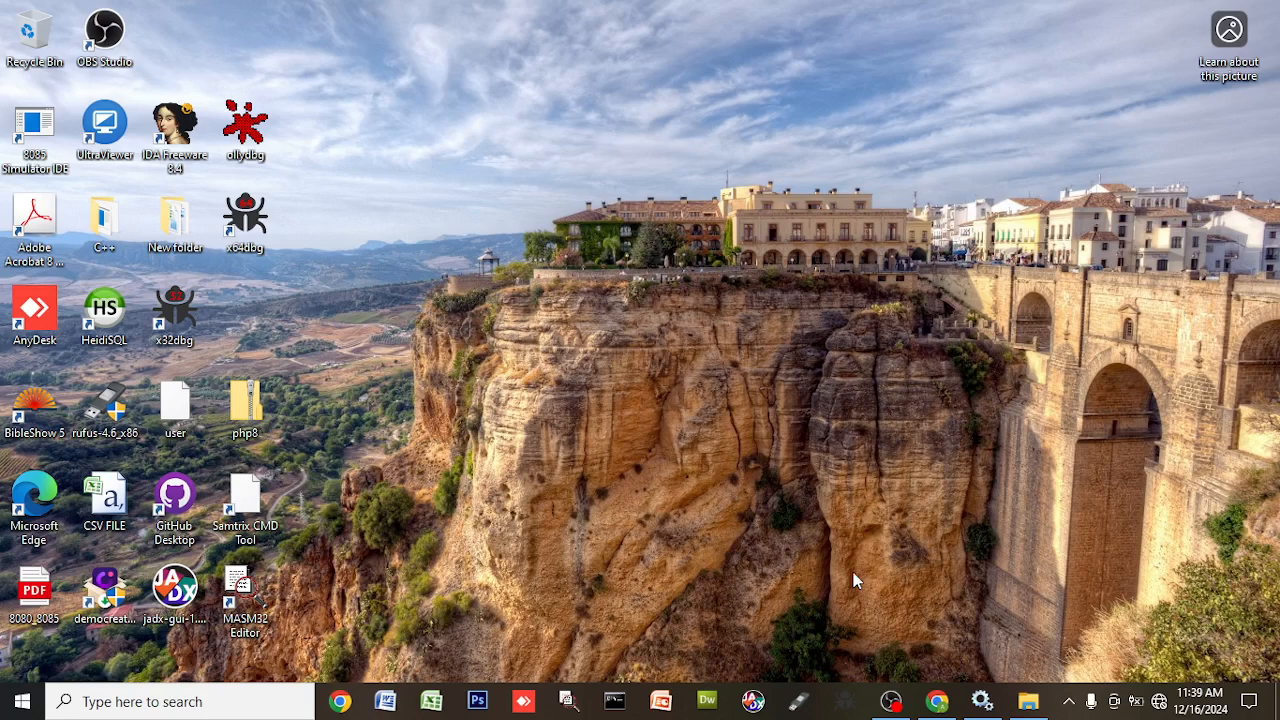
- Bring Chrome forward on apachelounge.com/download, opening and closing its three-dot menu
{"action": "left_click", "coordinate": [937, 701]}
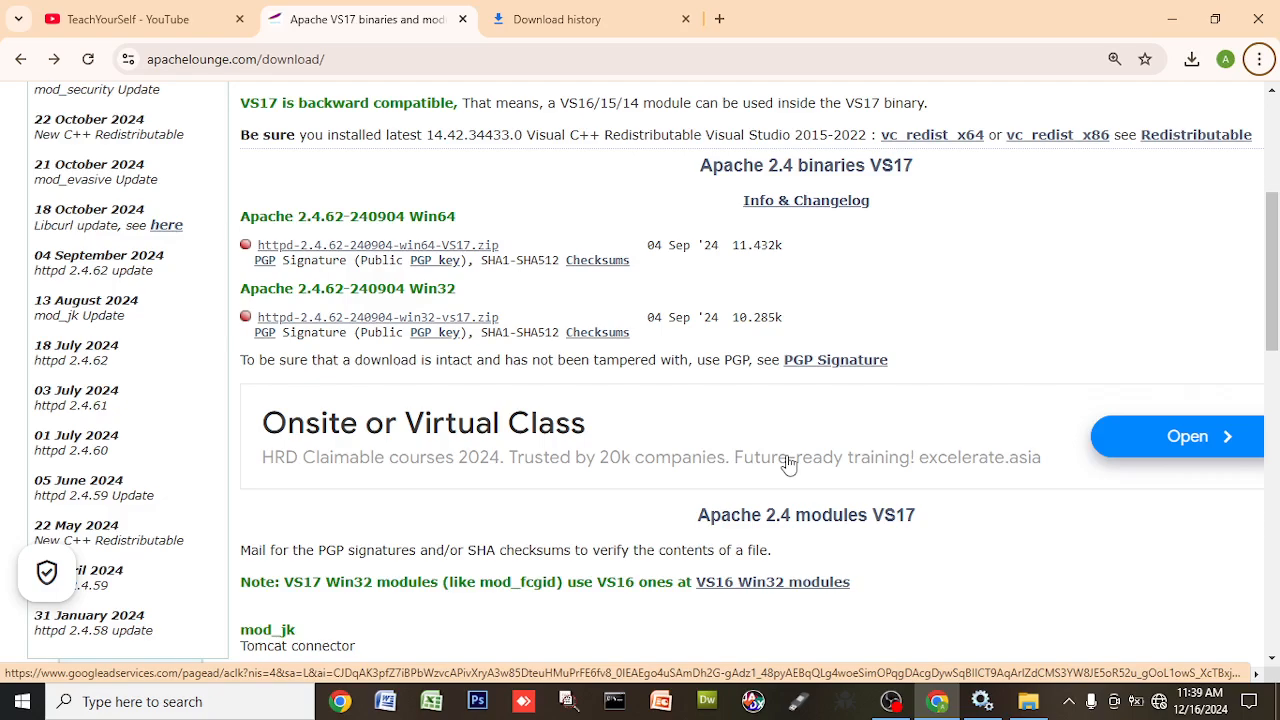
{"action": "left_click", "coordinate": [1262, 62]}
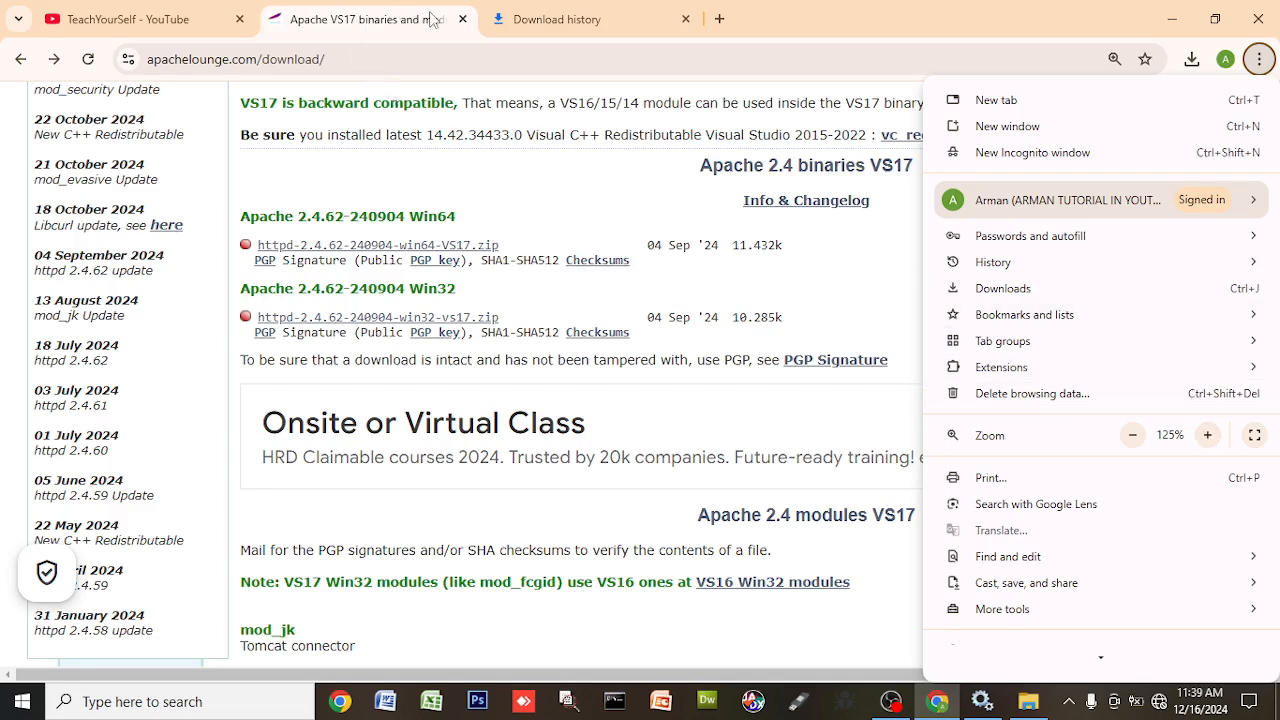
{"action": "left_click", "coordinate": [802, 14]}
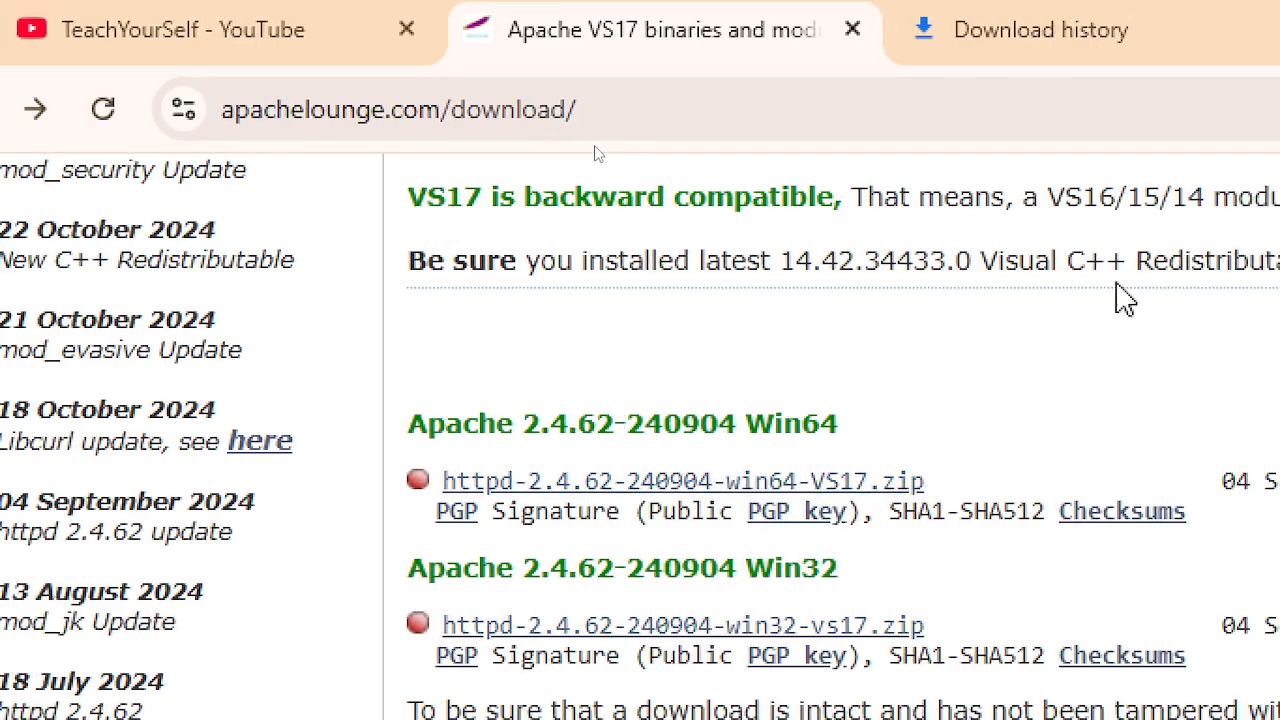
{"action": "left_click", "coordinate": [1049, 52]}
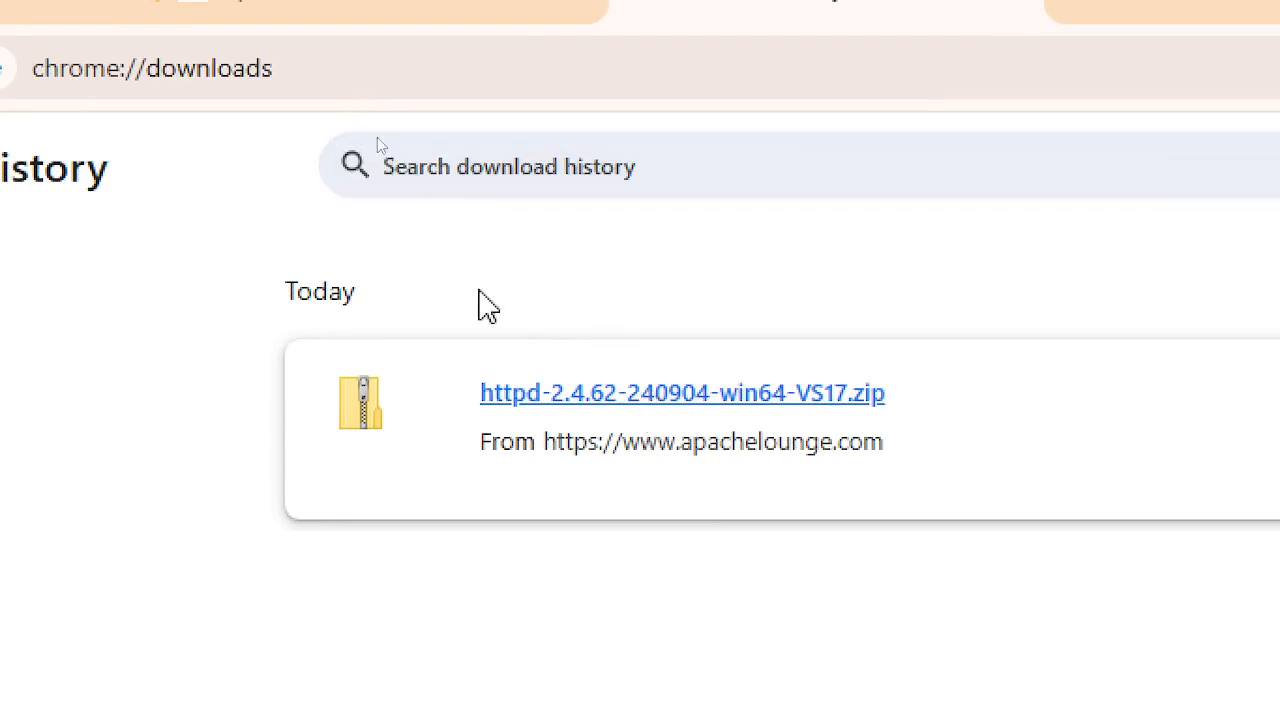
{"action": "left_click", "coordinate": [502, 32]}
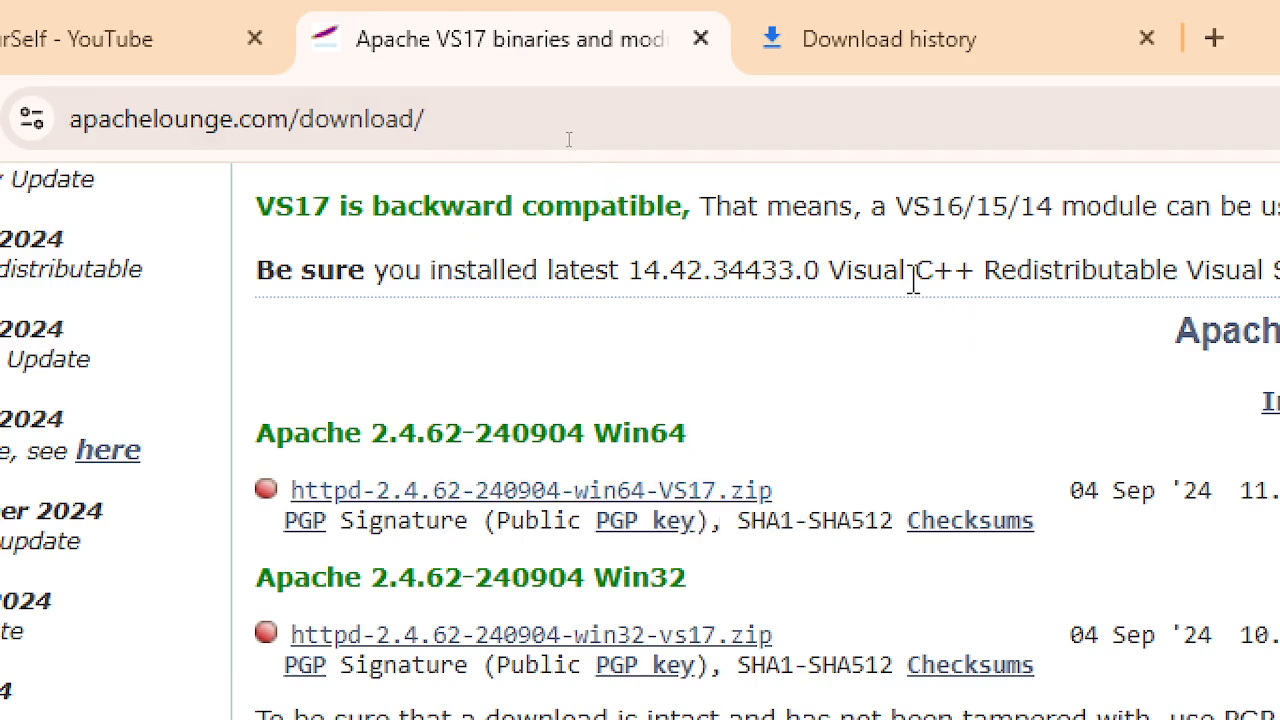
- Highlight the Visual C++ Redistributable note, then highlight '0904' in the httpd-2.4.62 Win64 heading
{"action": "left_click_drag", "start_coordinate": [910, 272], "coordinate": [1279, 270]}
{"action": "mouse_move", "coordinate": [1122, 270]}
{"action": "left_mouse_down"}
{"action": "mouse_move", "coordinate": [1279, 270]}
{"action": "mouse_move", "coordinate": [1120, 268]}
{"action": "mouse_move", "coordinate": [1135, 270]}
{"action": "left_mouse_up"}
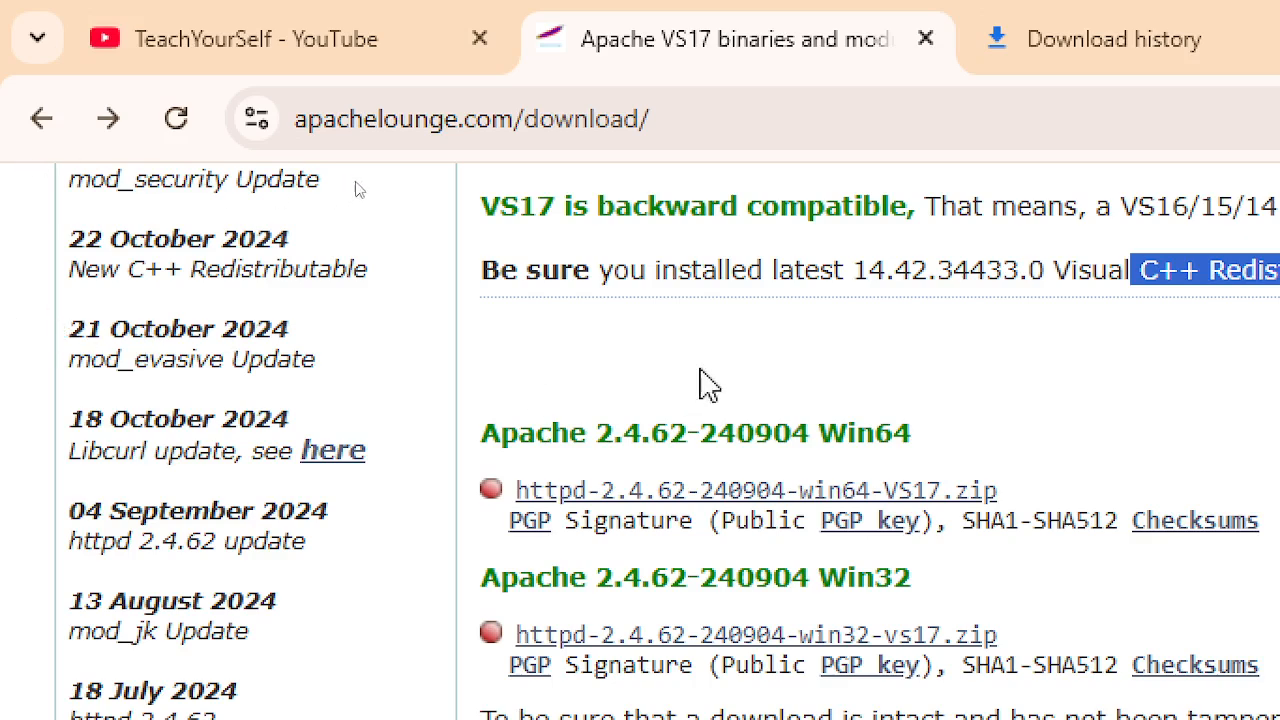
{"action": "left_click", "coordinate": [740, 370]}
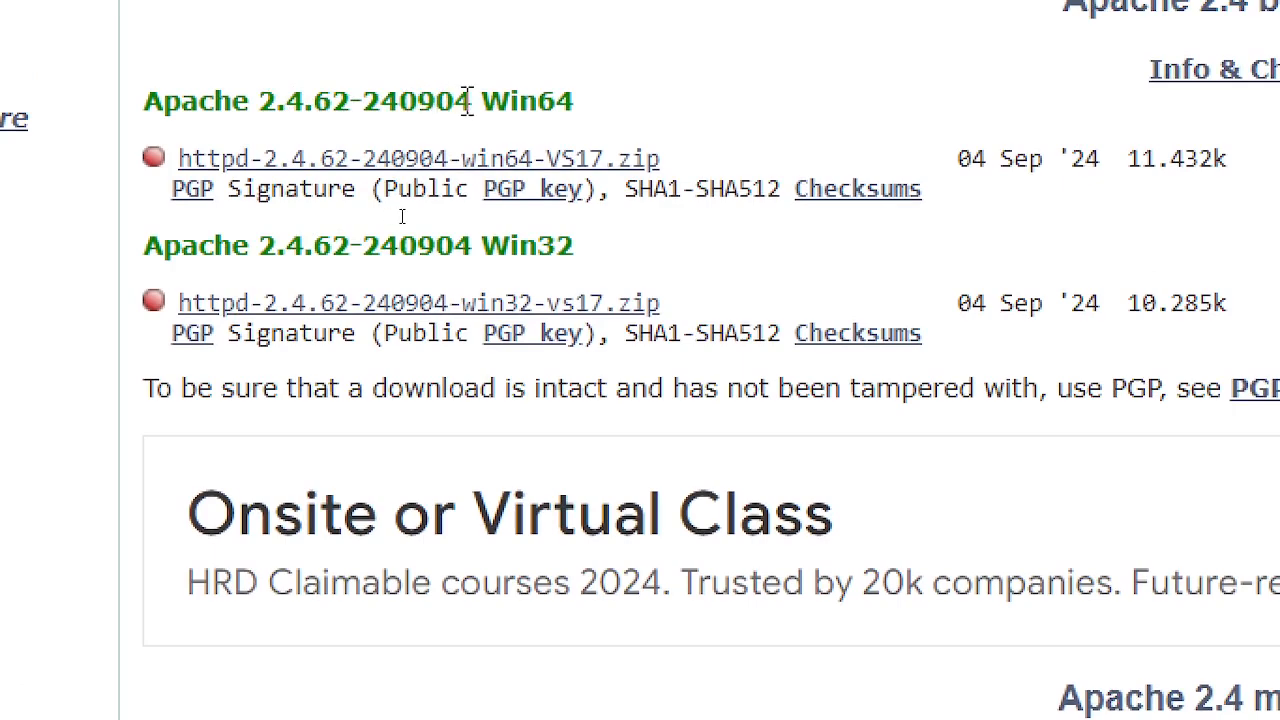
{"action": "left_click_drag", "start_coordinate": [399, 100], "coordinate": [480, 100]}
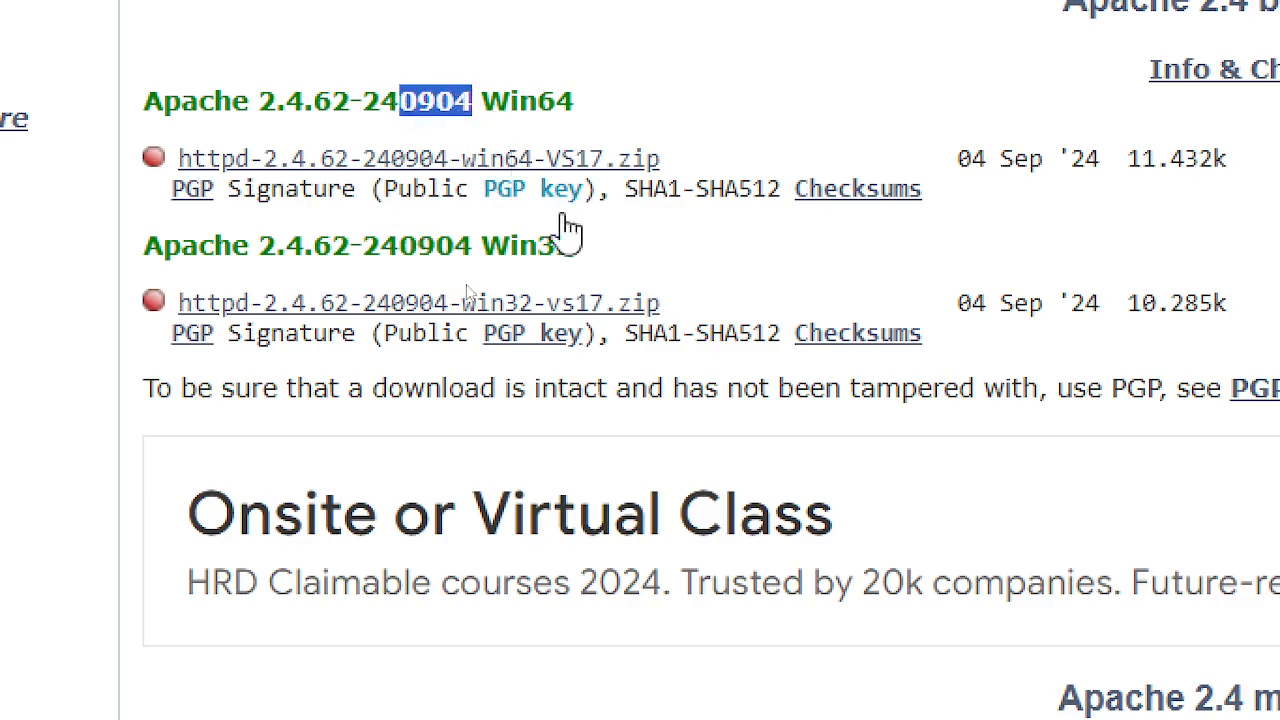
{"action": "scroll", "coordinate": [955, 470], "scroll_direction": "down", "scroll_amount": 1}
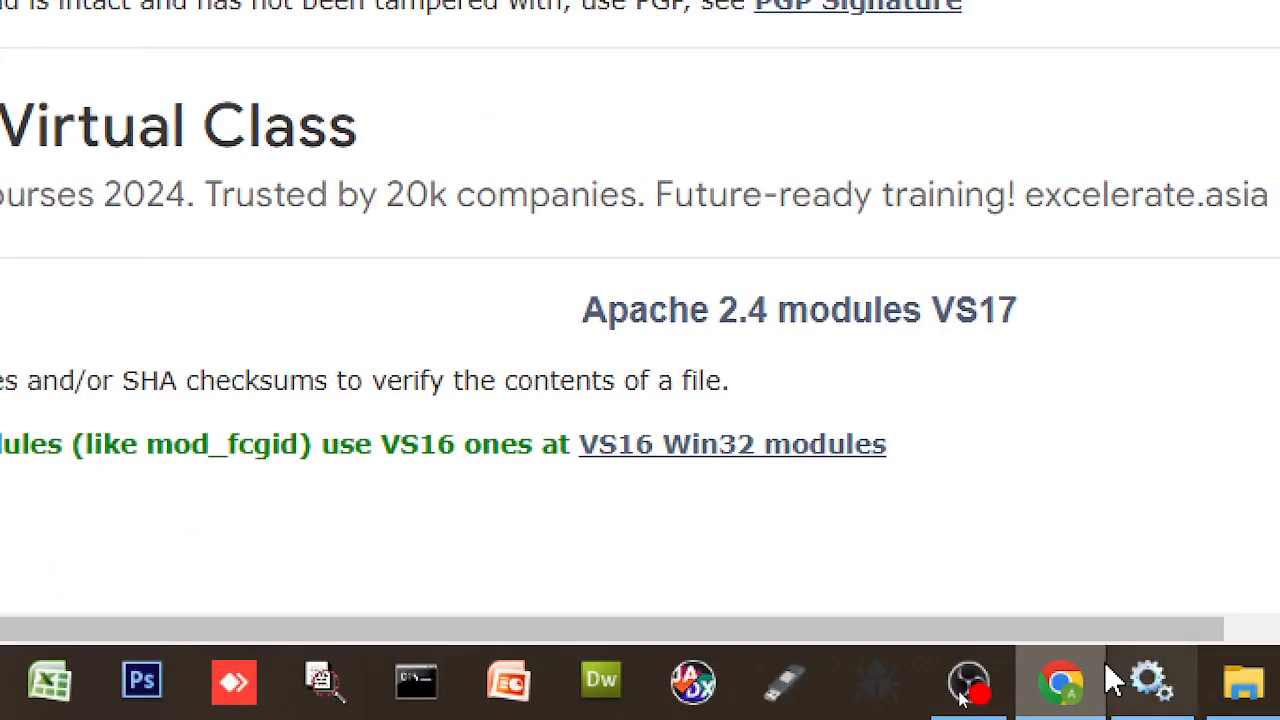
- Switch to File Explorer and open the Downloads folder from Quick access
{"action": "mouse_move", "coordinate": [1112, 661]}
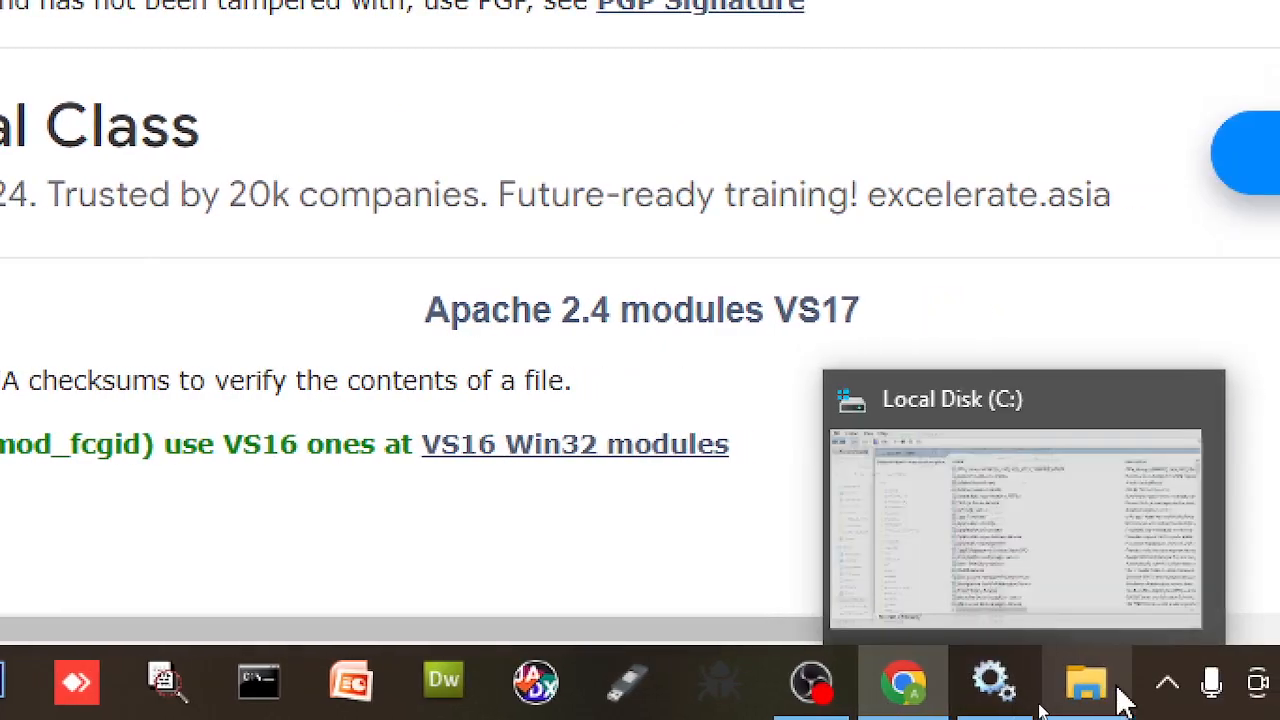
{"action": "left_click", "coordinate": [1222, 685]}
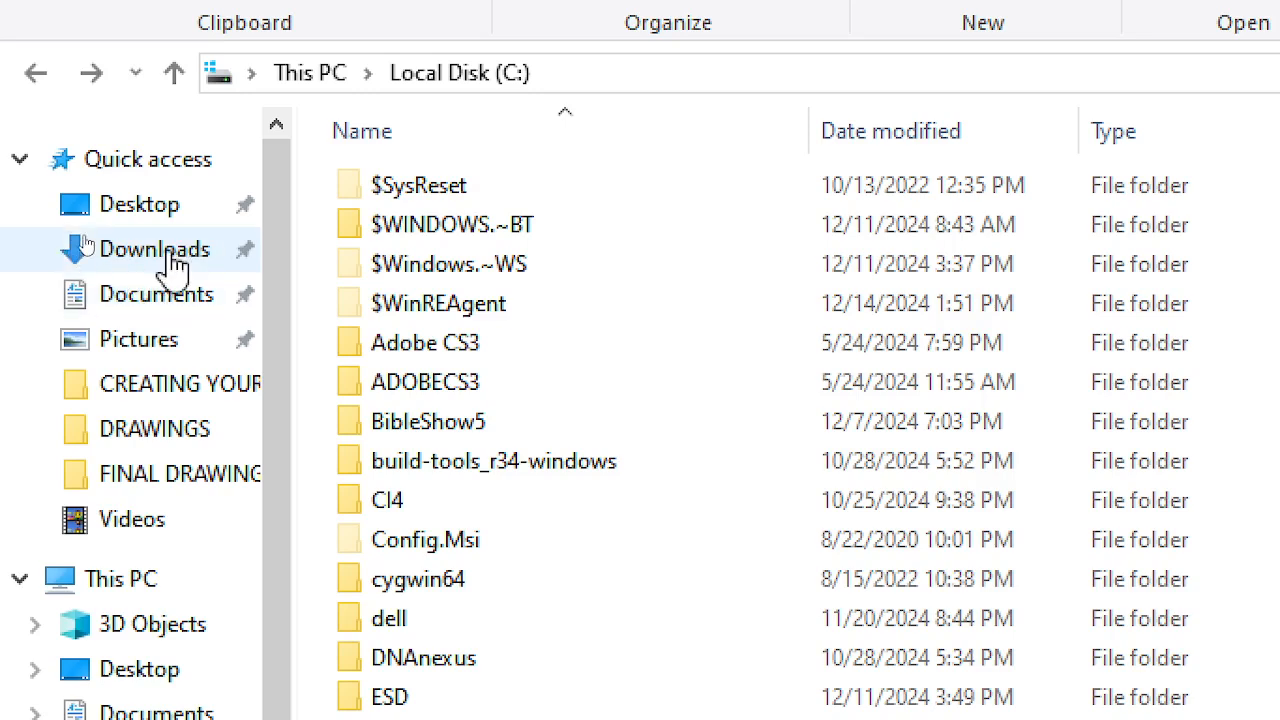
{"action": "left_click", "coordinate": [168, 262]}
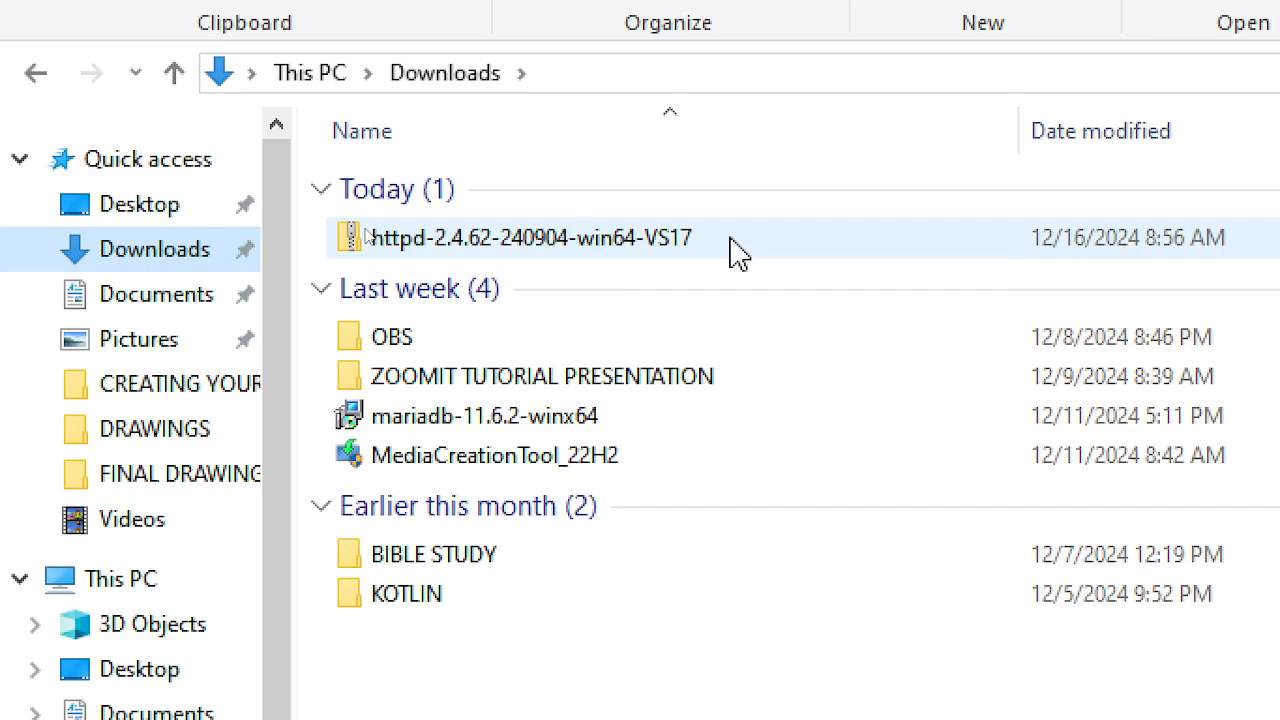
- Start Extract All on the httpd-2.4.62-240904-win64-VS17 zip, then cancel the extraction dialog
{"action": "double_click", "coordinate": [648, 238]}
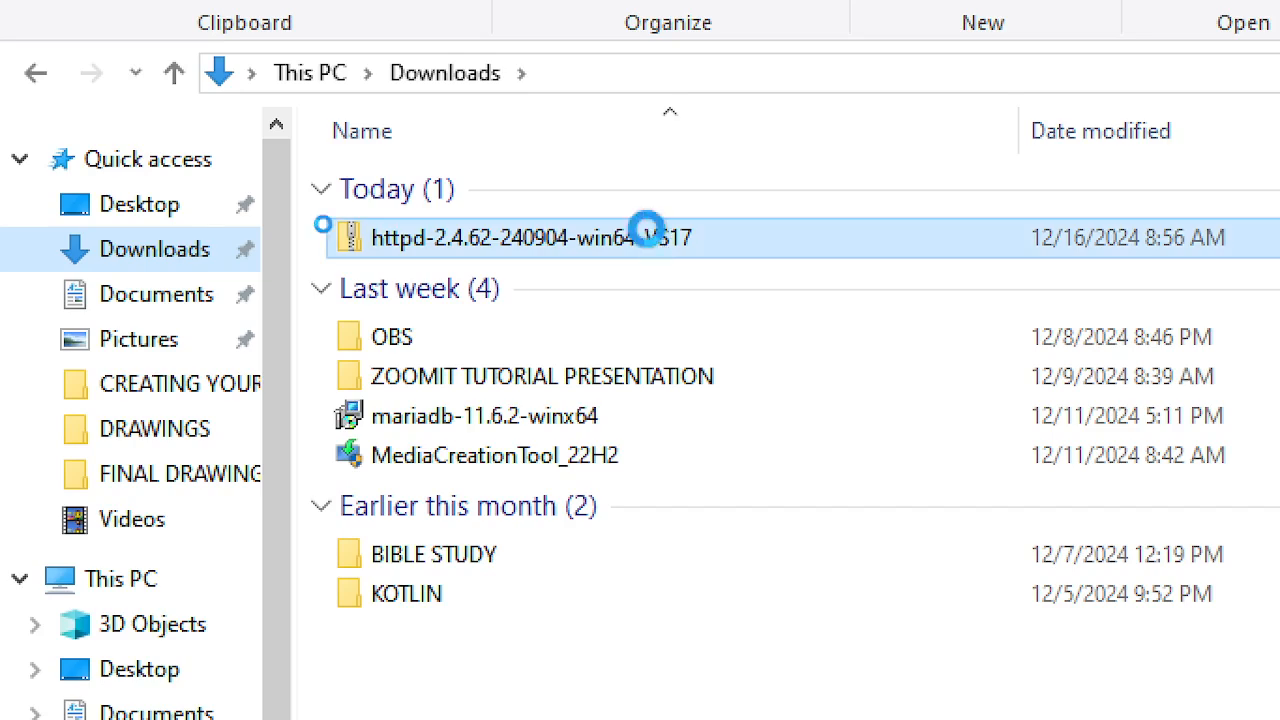
{"action": "right_click", "coordinate": [650, 240]}
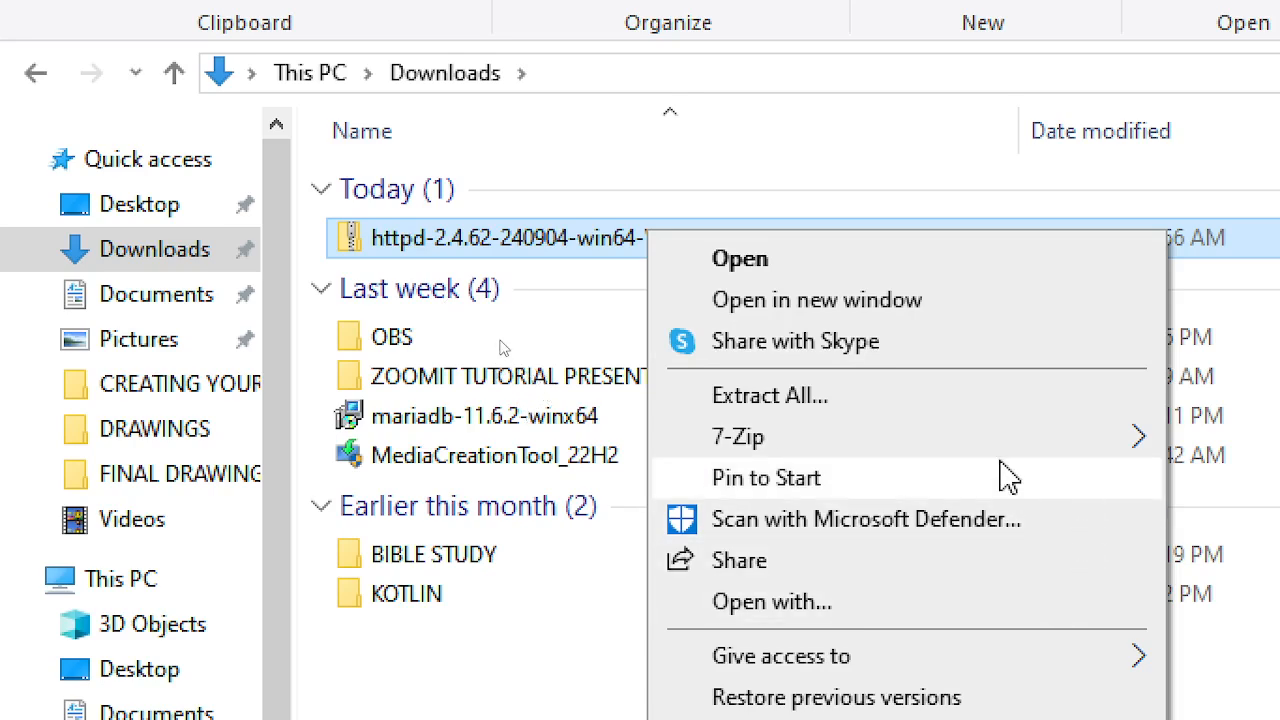
{"action": "mouse_move", "coordinate": [1012, 448]}
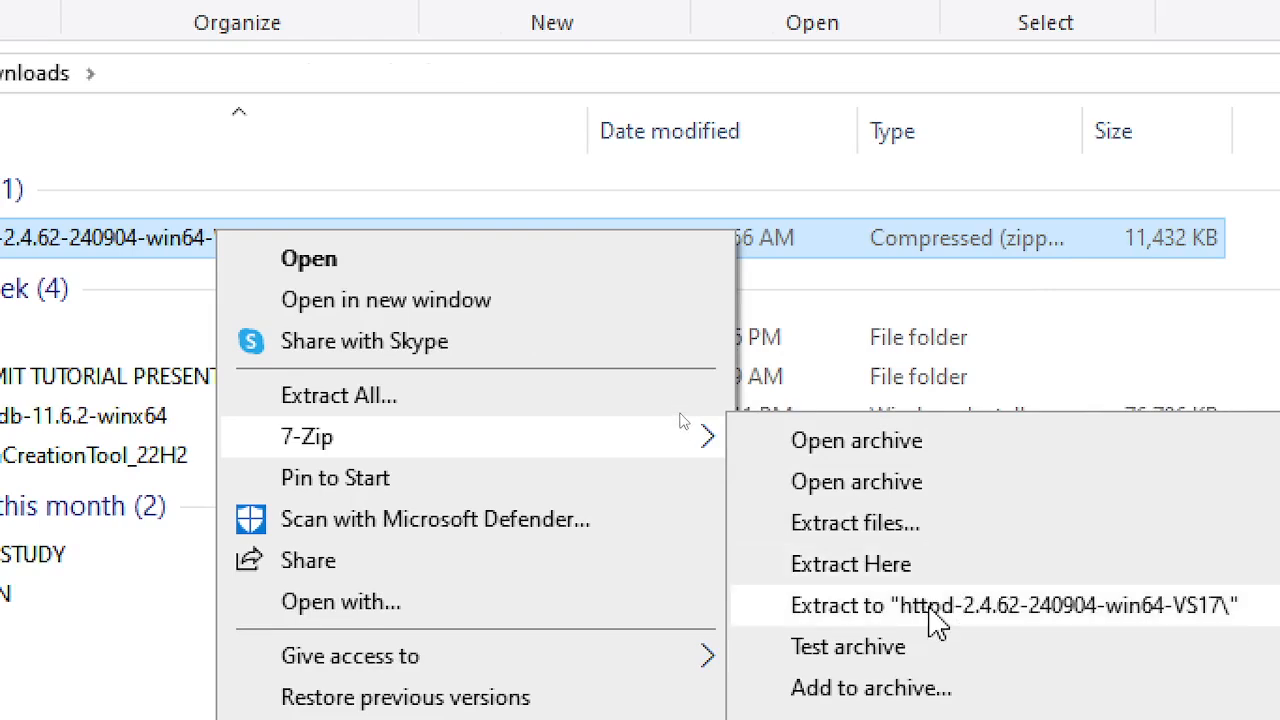
{"action": "left_click", "coordinate": [503, 406]}
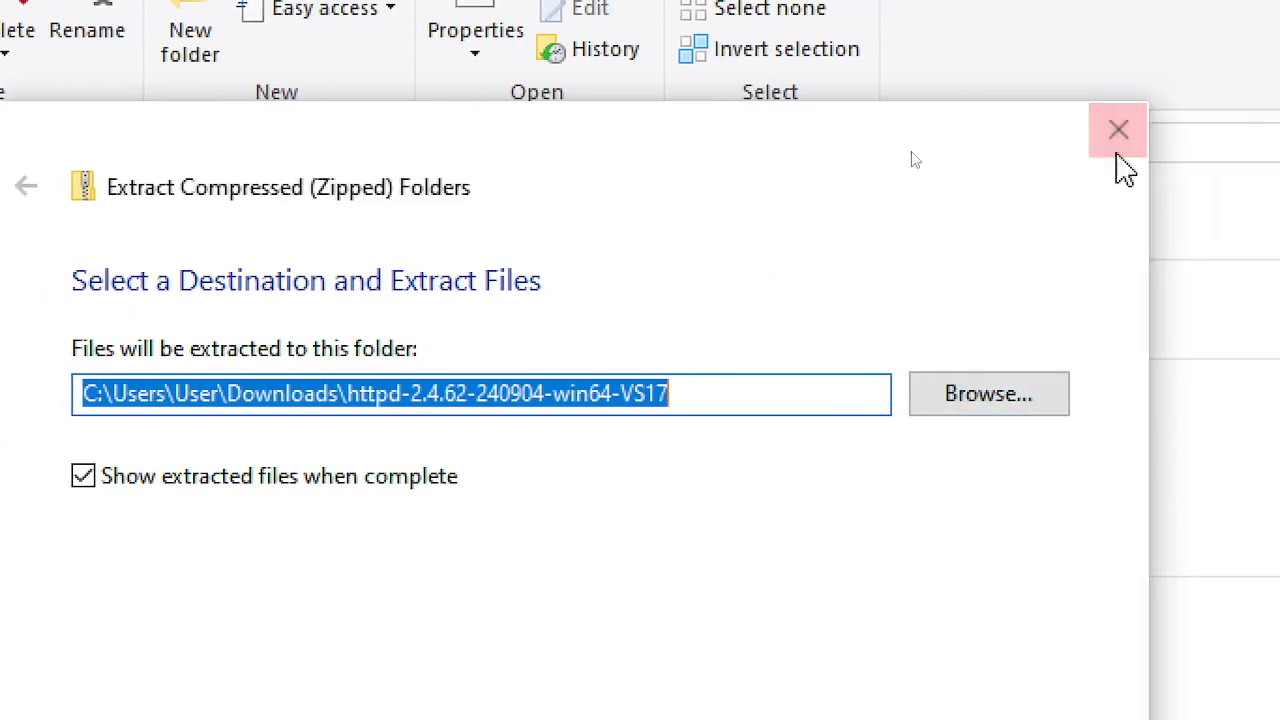
{"action": "left_click", "coordinate": [1117, 148]}
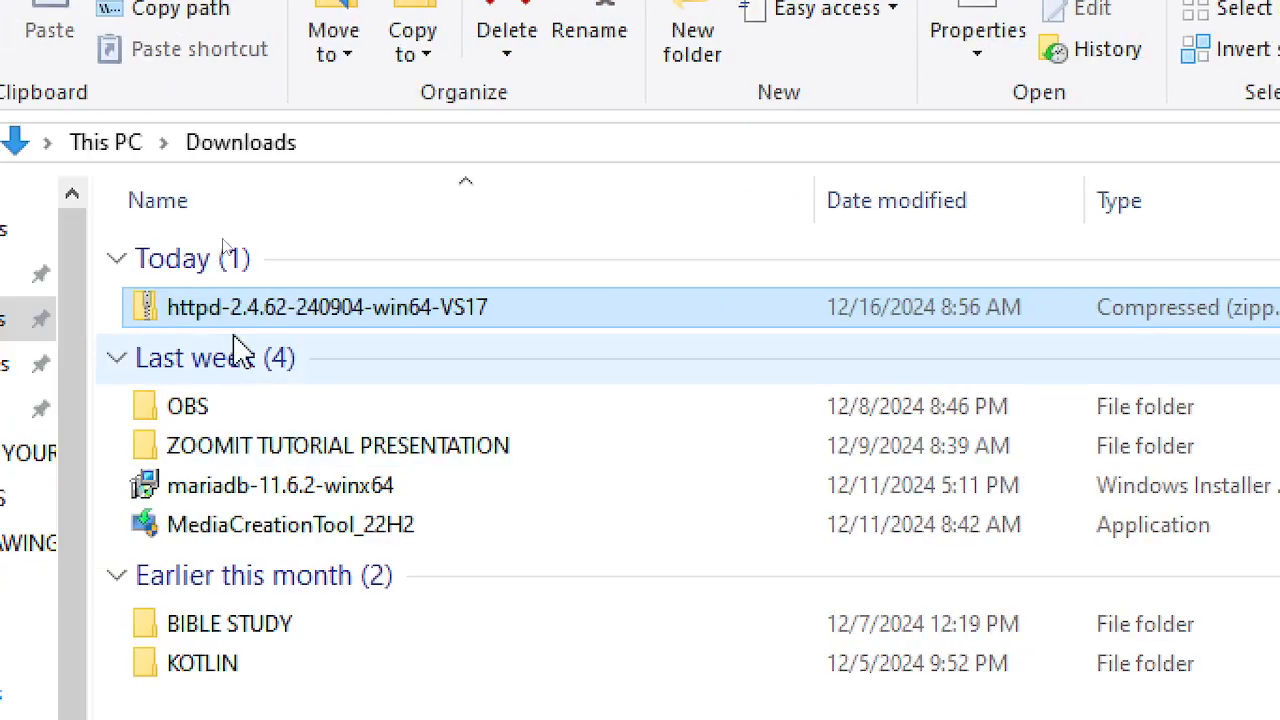
{"action": "left_click", "coordinate": [252, 314]}
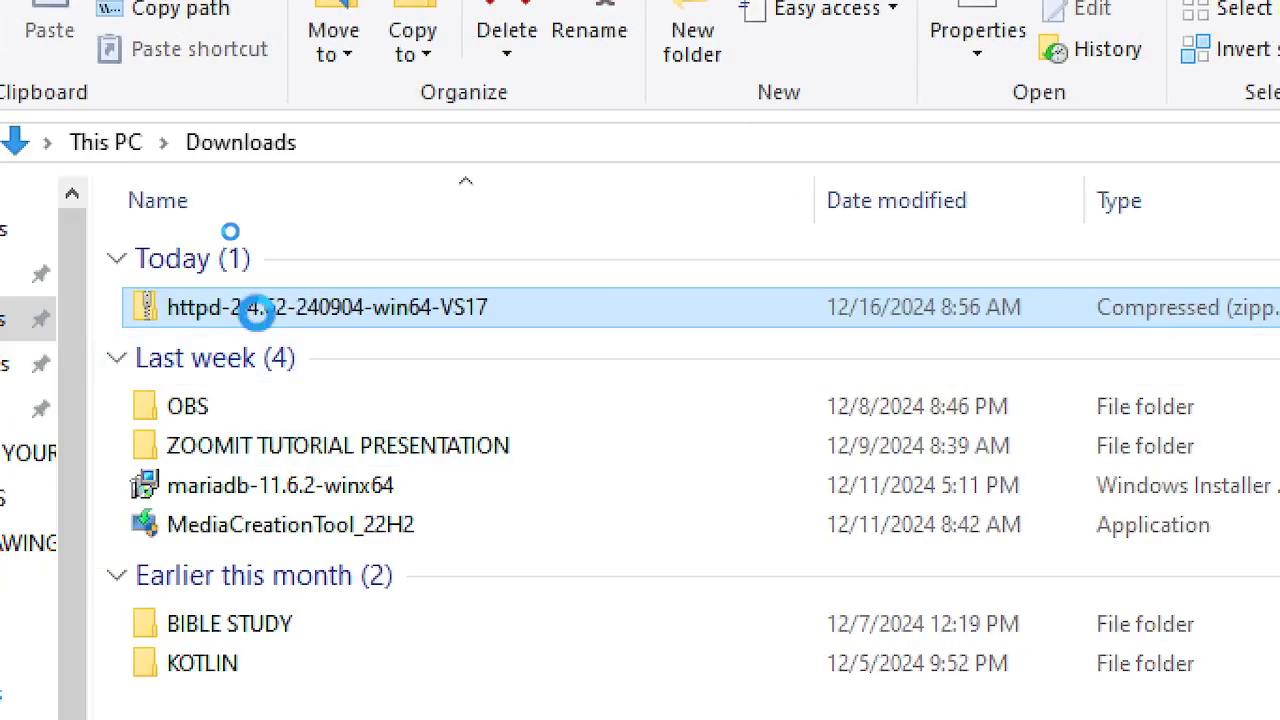
- Use 7-Zip to extract to "httpd-2.4.62-240904-win64-VS17\", then open that new folder
{"action": "right_click", "coordinate": [238, 312]}
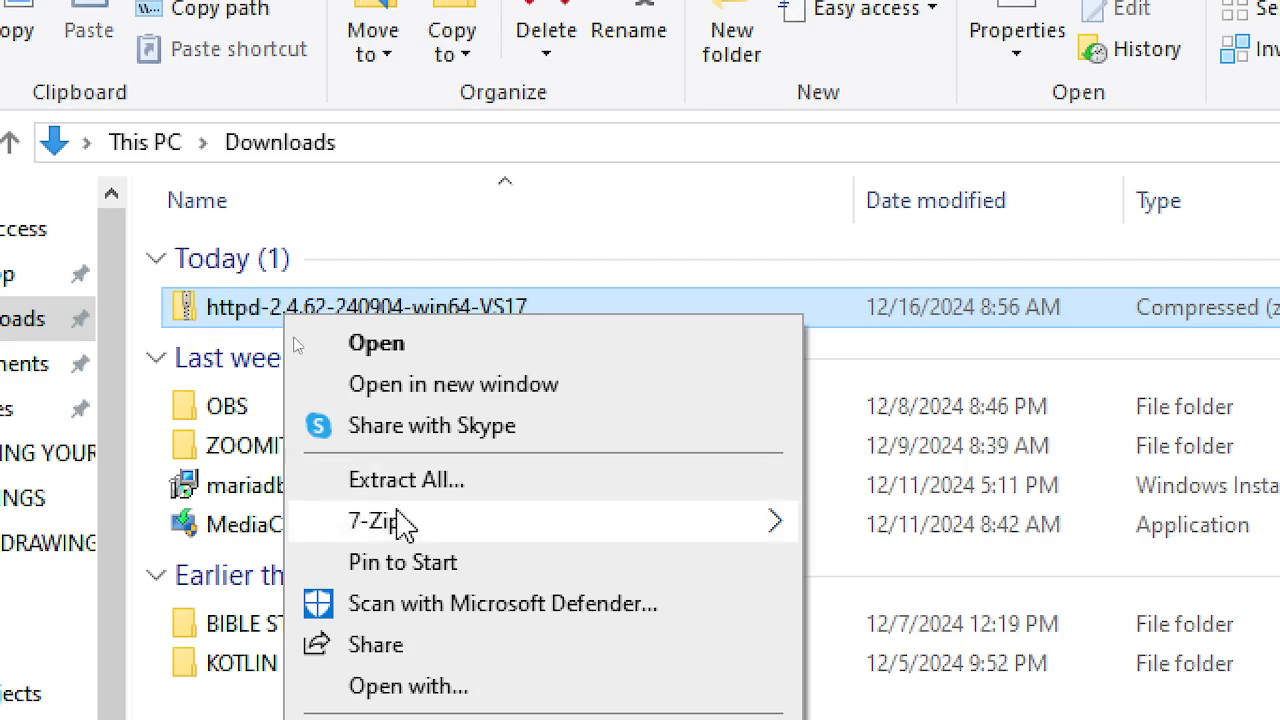
{"action": "mouse_move", "coordinate": [520, 535]}
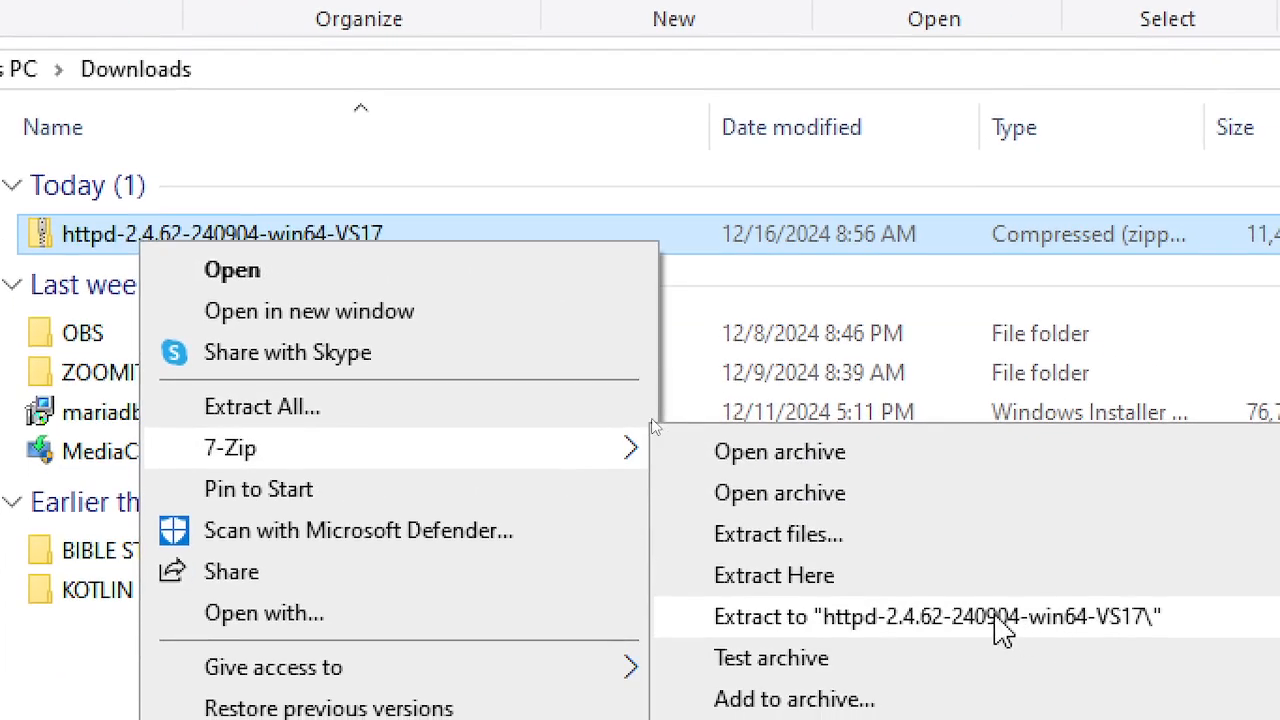
{"action": "left_click", "coordinate": [997, 617]}
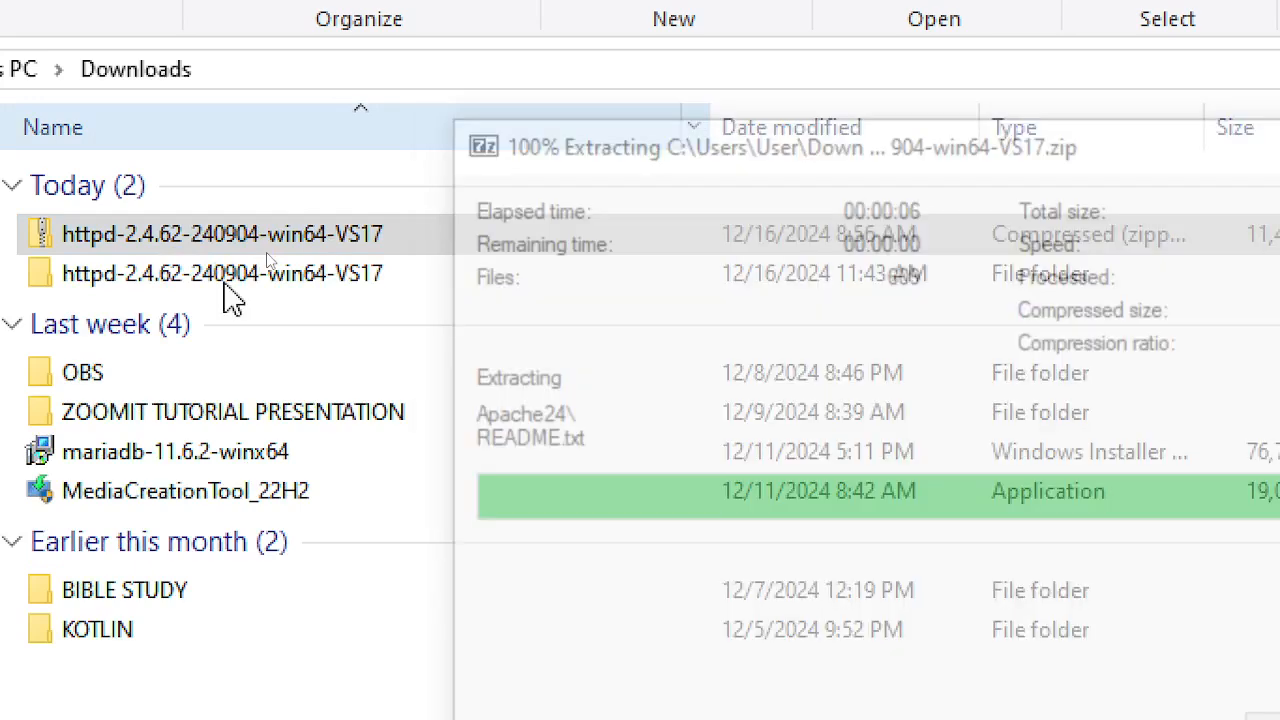
{"action": "left_click", "coordinate": [226, 285]}
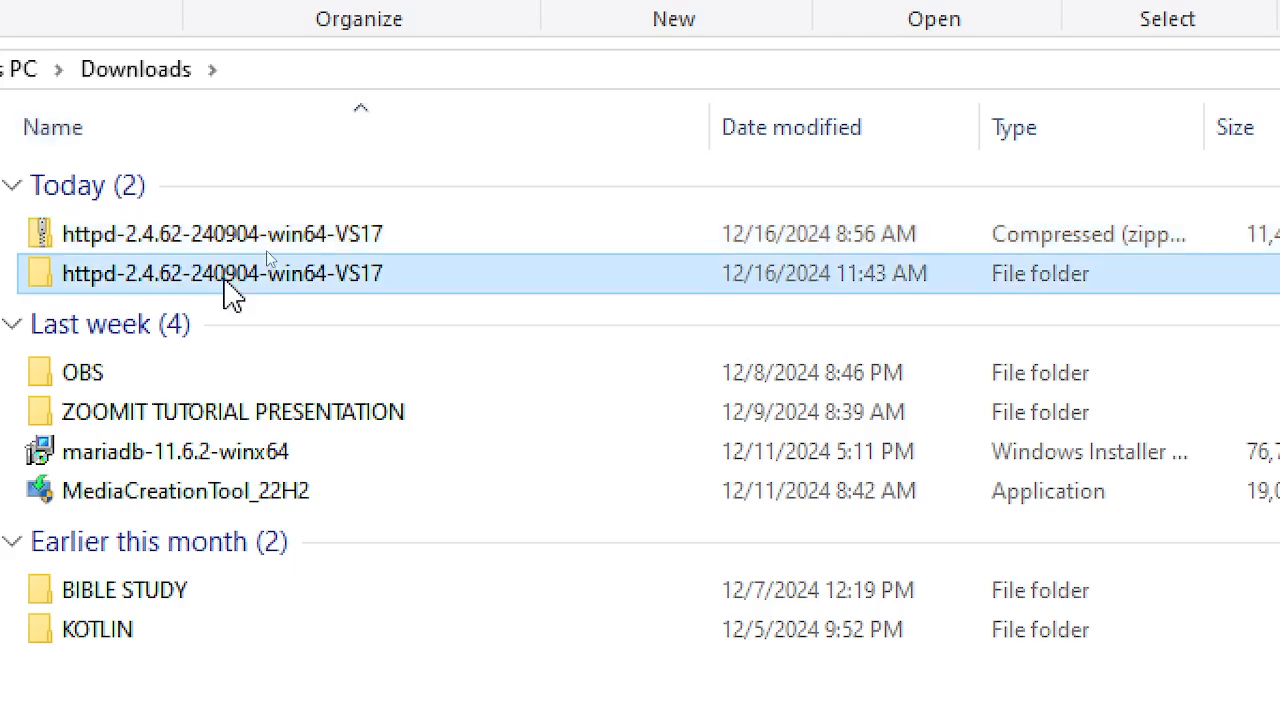
{"action": "double_click", "coordinate": [226, 284]}
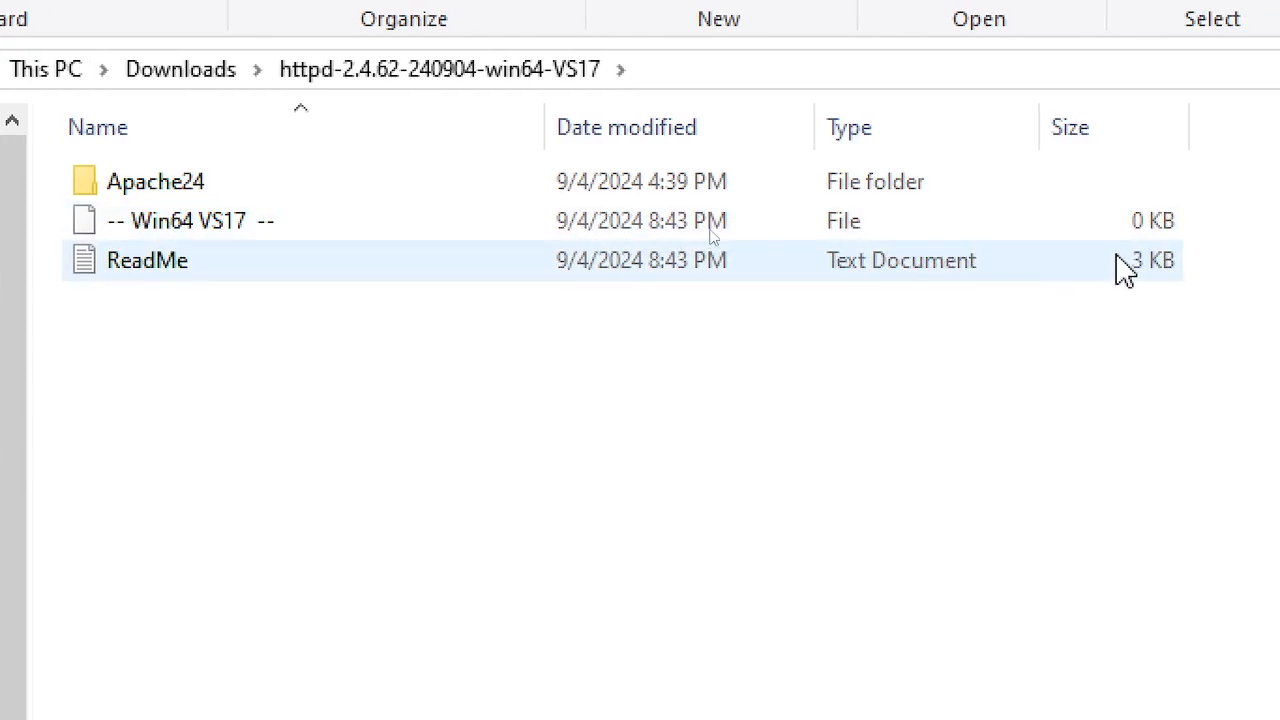
- Open the ReadMe and highlight its Visual Studio 2022 (VS17) x64 build note
{"action": "left_click", "coordinate": [222, 260]}
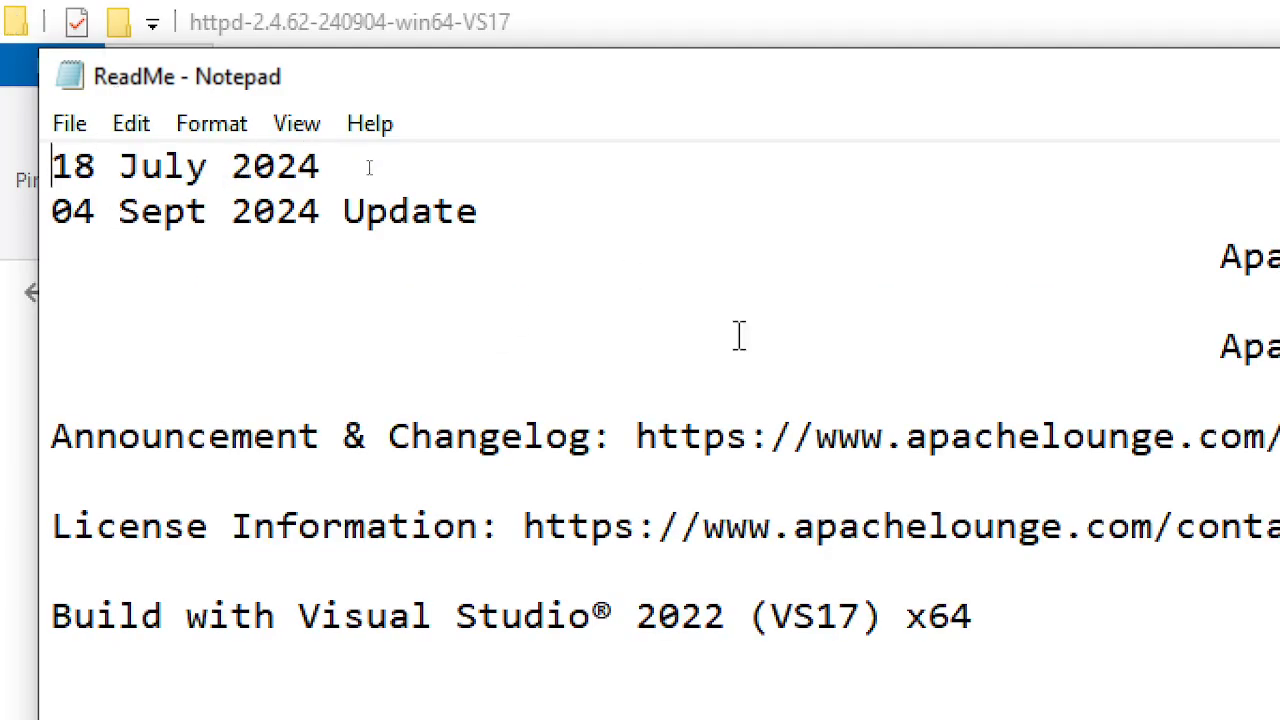
{"action": "scroll", "coordinate": [768, 410], "scroll_direction": "down", "scroll_amount": 1}
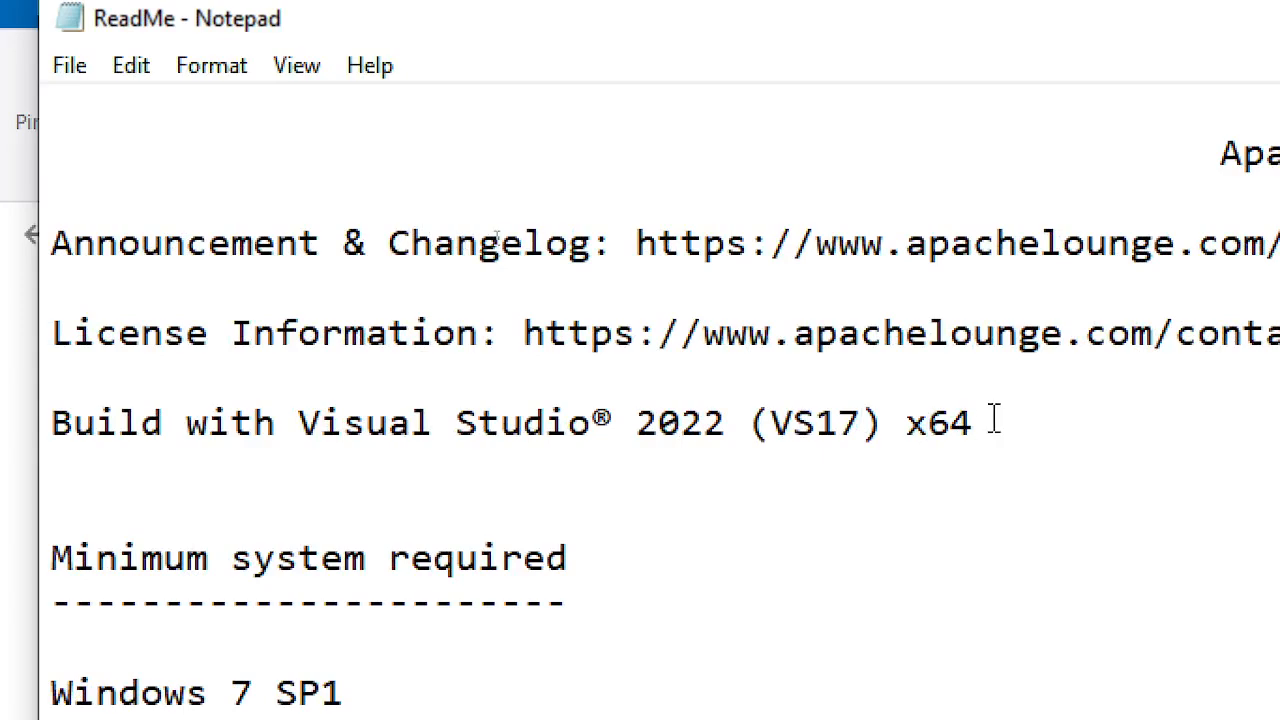
{"action": "left_click_drag", "start_coordinate": [972, 424], "coordinate": [591, 424]}
{"action": "left_click", "coordinate": [359, 460]}
{"action": "left_click_drag", "start_coordinate": [226, 468], "coordinate": [222, 424]}
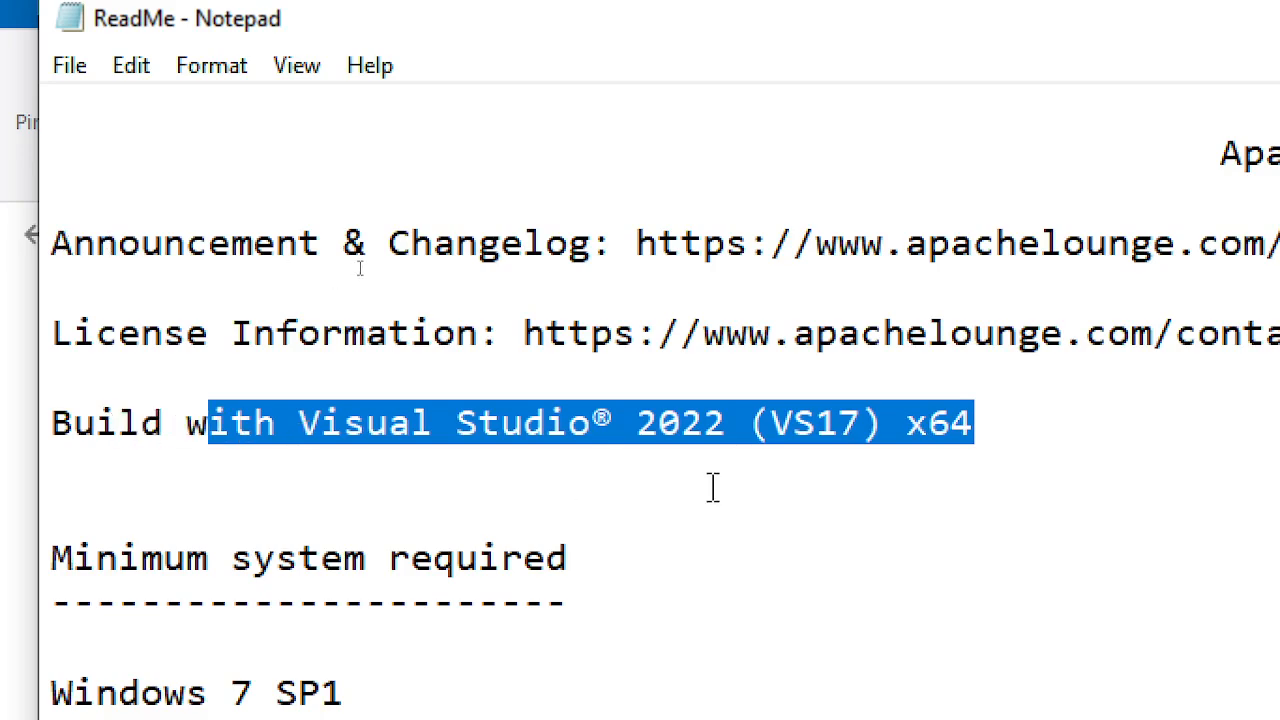
- Select '11' in Windows 11 among supported versions, then read down to Install and Run and test
{"action": "scroll", "coordinate": [711, 486], "scroll_direction": "down", "scroll_amount": 3}
{"action": "scroll", "coordinate": [720, 477], "scroll_direction": "down", "scroll_amount": 1}
{"action": "scroll", "coordinate": [720, 477], "scroll_direction": "up", "scroll_amount": 1}
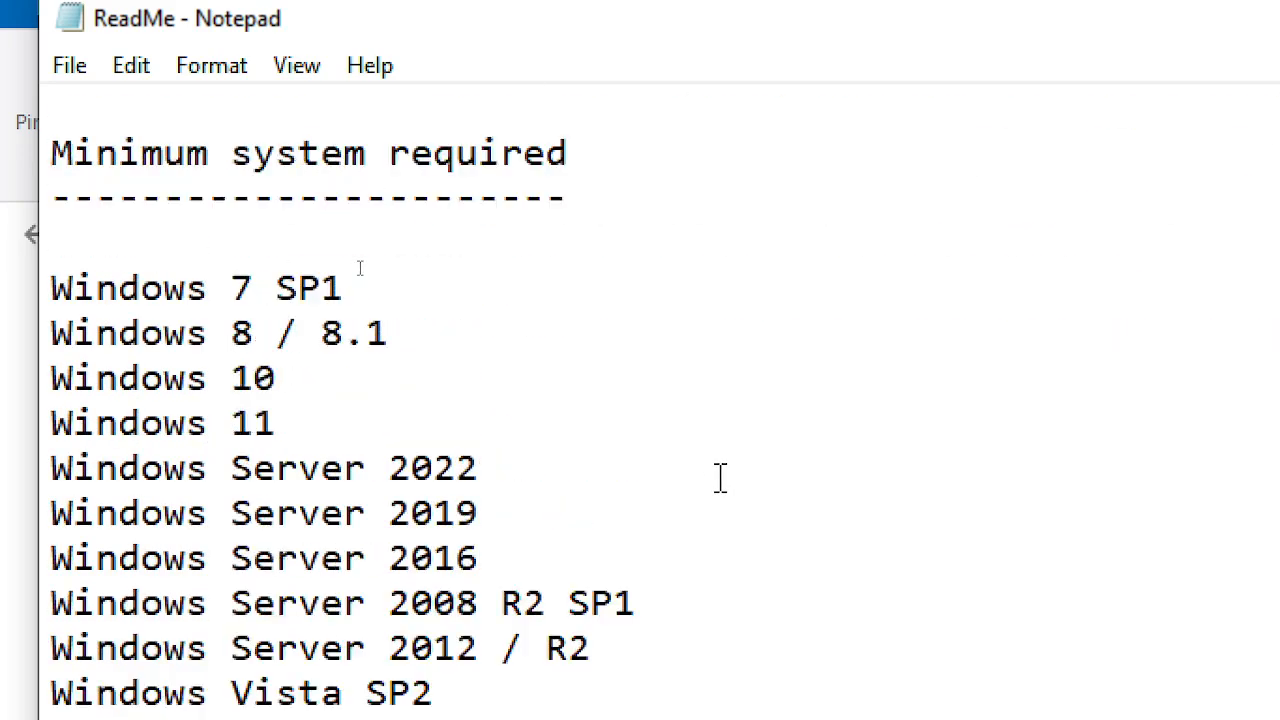
{"action": "left_click_drag", "start_coordinate": [168, 378], "coordinate": [280, 378]}
{"action": "left_click", "coordinate": [320, 423]}
{"action": "double_click", "coordinate": [254, 423]}
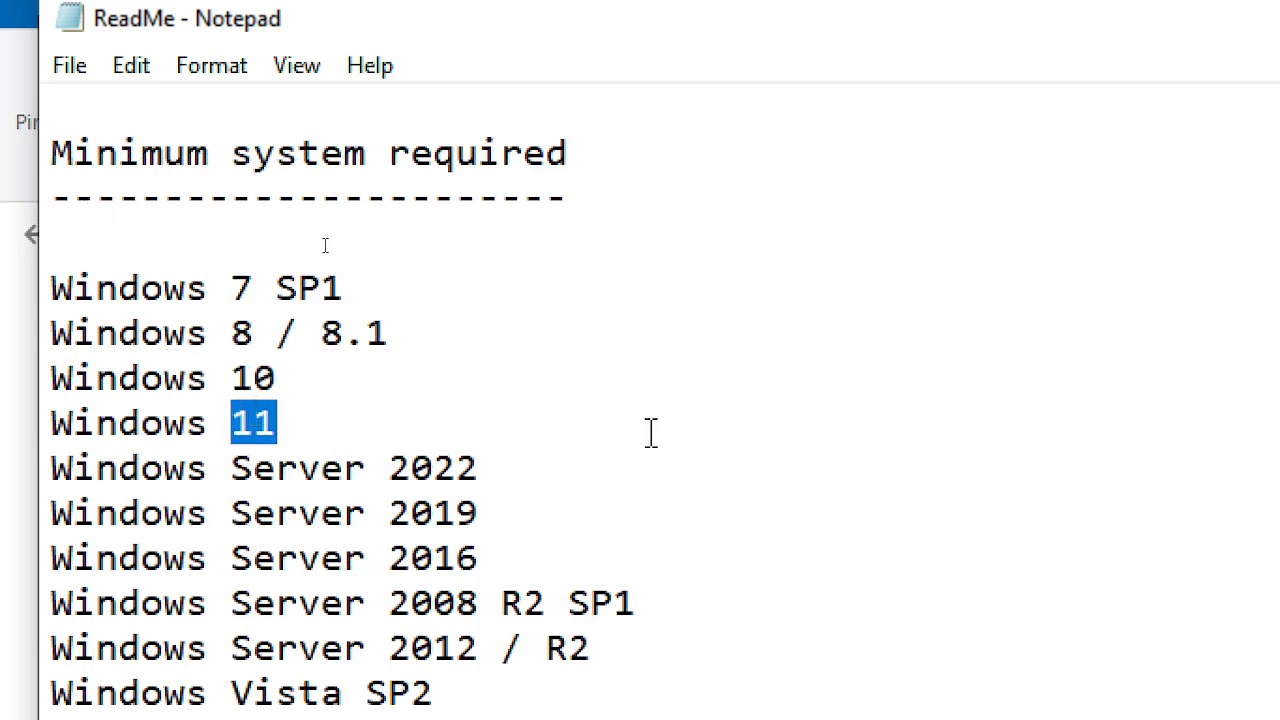
{"action": "scroll", "coordinate": [651, 432], "scroll_direction": "down", "scroll_amount": 1}
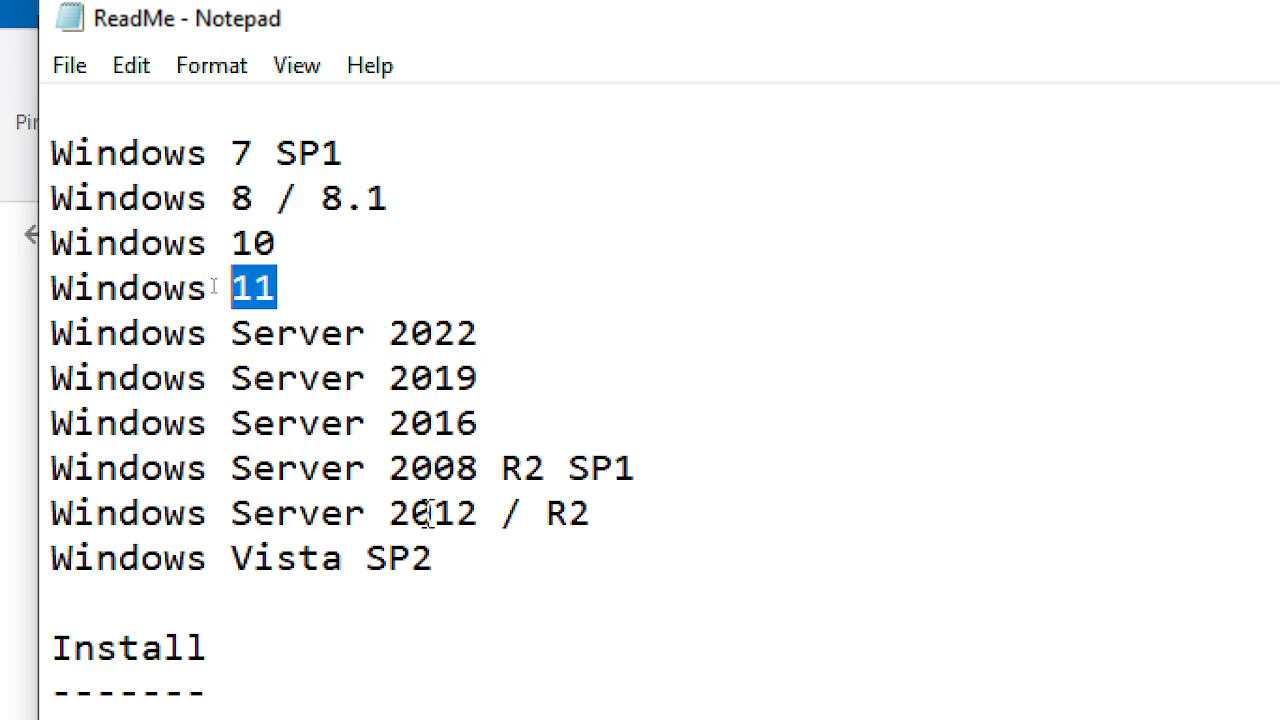
{"action": "scroll", "coordinate": [818, 515], "scroll_direction": "down", "scroll_amount": 3}
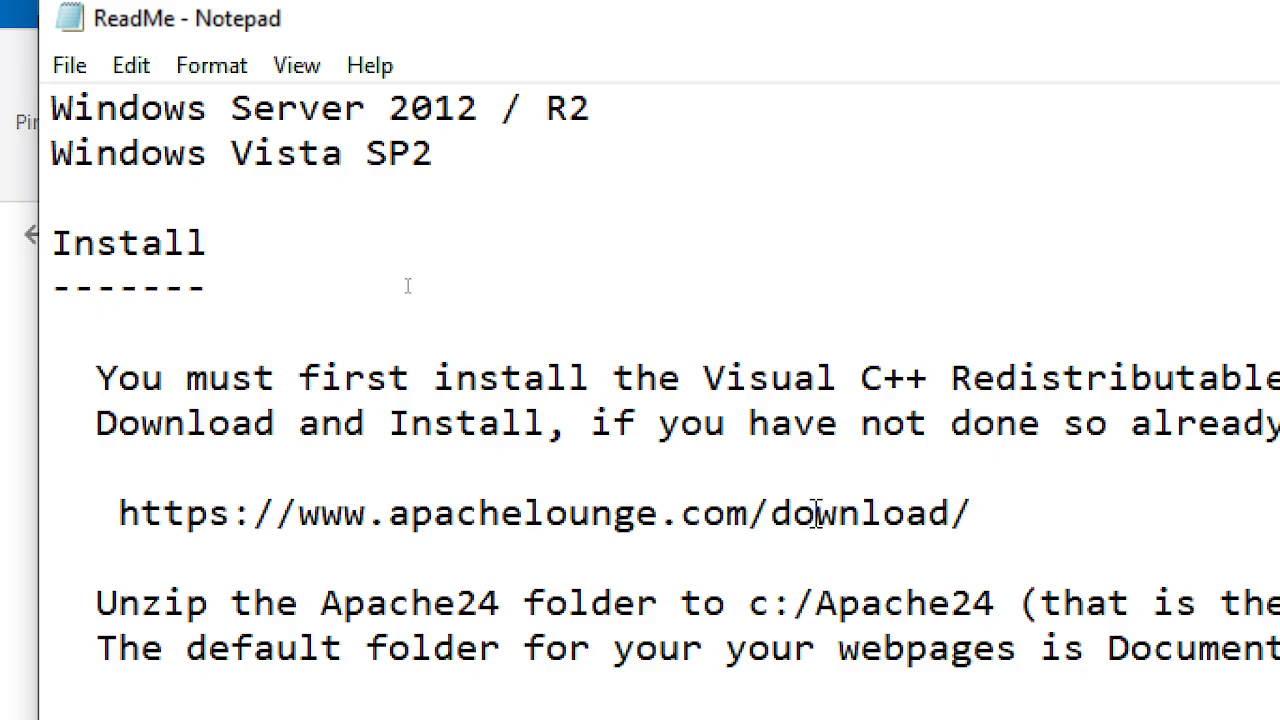
{"action": "scroll", "coordinate": [860, 450], "scroll_direction": "up", "scroll_amount": 1}
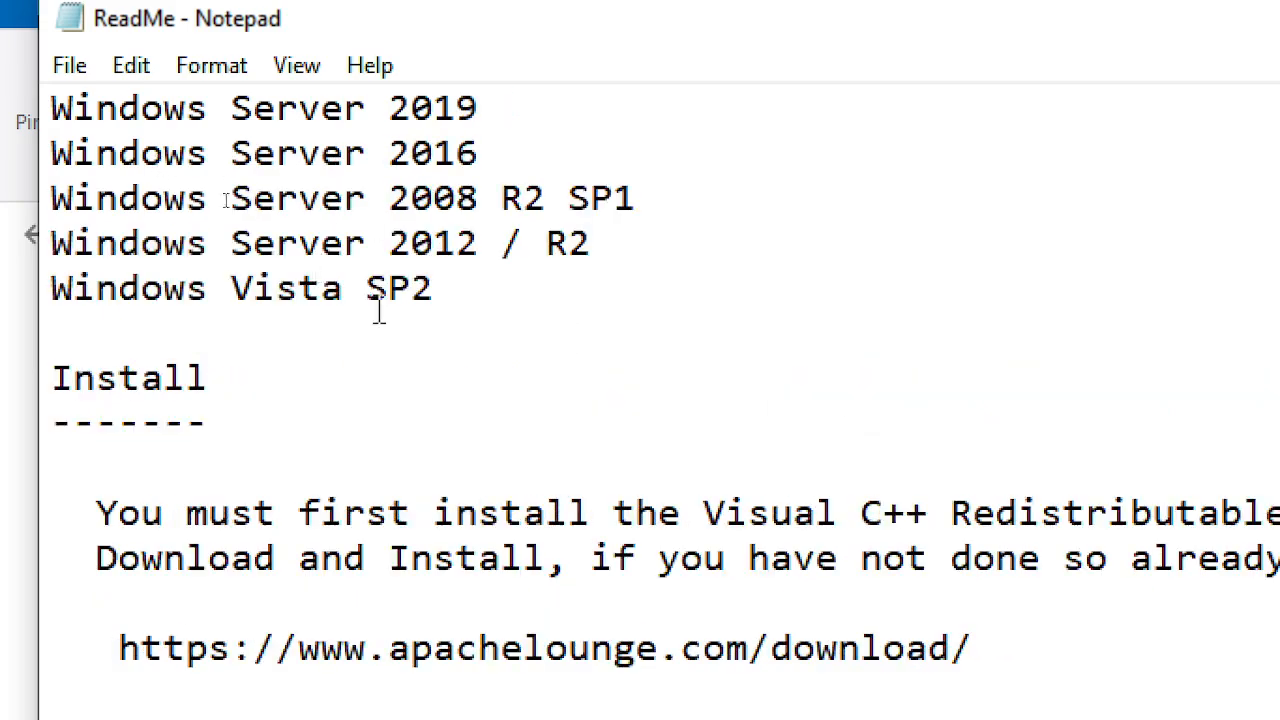
{"action": "scroll", "coordinate": [525, 380], "scroll_direction": "down", "scroll_amount": 2}
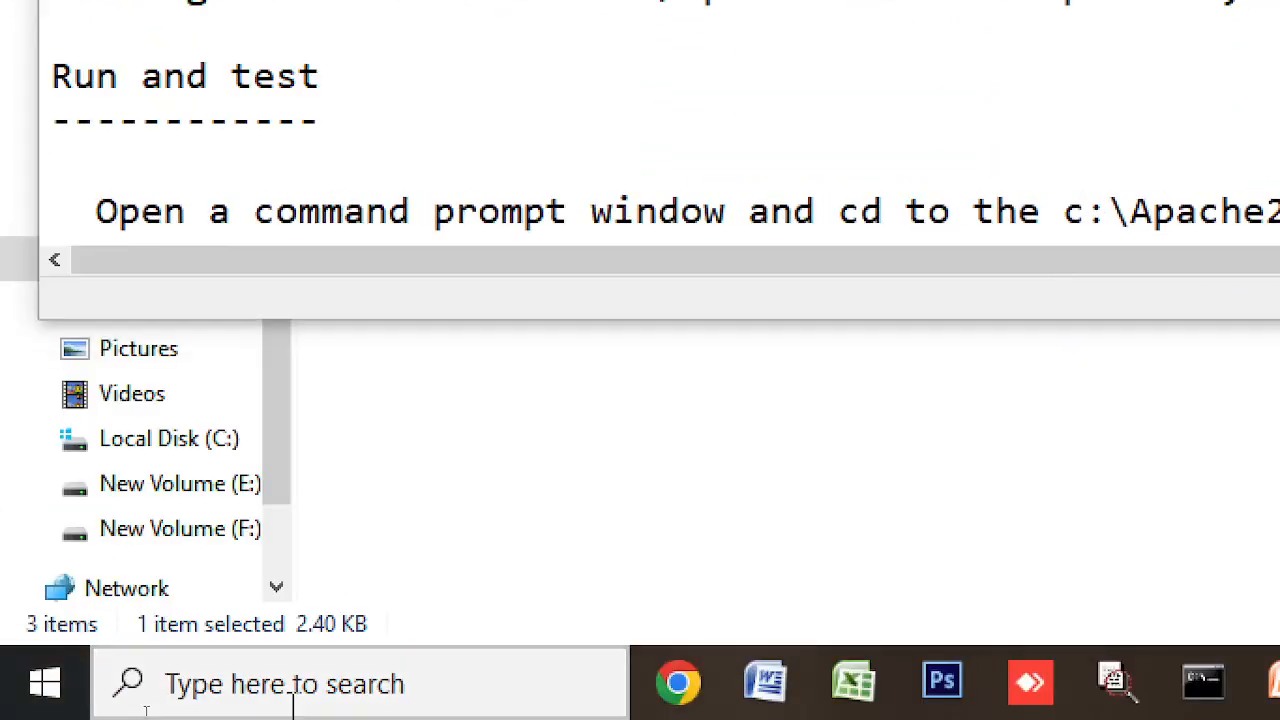
- Search Windows for 'control' from the taskbar search box
{"action": "left_click", "coordinate": [330, 692]}
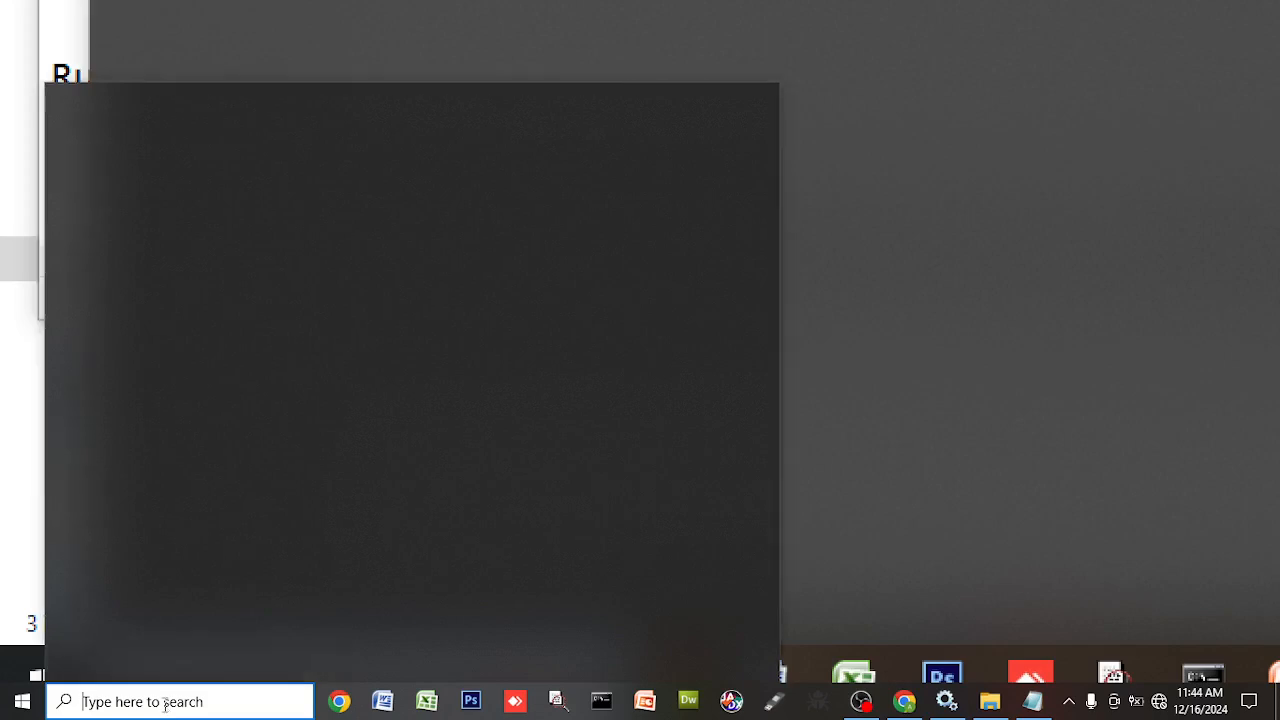
{"action": "type", "text": "con"}
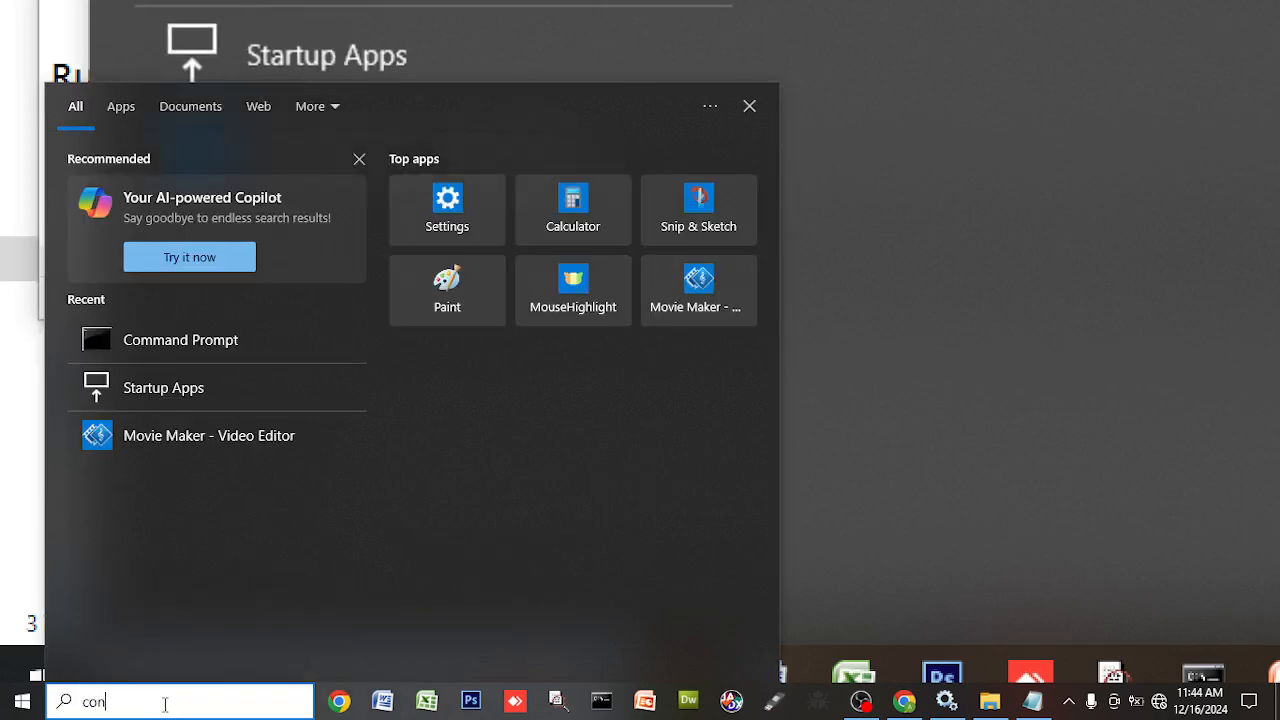
{"action": "type", "text": "trol"}
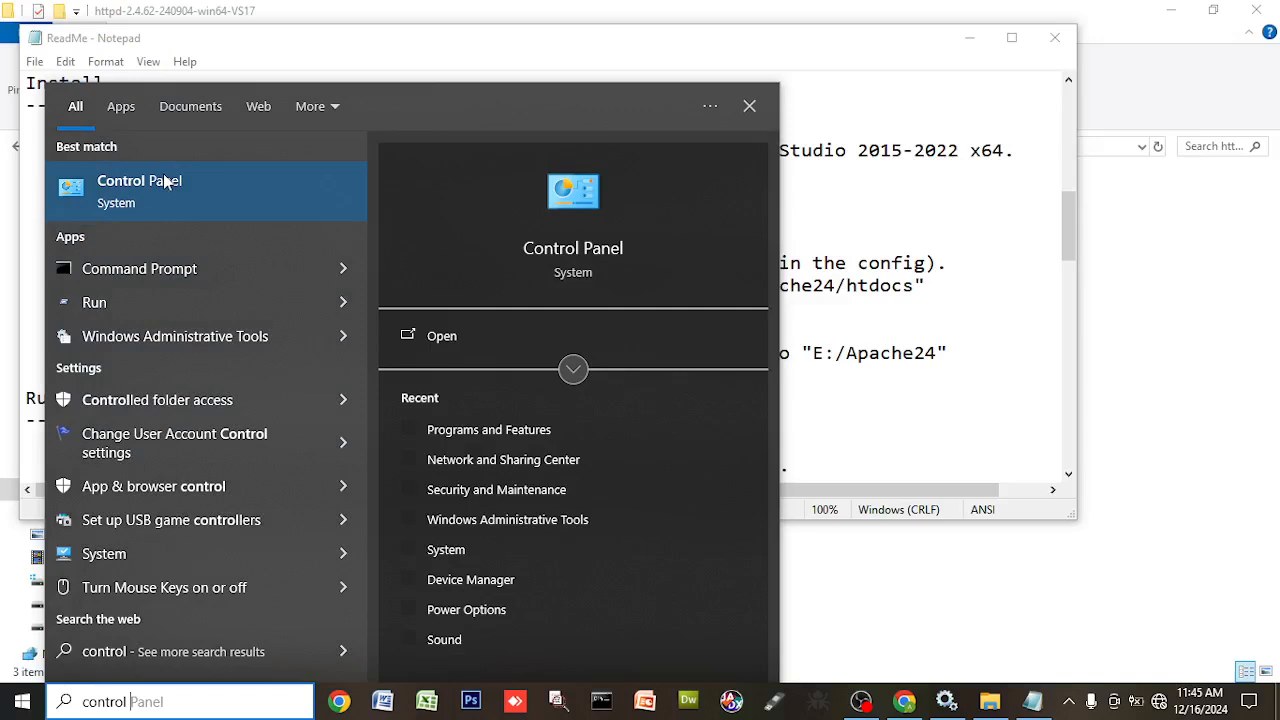
- Open Control Panel's Programs and Features list, then close it again
{"action": "left_click", "coordinate": [166, 181]}
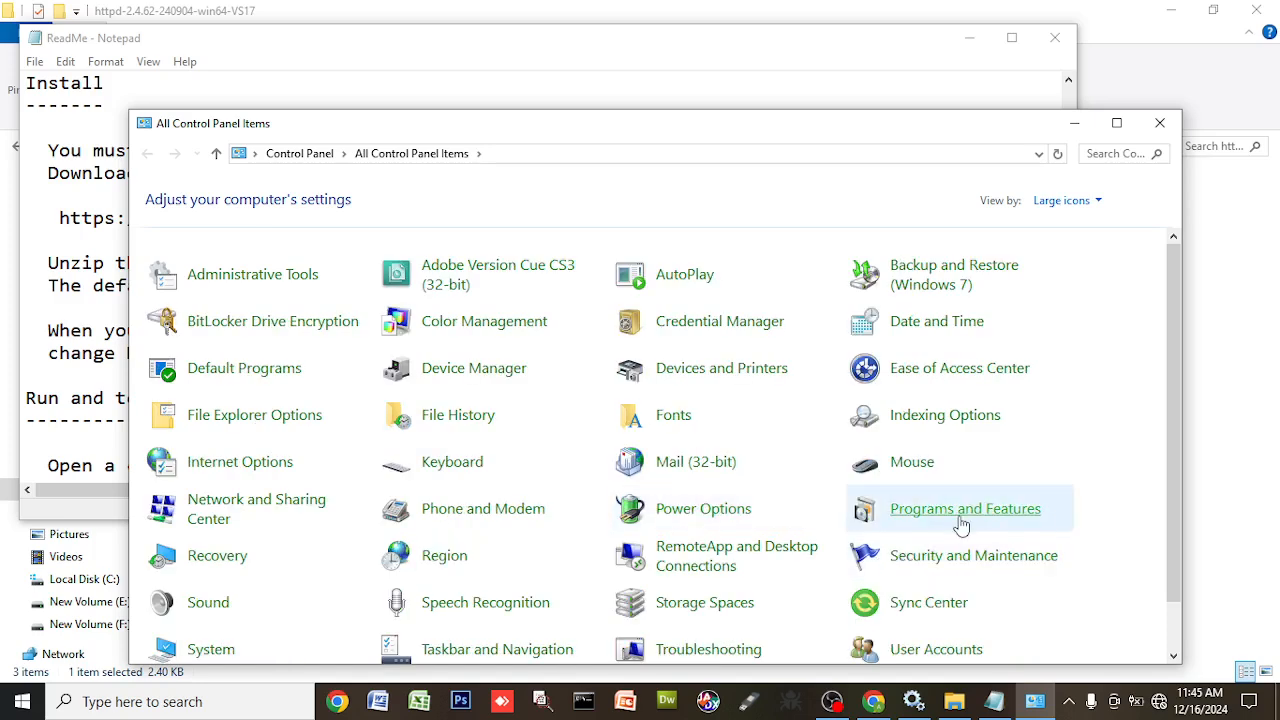
{"action": "left_click", "coordinate": [960, 524]}
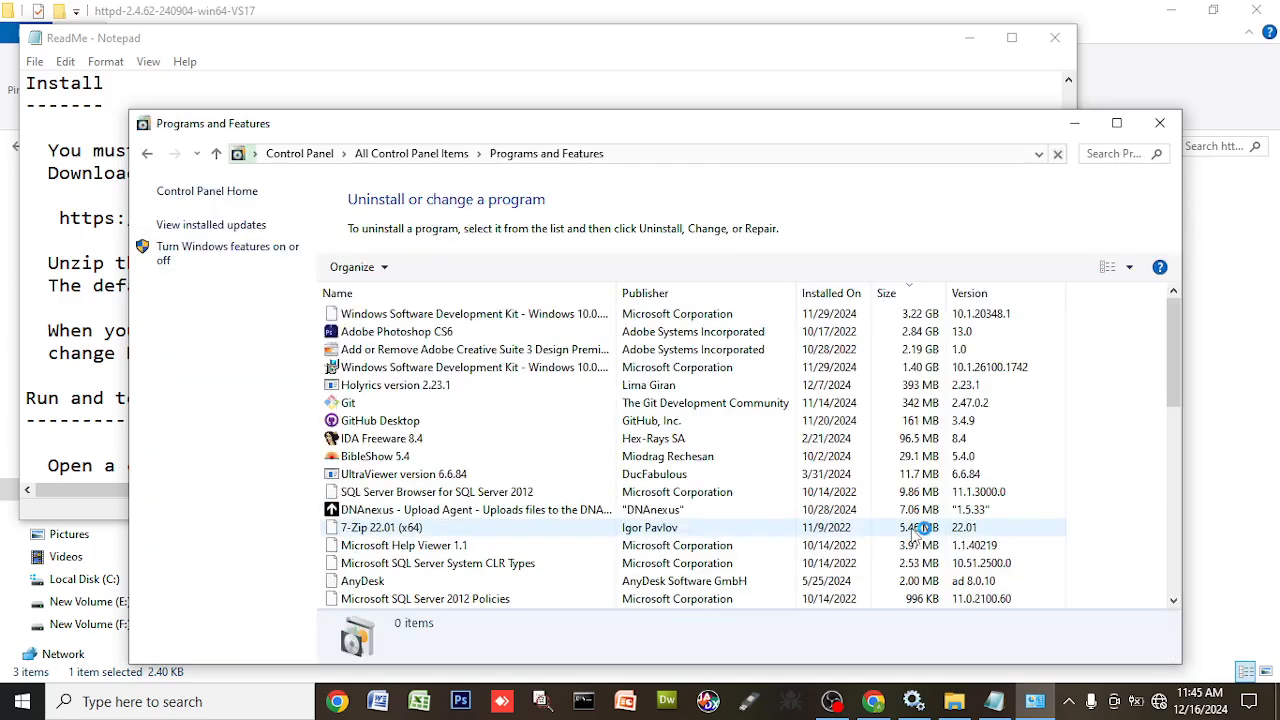
{"action": "left_click", "coordinate": [1163, 125]}
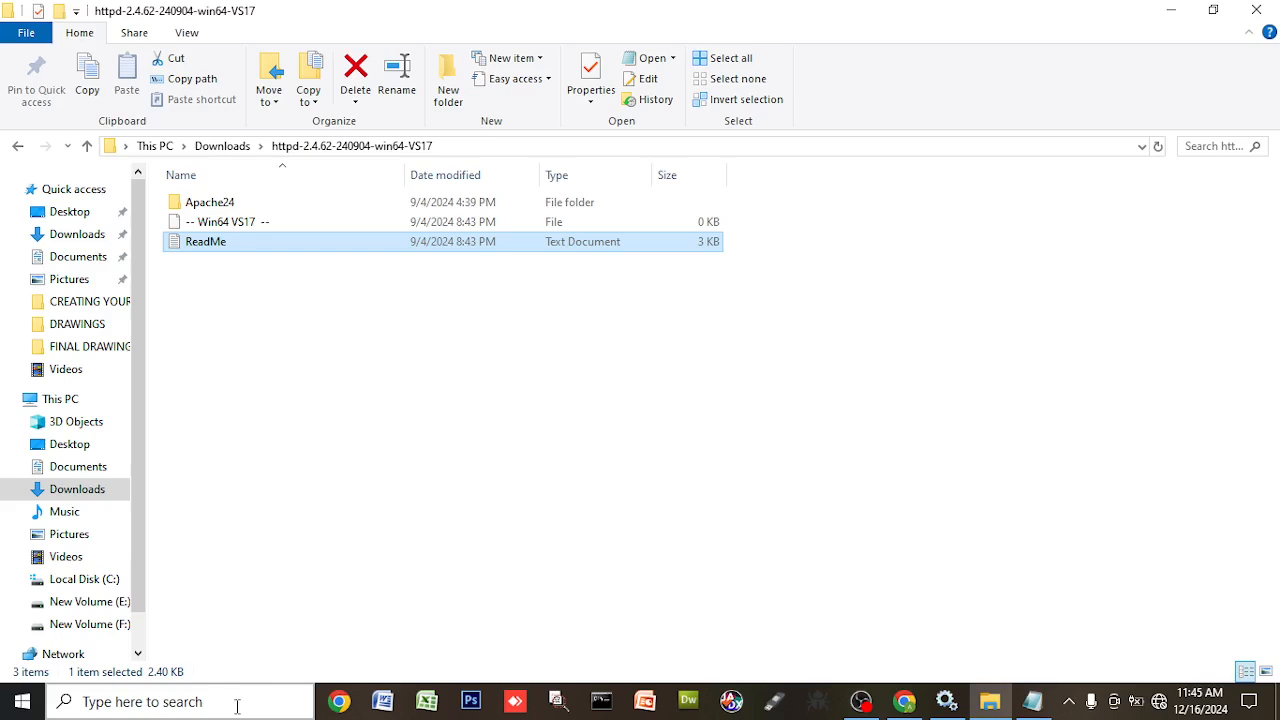
- Search 'con', open Control Panel under Best match, and go to Programs and Features
{"action": "left_click", "coordinate": [230, 702]}
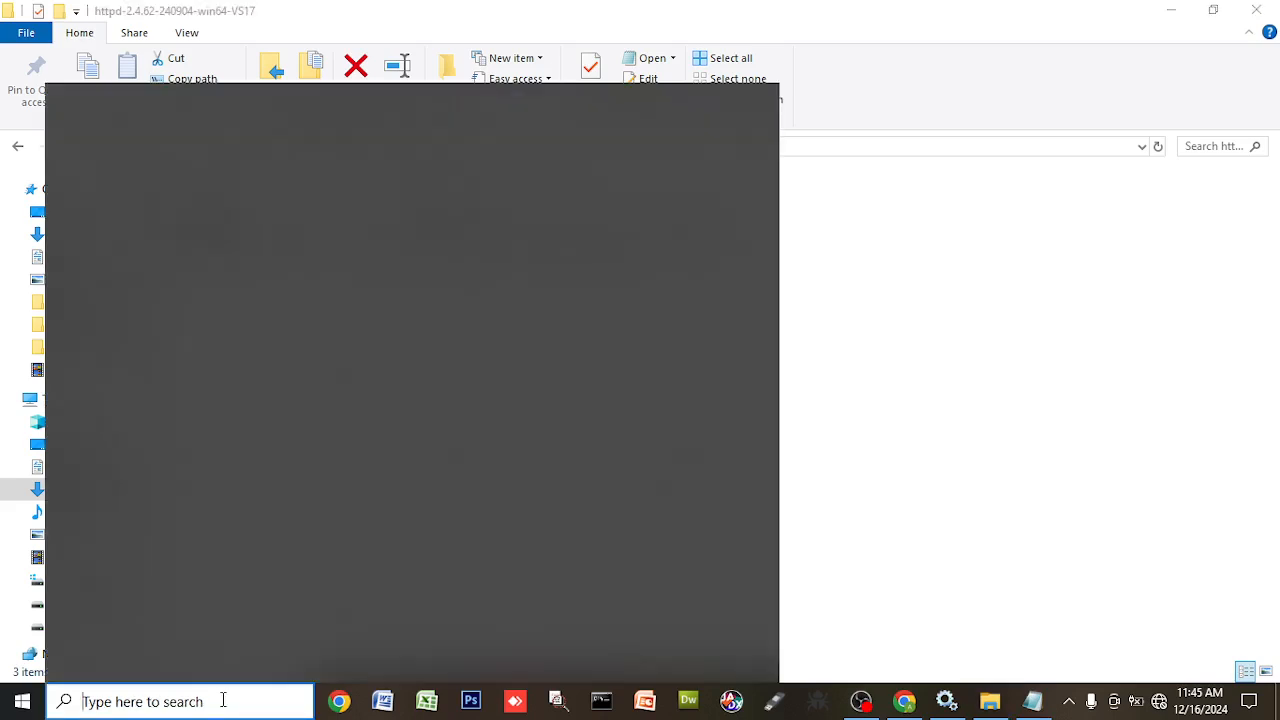
{"action": "type", "text": "con"}
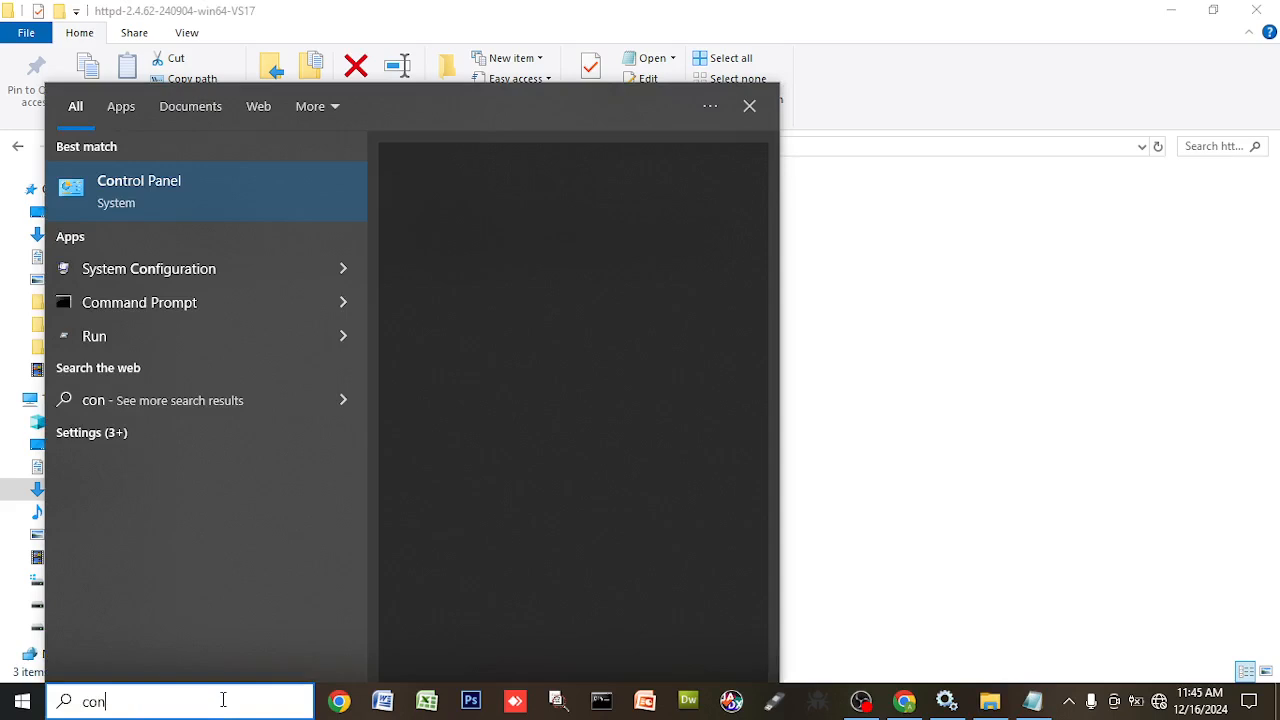
{"action": "left_click", "coordinate": [785, 436]}
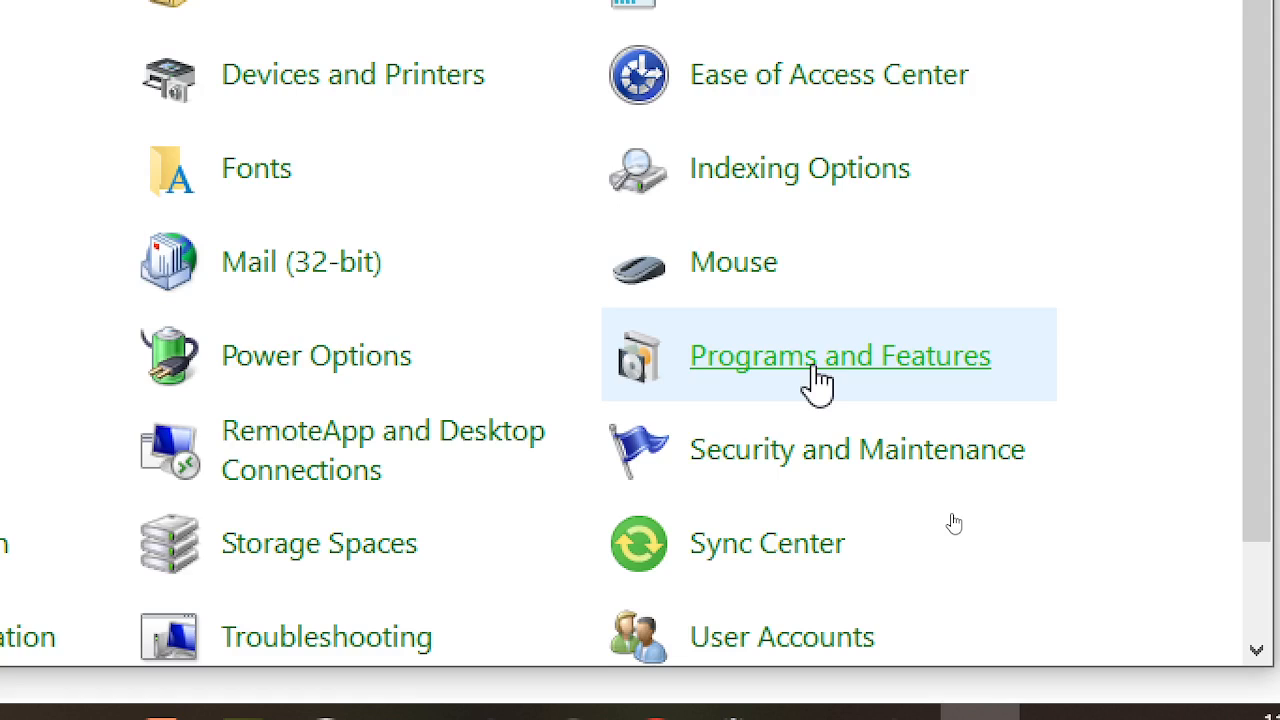
{"action": "left_click", "coordinate": [815, 366]}
- Scroll through the installed programs and widen the Name column to show full names like Java SE Development Kit 17.0.12
{"action": "scroll", "coordinate": [1075, 525], "scroll_direction": "down", "scroll_amount": 4}
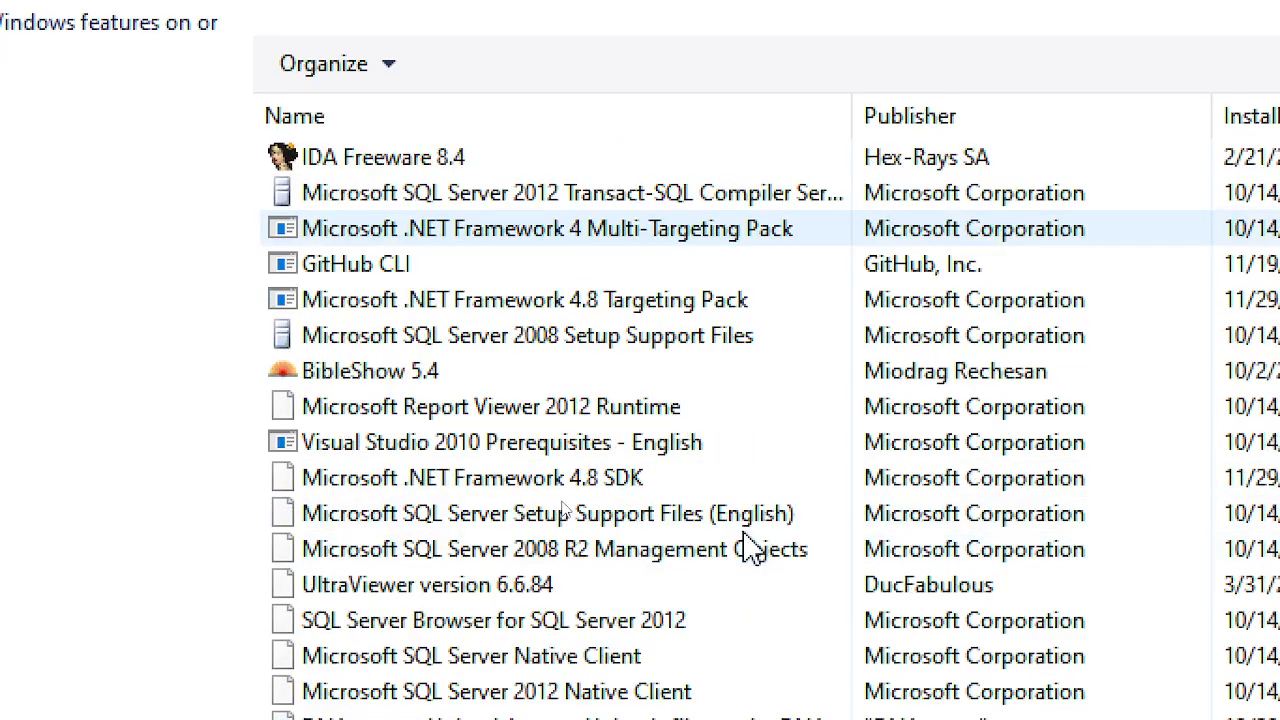
{"action": "scroll", "coordinate": [752, 547], "scroll_direction": "down", "scroll_amount": 5}
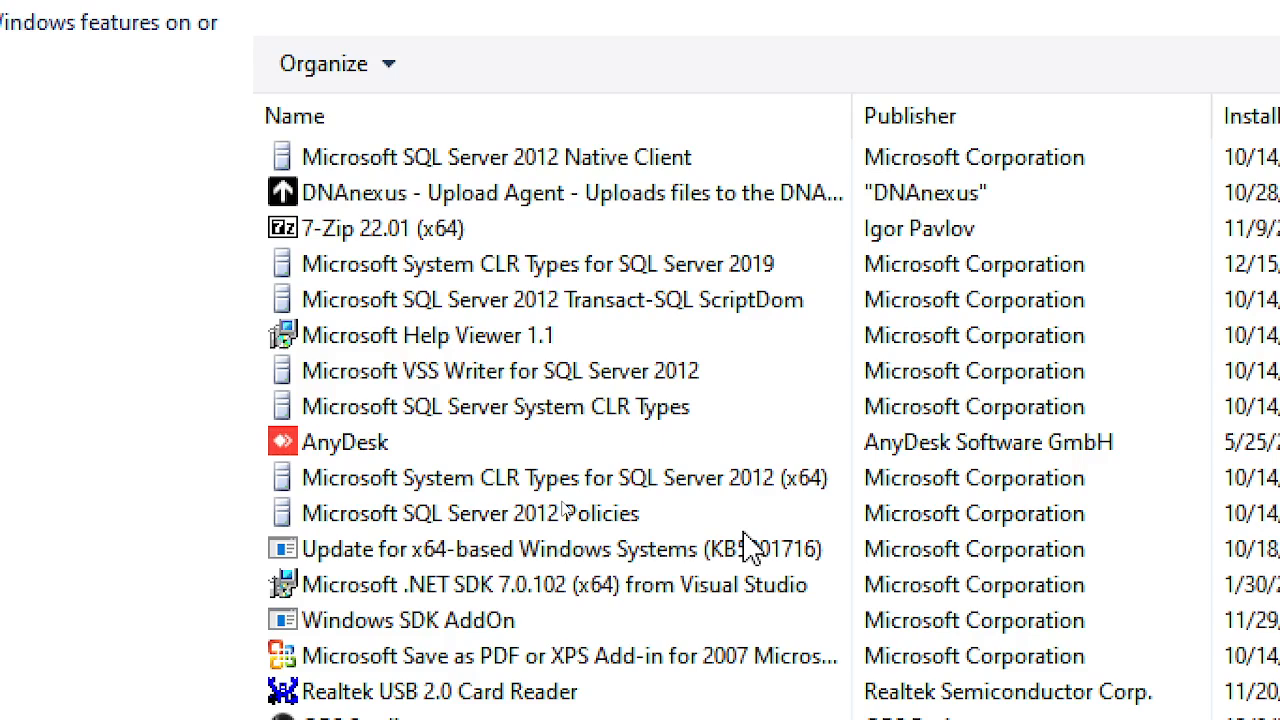
{"action": "scroll", "coordinate": [750, 547], "scroll_direction": "down", "scroll_amount": 5}
{"action": "scroll", "coordinate": [825, 585], "scroll_direction": "up", "scroll_amount": 2}
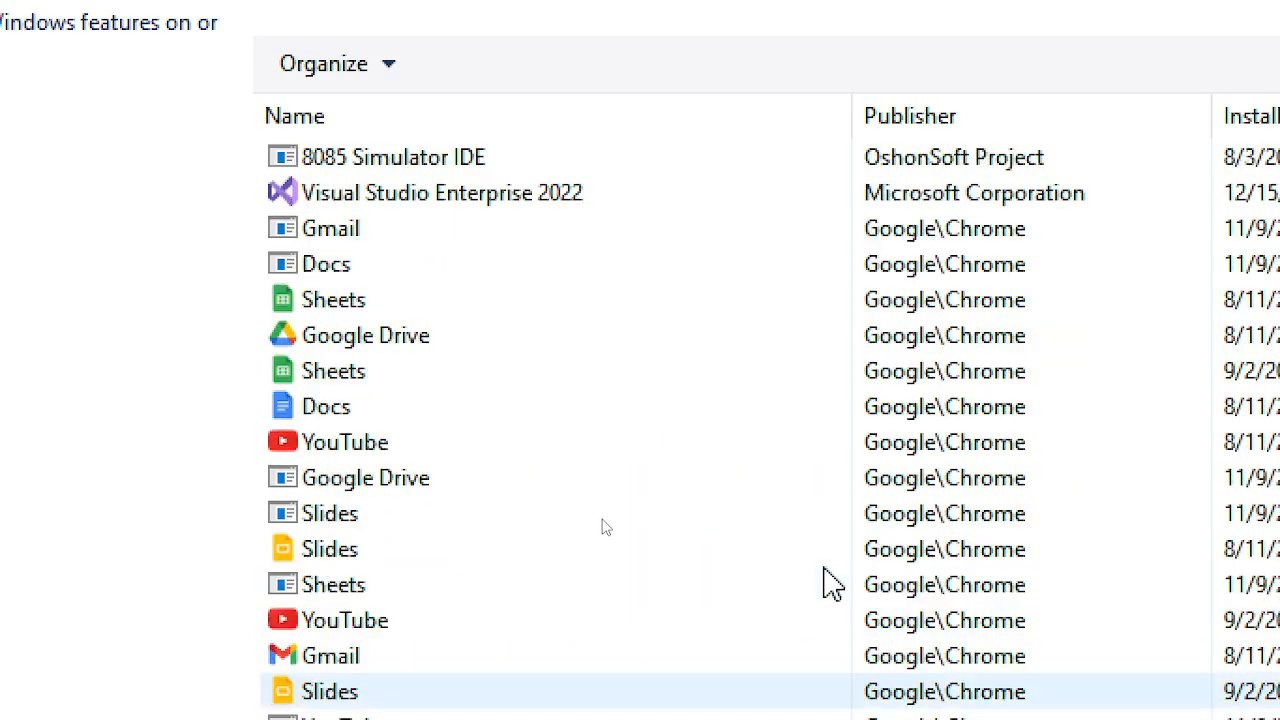
{"action": "scroll", "coordinate": [825, 585], "scroll_direction": "up", "scroll_amount": 3}
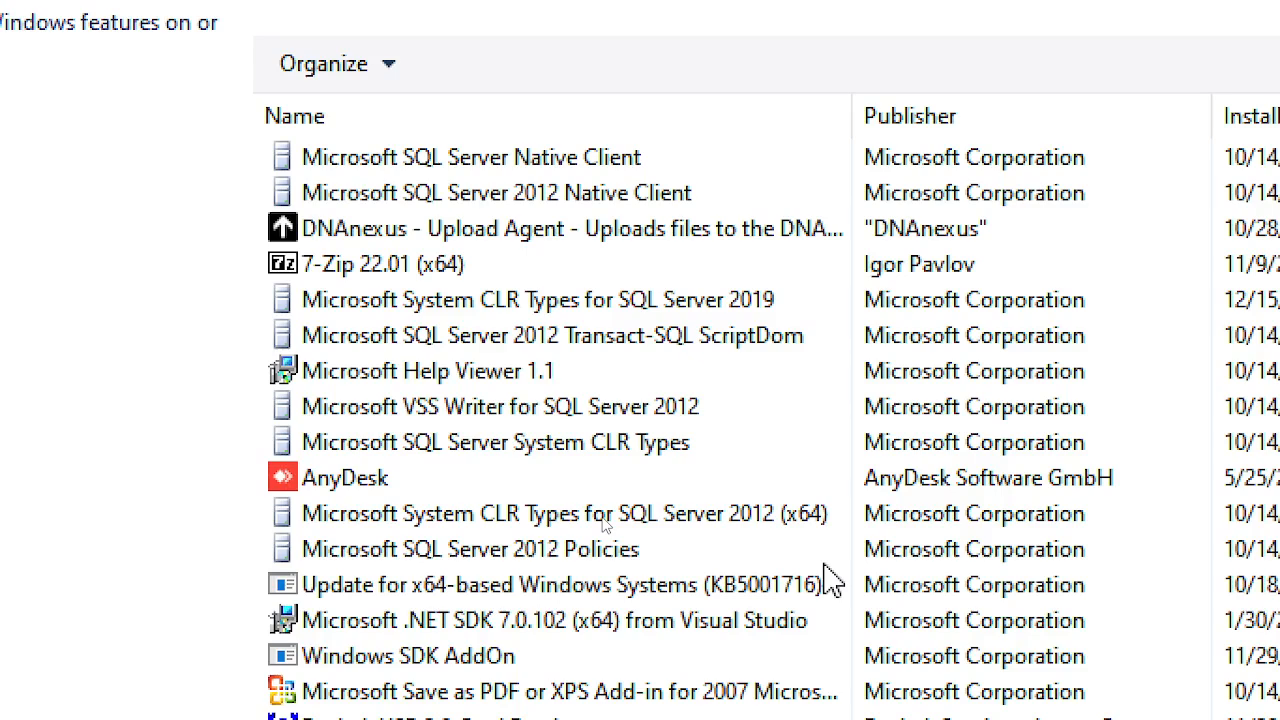
{"action": "scroll", "coordinate": [830, 582], "scroll_direction": "up", "scroll_amount": 3}
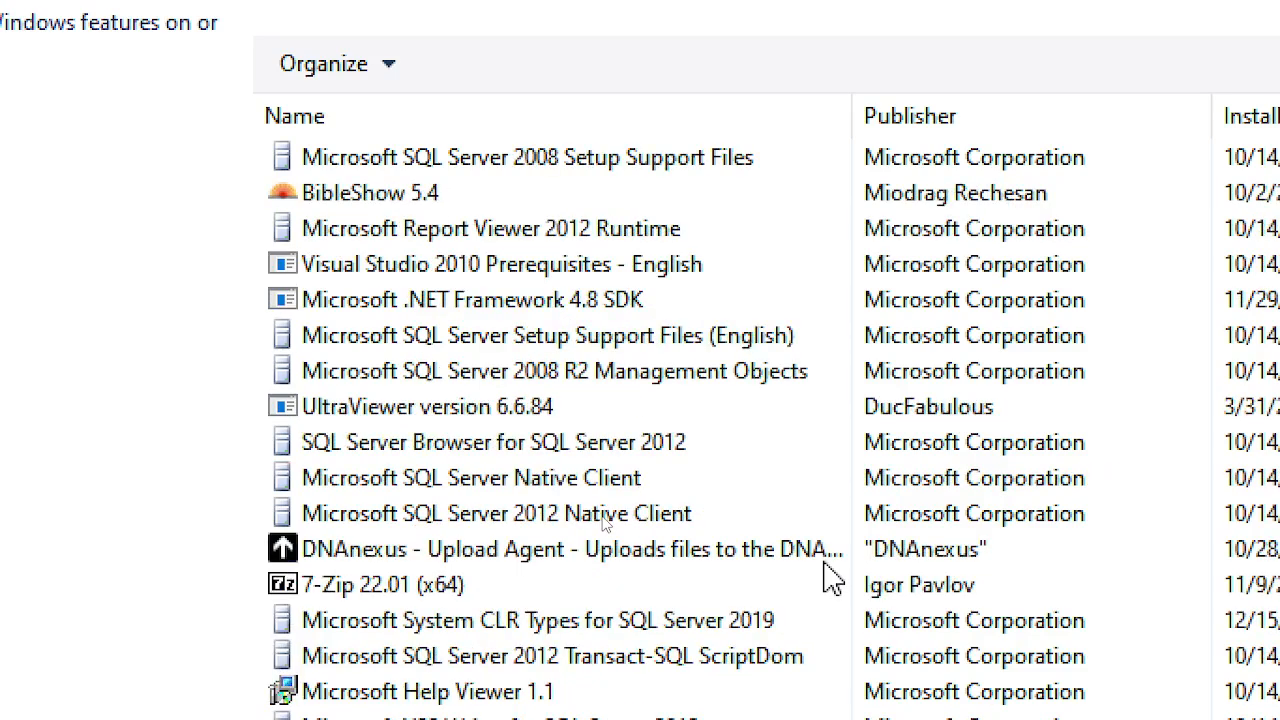
{"action": "scroll", "coordinate": [830, 580], "scroll_direction": "up", "scroll_amount": 2}
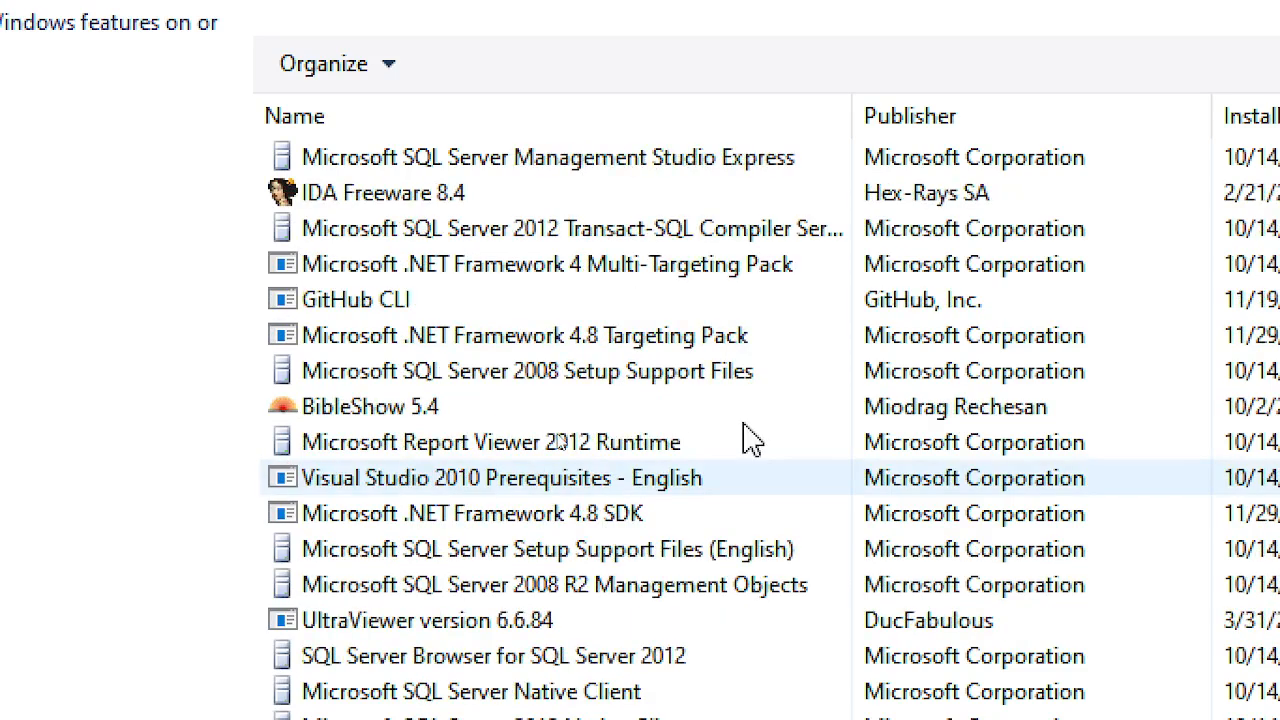
{"action": "scroll", "coordinate": [740, 400], "scroll_direction": "up", "scroll_amount": 3}
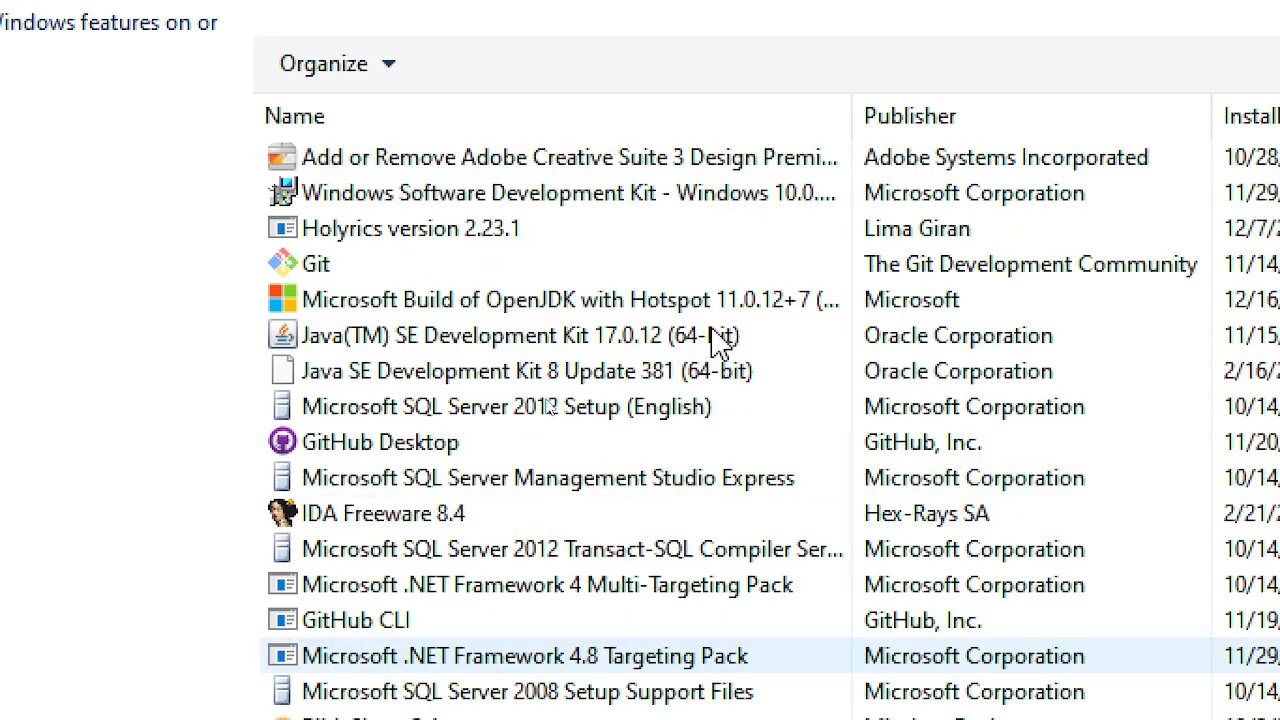
{"action": "scroll", "coordinate": [722, 340], "scroll_direction": "up", "scroll_amount": 1}
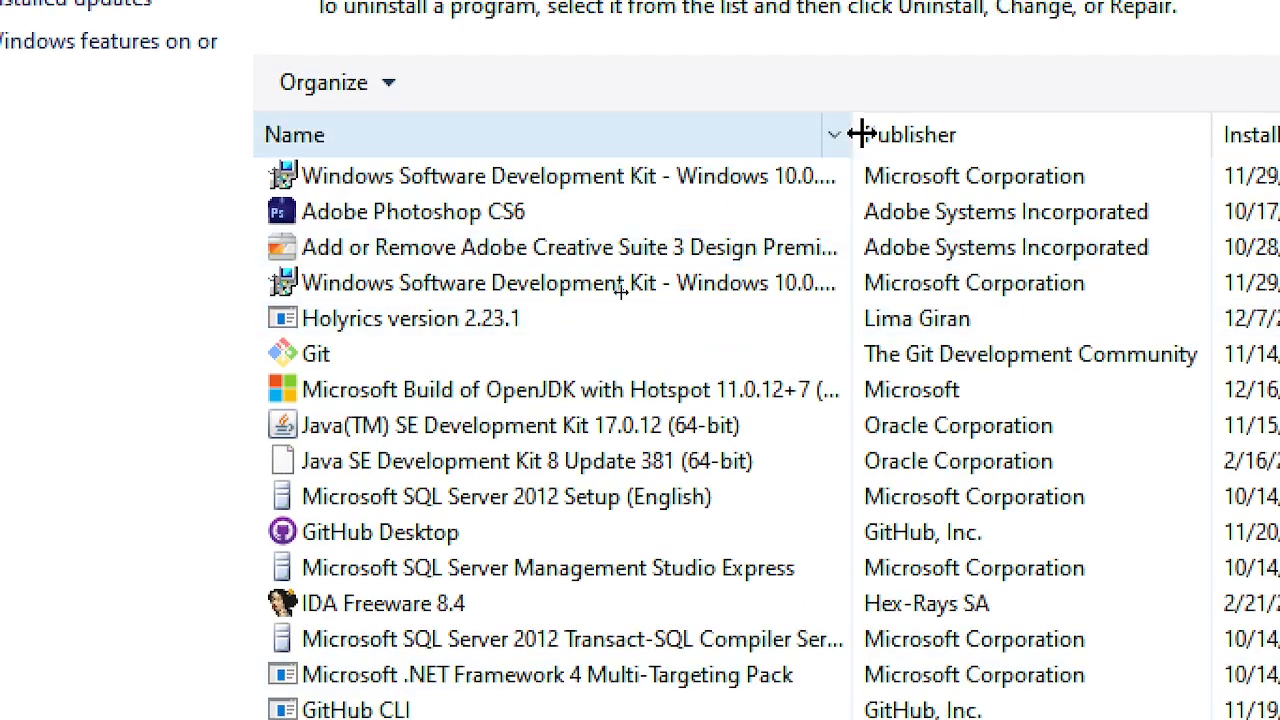
{"action": "left_click_drag", "start_coordinate": [861, 113], "coordinate": [1117, 113]}
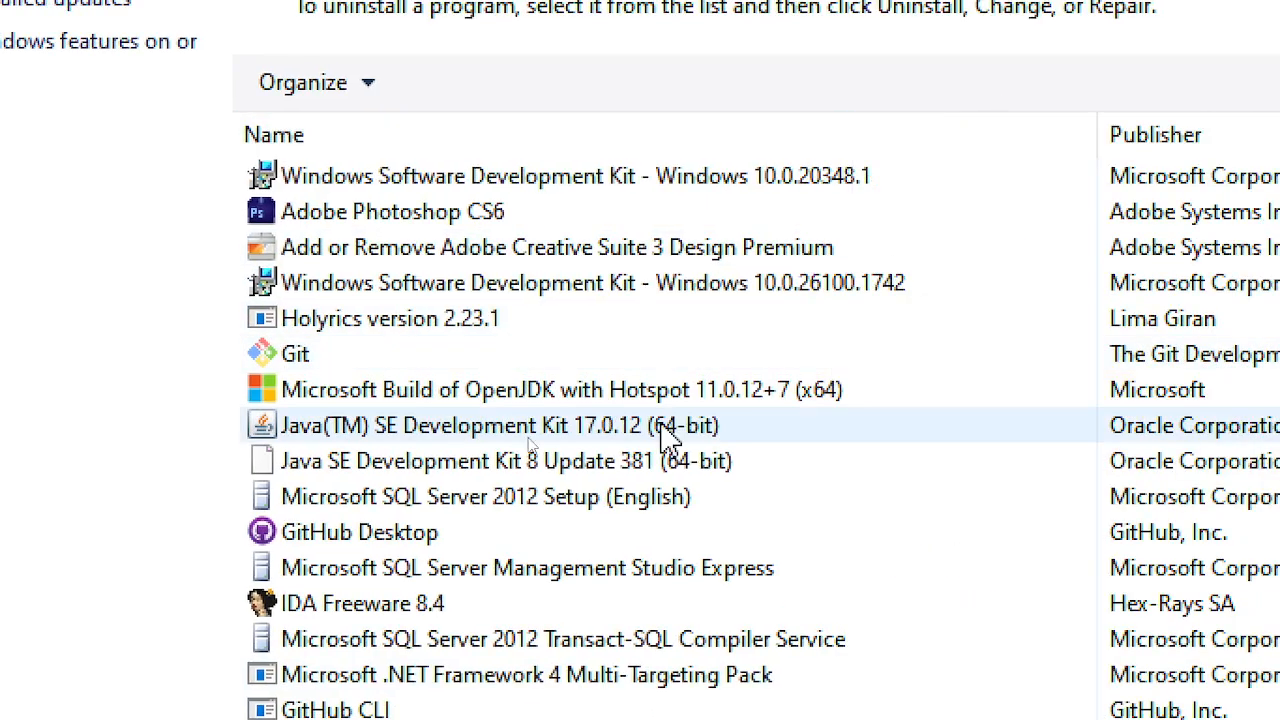
{"action": "scroll", "coordinate": [742, 415], "scroll_direction": "down", "scroll_amount": 1}
{"action": "scroll", "coordinate": [718, 426], "scroll_direction": "down", "scroll_amount": 3}
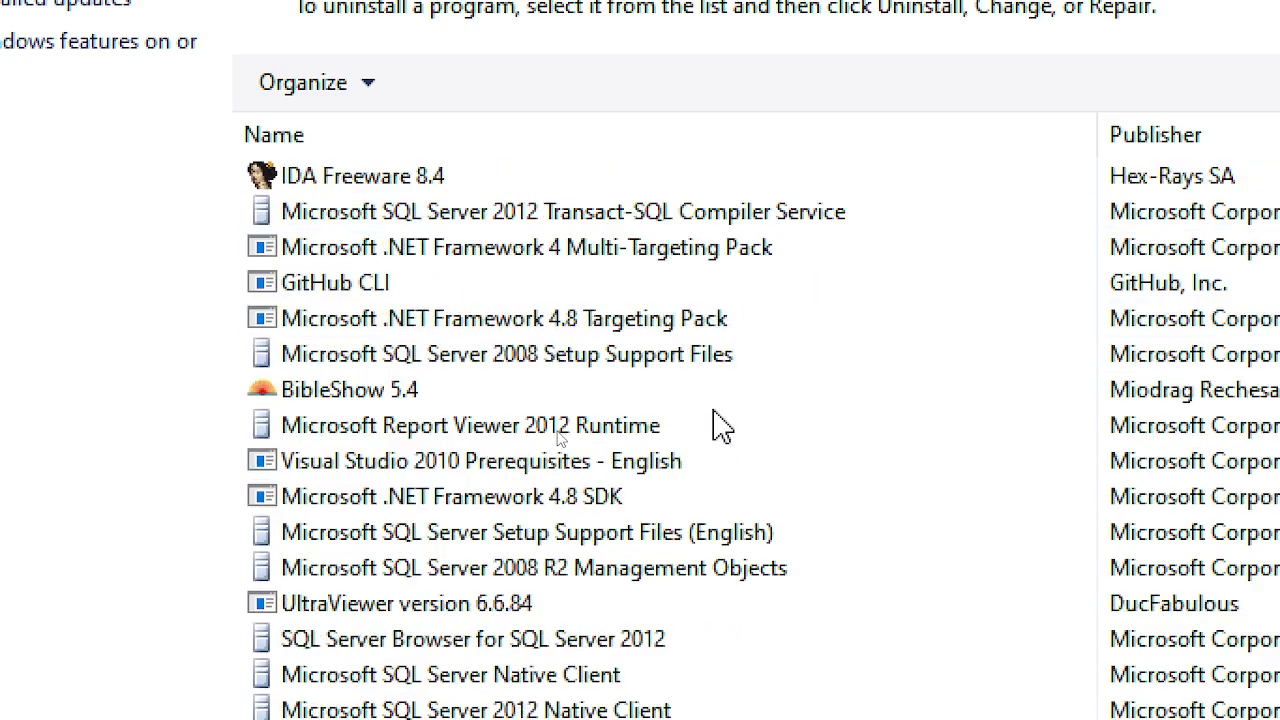
{"action": "scroll", "coordinate": [585, 512], "scroll_direction": "down", "scroll_amount": 3}
{"action": "scroll", "coordinate": [385, 550], "scroll_direction": "down", "scroll_amount": 3}
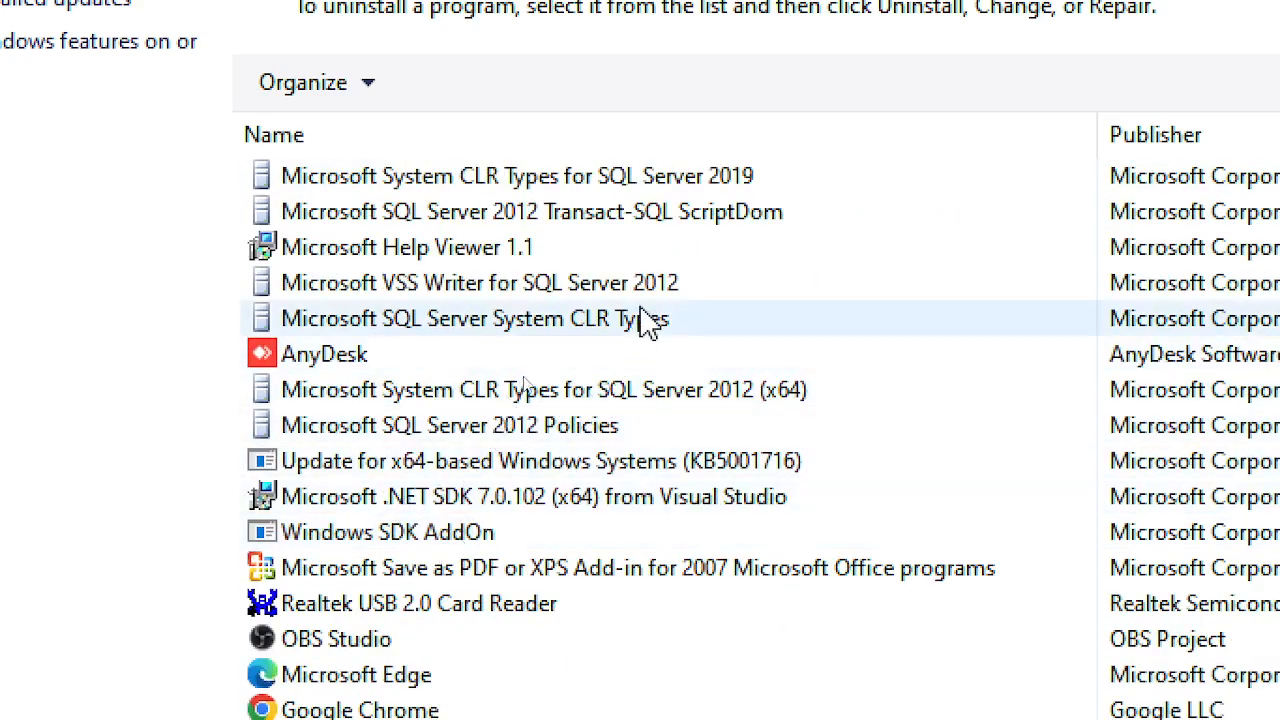
{"action": "scroll", "coordinate": [668, 300], "scroll_direction": "down", "scroll_amount": 2}
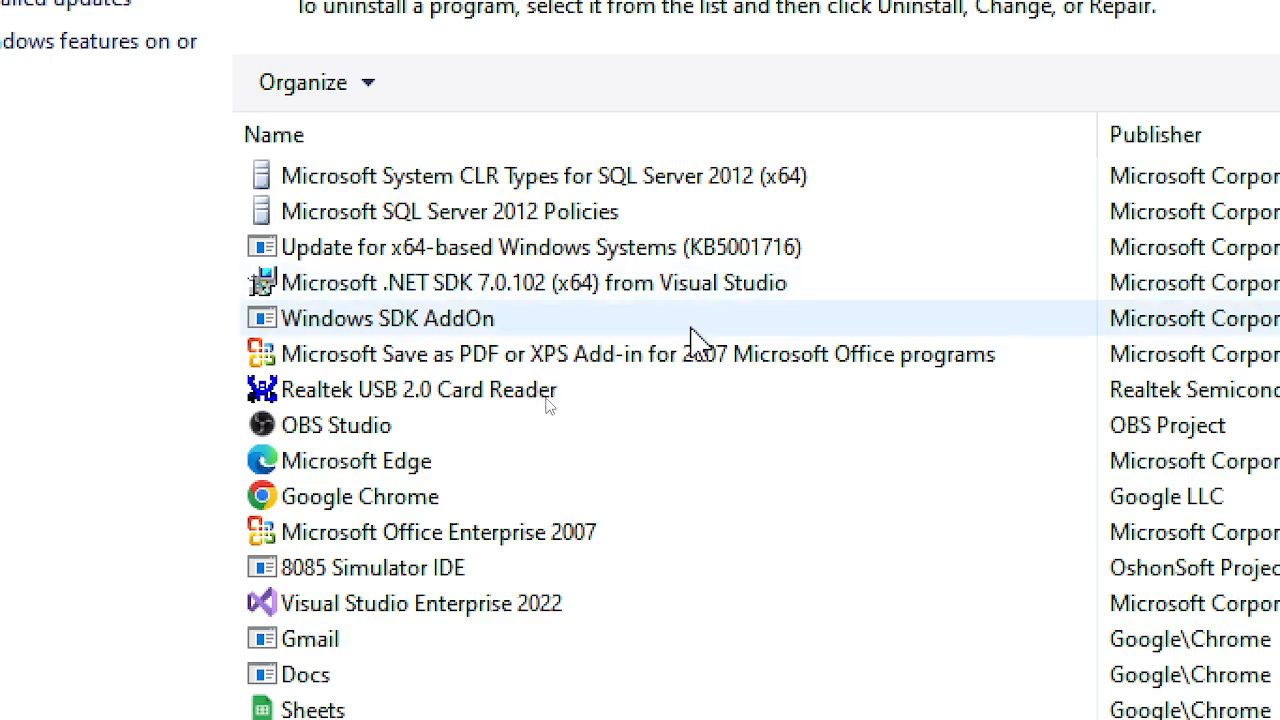
{"action": "scroll", "coordinate": [697, 330], "scroll_direction": "down", "scroll_amount": 3}
{"action": "scroll", "coordinate": [697, 415], "scroll_direction": "down", "scroll_amount": 3}
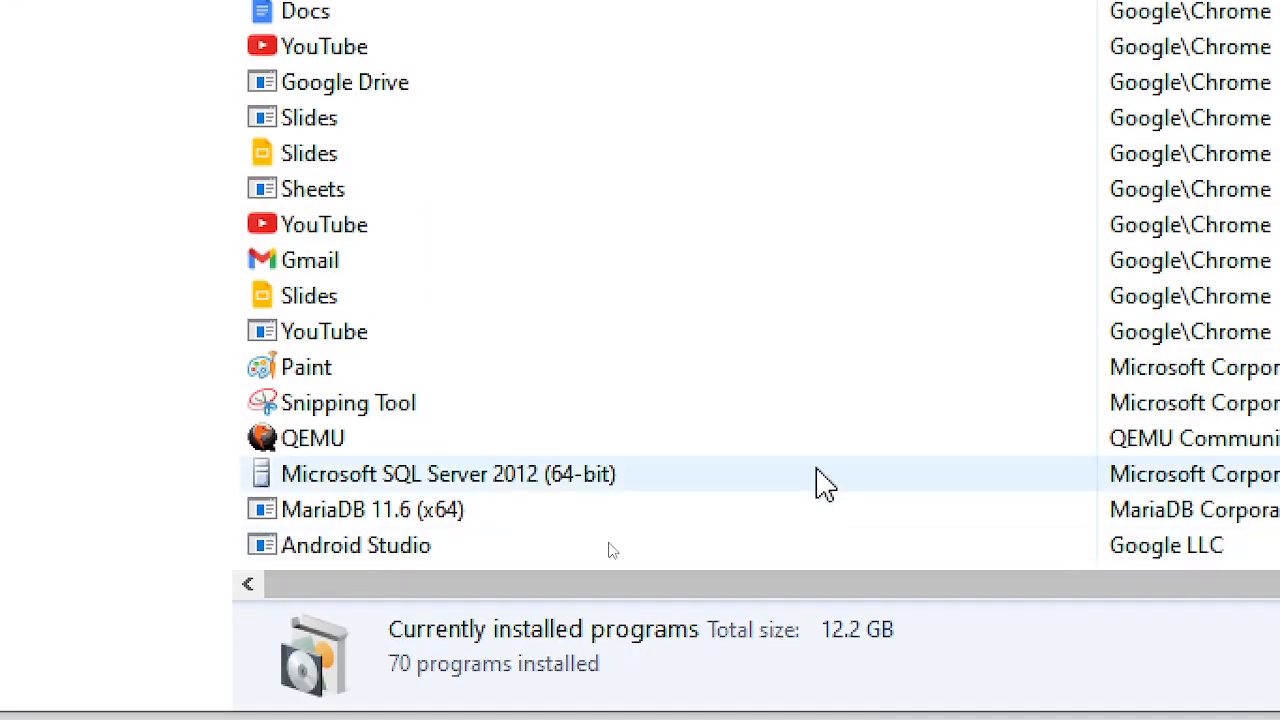
{"action": "scroll", "coordinate": [822, 612], "scroll_direction": "up", "scroll_amount": 4}
{"action": "scroll", "coordinate": [822, 475], "scroll_direction": "up", "scroll_amount": 3}
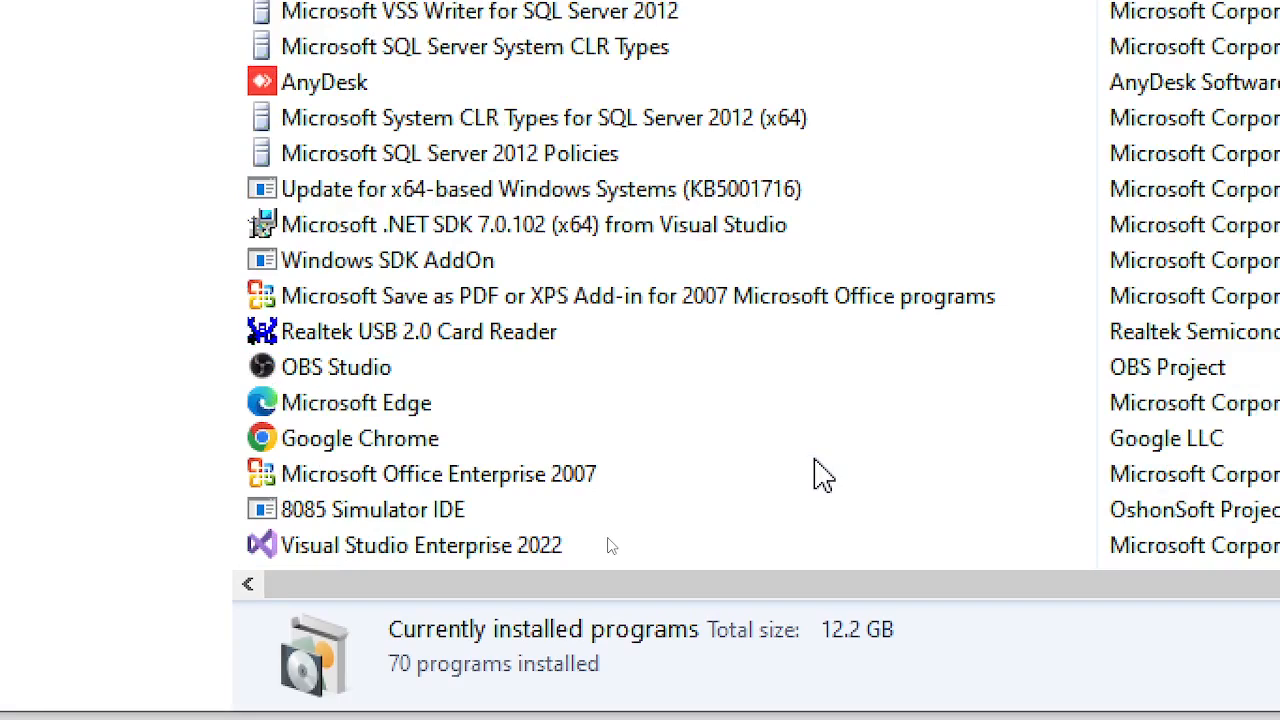
{"action": "scroll", "coordinate": [822, 475], "scroll_direction": "up", "scroll_amount": 1}
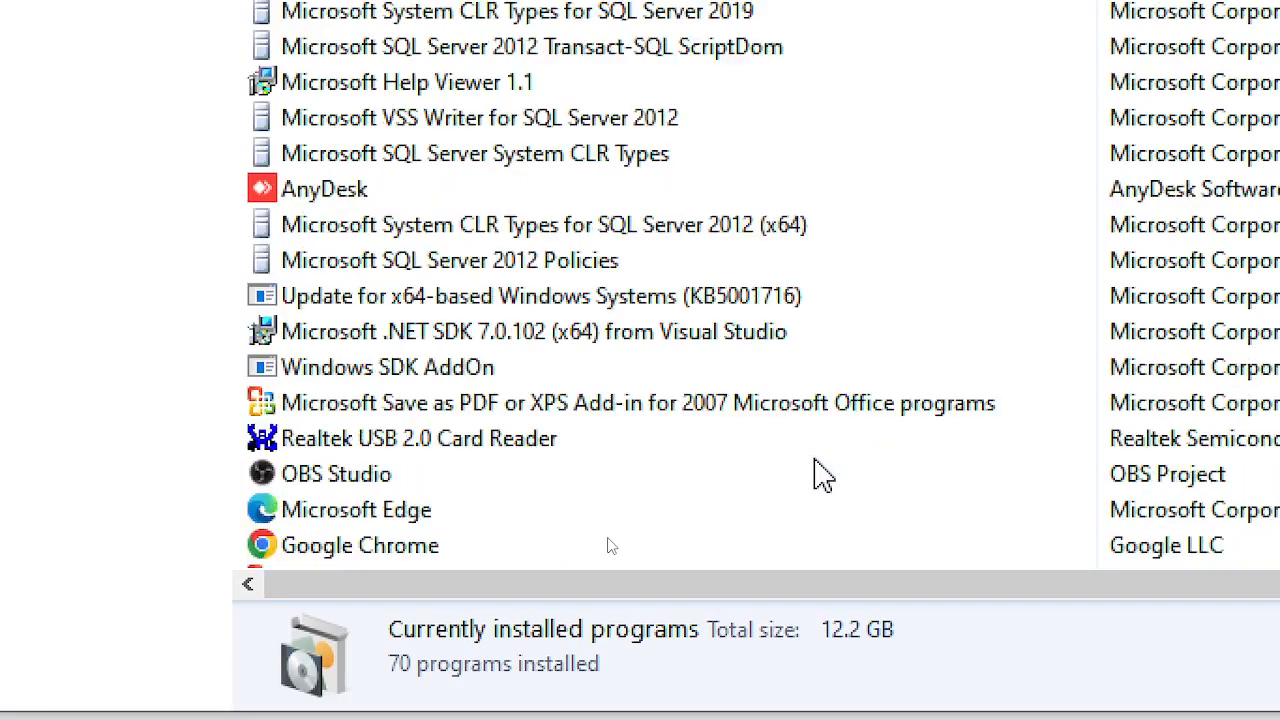
{"action": "scroll", "coordinate": [815, 463], "scroll_direction": "up", "scroll_amount": 2}
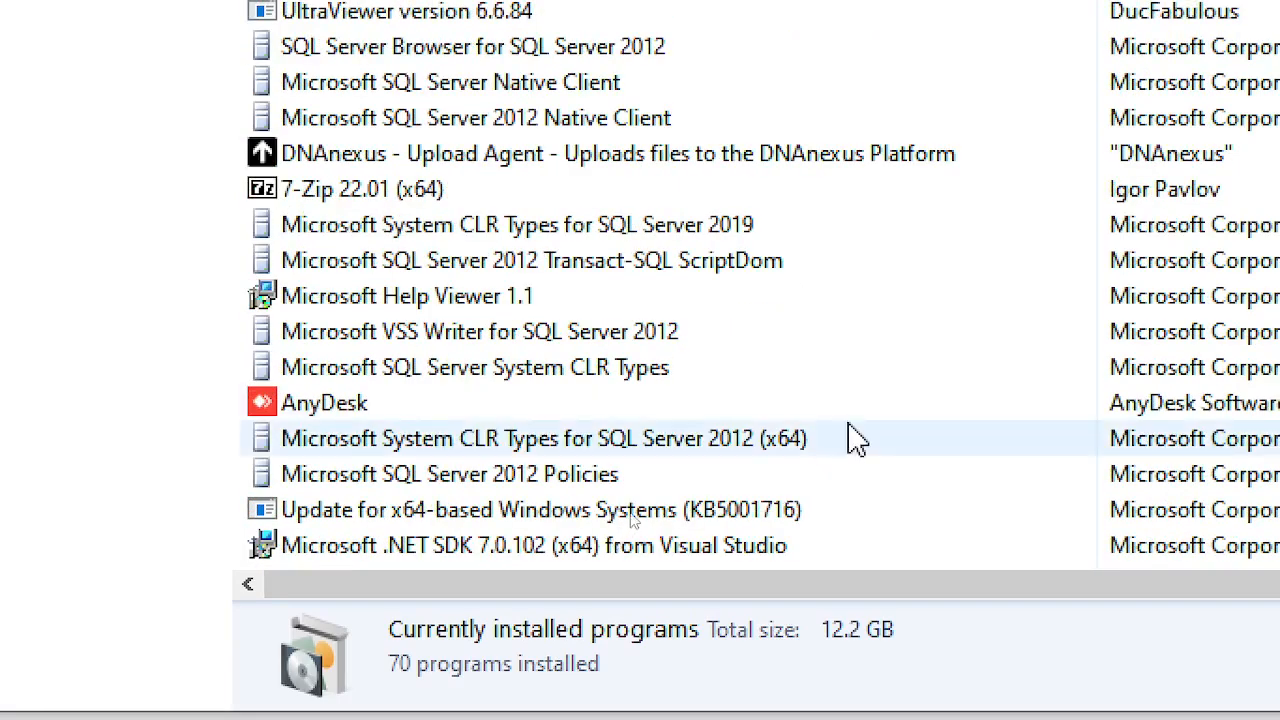
{"action": "scroll", "coordinate": [868, 410], "scroll_direction": "up", "scroll_amount": 3}
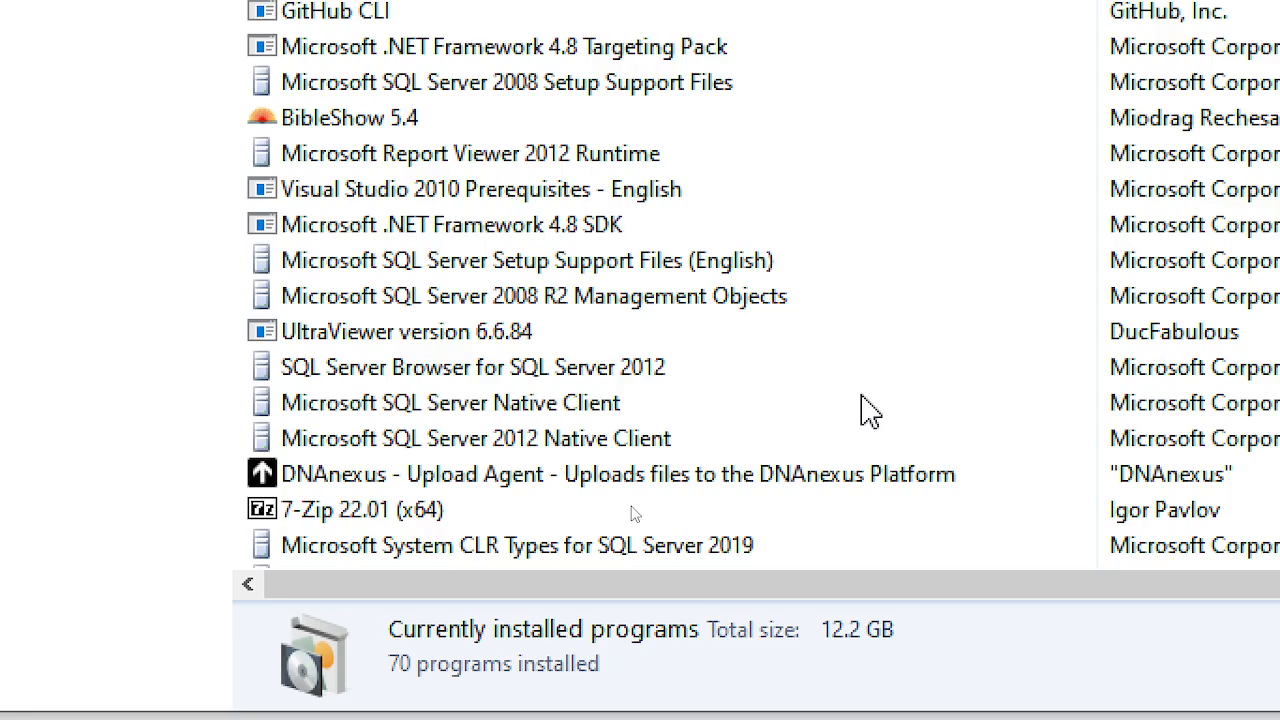
{"action": "scroll", "coordinate": [868, 410], "scroll_direction": "up", "scroll_amount": 4}
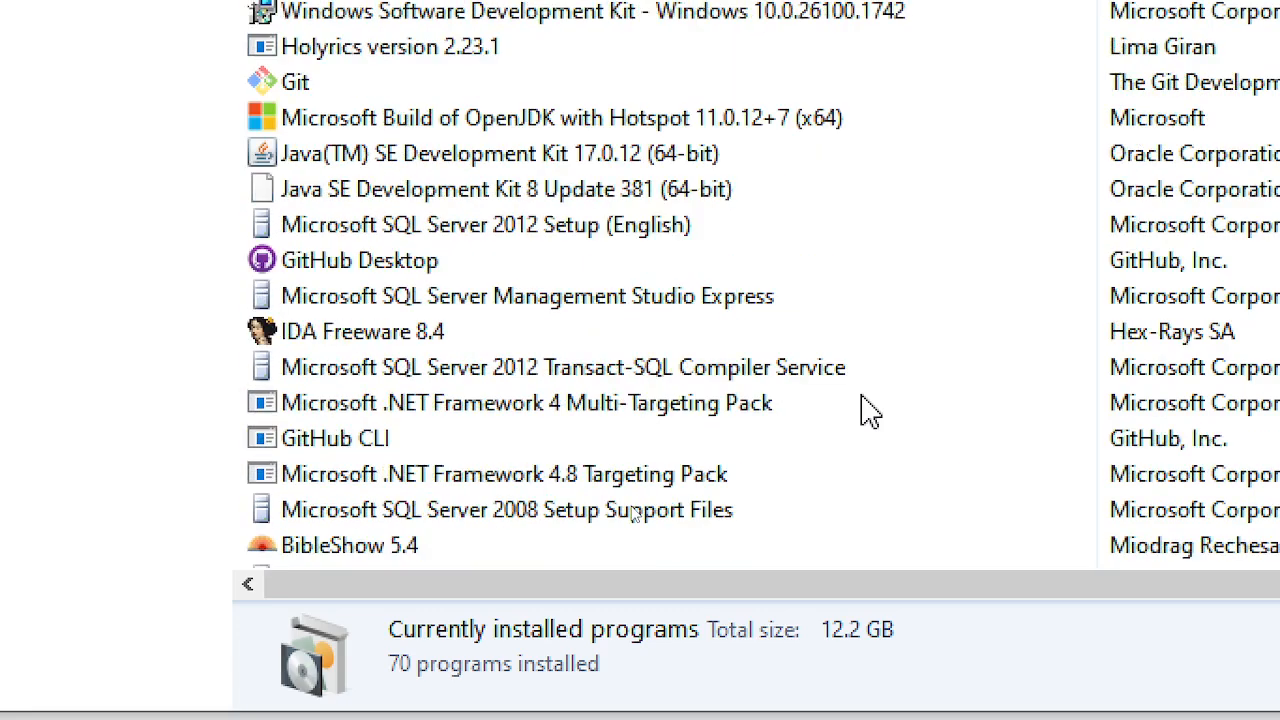
{"action": "scroll", "coordinate": [868, 410], "scroll_direction": "up", "scroll_amount": 1}
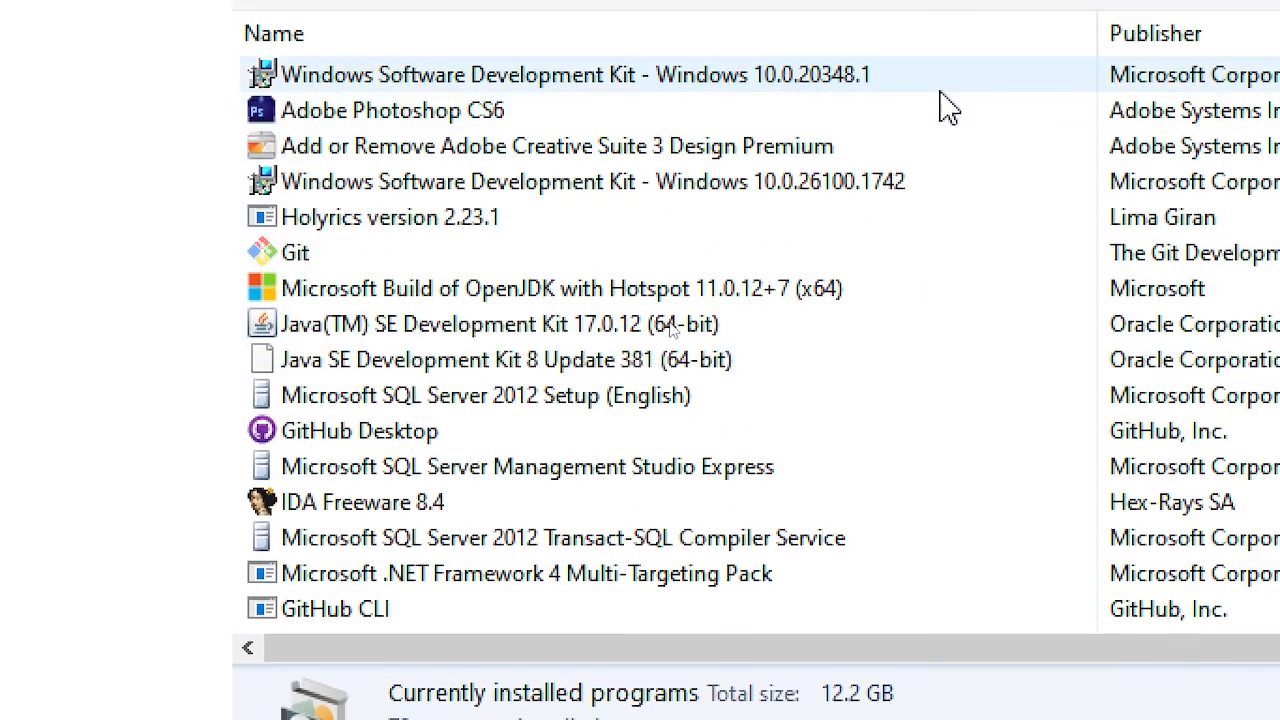
{"action": "scroll", "coordinate": [1000, 220], "scroll_direction": "down", "scroll_amount": 5}
{"action": "scroll", "coordinate": [968, 410], "scroll_direction": "down", "scroll_amount": 8}
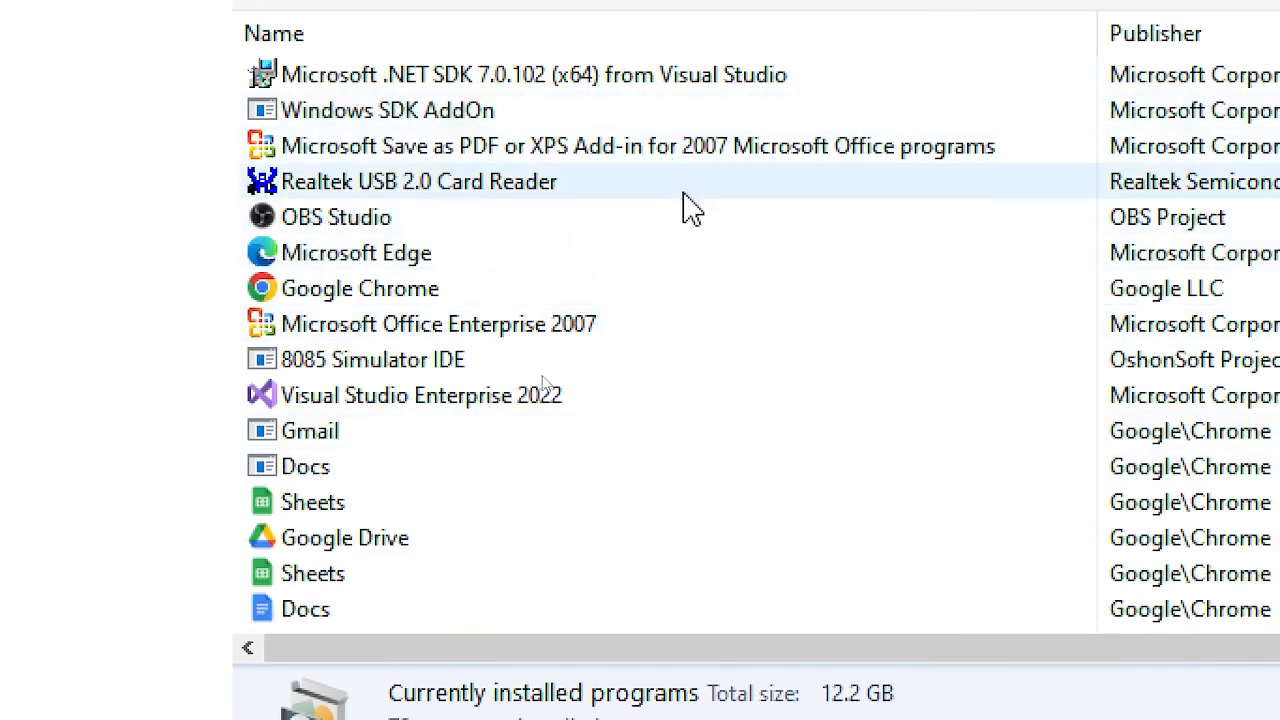
{"action": "scroll", "coordinate": [680, 230], "scroll_direction": "down", "scroll_amount": 5}
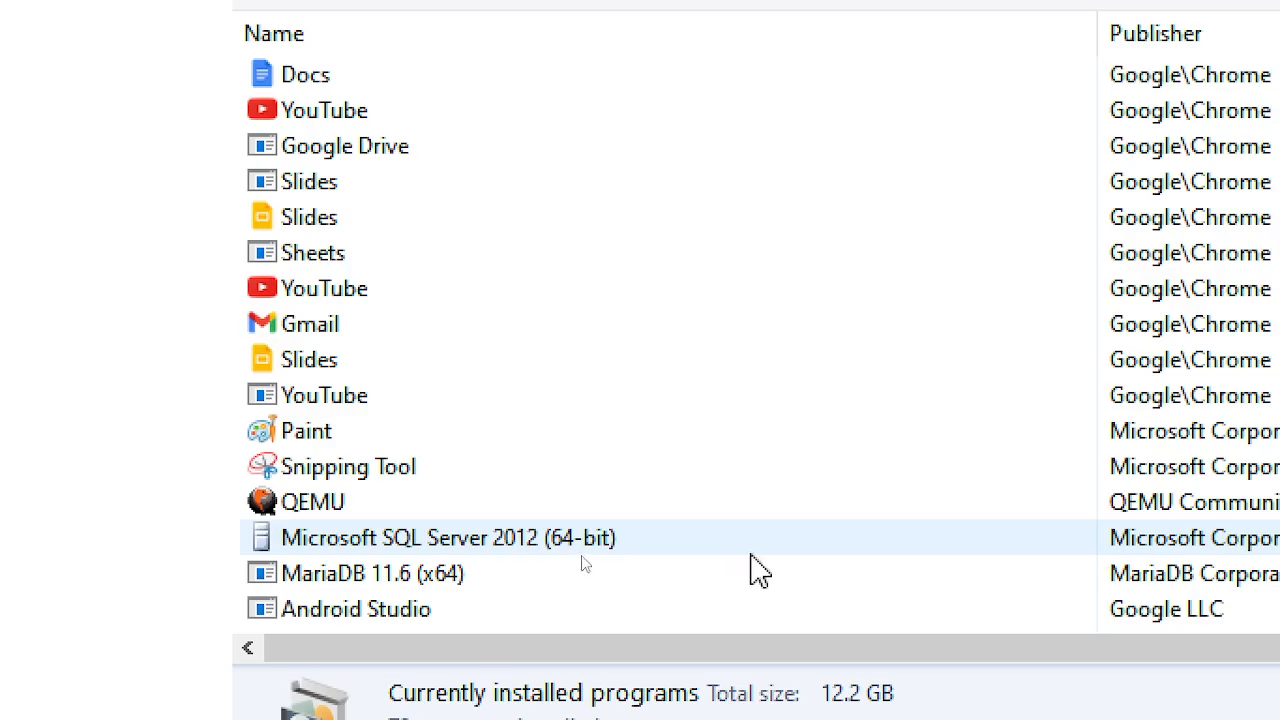
{"action": "scroll", "coordinate": [843, 206], "scroll_direction": "up", "scroll_amount": 3}
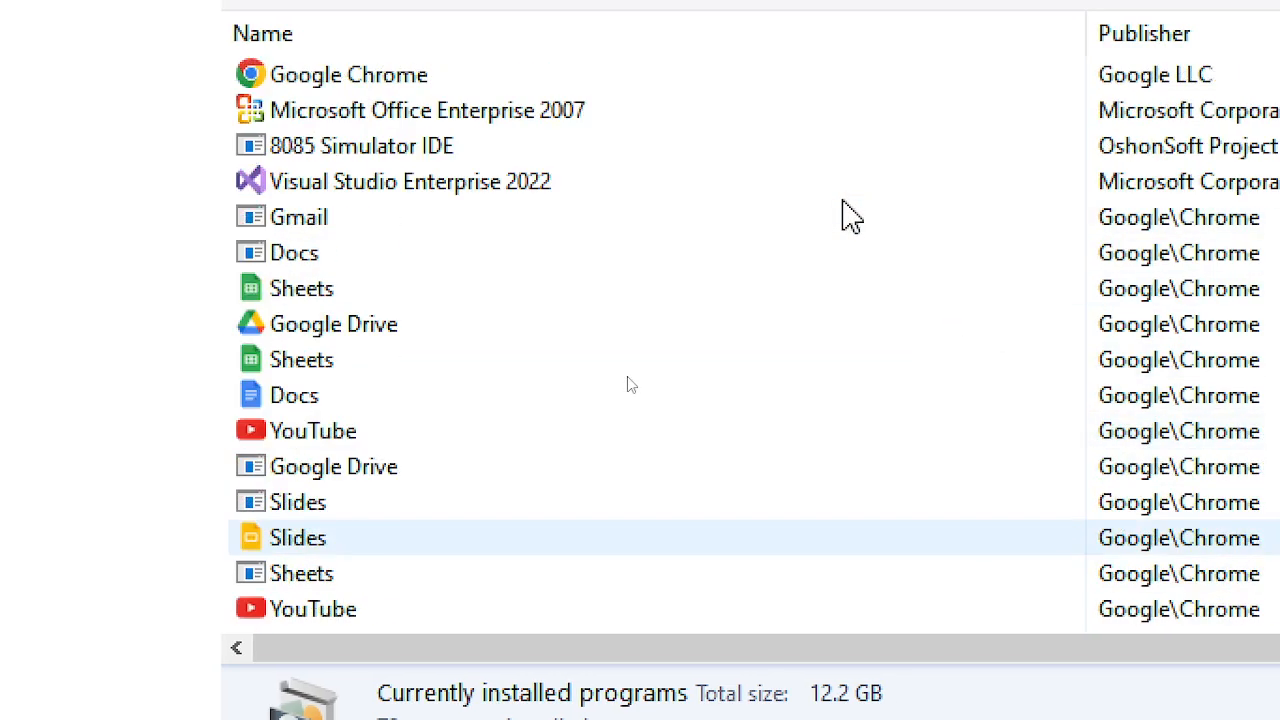
{"action": "scroll", "coordinate": [843, 206], "scroll_direction": "up", "scroll_amount": 6}
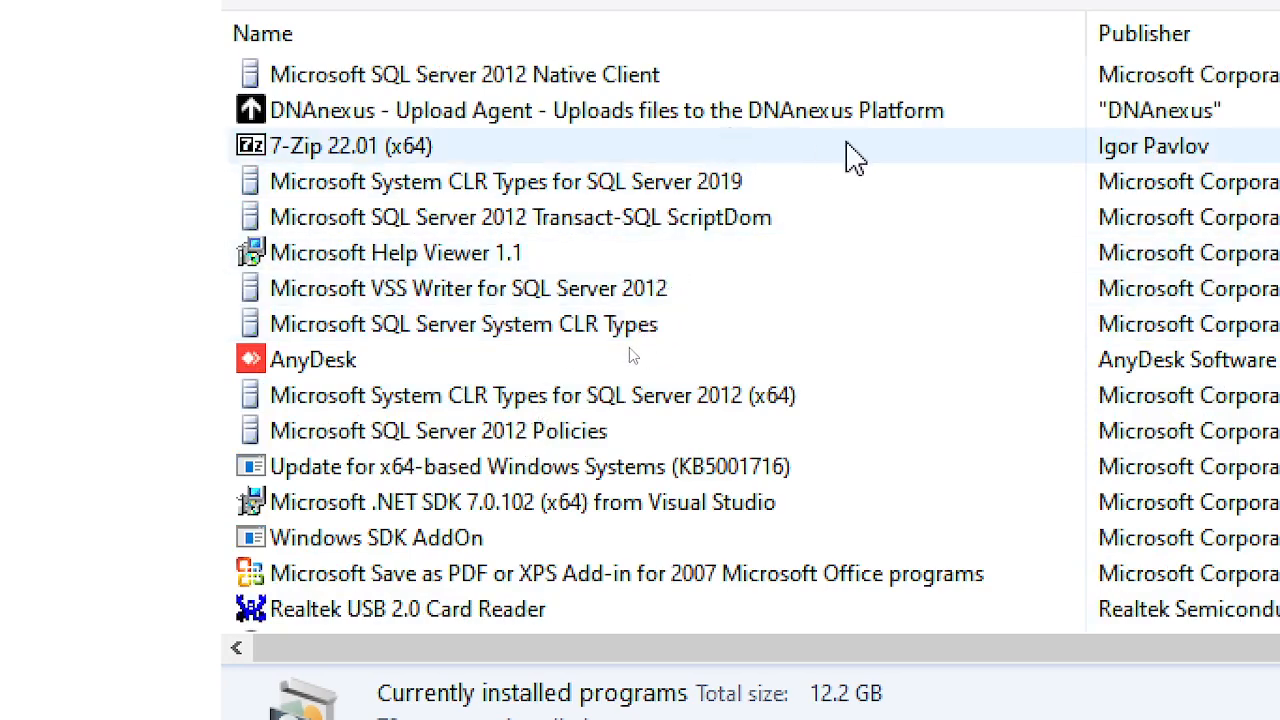
{"action": "scroll", "coordinate": [845, 157], "scroll_direction": "up", "scroll_amount": 2}
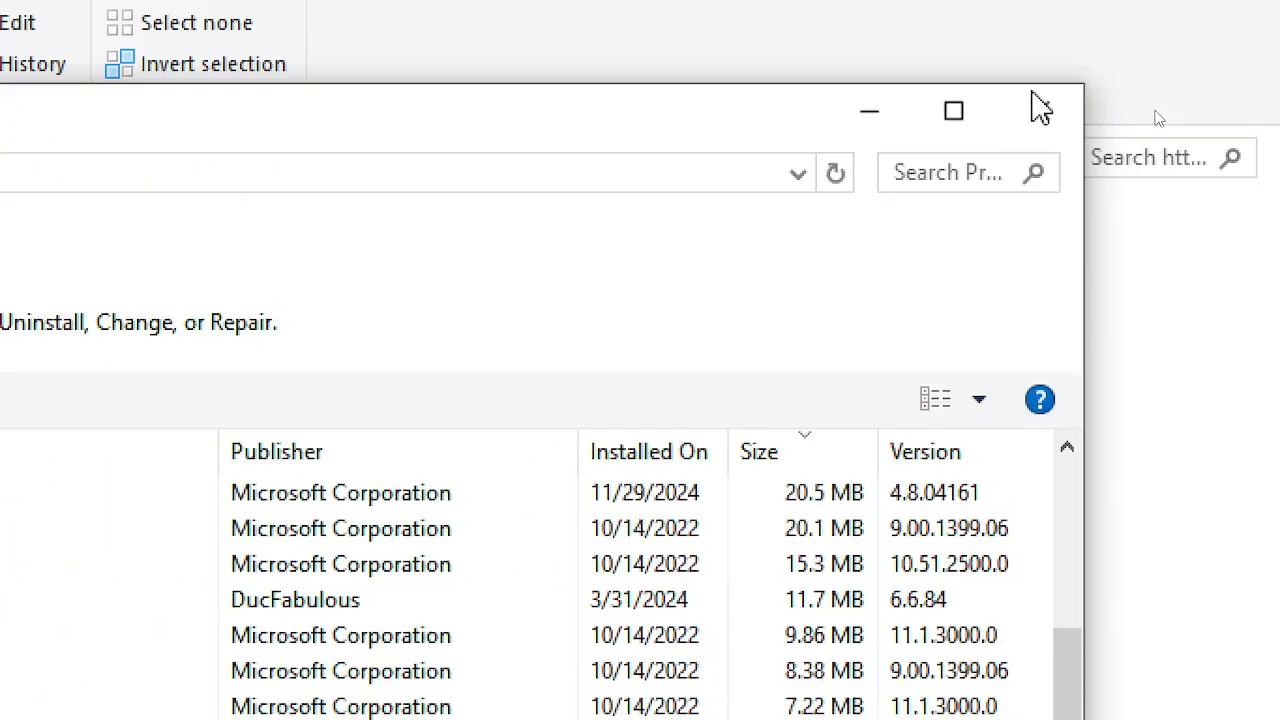
- Close the installed programs list and open the httpd folder's ReadMe in Notepad
{"action": "left_click", "coordinate": [1033, 128]}
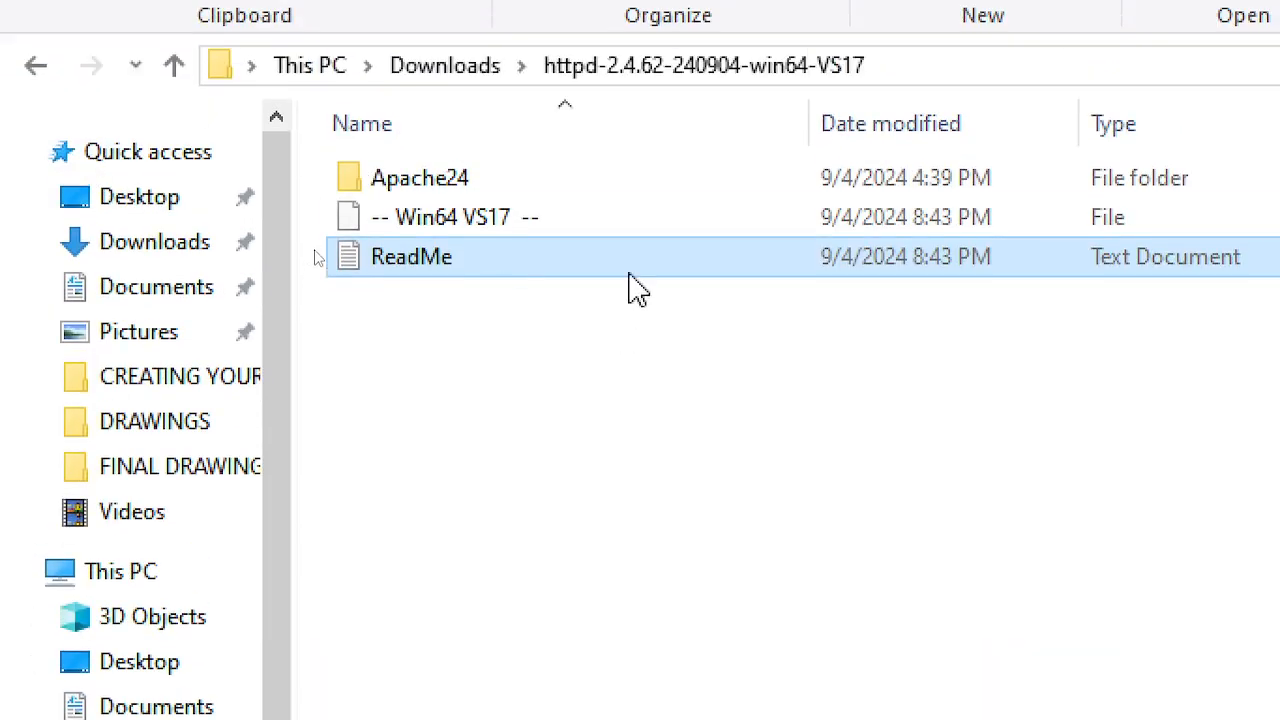
{"action": "left_click", "coordinate": [629, 270]}
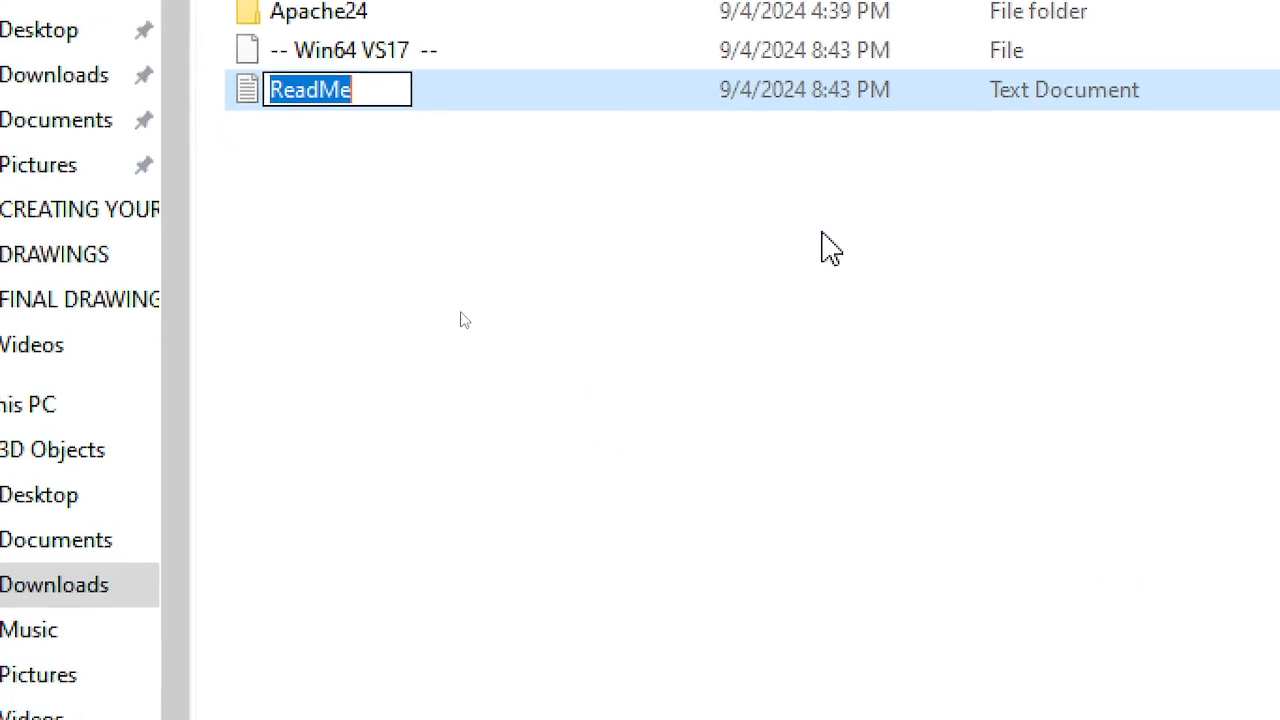
{"action": "double_click", "coordinate": [777, 104]}
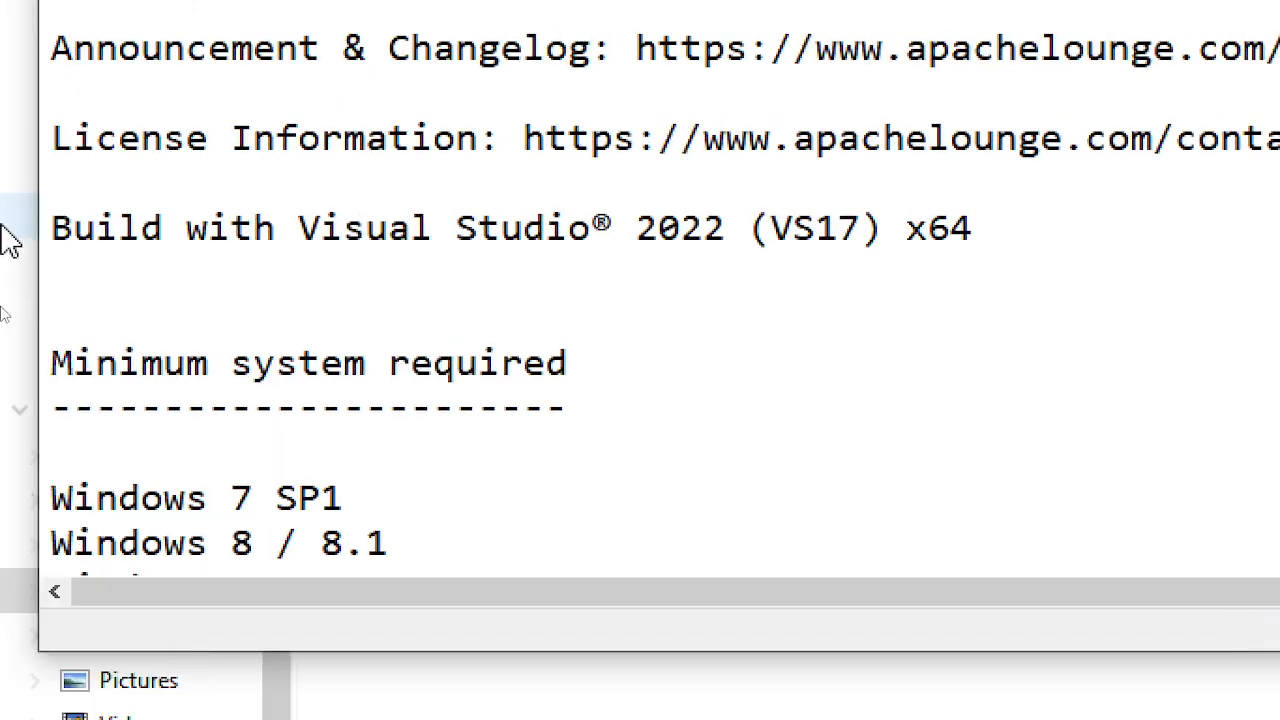
- Highlight VS17 in the ReadMe's build line, scroll through it, and return to the Apache folder
{"action": "scroll", "coordinate": [729, 294], "scroll_direction": "down", "scroll_amount": 1}
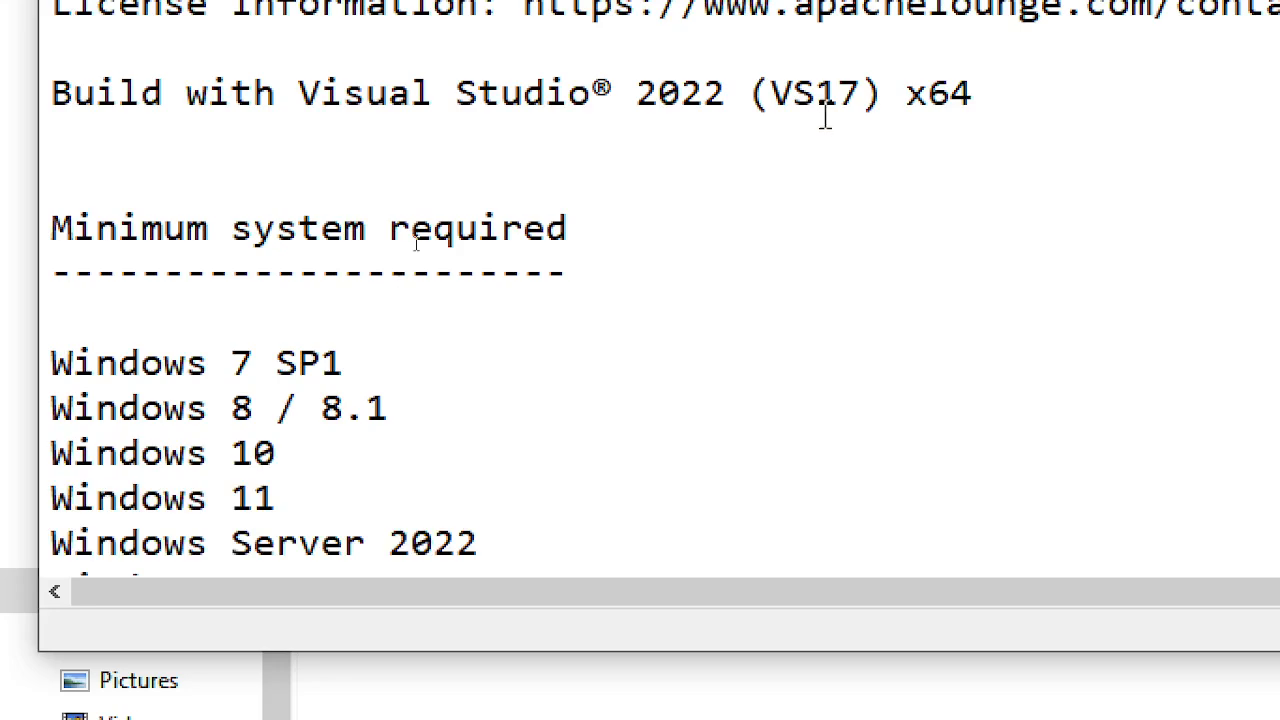
{"action": "left_click", "coordinate": [777, 98]}
{"action": "left_click_drag", "start_coordinate": [778, 96], "coordinate": [838, 96]}
{"action": "scroll", "coordinate": [953, 330], "scroll_direction": "down", "scroll_amount": 3}
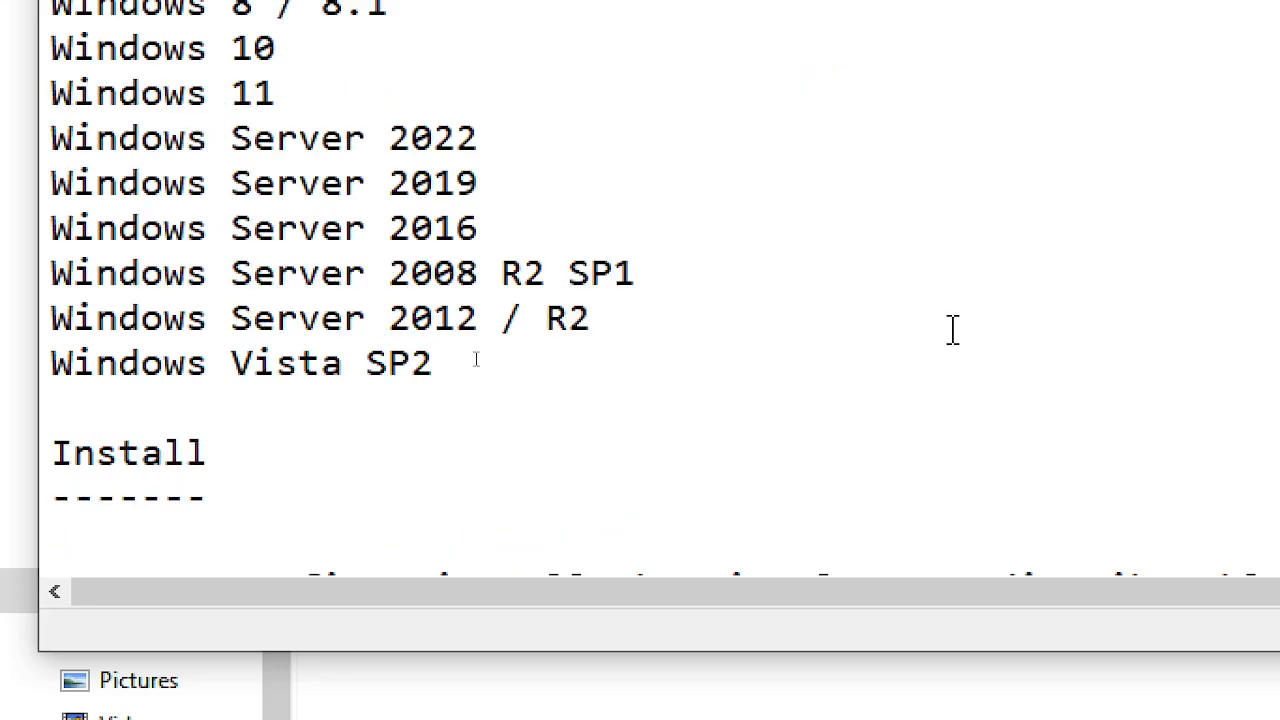
{"action": "scroll", "coordinate": [953, 330], "scroll_direction": "down", "scroll_amount": 5}
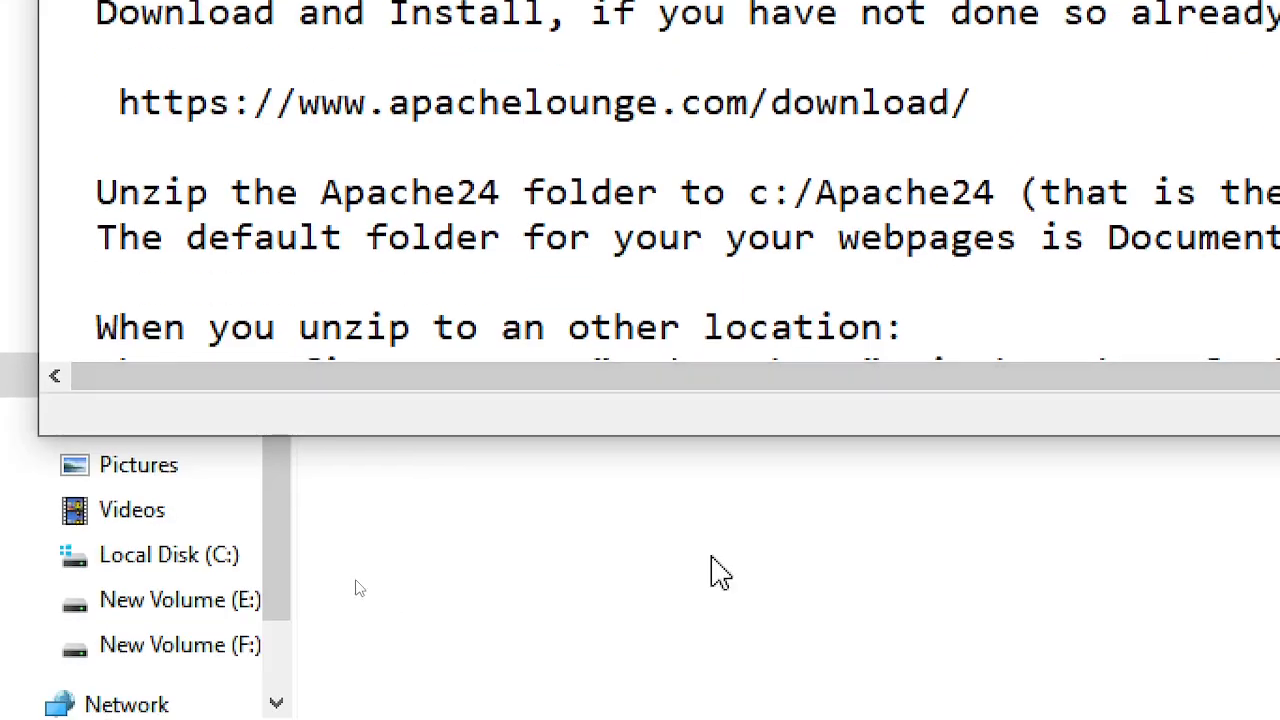
{"action": "left_click", "coordinate": [720, 575]}
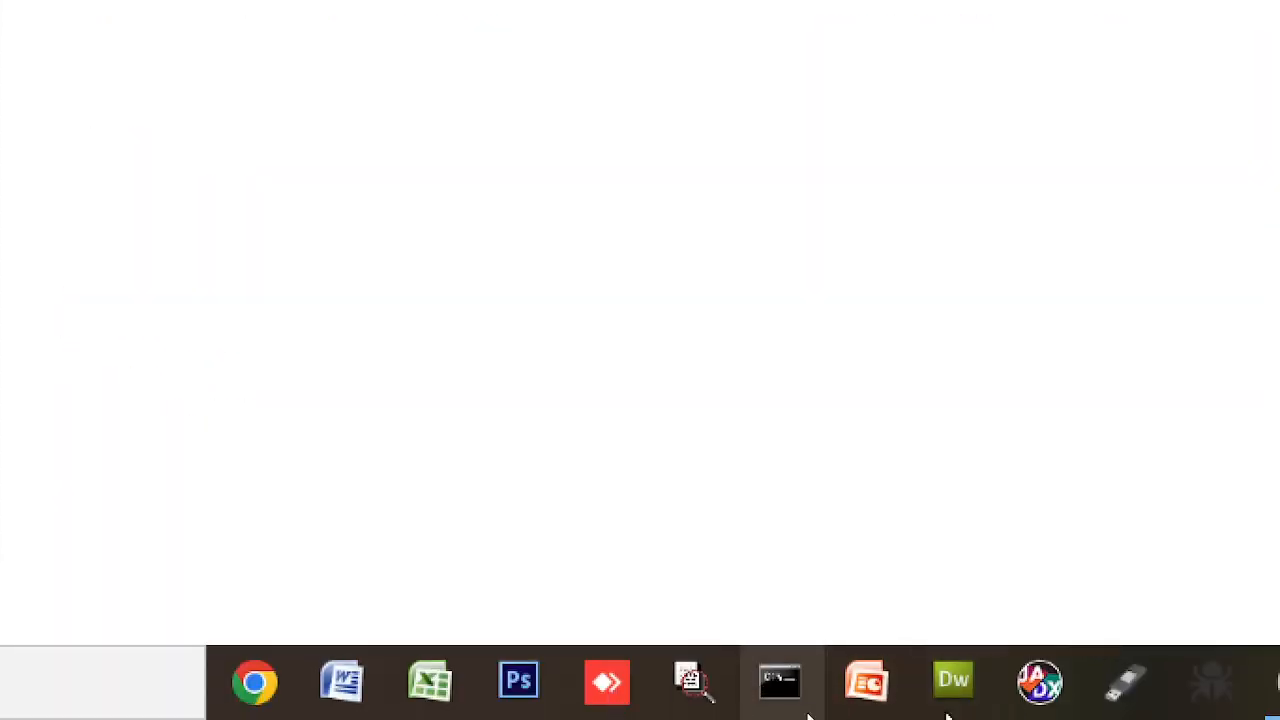
- Minimize the httpd folder window from the taskbar to bring the Notepad ReadMe to the front
{"action": "mouse_move", "coordinate": [1054, 690]}
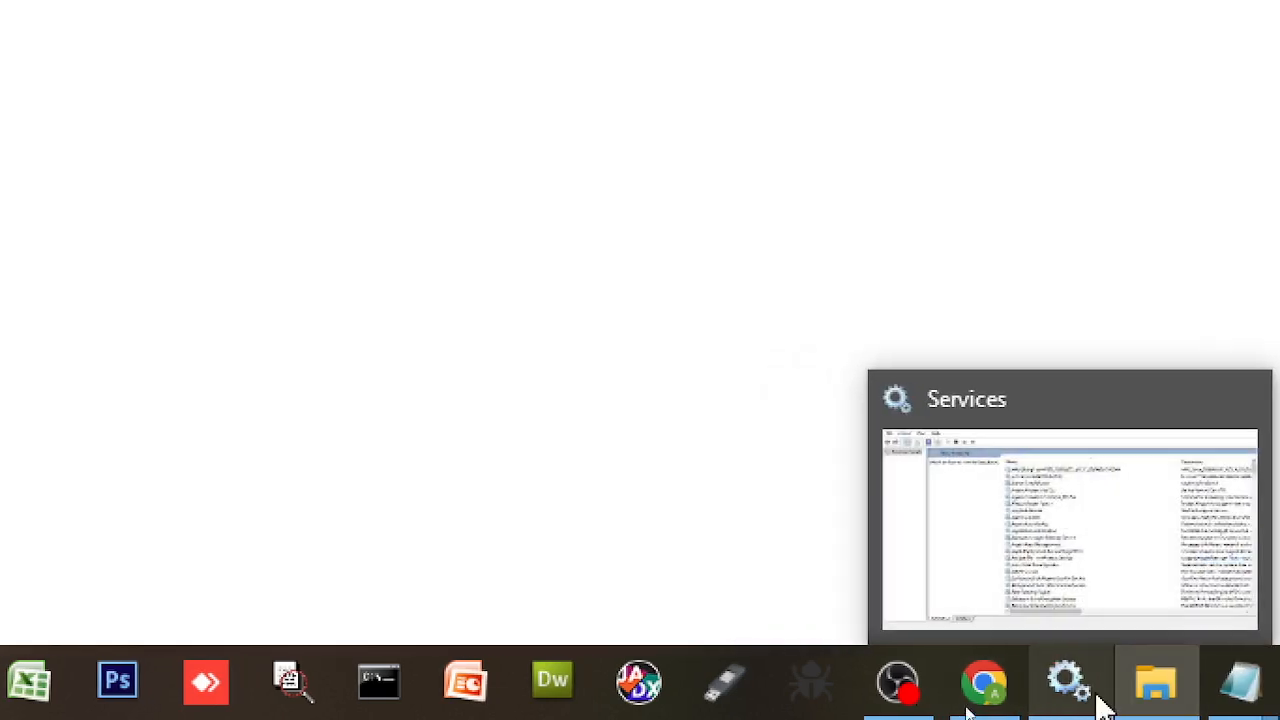
{"action": "mouse_move", "coordinate": [1122, 705]}
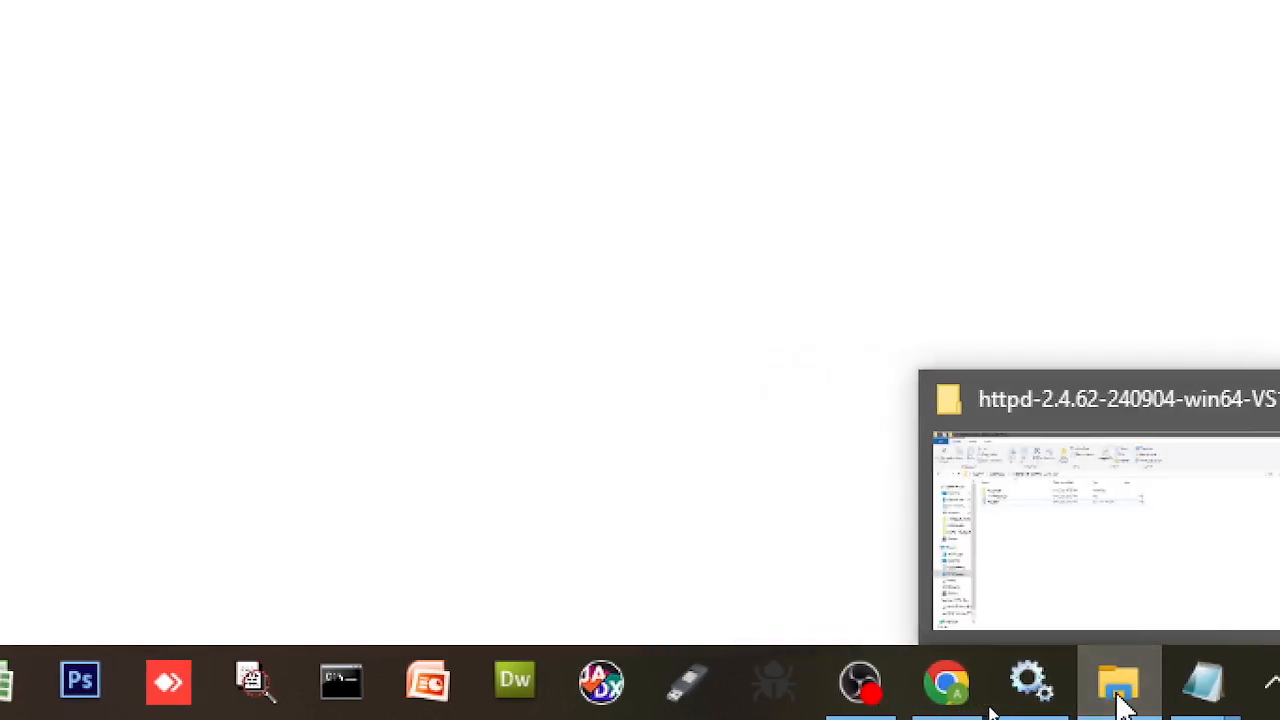
{"action": "left_click", "coordinate": [1118, 703]}
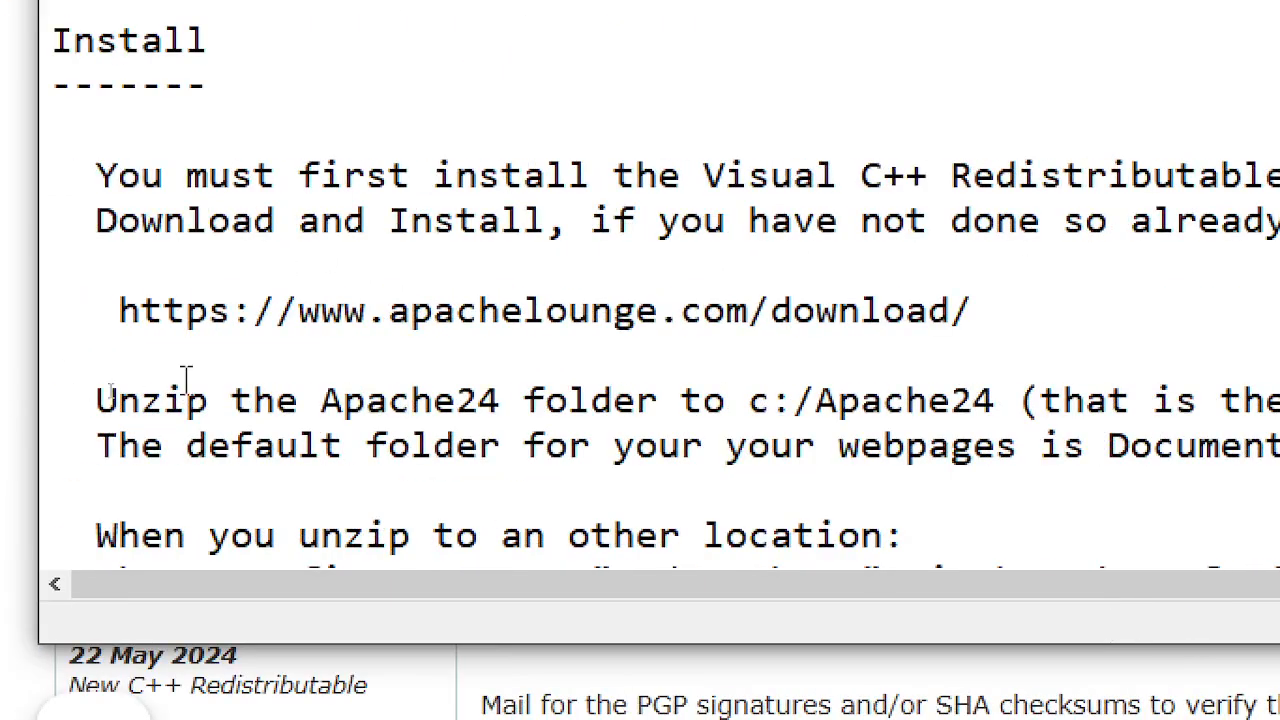
- Make Notepad taller at the Install section, then highlight the Define SRVROOT "c:/Apache24" text and httpd.conf
{"action": "scroll", "coordinate": [289, 369], "scroll_direction": "down", "scroll_amount": 3}
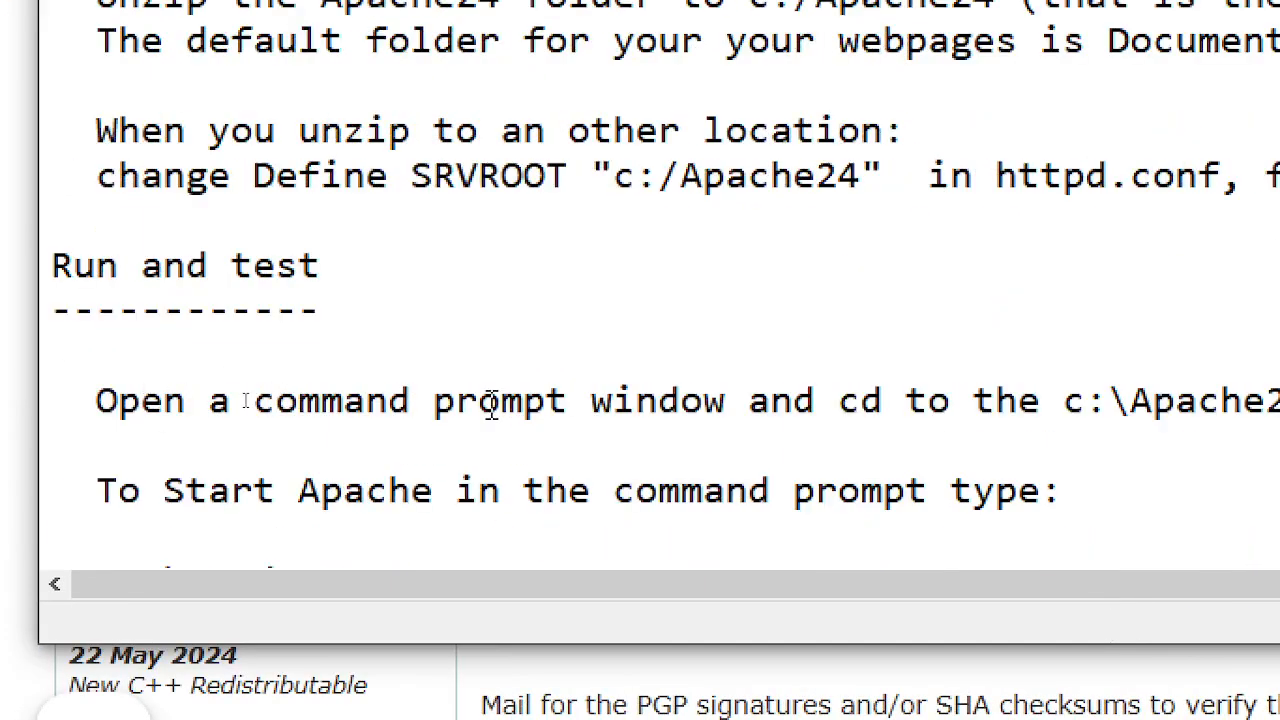
{"action": "scroll", "coordinate": [600, 200], "scroll_direction": "up", "scroll_amount": 3}
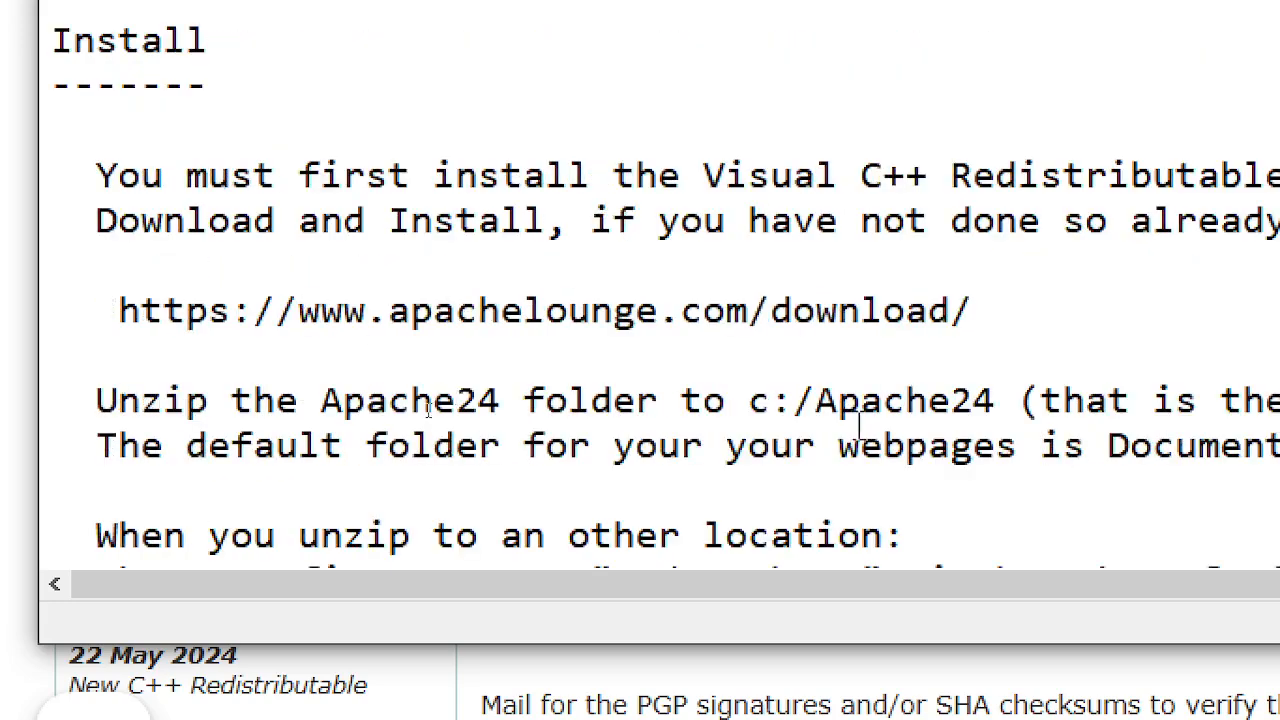
{"action": "scroll", "coordinate": [820, 428], "scroll_direction": "down", "scroll_amount": 1}
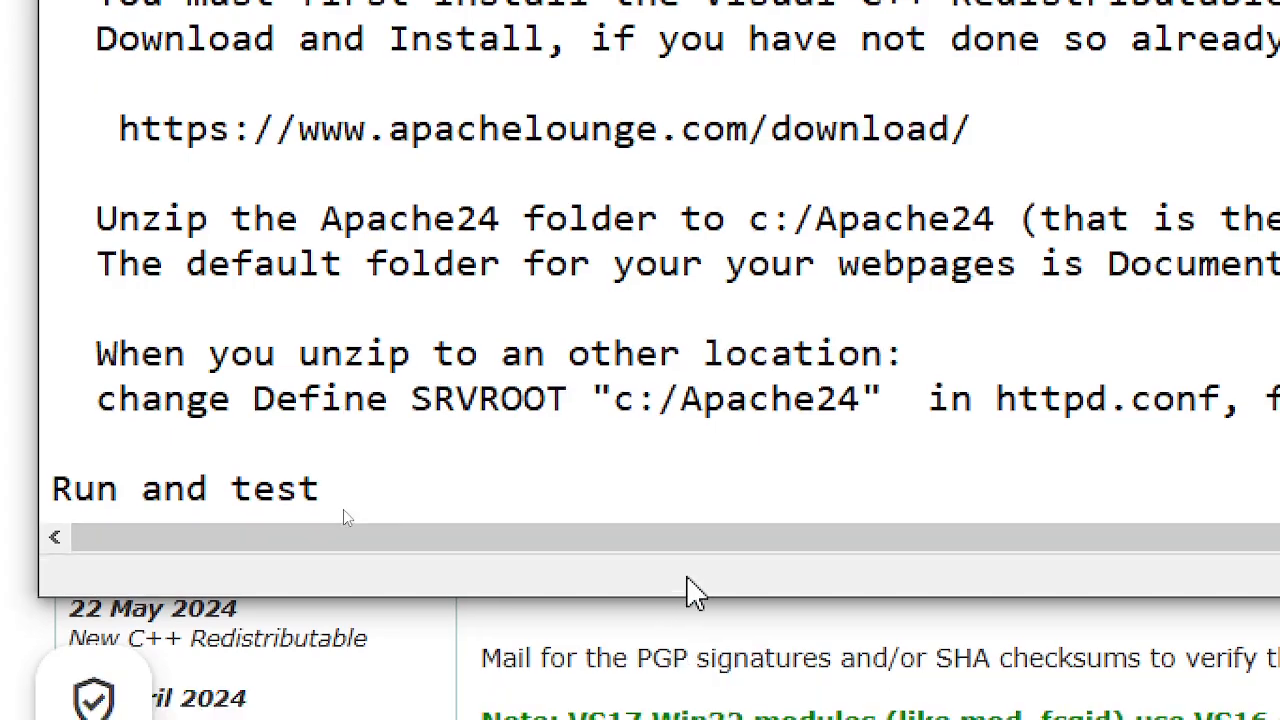
{"action": "left_click_drag", "start_coordinate": [688, 597], "coordinate": [680, 719]}
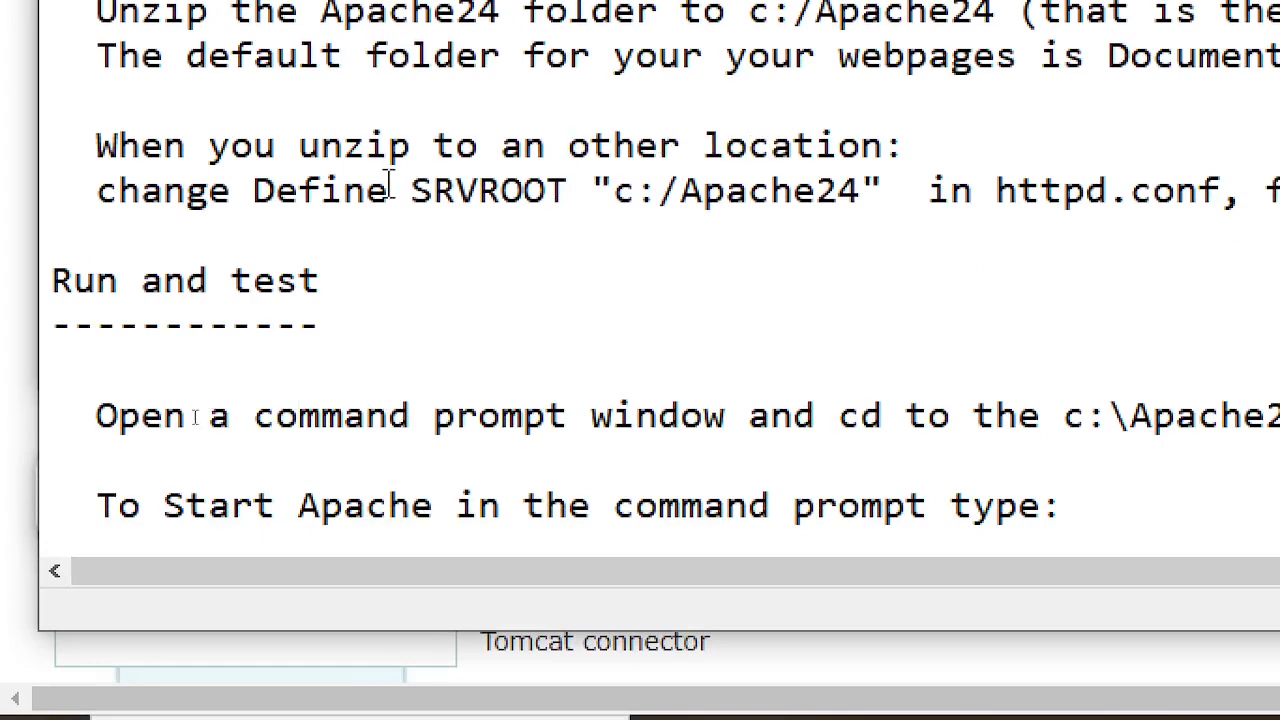
{"action": "left_click_drag", "start_coordinate": [410, 190], "coordinate": [777, 178]}
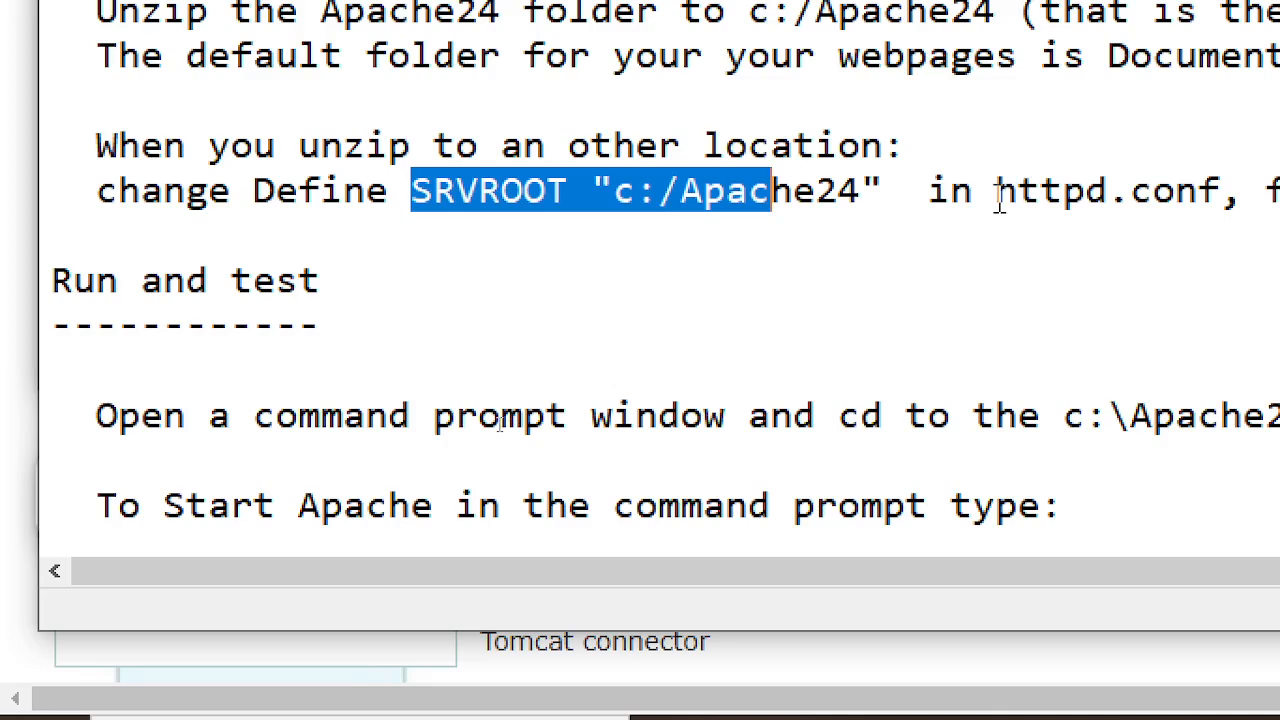
{"action": "left_click_drag", "start_coordinate": [997, 190], "coordinate": [1225, 192]}
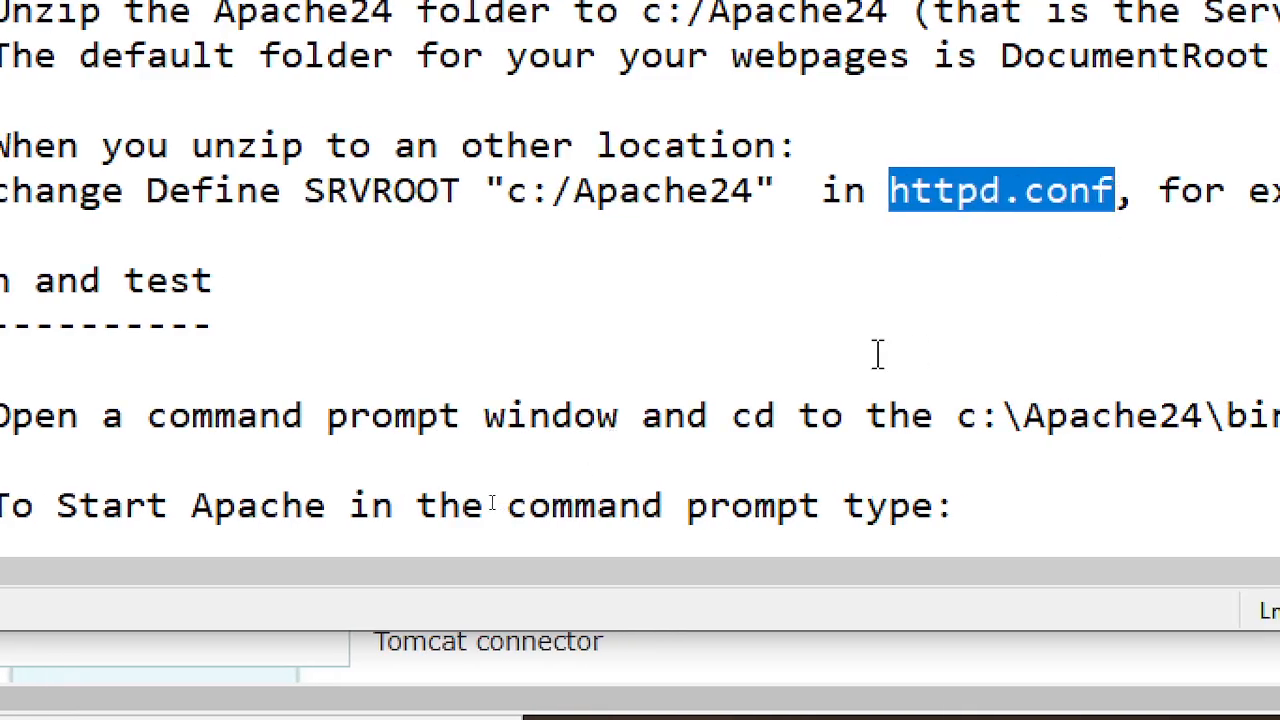
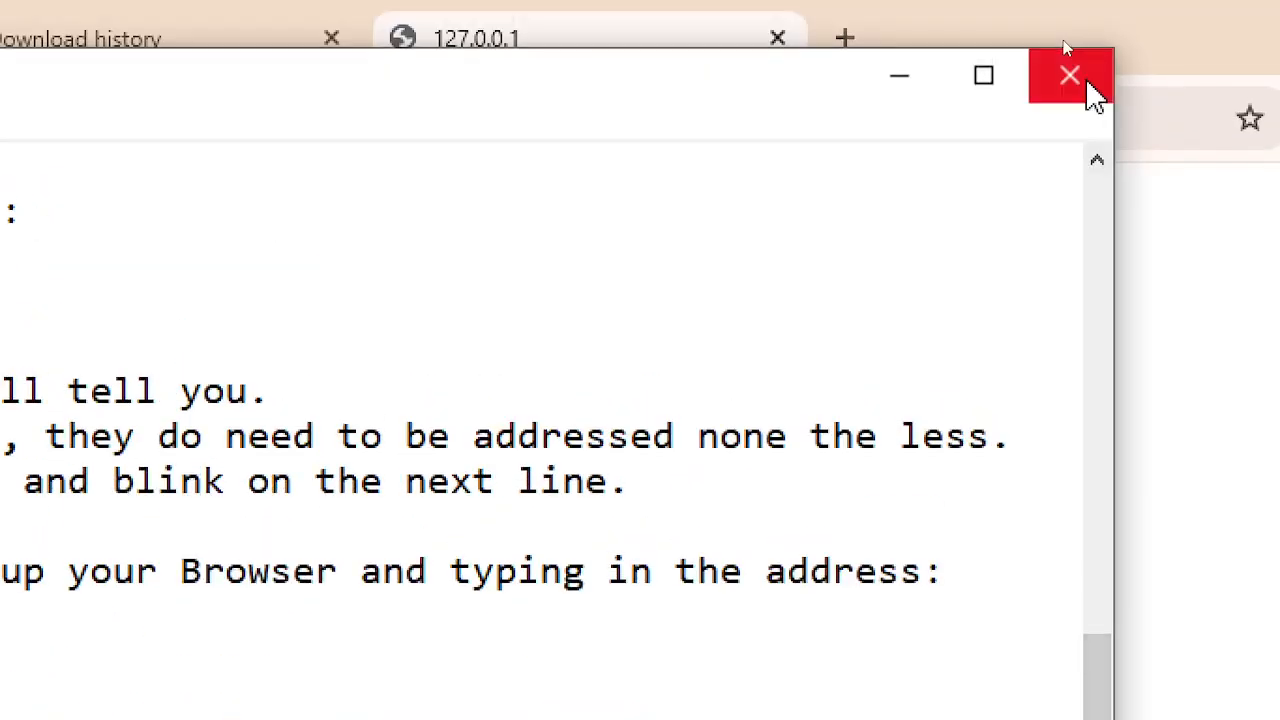
- Close ReadMe.txt in Notepad, discarding its unsaved changes
{"action": "left_click", "coordinate": [1090, 92]}
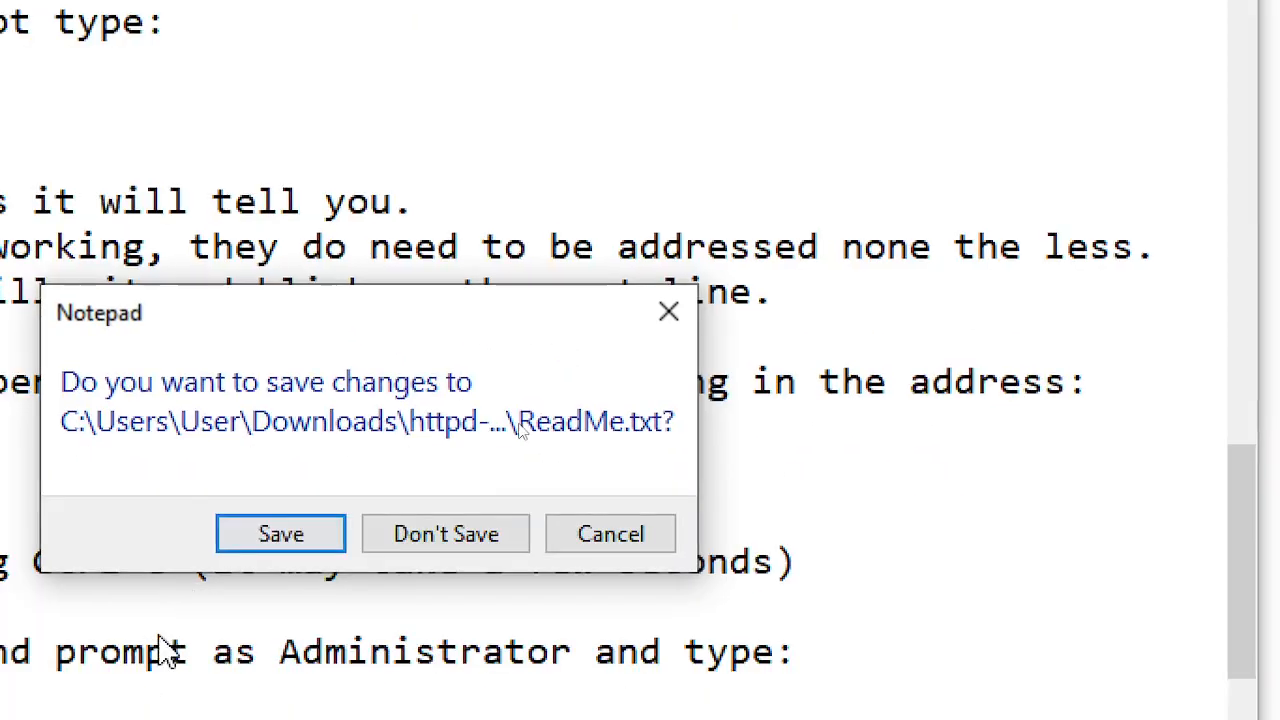
{"action": "left_click", "coordinate": [458, 538]}
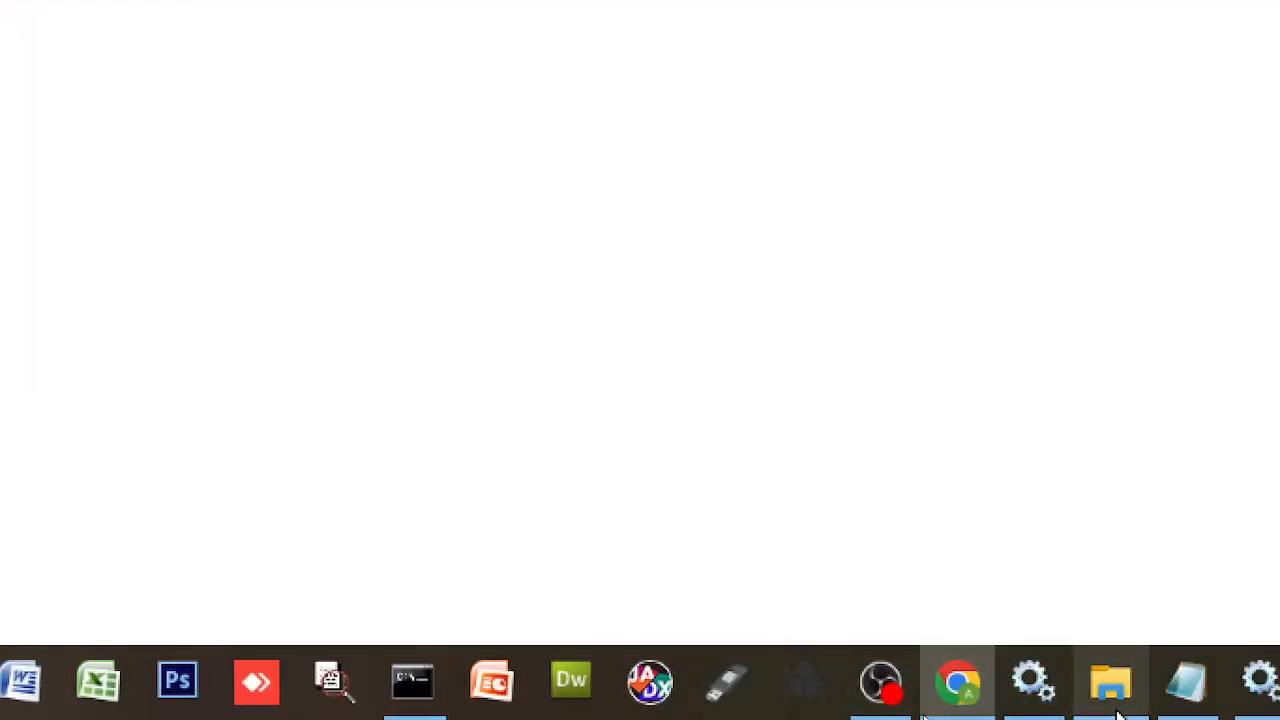
- Open the C:\Apache24\conf folder in File Explorer
{"action": "left_click", "coordinate": [1110, 690]}
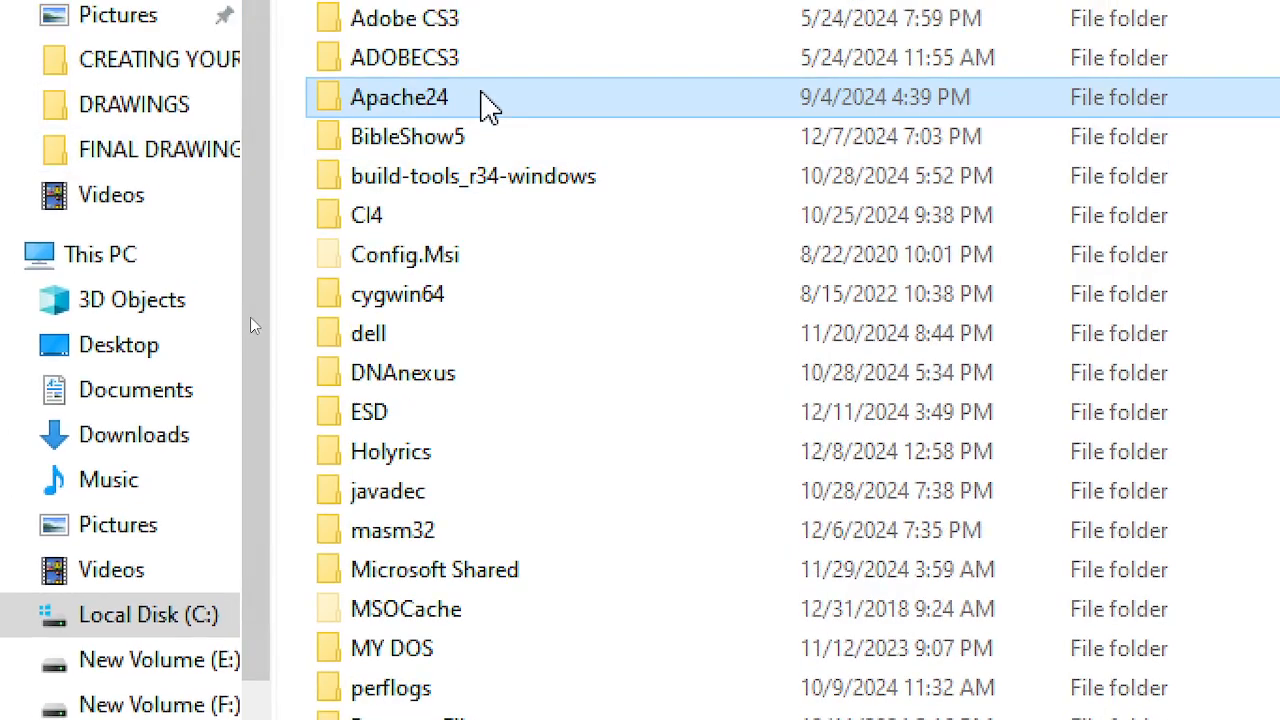
{"action": "double_click", "coordinate": [487, 104]}
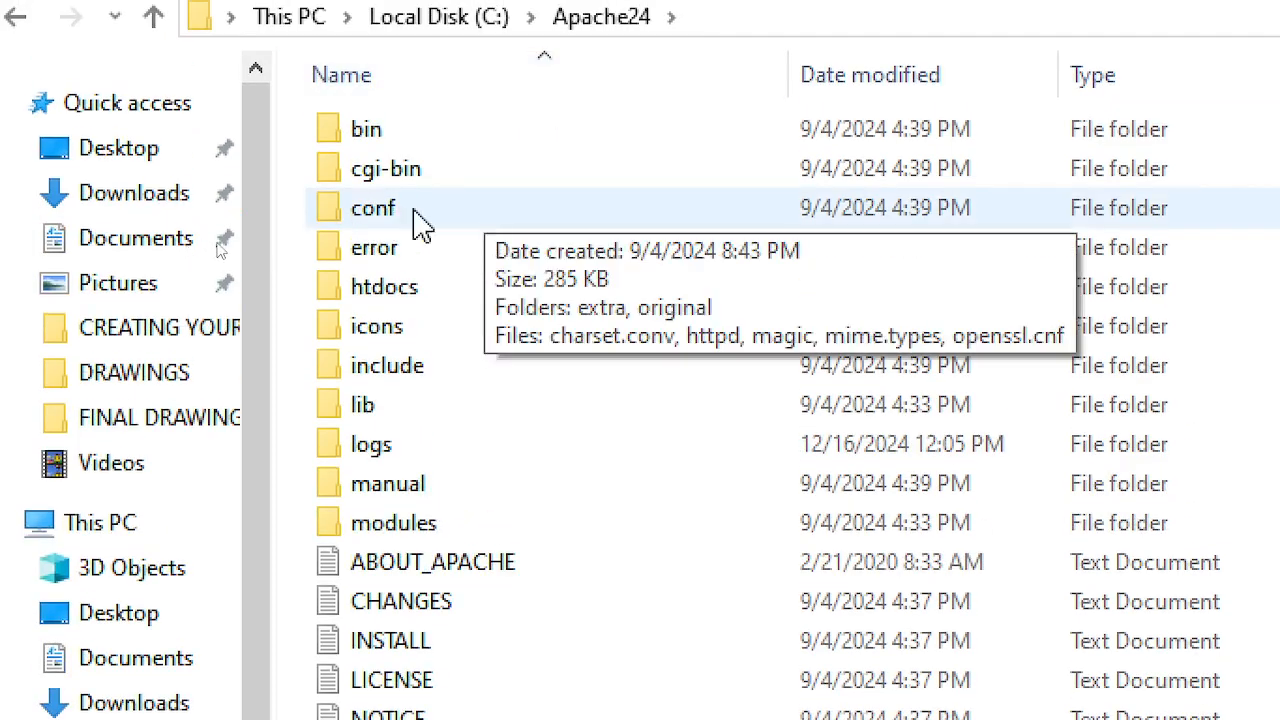
{"action": "left_click", "coordinate": [415, 213]}
{"action": "double_click", "coordinate": [420, 225]}
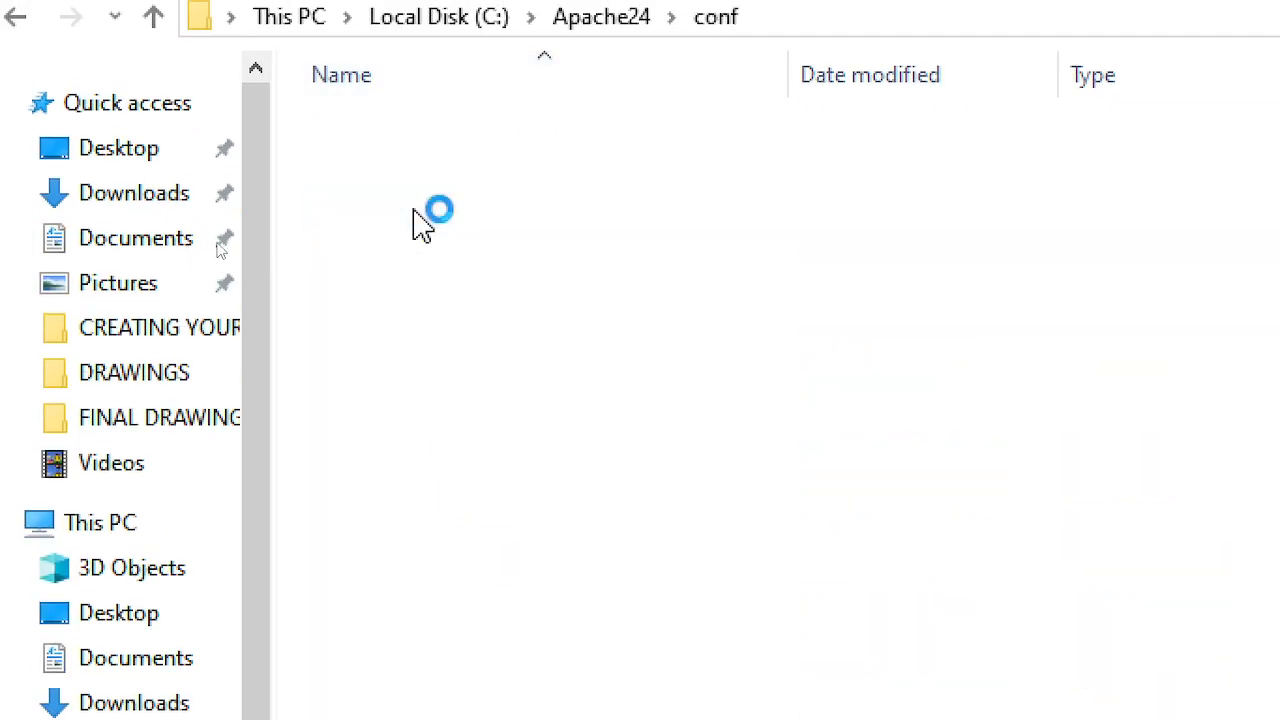
- Copy the httpd file and paste a duplicate into the conf folder
{"action": "double_click", "coordinate": [479, 251]}
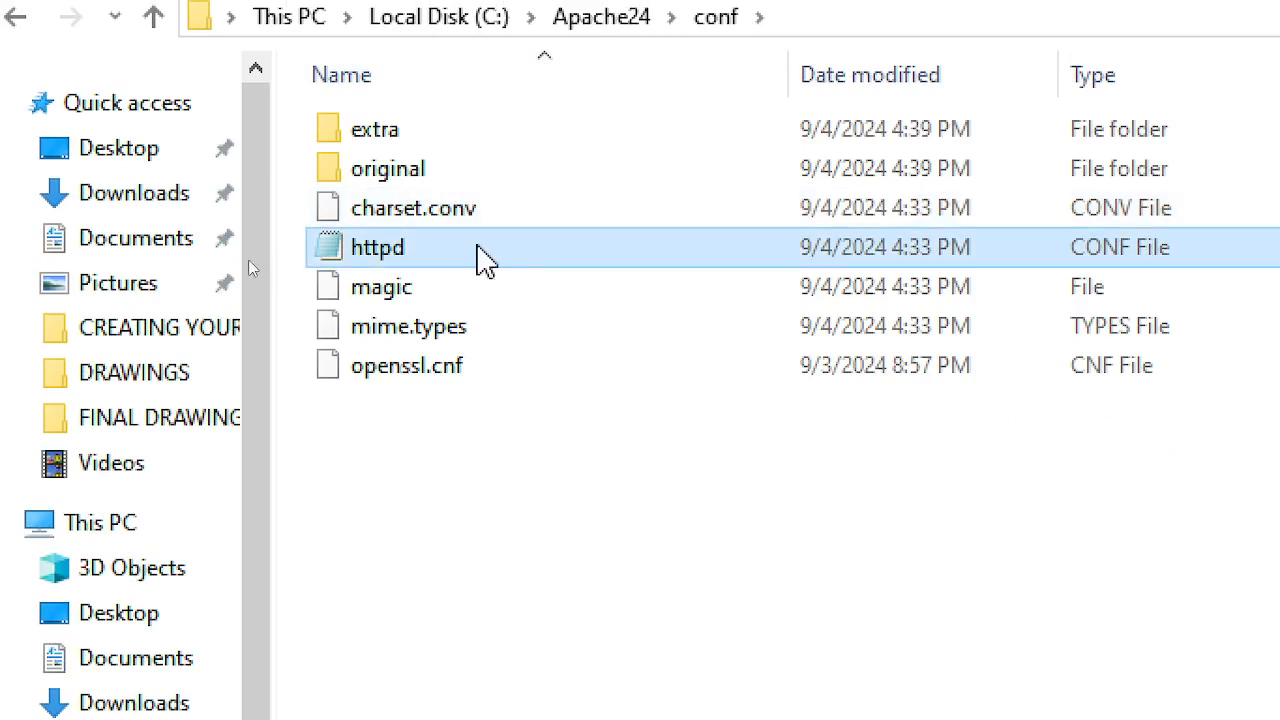
{"action": "right_click", "coordinate": [476, 245]}
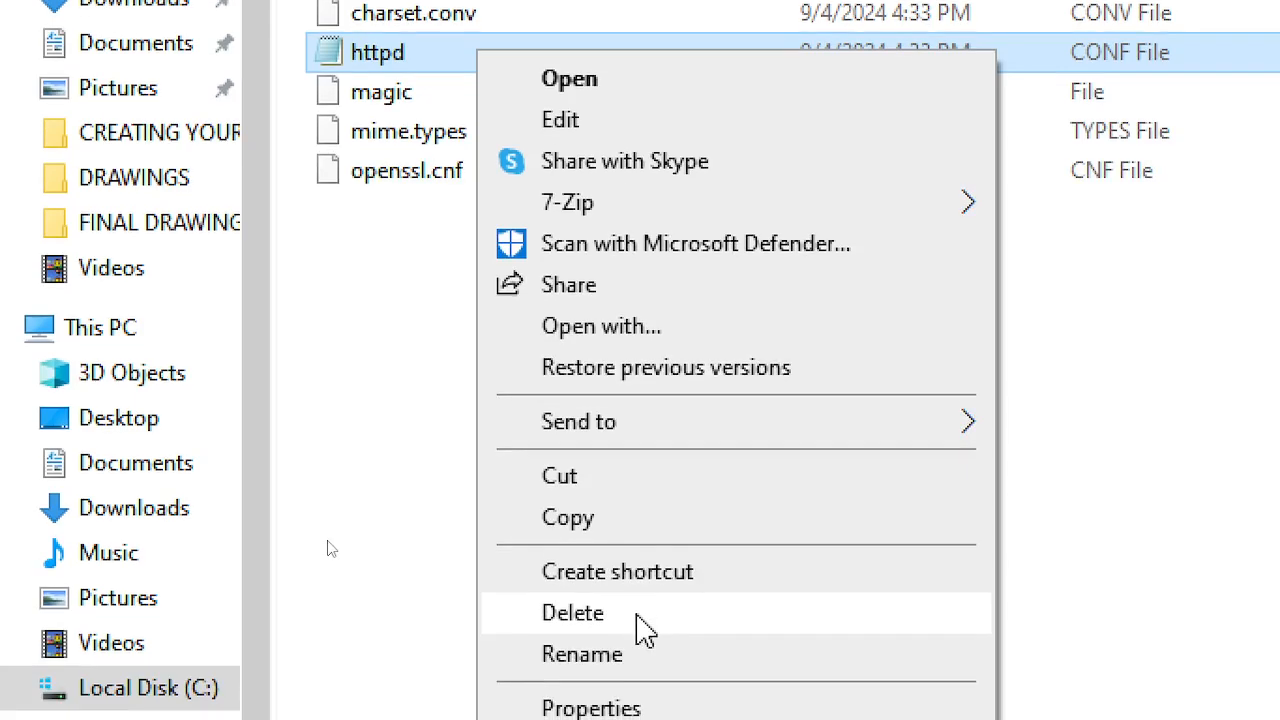
{"action": "left_click", "coordinate": [634, 530]}
{"action": "left_click", "coordinate": [445, 296]}
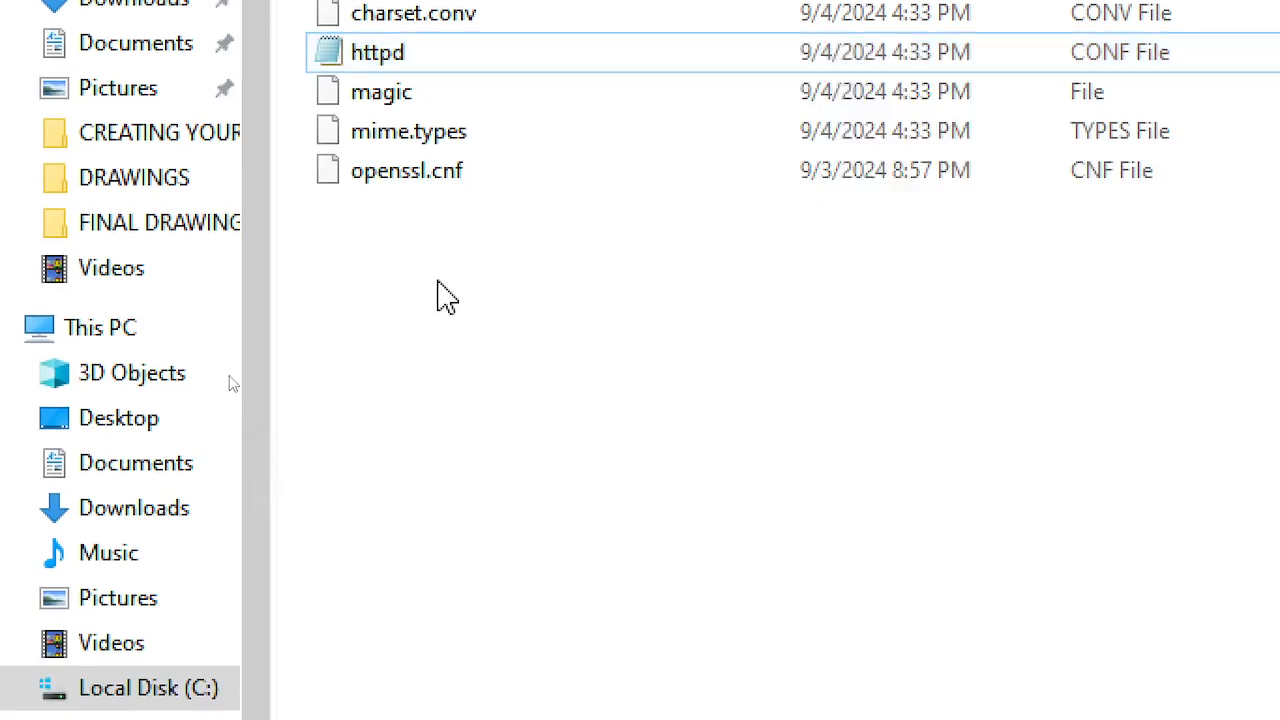
{"action": "right_click", "coordinate": [445, 296]}
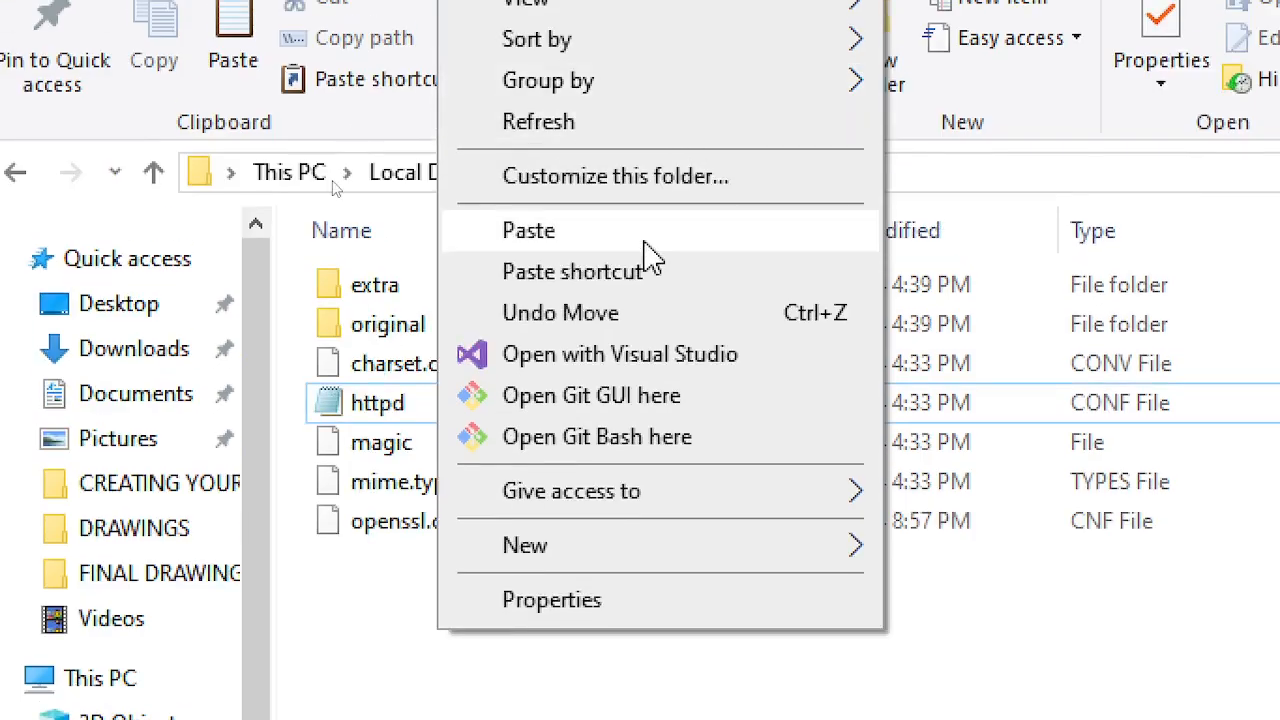
{"action": "left_click", "coordinate": [644, 236]}
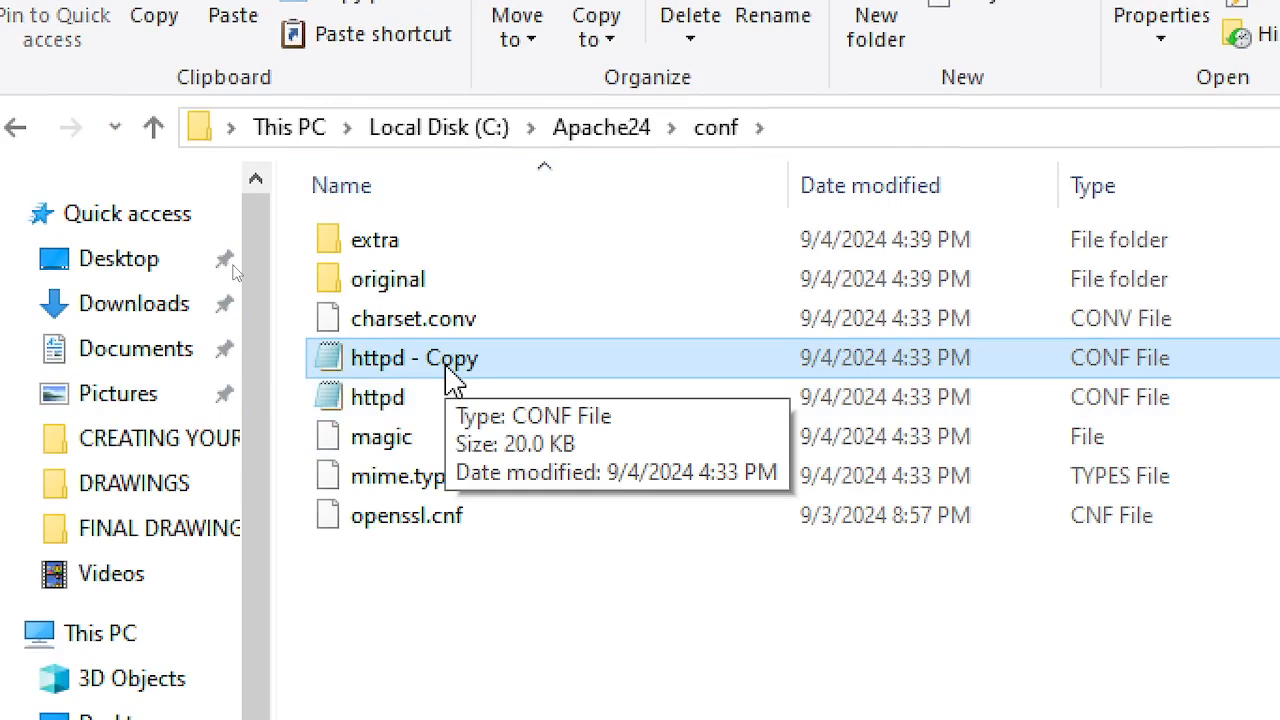
- Rename the 'httpd - Copy' file to httpd_bak
{"action": "right_click", "coordinate": [445, 363]}
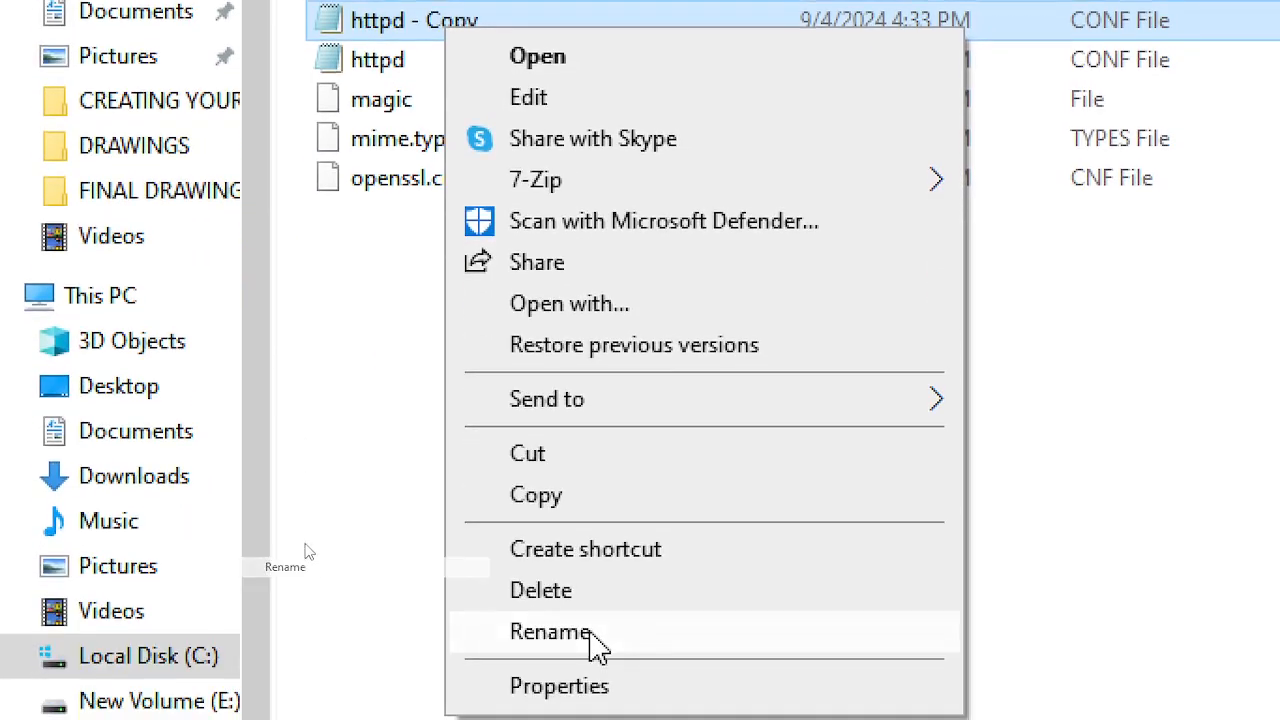
{"action": "left_click", "coordinate": [590, 634]}
{"action": "key", "text": "End"}
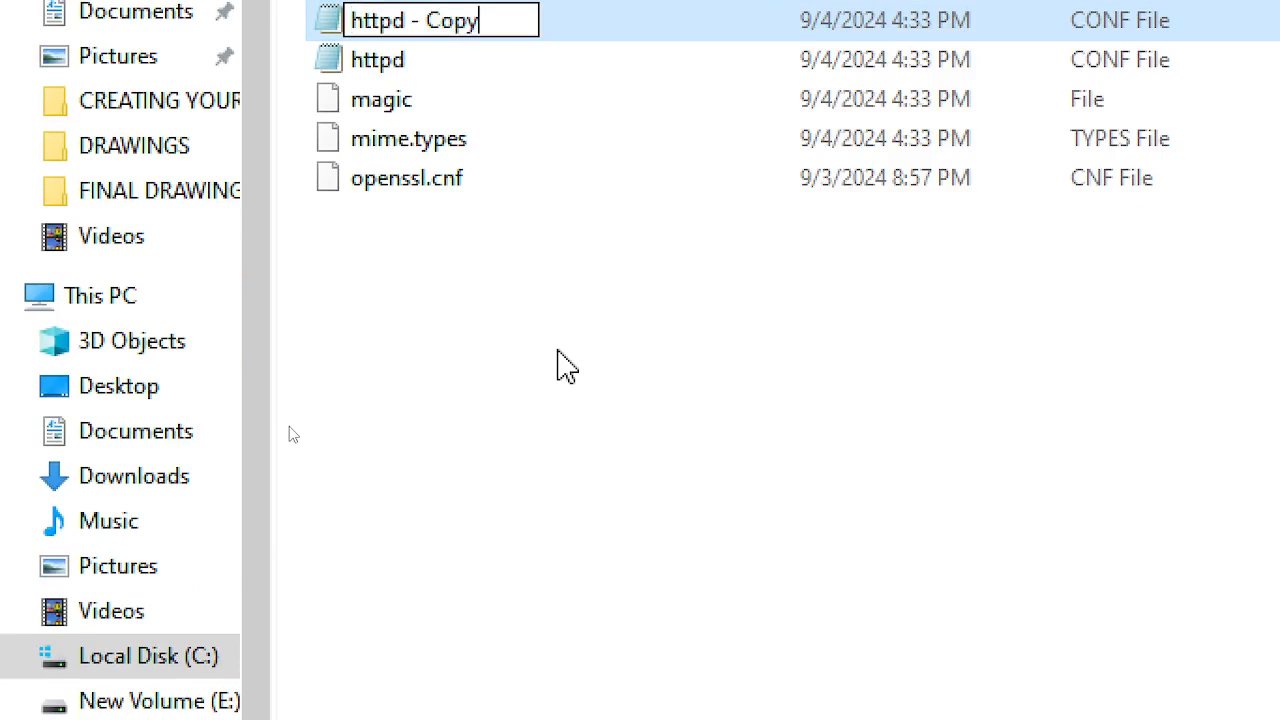
{"action": "key", "text": "BackSpace"}
{"action": "key", "text": "BackSpace"}
{"action": "key", "text": "BackSpace"}
{"action": "key", "text": "BackSpace"}
{"action": "key", "text": "BackSpace"}
{"action": "key", "text": "BackSpace"}
{"action": "key", "text": "BackSpace"}
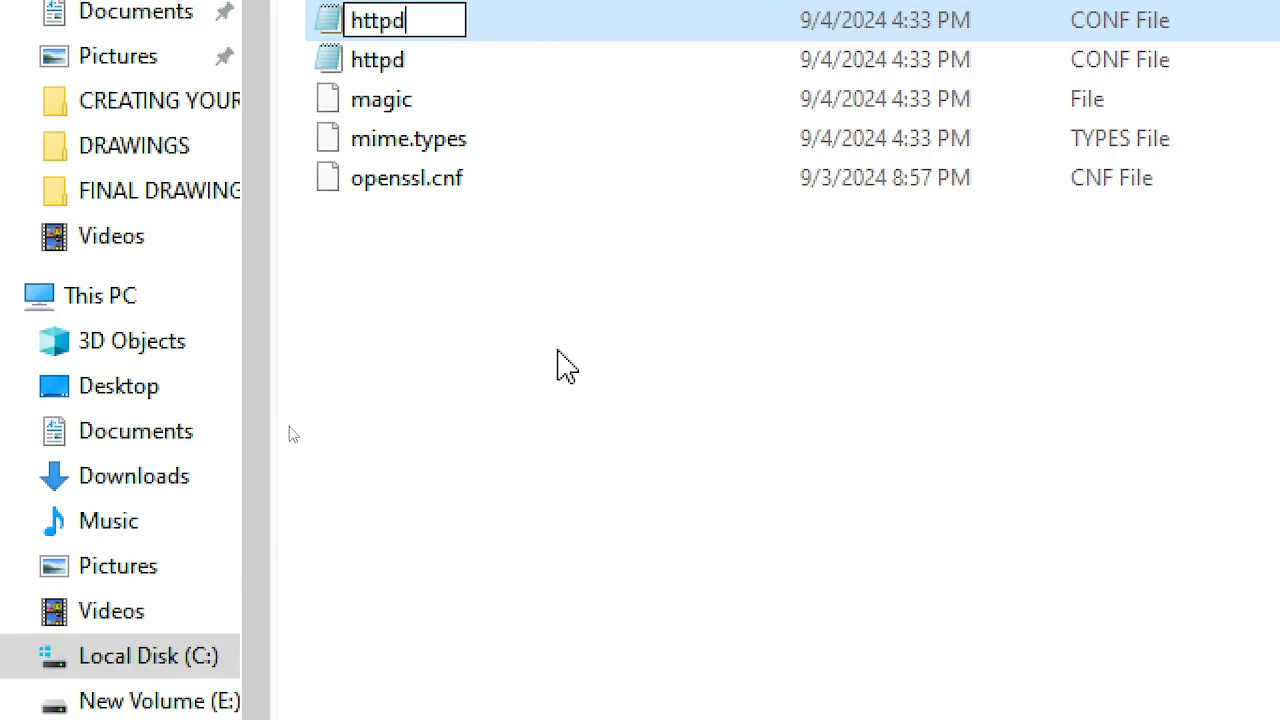
{"action": "type", "text": "_bak"}
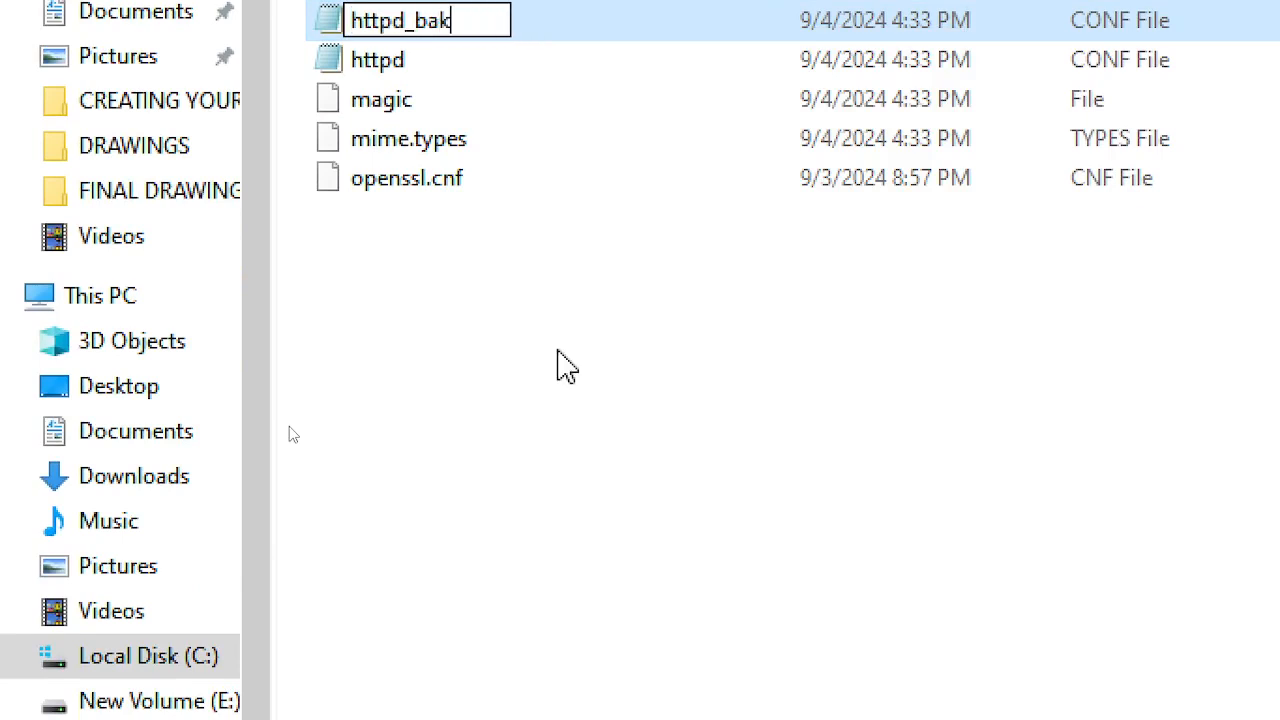
{"action": "left_click", "coordinate": [557, 350]}
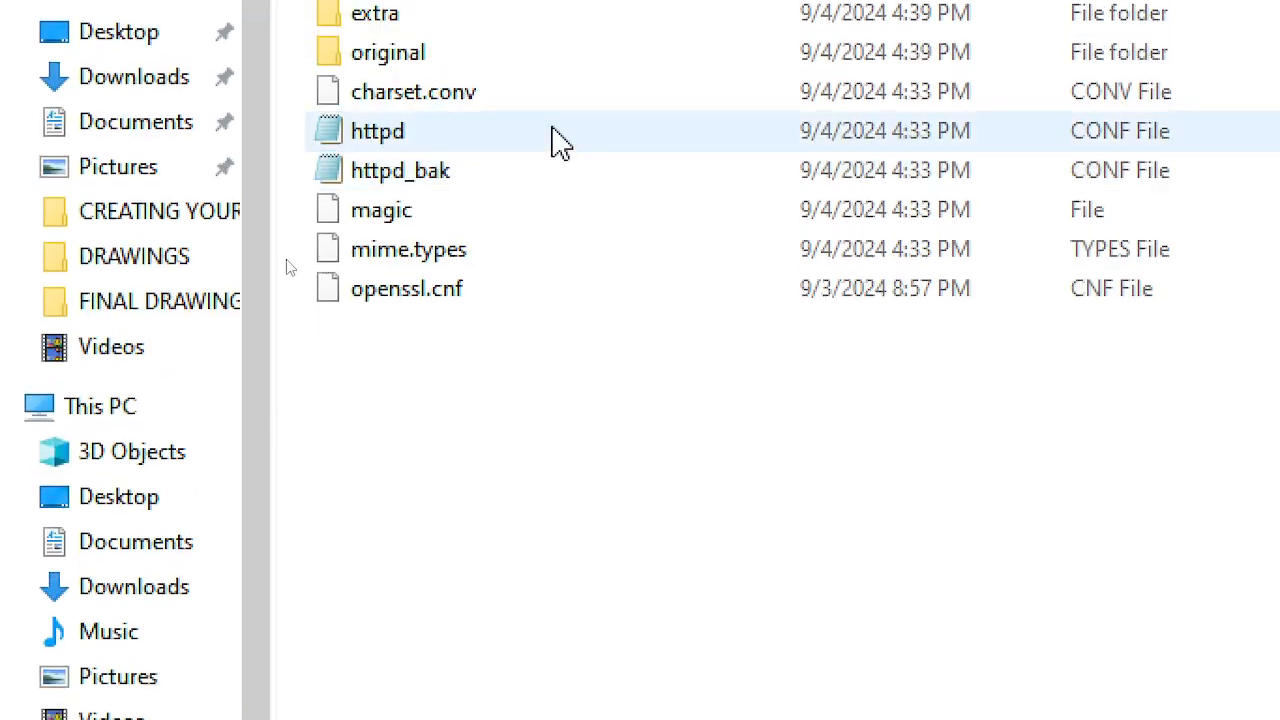
- Check the original folder, return to conf, and open the httpd file
{"action": "left_click", "coordinate": [556, 126]}
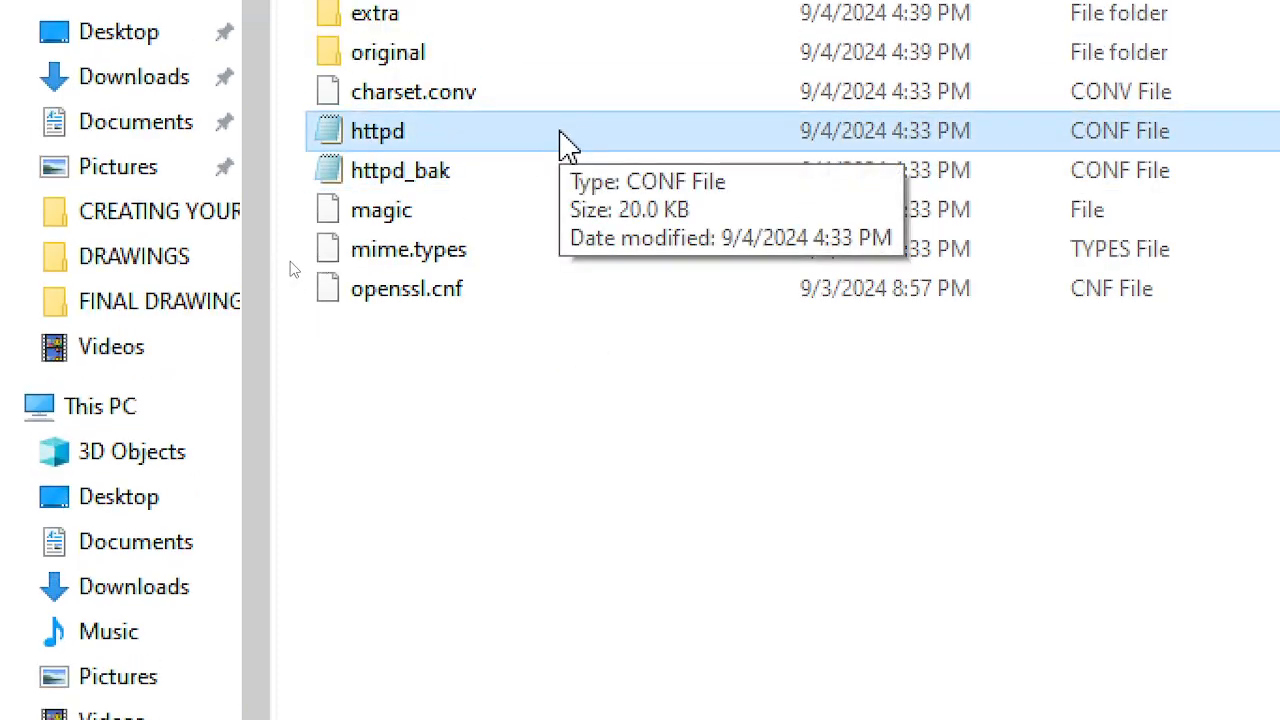
{"action": "left_click", "coordinate": [537, 58]}
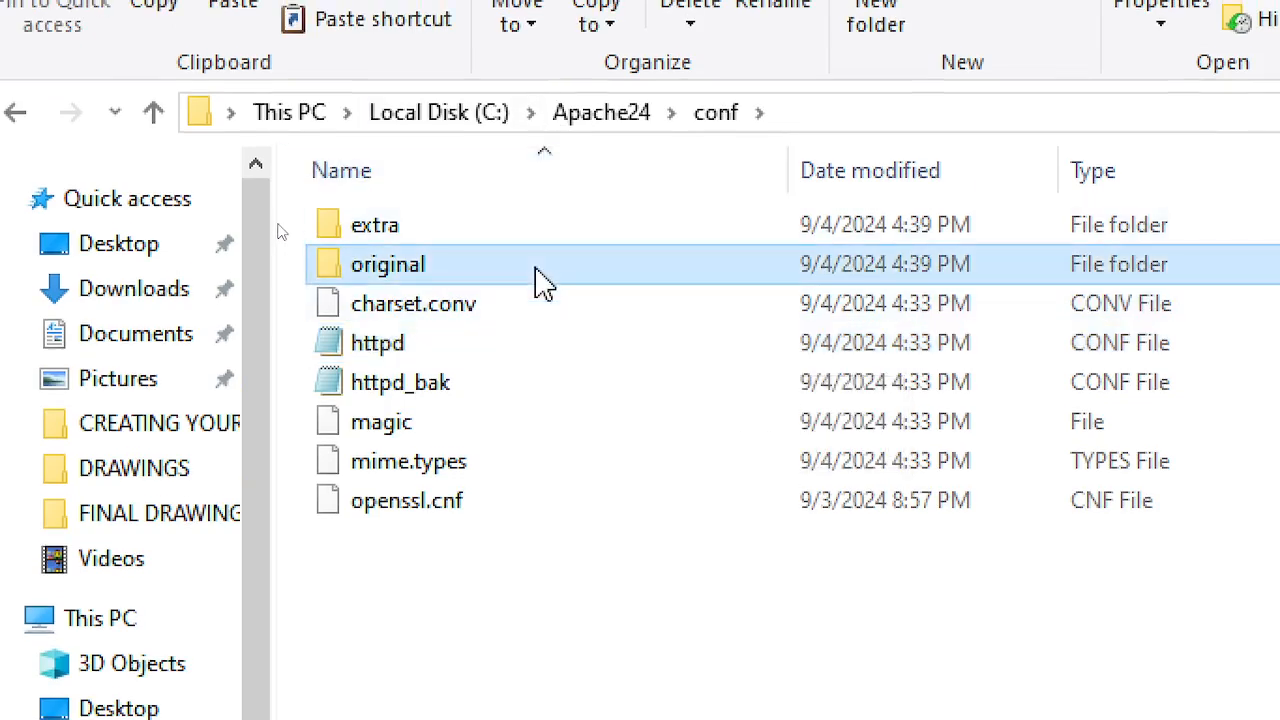
{"action": "double_click", "coordinate": [535, 271]}
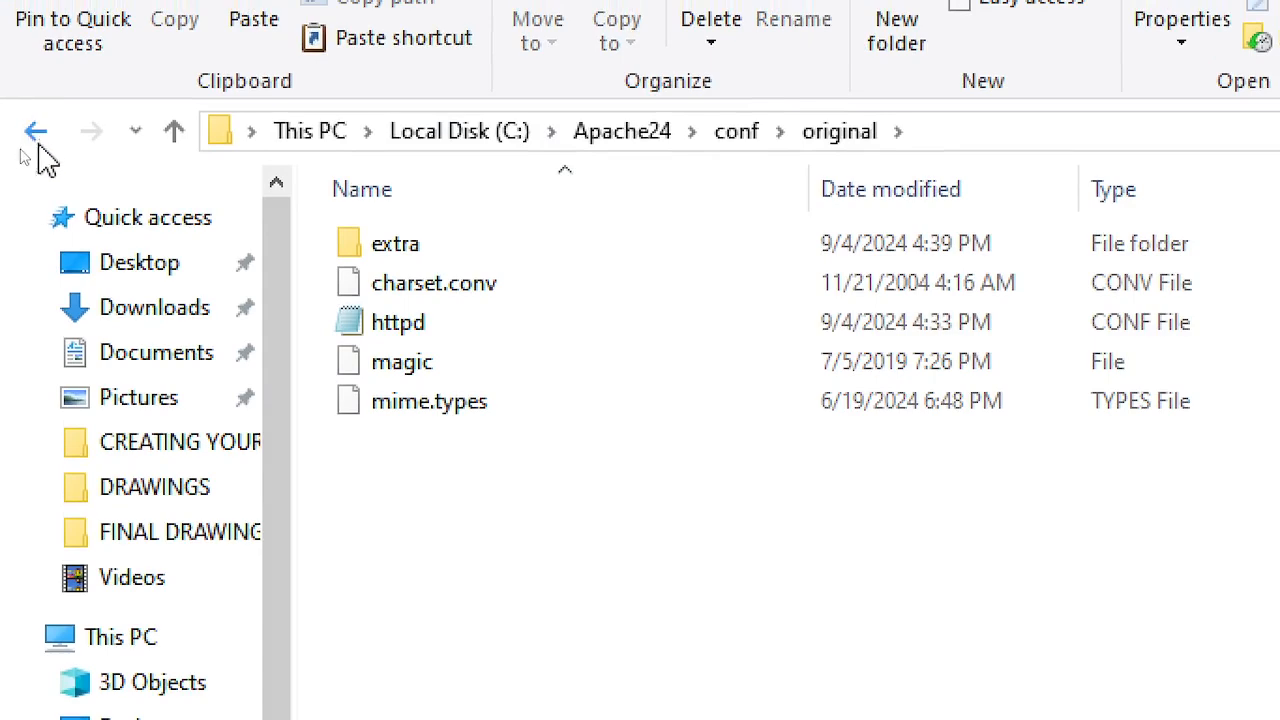
{"action": "left_click", "coordinate": [38, 135]}
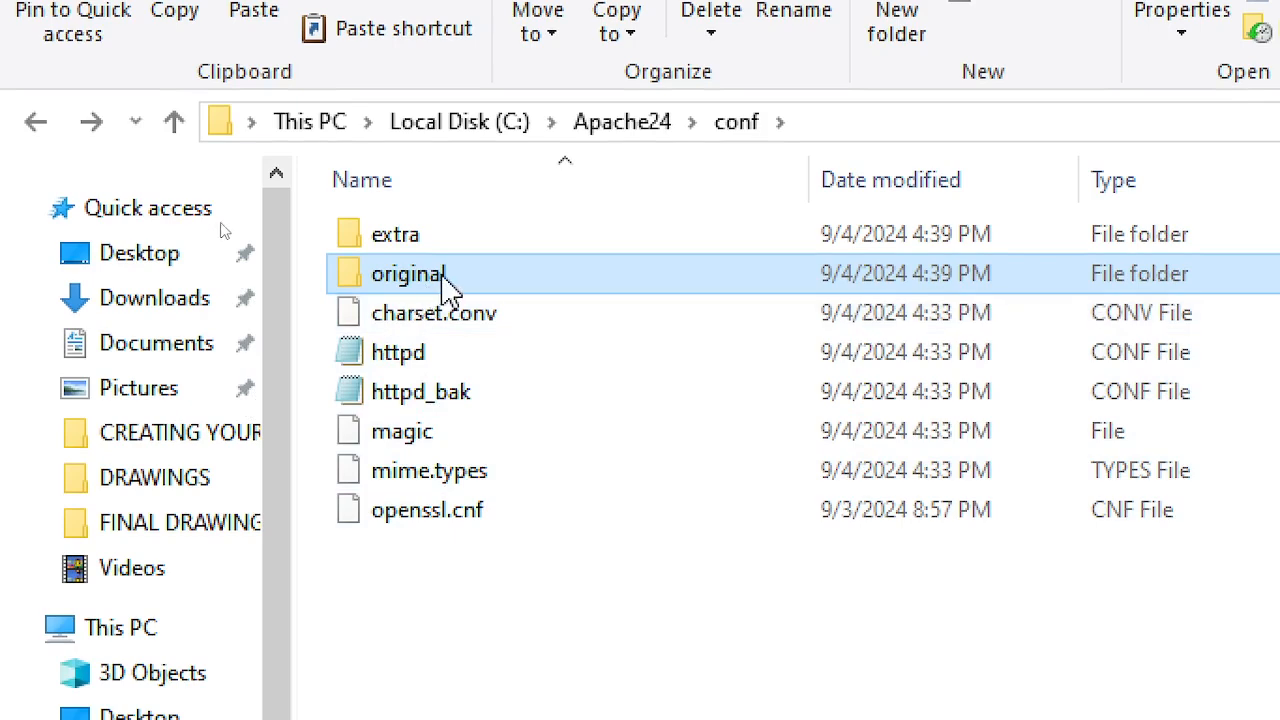
{"action": "mouse_move", "coordinate": [423, 283]}
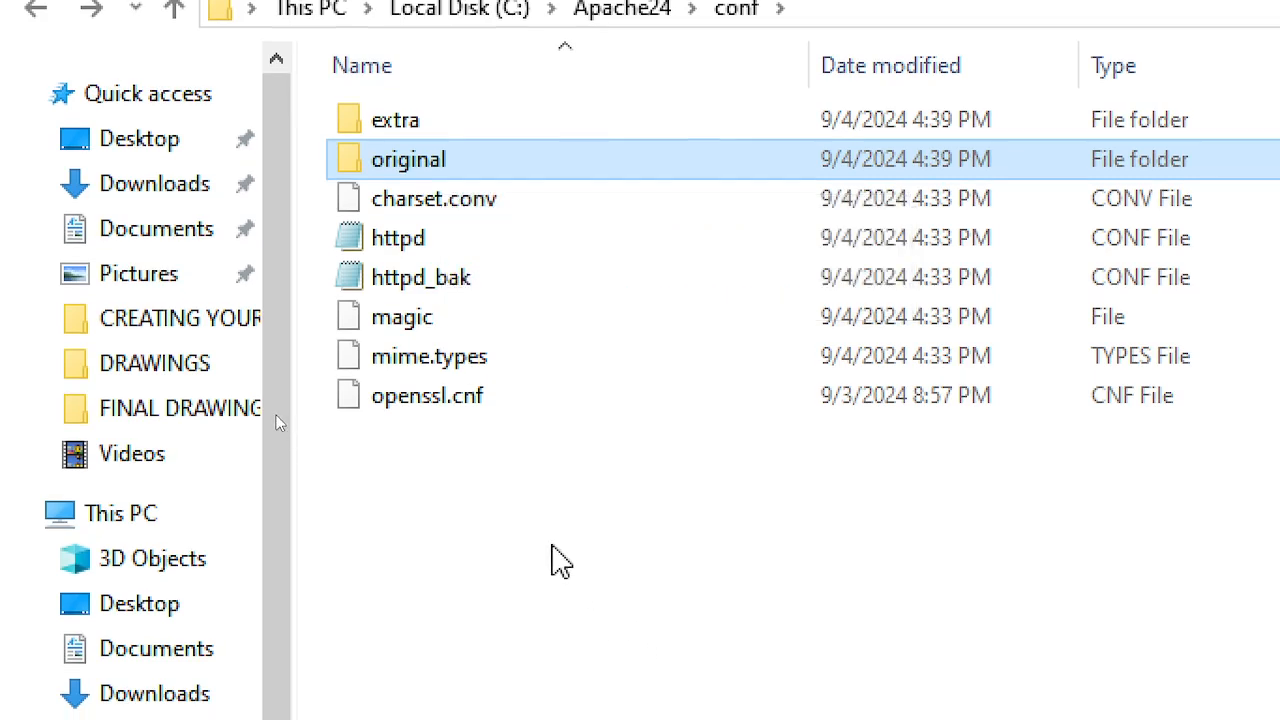
{"action": "left_click", "coordinate": [545, 538]}
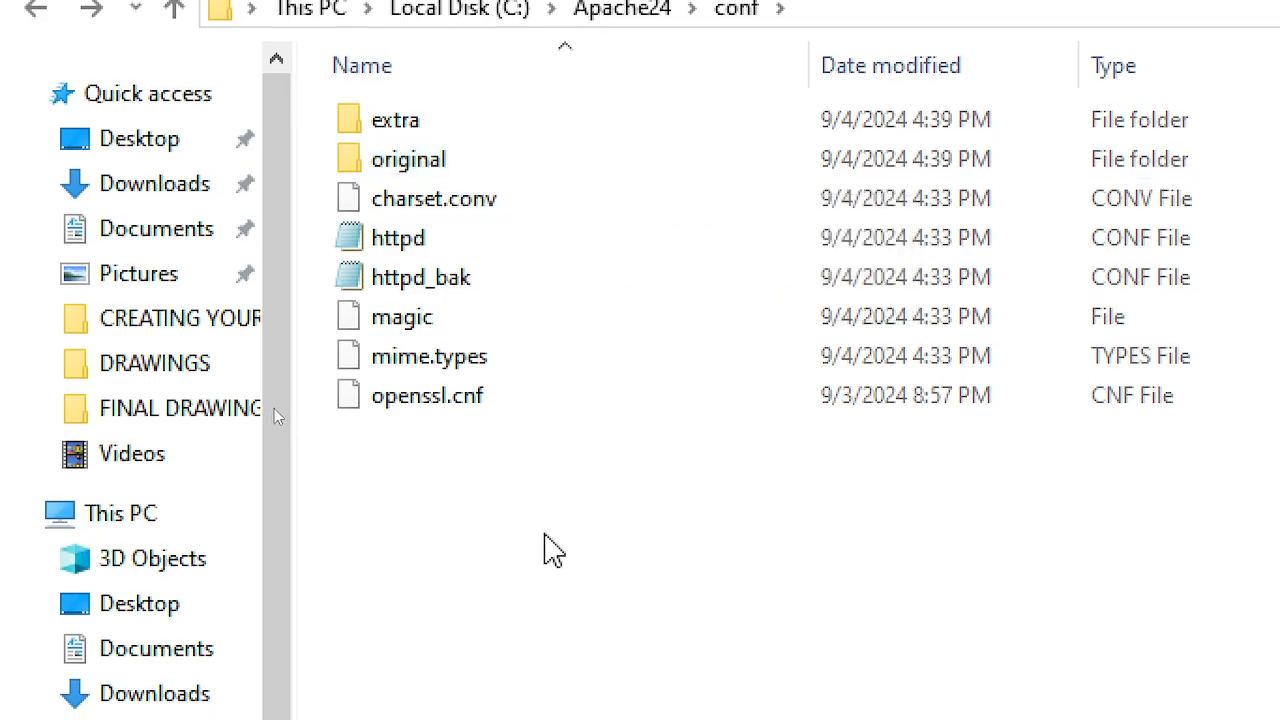
{"action": "double_click", "coordinate": [432, 240]}
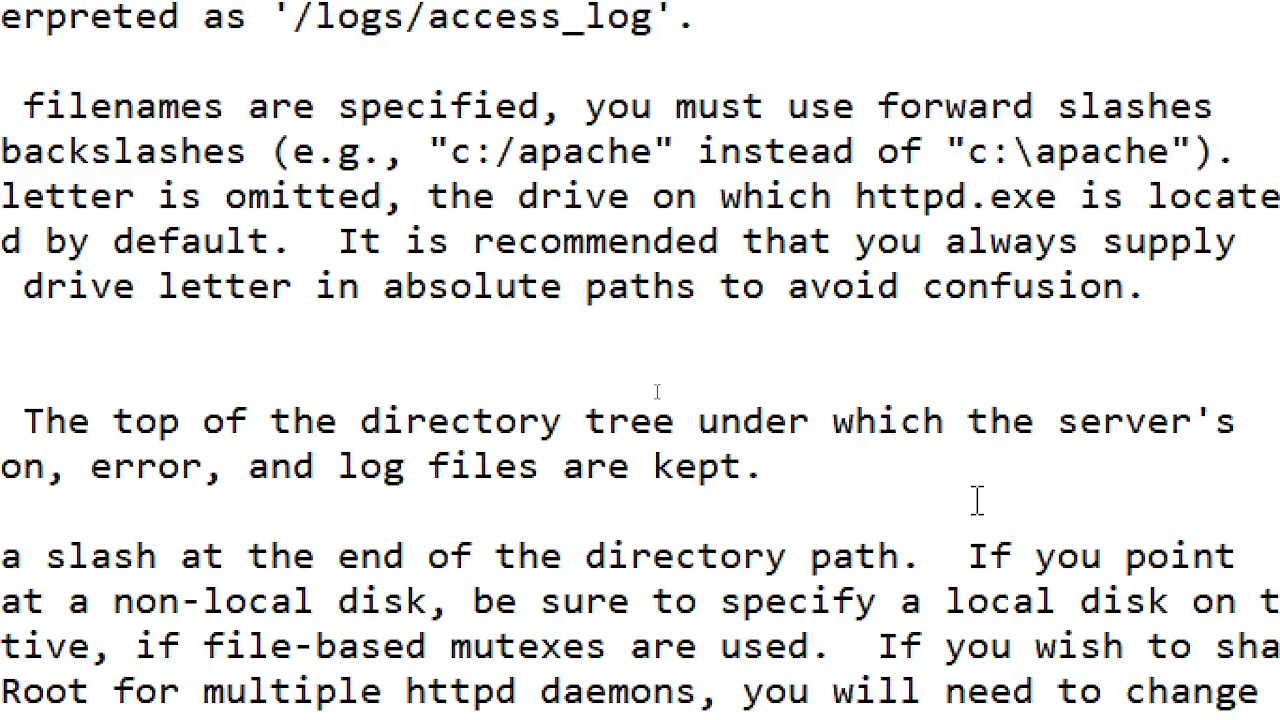
- Search httpd.conf for 'ServerNam' to find the ServerName directive
{"action": "scroll", "coordinate": [968, 500], "scroll_direction": "down", "scroll_amount": 4}
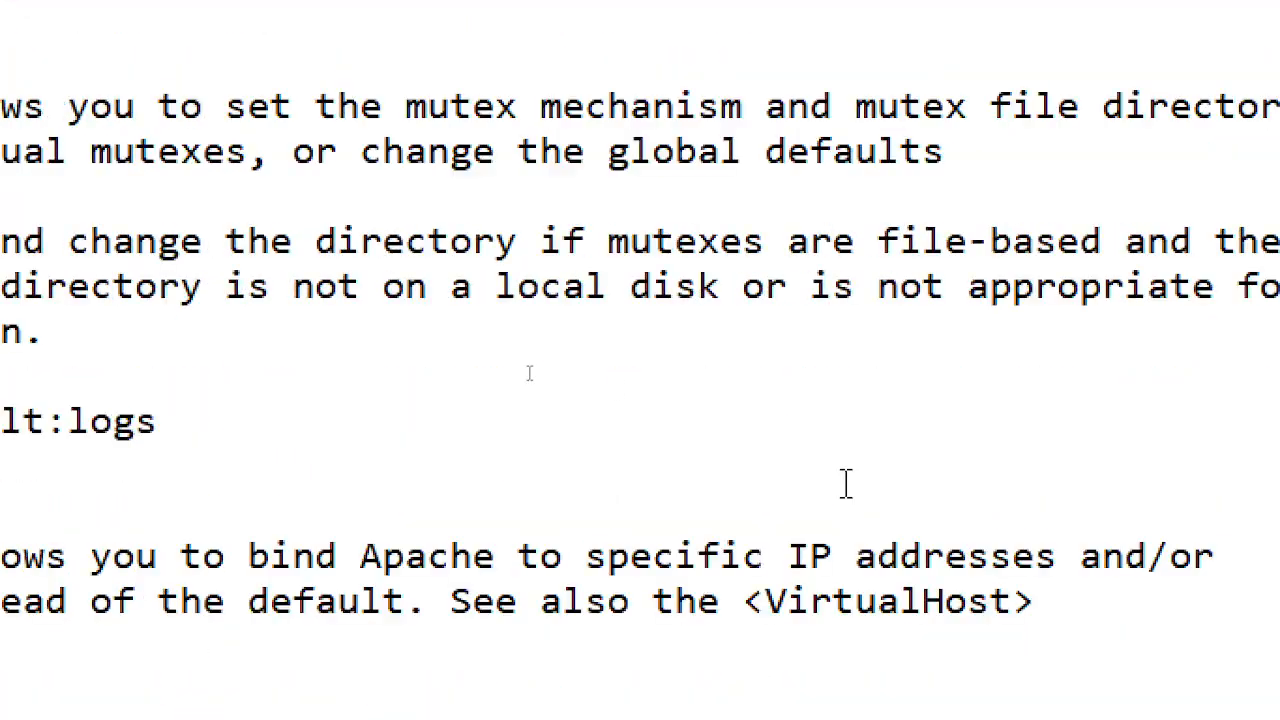
{"action": "scroll", "coordinate": [538, 420], "scroll_direction": "up", "scroll_amount": 2}
{"action": "key", "text": "ctrl+f"}
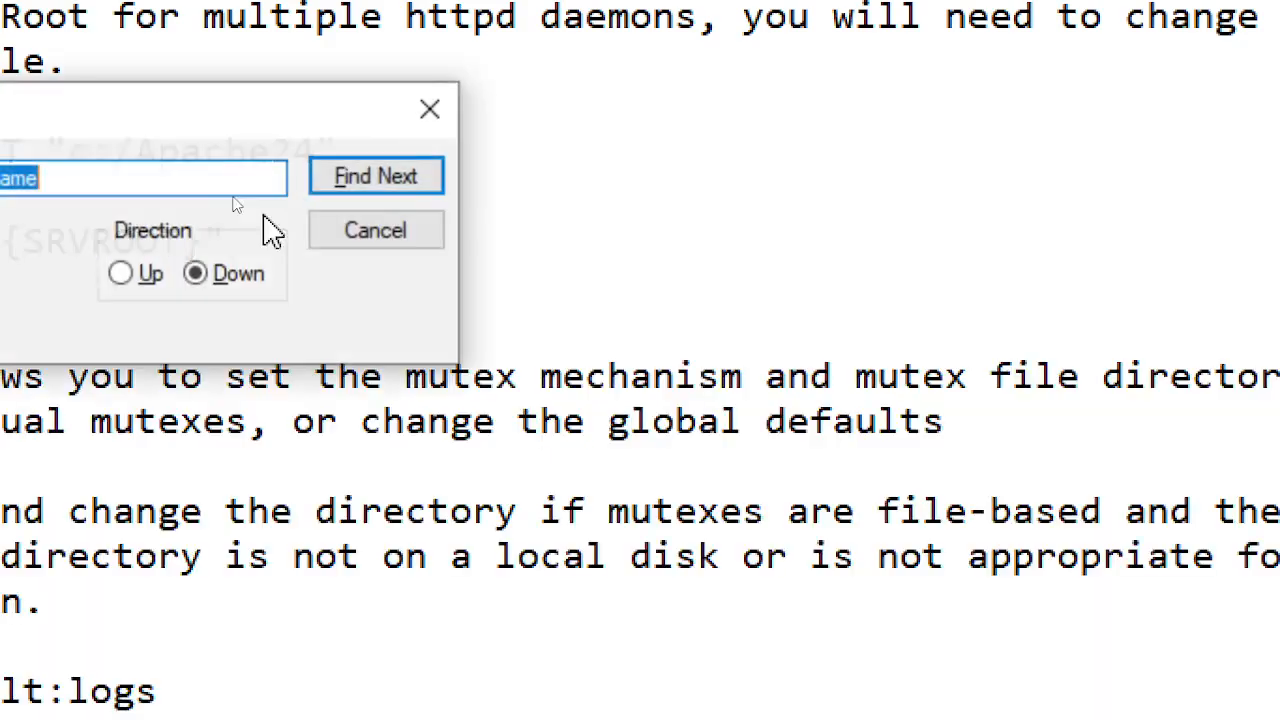
{"action": "key", "text": "BackSpace"}
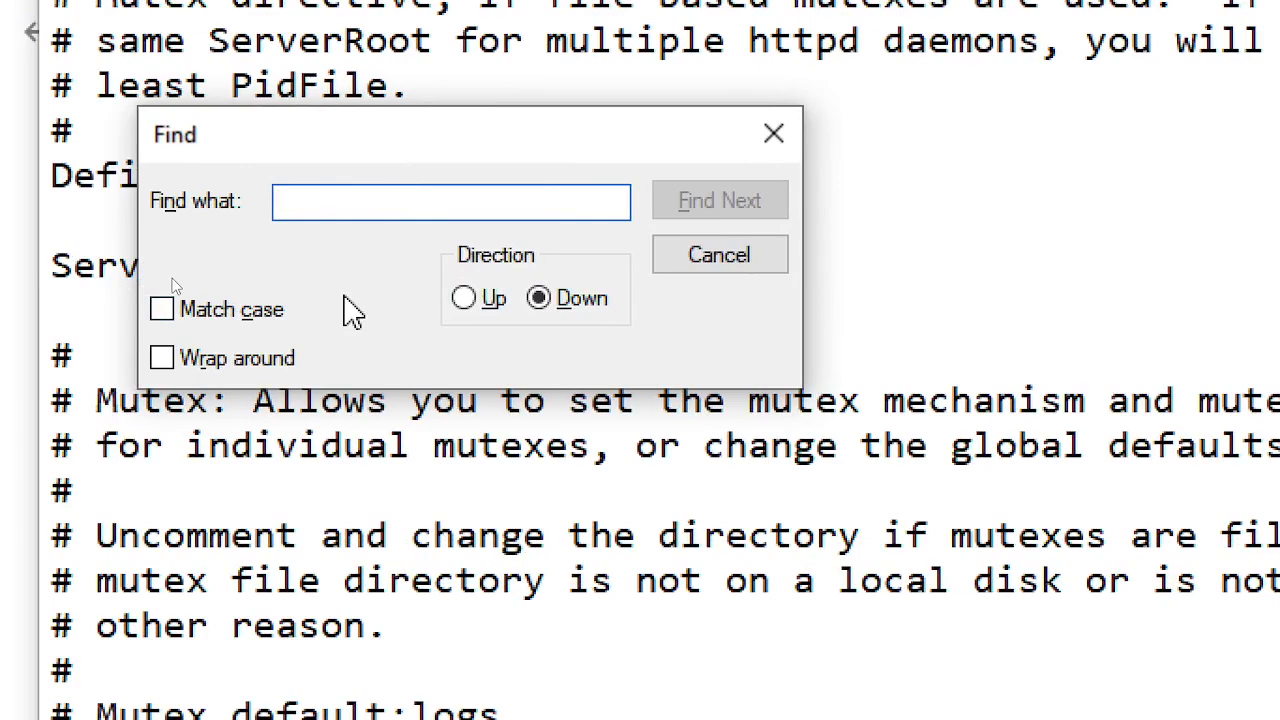
{"action": "type", "text": "Serve"}
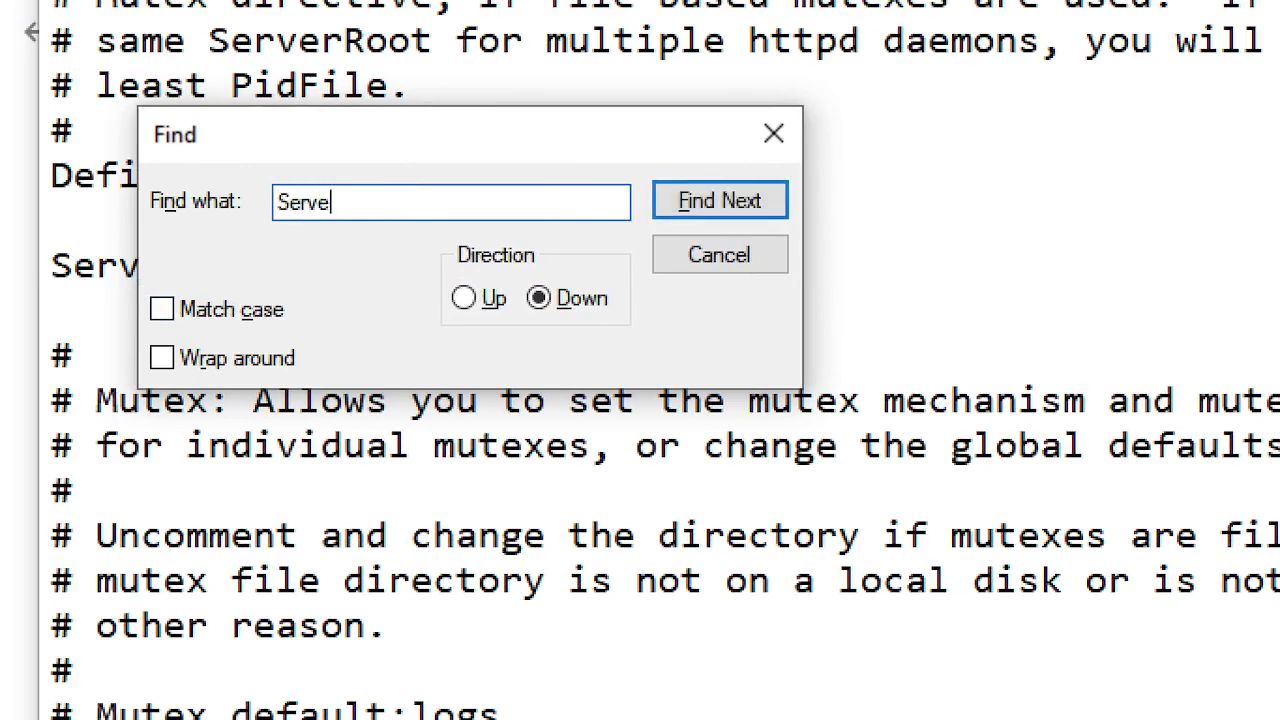
{"action": "type", "text": "rName"}
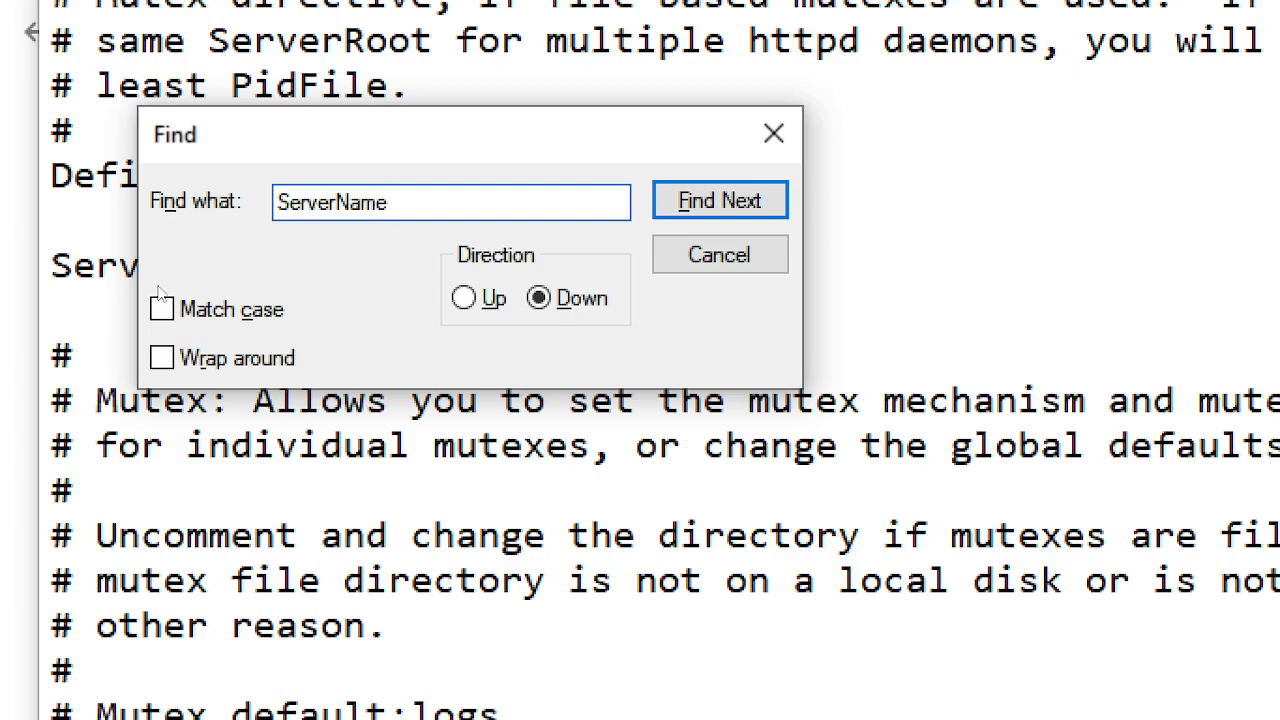
{"action": "left_click", "coordinate": [735, 201]}
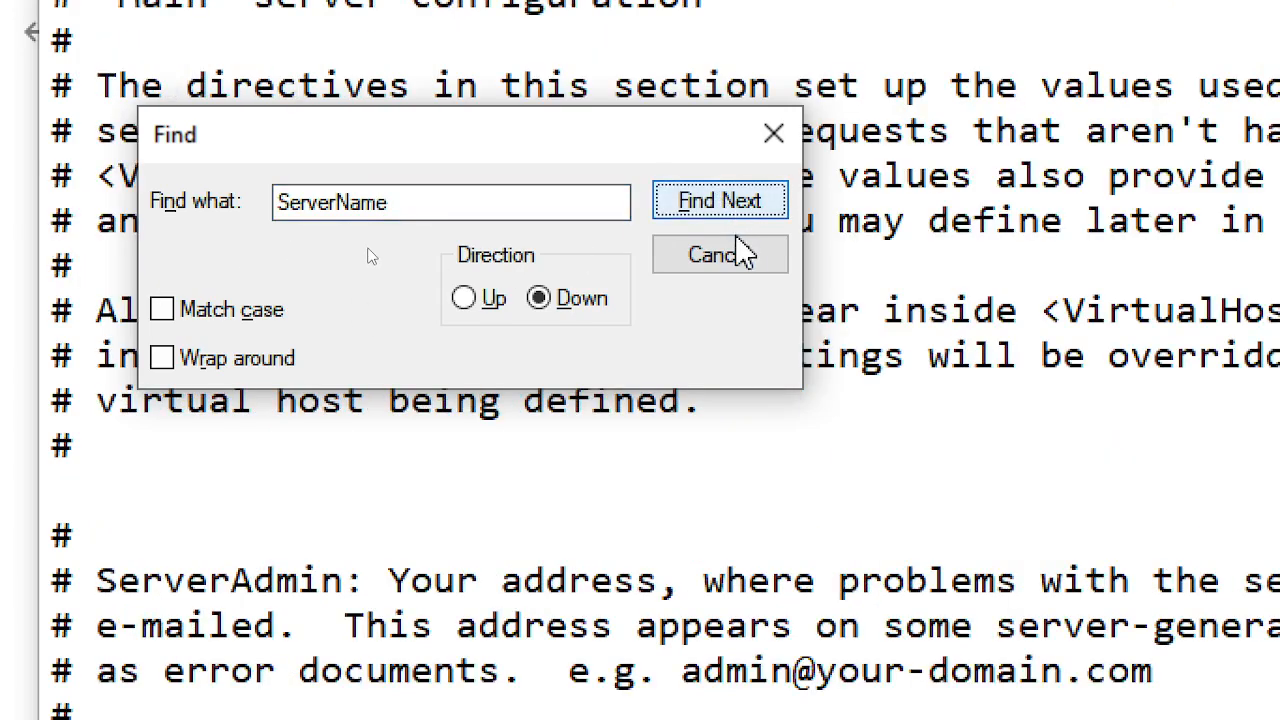
{"action": "left_click", "coordinate": [740, 254]}
{"action": "scroll", "coordinate": [665, 520], "scroll_direction": "down", "scroll_amount": 4}
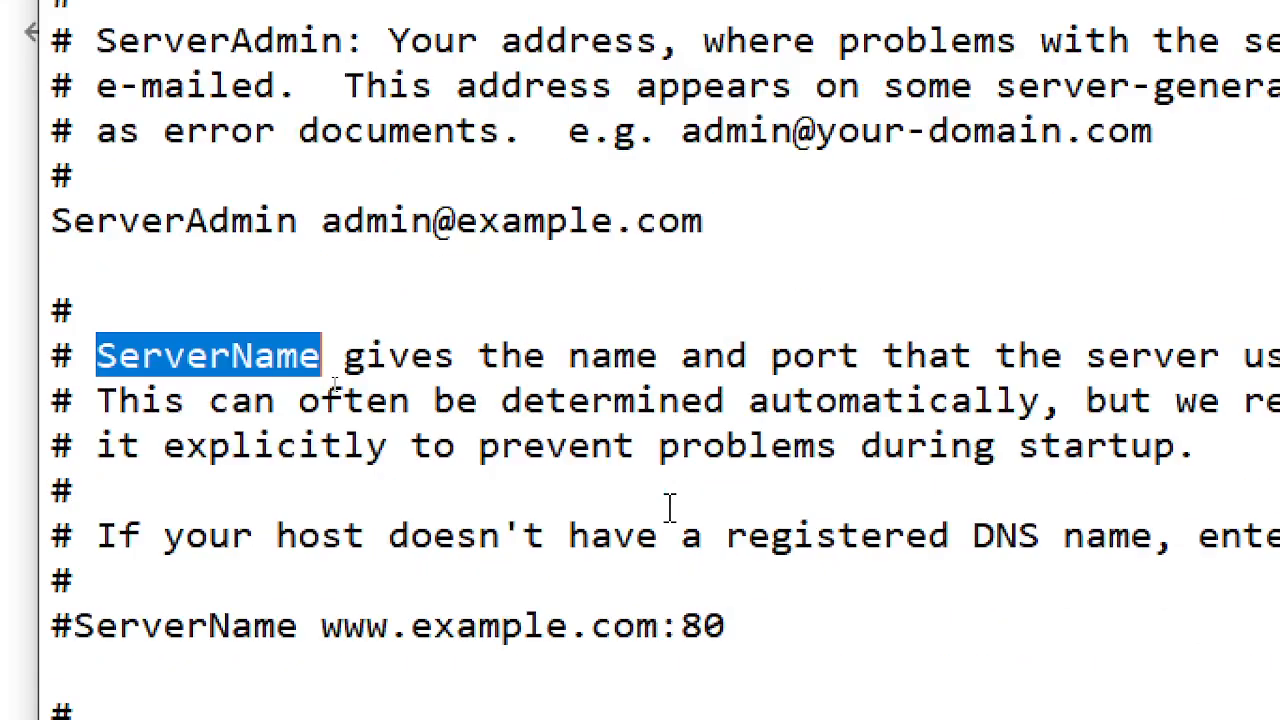
{"action": "scroll", "coordinate": [668, 507], "scroll_direction": "down", "scroll_amount": 2}
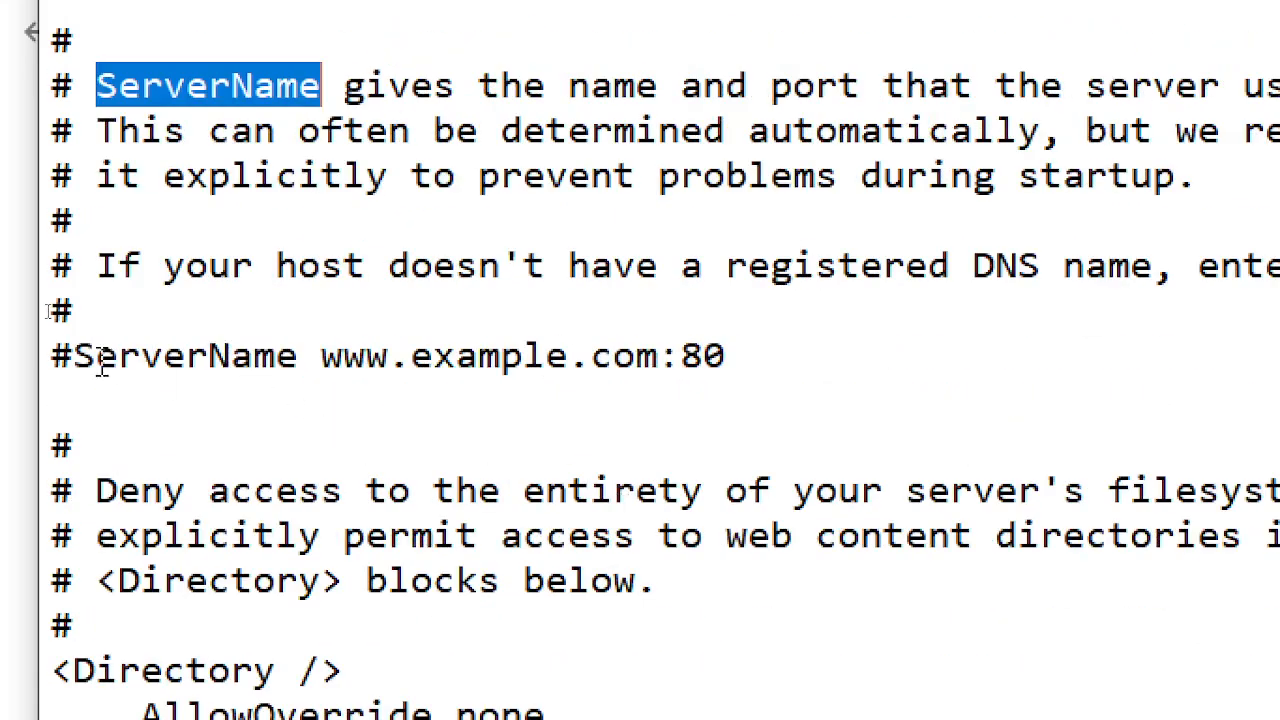
{"action": "left_click_drag", "start_coordinate": [70, 358], "coordinate": [788, 345]}
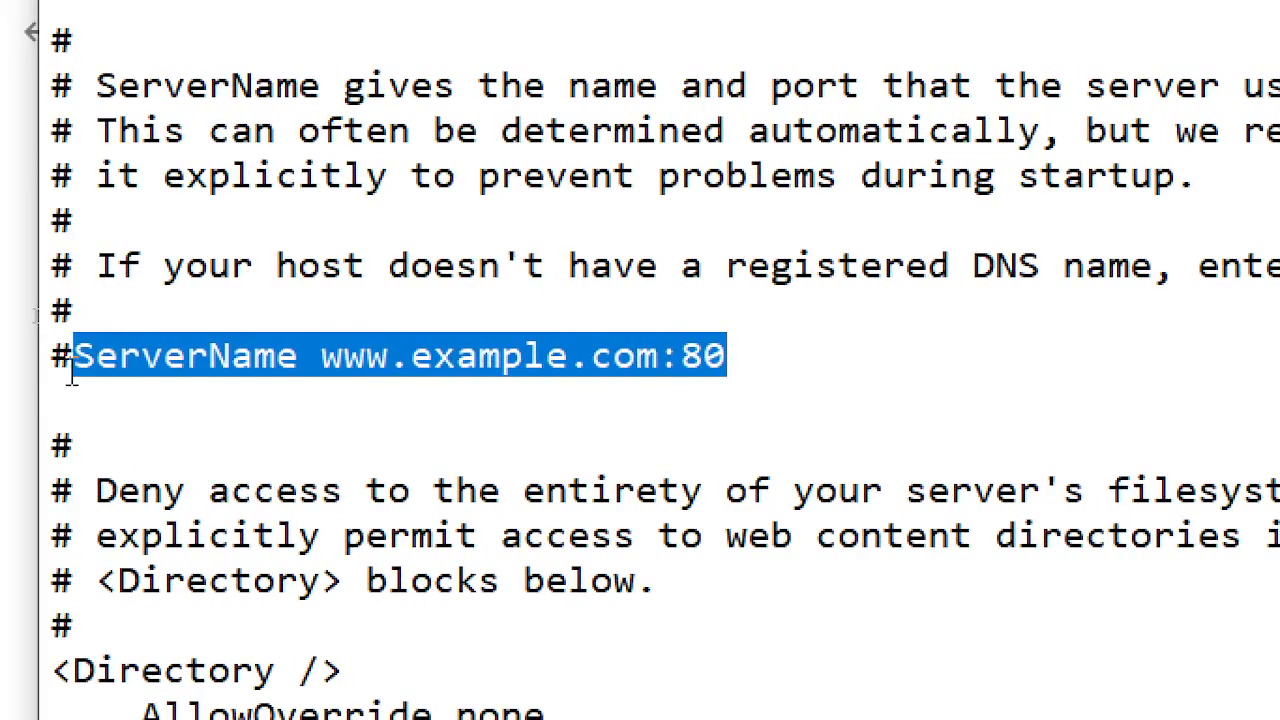
{"action": "left_click", "coordinate": [72, 374]}
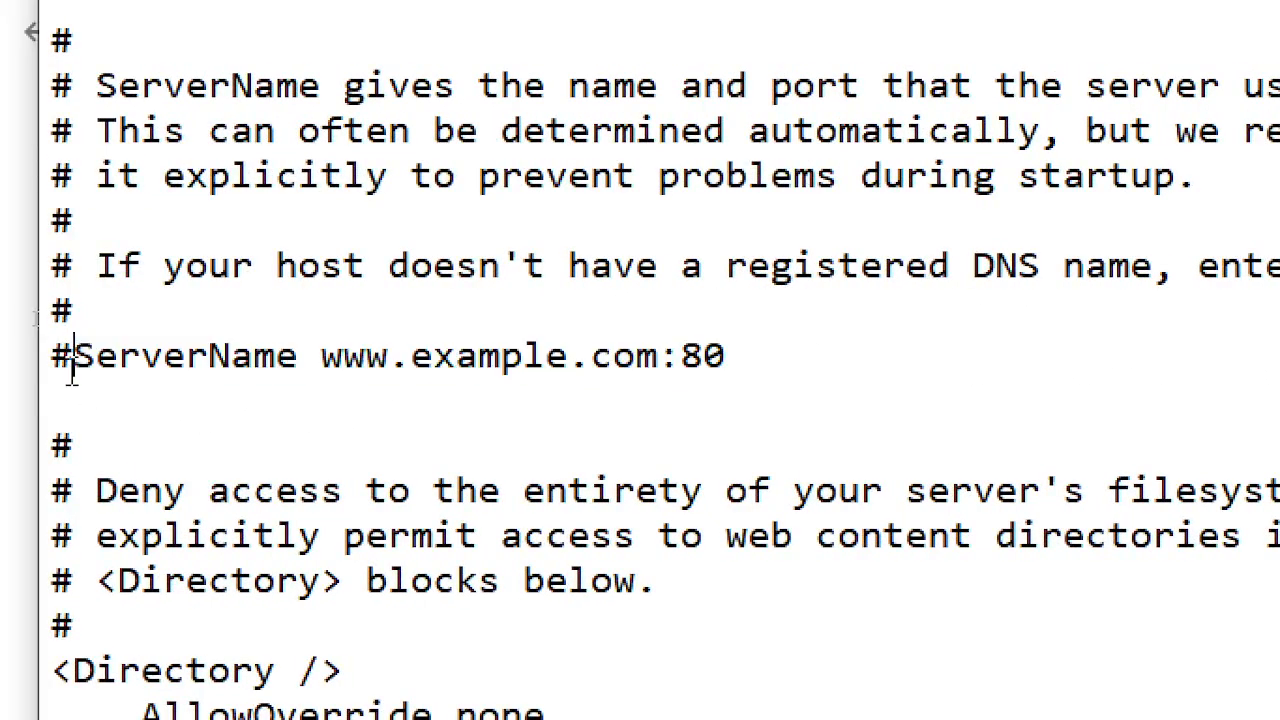
{"action": "left_click", "coordinate": [100, 416]}
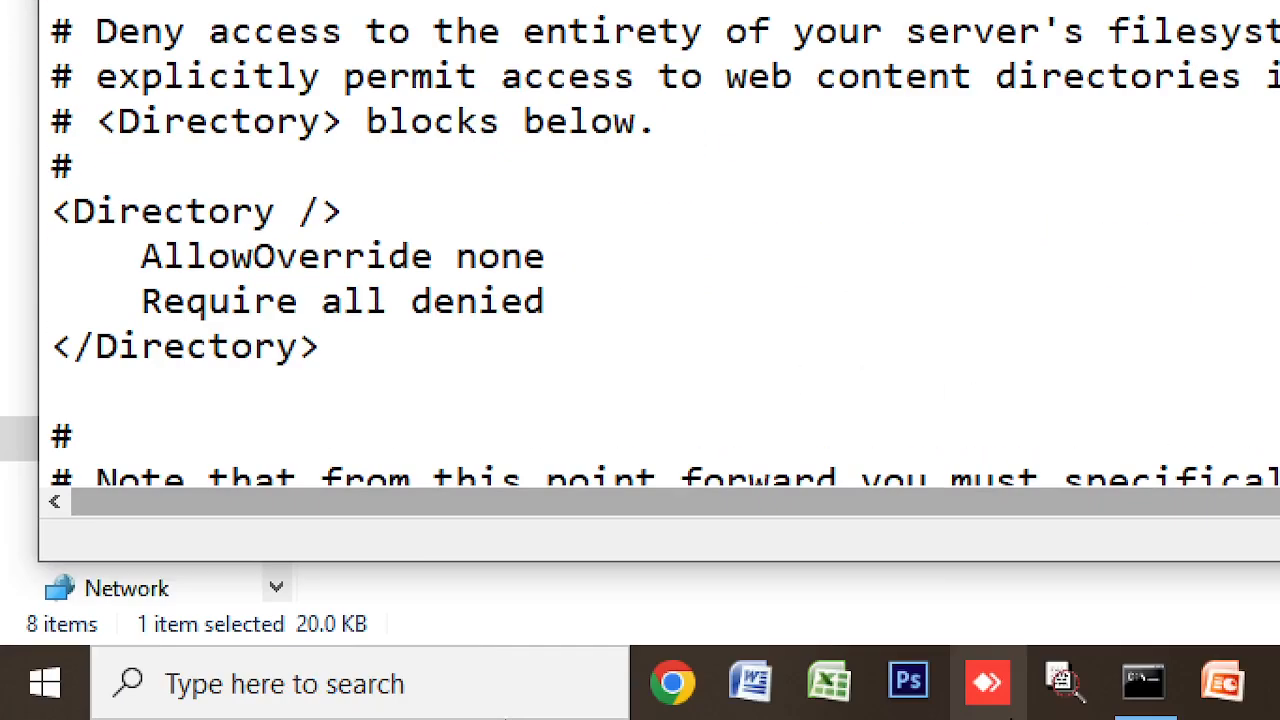
{"action": "left_click", "coordinate": [1168, 698]}
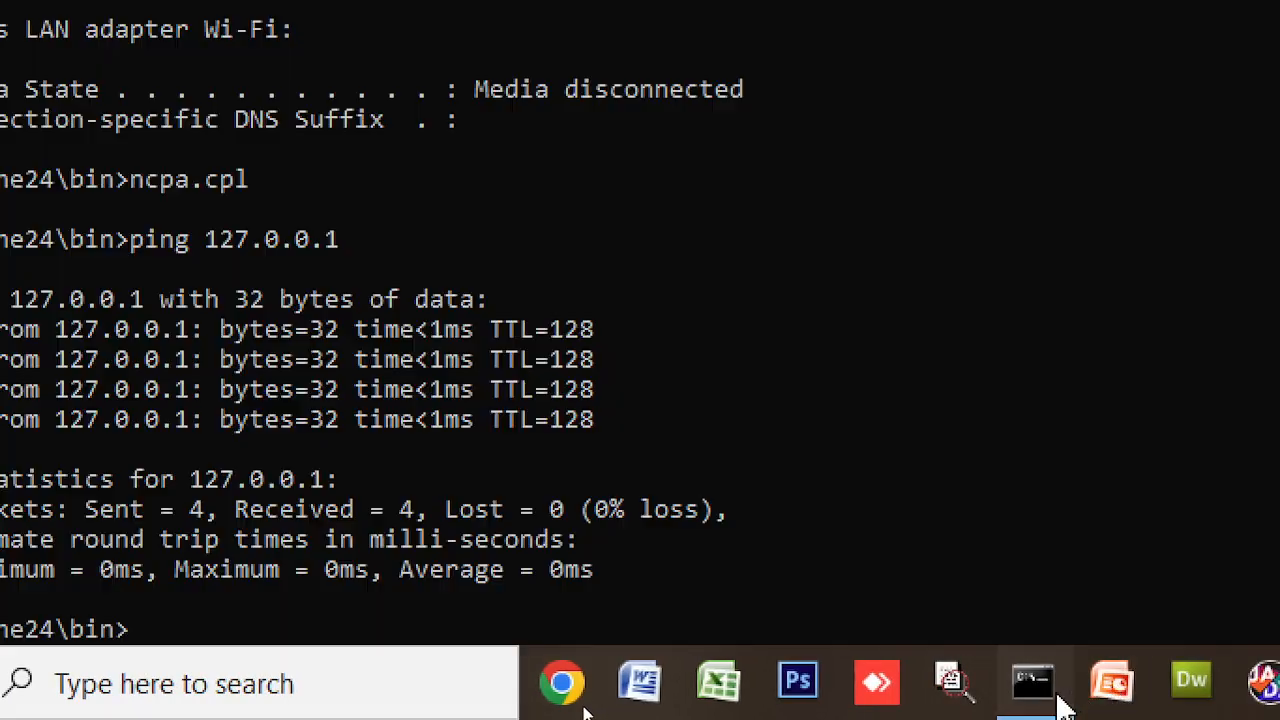
{"action": "scroll", "coordinate": [214, 89], "scroll_direction": "up", "scroll_amount": 11}
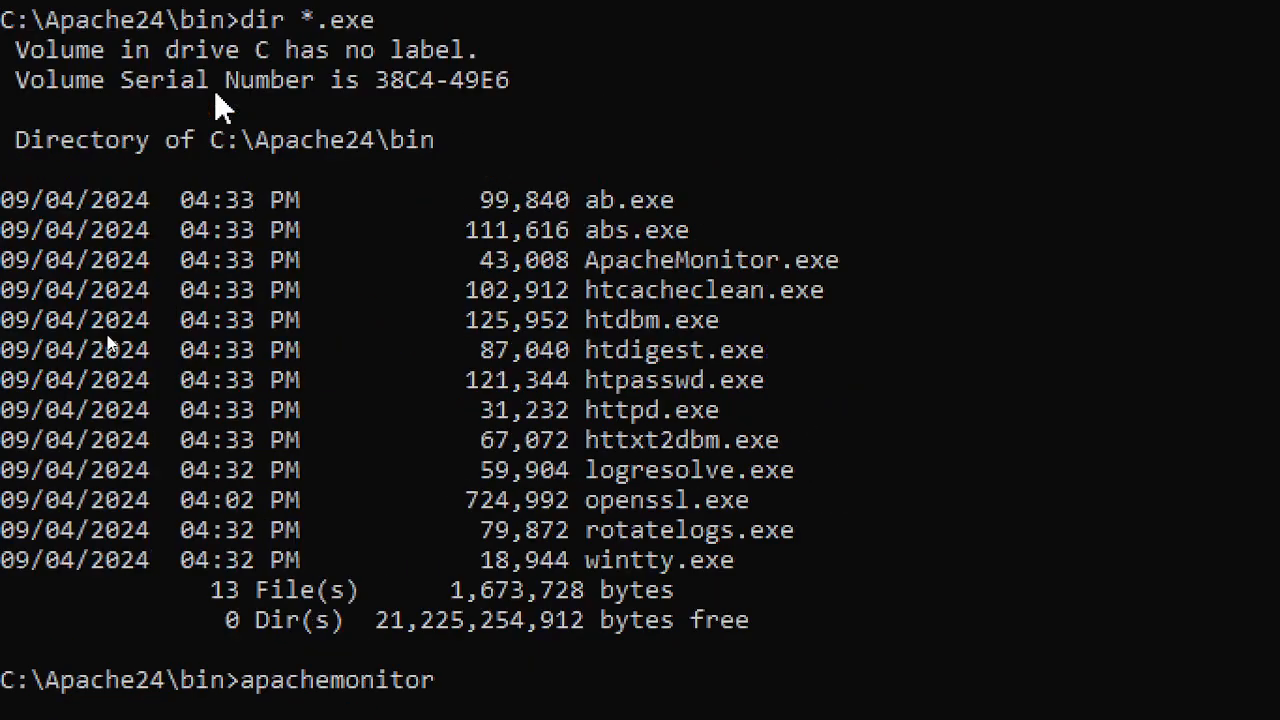
{"action": "scroll", "coordinate": [214, 89], "scroll_direction": "up", "scroll_amount": 20}
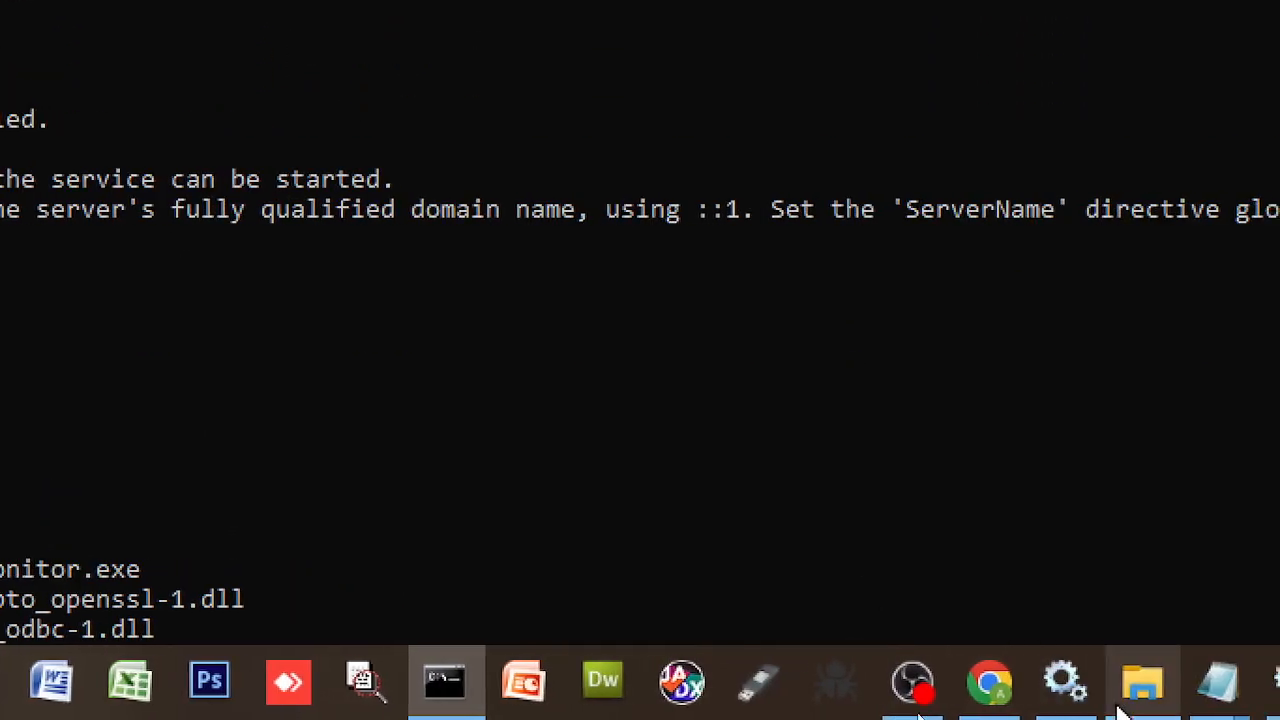
{"action": "mouse_move", "coordinate": [1117, 691]}
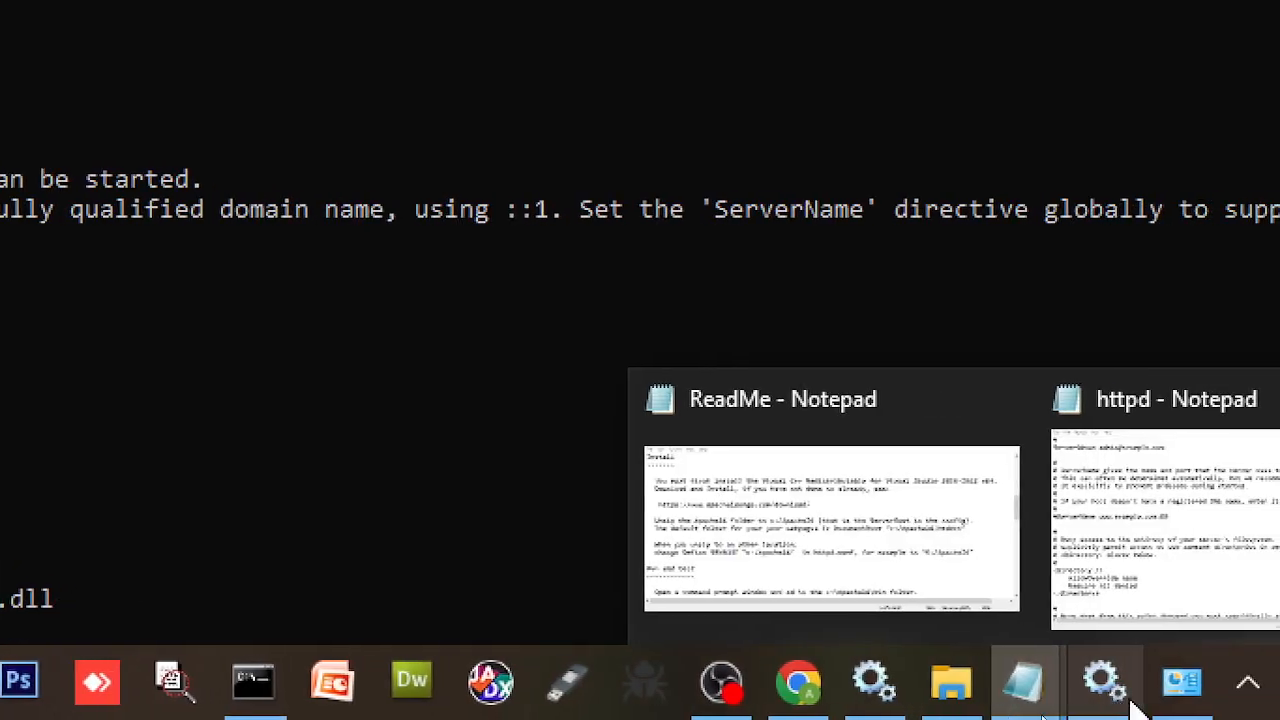
{"action": "mouse_move", "coordinate": [1238, 591]}
{"action": "left_click", "coordinate": [1022, 628]}
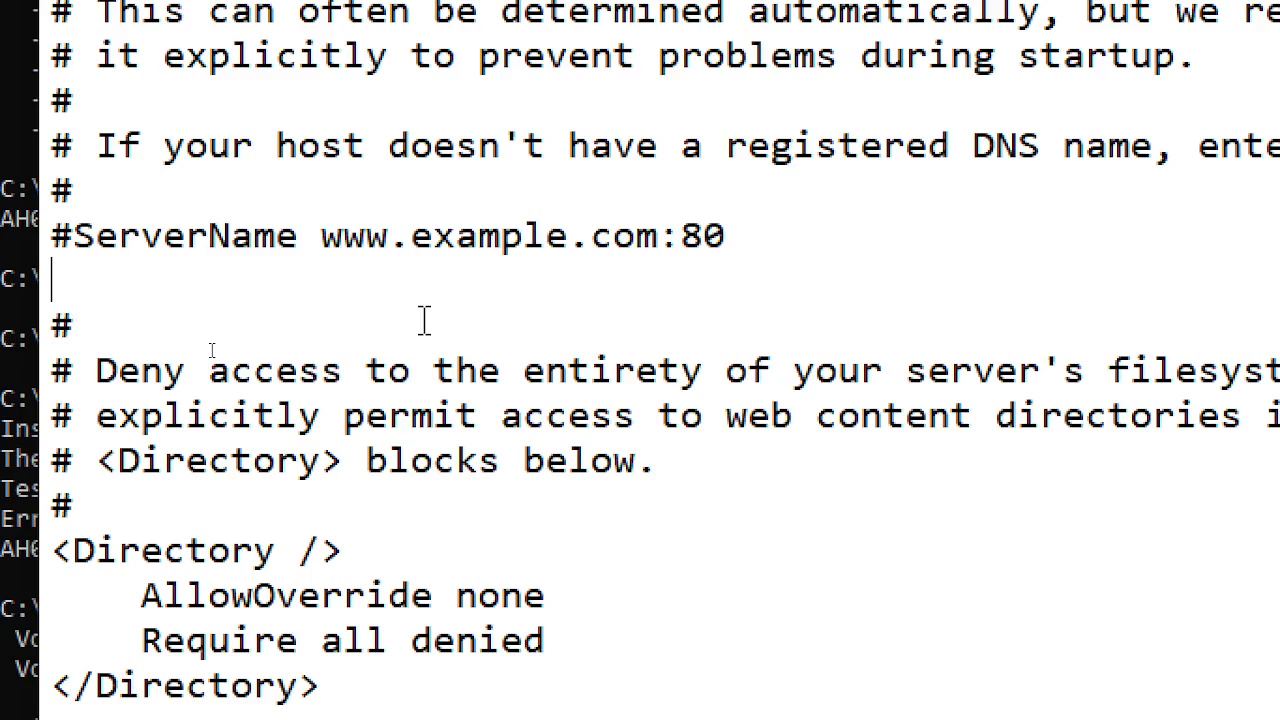
{"action": "type", "text": "Serv"}
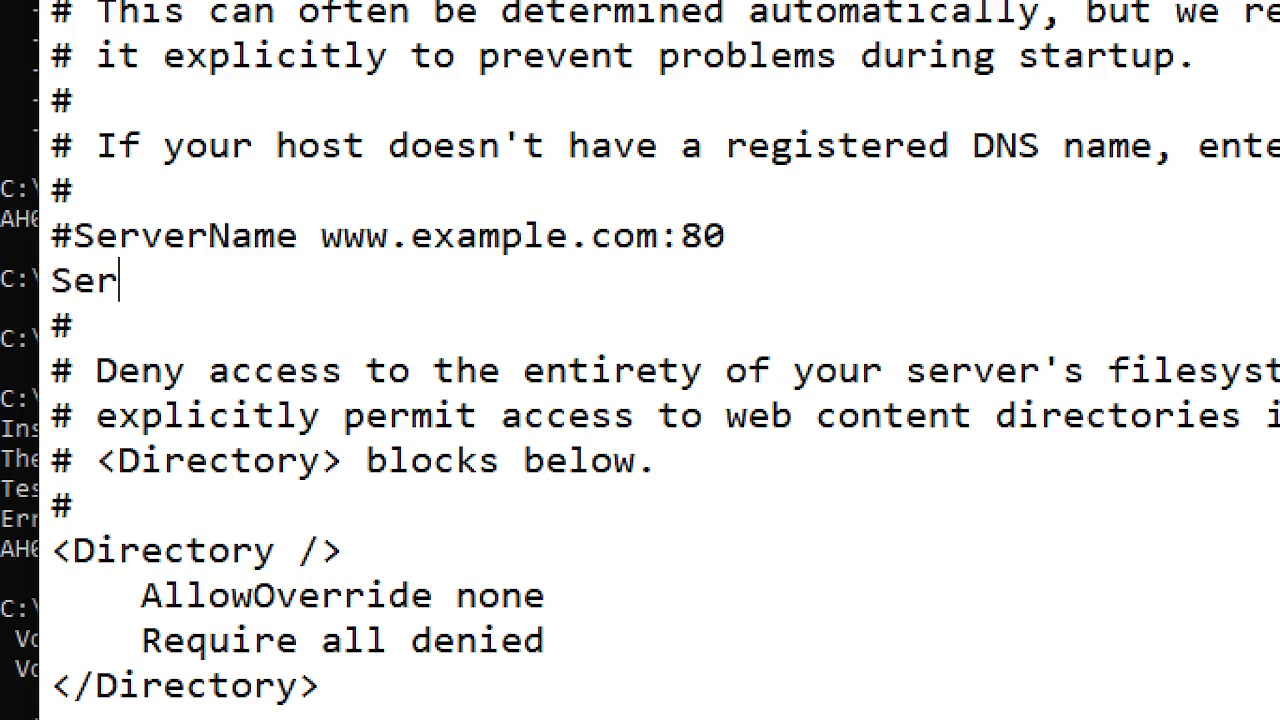
{"action": "key", "text": "BackSpace"}
{"action": "key", "text": "BackSpace"}
{"action": "key", "text": "BackSpace"}
{"action": "key", "text": "BackSpace"}
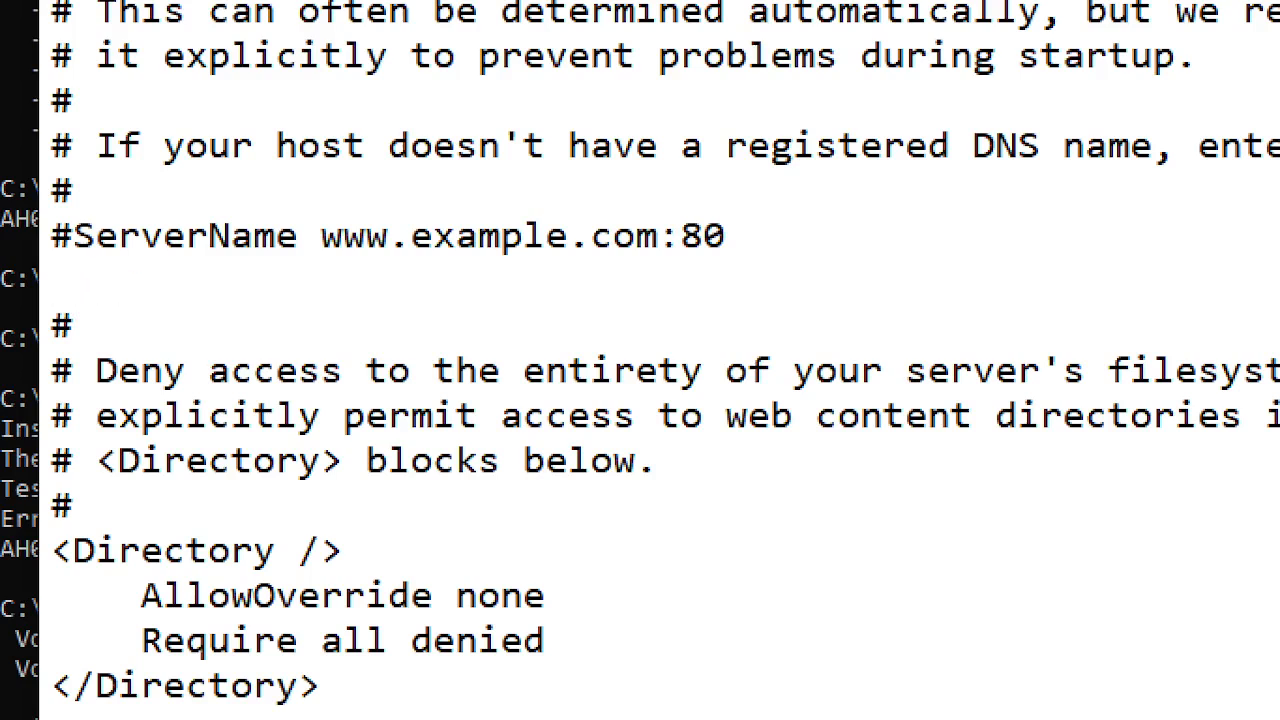
{"action": "scroll", "coordinate": [47, 200], "scroll_direction": "up", "scroll_amount": 1}
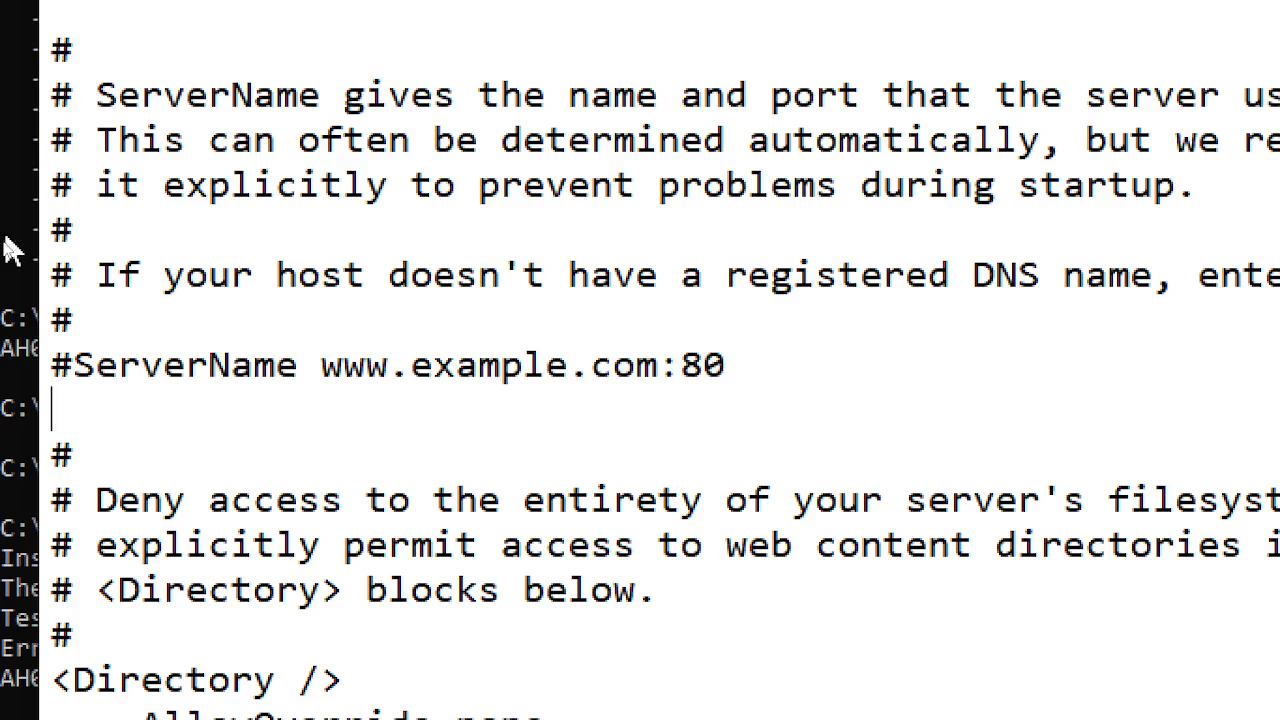
{"action": "double_click", "coordinate": [47, 141]}
{"action": "double_click", "coordinate": [60, 186]}
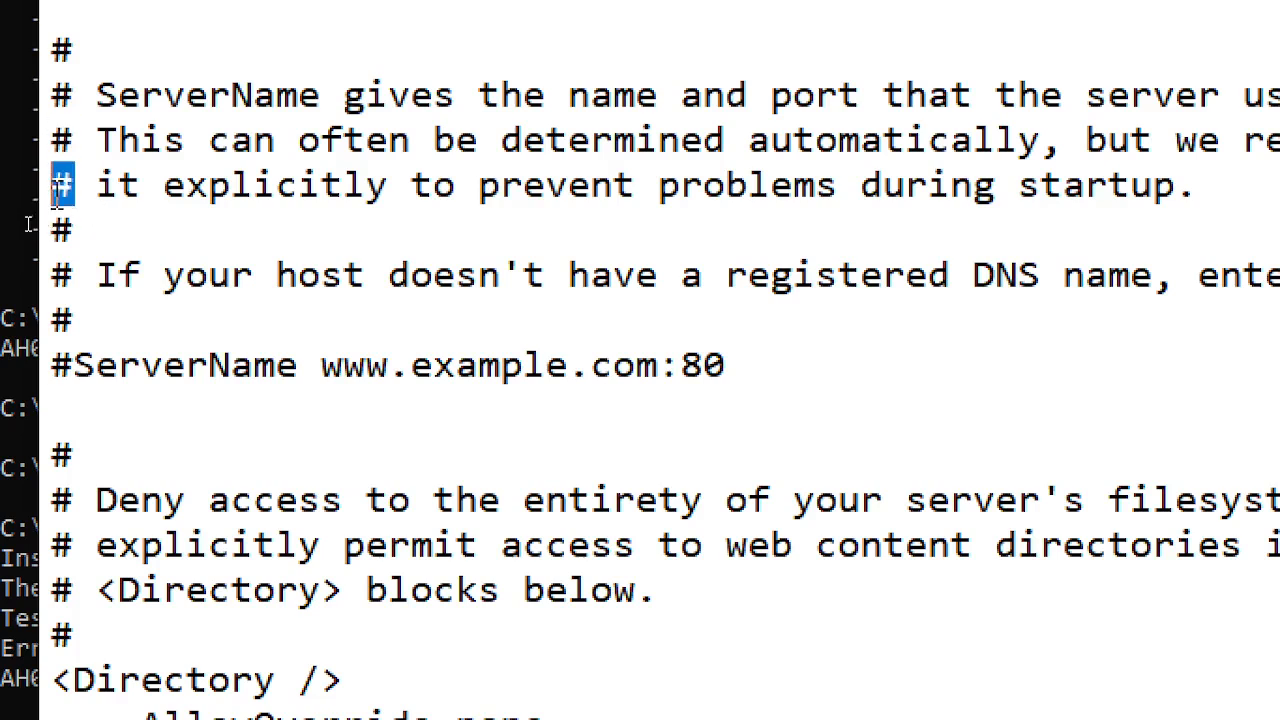
{"action": "double_click", "coordinate": [62, 230]}
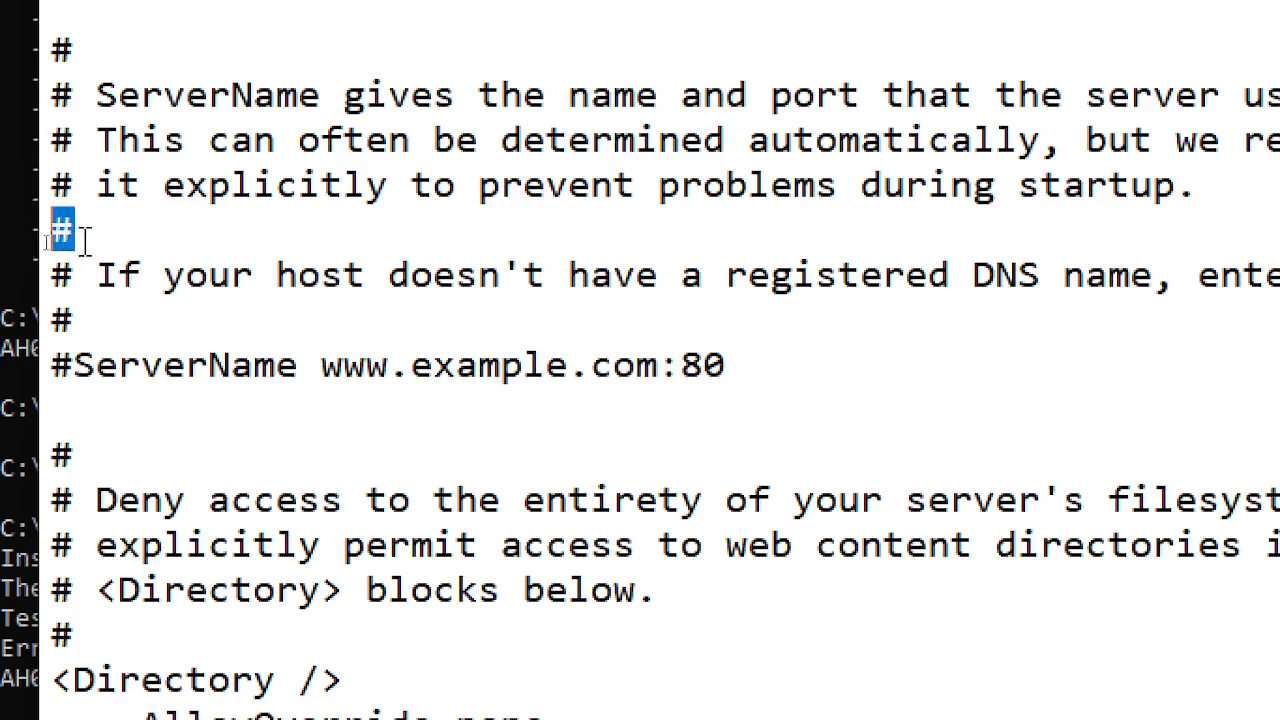
{"action": "scroll", "coordinate": [90, 195], "scroll_direction": "up", "scroll_amount": 20}
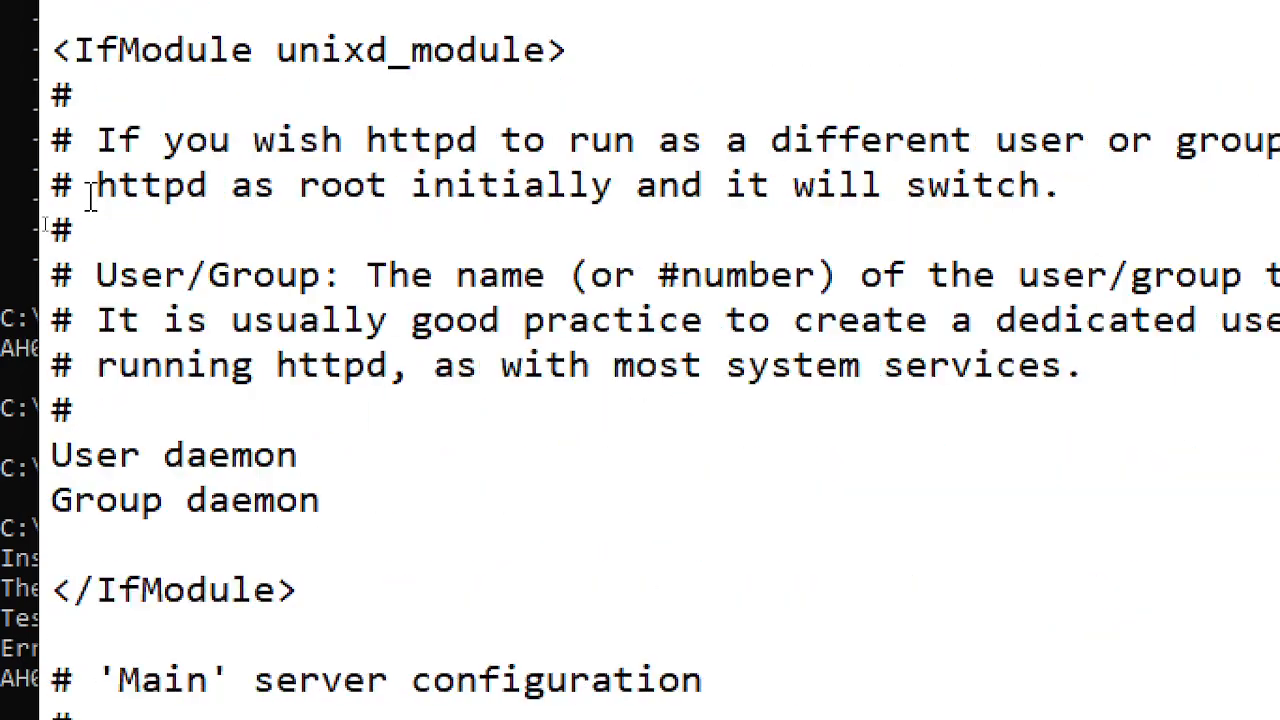
{"action": "scroll", "coordinate": [90, 195], "scroll_direction": "up", "scroll_amount": 6}
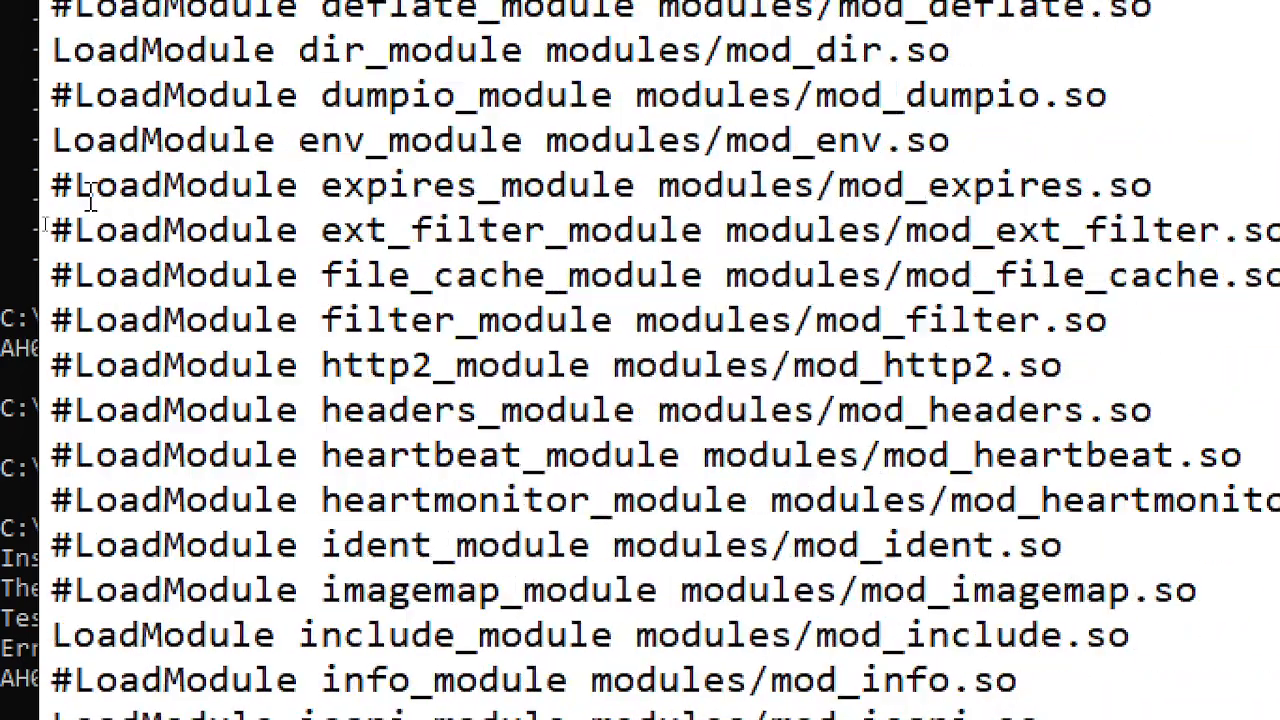
{"action": "scroll", "coordinate": [90, 195], "scroll_direction": "down", "scroll_amount": 20}
{"action": "scroll", "coordinate": [90, 195], "scroll_direction": "down", "scroll_amount": 4}
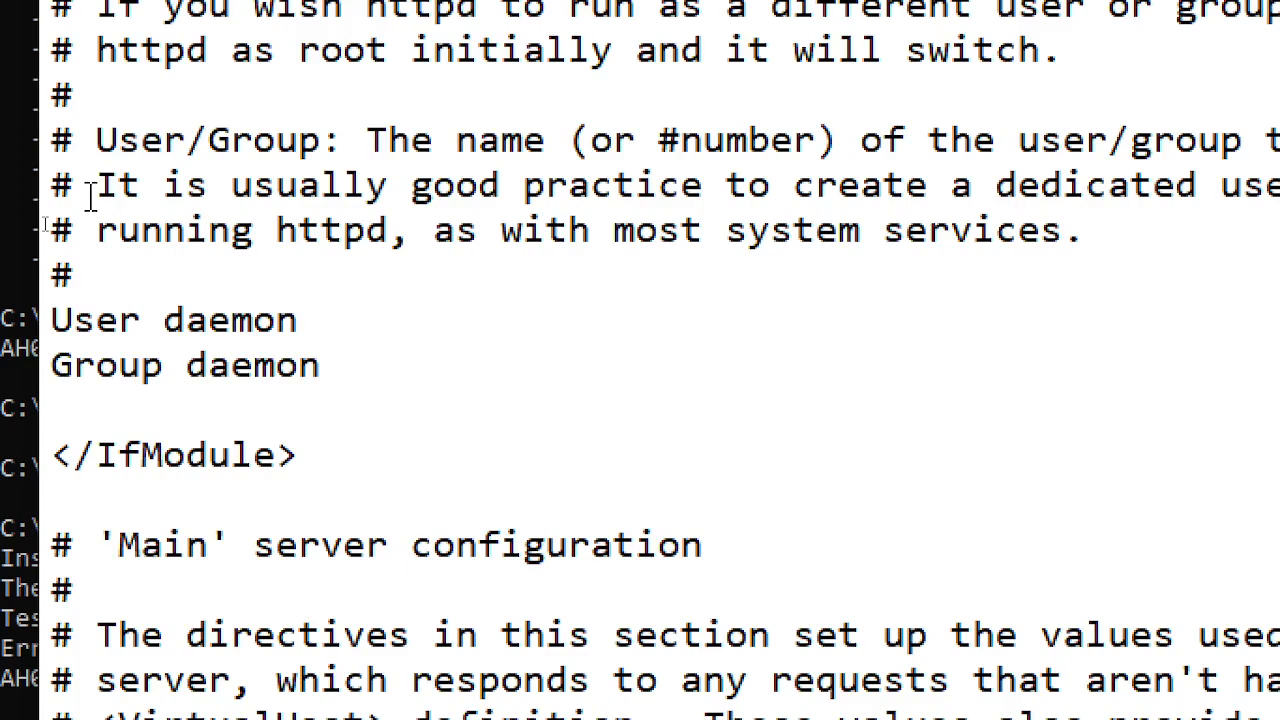
{"action": "scroll", "coordinate": [88, 185], "scroll_direction": "up", "scroll_amount": 9}
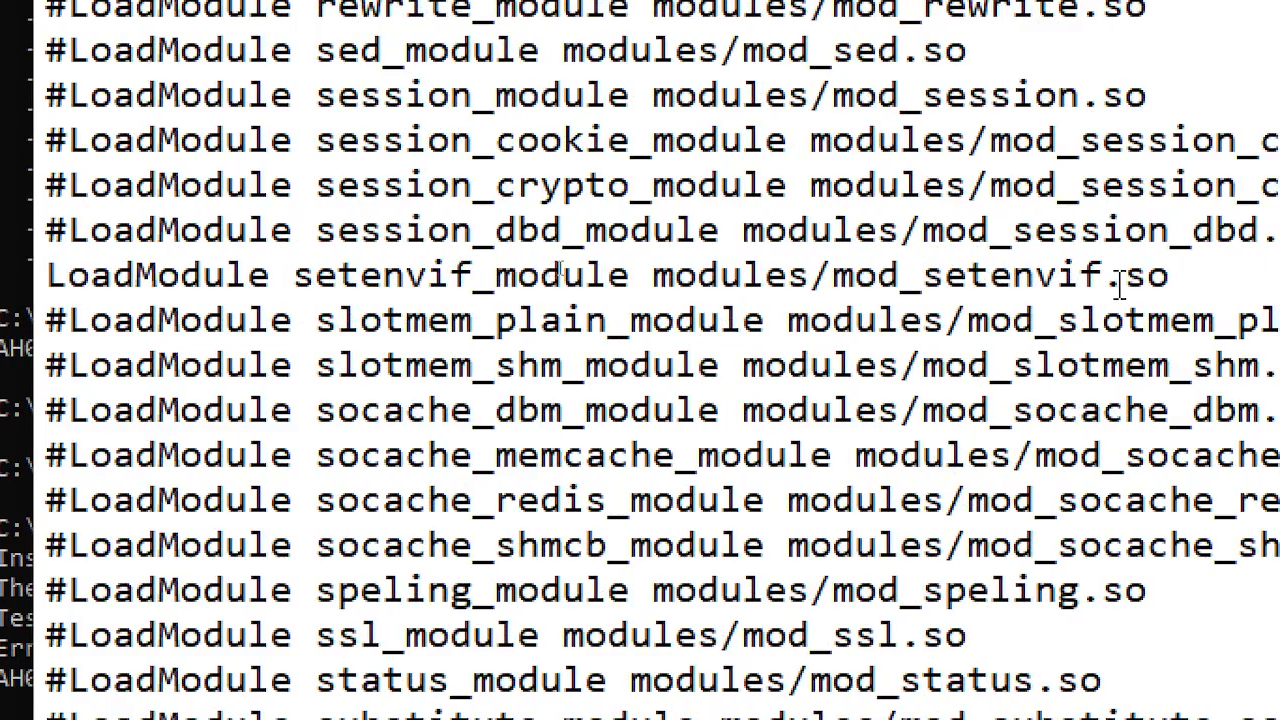
{"action": "scroll", "coordinate": [84, 92], "scroll_direction": "up", "scroll_amount": 1}
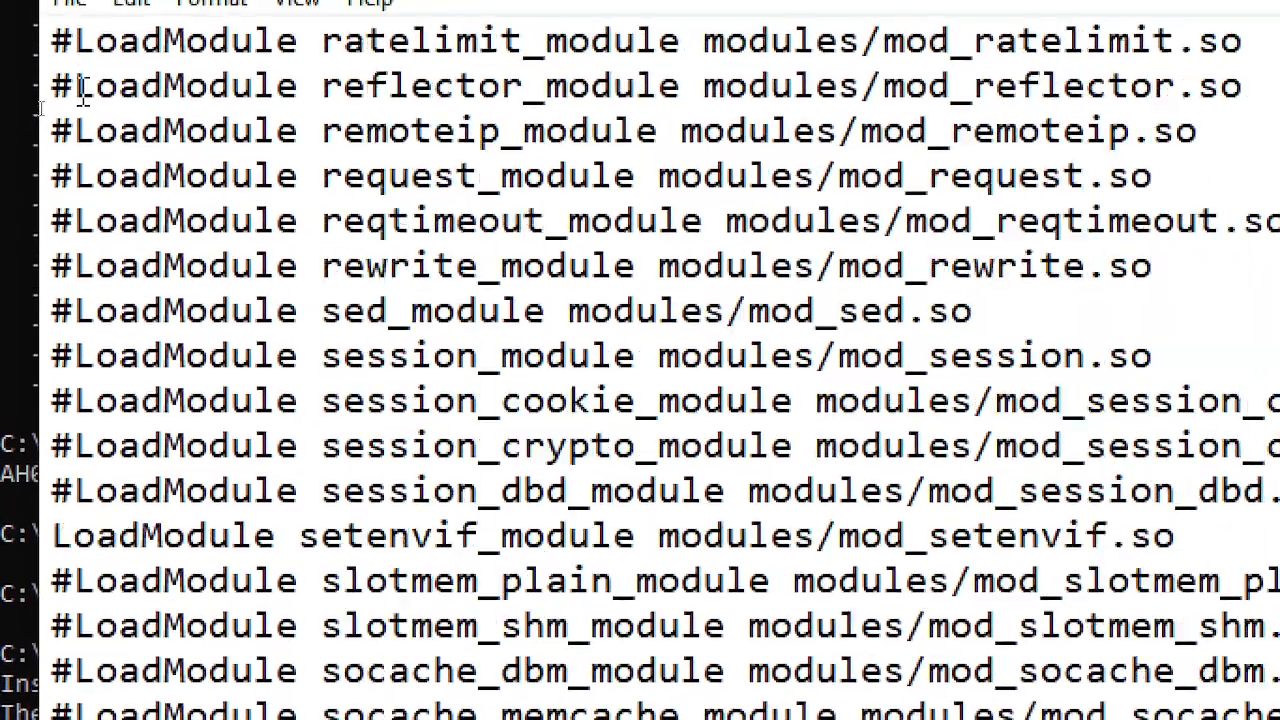
{"action": "scroll", "coordinate": [60, 85], "scroll_direction": "up", "scroll_amount": 2}
{"action": "scroll", "coordinate": [806, 258], "scroll_direction": "up", "scroll_amount": 1}
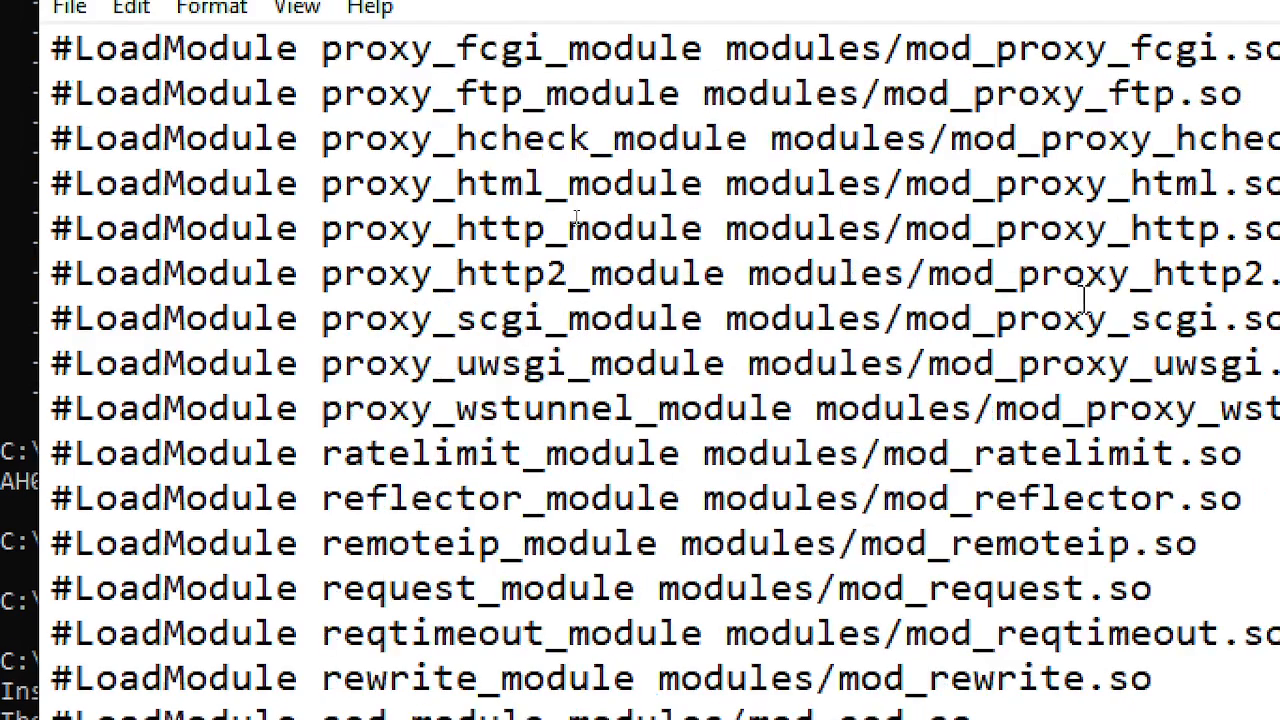
{"action": "scroll", "coordinate": [290, 280], "scroll_direction": "up", "scroll_amount": 4}
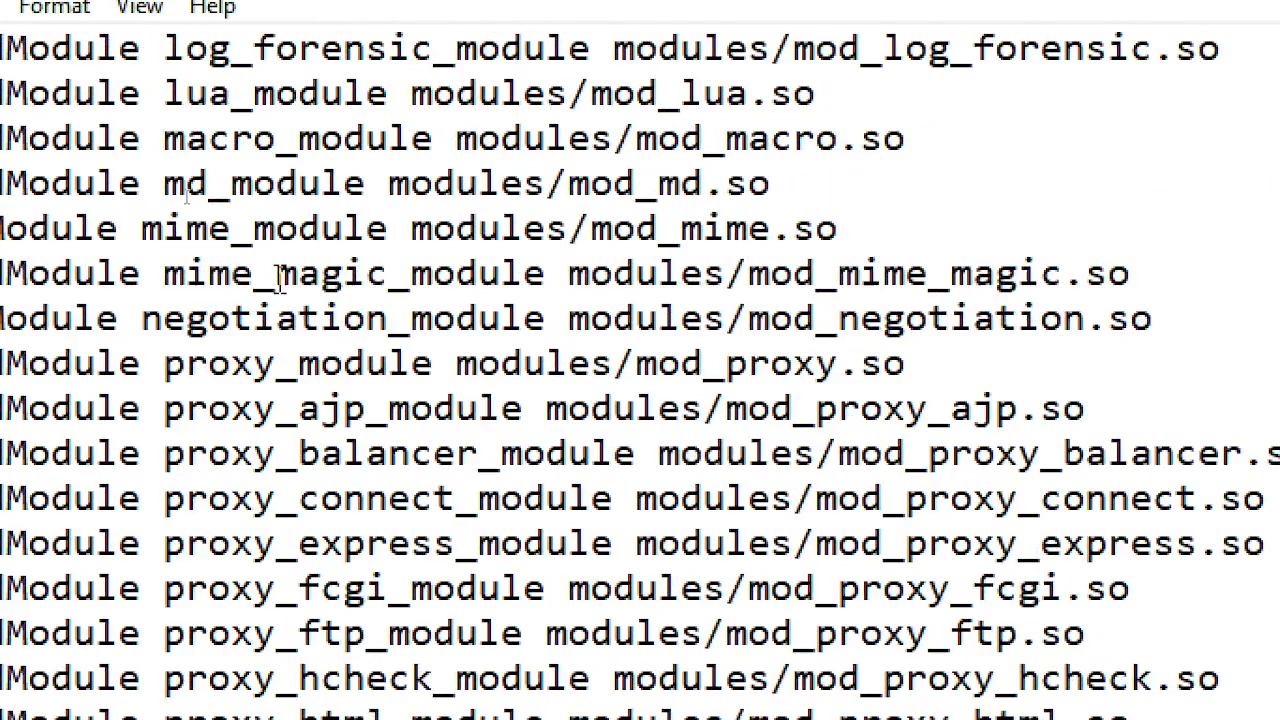
{"action": "scroll", "coordinate": [40, 270], "scroll_direction": "up", "scroll_amount": 1}
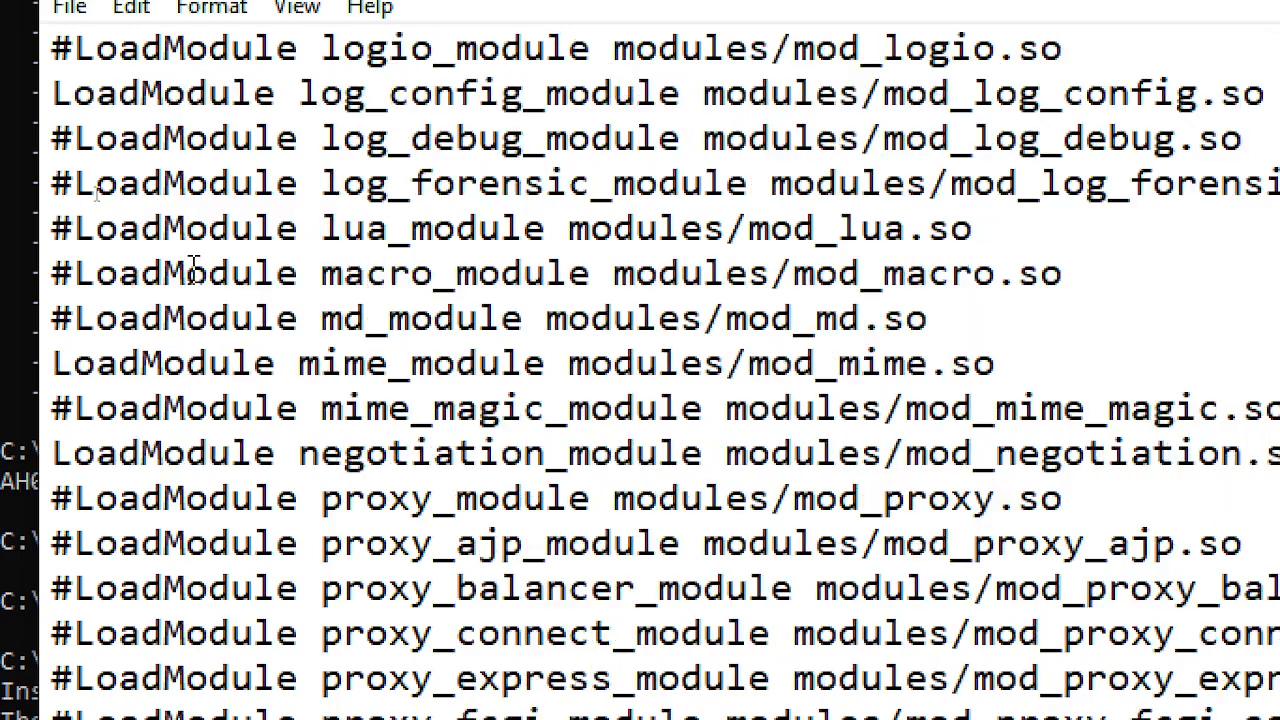
{"action": "scroll", "coordinate": [193, 265], "scroll_direction": "down", "scroll_amount": 1}
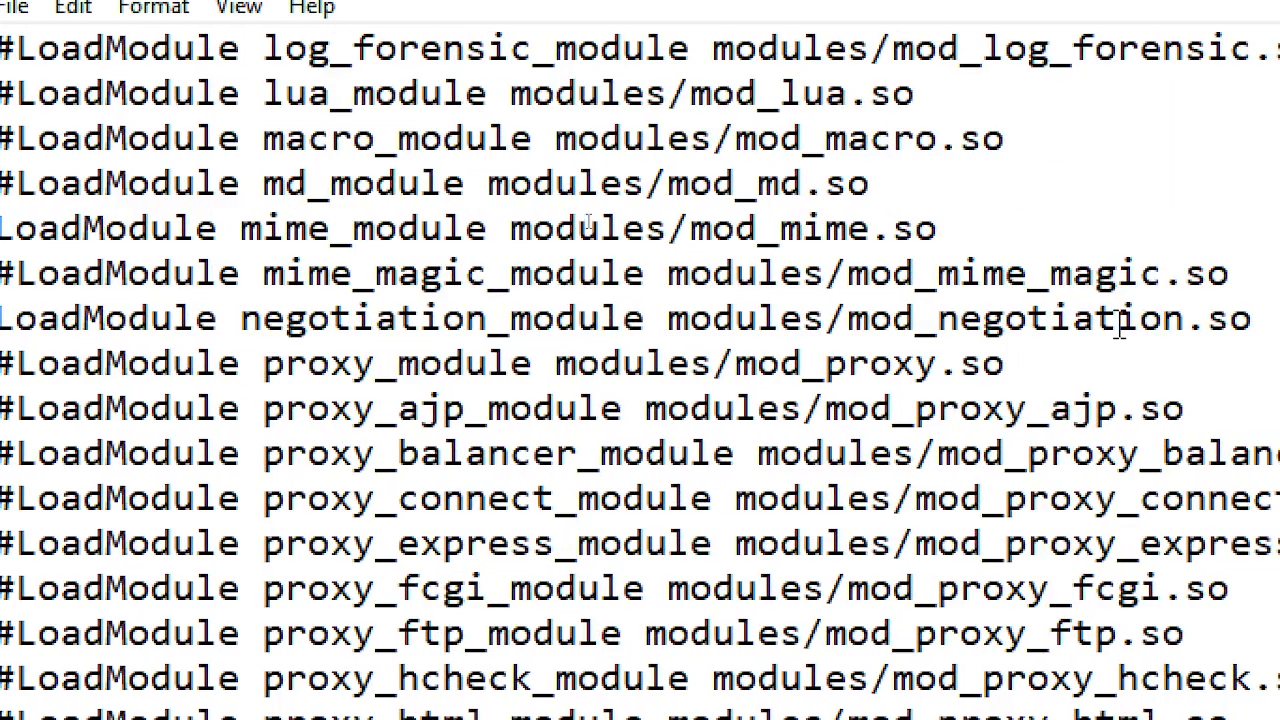
{"action": "scroll", "coordinate": [1130, 360], "scroll_direction": "down", "scroll_amount": 3}
{"action": "scroll", "coordinate": [1120, 372], "scroll_direction": "down", "scroll_amount": 2}
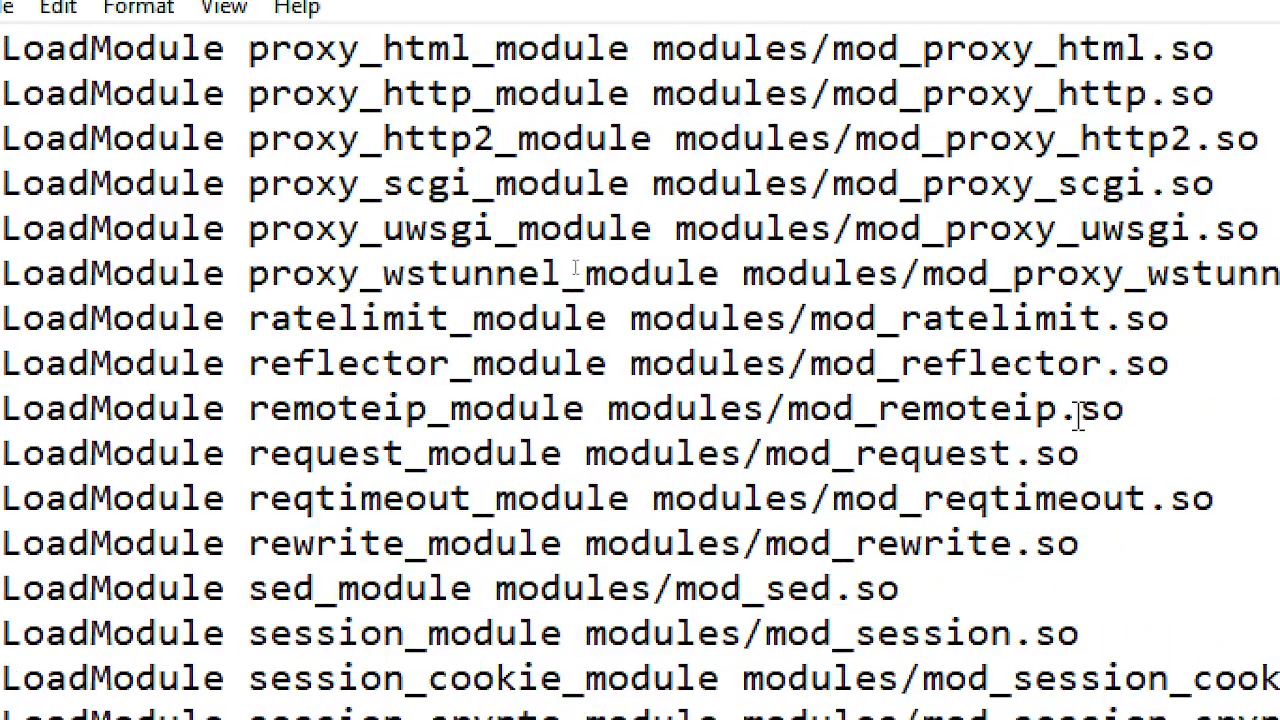
{"action": "scroll", "coordinate": [1077, 406], "scroll_direction": "down", "scroll_amount": 3}
{"action": "scroll", "coordinate": [1052, 455], "scroll_direction": "down", "scroll_amount": 2}
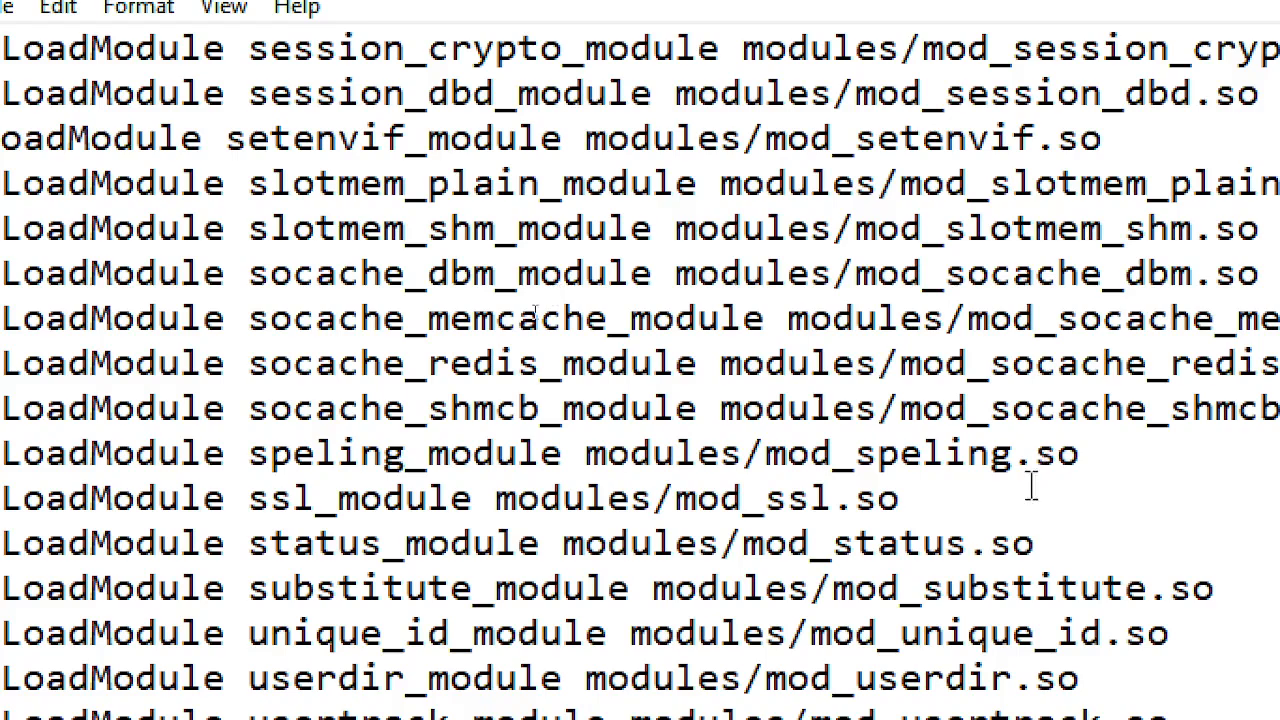
{"action": "scroll", "coordinate": [943, 543], "scroll_direction": "down", "scroll_amount": 3}
{"action": "scroll", "coordinate": [918, 541], "scroll_direction": "up", "scroll_amount": 2}
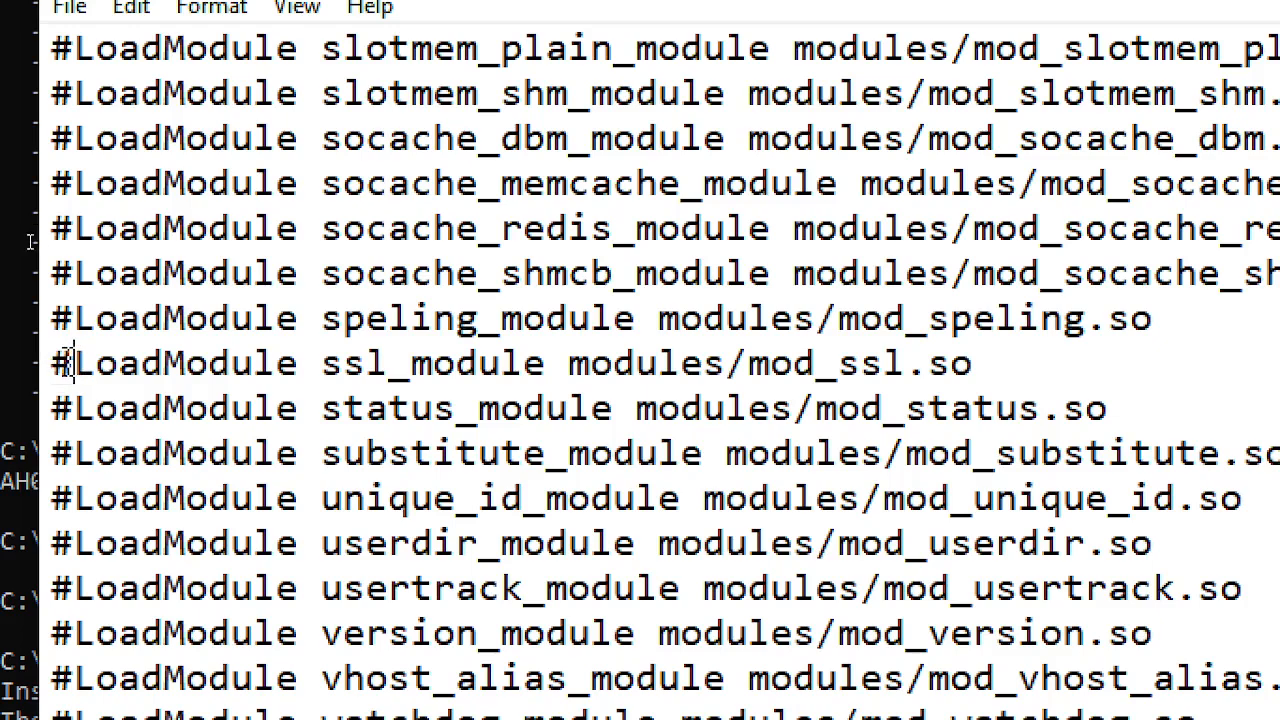
{"action": "left_click_drag", "start_coordinate": [75, 363], "coordinate": [50, 363]}
{"action": "left_click", "coordinate": [888, 362]}
{"action": "scroll", "coordinate": [60, 250], "scroll_direction": "down", "scroll_amount": 2}
{"action": "scroll", "coordinate": [62, 250], "scroll_direction": "down", "scroll_amount": 1}
{"action": "scroll", "coordinate": [62, 250], "scroll_direction": "up", "scroll_amount": 4}
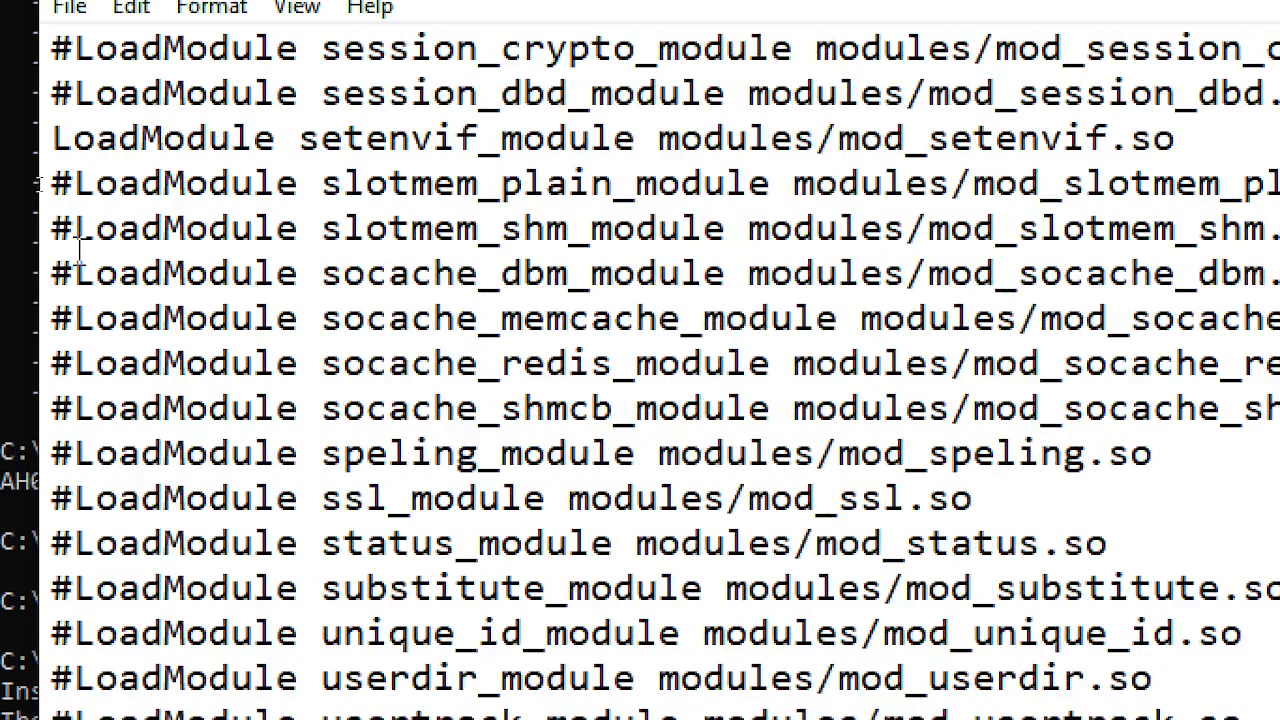
{"action": "scroll", "coordinate": [78, 240], "scroll_direction": "up", "scroll_amount": 1}
{"action": "scroll", "coordinate": [78, 240], "scroll_direction": "up", "scroll_amount": 2}
{"action": "scroll", "coordinate": [78, 250], "scroll_direction": "down", "scroll_amount": 1}
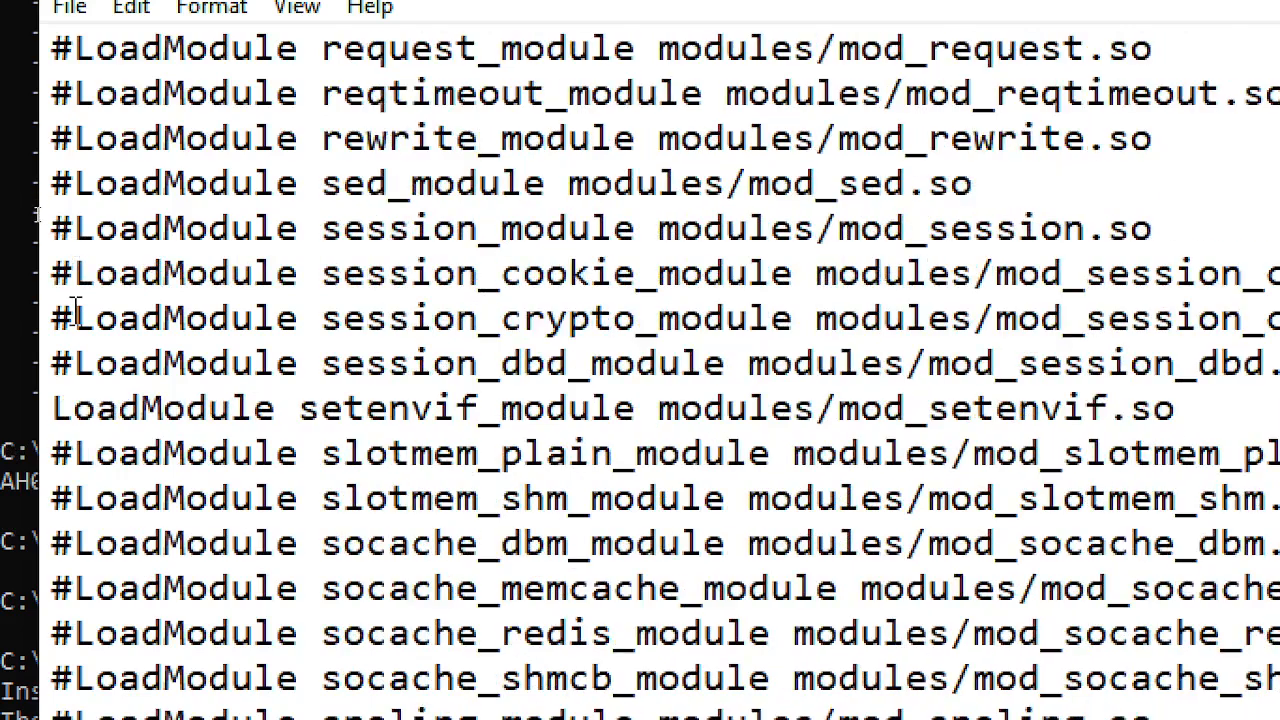
{"action": "scroll", "coordinate": [62, 372], "scroll_direction": "down", "scroll_amount": 4}
{"action": "scroll", "coordinate": [62, 374], "scroll_direction": "down", "scroll_amount": 3}
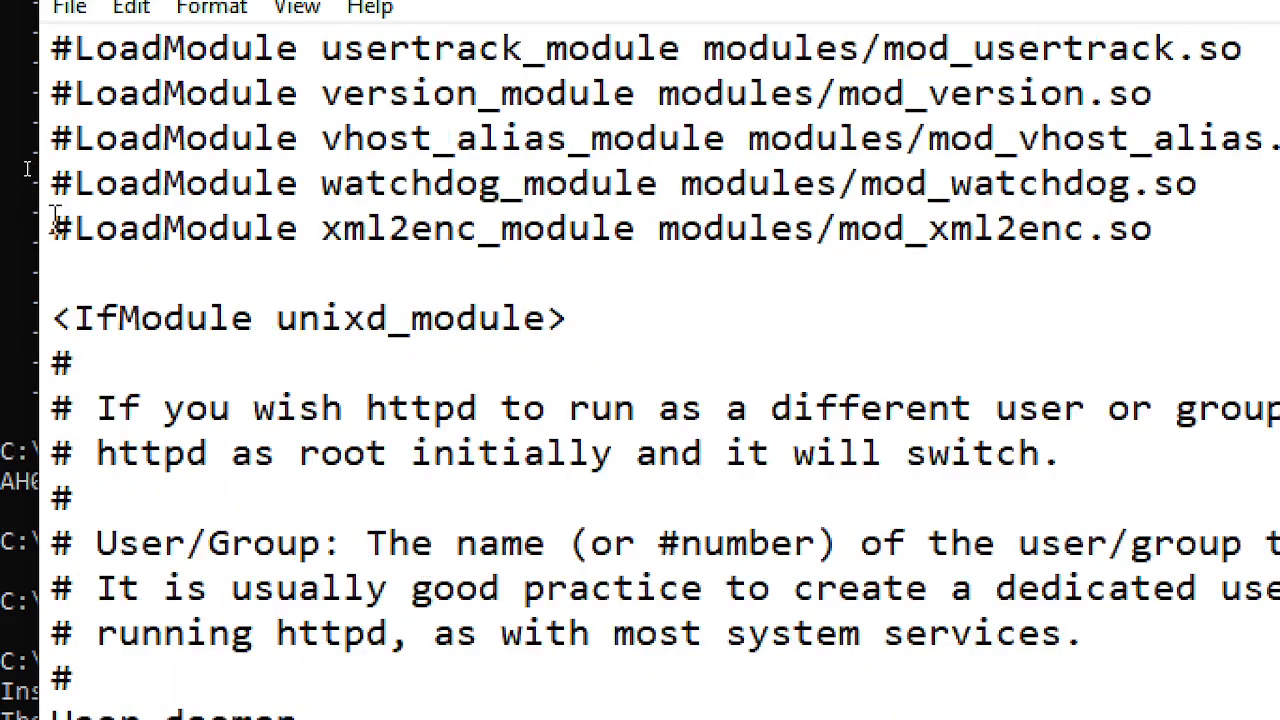
{"action": "scroll", "coordinate": [52, 285], "scroll_direction": "down", "scroll_amount": 2}
{"action": "scroll", "coordinate": [106, 335], "scroll_direction": "down", "scroll_amount": 2}
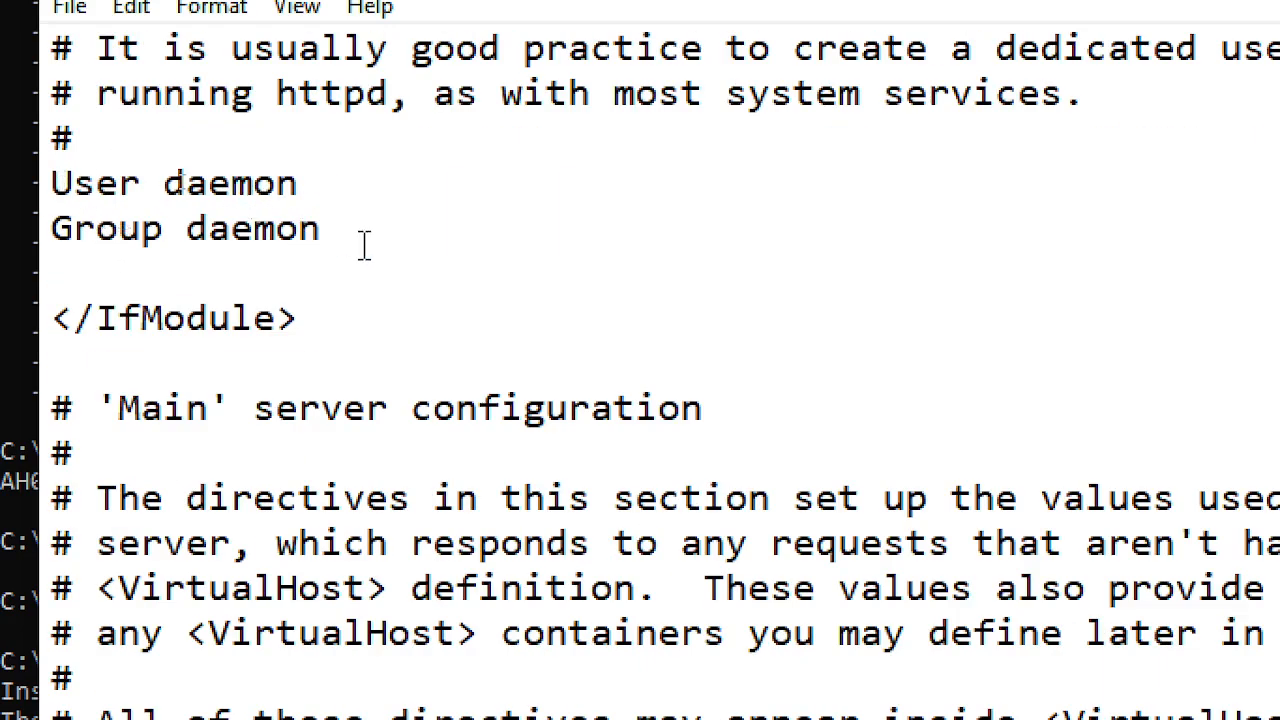
{"action": "scroll", "coordinate": [370, 248], "scroll_direction": "down", "scroll_amount": 4}
{"action": "scroll", "coordinate": [380, 248], "scroll_direction": "up", "scroll_amount": 4}
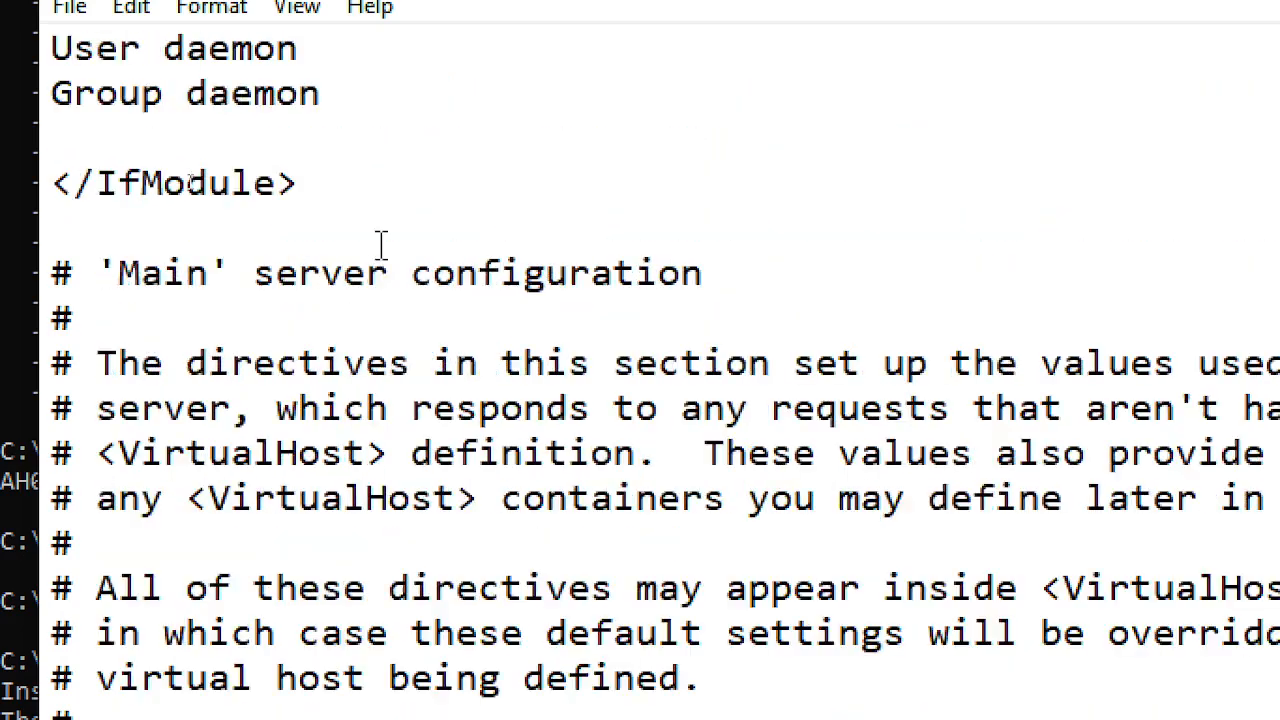
{"action": "scroll", "coordinate": [330, 362], "scroll_direction": "down", "scroll_amount": 7}
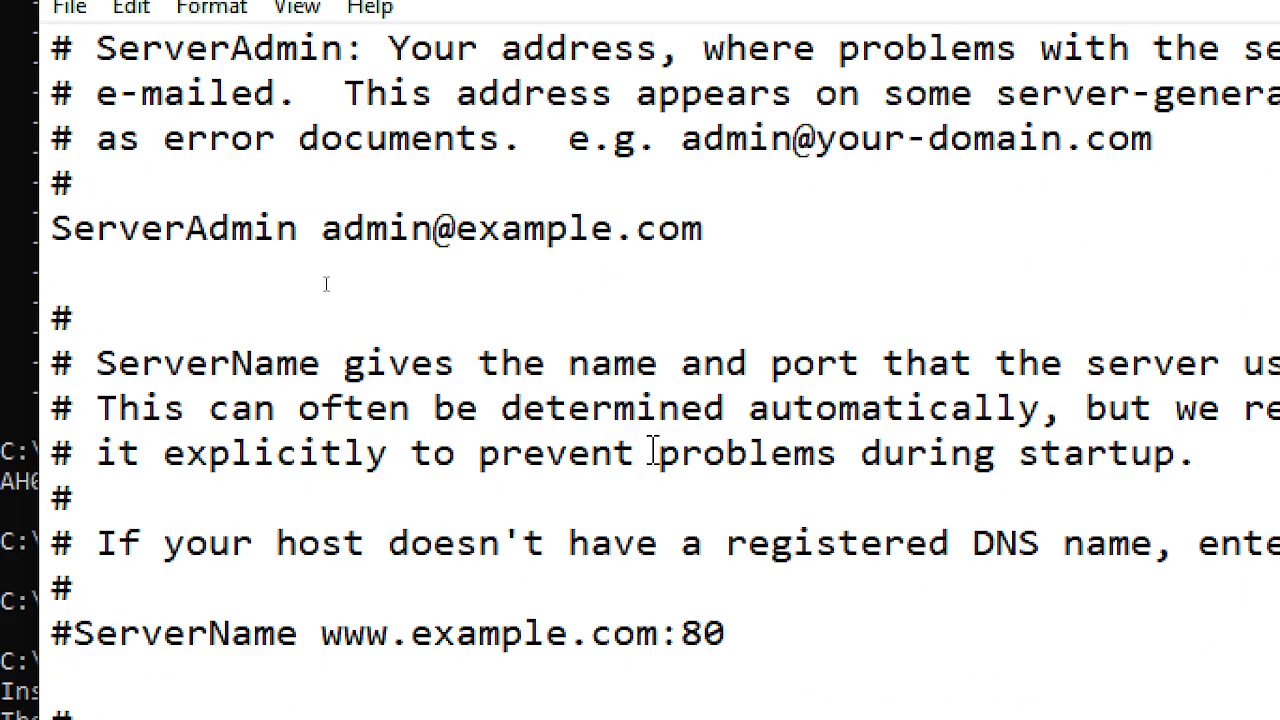
{"action": "scroll", "coordinate": [652, 452], "scroll_direction": "down", "scroll_amount": 4}
{"action": "scroll", "coordinate": [652, 450], "scroll_direction": "up", "scroll_amount": 1}
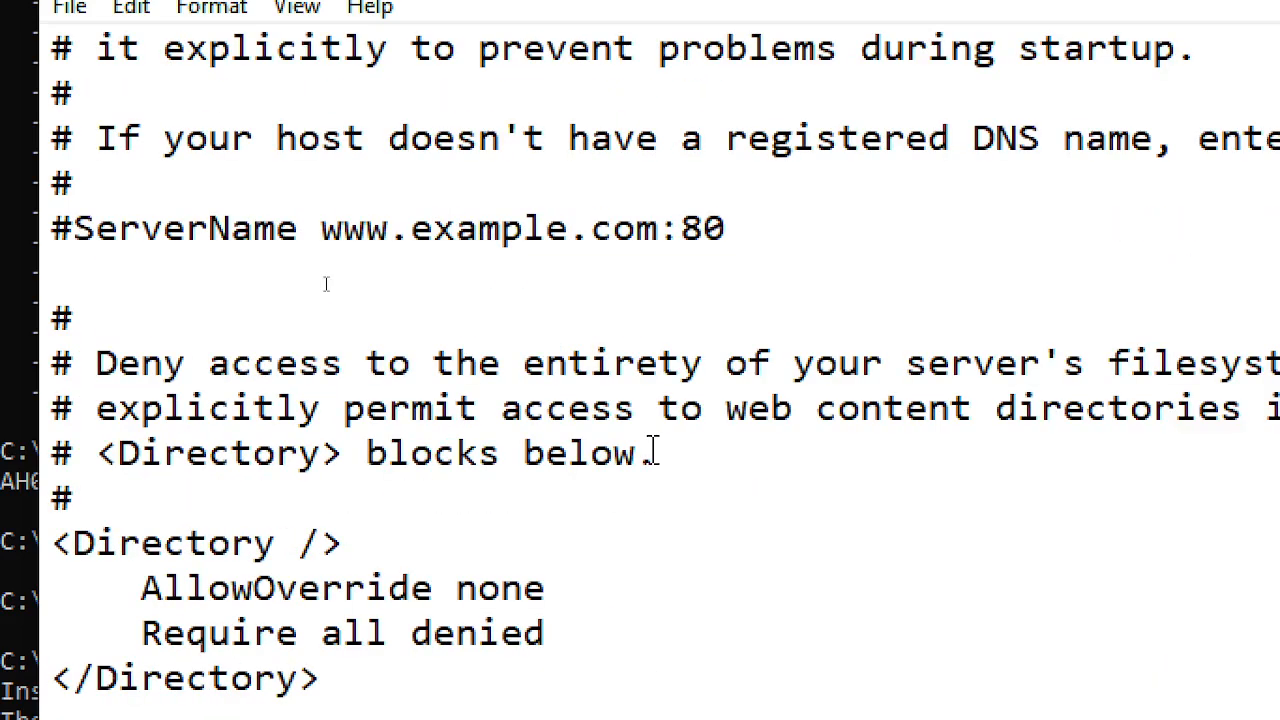
{"action": "left_click", "coordinate": [116, 276]}
{"action": "type", "text": "ServerName"}
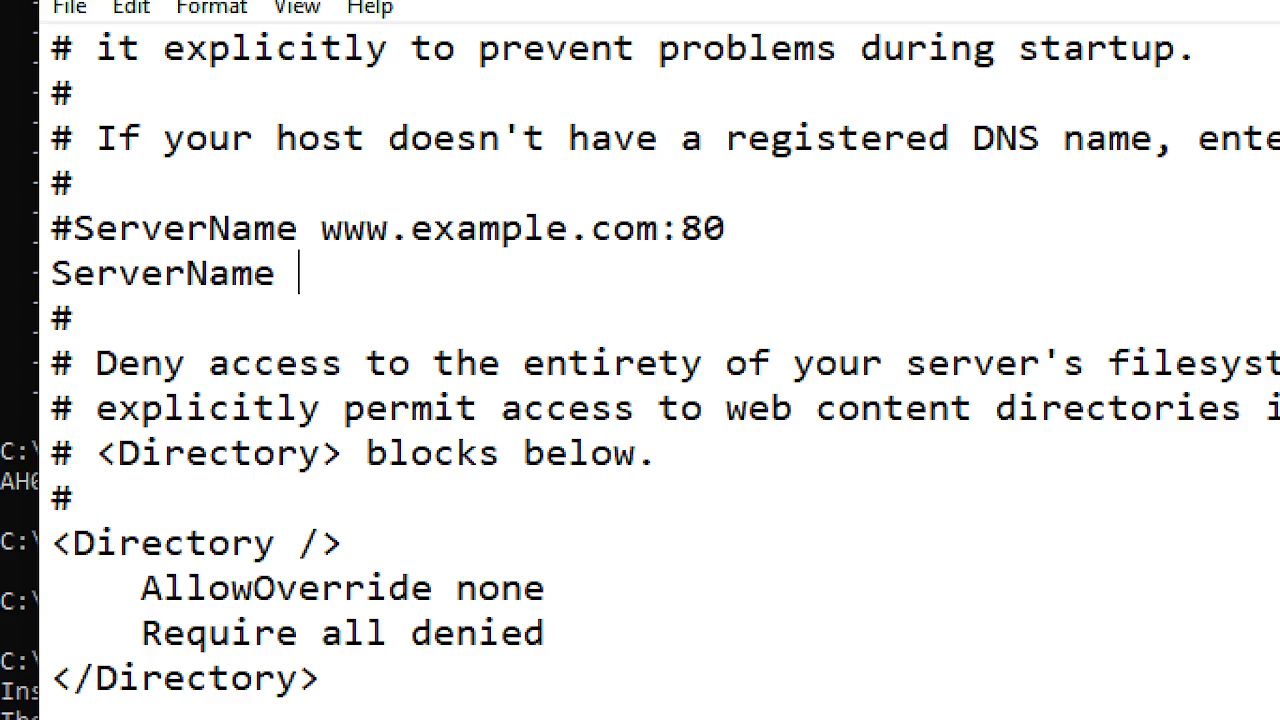
{"action": "type", "text": " www."}
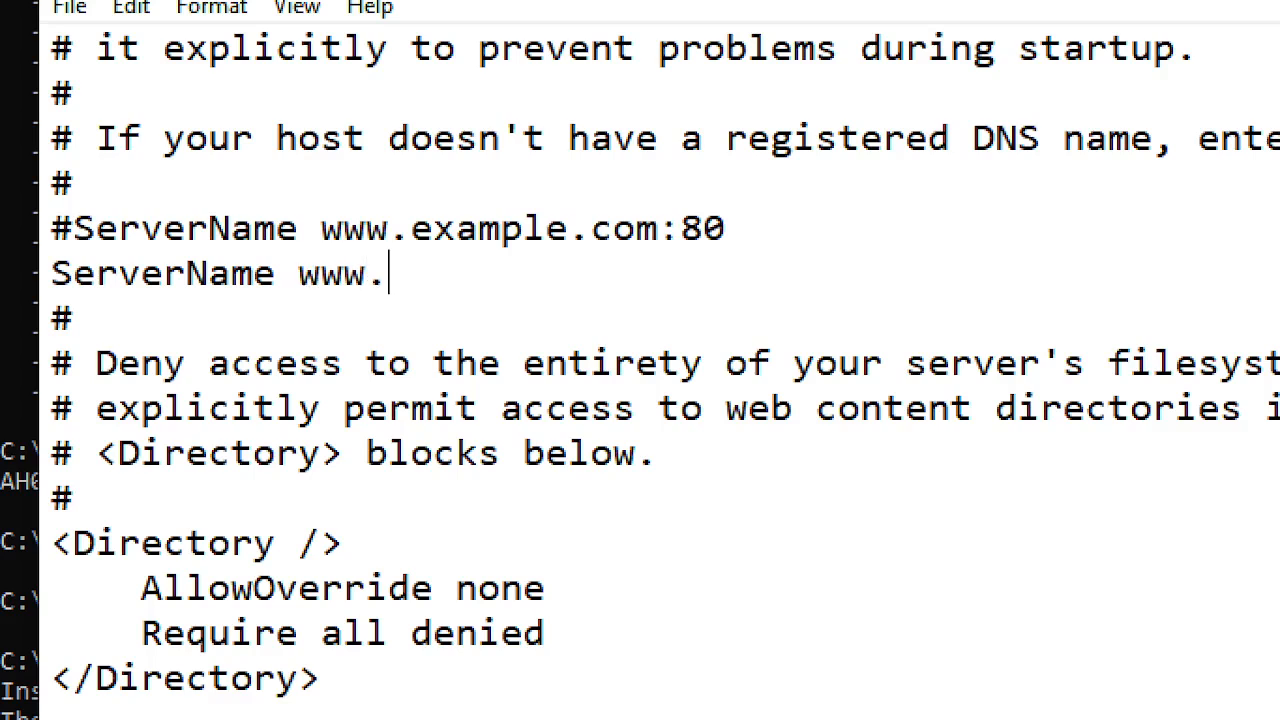
{"action": "type", "text": "tea"}
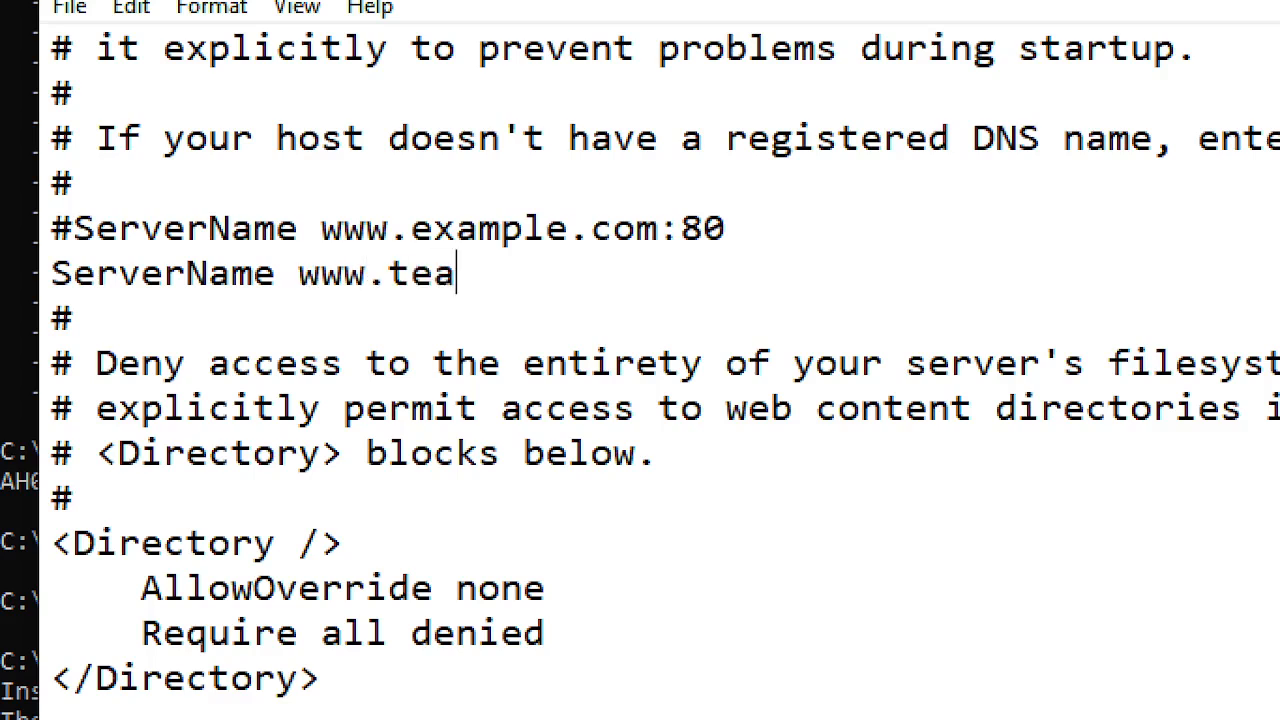
{"action": "type", "text": "your"}
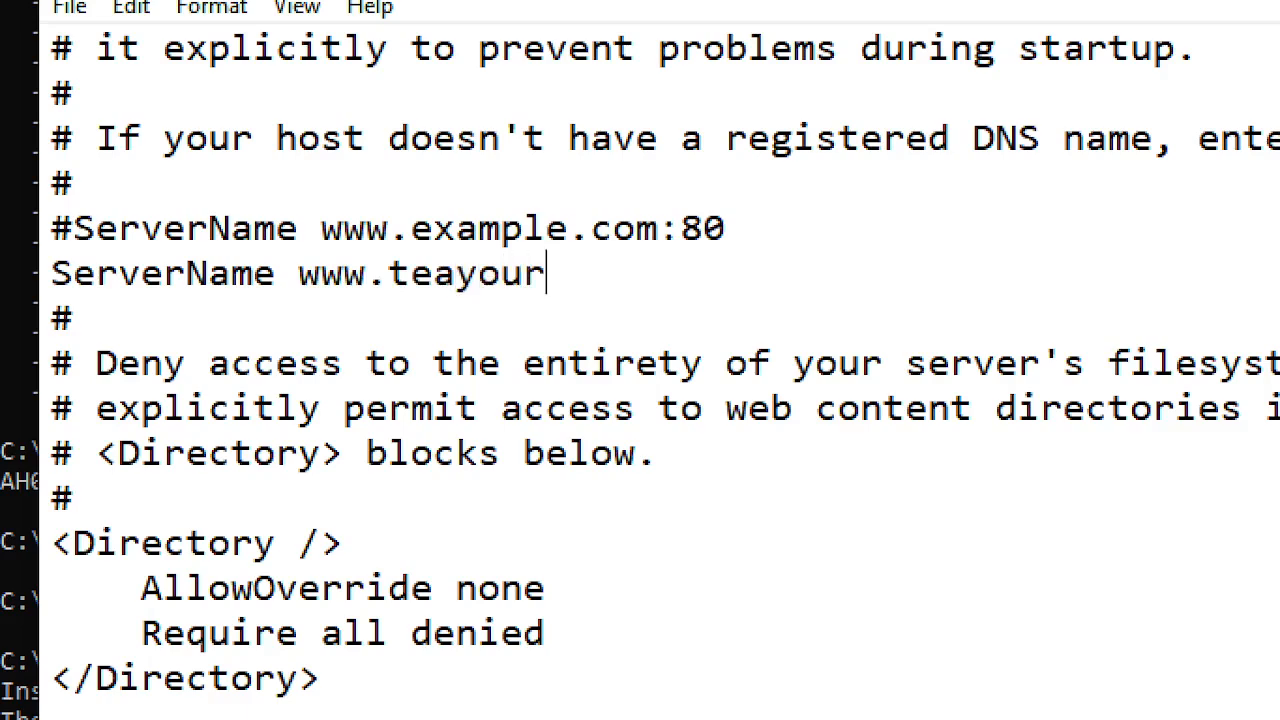
{"action": "type", "text": "self.o"}
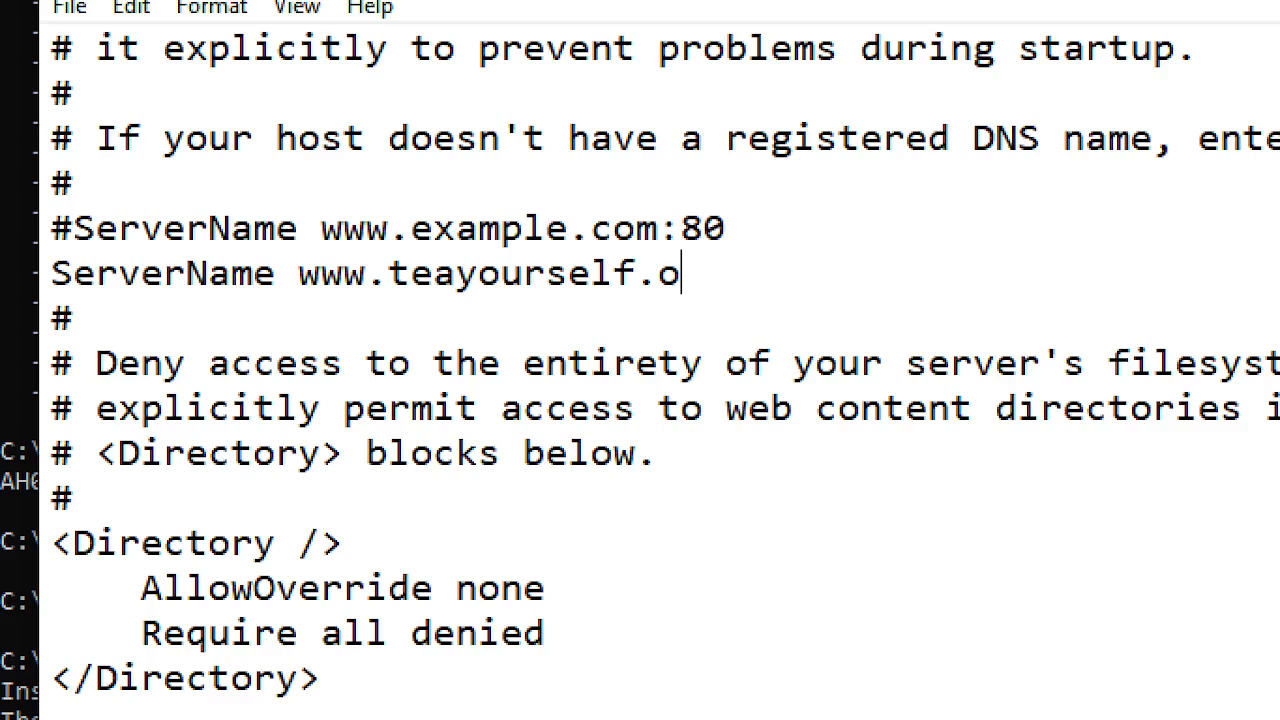
{"action": "key", "text": "BackSpace"}
{"action": "type", "text": "com"}
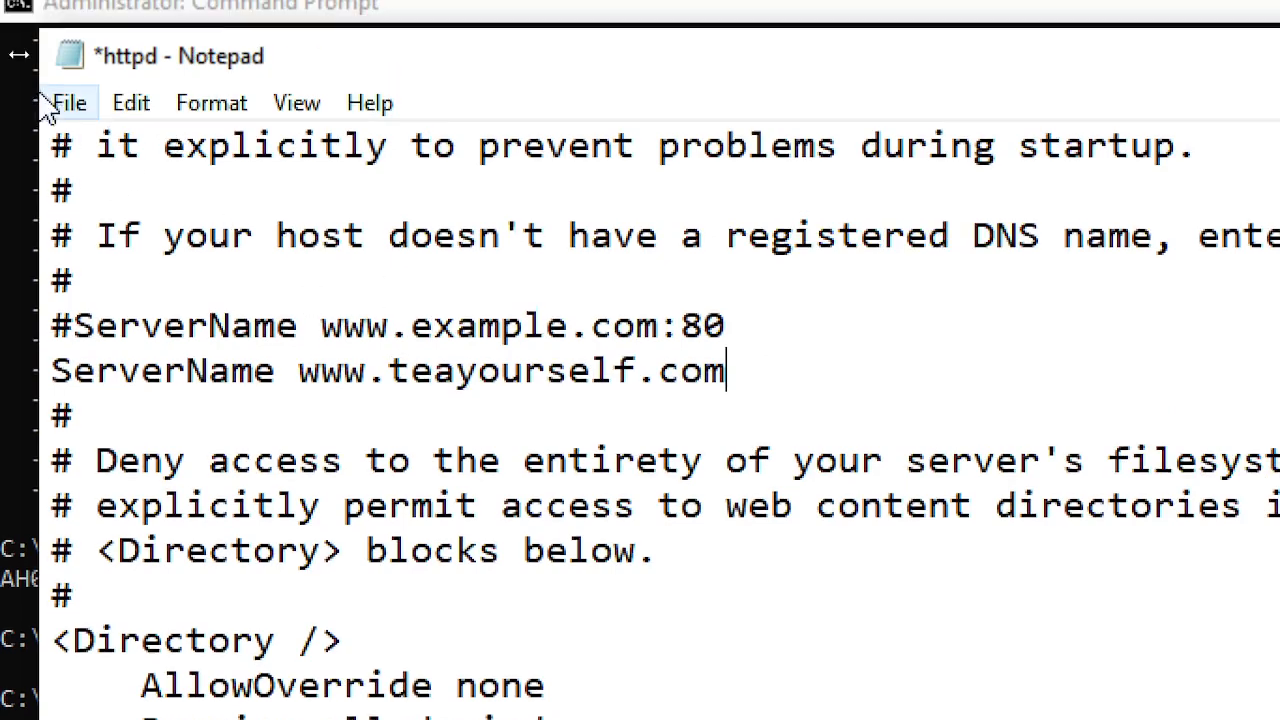
{"action": "left_click", "coordinate": [62, 76]}
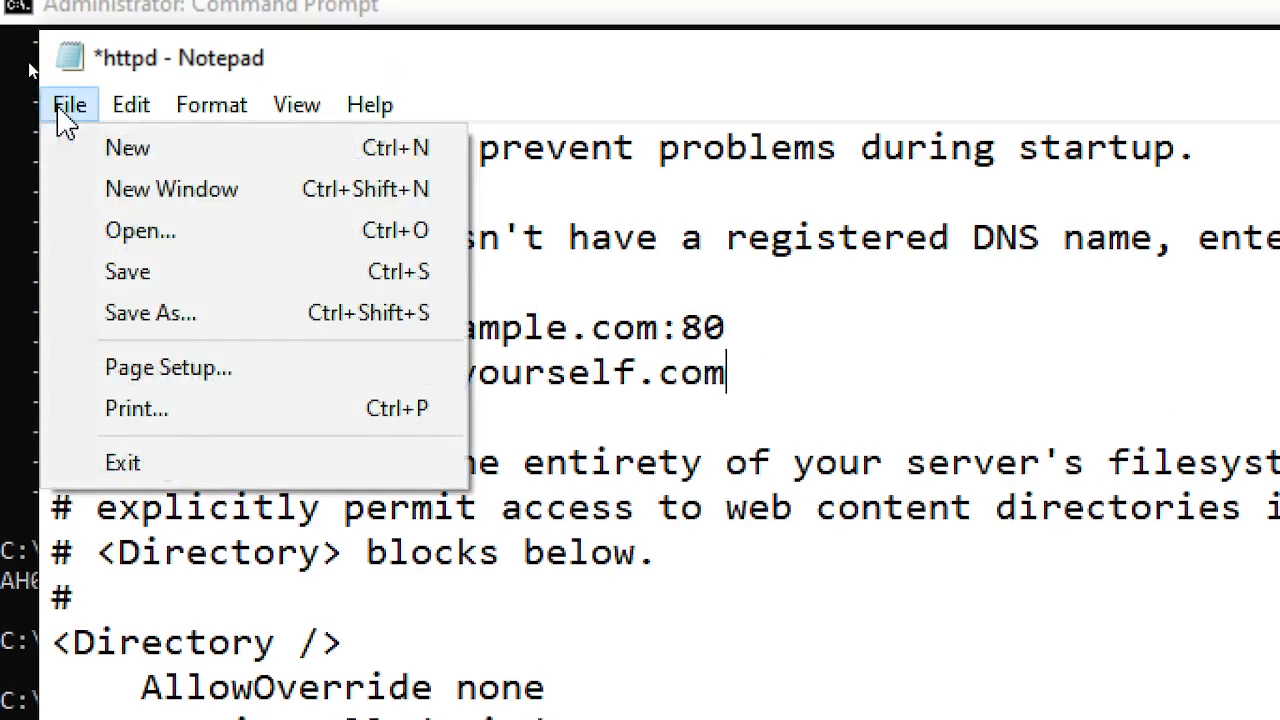
{"action": "left_click", "coordinate": [184, 272]}
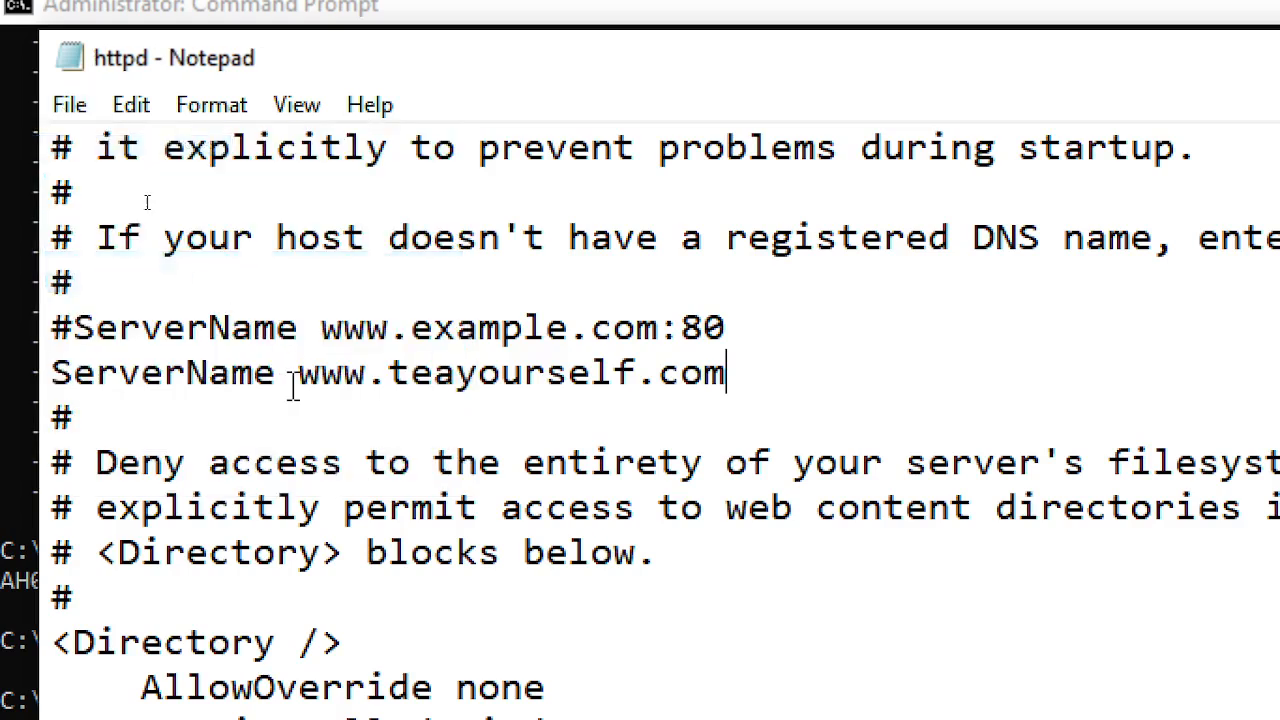
{"action": "left_click_drag", "start_coordinate": [298, 372], "coordinate": [737, 363]}
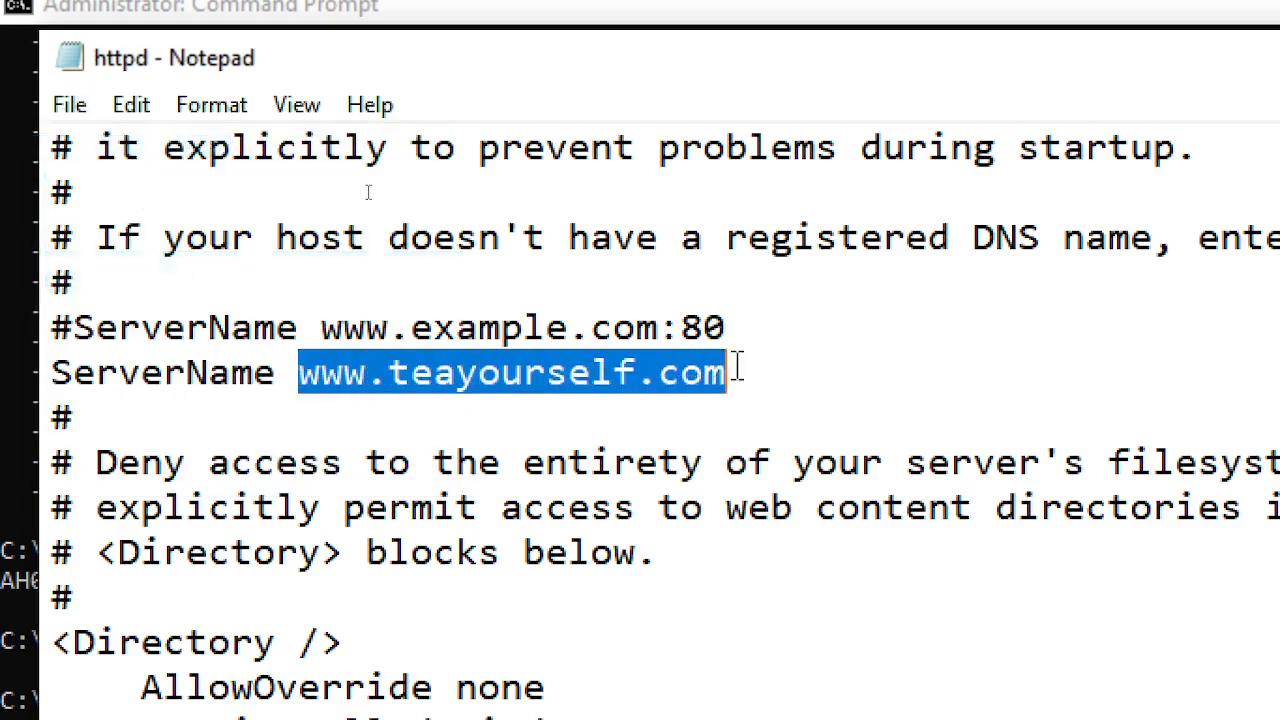
{"action": "right_click", "coordinate": [530, 396]}
{"action": "left_click", "coordinate": [592, 510]}
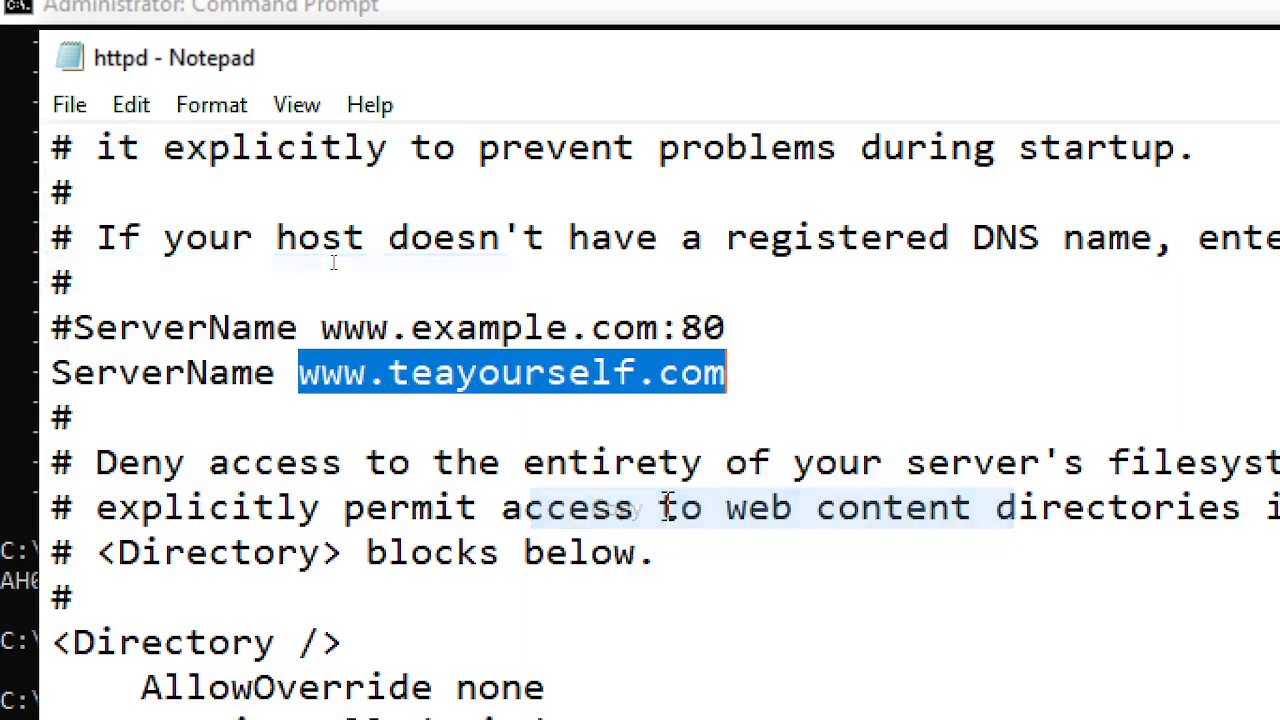
{"action": "left_click", "coordinate": [80, 104]}
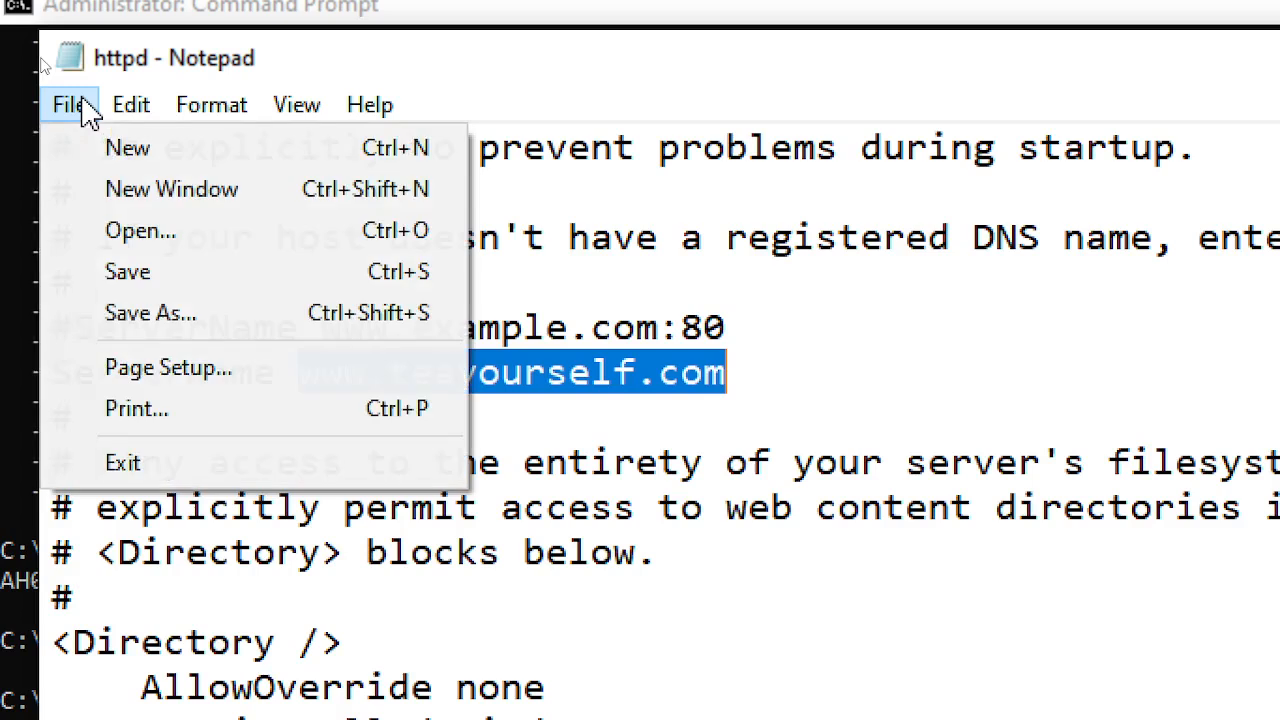
{"action": "left_click", "coordinate": [190, 285]}
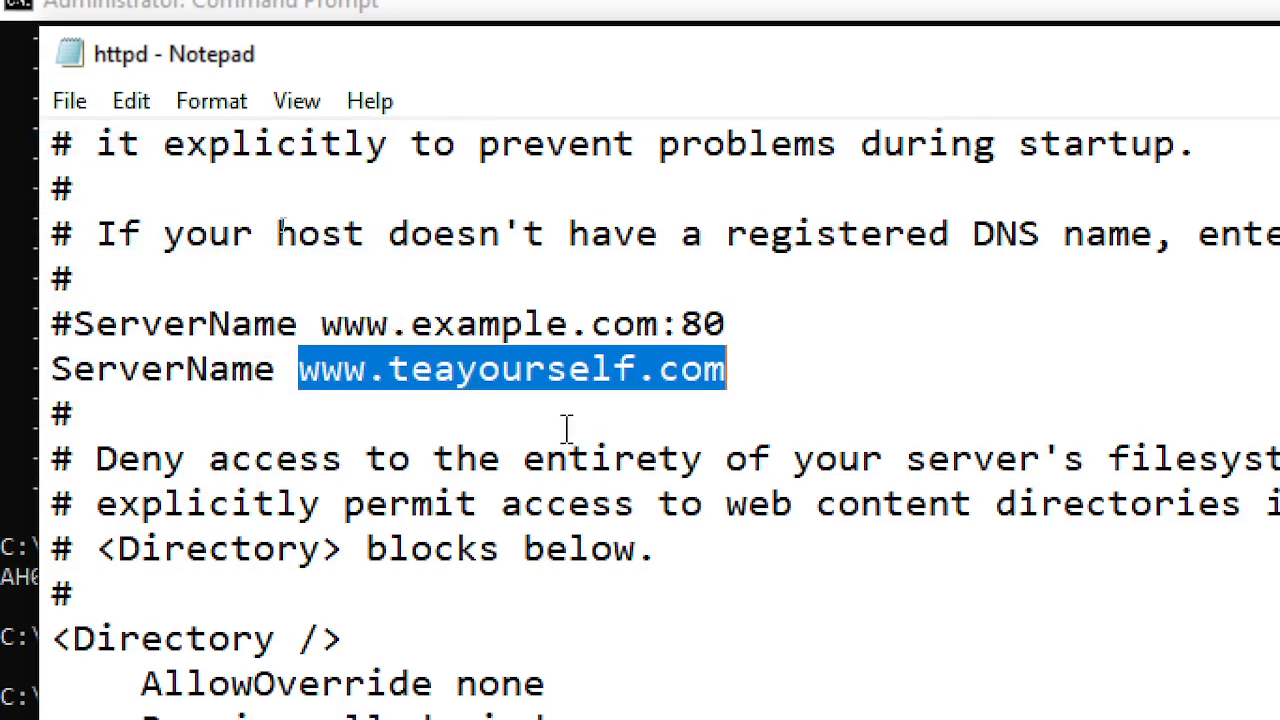
{"action": "right_click", "coordinate": [541, 372]}
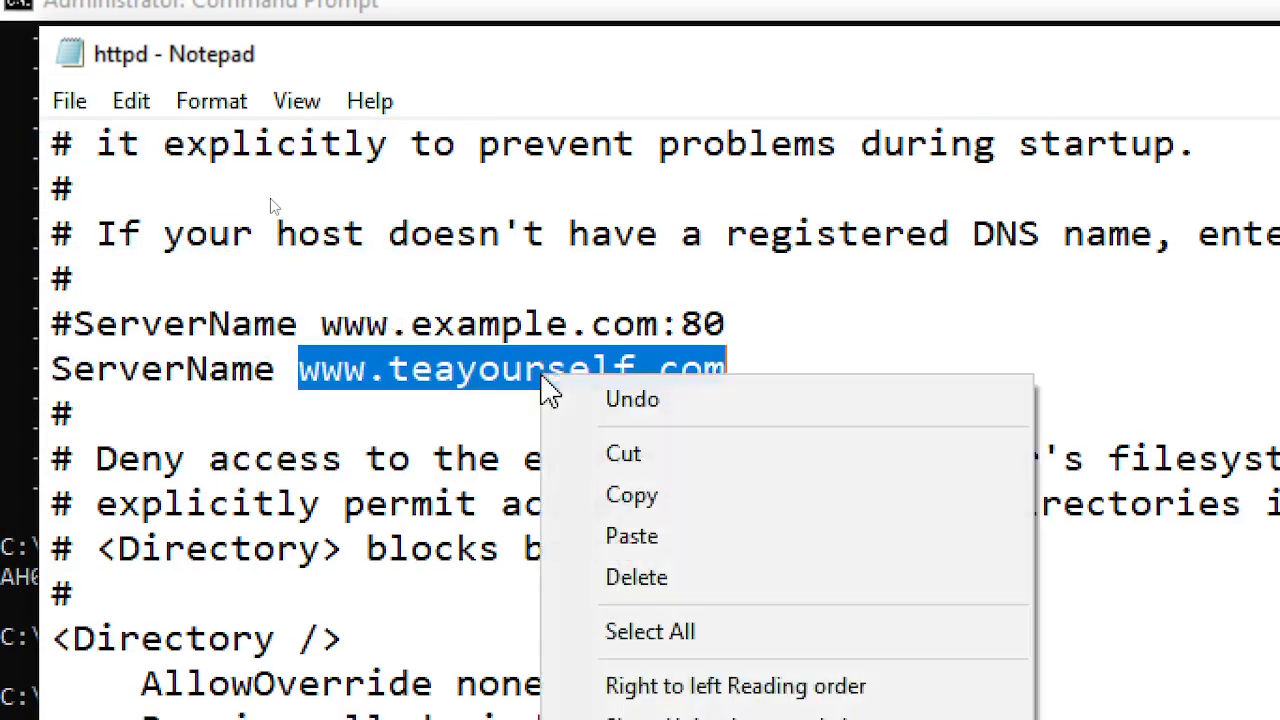
{"action": "left_click", "coordinate": [655, 495]}
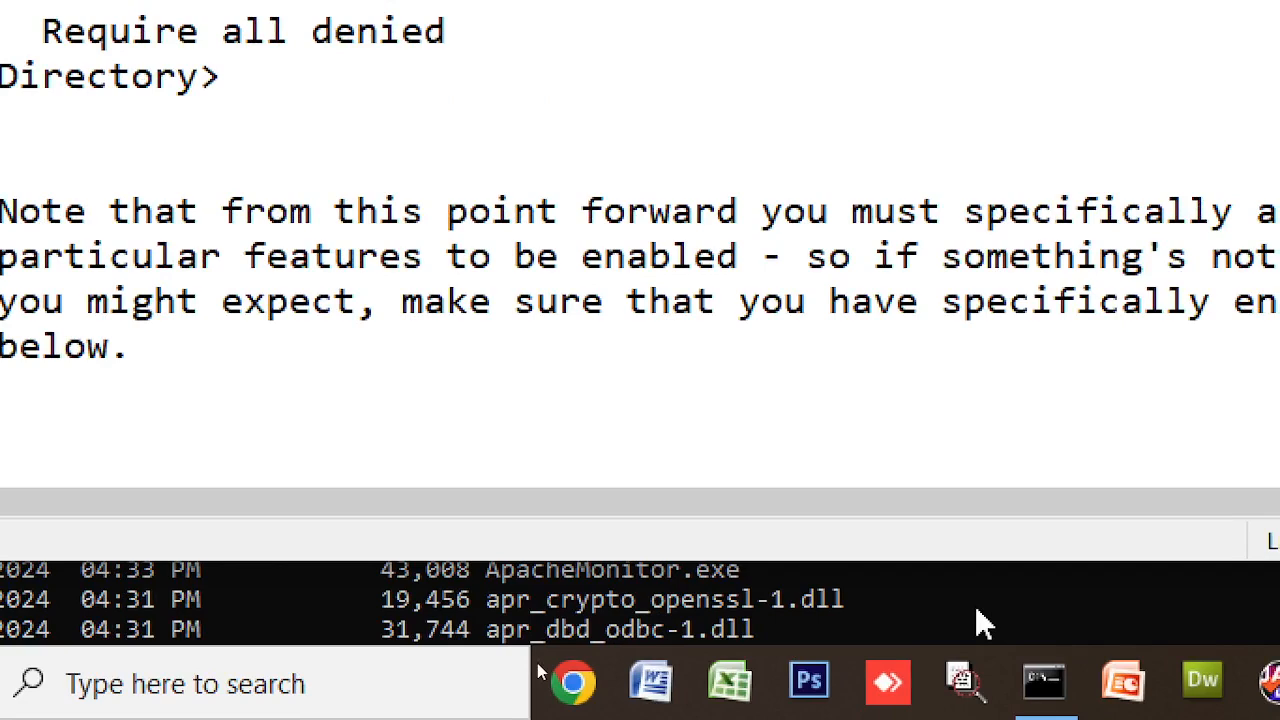
- Bring Command Prompt to the front after briefly switching back to httpd
{"action": "mouse_move", "coordinate": [1036, 700]}
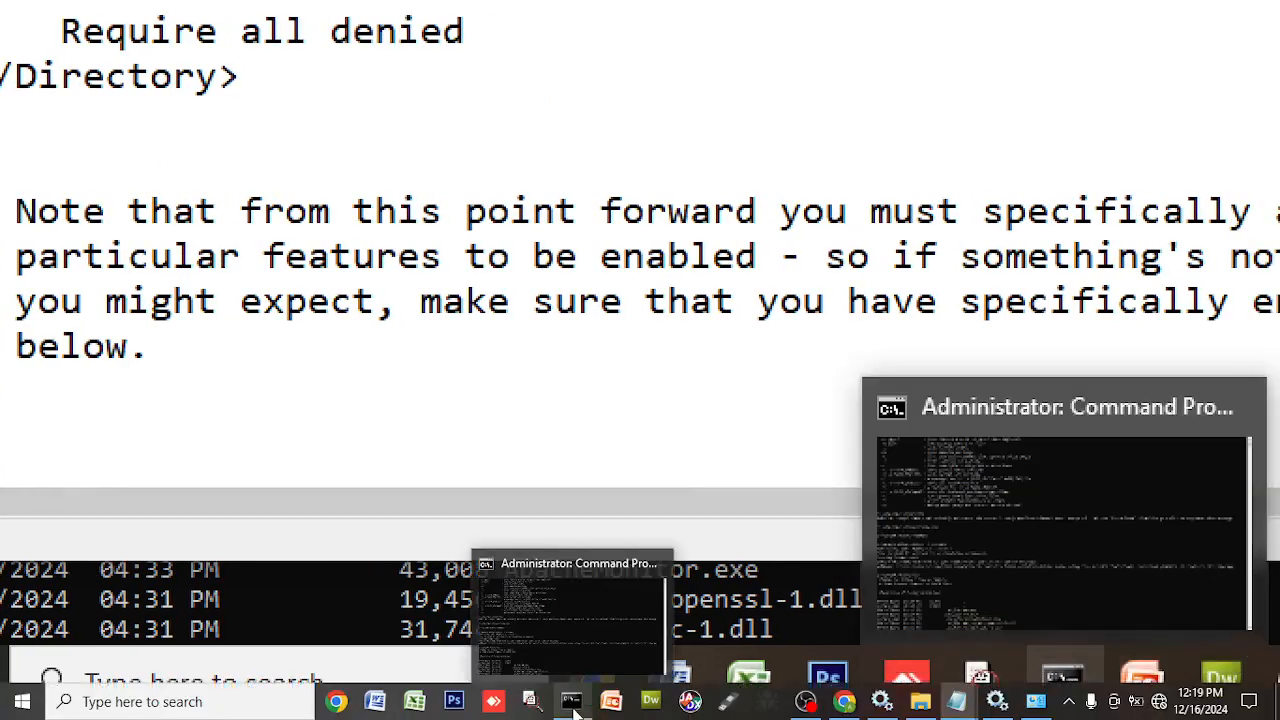
{"action": "left_click", "coordinate": [573, 711]}
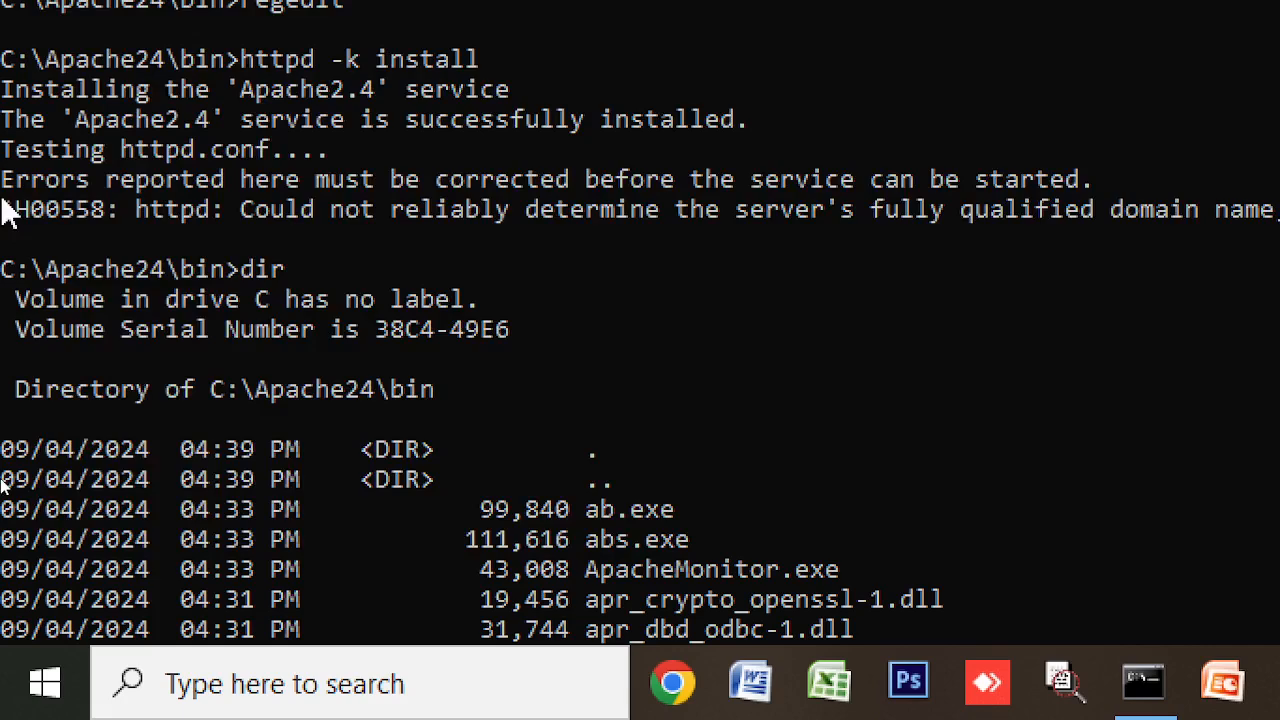
{"action": "key", "text": "alt+Tab"}
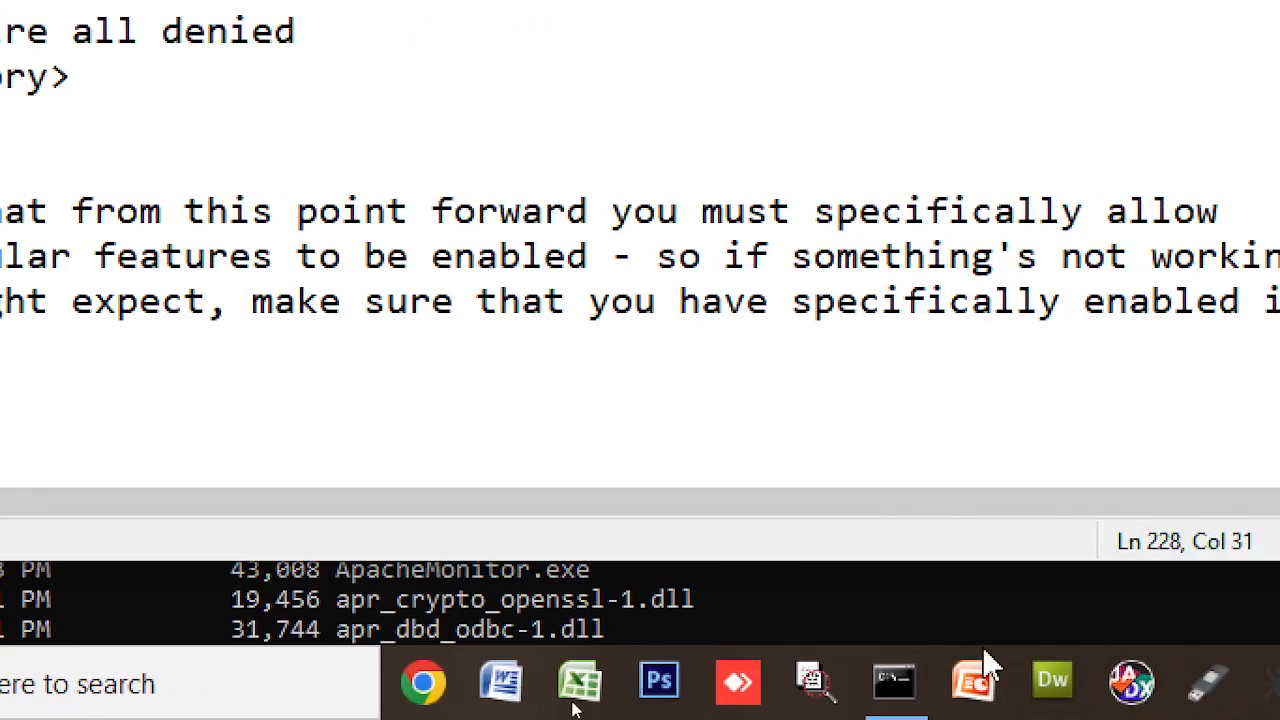
{"action": "left_click", "coordinate": [894, 682]}
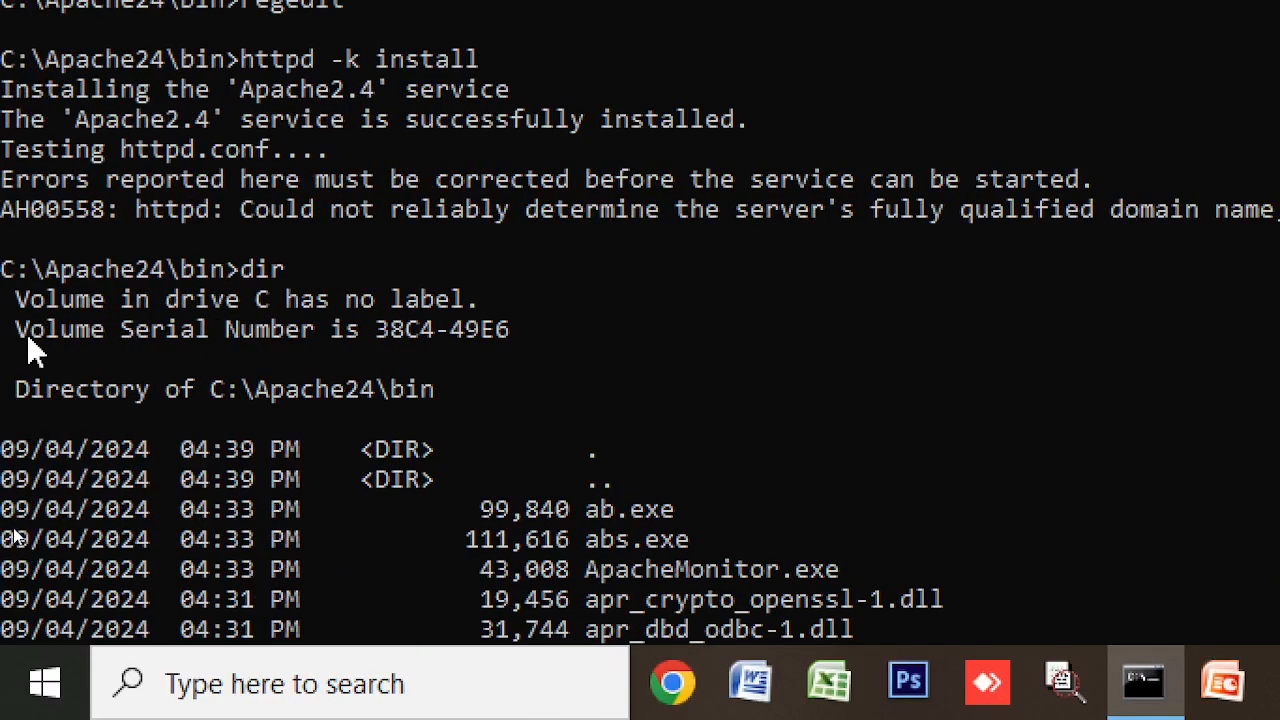
{"action": "scroll", "coordinate": [35, 350], "scroll_direction": "down", "scroll_amount": 20}
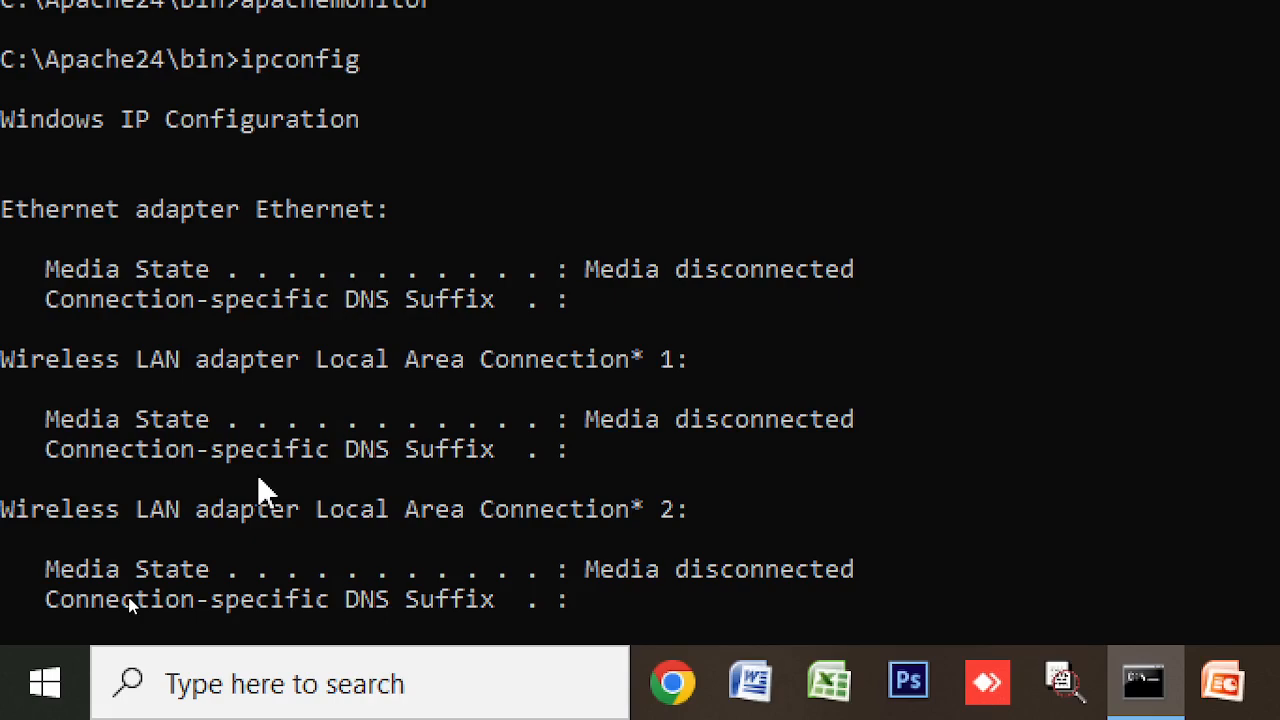
{"action": "scroll", "coordinate": [258, 480], "scroll_direction": "down", "scroll_amount": 13}
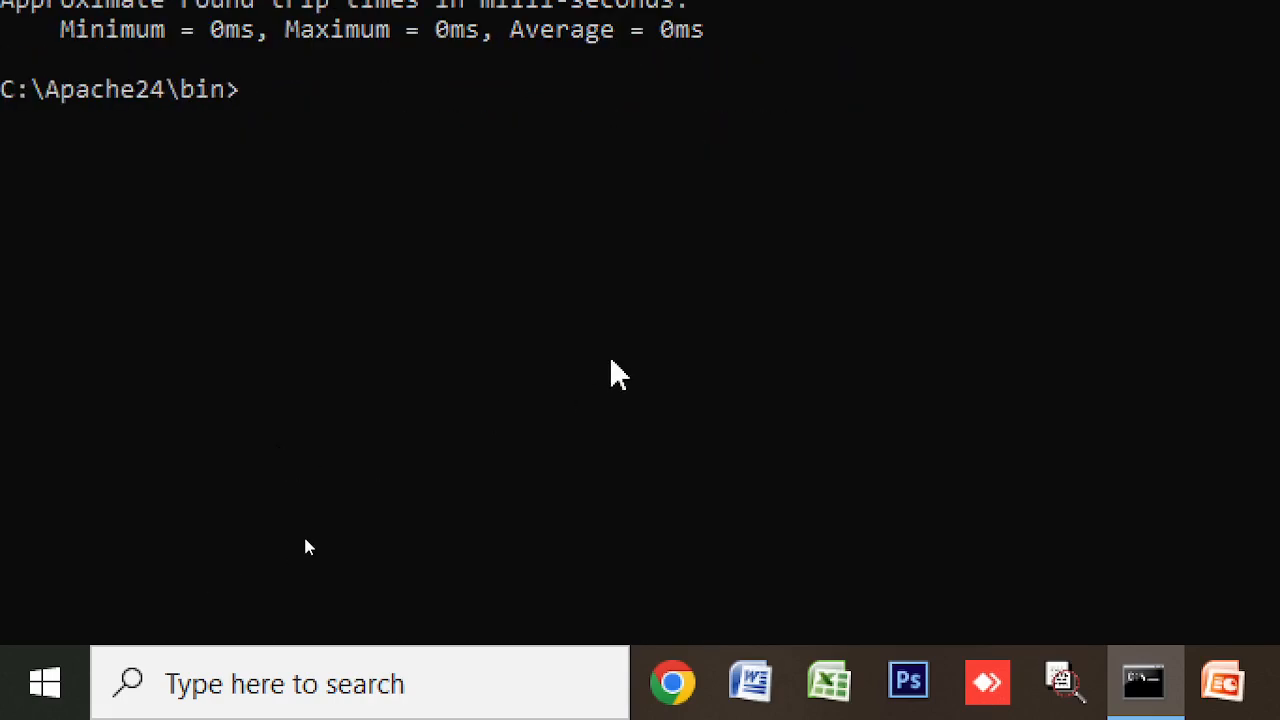
- Change to C:\Windows\System32 with cd\ and cd windows\system32
{"action": "type", "text": "cd\\"}
{"action": "key", "text": "Return"}
{"action": "type", "text": "c"}
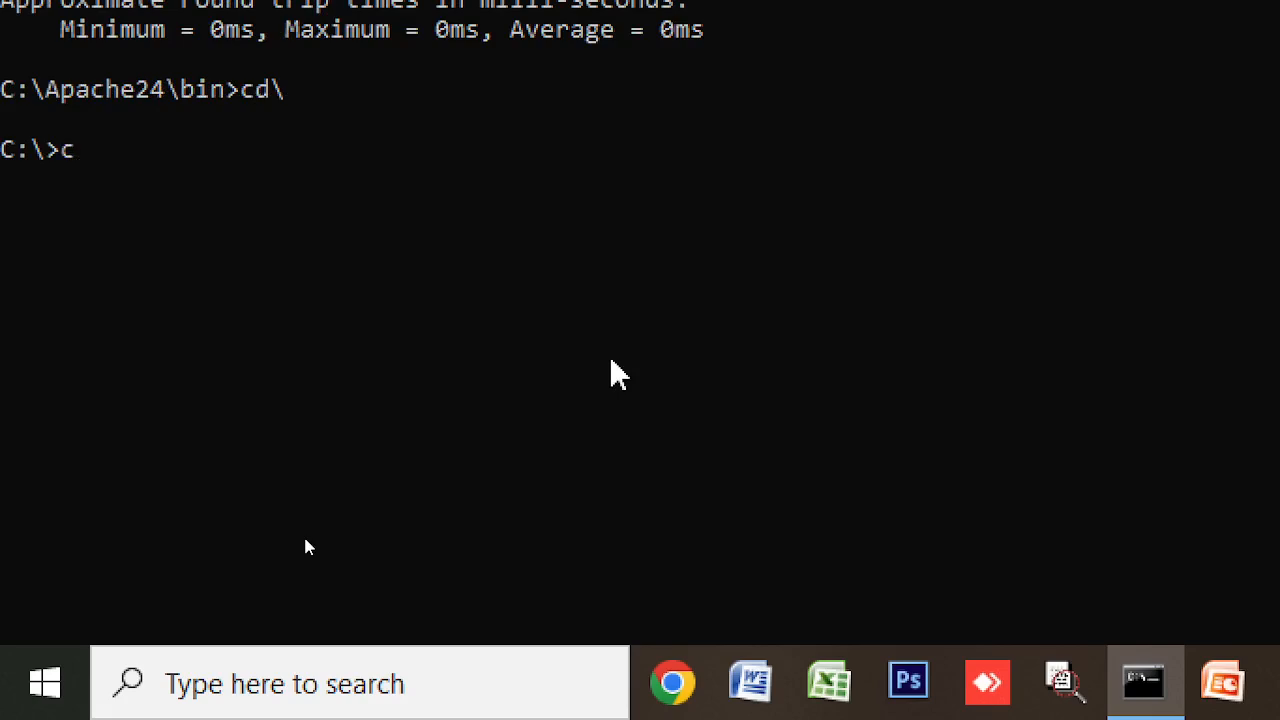
{"action": "type", "text": "d windows\\systm"}
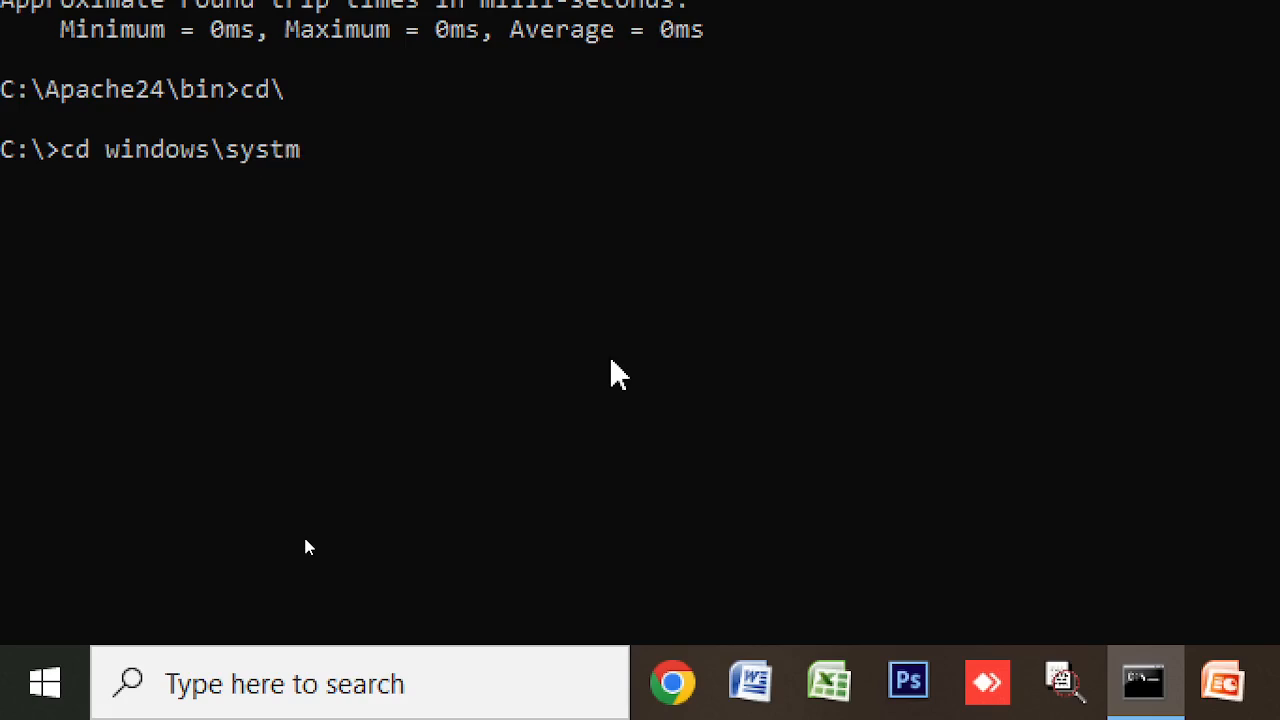
{"action": "key", "text": "BackSpace"}
{"action": "type", "text": "em32"}
{"action": "key", "text": "Return"}
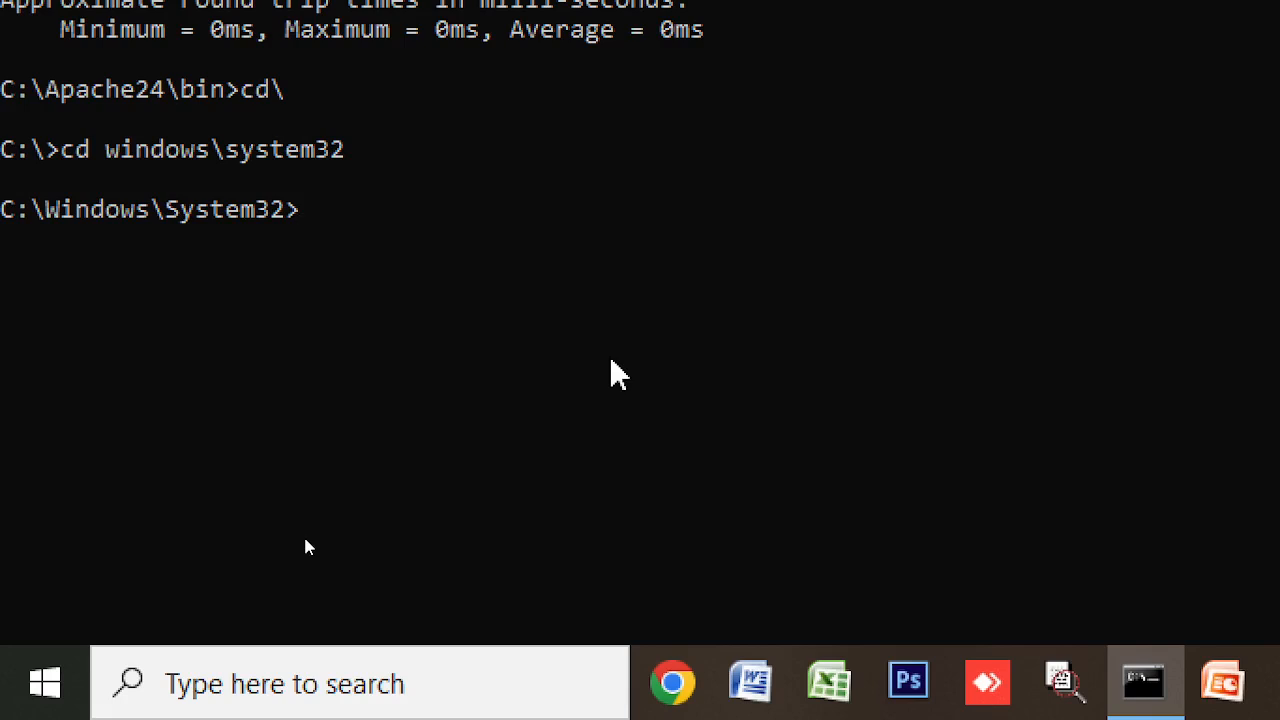
- Try entering the driver folder, then display the dir /? help
{"action": "type", "text": "dir"}
{"action": "key", "text": "BackSpace"}
{"action": "key", "text": "BackSpace"}
{"action": "key", "text": "BackSpace"}
{"action": "type", "text": "cdd"}
{"action": "key", "text": "BackSpace"}
{"action": "type", "text": "driver"}
{"action": "key", "text": "Return"}
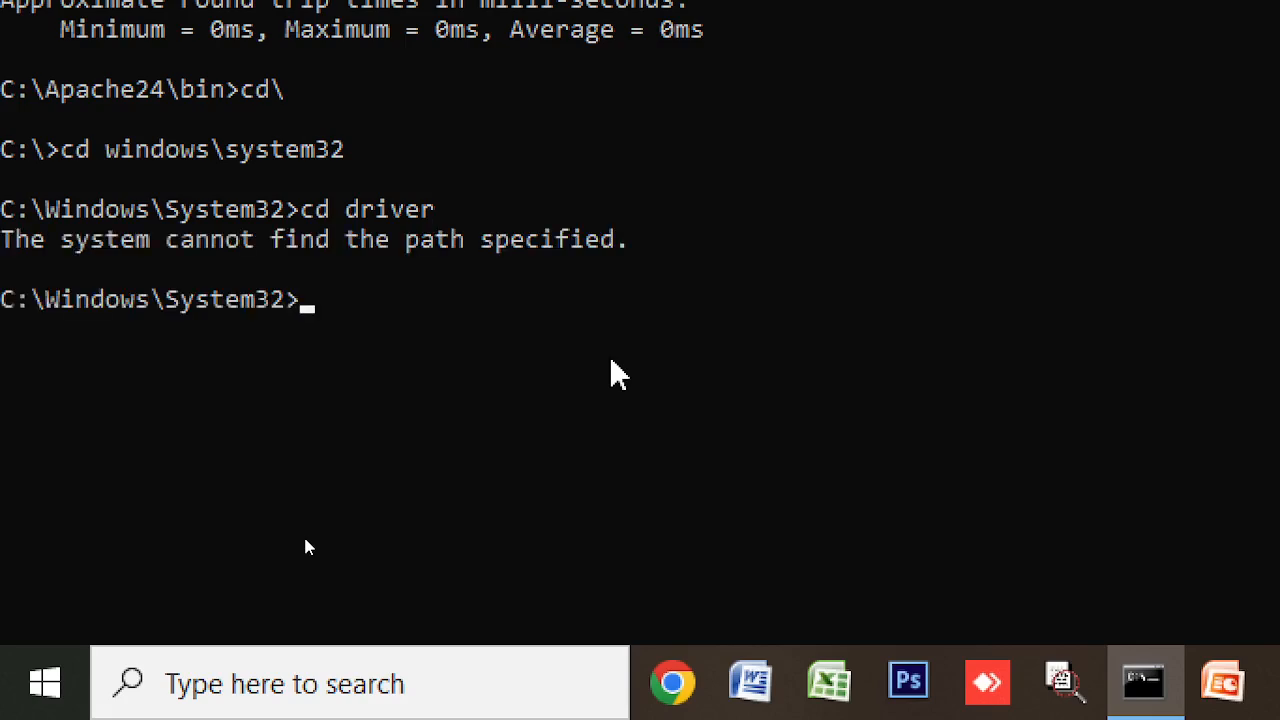
{"action": "type", "text": "dire"}
{"action": "key", "text": "BackSpace"}
{"action": "type", "text": "/?"}
{"action": "key", "text": "Return"}
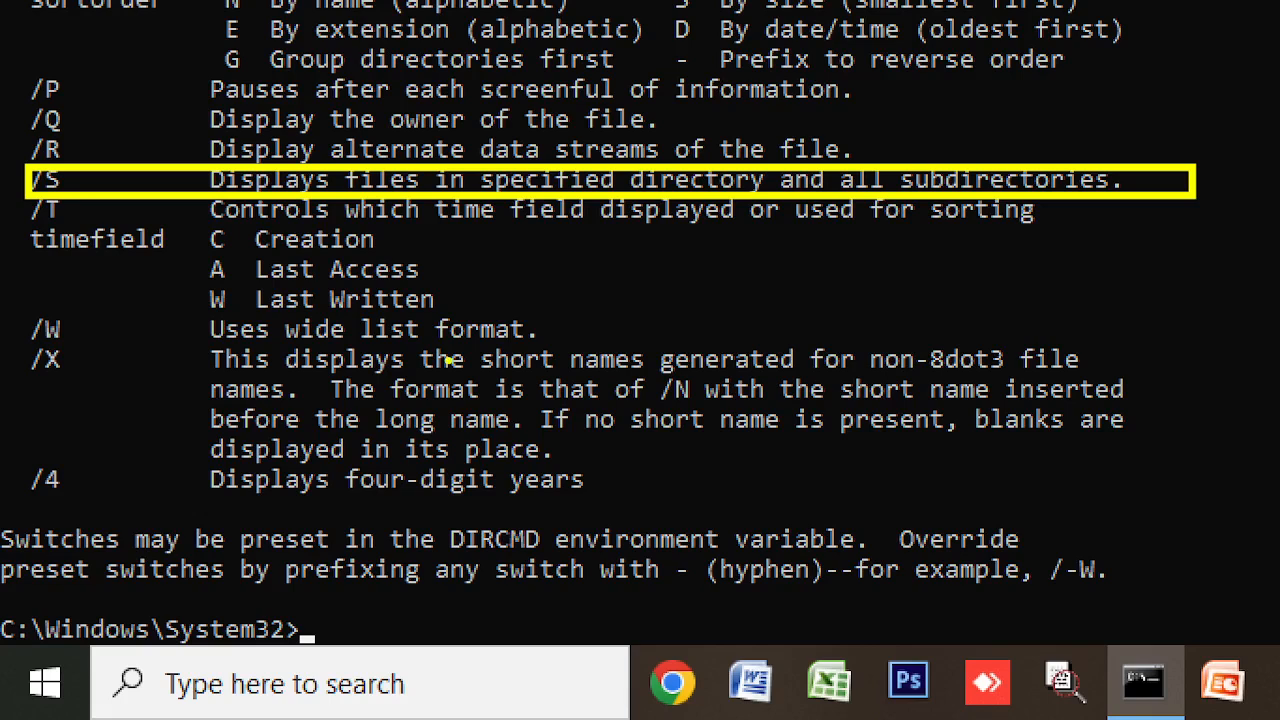
- Run dir host* /s to locate the hosts file under drivers\etc
{"action": "type", "text": "dir "}
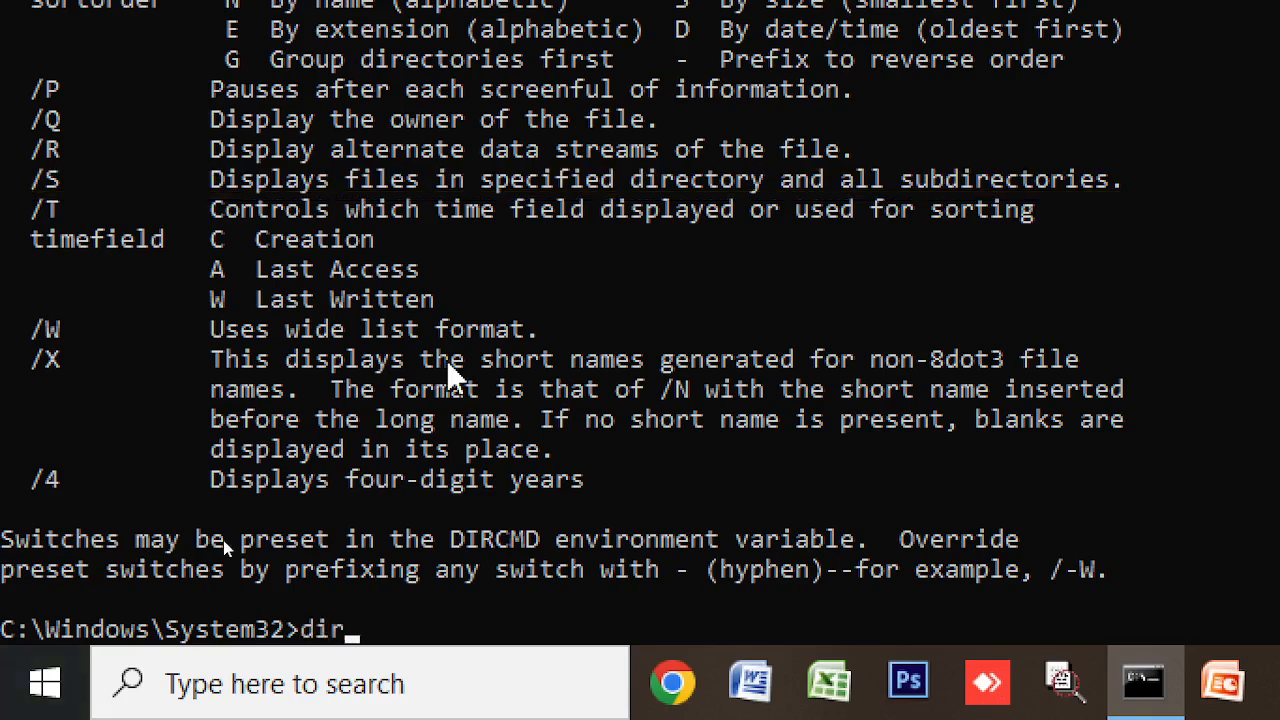
{"action": "type", "text": "host*"}
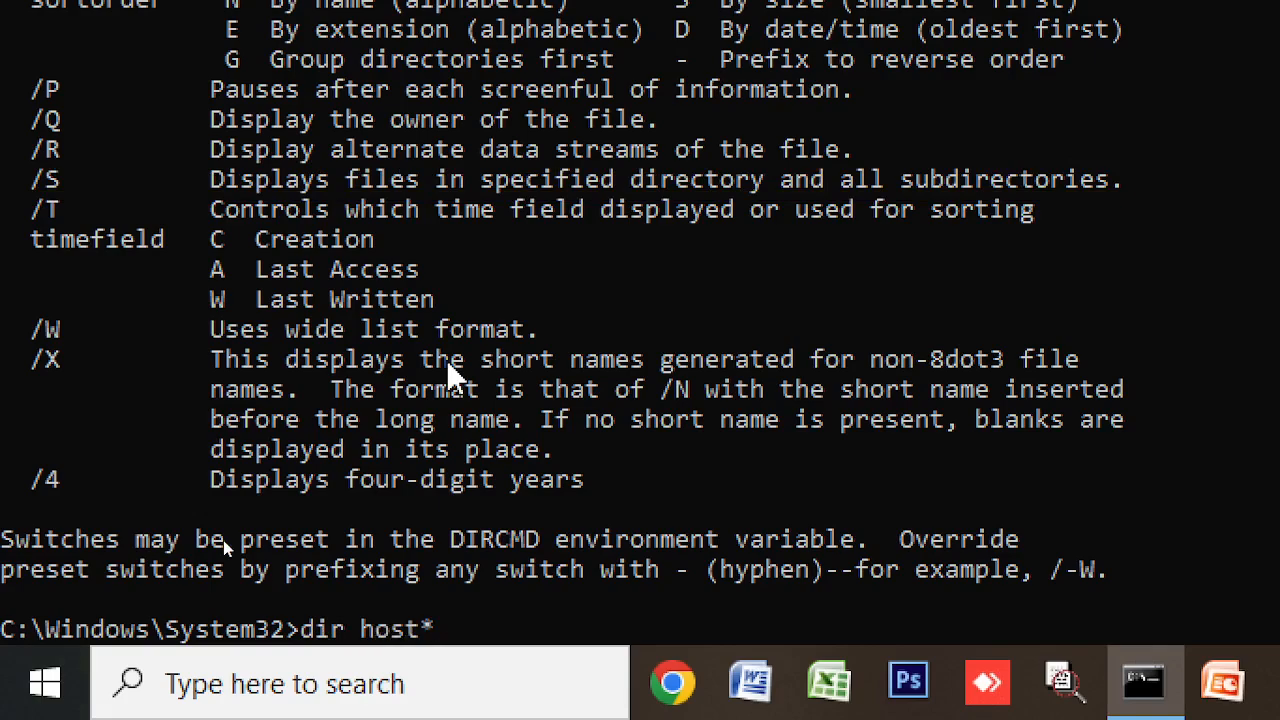
{"action": "type", "text": " /s"}
{"action": "key", "text": "Return"}
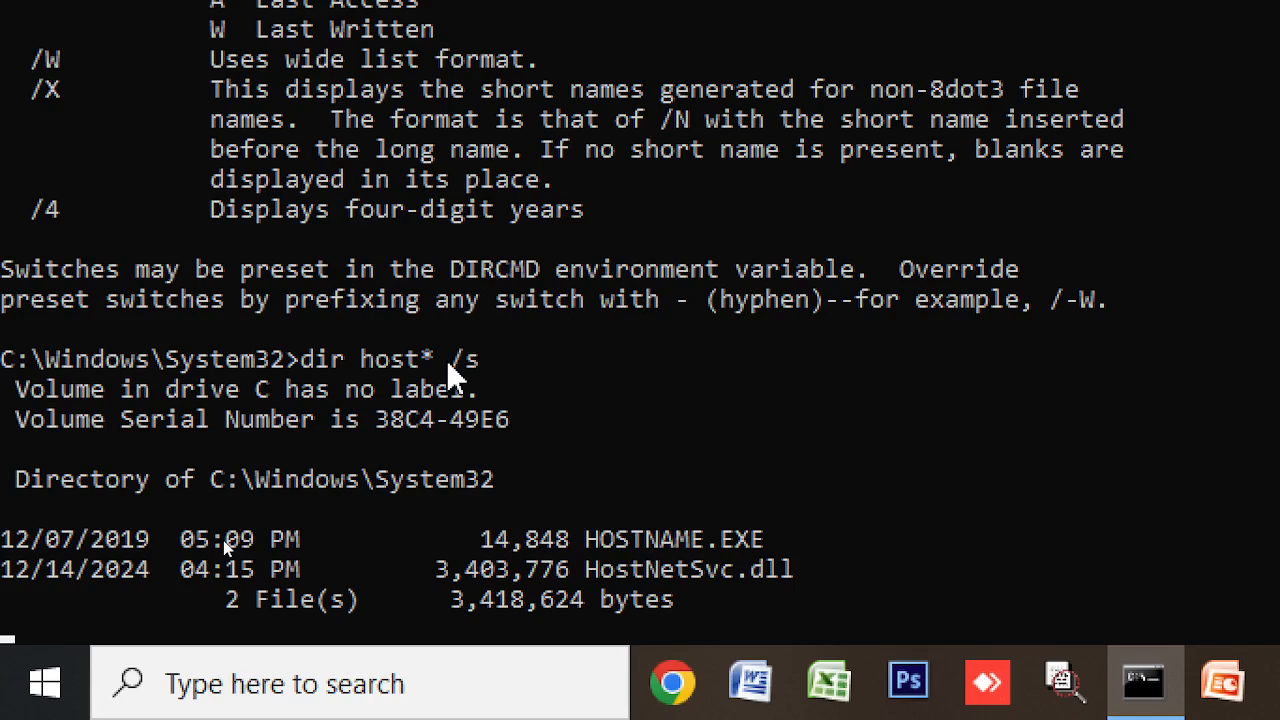
{"action": "scroll", "coordinate": [511, 504], "scroll_direction": "down", "scroll_amount": 3}
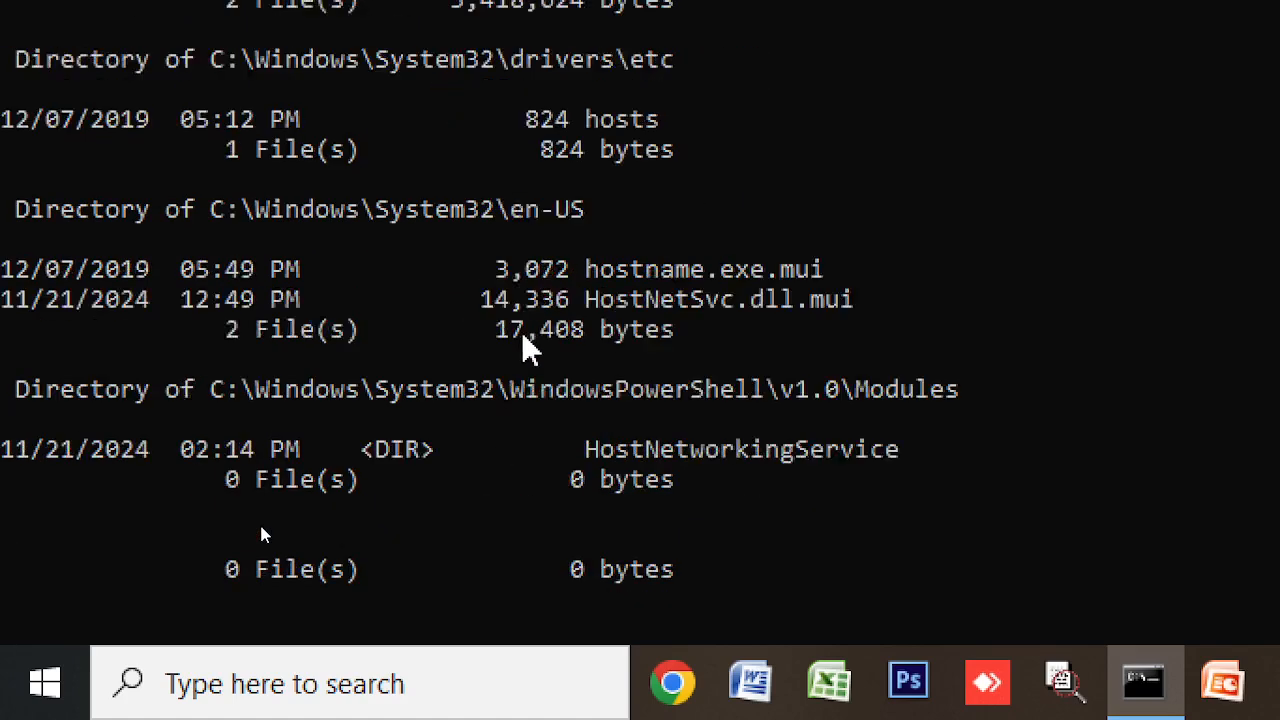
{"action": "type", "text": "c"}
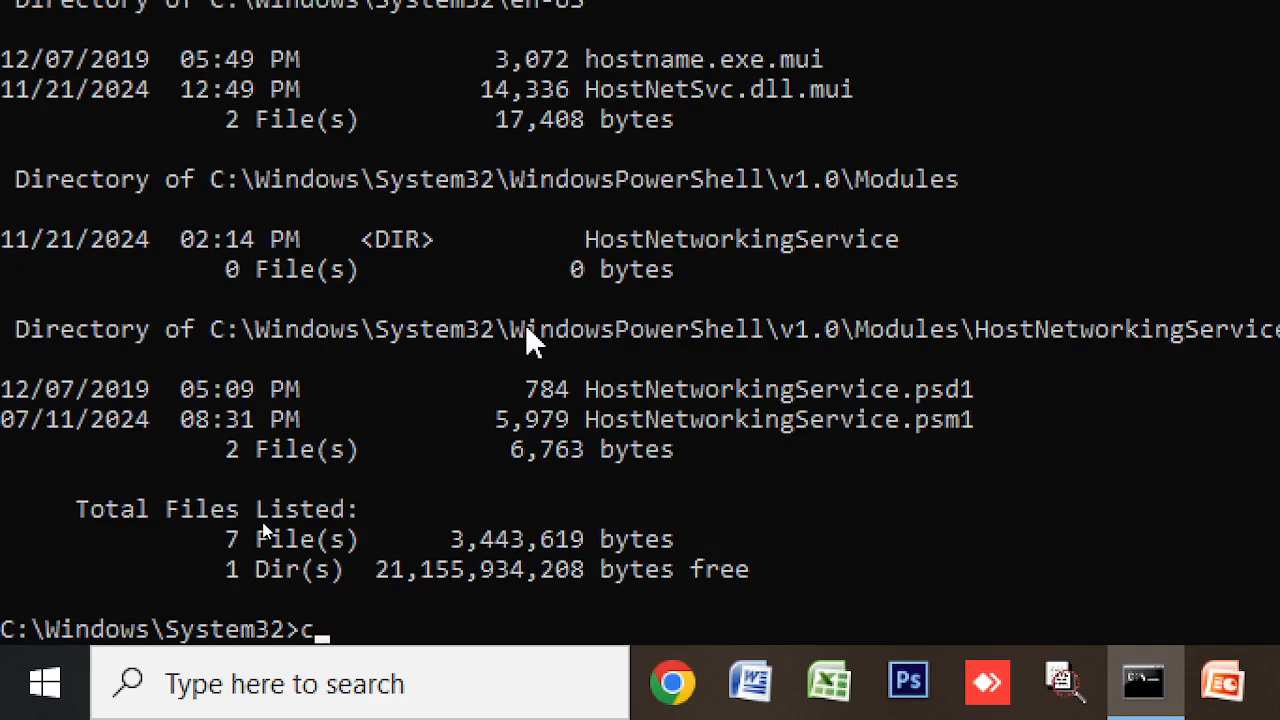
{"action": "key", "text": "BackSpace"}
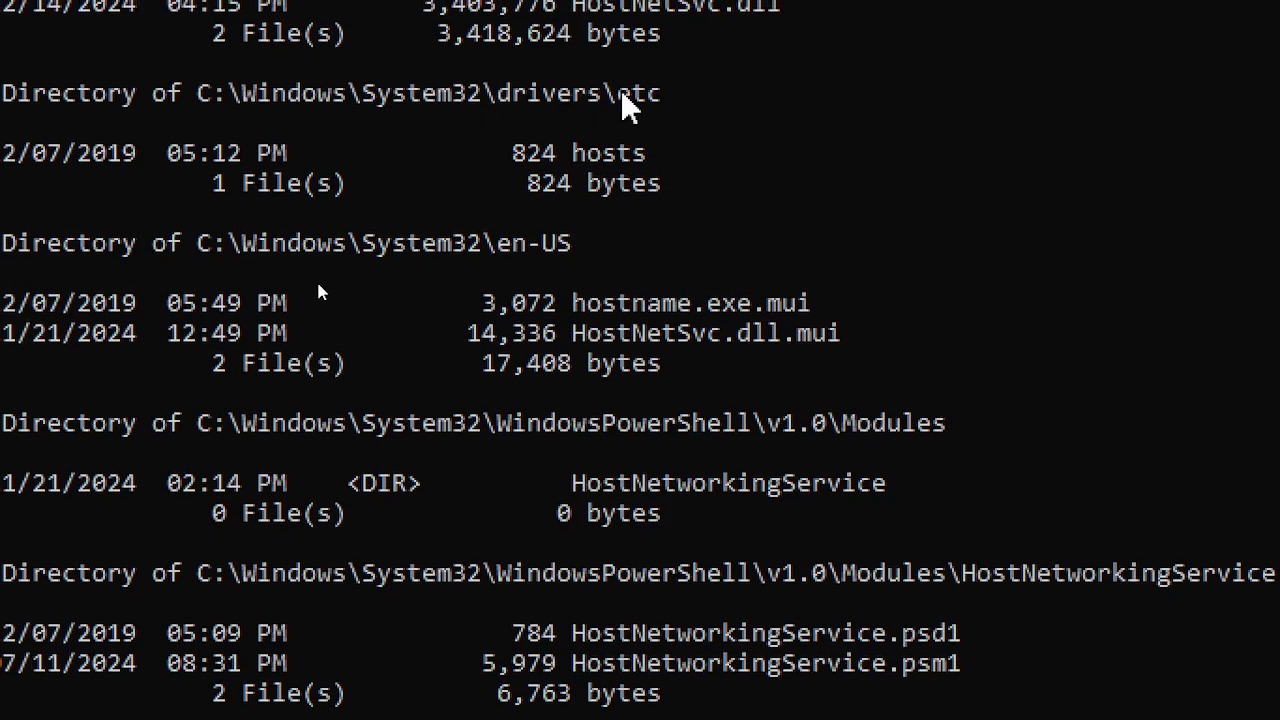
- Select \drivers\etc on the Directory line and scroll through the search results
{"action": "left_click_drag", "start_coordinate": [663, 95], "coordinate": [493, 95]}
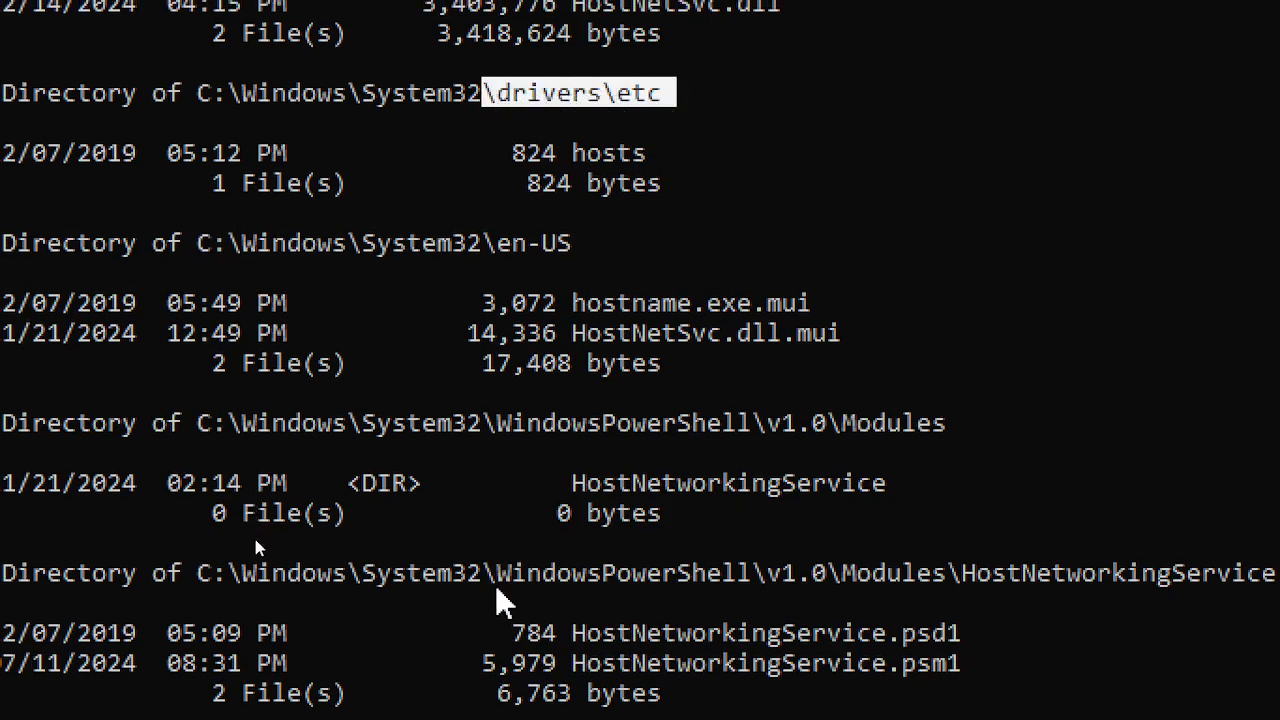
{"action": "scroll", "coordinate": [500, 600], "scroll_direction": "down", "scroll_amount": 5}
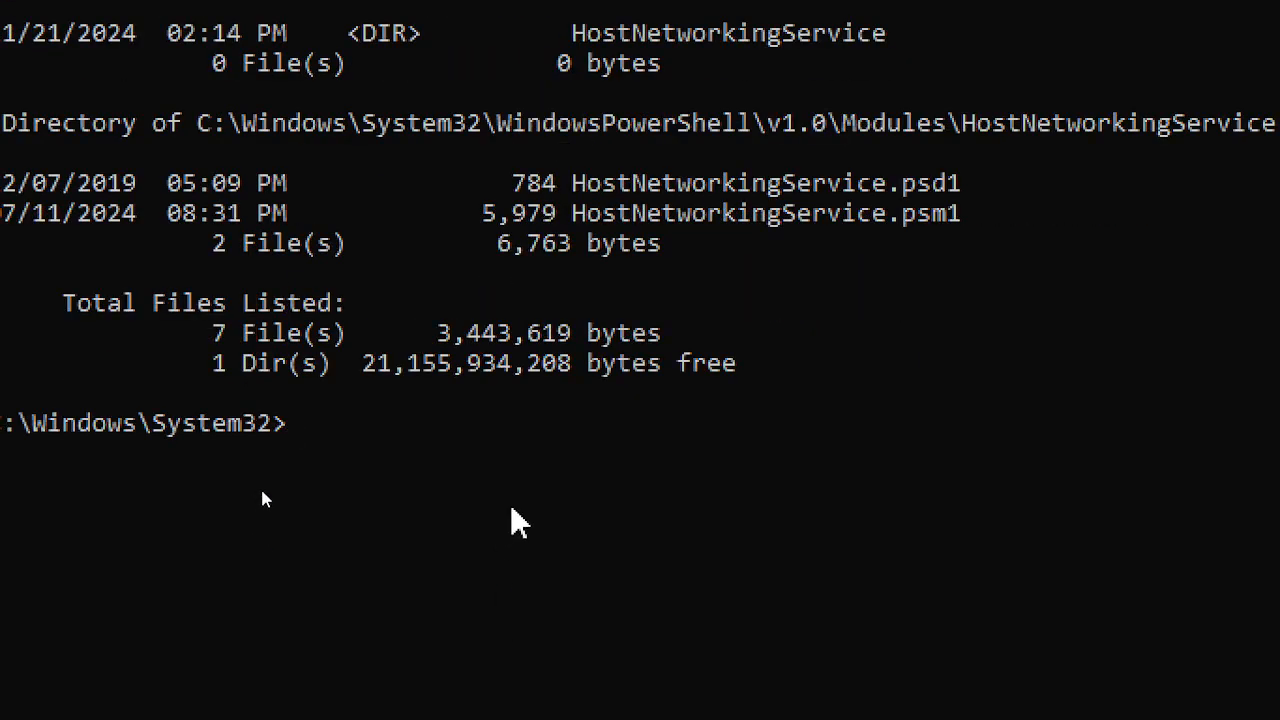
{"action": "scroll", "coordinate": [514, 523], "scroll_direction": "up", "scroll_amount": 5}
{"action": "scroll", "coordinate": [514, 523], "scroll_direction": "down", "scroll_amount": 5}
{"action": "scroll", "coordinate": [611, 505], "scroll_direction": "up", "scroll_amount": 5}
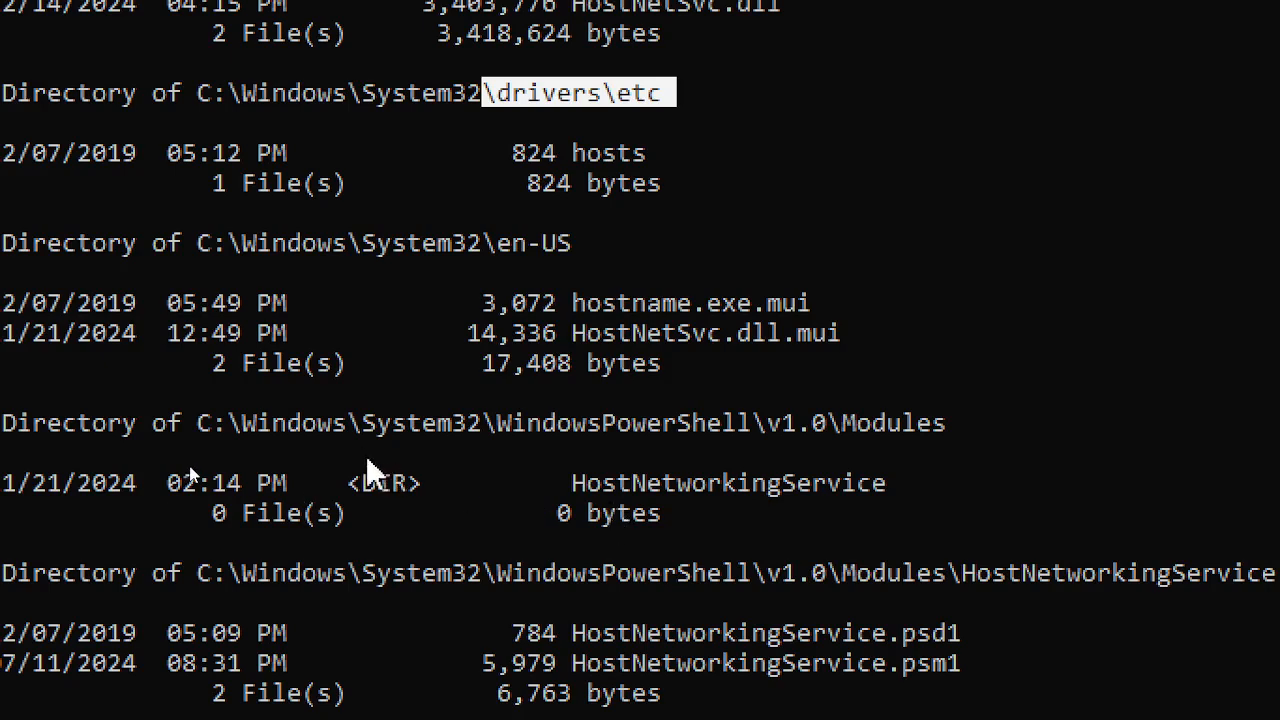
{"action": "scroll", "coordinate": [368, 470], "scroll_direction": "down", "scroll_amount": 1}
{"action": "scroll", "coordinate": [368, 470], "scroll_direction": "up", "scroll_amount": 1}
{"action": "scroll", "coordinate": [357, 471], "scroll_direction": "down", "scroll_amount": 5}
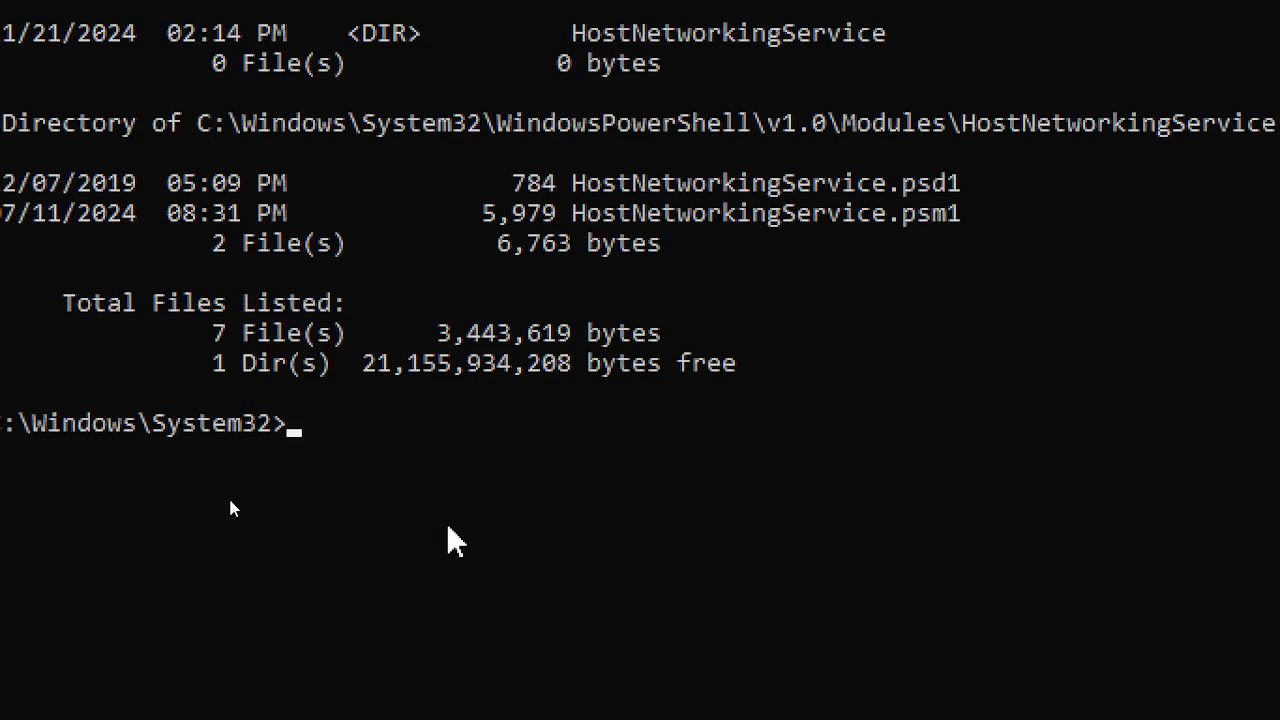
- Change into drivers\etc, list it with dir, and open hosts via 'notepad hosts'
{"action": "type", "text": "cd drivers"}
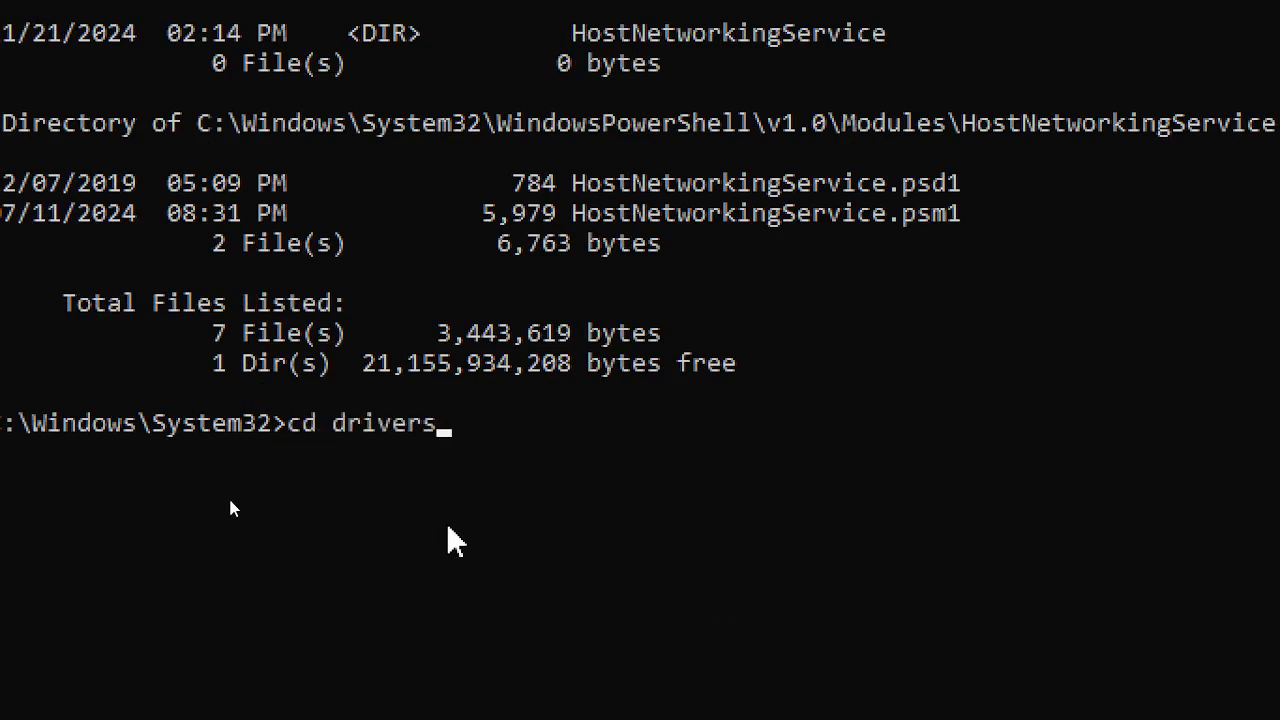
{"action": "key", "text": "Return"}
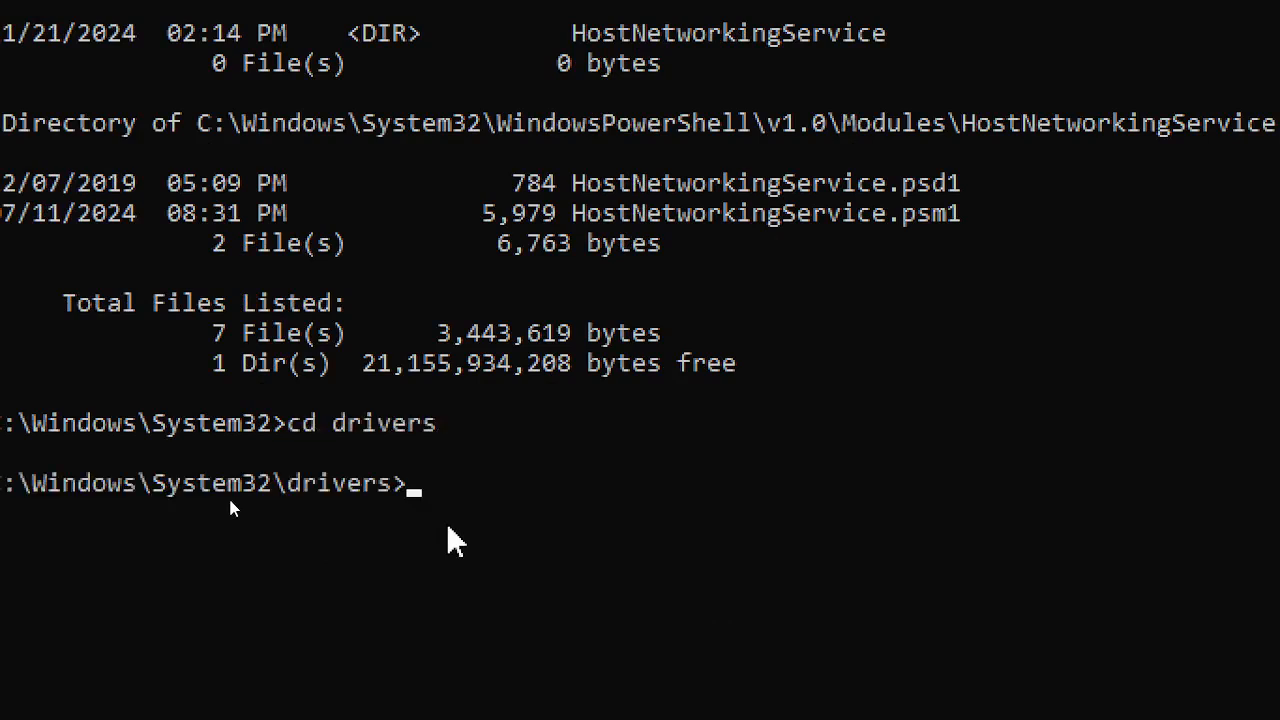
{"action": "type", "text": "cd etc"}
{"action": "key", "text": "Return"}
{"action": "type", "text": "dir"}
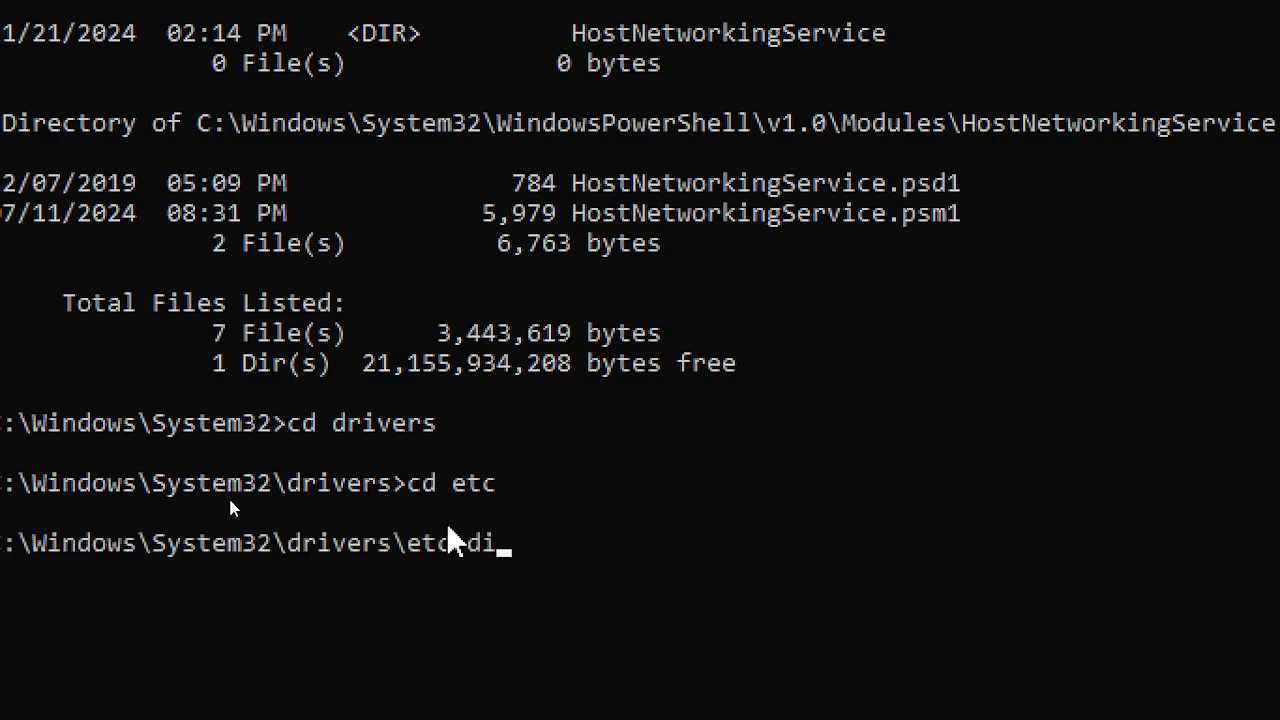
{"action": "key", "text": "Return"}
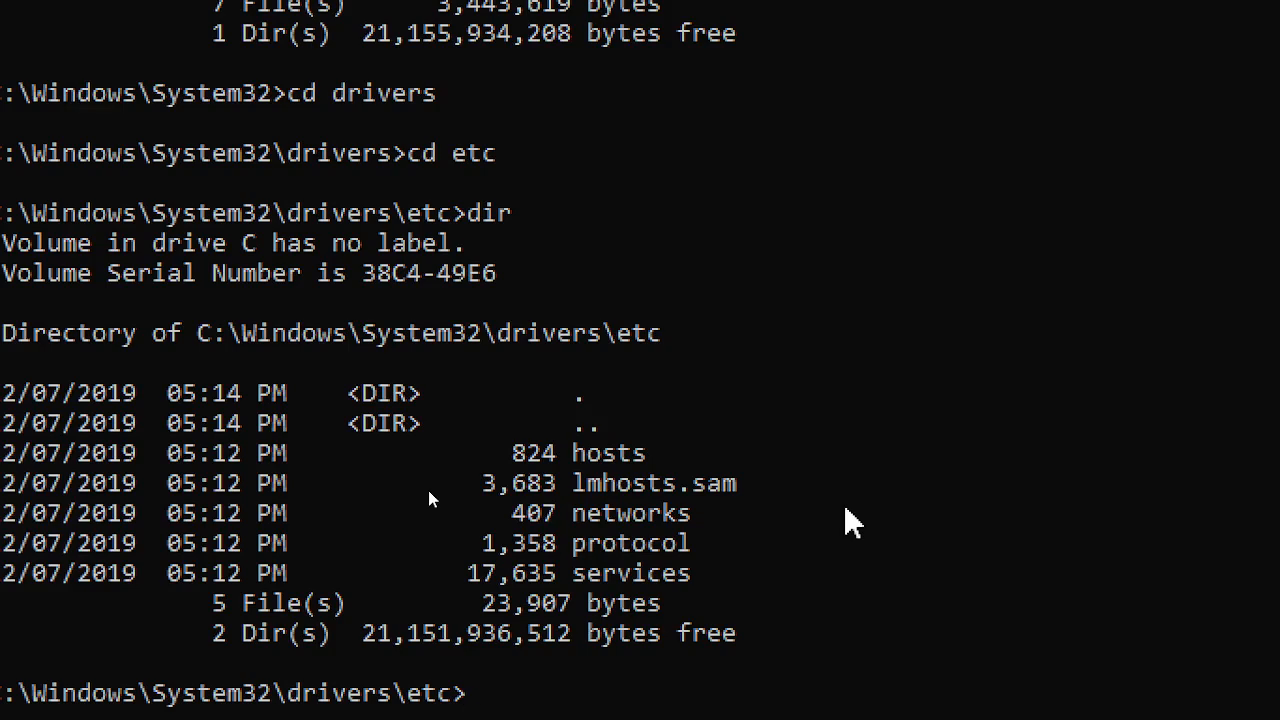
{"action": "type", "text": "notepad hosts"}
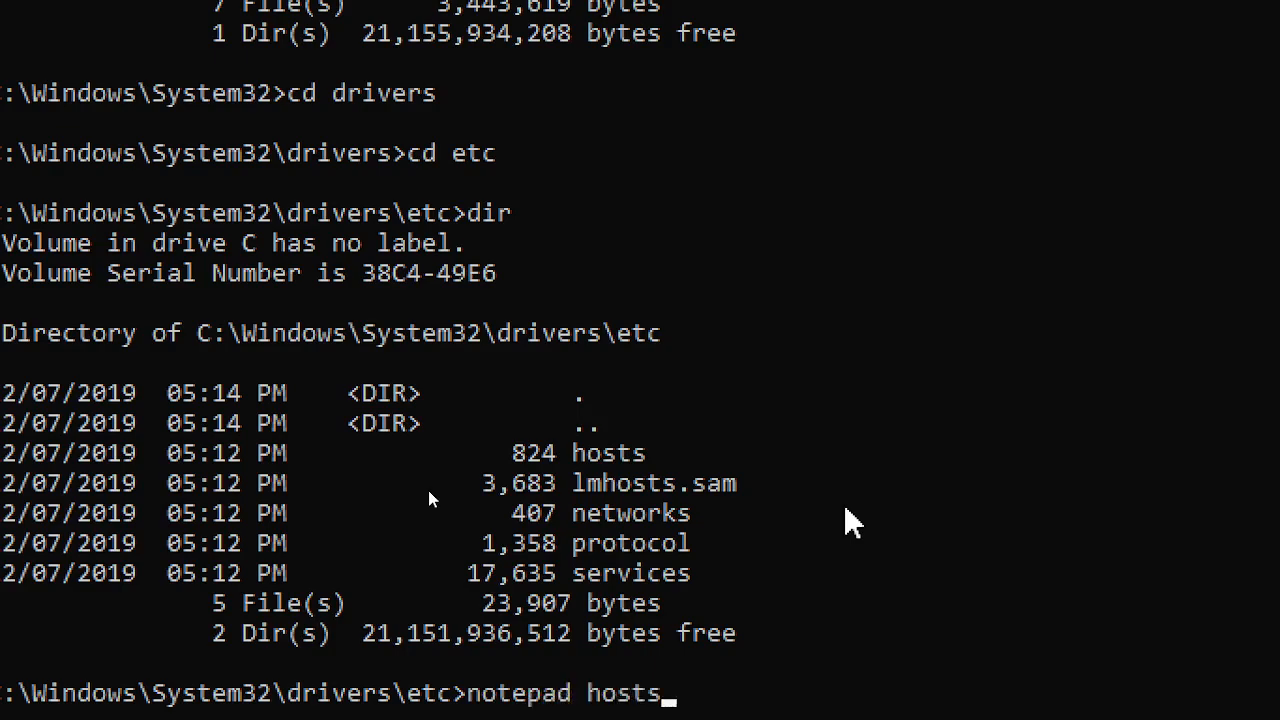
{"action": "key", "text": "Return"}
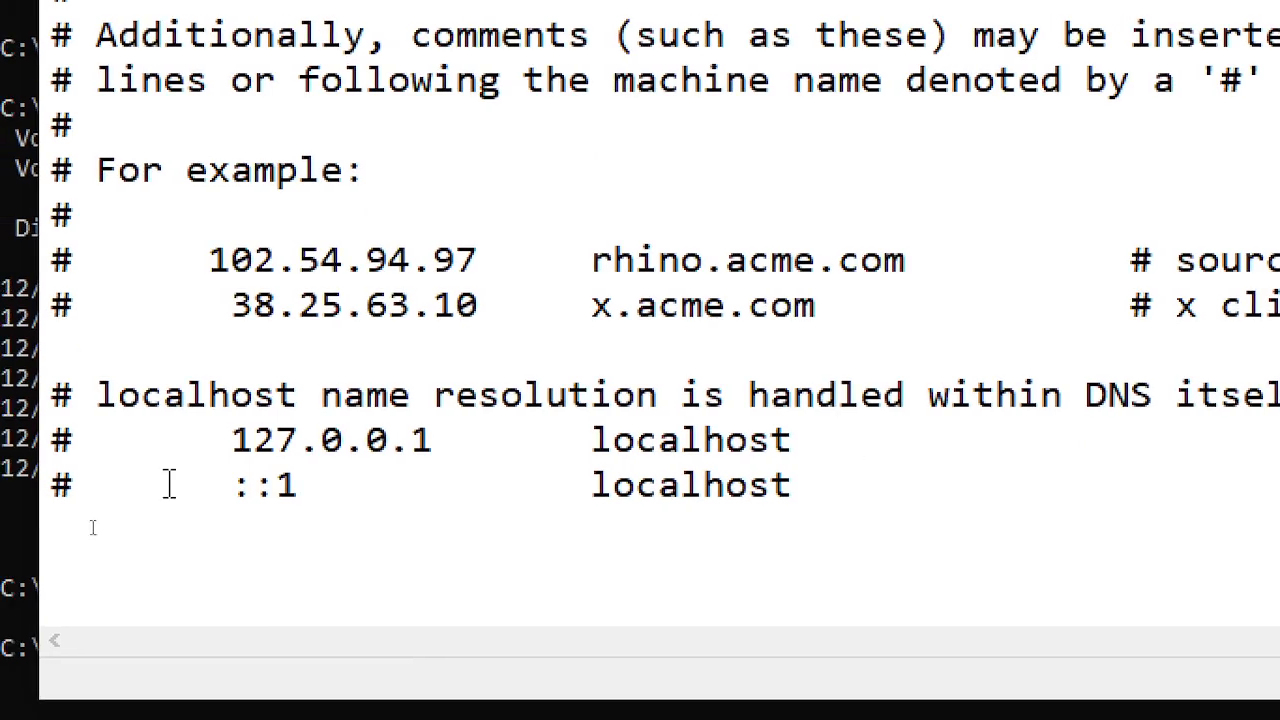
{"action": "left_click", "coordinate": [103, 537]}
{"action": "key", "text": "BackSpace"}
{"action": "key", "text": "BackSpace"}
{"action": "type", "text": "127."}
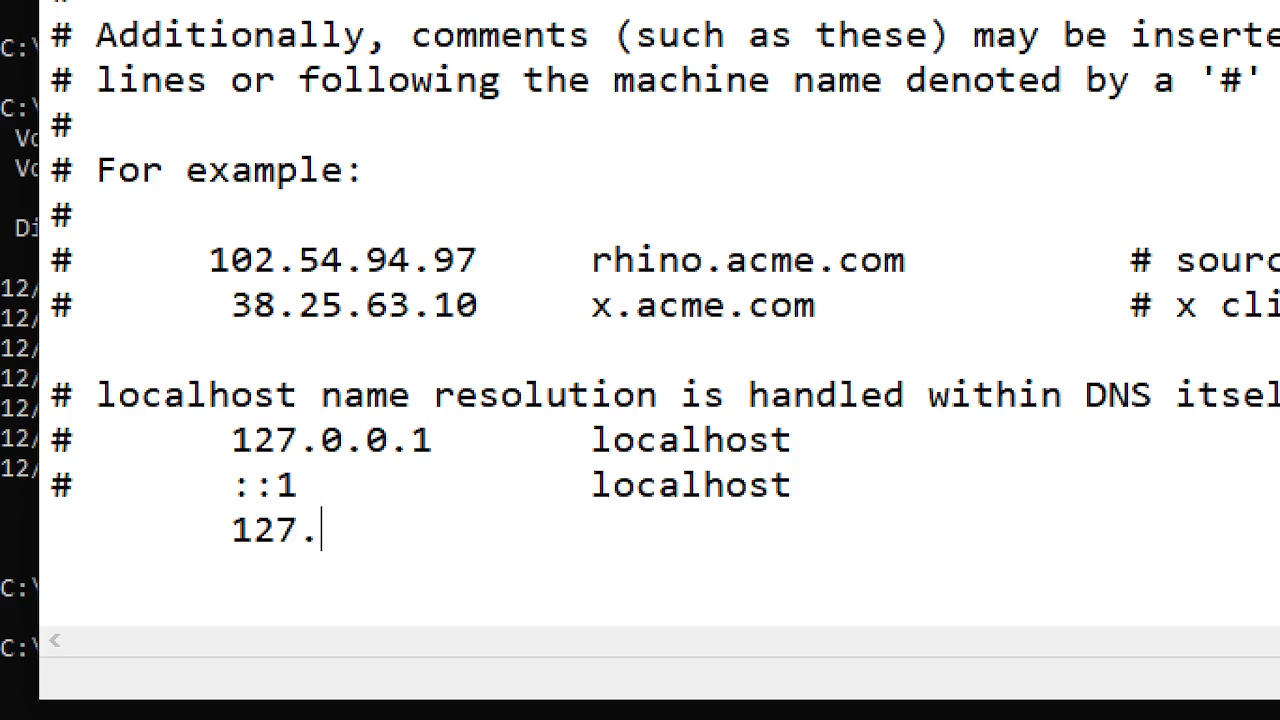
{"action": "type", "text": "0.0.1"}
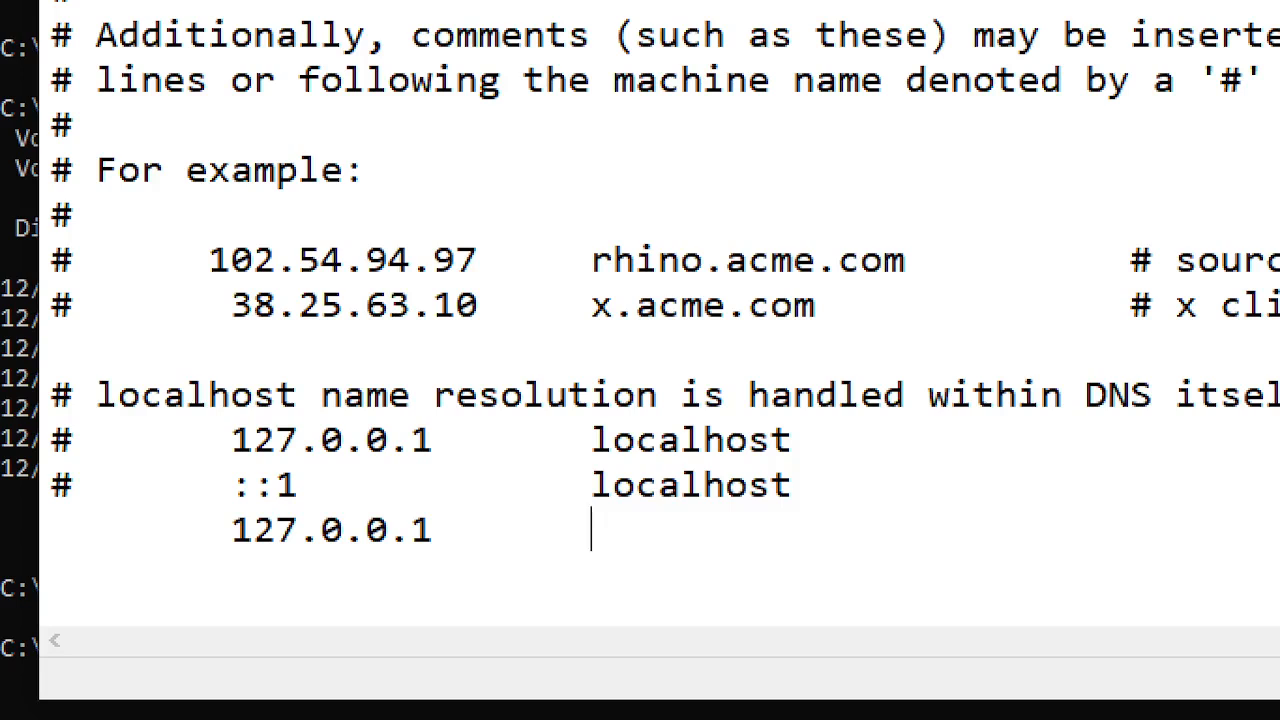
{"action": "type", "text": "www.teayourself.com"}
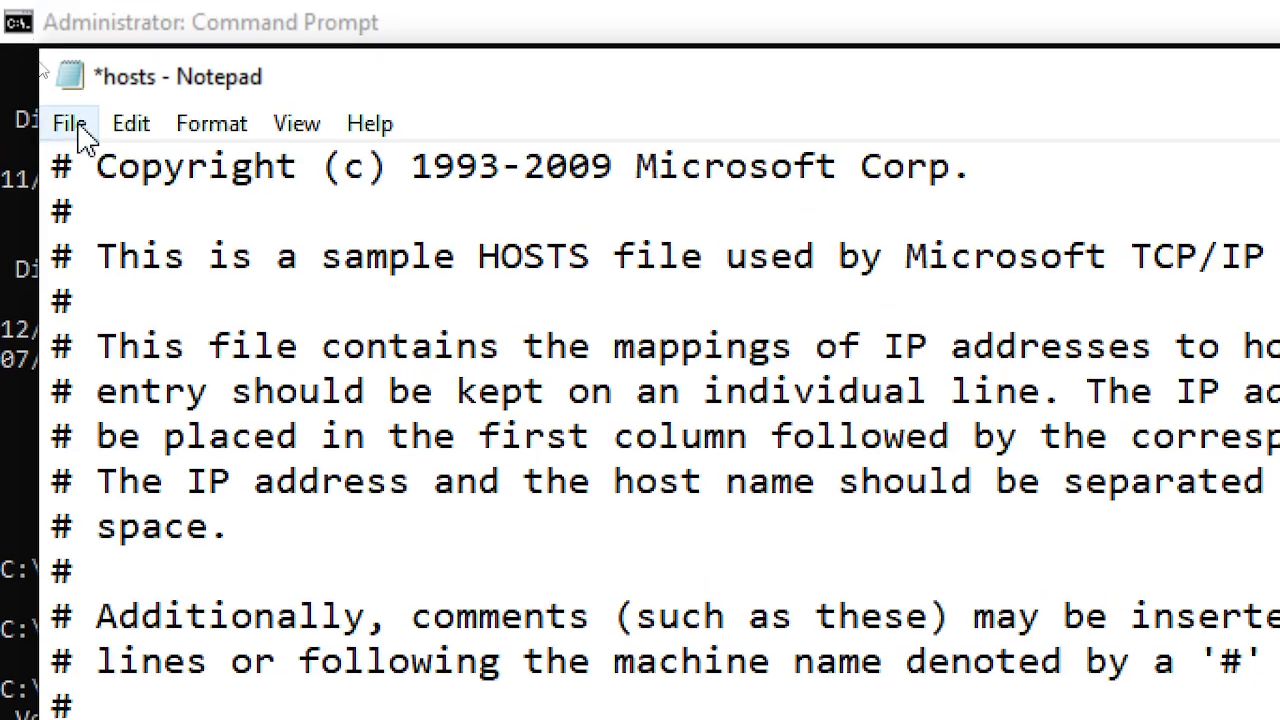
- Save the hosts file and close Notepad
{"action": "left_click", "coordinate": [70, 123]}
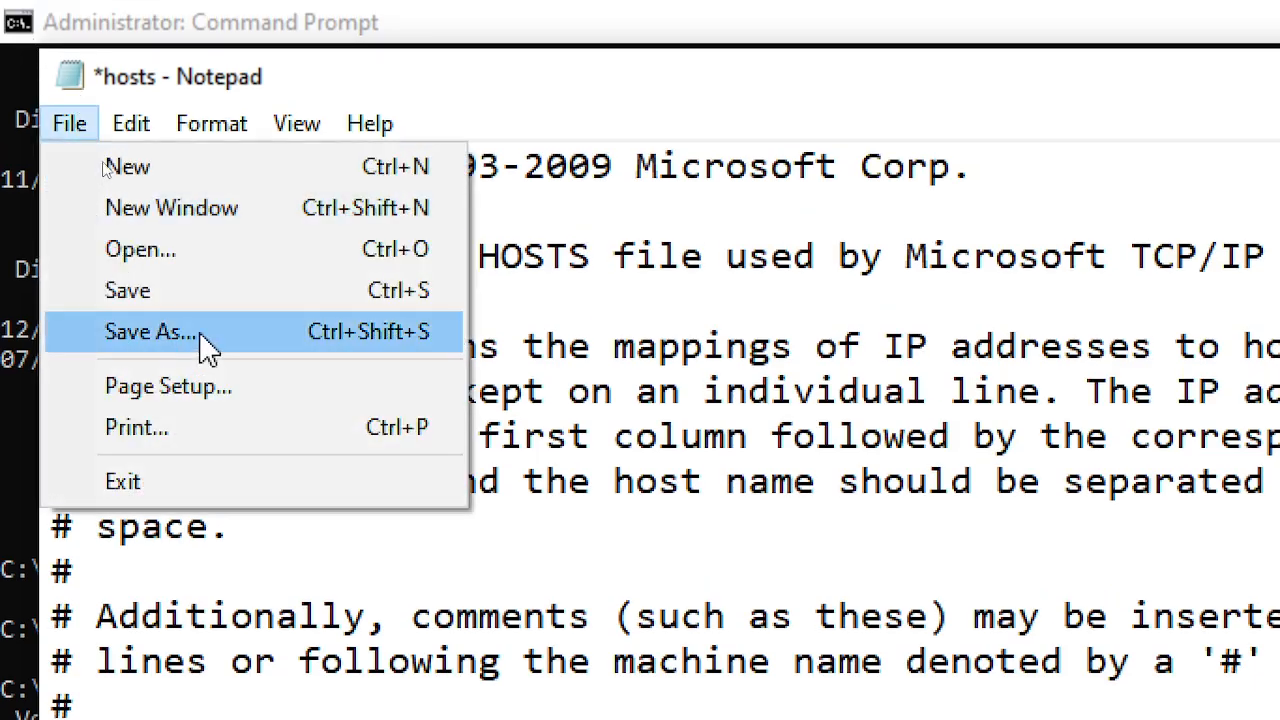
{"action": "left_click", "coordinate": [224, 290]}
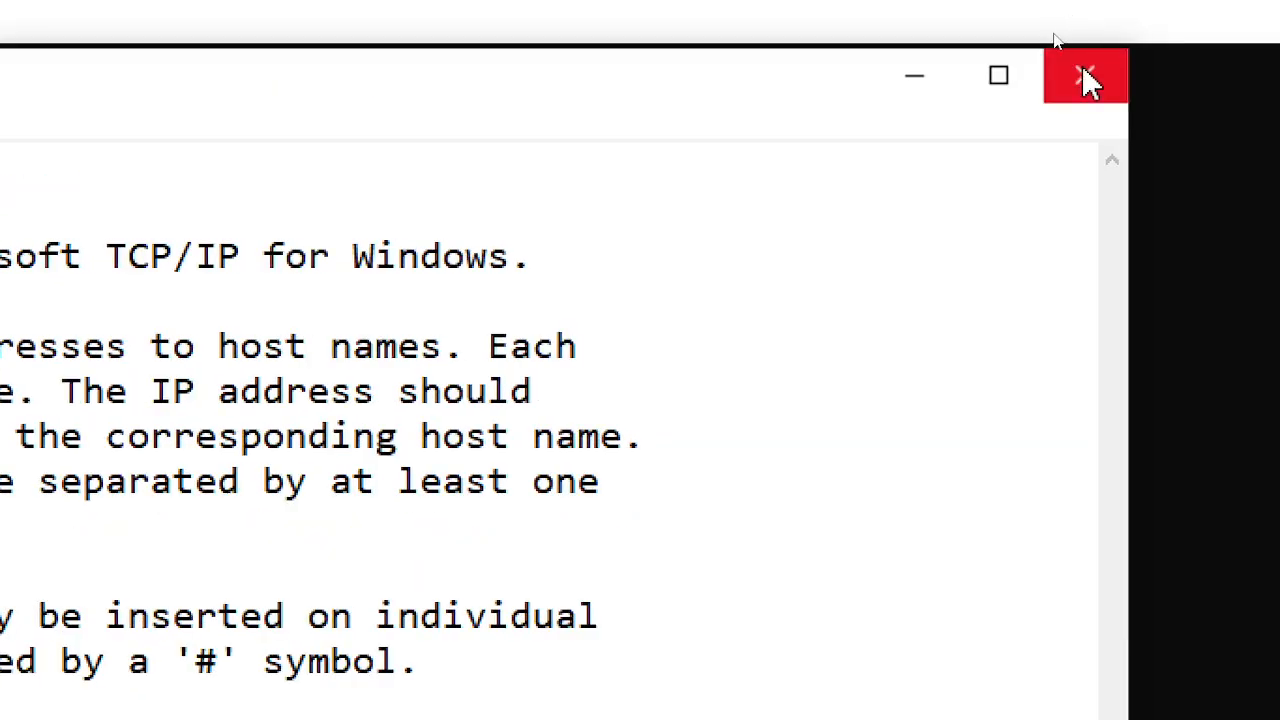
{"action": "left_click", "coordinate": [1084, 74]}
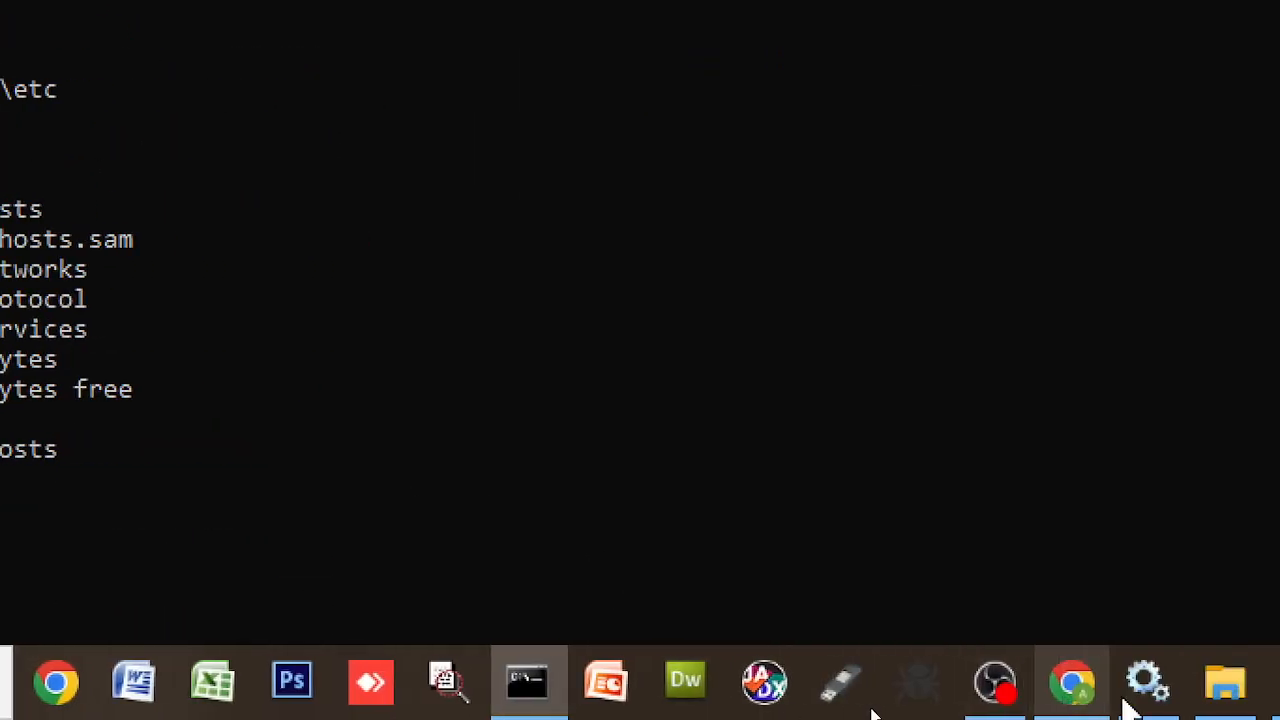
- Switch to Chrome and reload the 127.0.0.1 'It works!' page
{"action": "left_click", "coordinate": [1078, 700]}
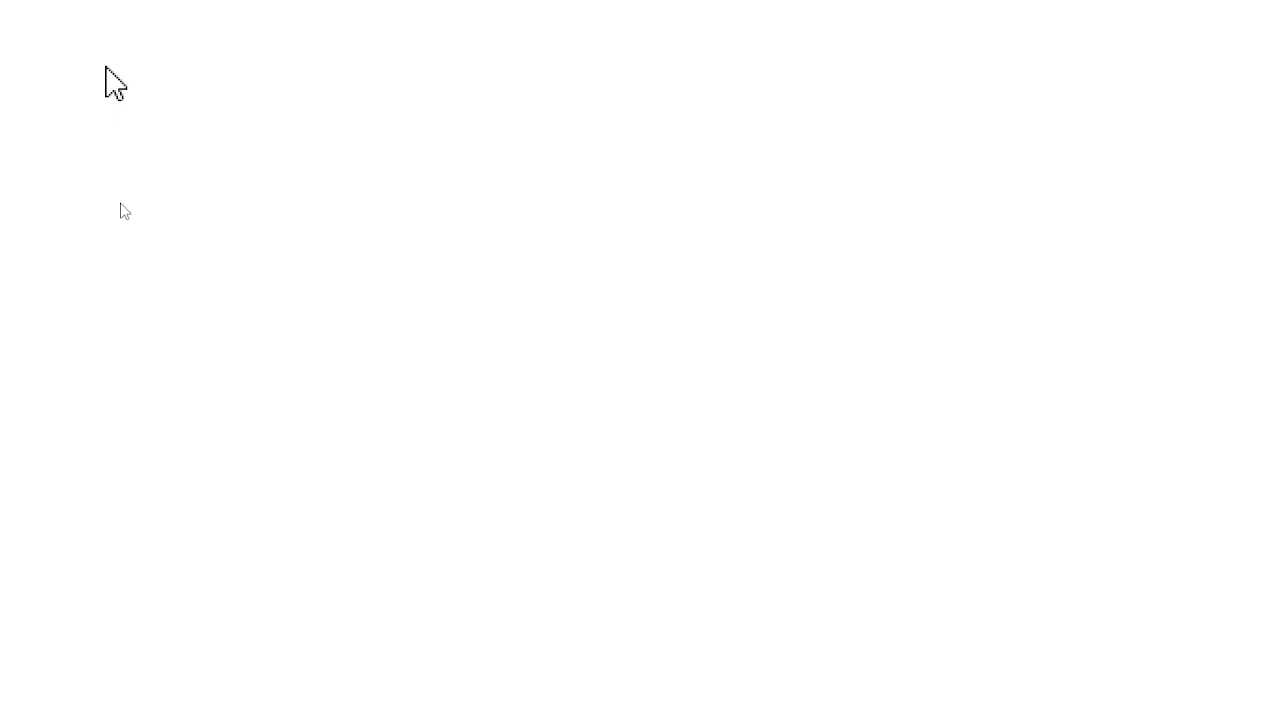
{"action": "left_click", "coordinate": [572, 103]}
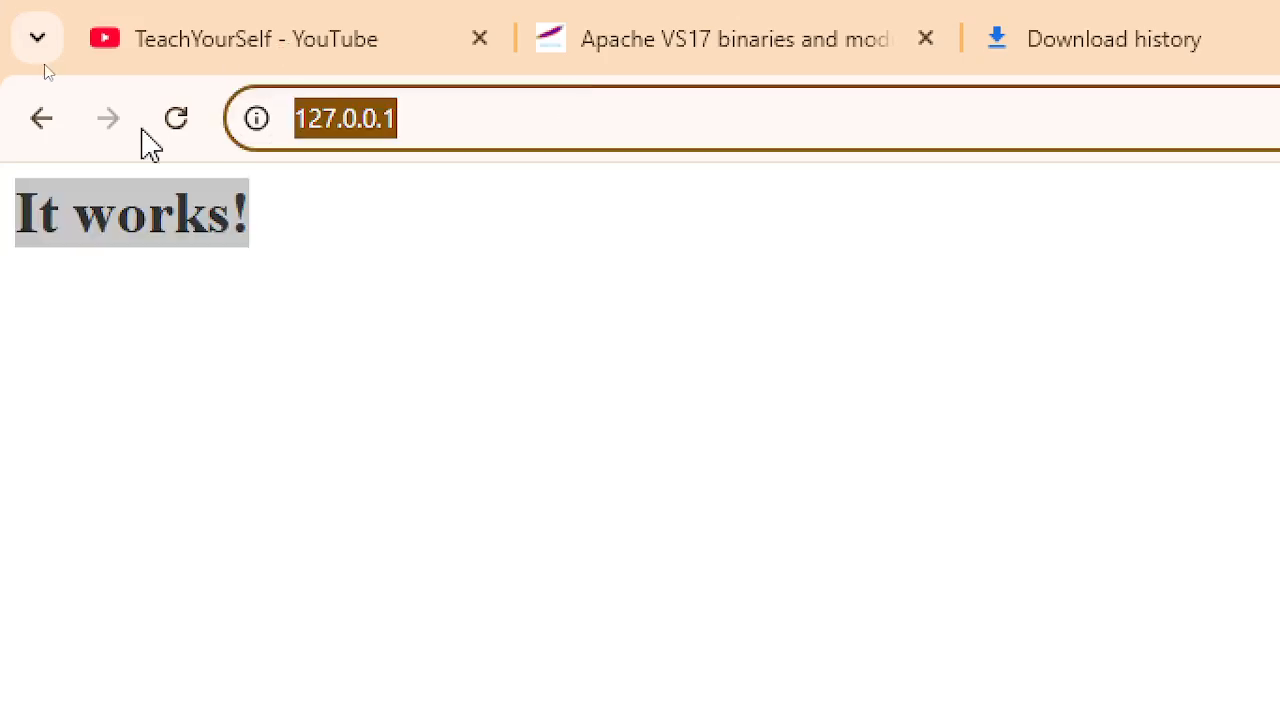
{"action": "left_click", "coordinate": [178, 118]}
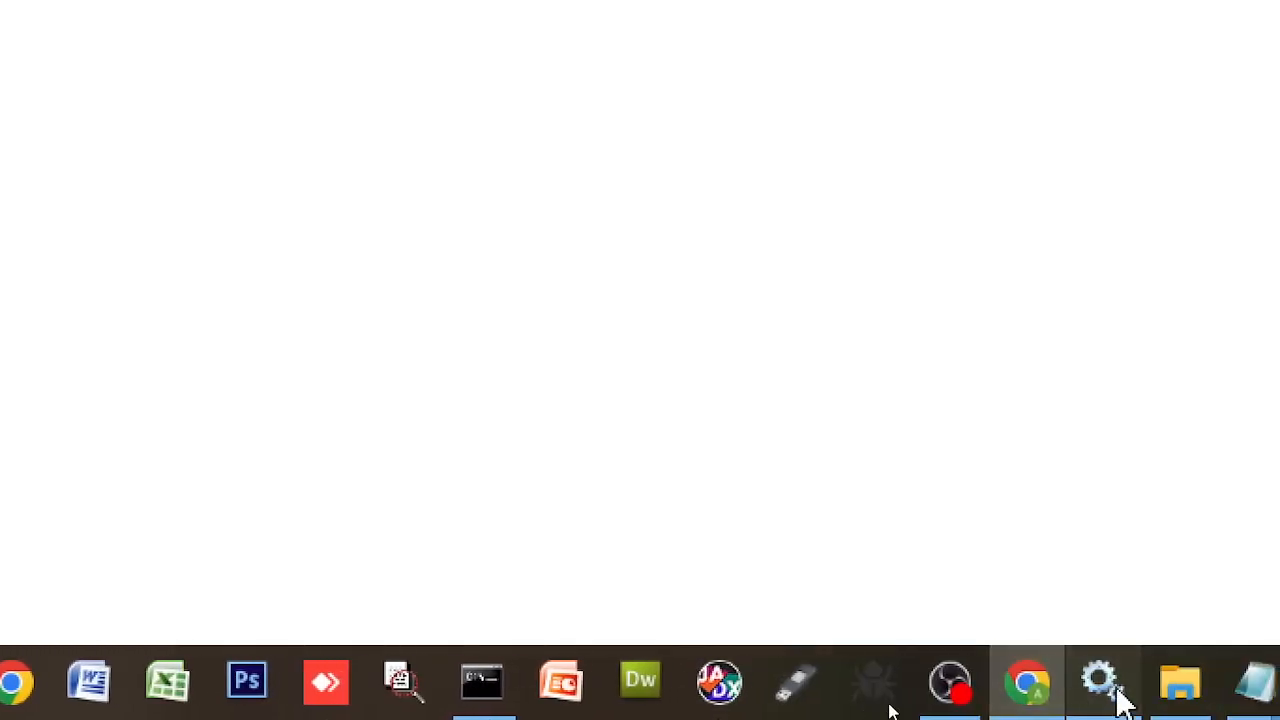
- Open the Services console from the taskbar and scroll through the local services list
{"action": "left_click", "coordinate": [1118, 690]}
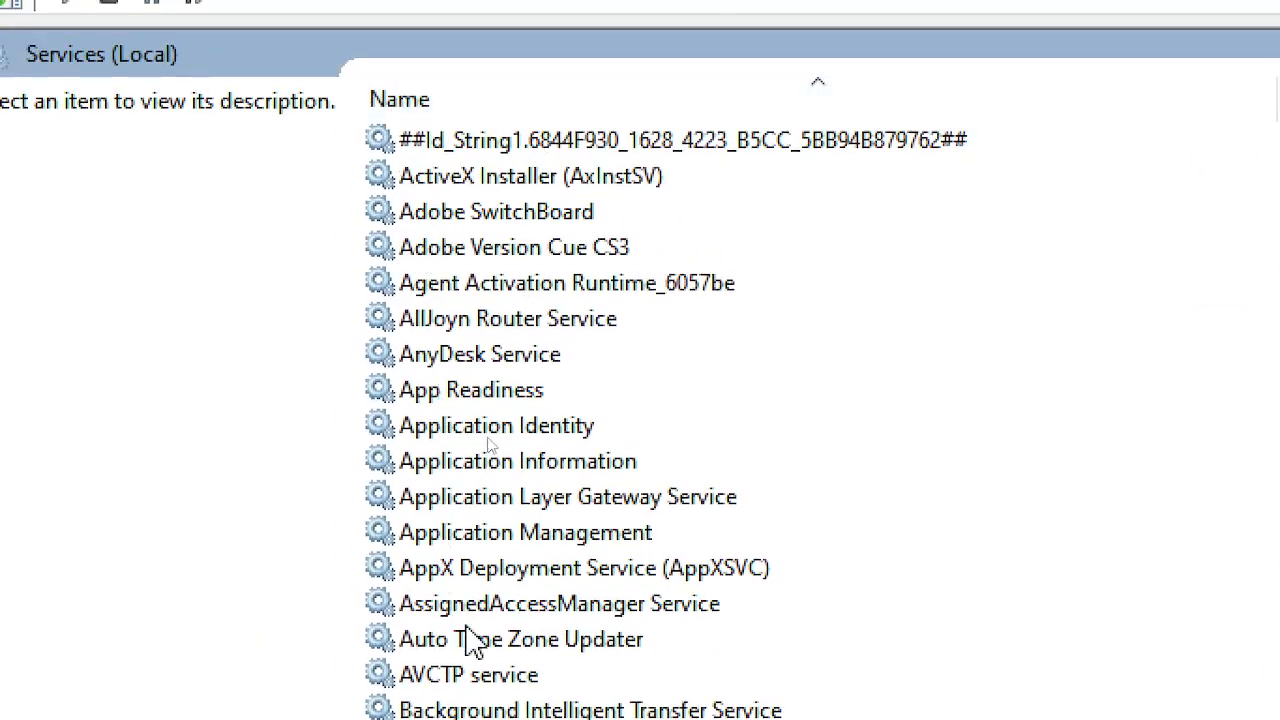
{"action": "scroll", "coordinate": [729, 600], "scroll_direction": "down", "scroll_amount": 5}
{"action": "scroll", "coordinate": [680, 590], "scroll_direction": "down", "scroll_amount": 5}
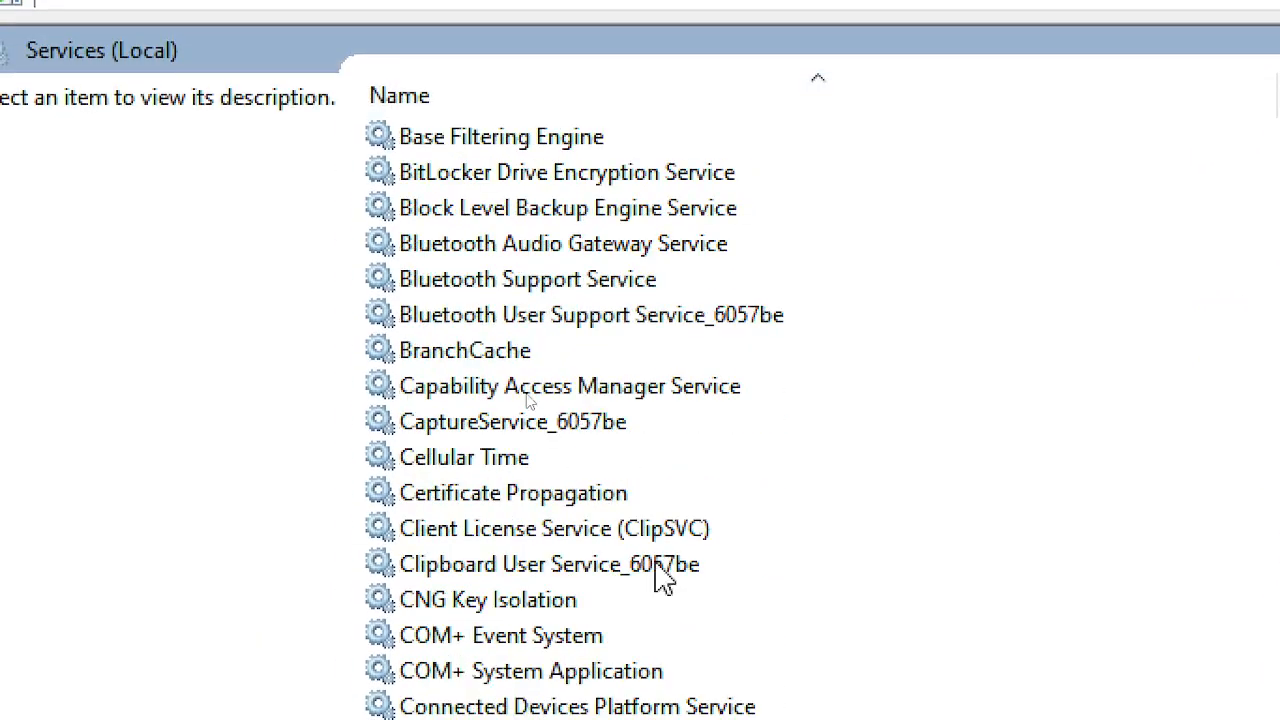
{"action": "scroll", "coordinate": [615, 558], "scroll_direction": "up", "scroll_amount": 5}
{"action": "scroll", "coordinate": [615, 558], "scroll_direction": "up", "scroll_amount": 5}
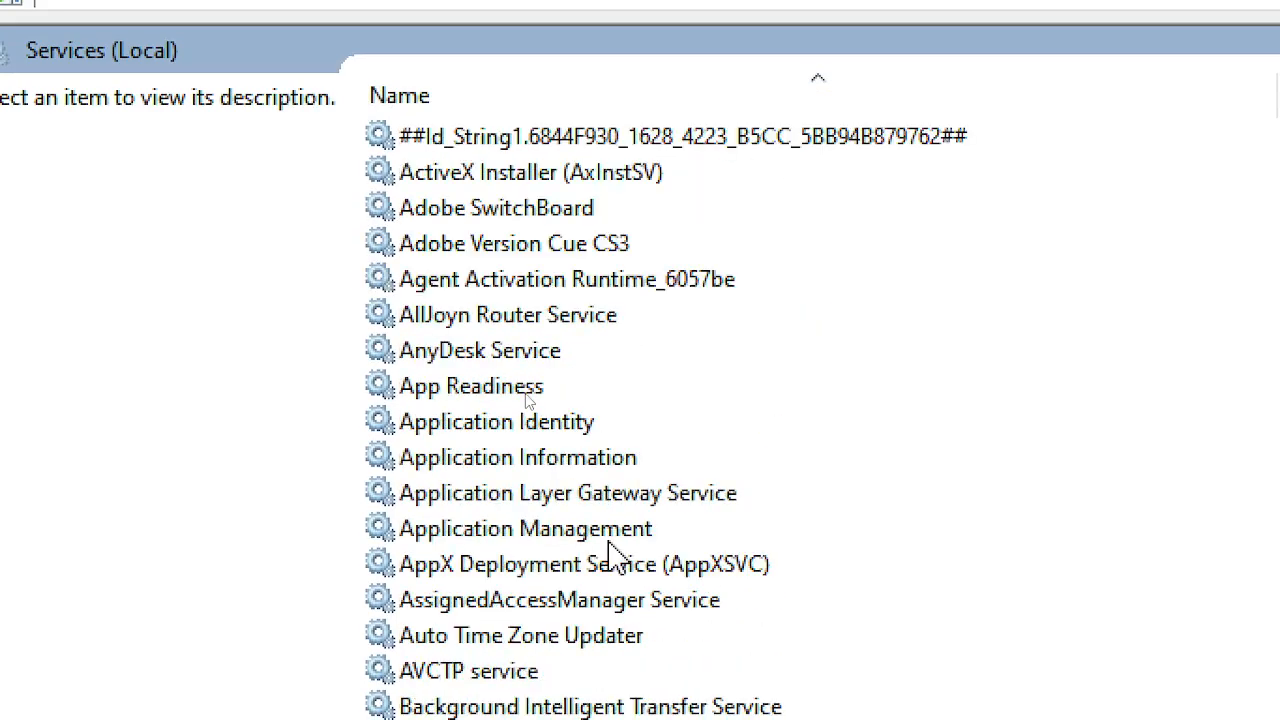
{"action": "scroll", "coordinate": [800, 571], "scroll_direction": "down", "scroll_amount": 11}
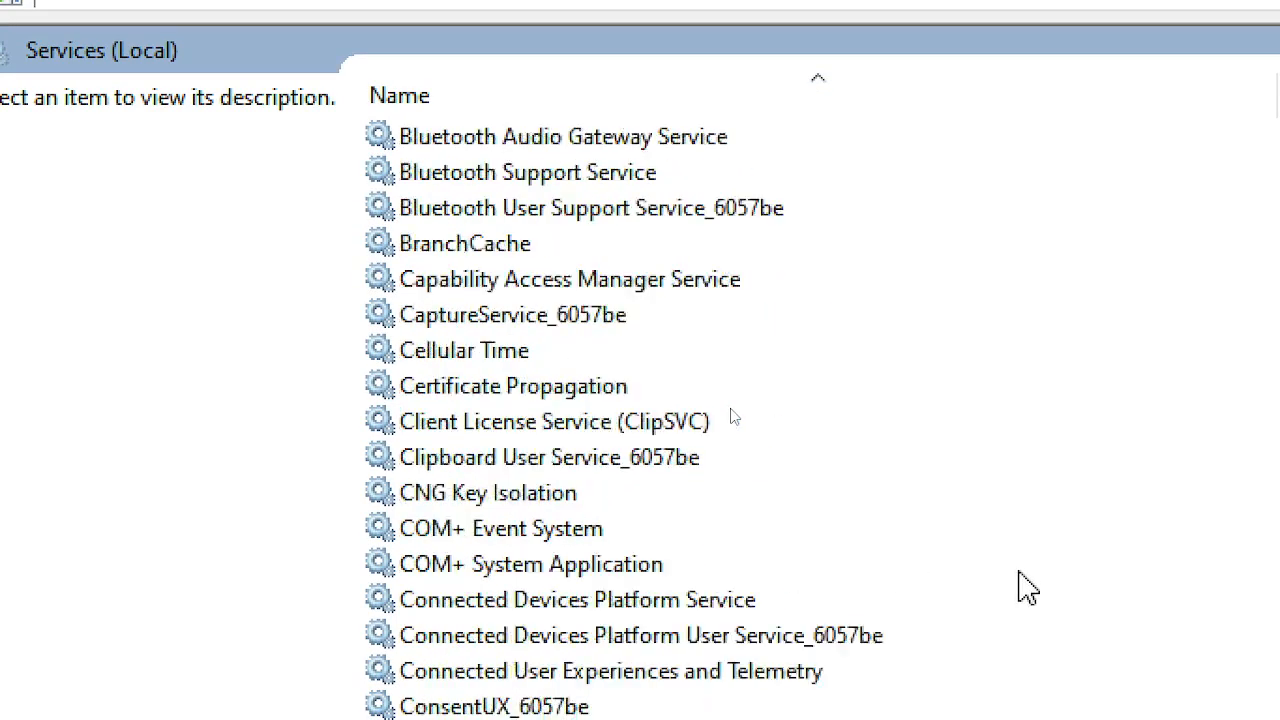
{"action": "scroll", "coordinate": [1025, 588], "scroll_direction": "down", "scroll_amount": 6}
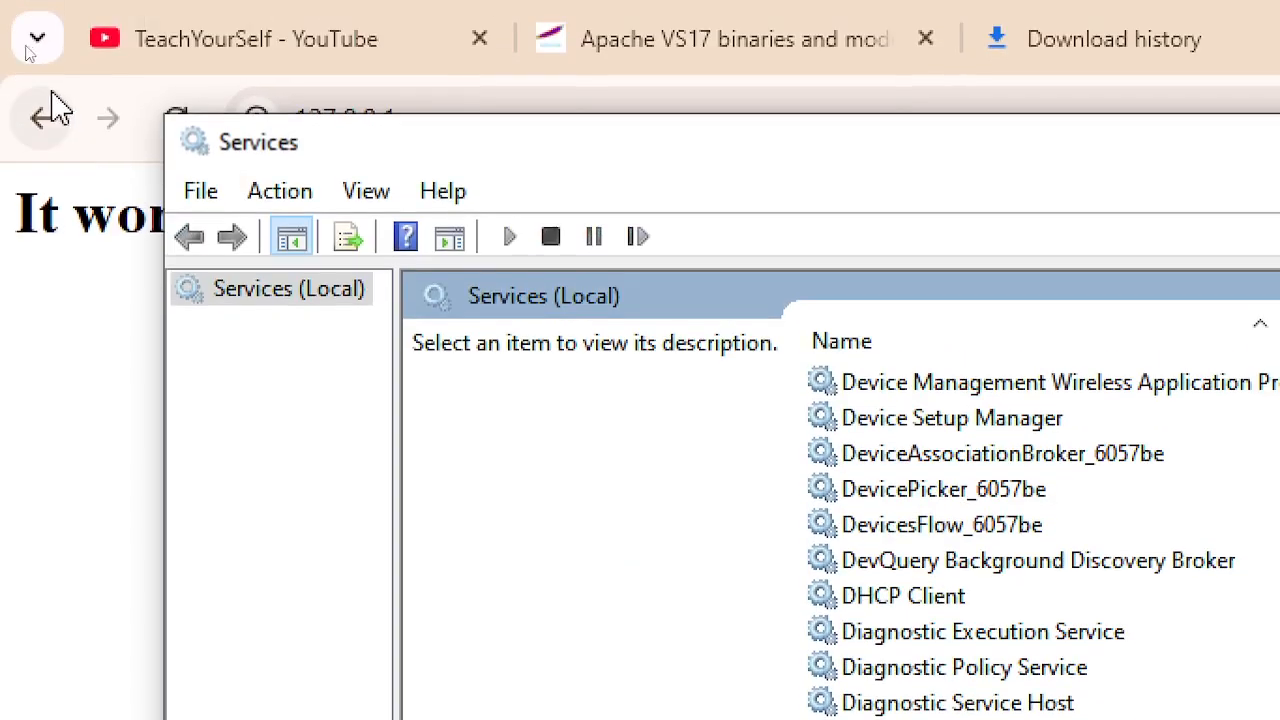
- Refresh the services list with Action > Refresh, then return to the top of the list
{"action": "left_click", "coordinate": [313, 199]}
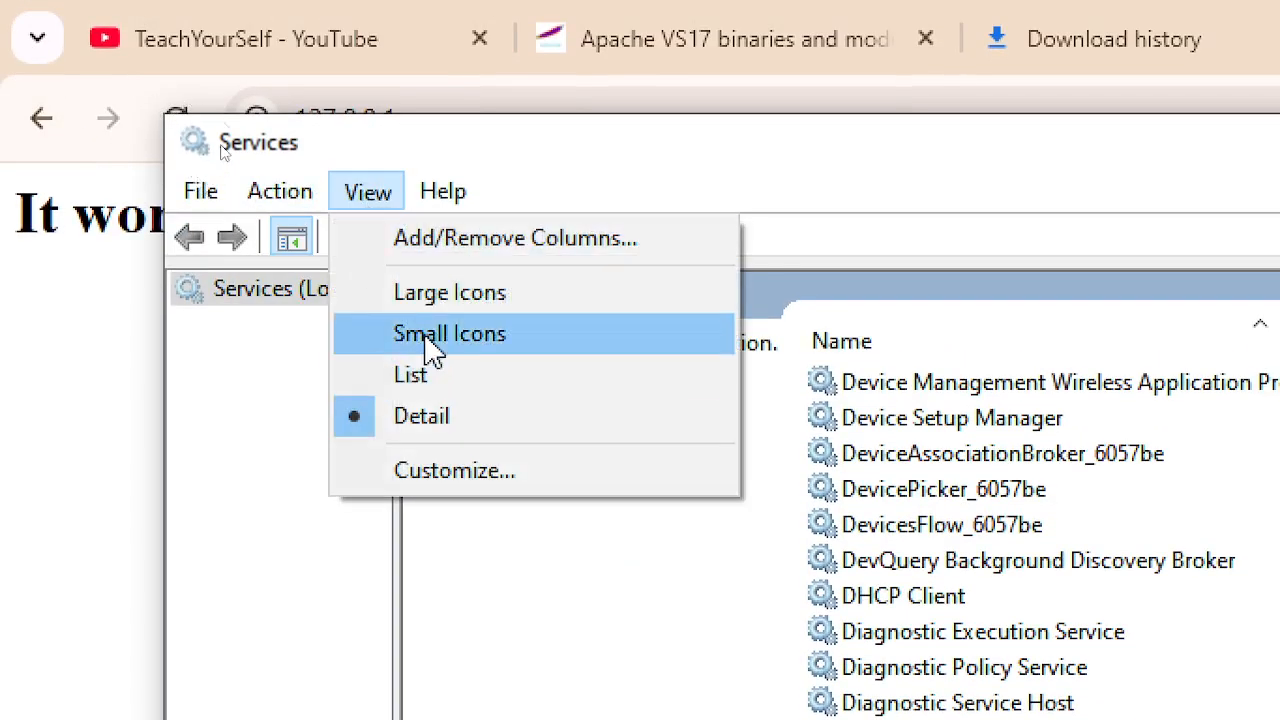
{"action": "mouse_move", "coordinate": [250, 207]}
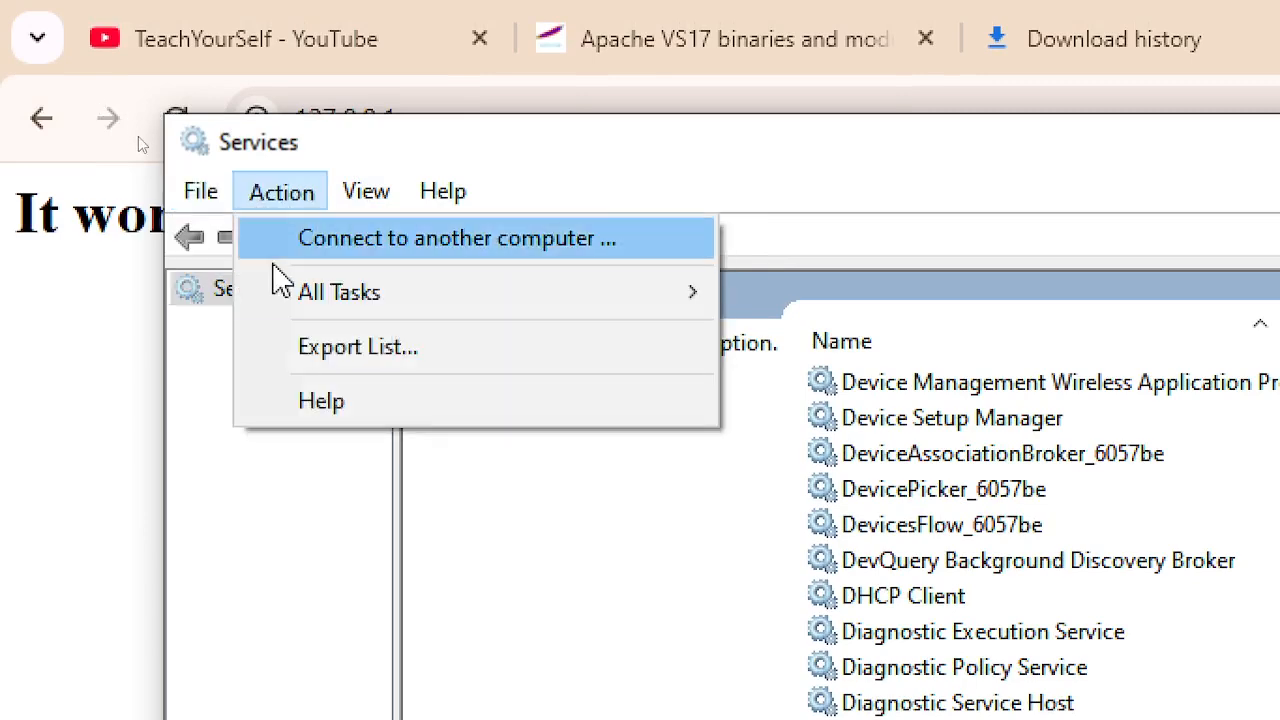
{"action": "mouse_move", "coordinate": [344, 196]}
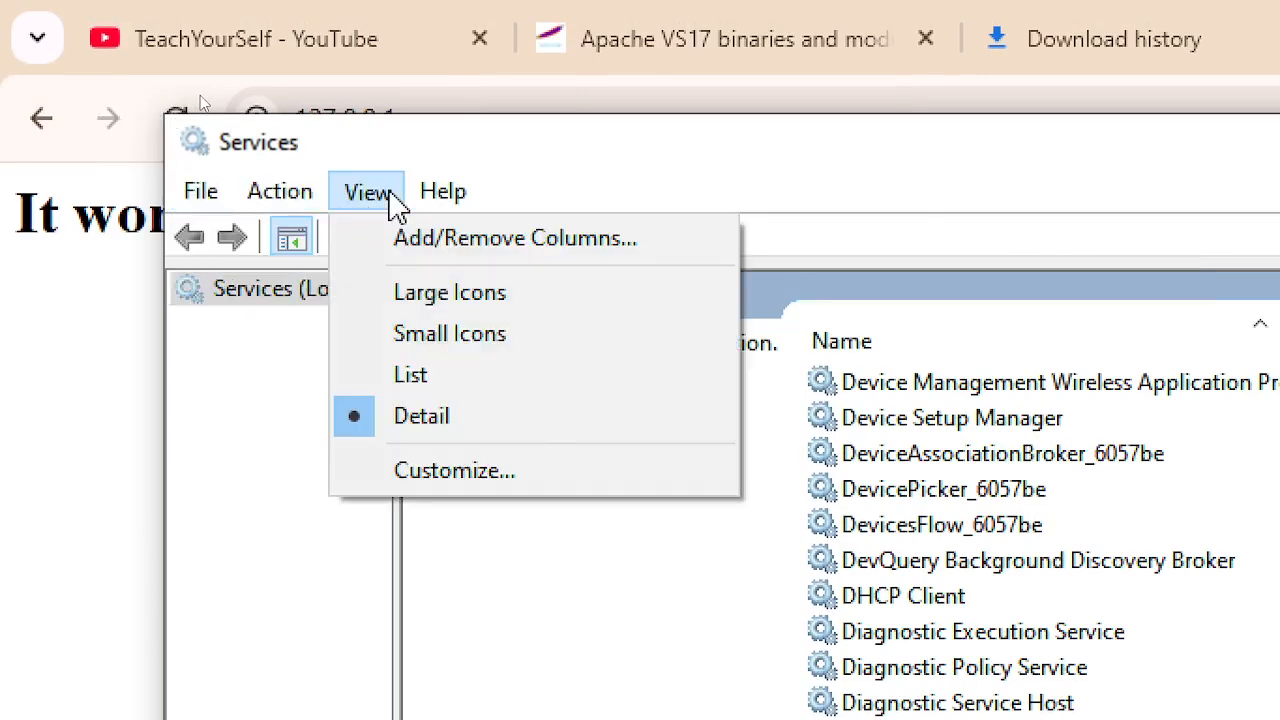
{"action": "mouse_move", "coordinate": [434, 203]}
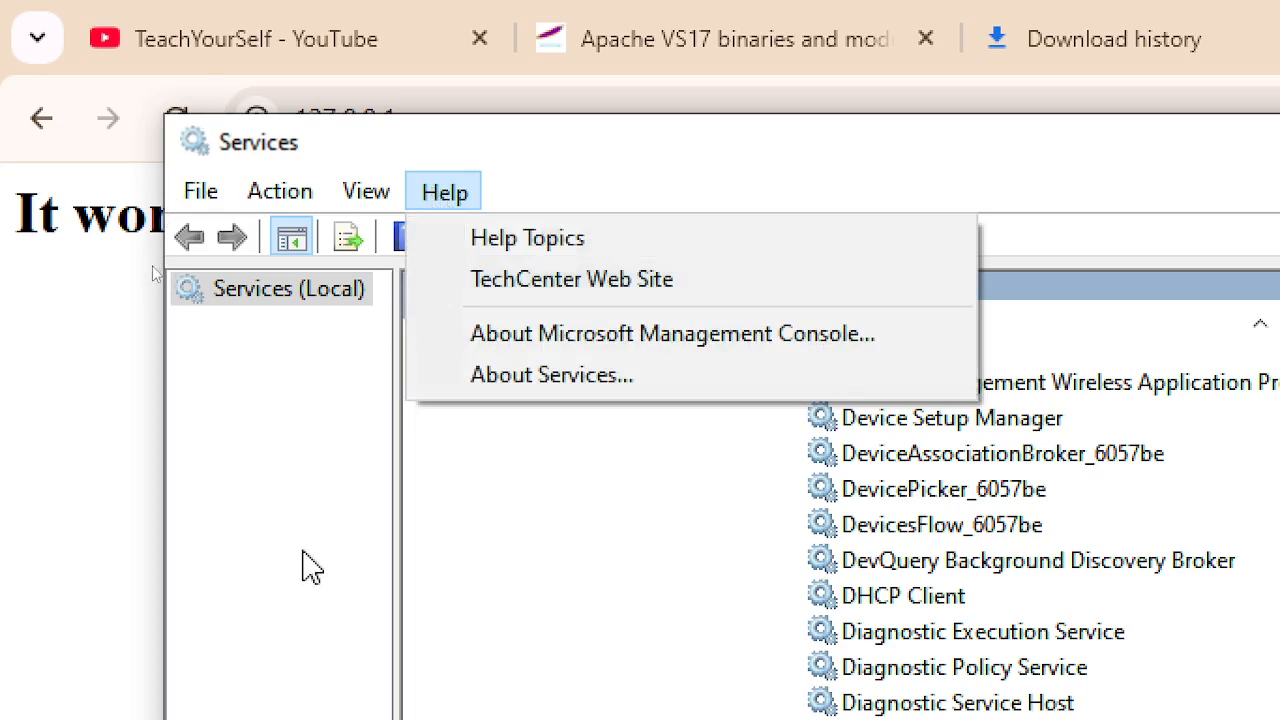
{"action": "left_click", "coordinate": [322, 406]}
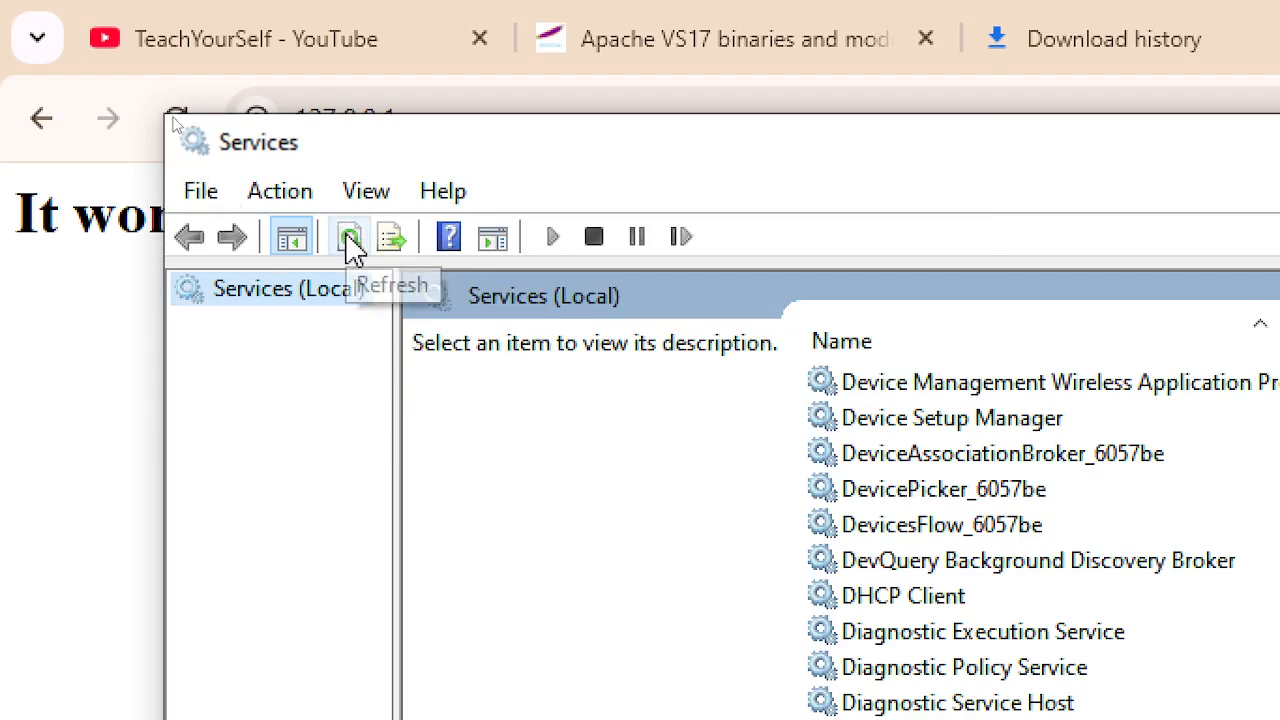
{"action": "left_click", "coordinate": [296, 192]}
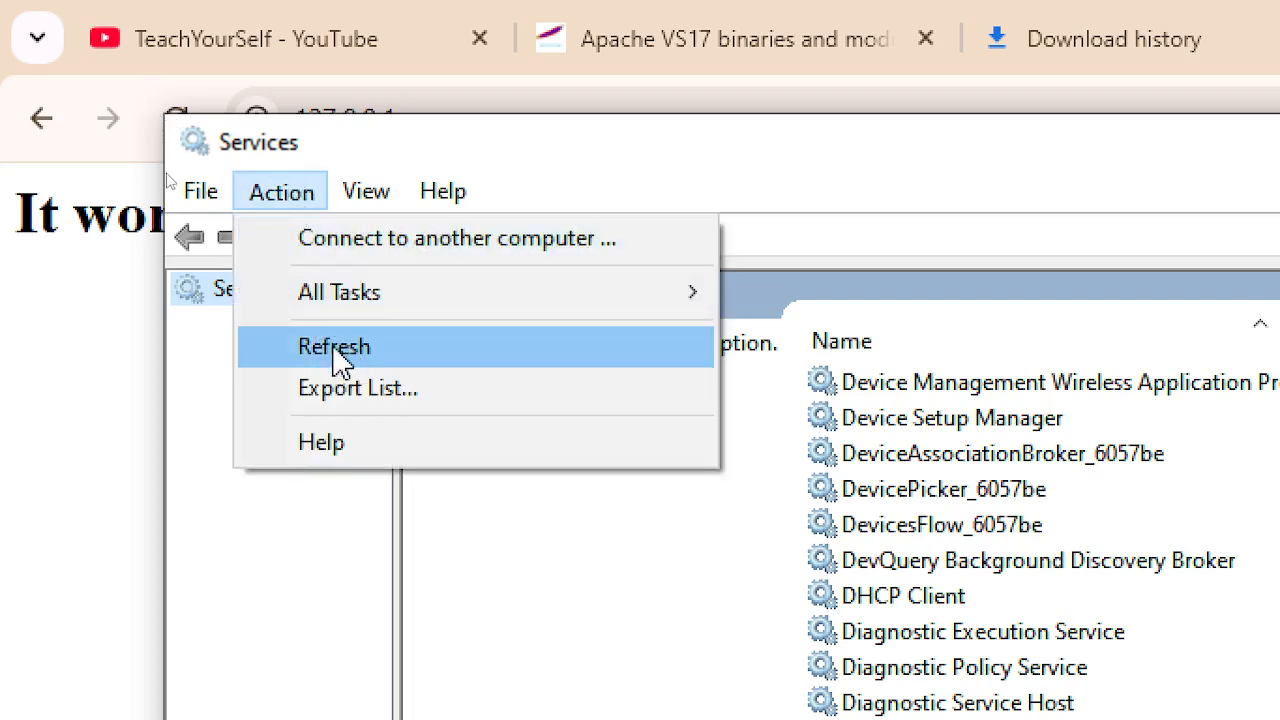
{"action": "left_click", "coordinate": [405, 350]}
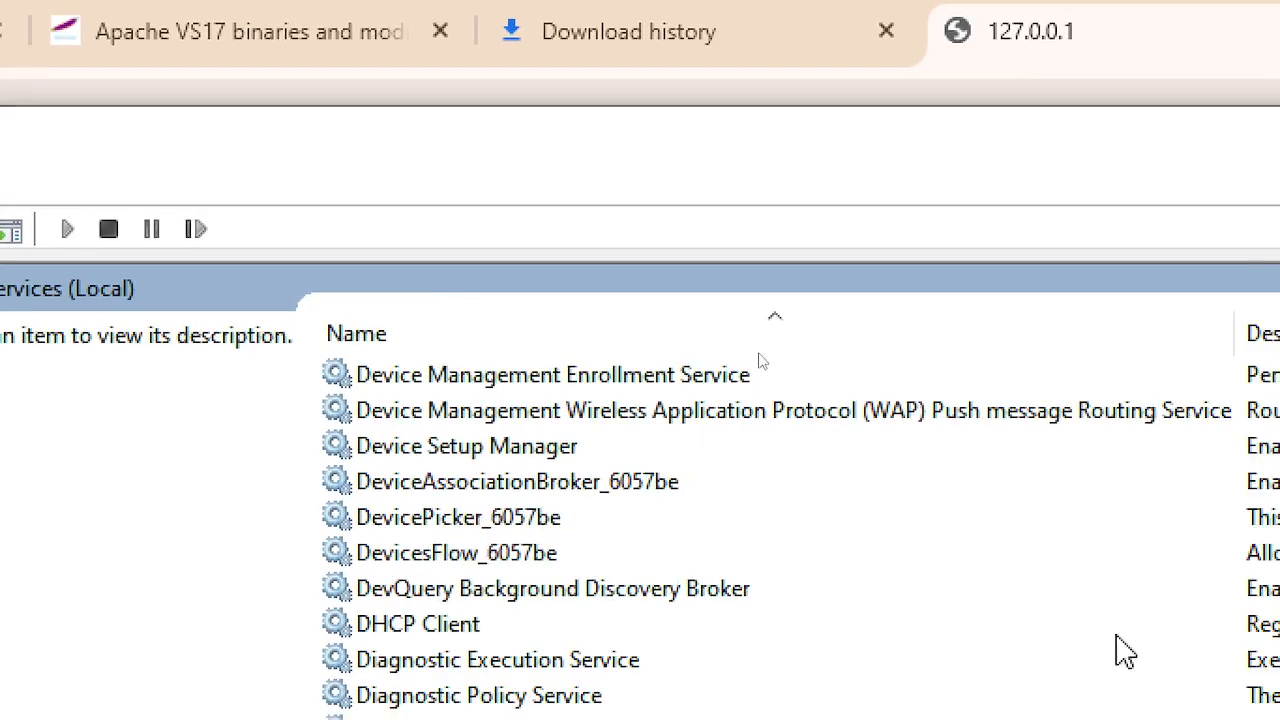
{"action": "scroll", "coordinate": [437, 508], "scroll_direction": "up", "scroll_amount": 10}
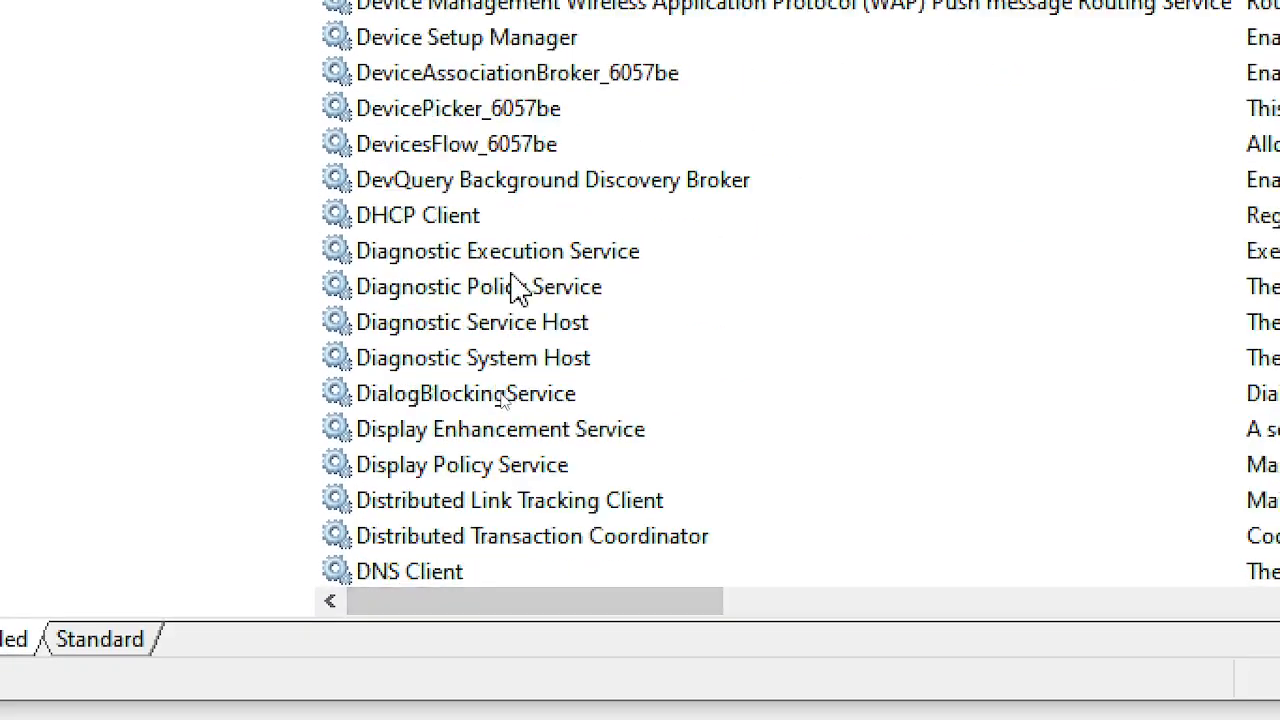
{"action": "scroll", "coordinate": [527, 268], "scroll_direction": "up", "scroll_amount": 7}
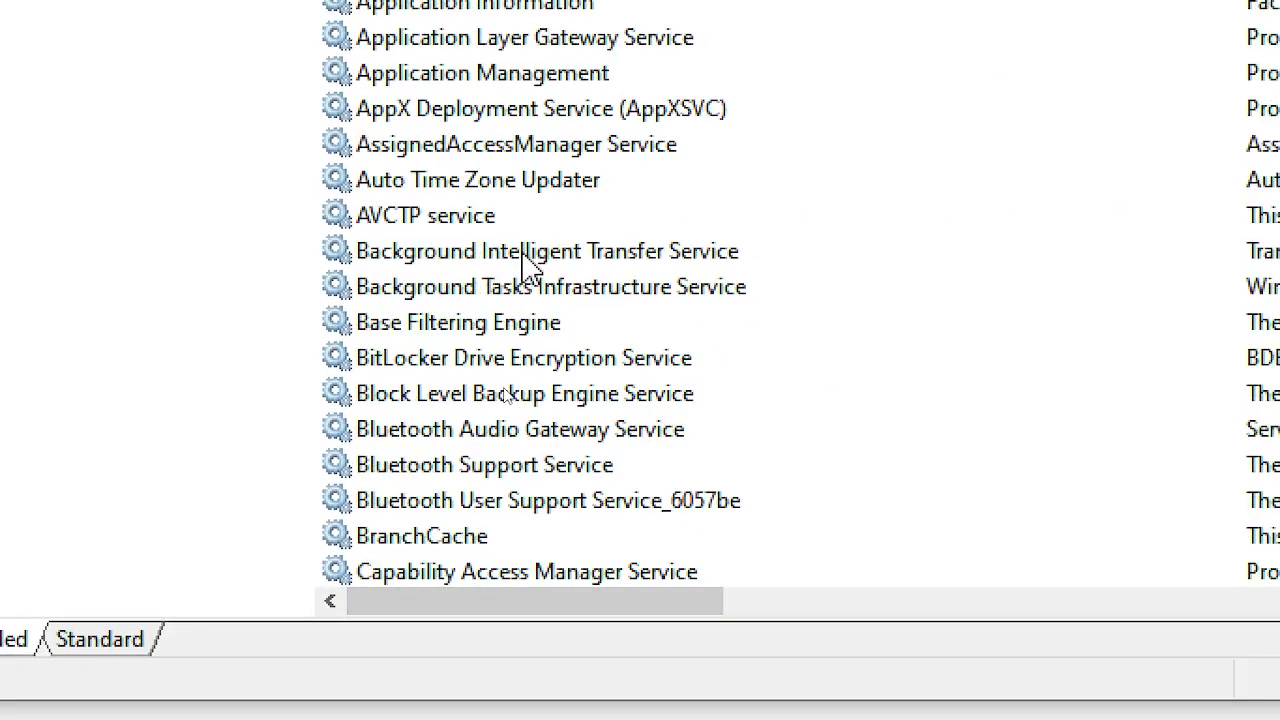
- Check Apache2.4's properties (Running, Automatic startup), then close the dialog
{"action": "left_click", "coordinate": [467, 114]}
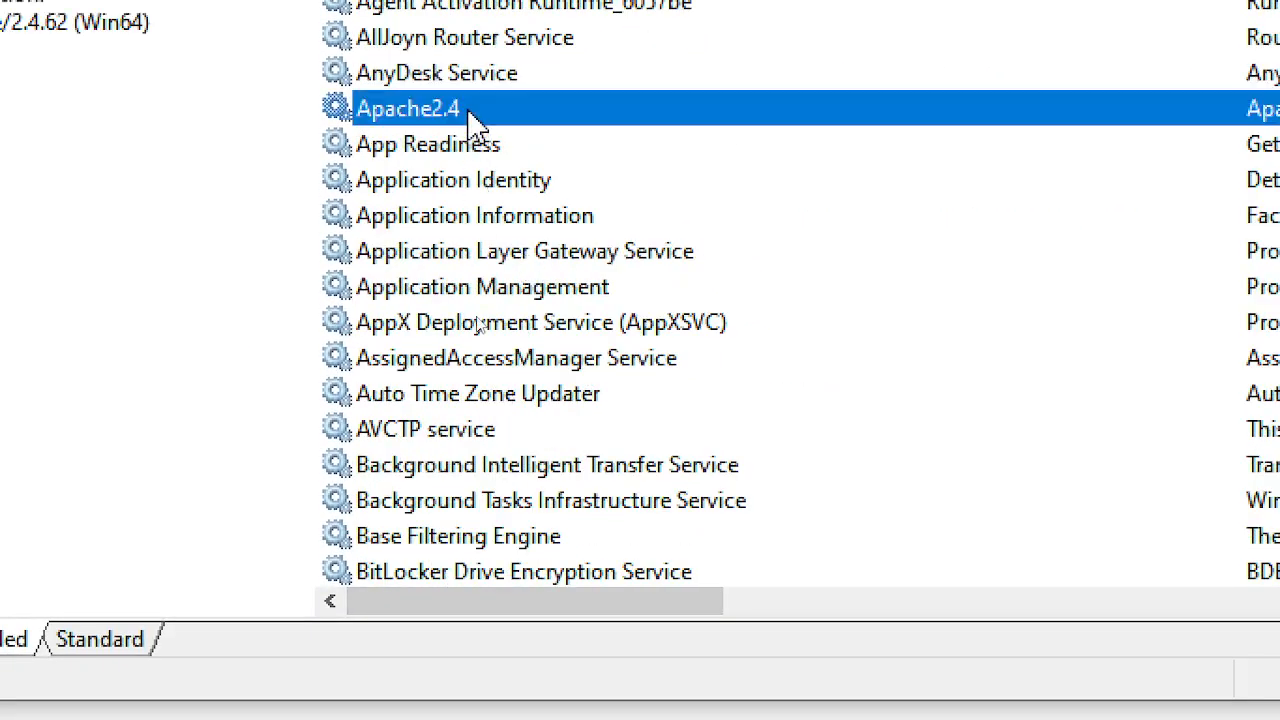
{"action": "double_click", "coordinate": [542, 302]}
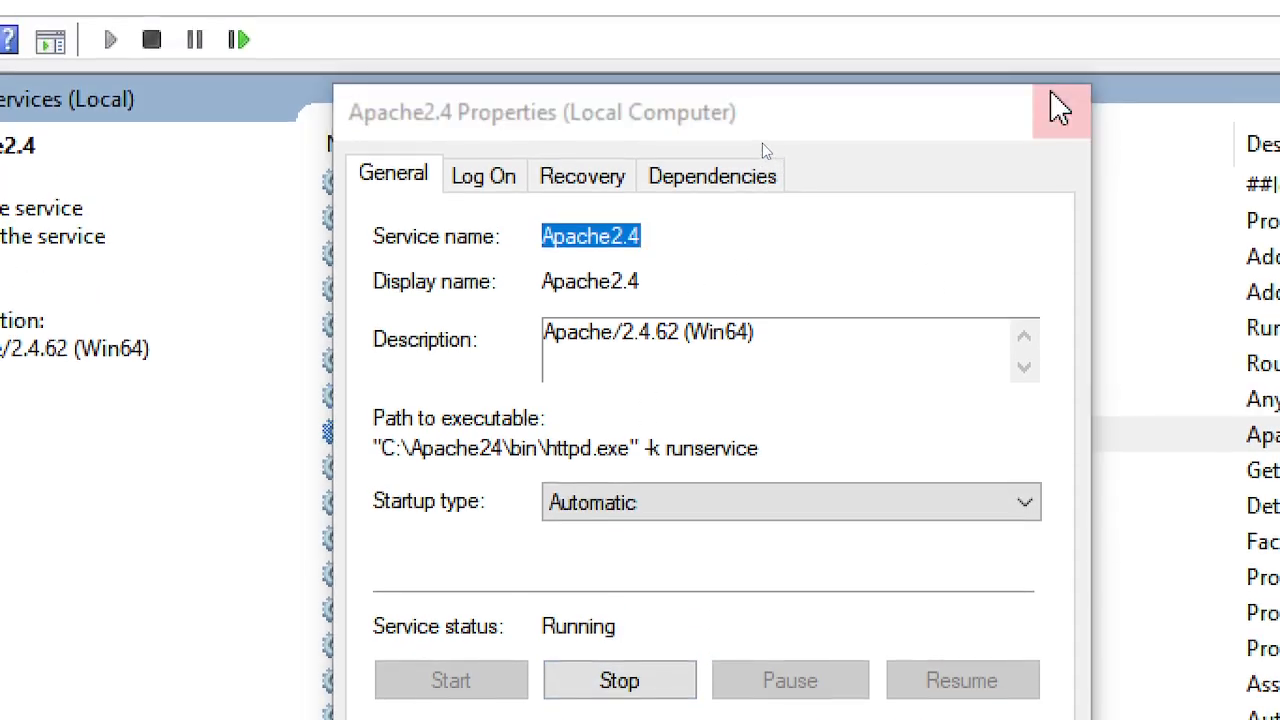
{"action": "left_click", "coordinate": [1060, 108]}
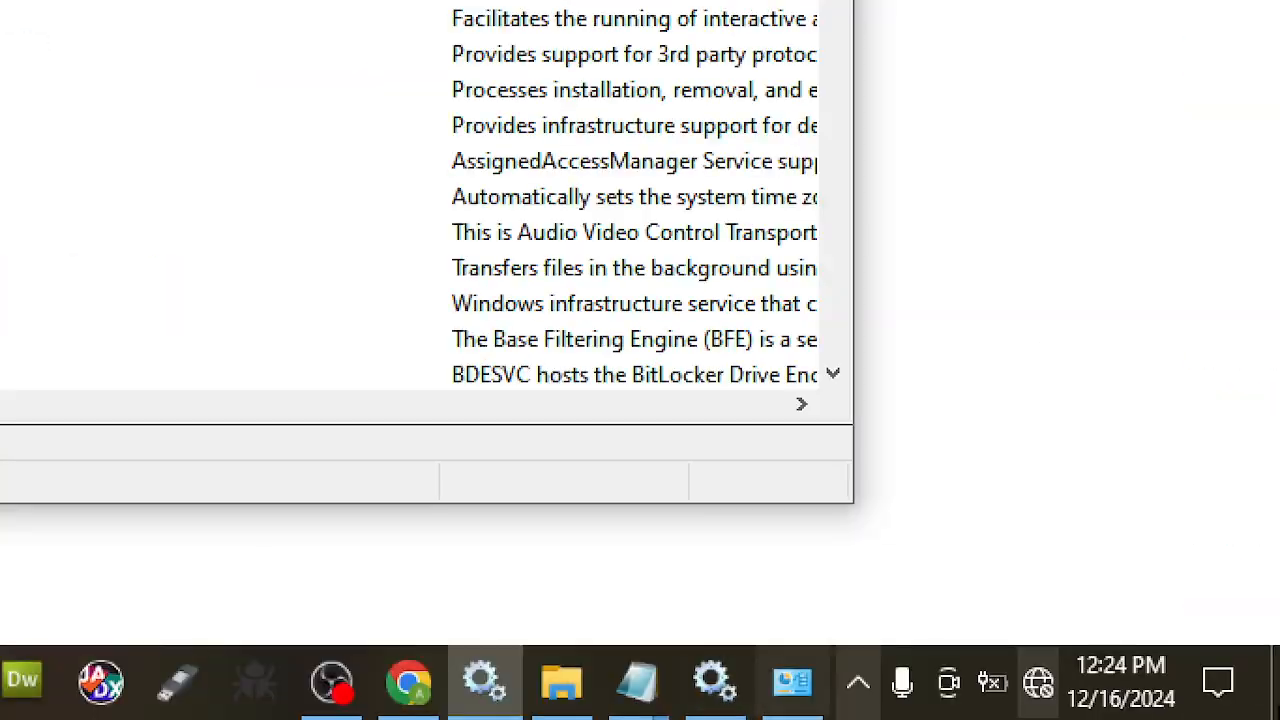
- Restart the Apache2.4 service from the Apache Monitor tray icon
{"action": "left_click", "coordinate": [858, 684]}
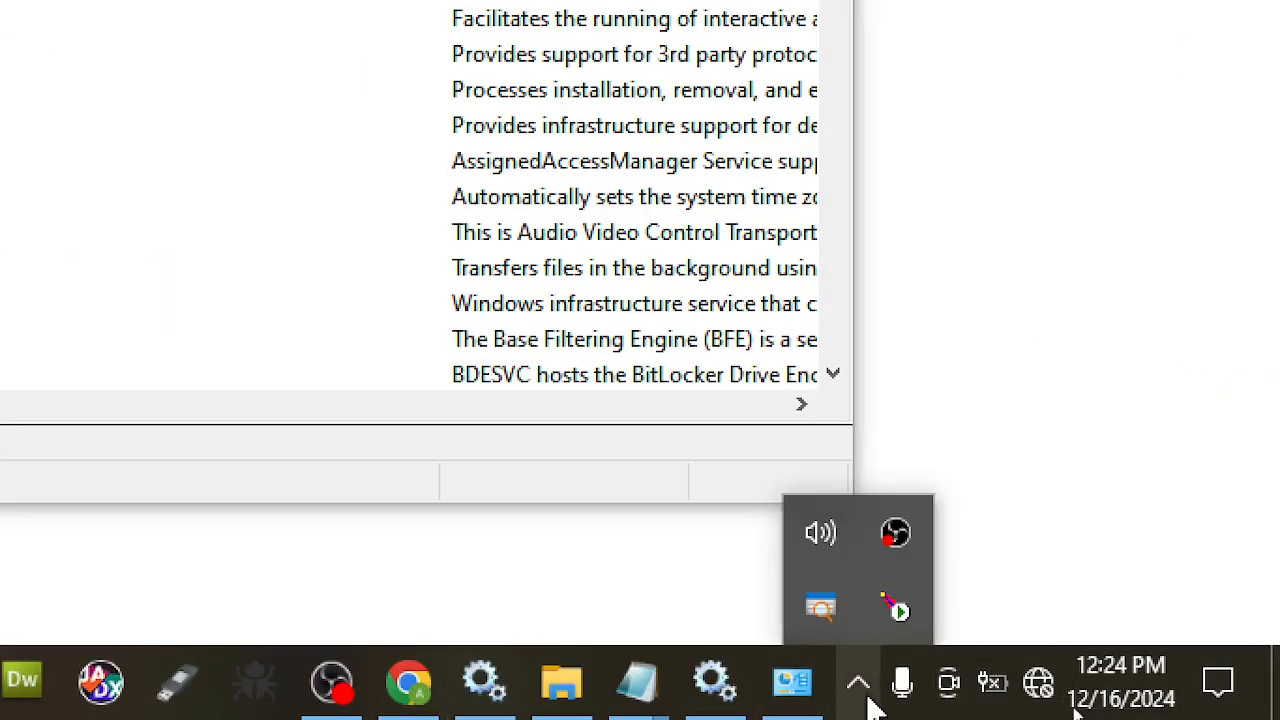
{"action": "left_click", "coordinate": [900, 610]}
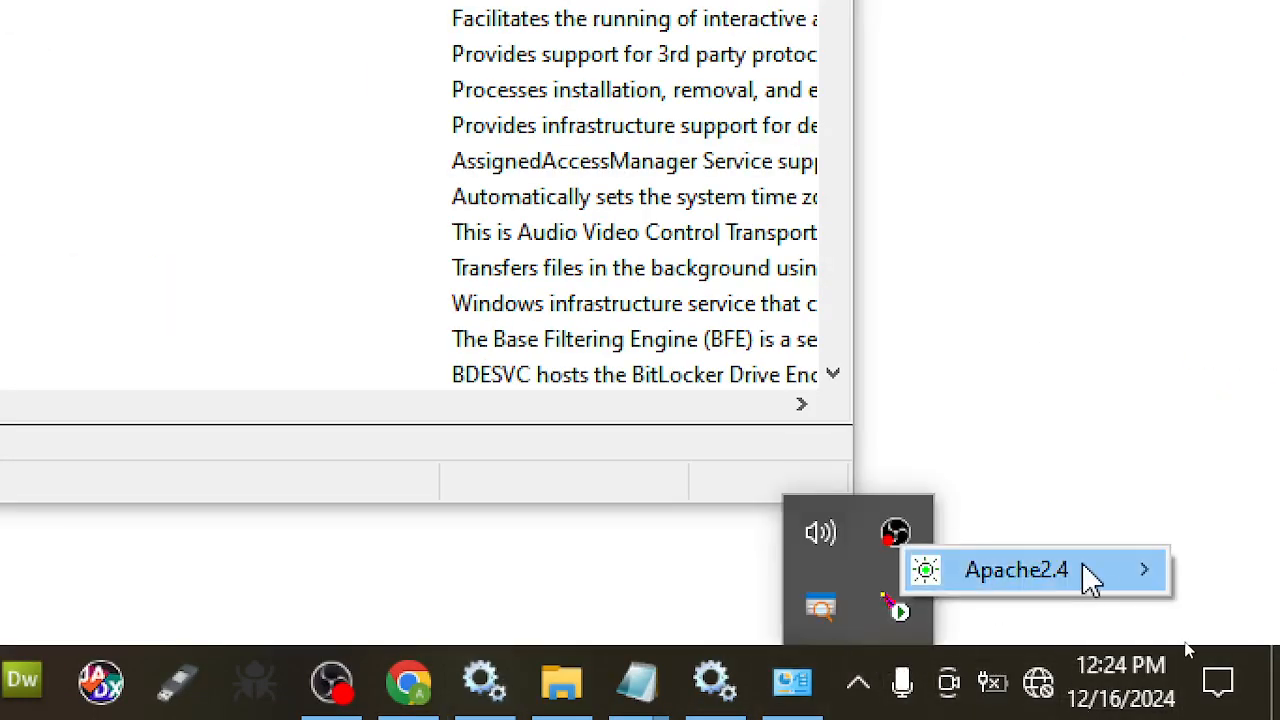
{"action": "mouse_move", "coordinate": [1089, 569]}
{"action": "left_click", "coordinate": [760, 655]}
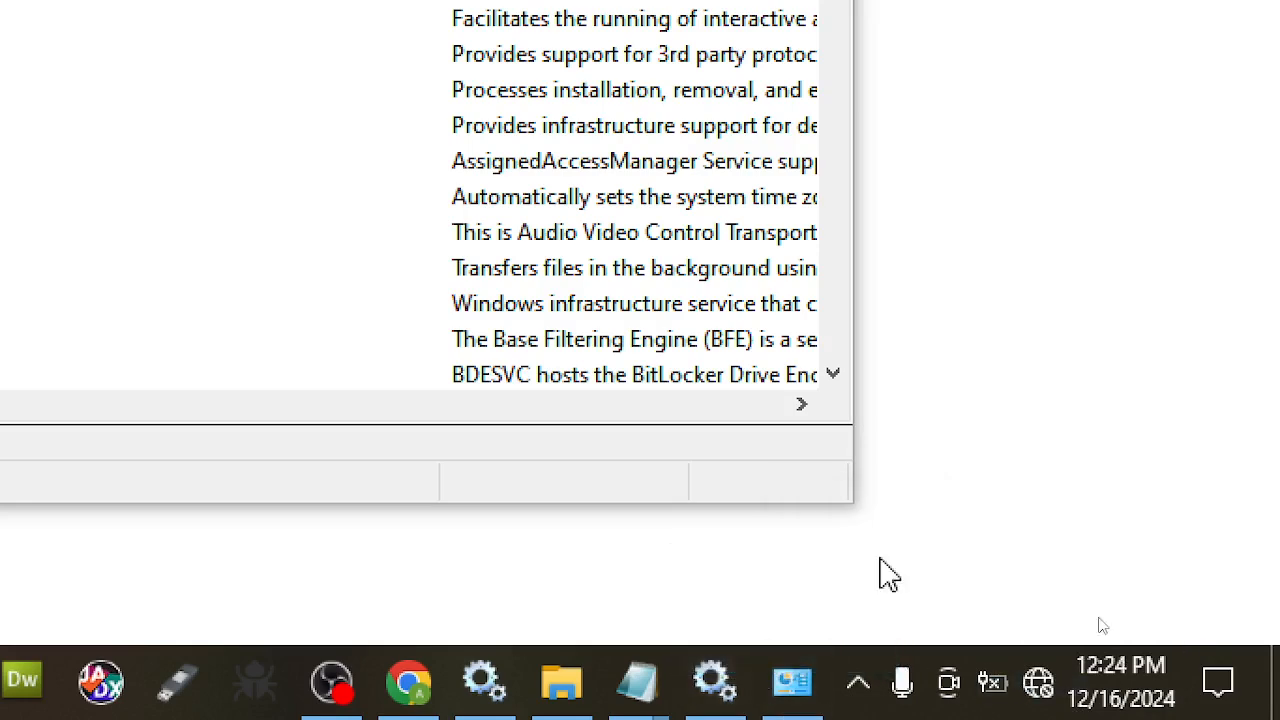
- Stop Apache2.4 via Apache Monitor and reload 127.0.0.1 in Chrome, now ERR_CONNECTION_REFUSED
{"action": "left_click", "coordinate": [858, 684]}
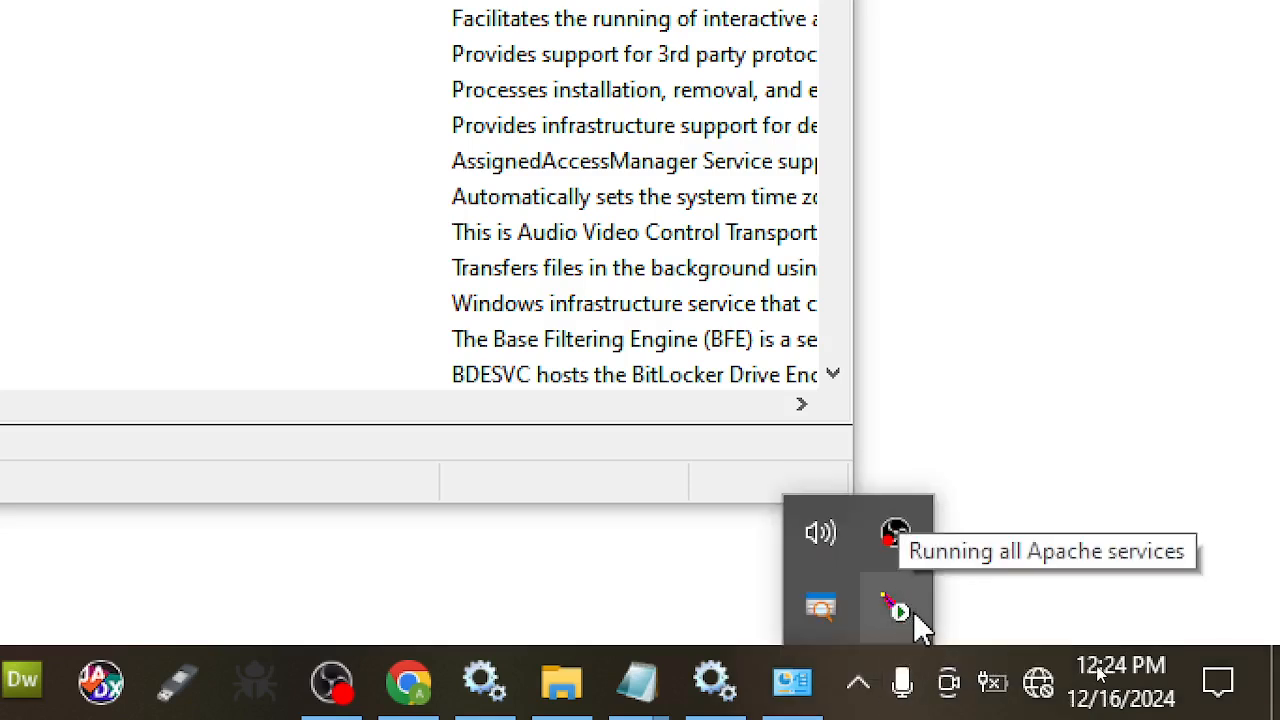
{"action": "left_click", "coordinate": [913, 611]}
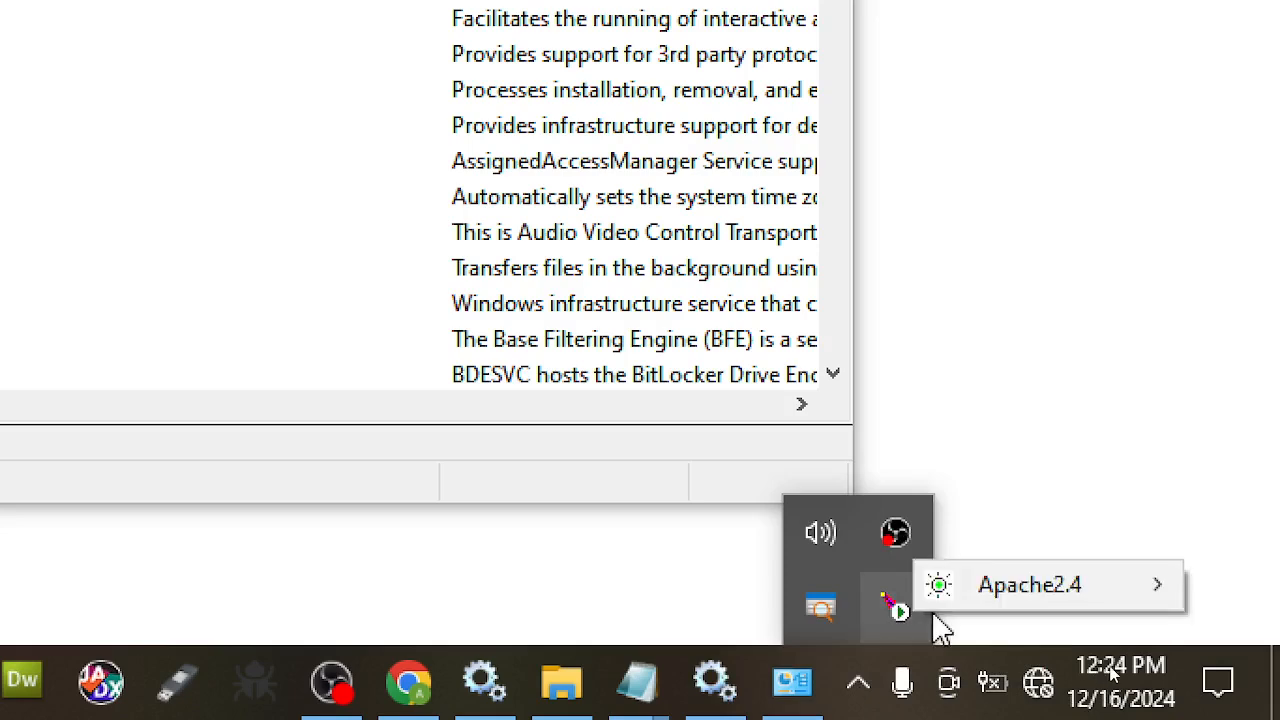
{"action": "mouse_move", "coordinate": [1023, 597]}
{"action": "left_click", "coordinate": [789, 626]}
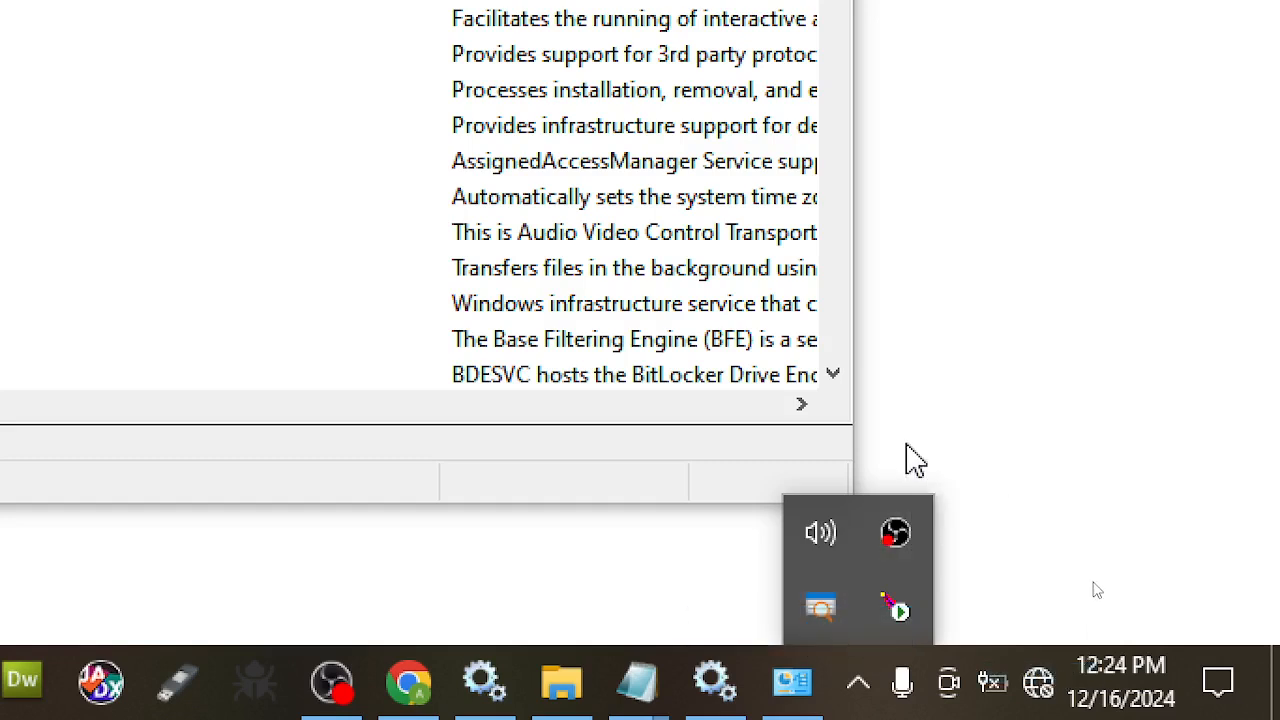
{"action": "left_click", "coordinate": [409, 682]}
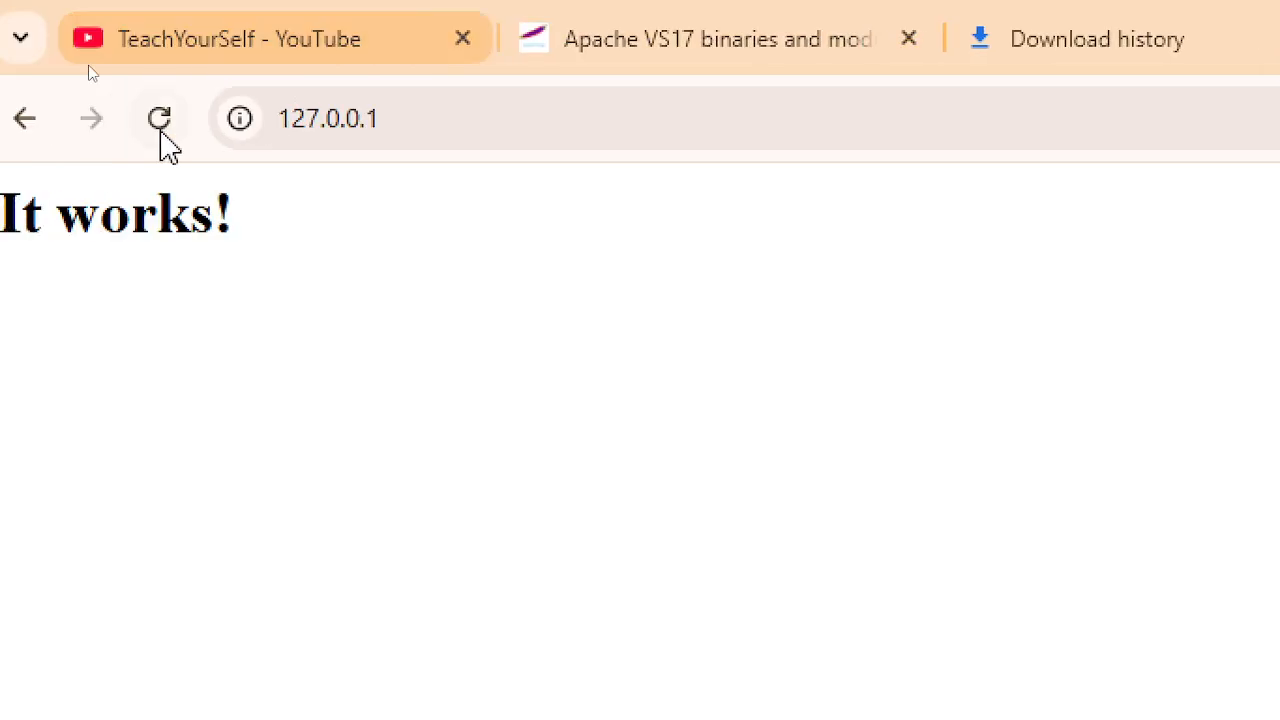
{"action": "left_click", "coordinate": [183, 122]}
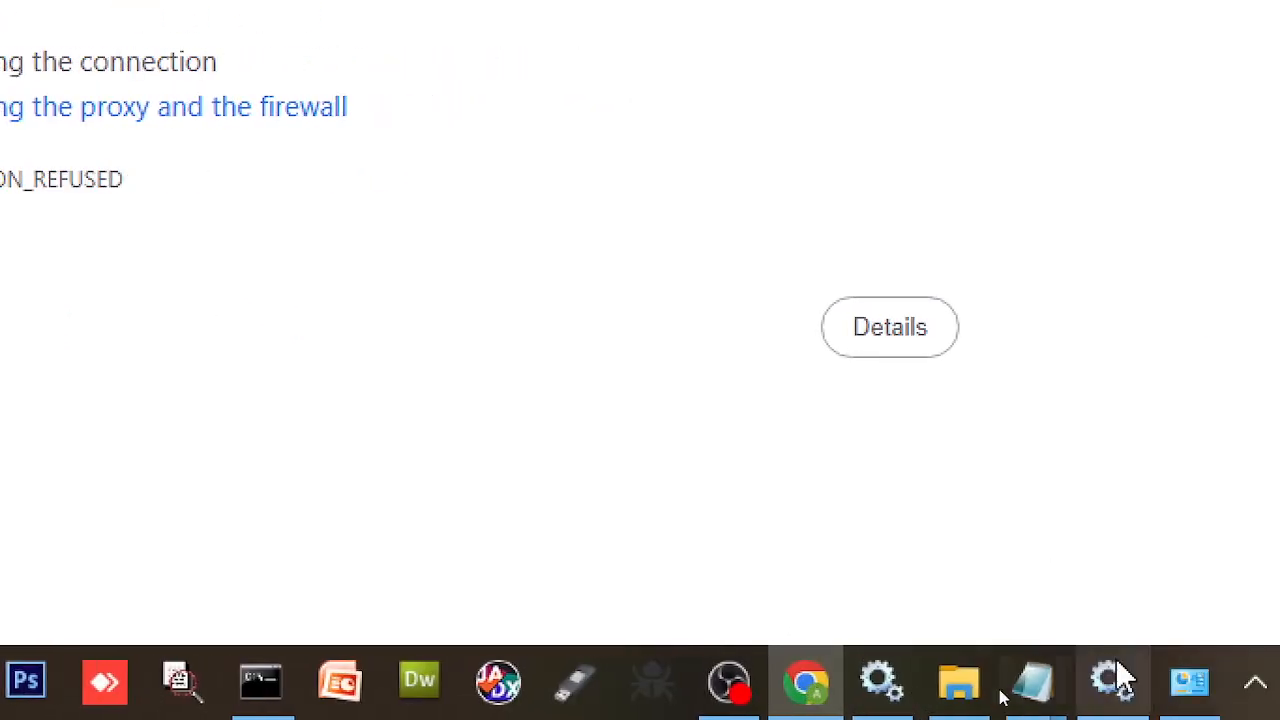
- Dismiss the open-dialogs error and cancel the Apache2.4 properties dialog
{"action": "mouse_move", "coordinate": [1118, 678]}
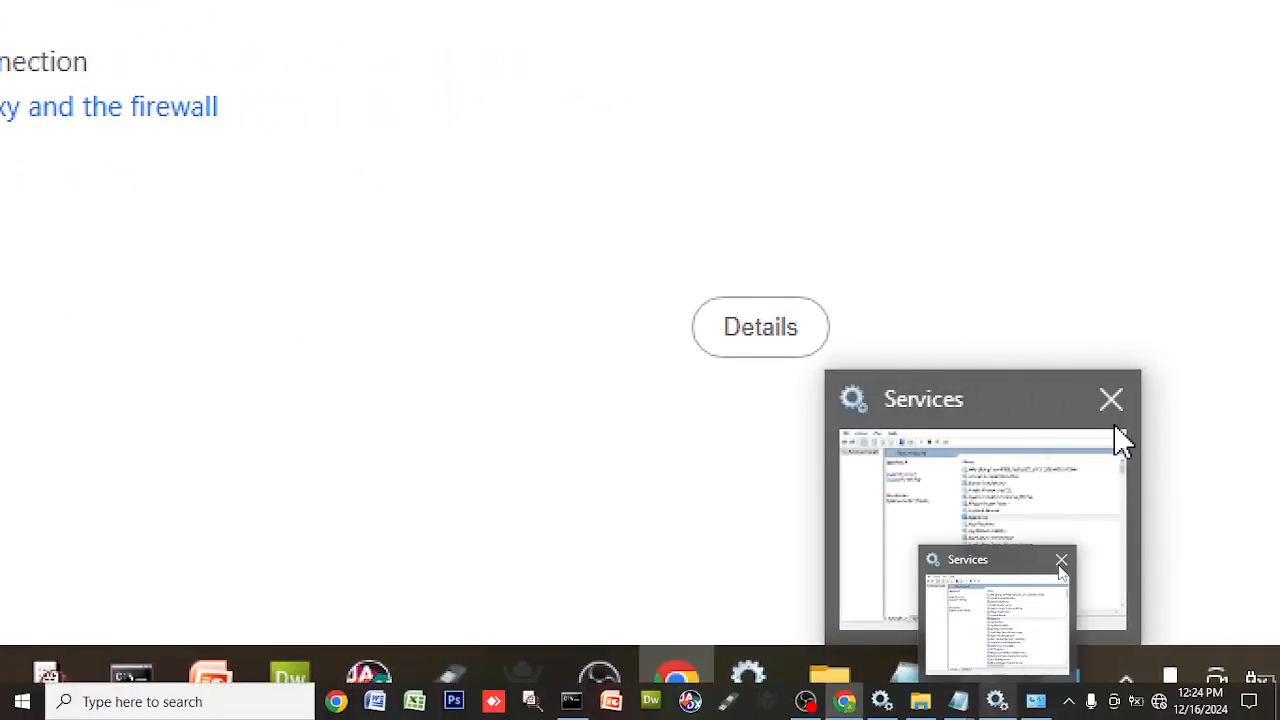
{"action": "mouse_move", "coordinate": [1230, 406]}
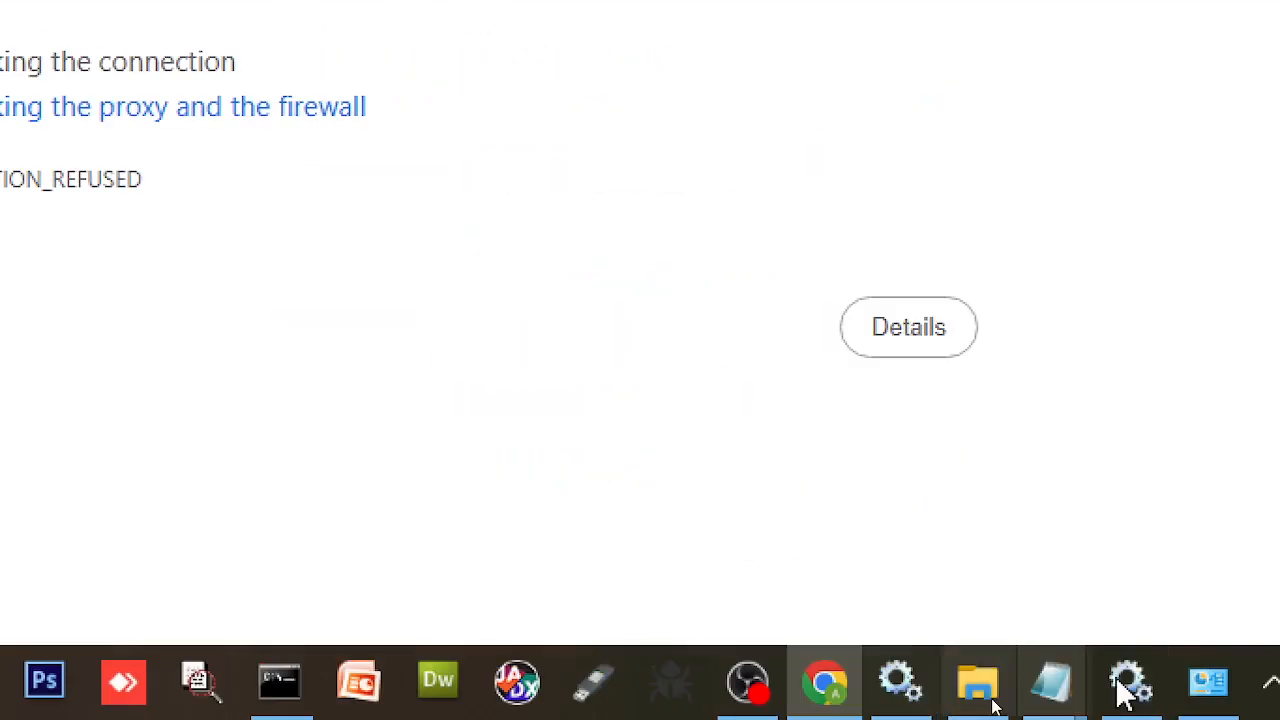
{"action": "left_click", "coordinate": [1118, 690]}
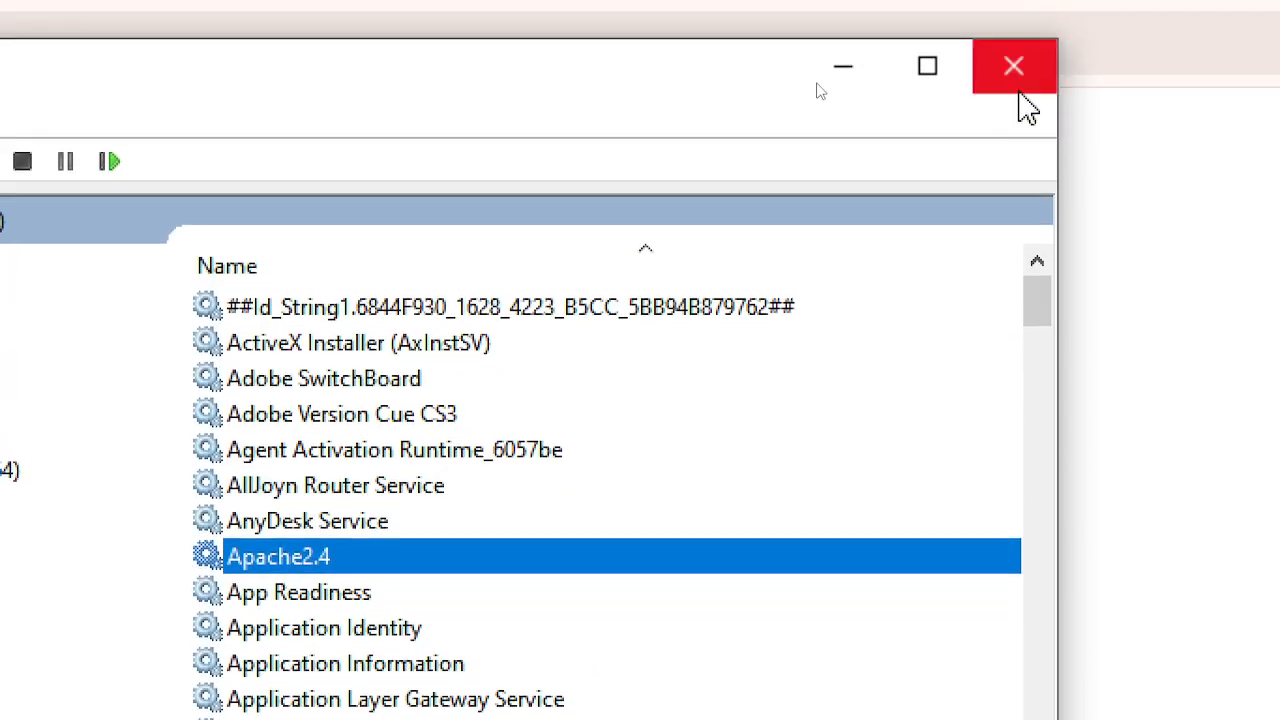
{"action": "left_click", "coordinate": [1016, 96]}
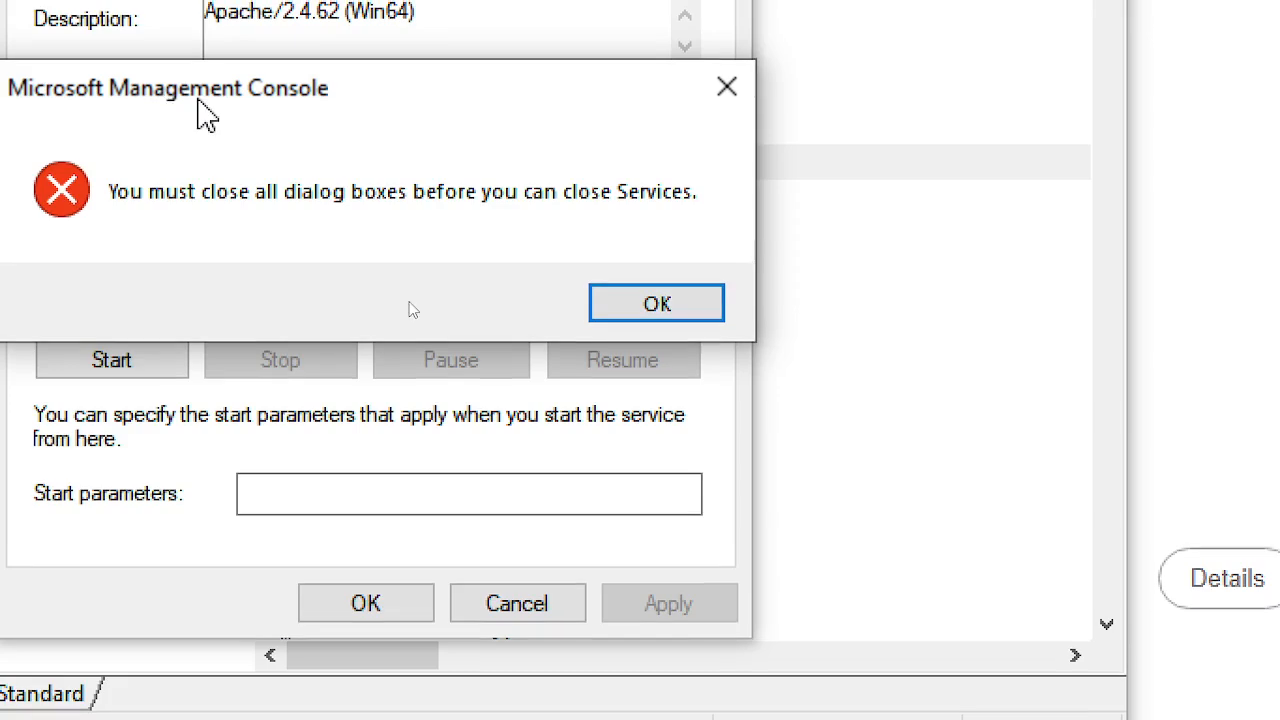
{"action": "left_click", "coordinate": [630, 302]}
{"action": "left_click", "coordinate": [517, 600]}
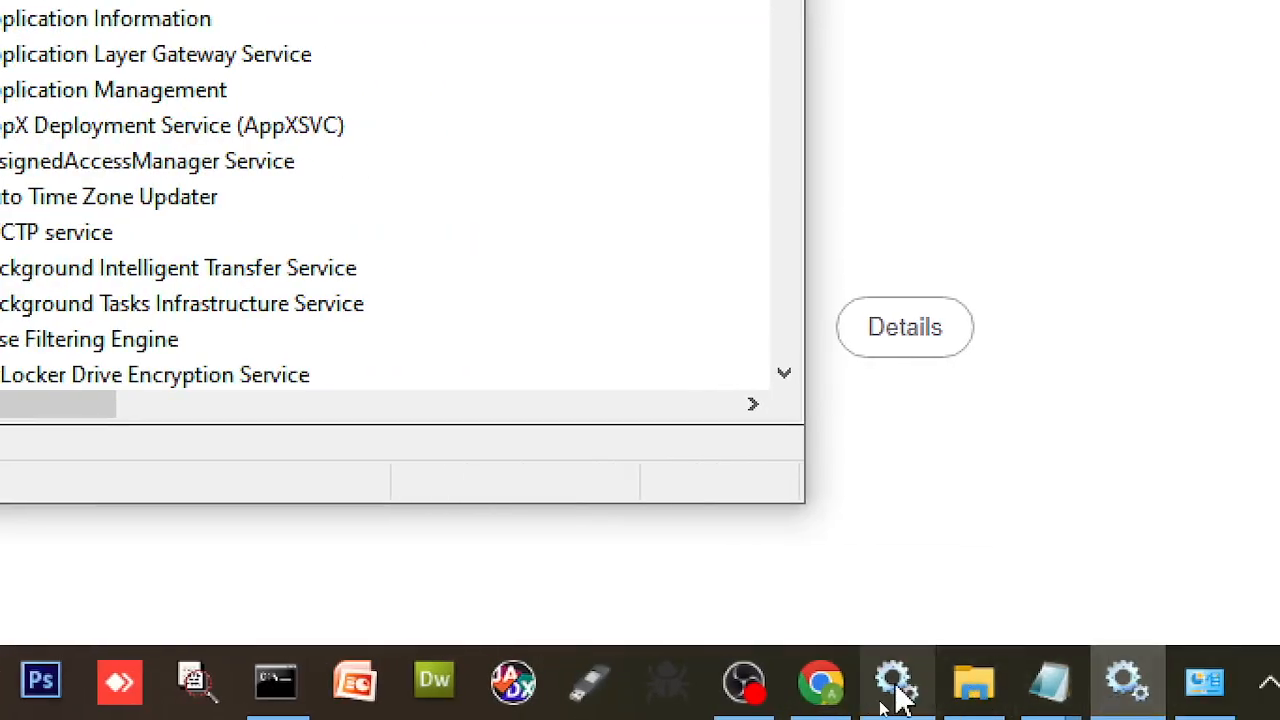
- Close the duplicate Services window and reopen Apache2.4's properties, showing it Stopped
{"action": "left_click", "coordinate": [897, 690]}
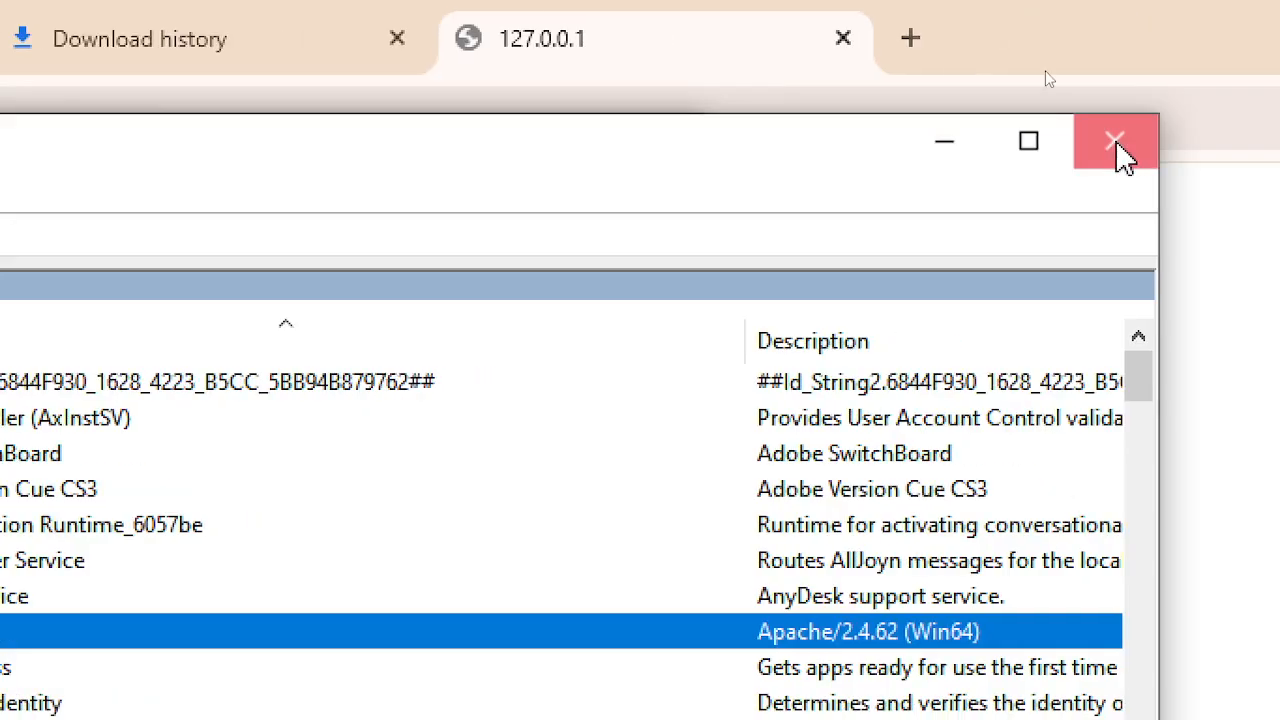
{"action": "left_click", "coordinate": [1116, 142]}
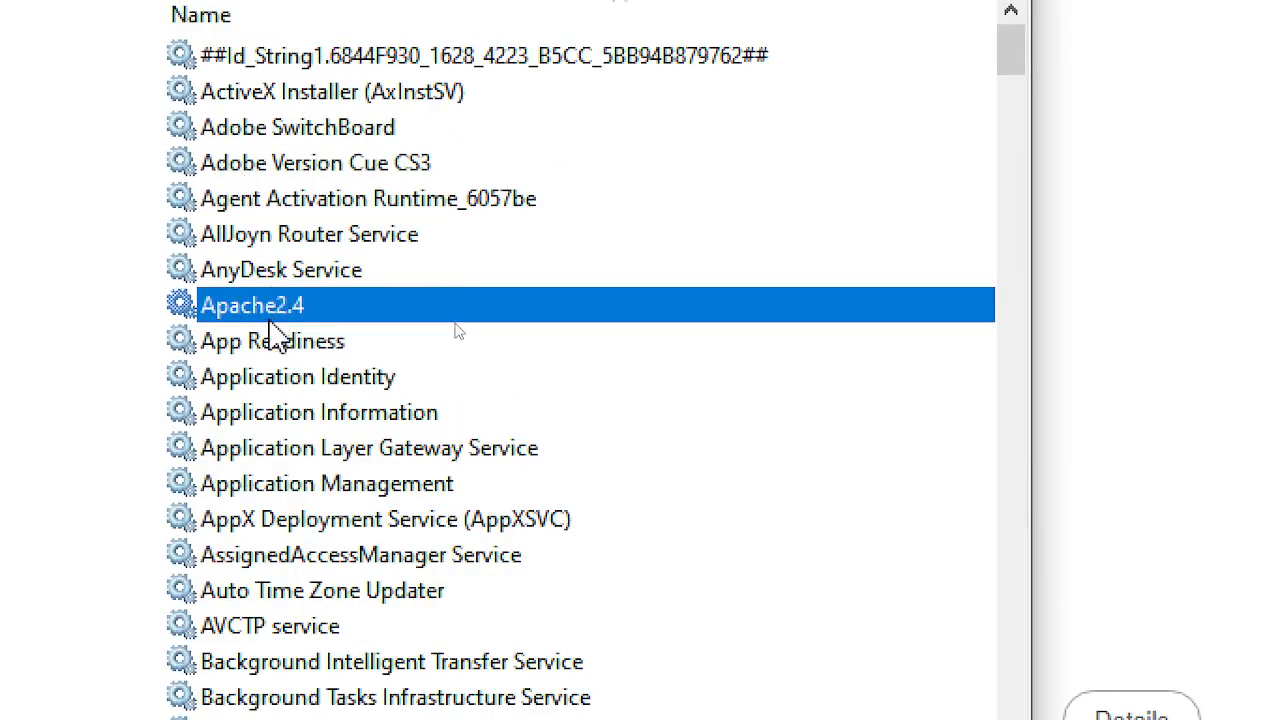
{"action": "double_click", "coordinate": [290, 310]}
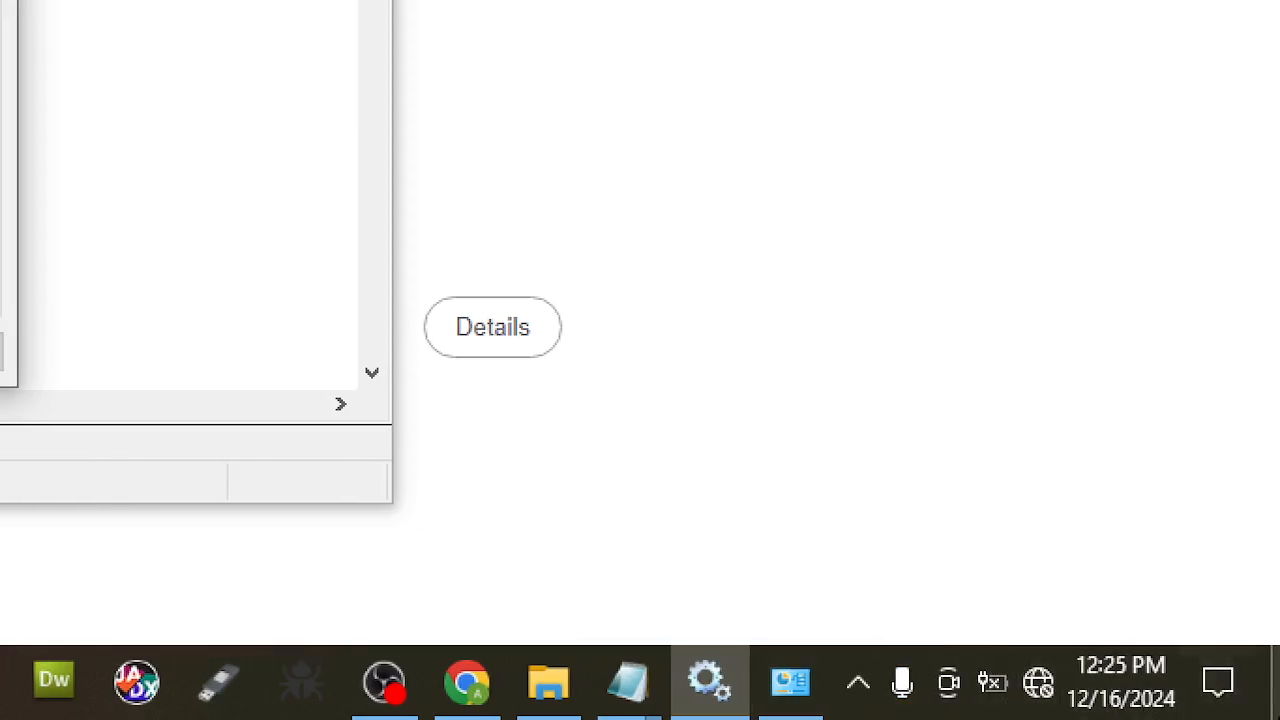
- Exit Apache Monitor from its tray icon's menu
{"action": "left_click", "coordinate": [858, 683]}
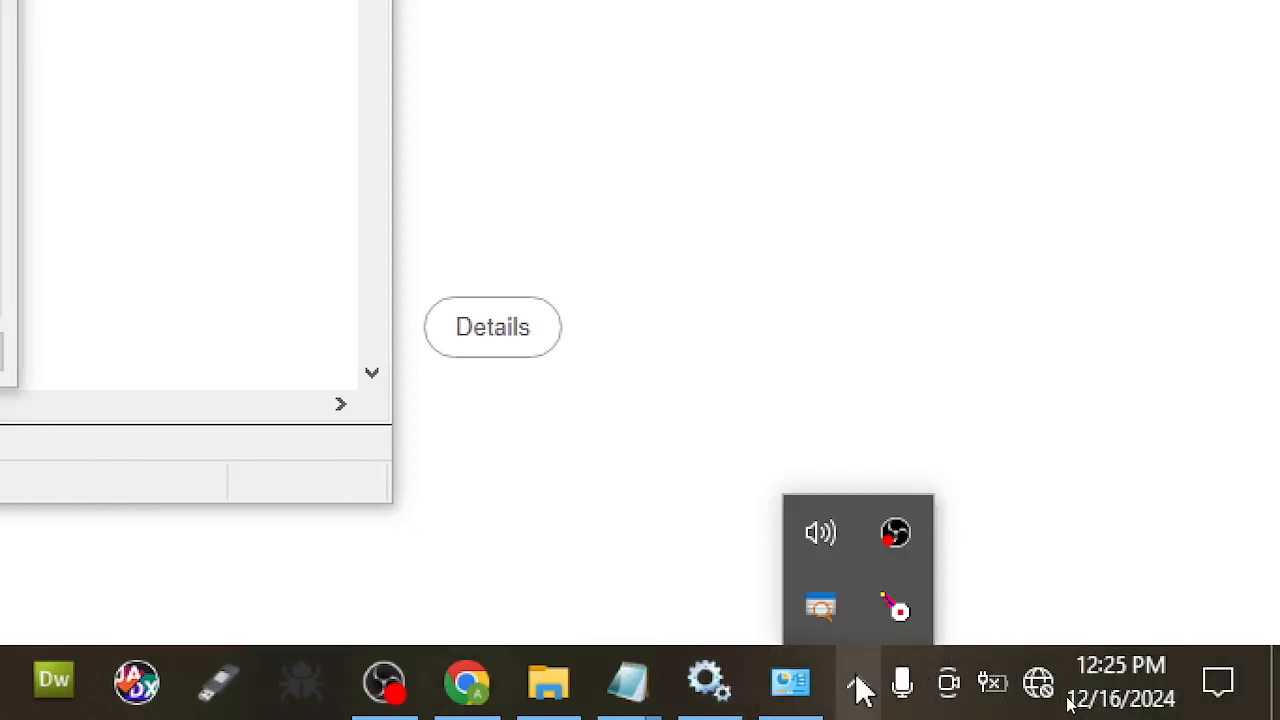
{"action": "right_click", "coordinate": [905, 608]}
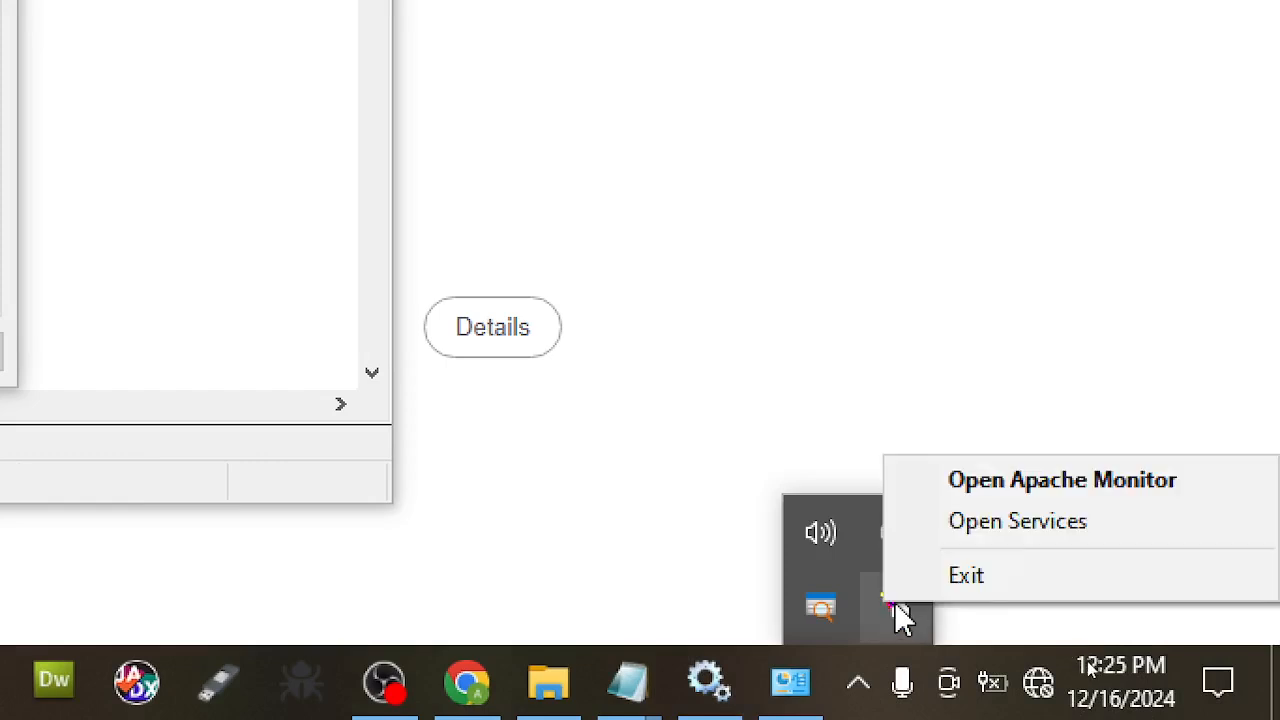
{"action": "left_click", "coordinate": [1030, 596]}
{"action": "left_click", "coordinate": [860, 690]}
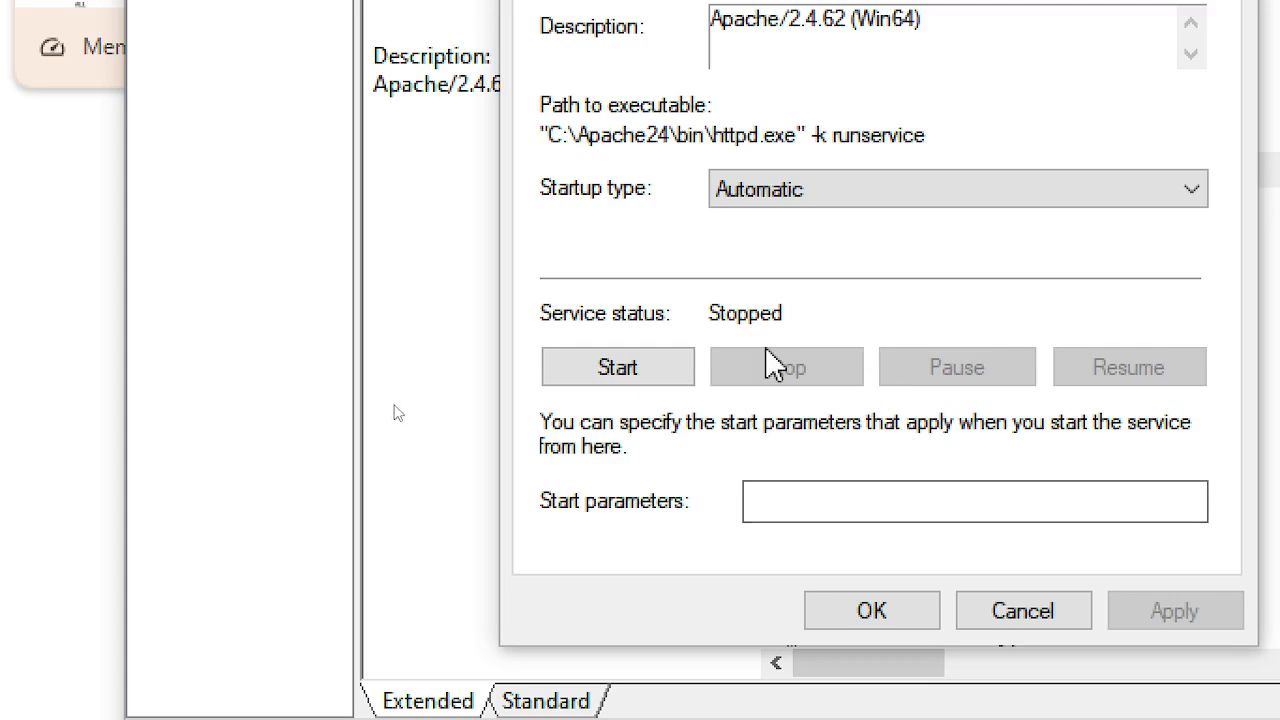
- Start Apache2.4 from its properties, then reload 127.0.0.1 in Chrome to see It works!
{"action": "left_click", "coordinate": [657, 367]}
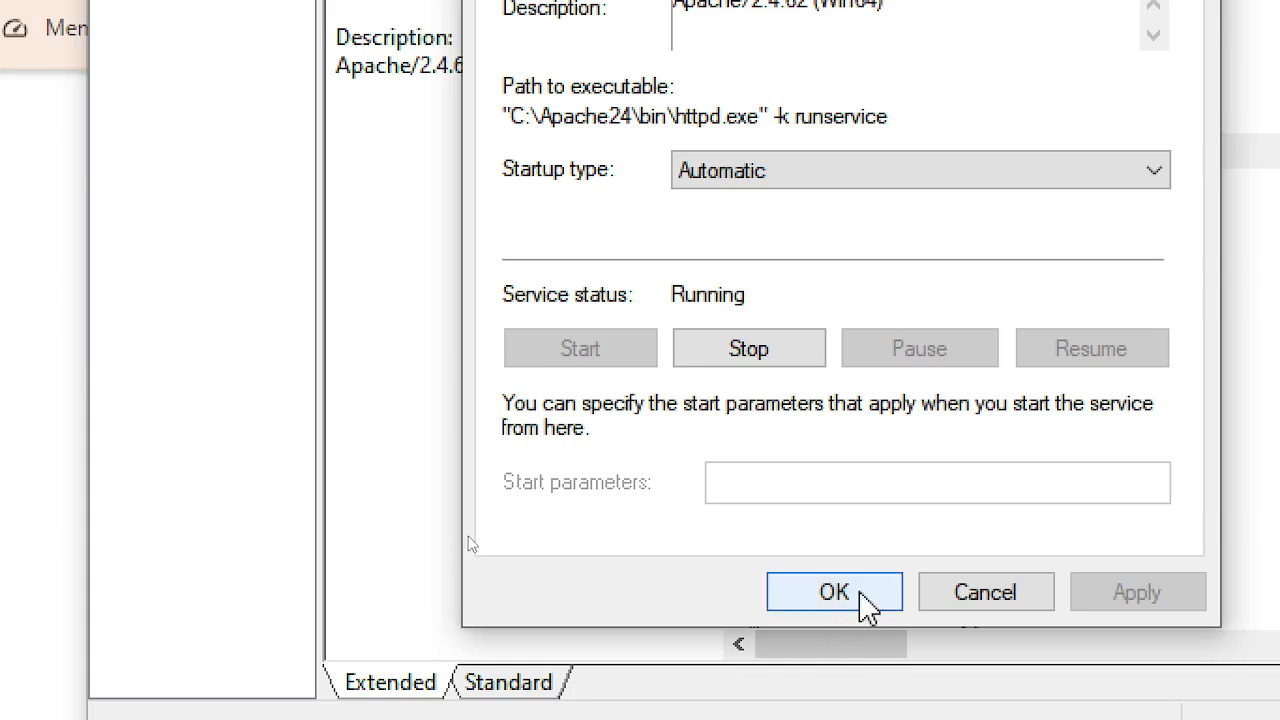
{"action": "left_click", "coordinate": [860, 592]}
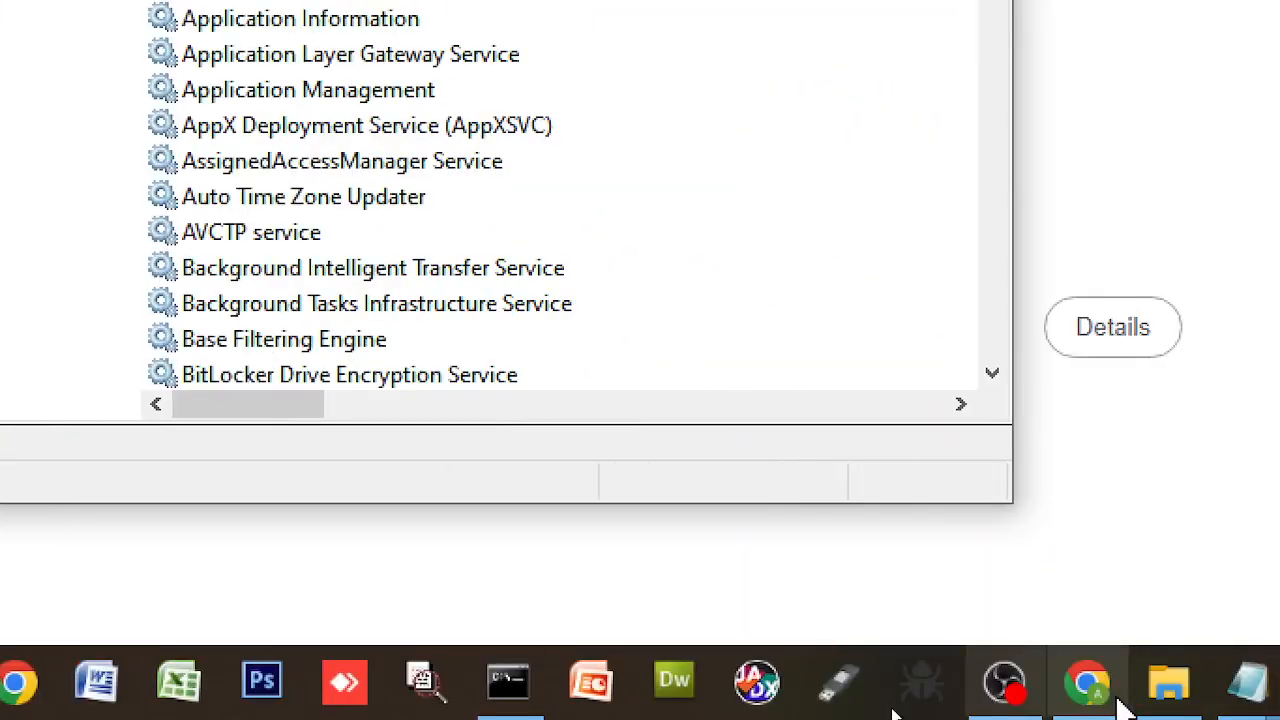
{"action": "left_click", "coordinate": [1080, 700]}
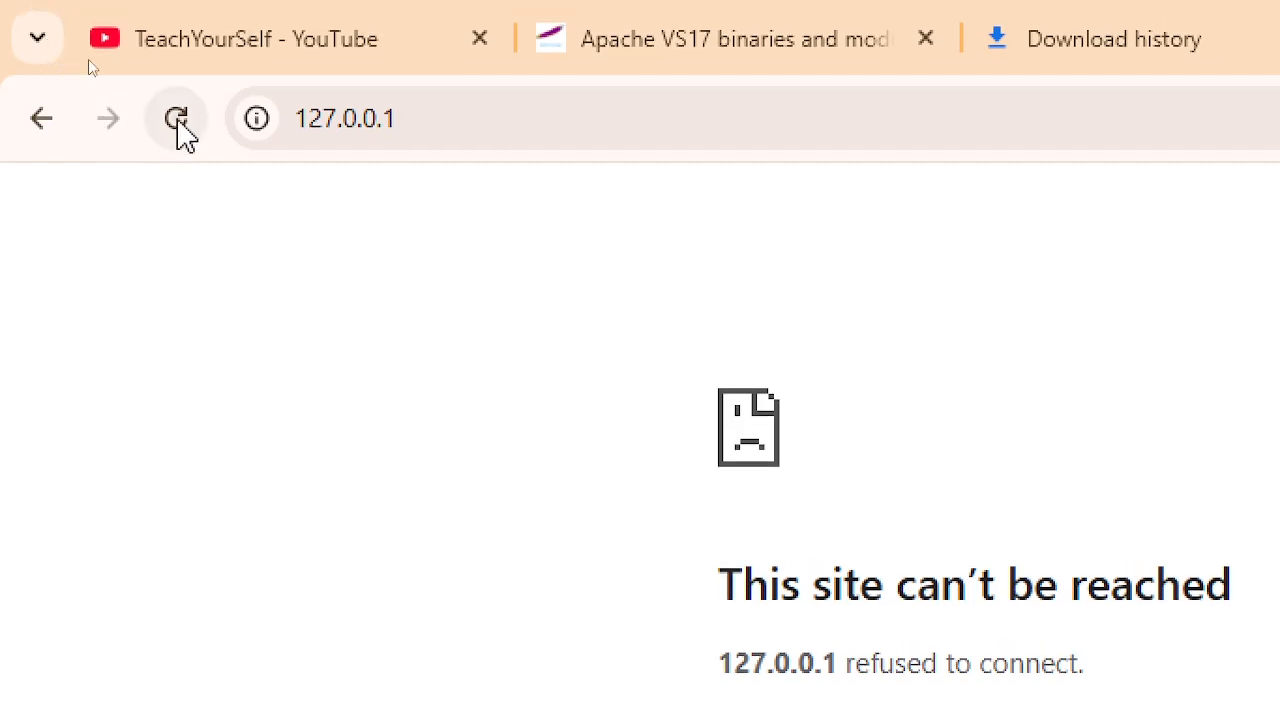
{"action": "left_click", "coordinate": [176, 104]}
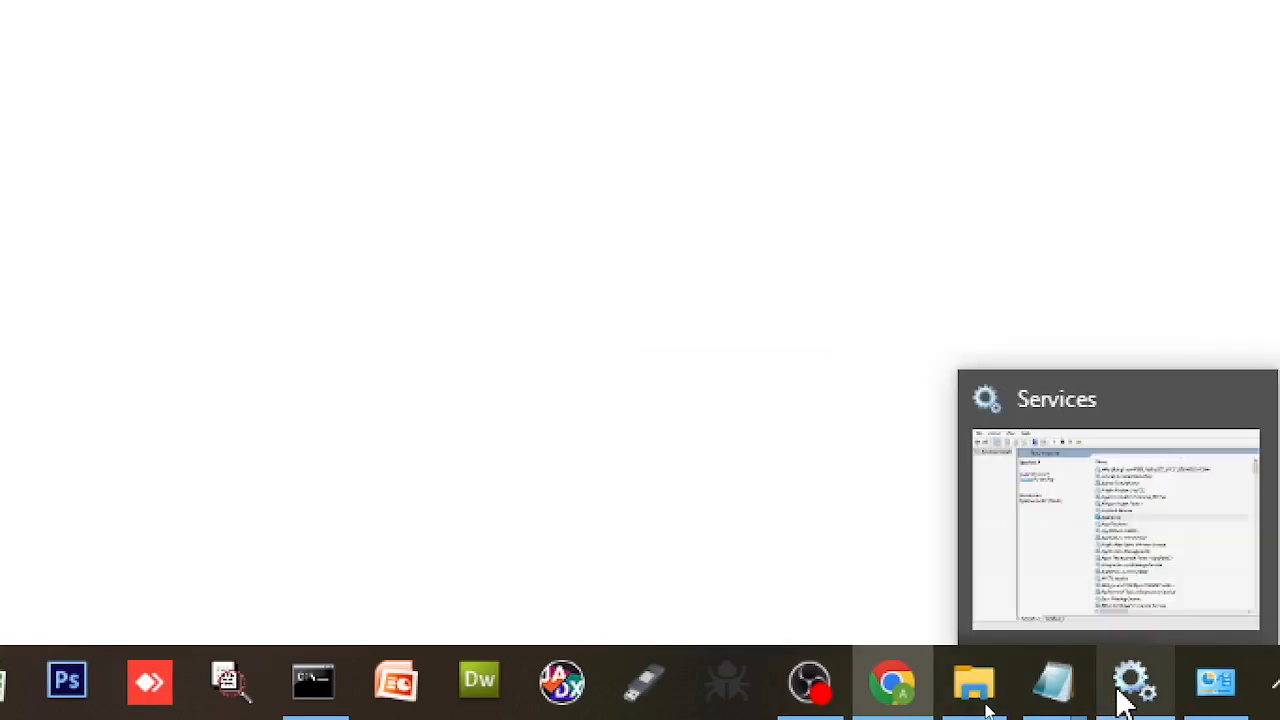
- Bring the ReadMe notes to the front in Notepad and scroll through them
{"action": "mouse_move", "coordinate": [1065, 687]}
{"action": "left_click", "coordinate": [938, 605]}
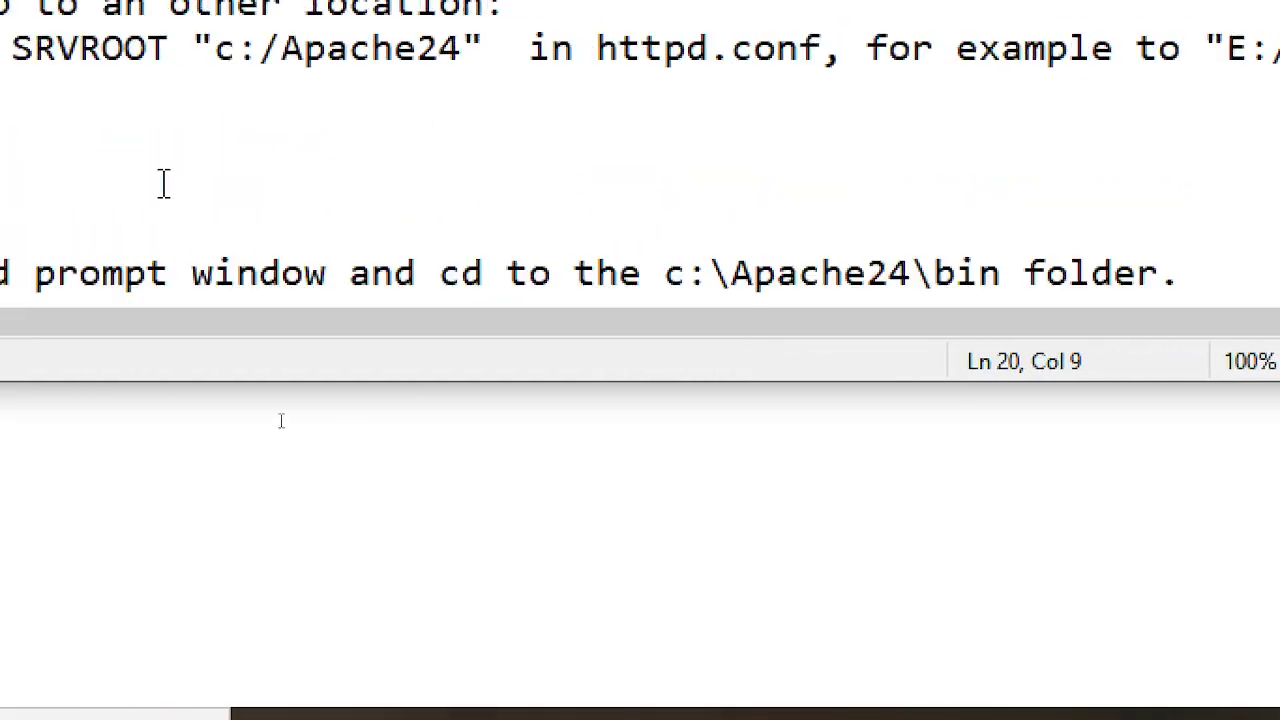
{"action": "scroll", "coordinate": [164, 183], "scroll_direction": "down", "scroll_amount": 2}
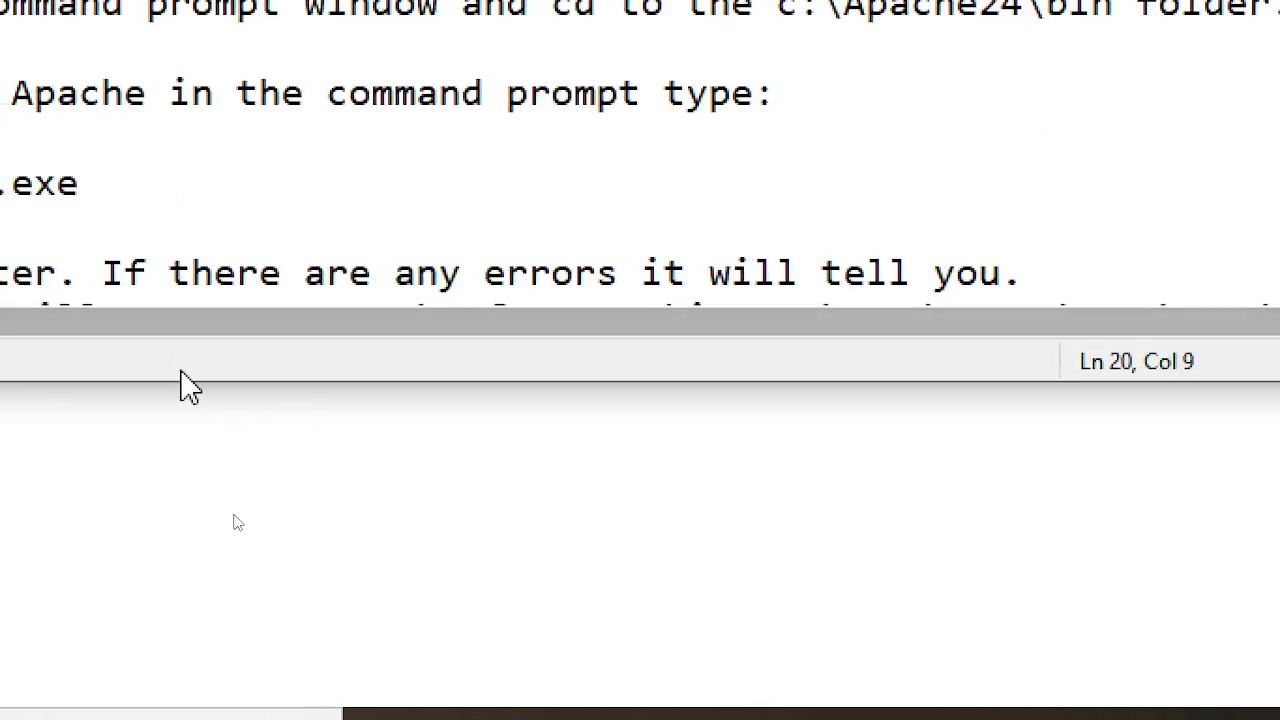
{"action": "left_click_drag", "start_coordinate": [179, 385], "coordinate": [175, 709]}
{"action": "scroll", "coordinate": [163, 297], "scroll_direction": "down", "scroll_amount": 2}
{"action": "scroll", "coordinate": [163, 222], "scroll_direction": "down", "scroll_amount": 1}
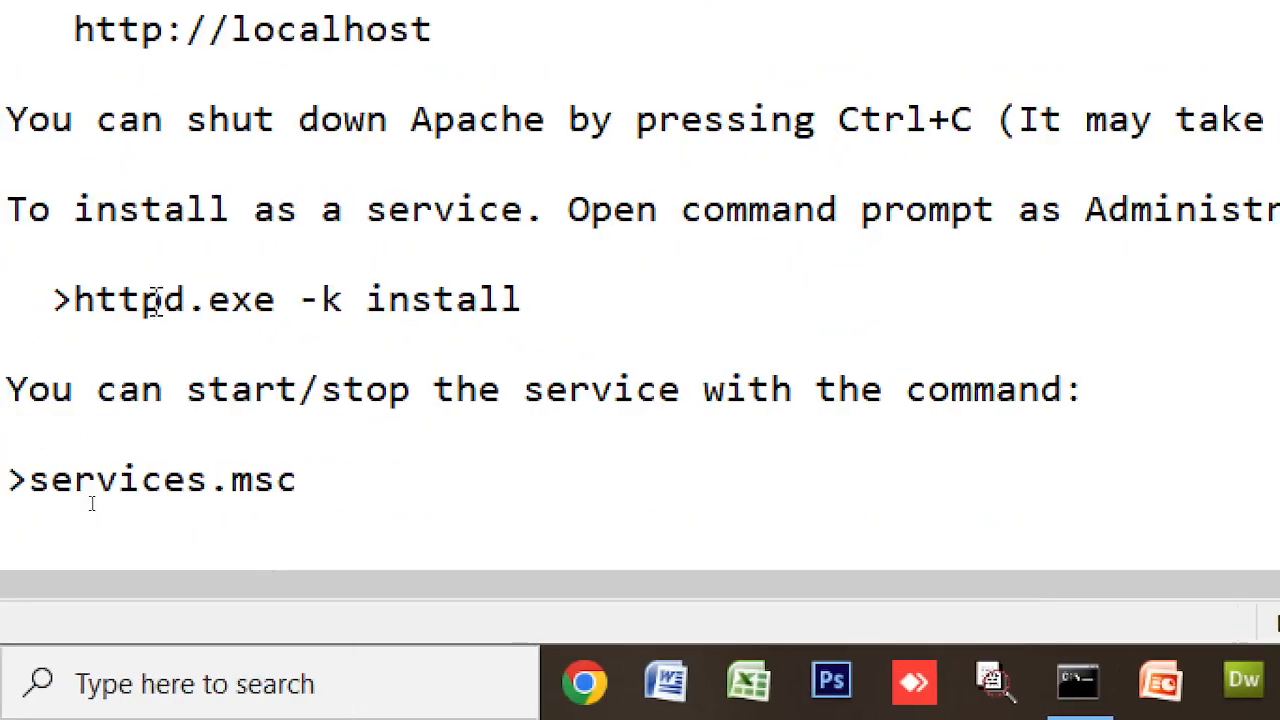
{"action": "scroll", "coordinate": [456, 258], "scroll_direction": "down", "scroll_amount": 1}
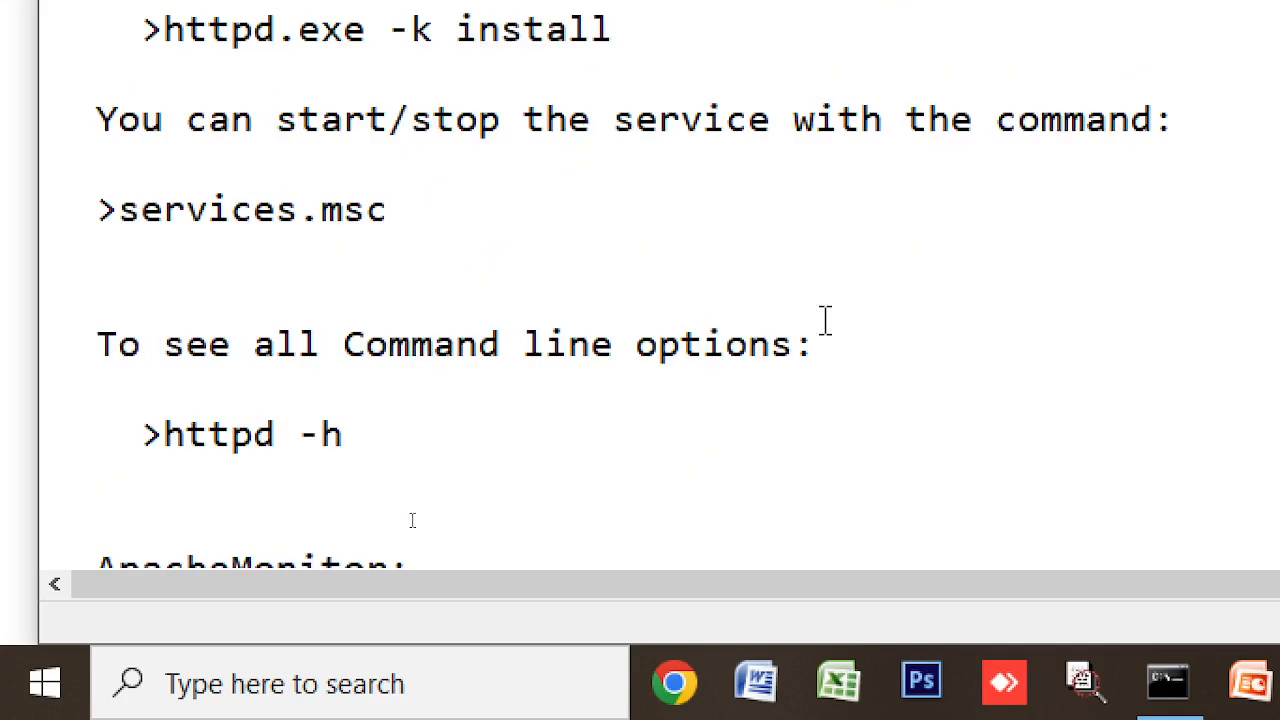
{"action": "scroll", "coordinate": [823, 320], "scroll_direction": "down", "scroll_amount": 3}
{"action": "scroll", "coordinate": [909, 331], "scroll_direction": "up", "scroll_amount": 3}
{"action": "scroll", "coordinate": [909, 333], "scroll_direction": "up", "scroll_amount": 4}
{"action": "scroll", "coordinate": [1120, 314], "scroll_direction": "up", "scroll_amount": 3}
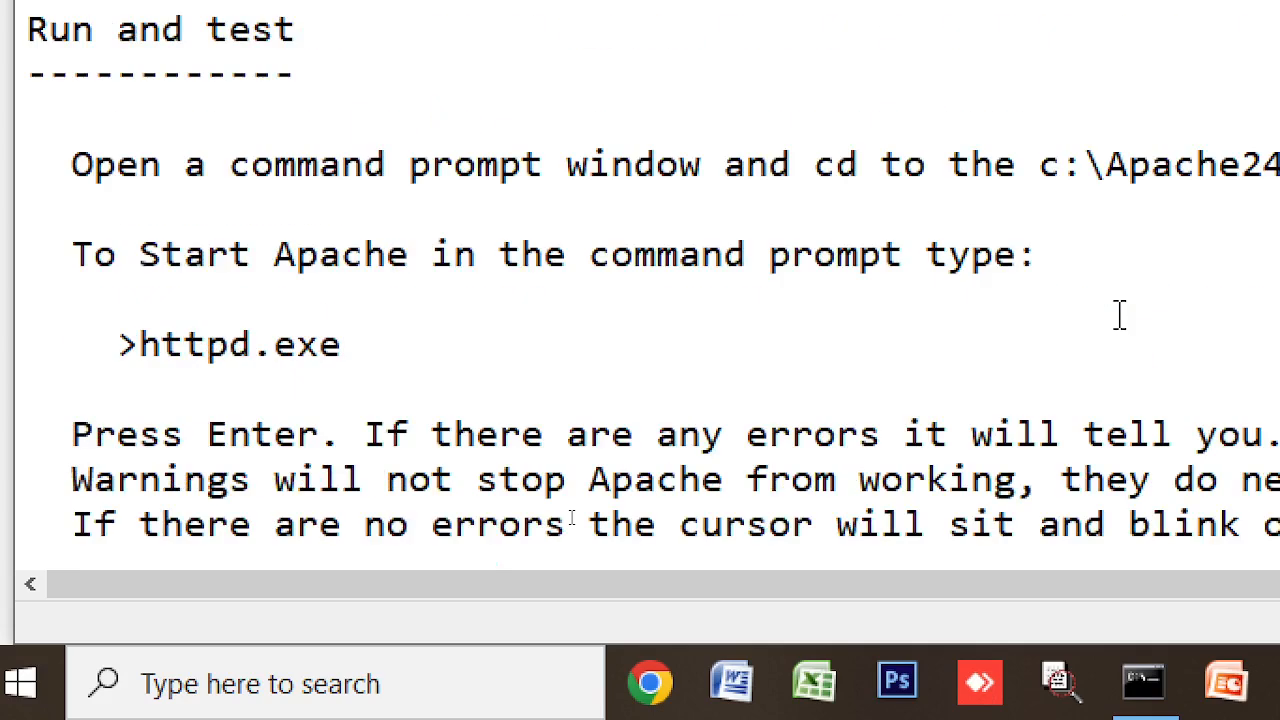
{"action": "scroll", "coordinate": [1120, 314], "scroll_direction": "up", "scroll_amount": 2}
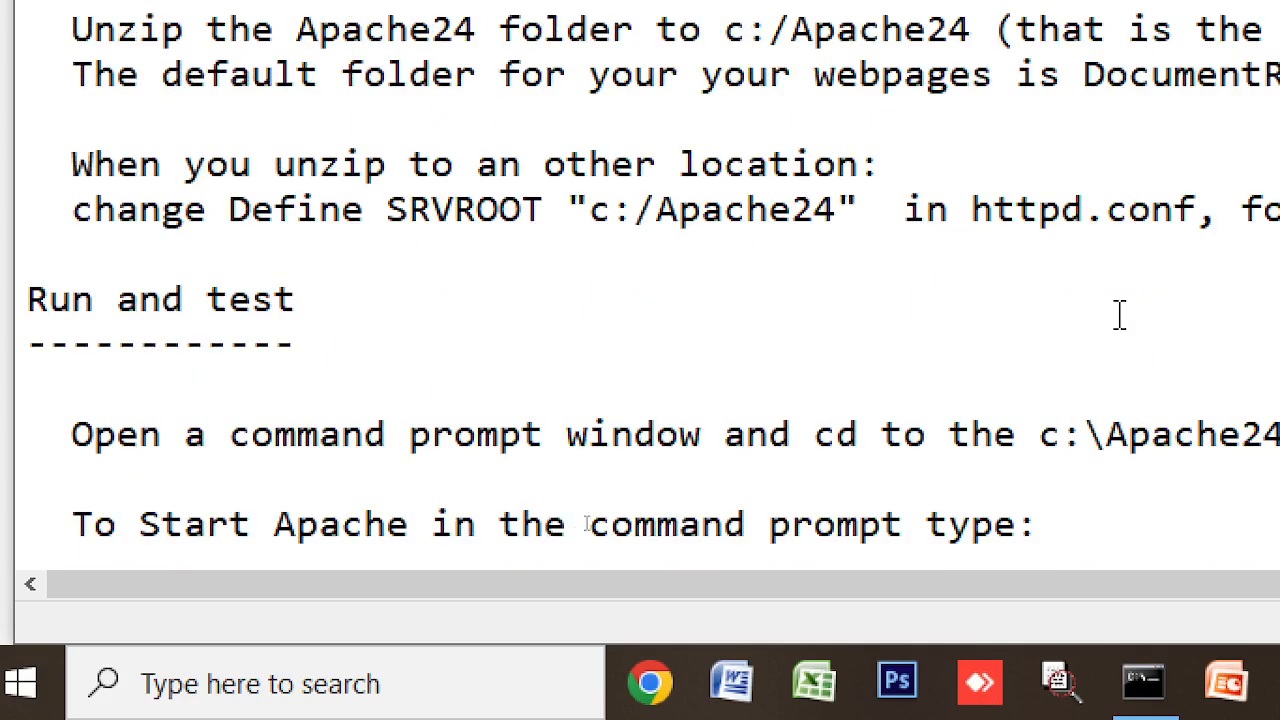
{"action": "scroll", "coordinate": [176, 268], "scroll_direction": "up", "scroll_amount": 2}
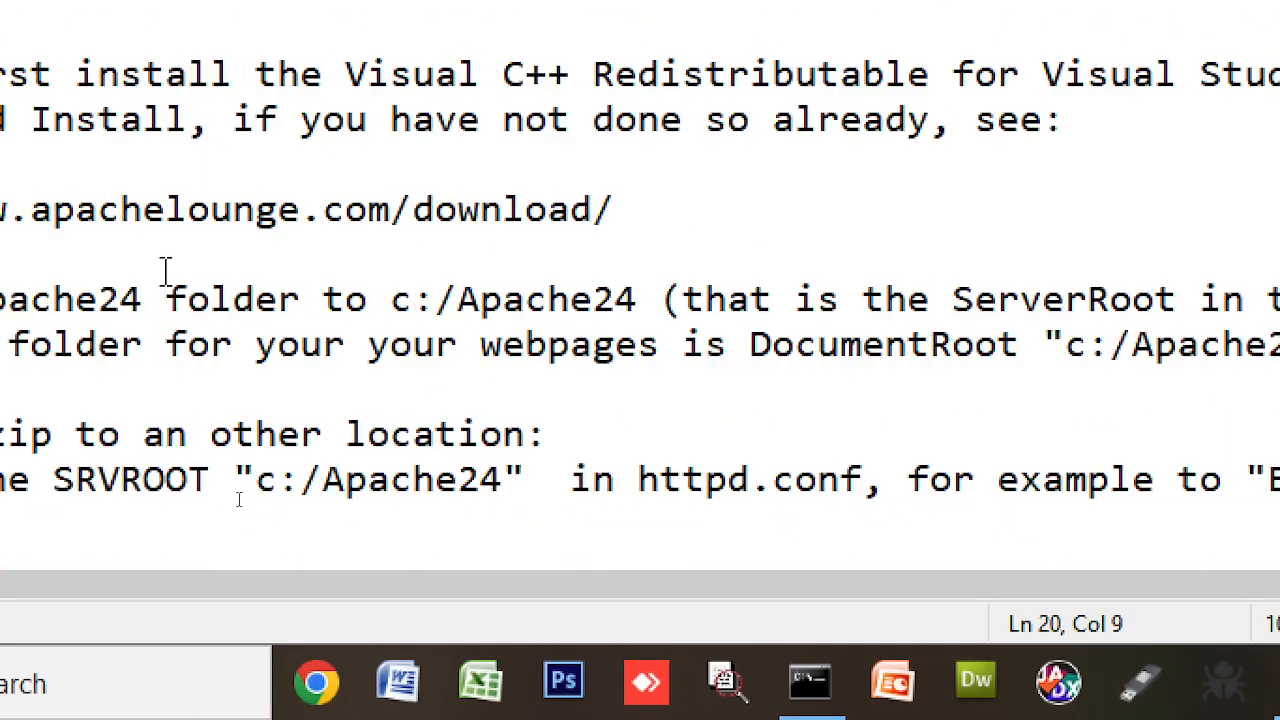
{"action": "scroll", "coordinate": [165, 270], "scroll_direction": "up", "scroll_amount": 3}
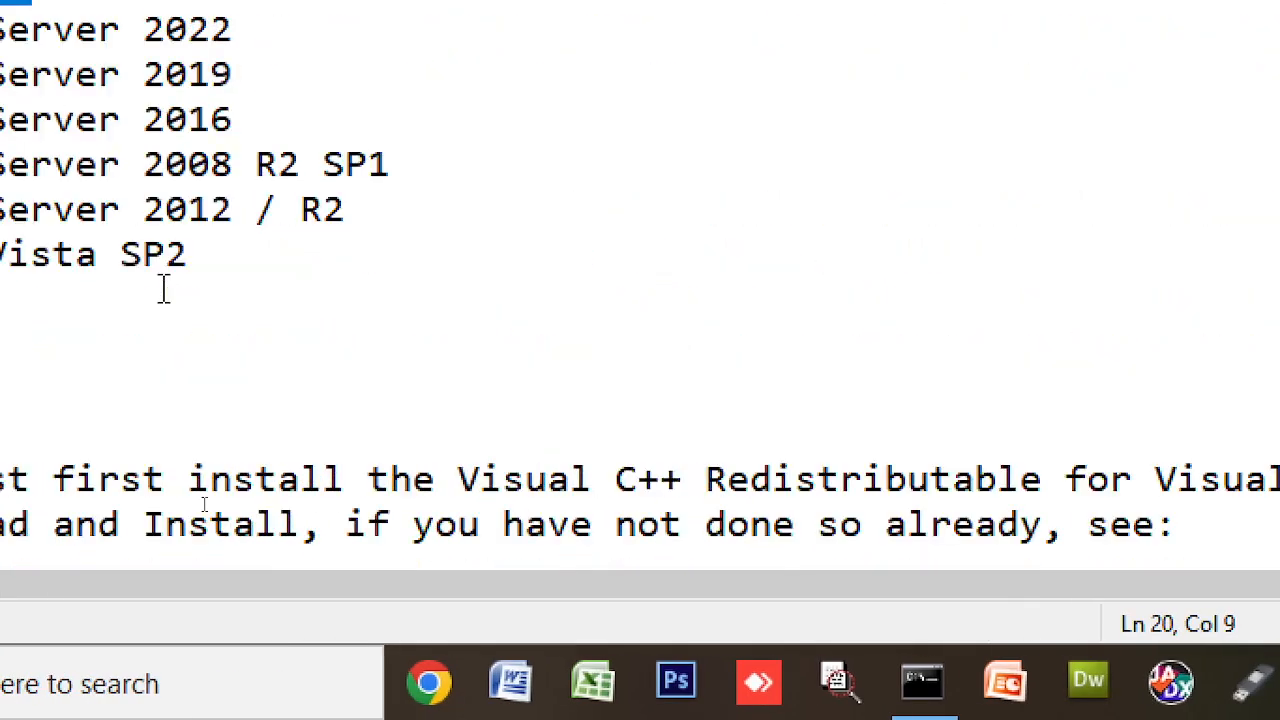
{"action": "scroll", "coordinate": [164, 289], "scroll_direction": "down", "scroll_amount": 2}
{"action": "scroll", "coordinate": [1, 458], "scroll_direction": "down", "scroll_amount": 2}
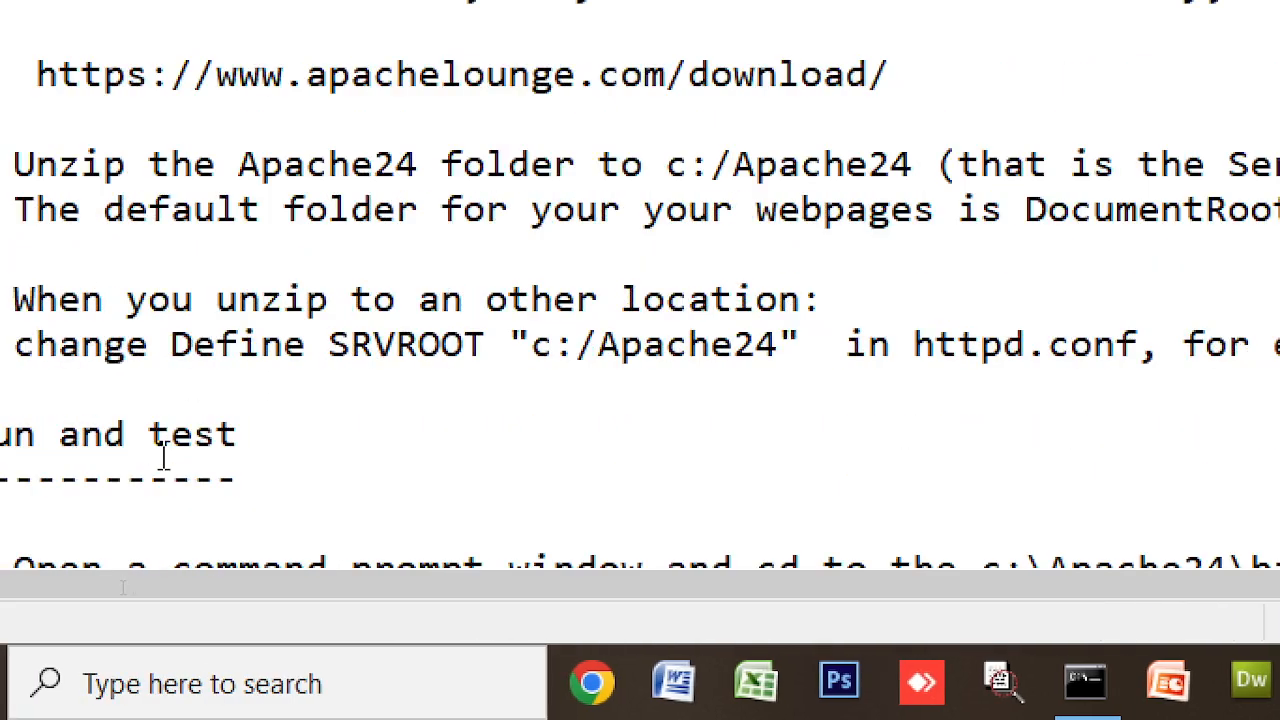
- Highlight the SRVROOT instruction and the DocumentRoot path c:/Apache24/htdocs in the ReadMe
{"action": "left_click_drag", "start_coordinate": [262, 340], "coordinate": [676, 345]}
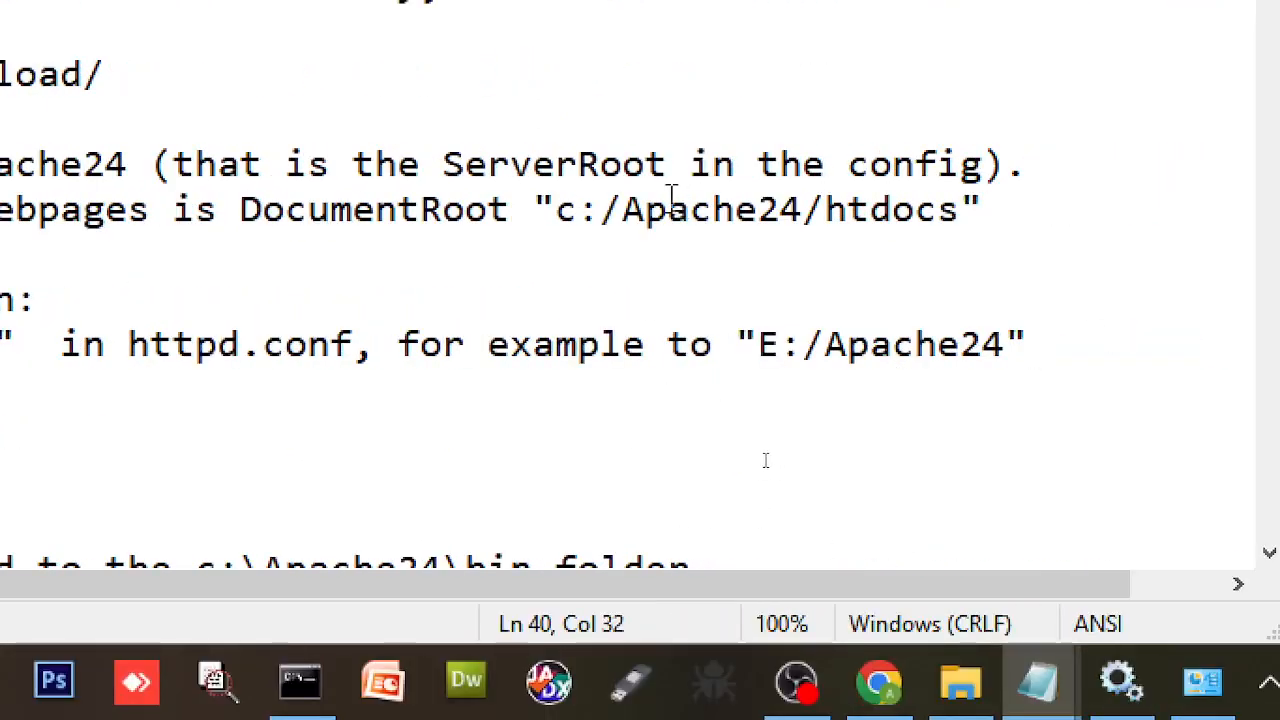
{"action": "left_click_drag", "start_coordinate": [510, 212], "coordinate": [988, 218]}
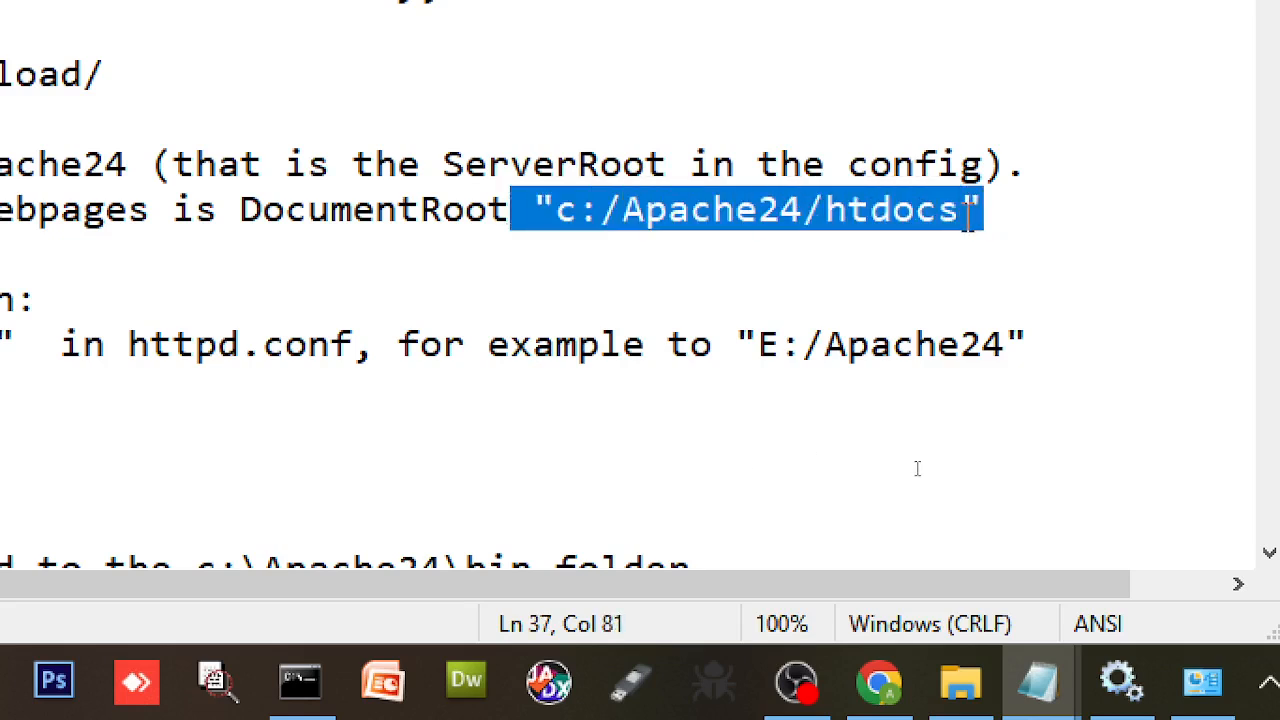
{"action": "double_click", "coordinate": [320, 212]}
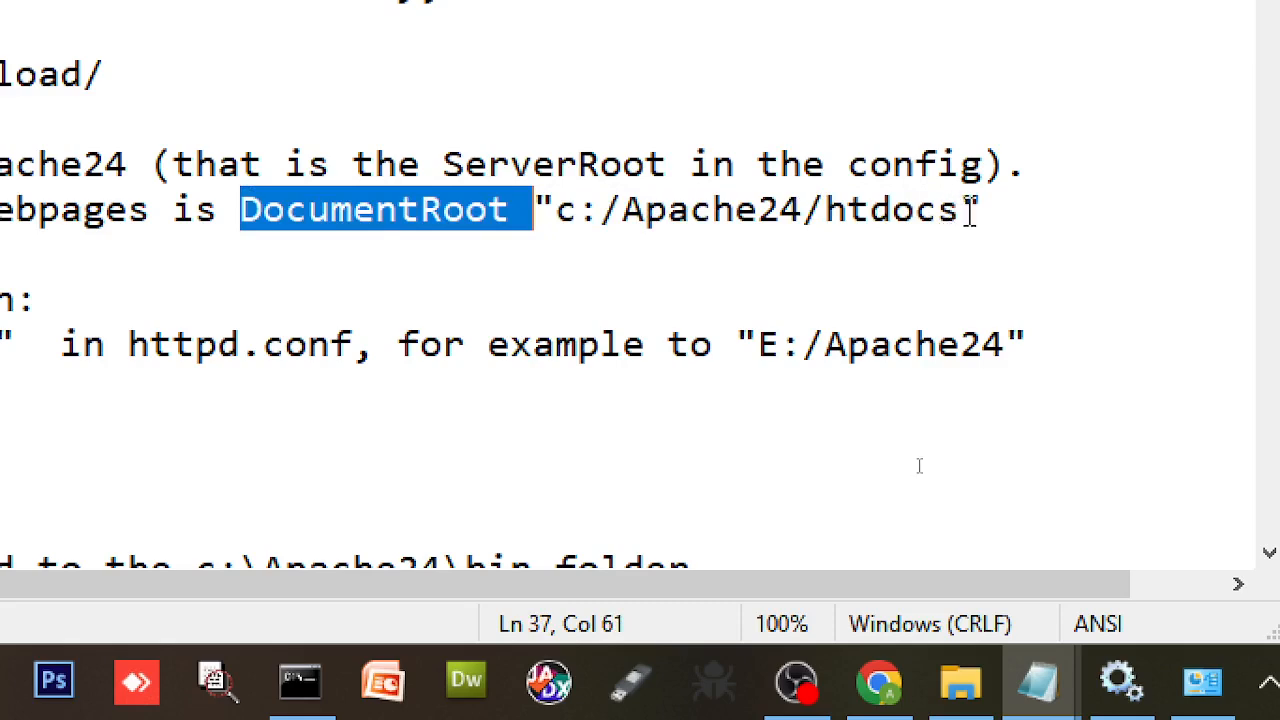
{"action": "left_click", "coordinate": [970, 213]}
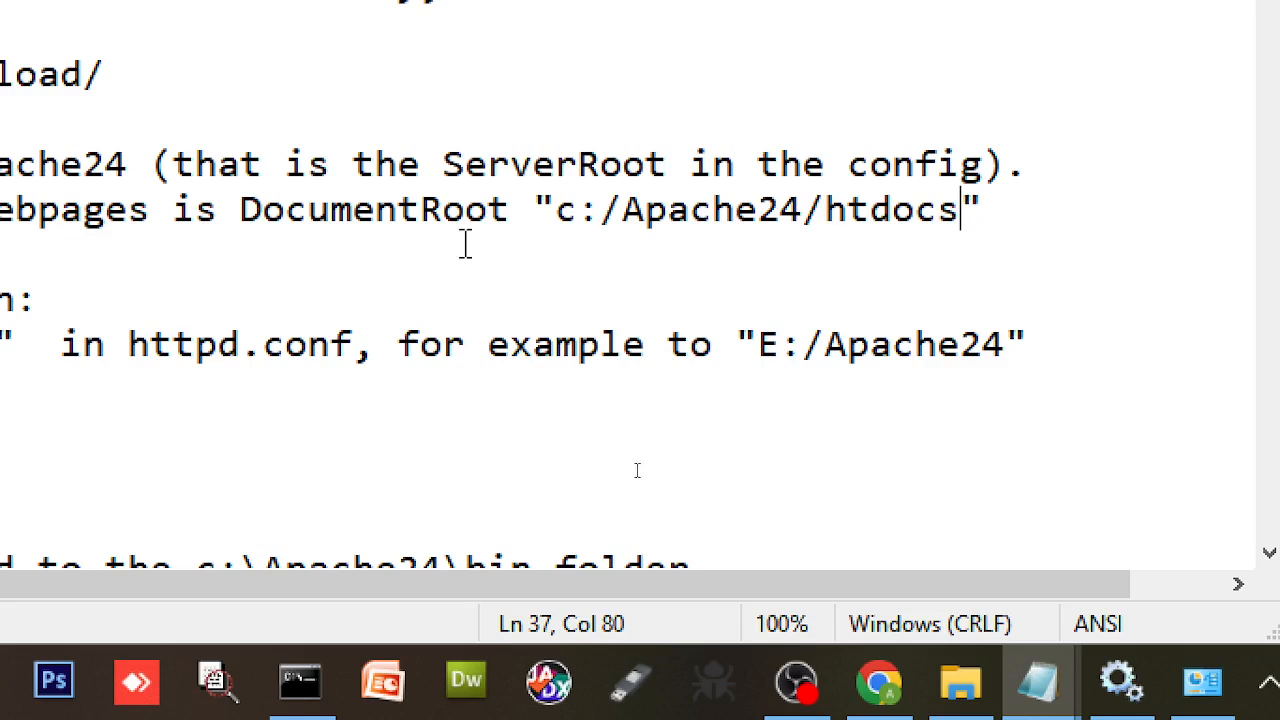
{"action": "double_click", "coordinate": [352, 212]}
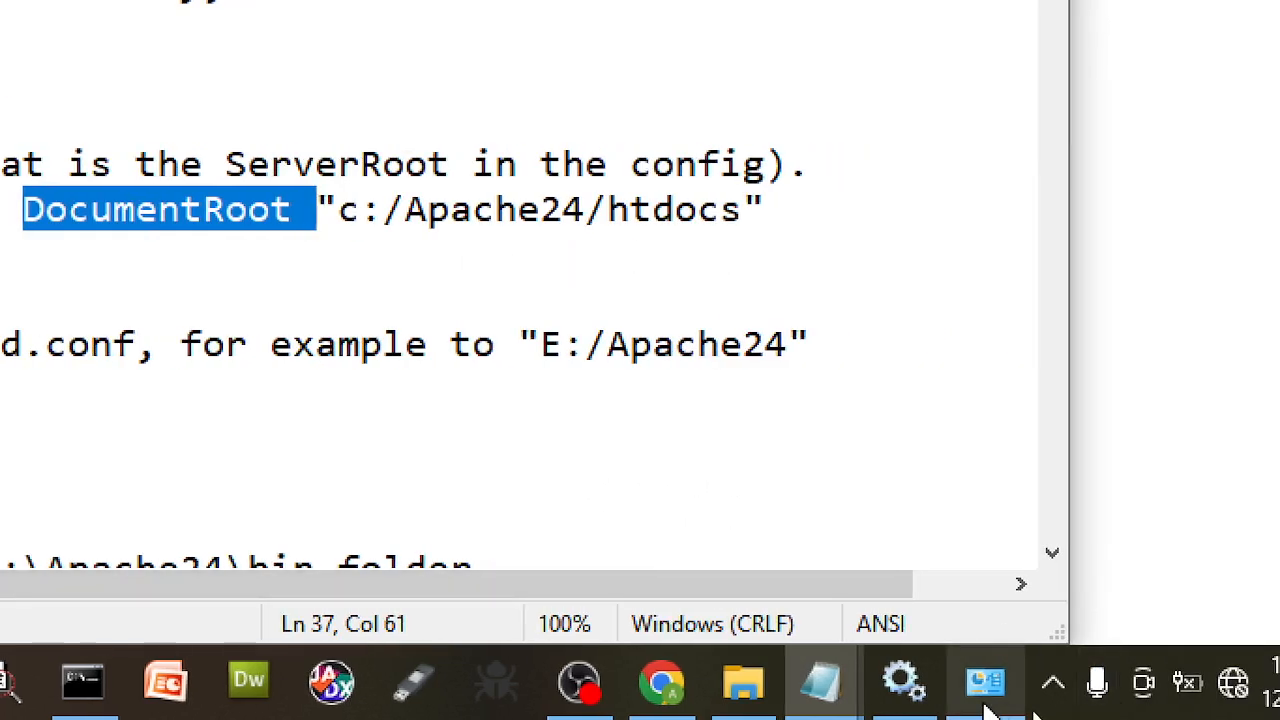
- Switch Notepad to httpd.conf and return to its opening Apache header comments
{"action": "mouse_move", "coordinate": [820, 686]}
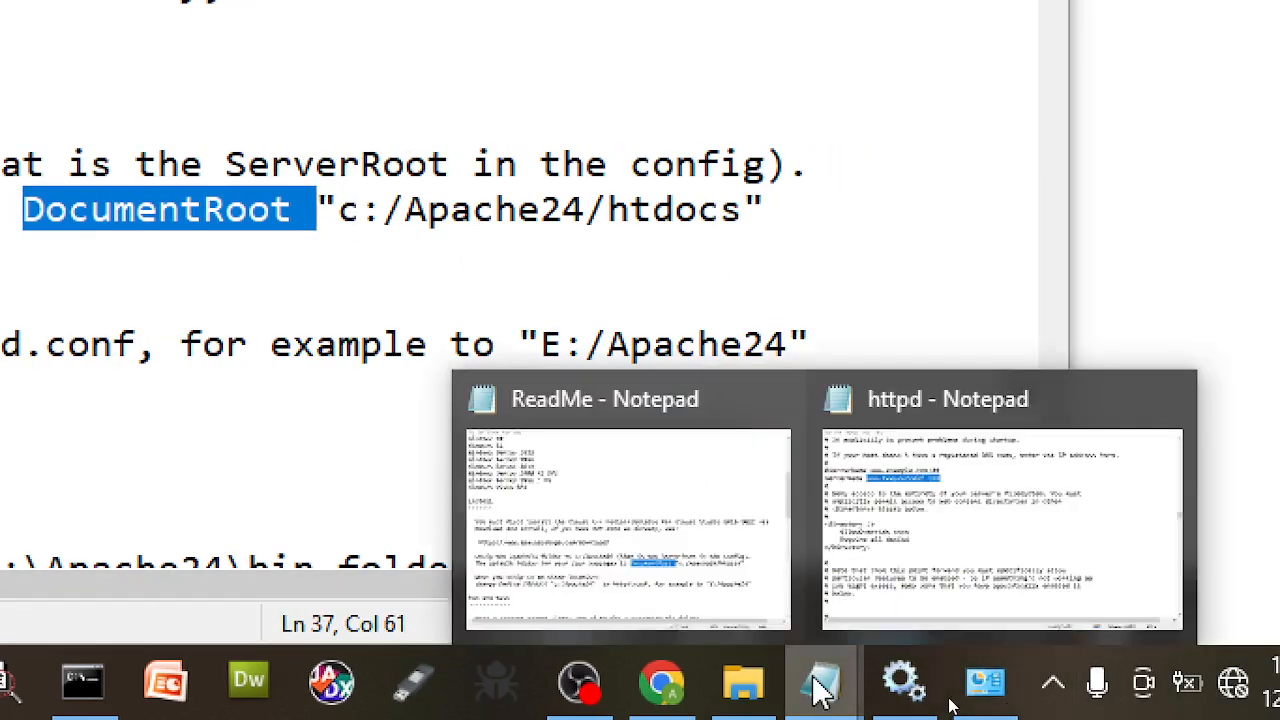
{"action": "left_click", "coordinate": [955, 537]}
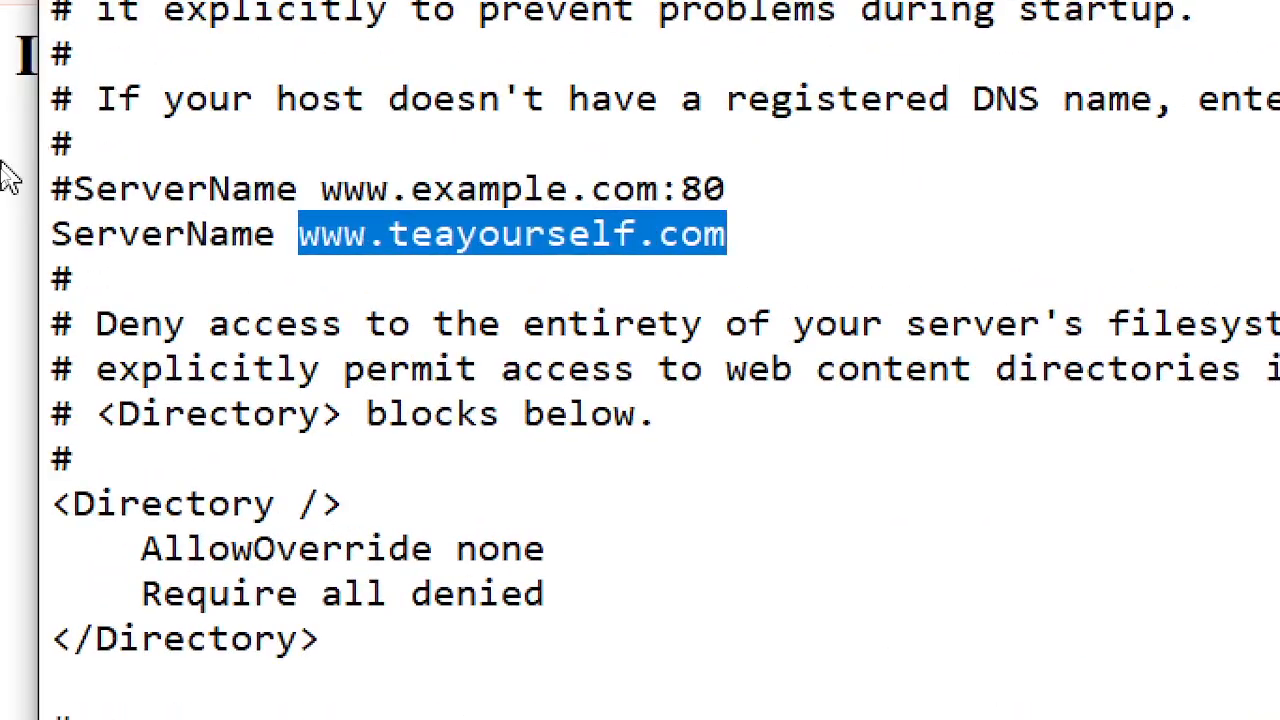
{"action": "scroll", "coordinate": [300, 217], "scroll_direction": "up", "scroll_amount": 10}
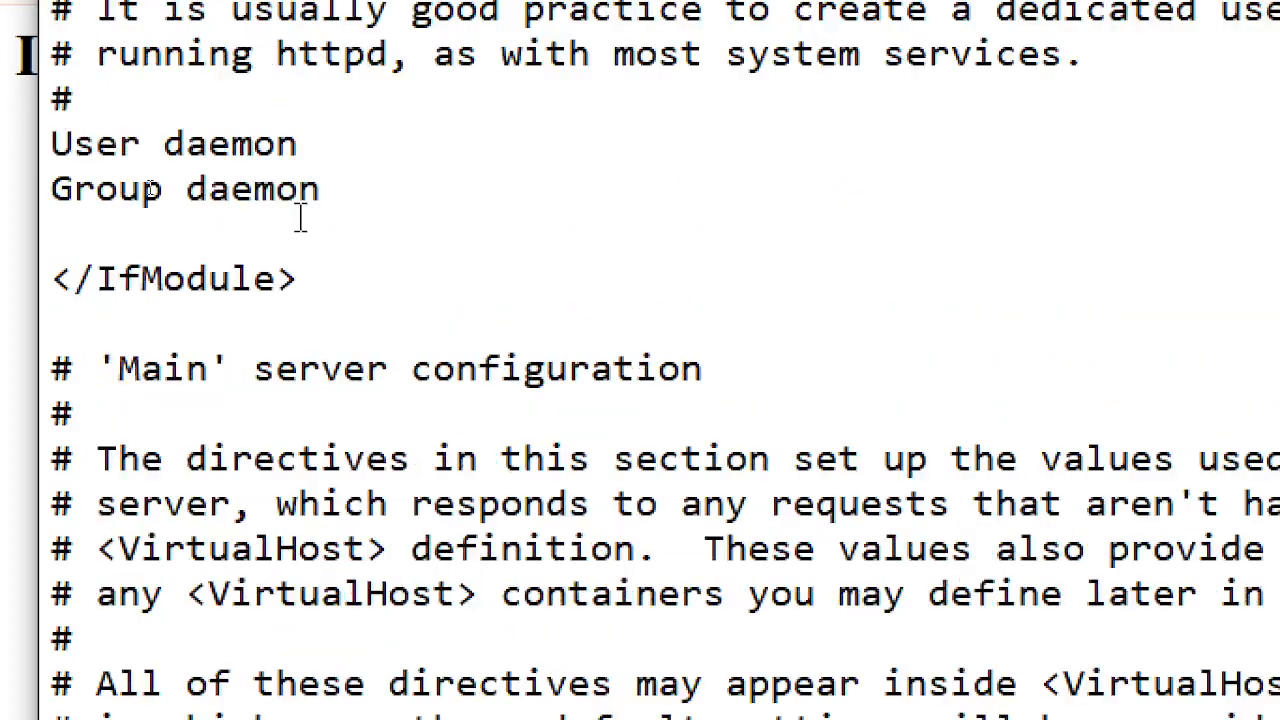
{"action": "scroll", "coordinate": [300, 217], "scroll_direction": "up", "scroll_amount": 4}
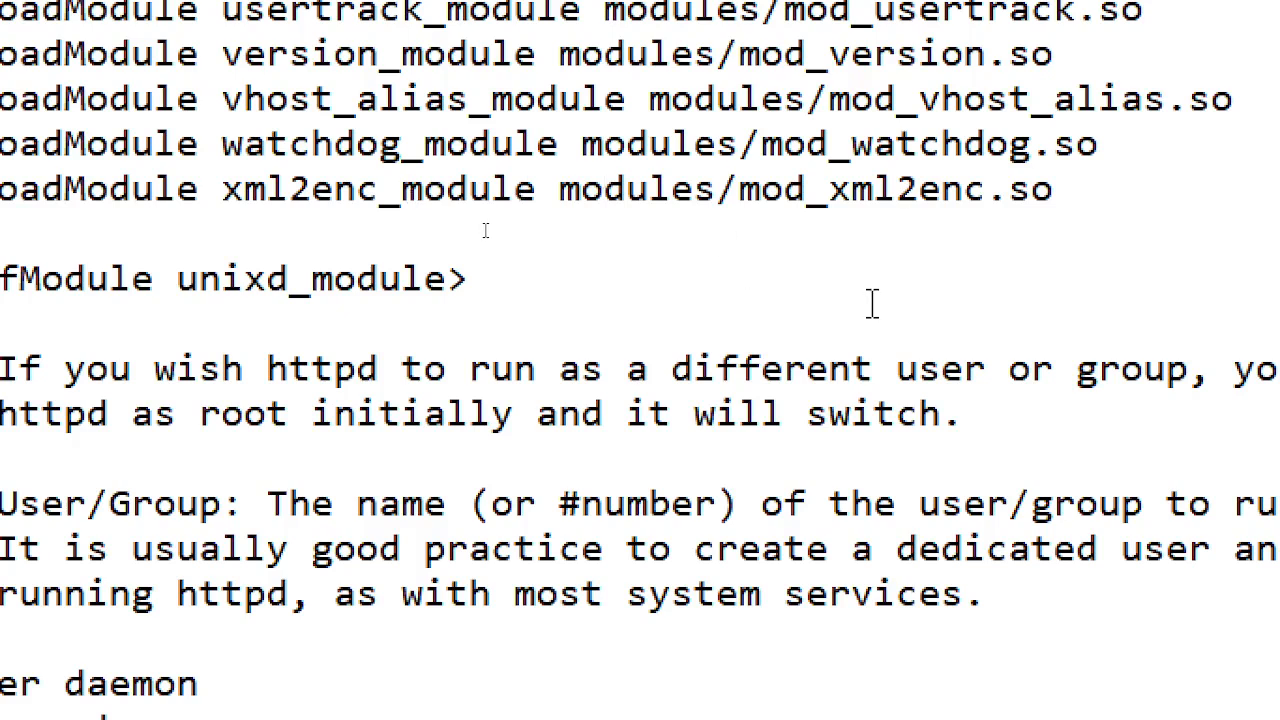
{"action": "key", "text": "ctrl+Home"}
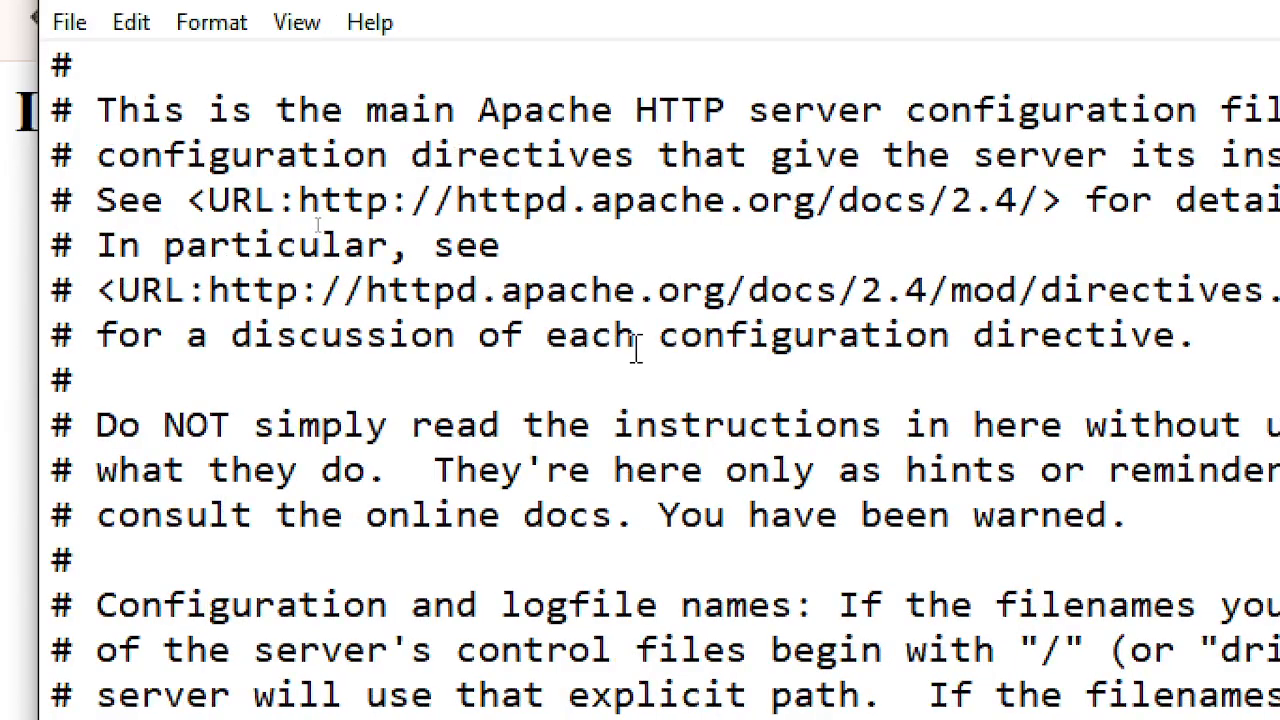
{"action": "key", "text": "ctrl+End"}
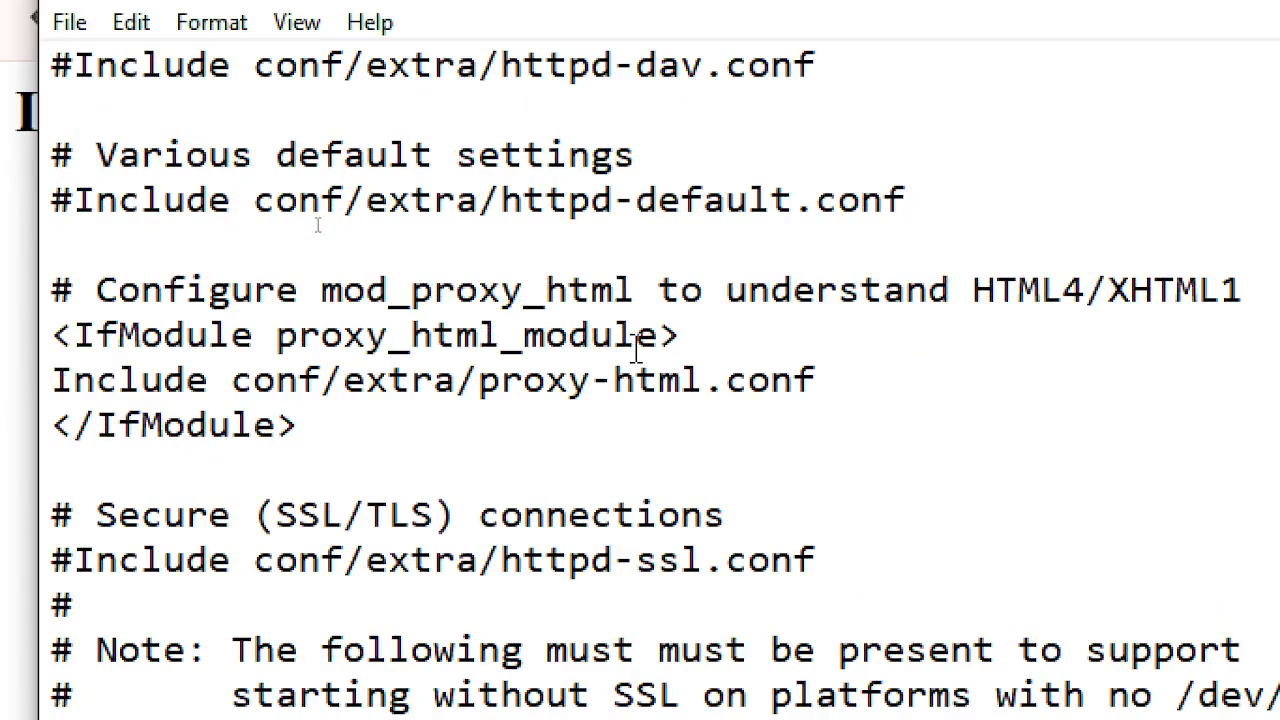
{"action": "key", "text": "ctrl+Home"}
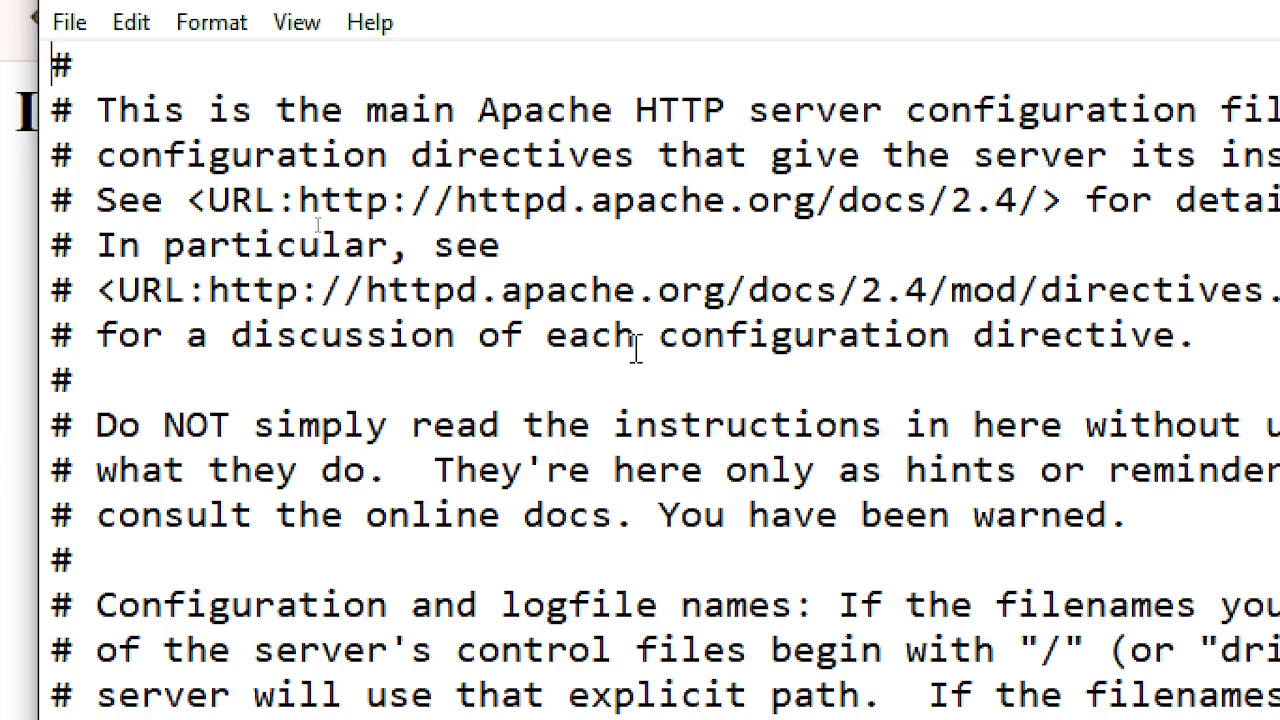
- Search httpd.conf for DocumentRoot and close the Find dialog
{"action": "key", "text": "ctrl+f"}
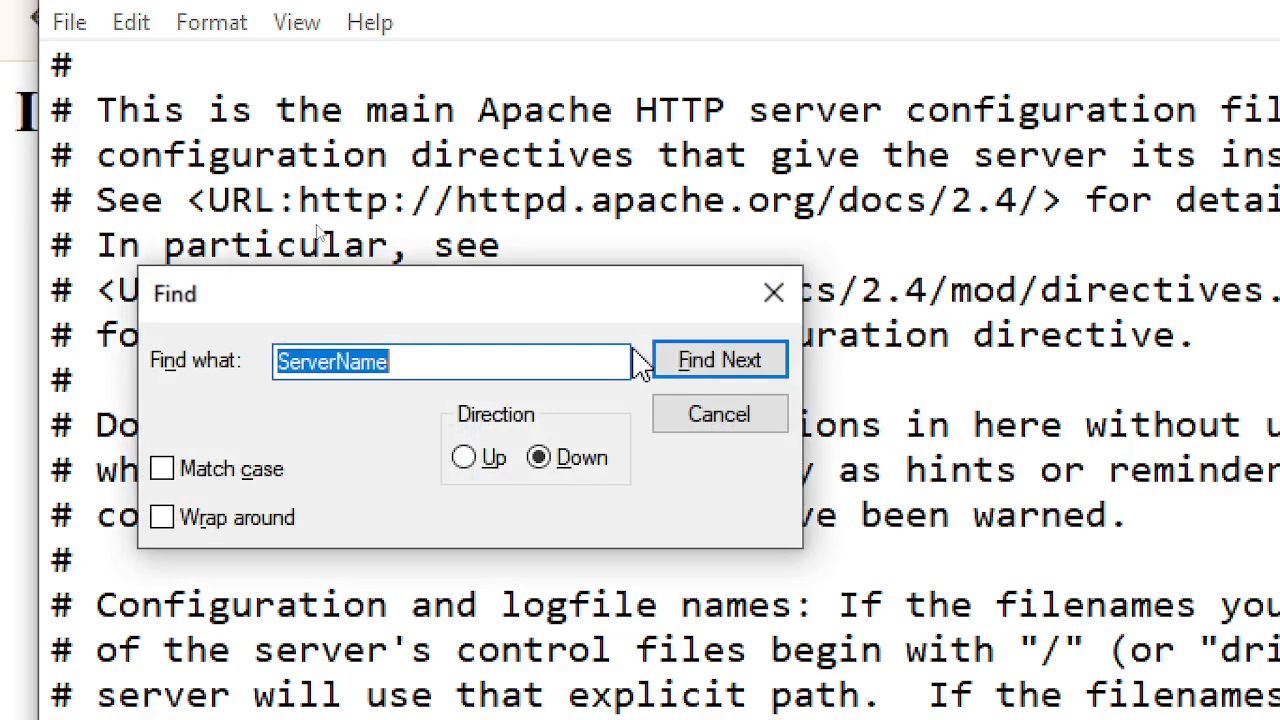
{"action": "type", "text": "DocumentRoot"}
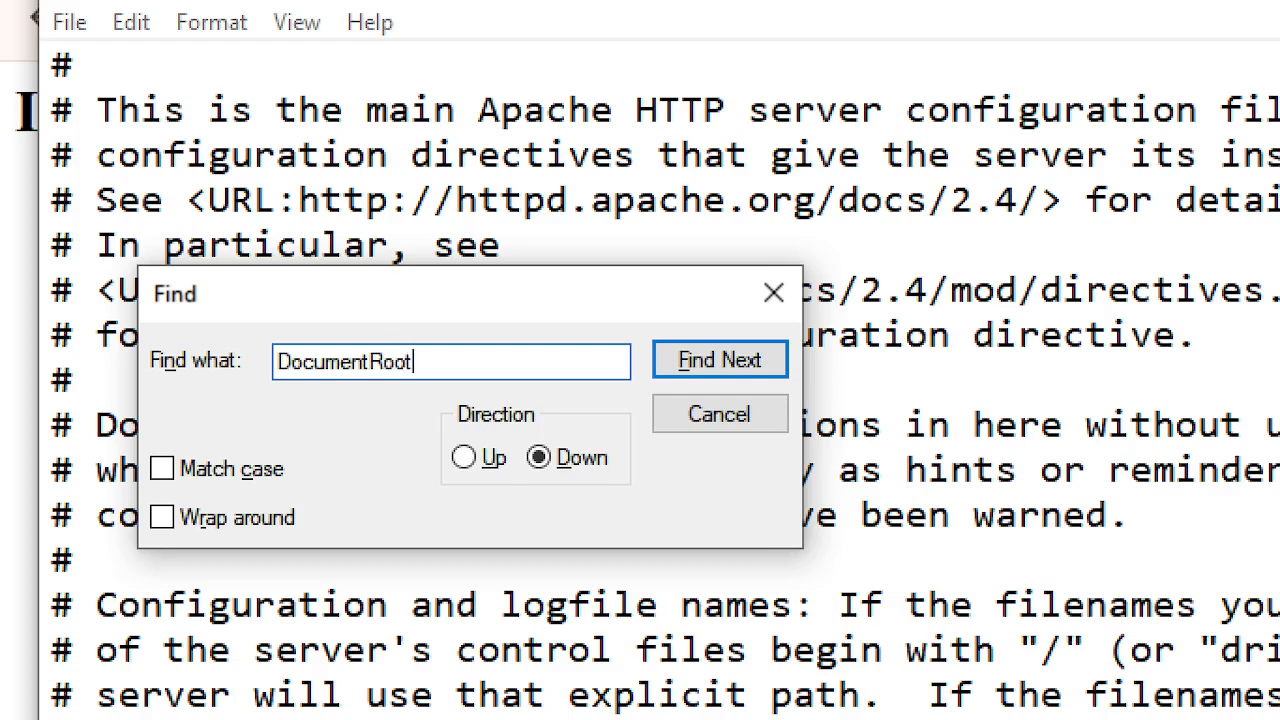
{"action": "key", "text": "Return"}
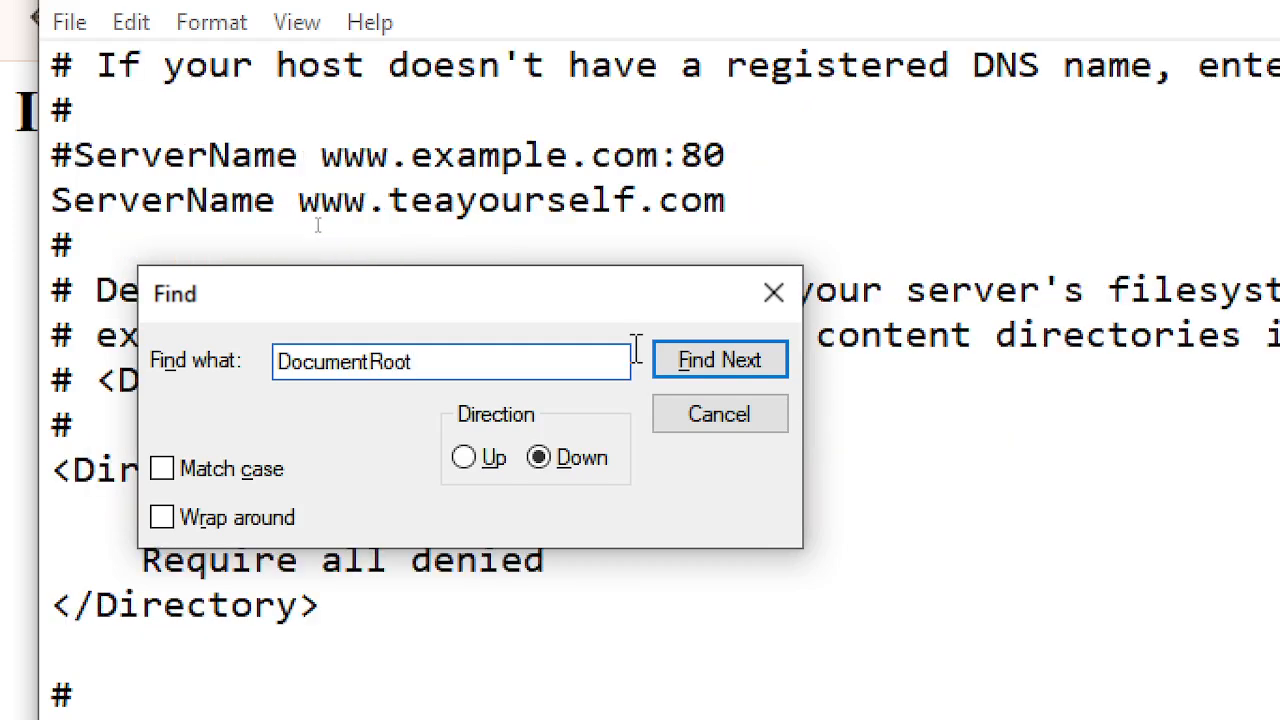
{"action": "left_click", "coordinate": [734, 420]}
- Highlight SRVROOT in the DocumentRoot "${SRVROOT}/htdocs" line
{"action": "scroll", "coordinate": [565, 528], "scroll_direction": "down", "scroll_amount": 3}
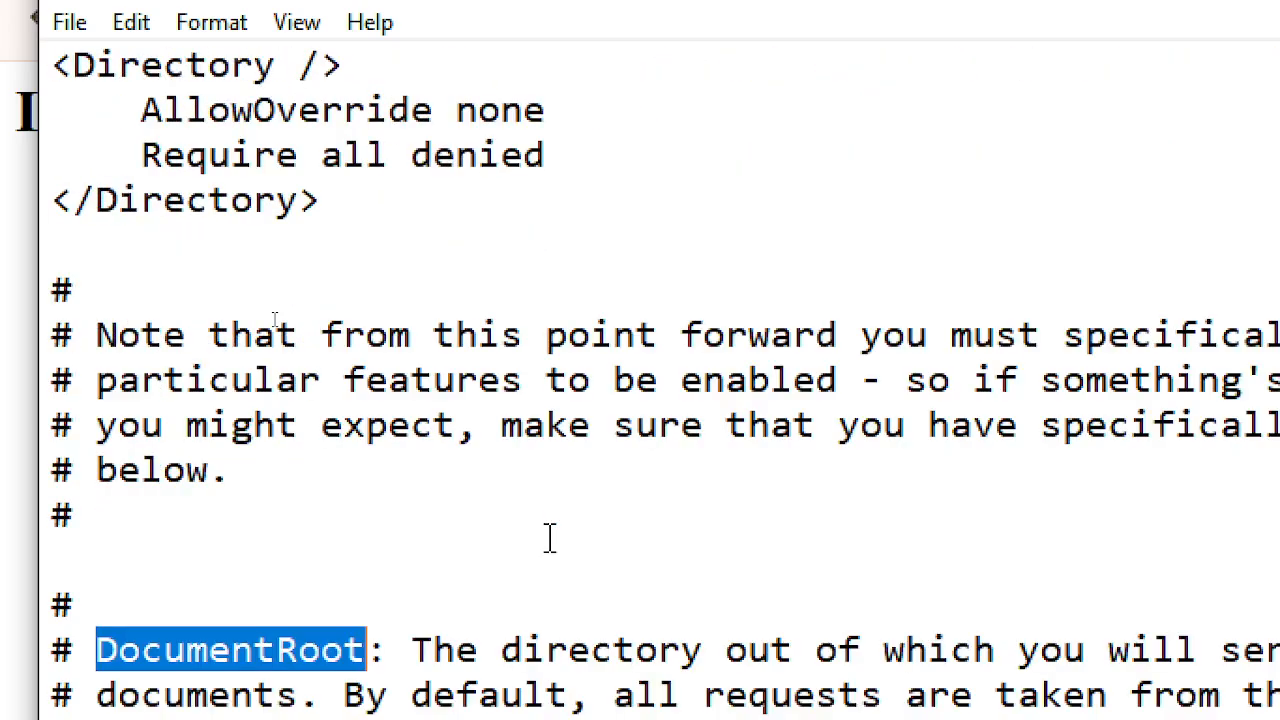
{"action": "scroll", "coordinate": [549, 537], "scroll_direction": "down", "scroll_amount": 3}
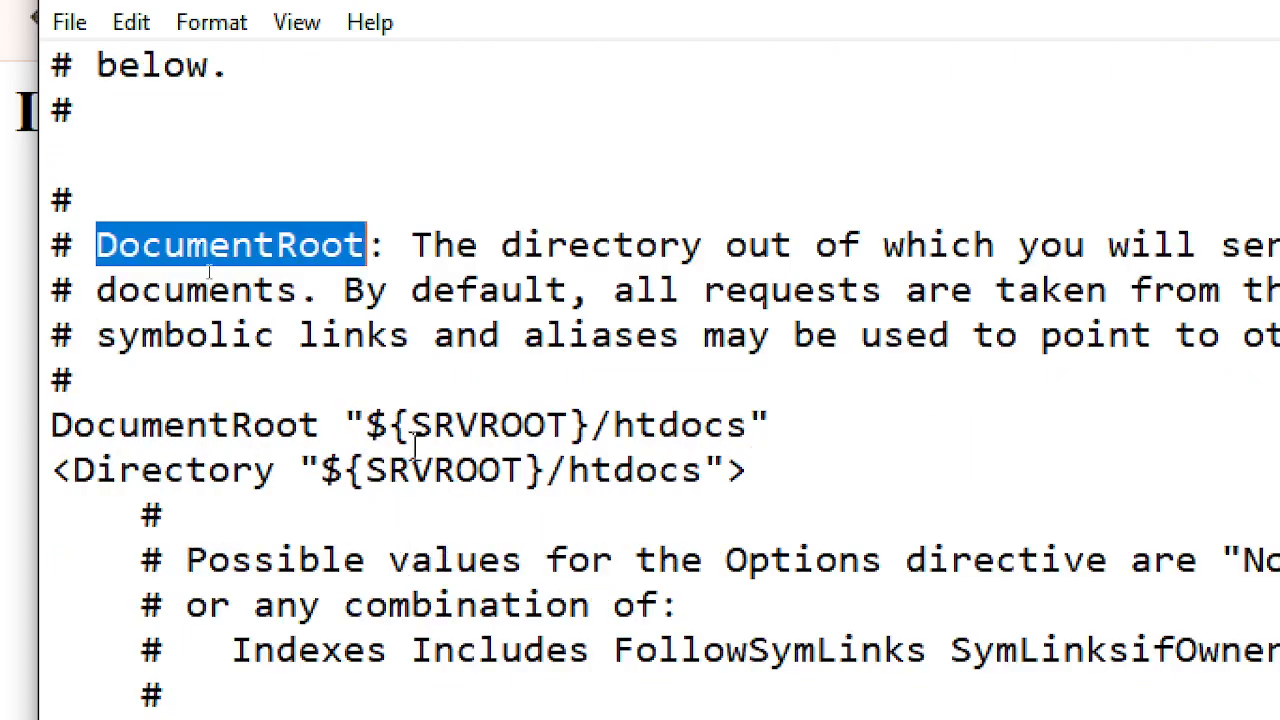
{"action": "left_click_drag", "start_coordinate": [414, 428], "coordinate": [545, 418]}
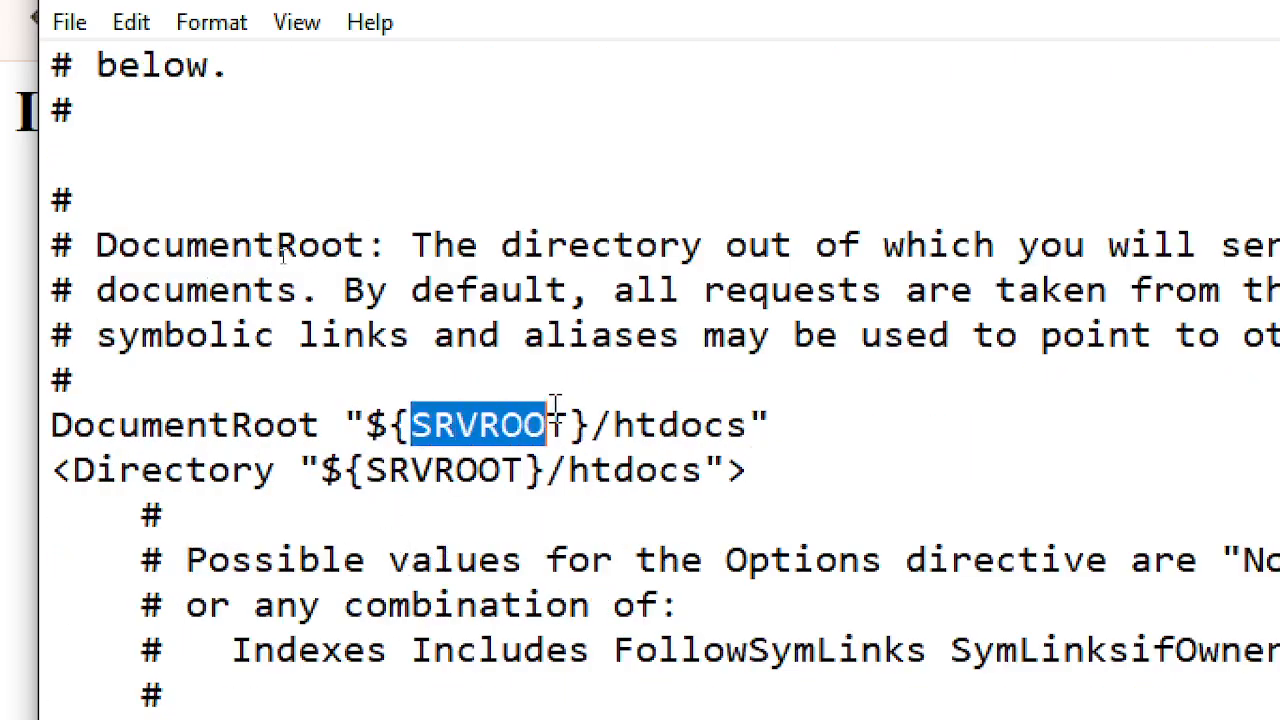
{"action": "double_click", "coordinate": [486, 471]}
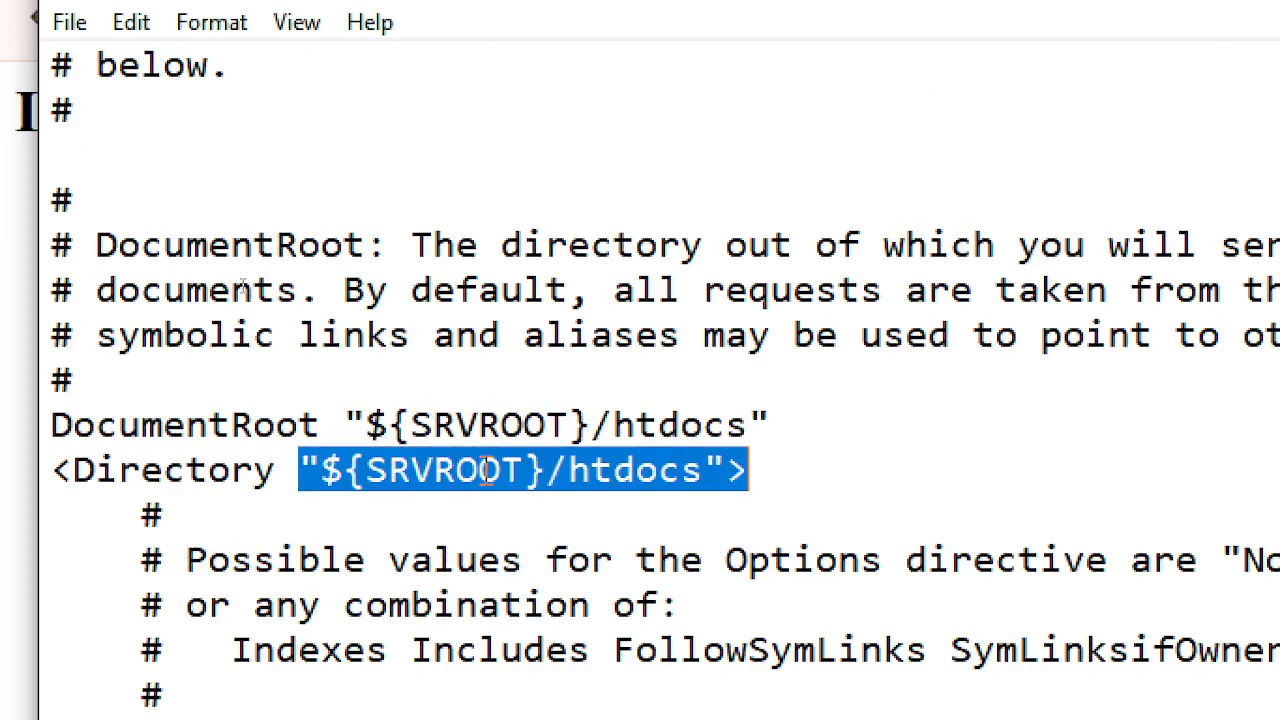
{"action": "left_click", "coordinate": [478, 422]}
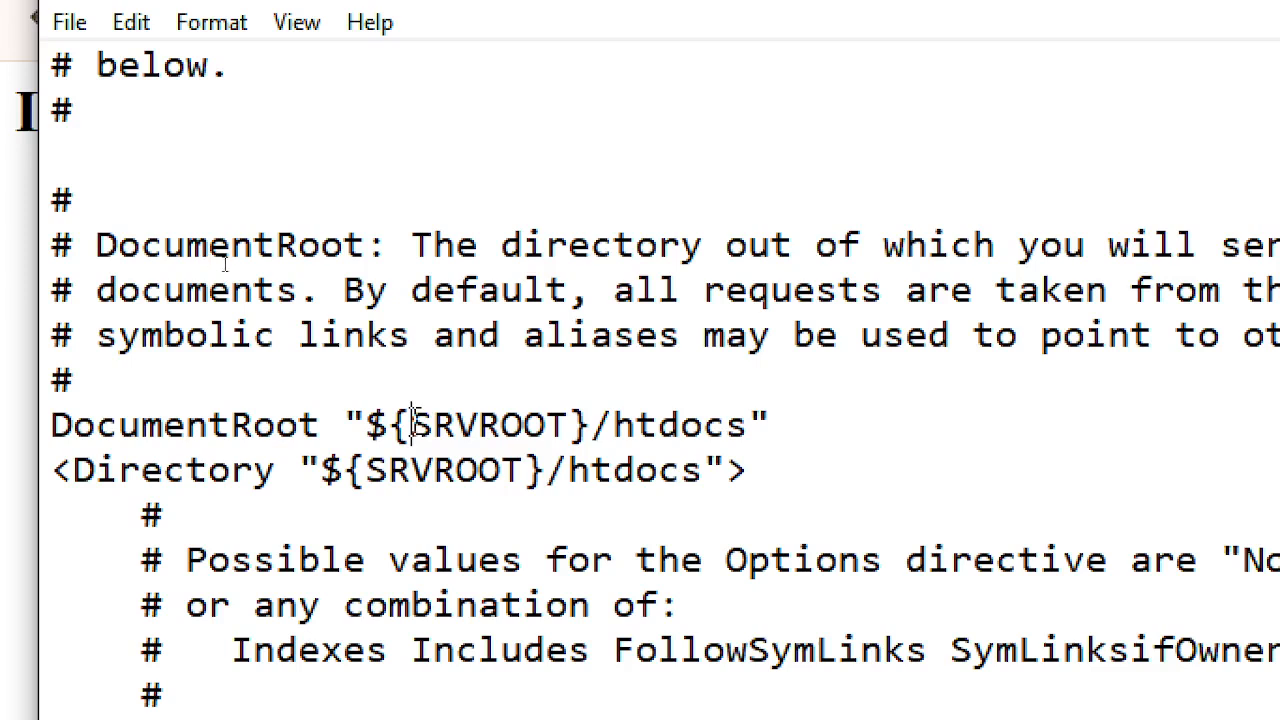
{"action": "left_click_drag", "start_coordinate": [413, 424], "coordinate": [568, 424]}
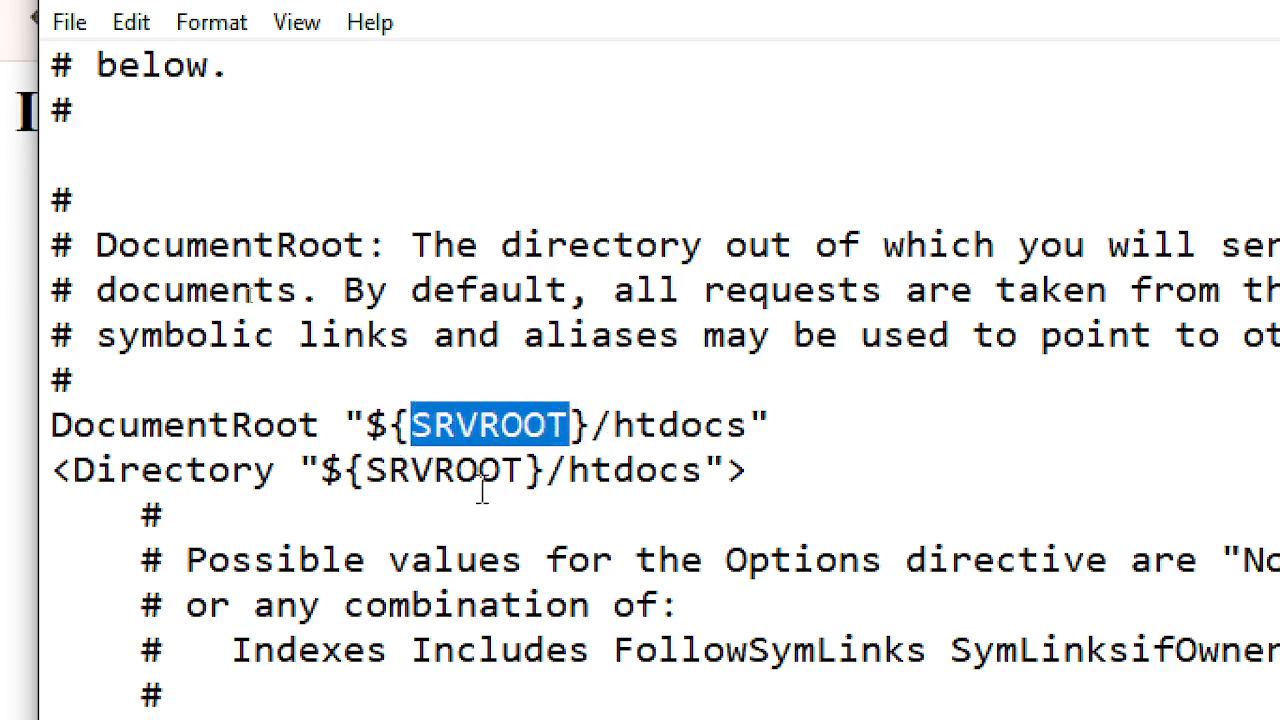
- Scroll up past the LoadModule and Listen sections to Define SRVROOT "c:/Apache24"
{"action": "scroll", "coordinate": [390, 350], "scroll_direction": "down", "scroll_amount": 3}
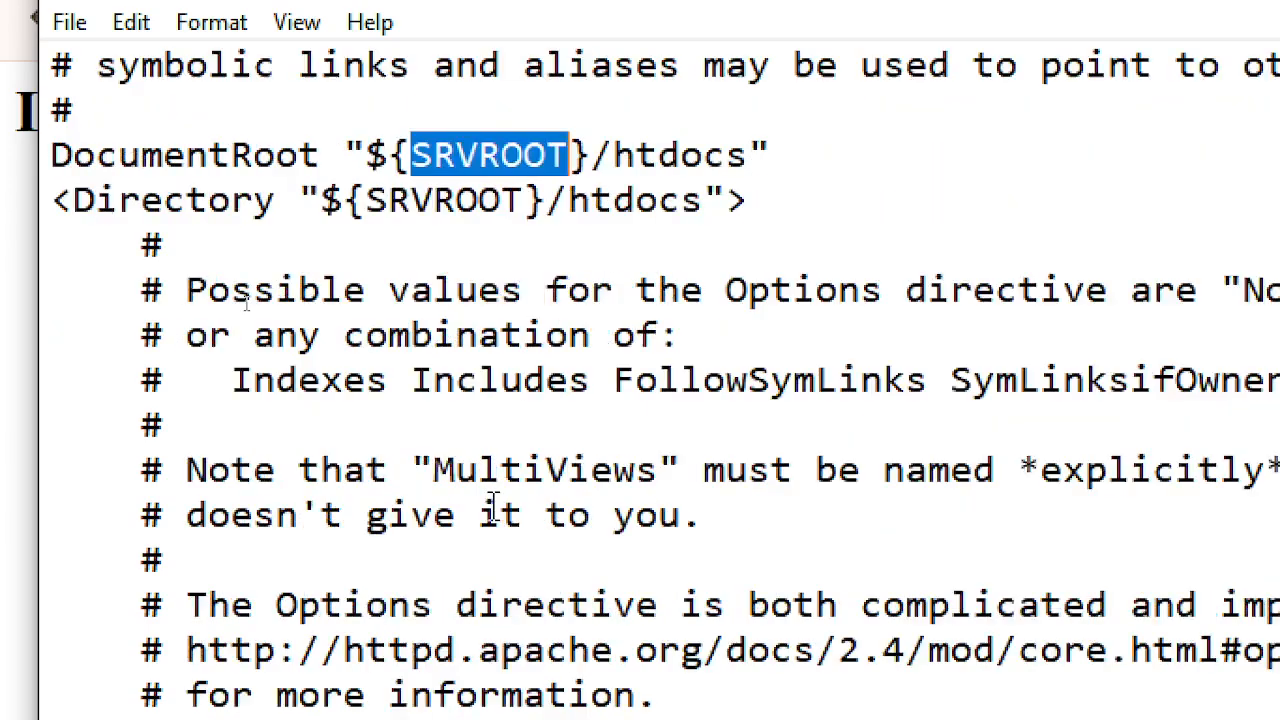
{"action": "scroll", "coordinate": [410, 400], "scroll_direction": "up", "scroll_amount": 6}
{"action": "scroll", "coordinate": [410, 395], "scroll_direction": "up", "scroll_amount": 3}
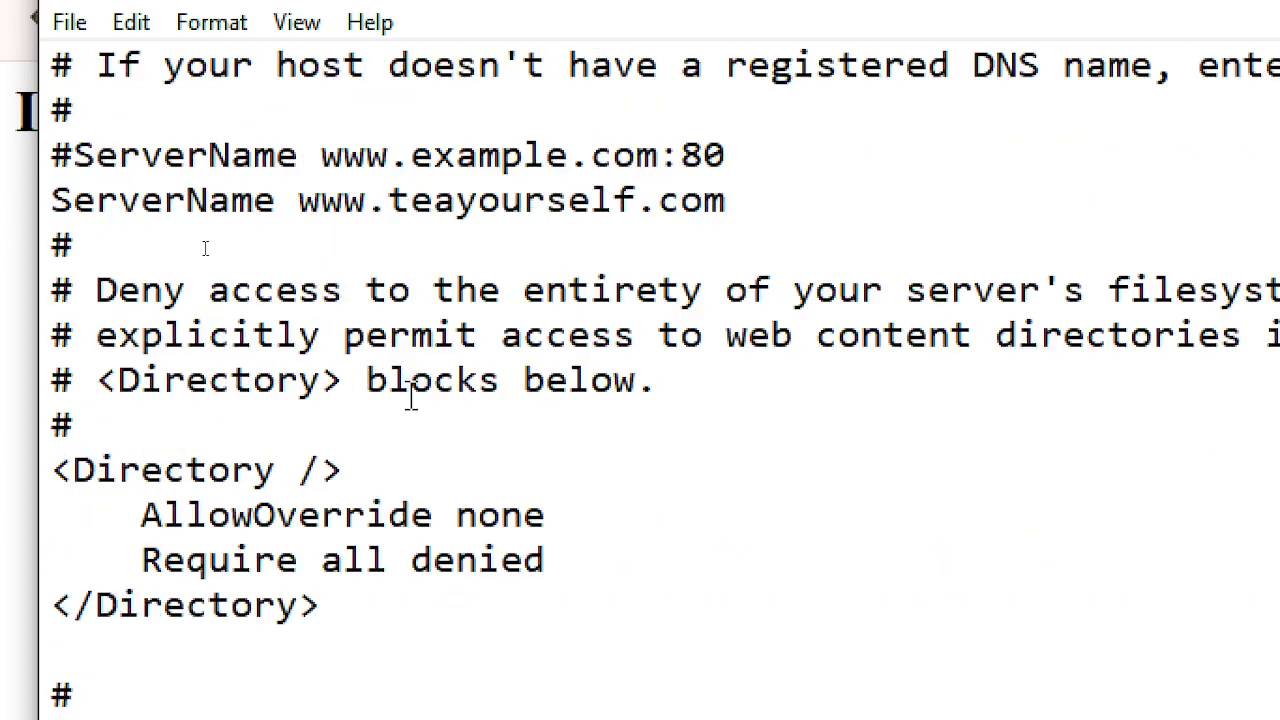
{"action": "scroll", "coordinate": [420, 428], "scroll_direction": "up", "scroll_amount": 3}
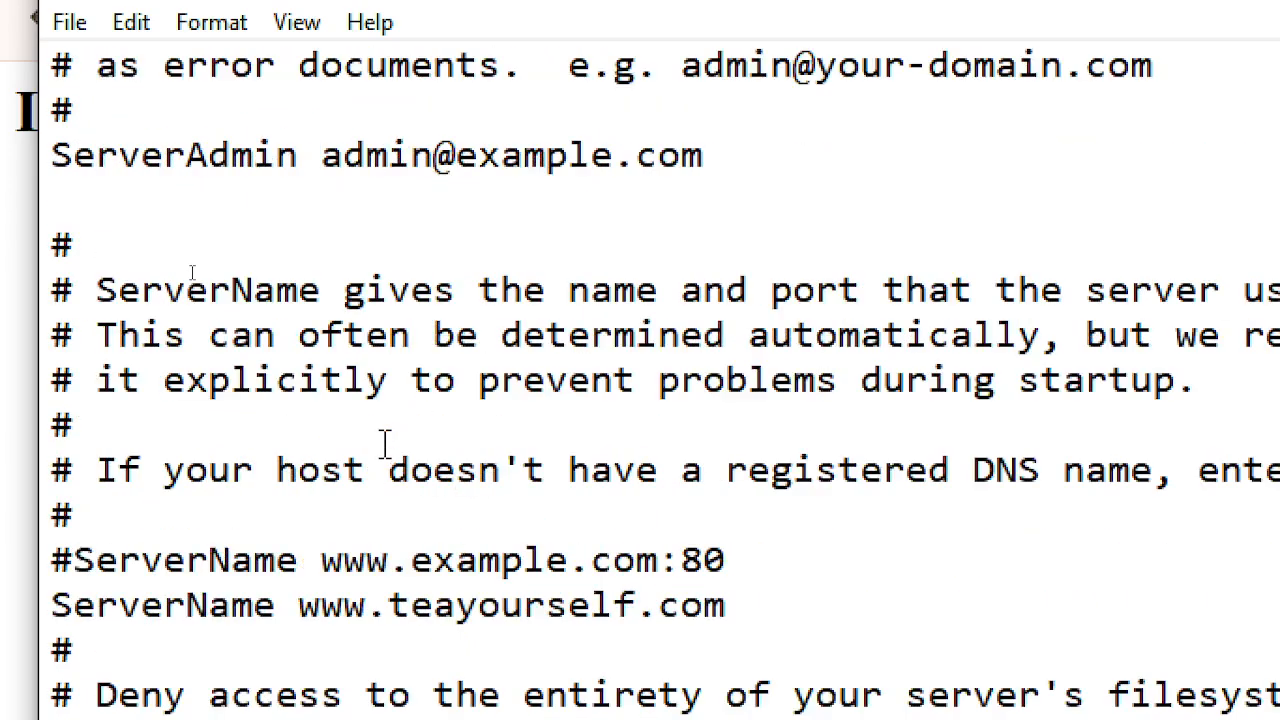
{"action": "scroll", "coordinate": [368, 425], "scroll_direction": "up", "scroll_amount": 10}
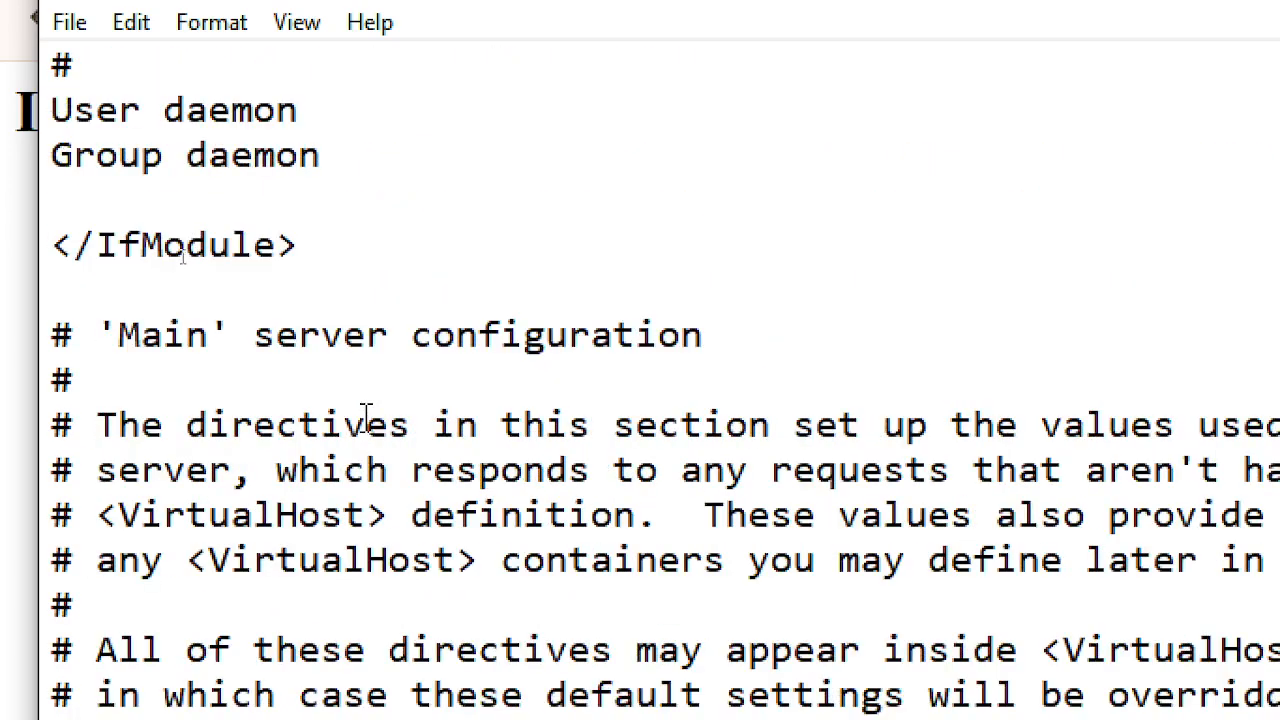
{"action": "scroll", "coordinate": [326, 352], "scroll_direction": "up", "scroll_amount": 14}
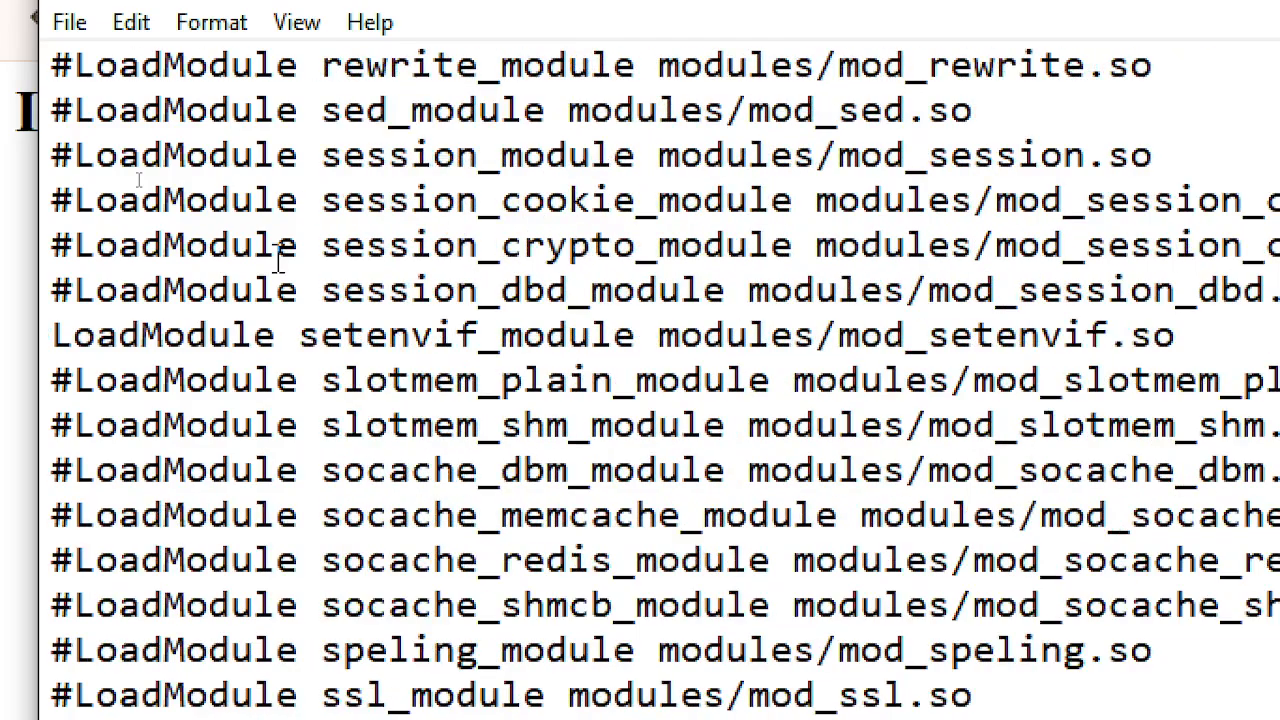
{"action": "scroll", "coordinate": [280, 258], "scroll_direction": "up", "scroll_amount": 20}
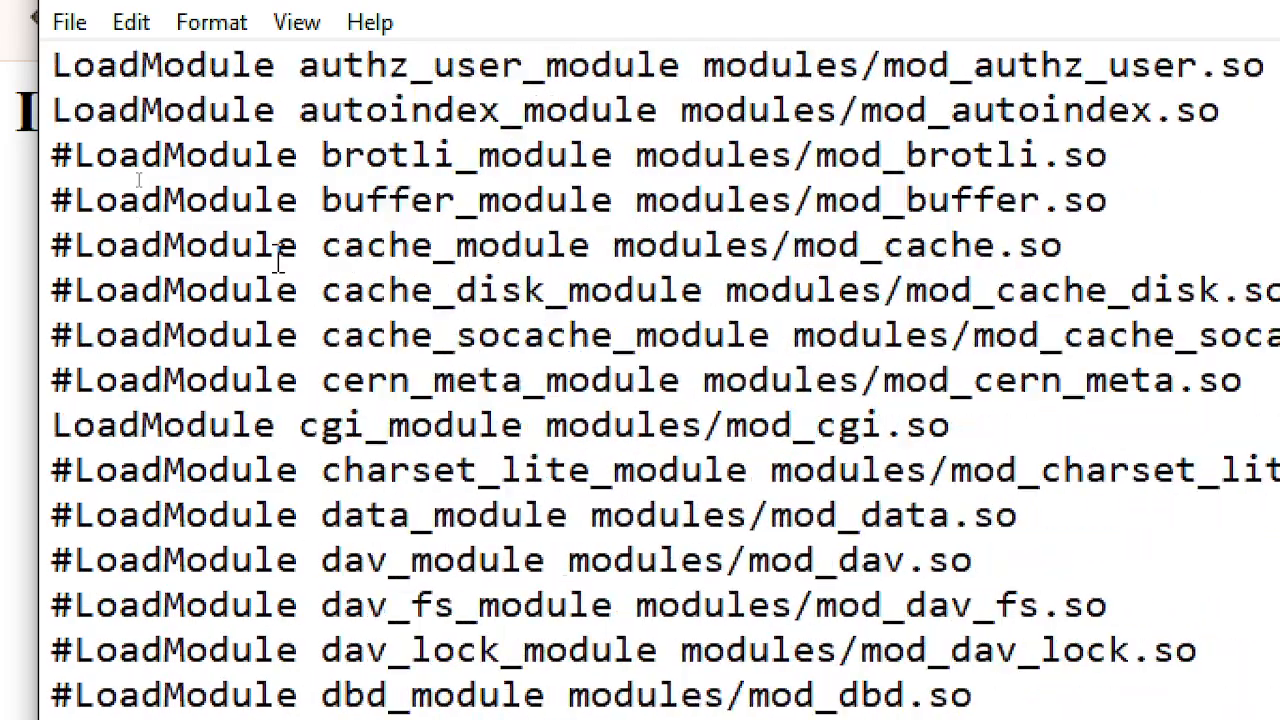
{"action": "scroll", "coordinate": [278, 258], "scroll_direction": "up", "scroll_amount": 5}
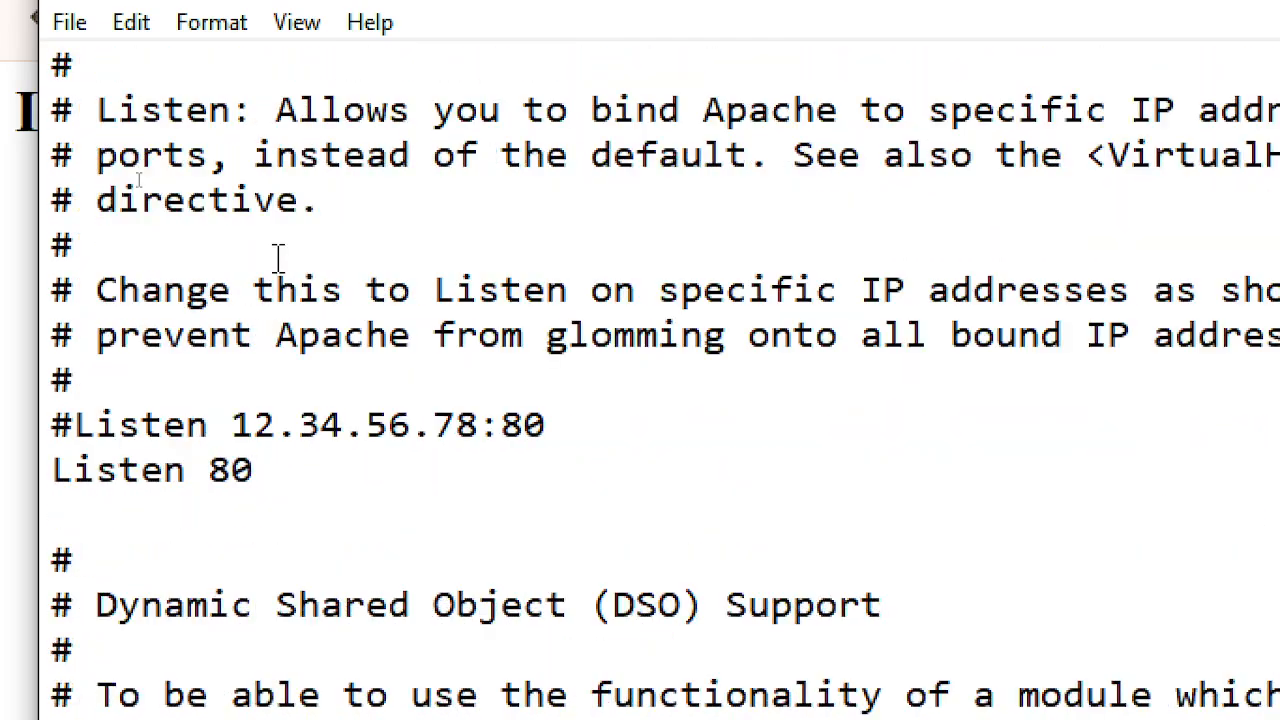
{"action": "scroll", "coordinate": [278, 258], "scroll_direction": "up", "scroll_amount": 4}
{"action": "scroll", "coordinate": [284, 258], "scroll_direction": "up", "scroll_amount": 2}
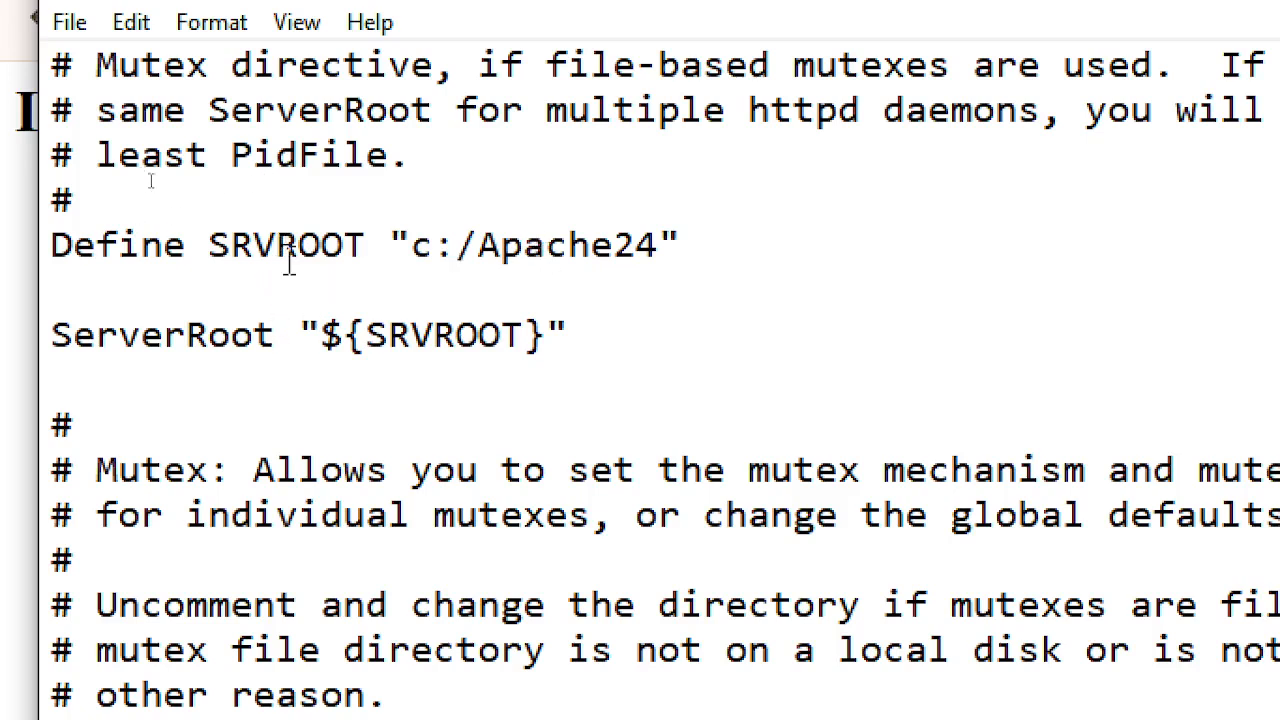
- Change the Define SRVROOT path to "c:\Apache24" by replacing the forward slash
{"action": "left_click", "coordinate": [477, 244]}
{"action": "key", "text": "BackSpace"}
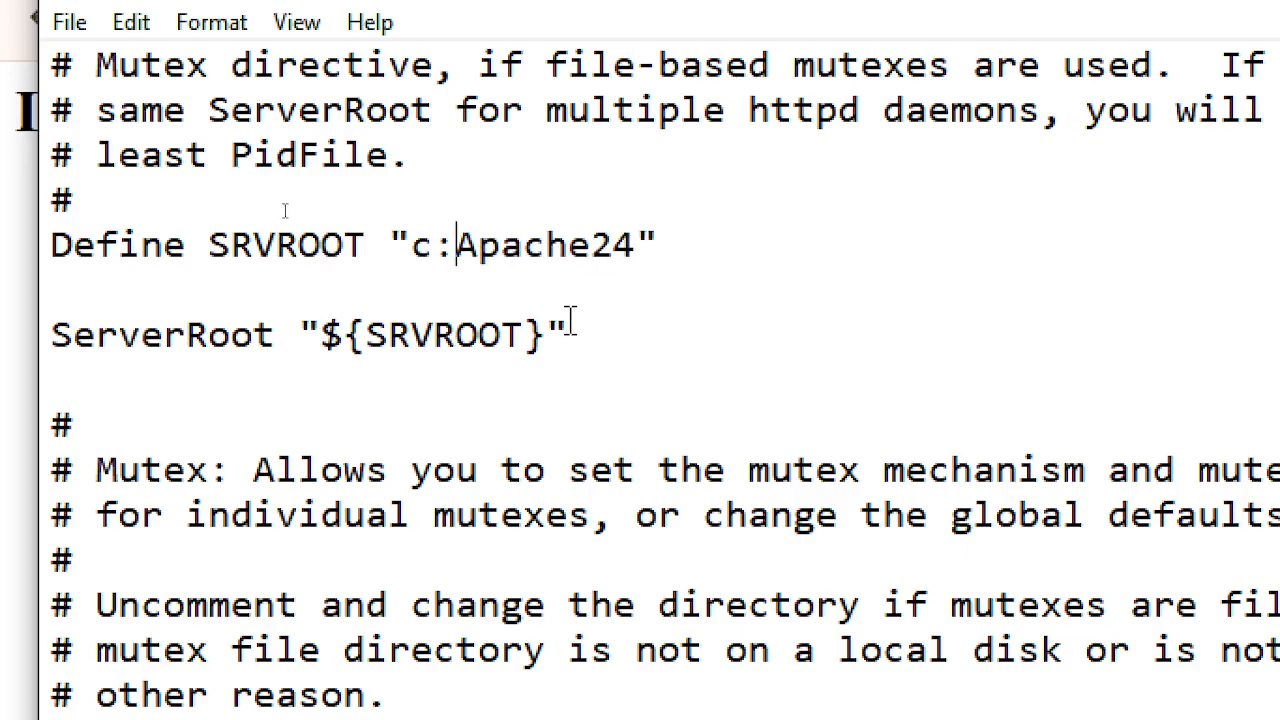
{"action": "type", "text": "\\"}
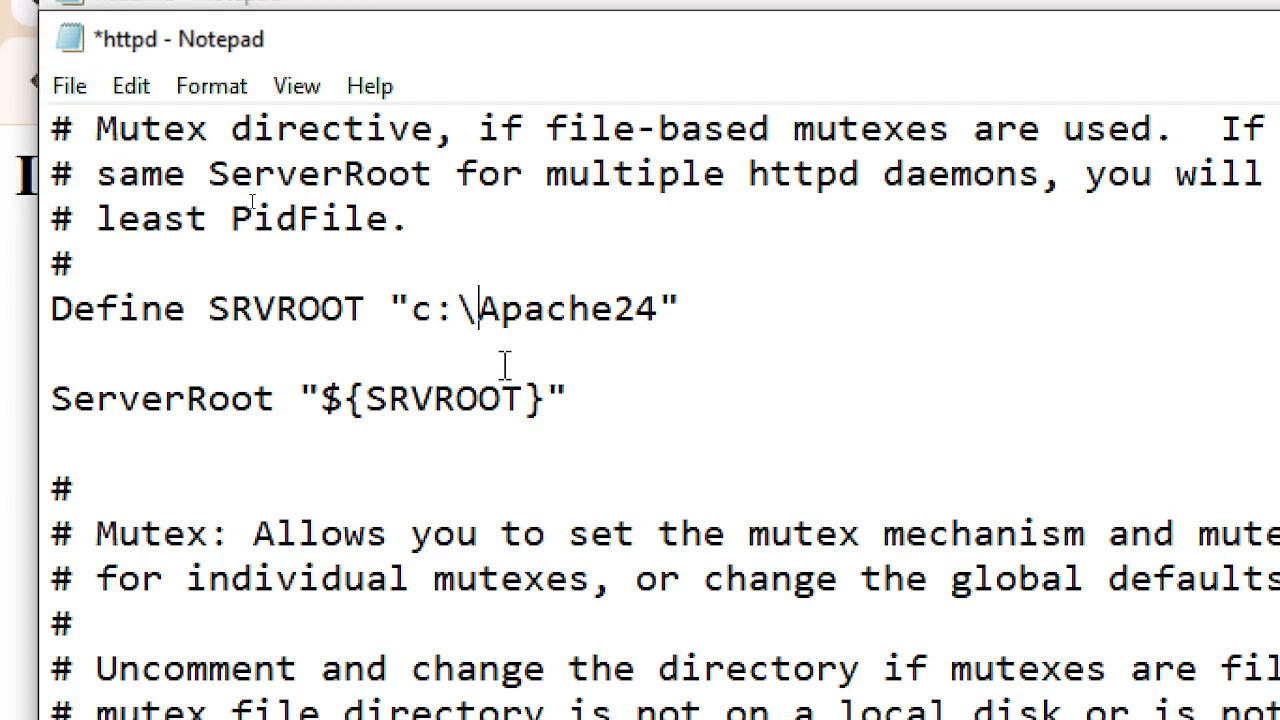
- Save httpd.conf with File > Save
{"action": "left_click", "coordinate": [78, 88]}
{"action": "left_click", "coordinate": [163, 262]}
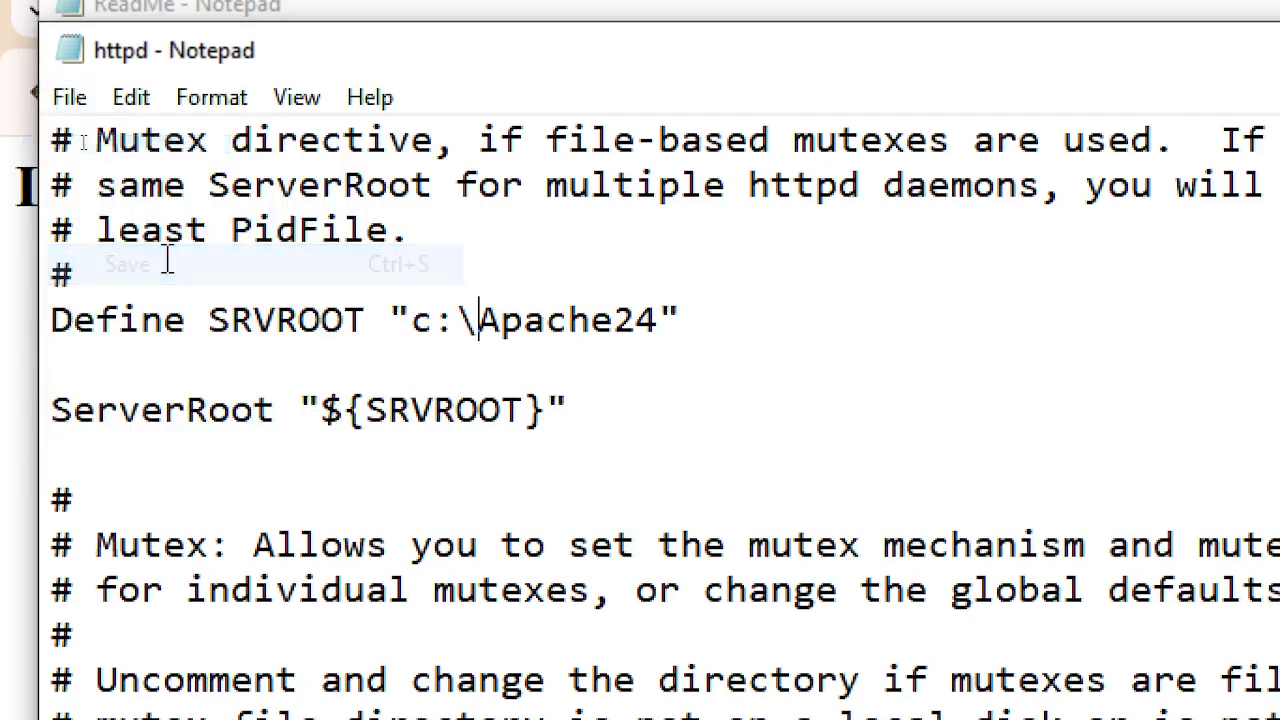
{"action": "left_click", "coordinate": [500, 360]}
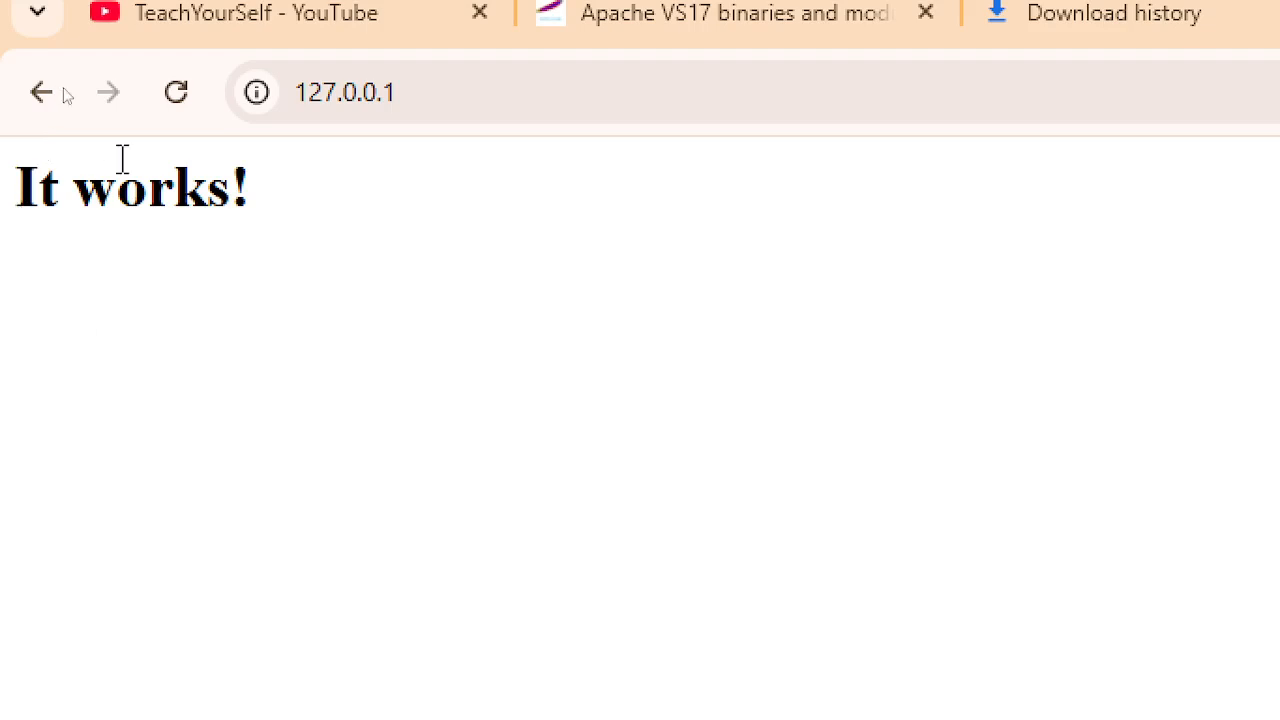
{"action": "left_click", "coordinate": [164, 108]}
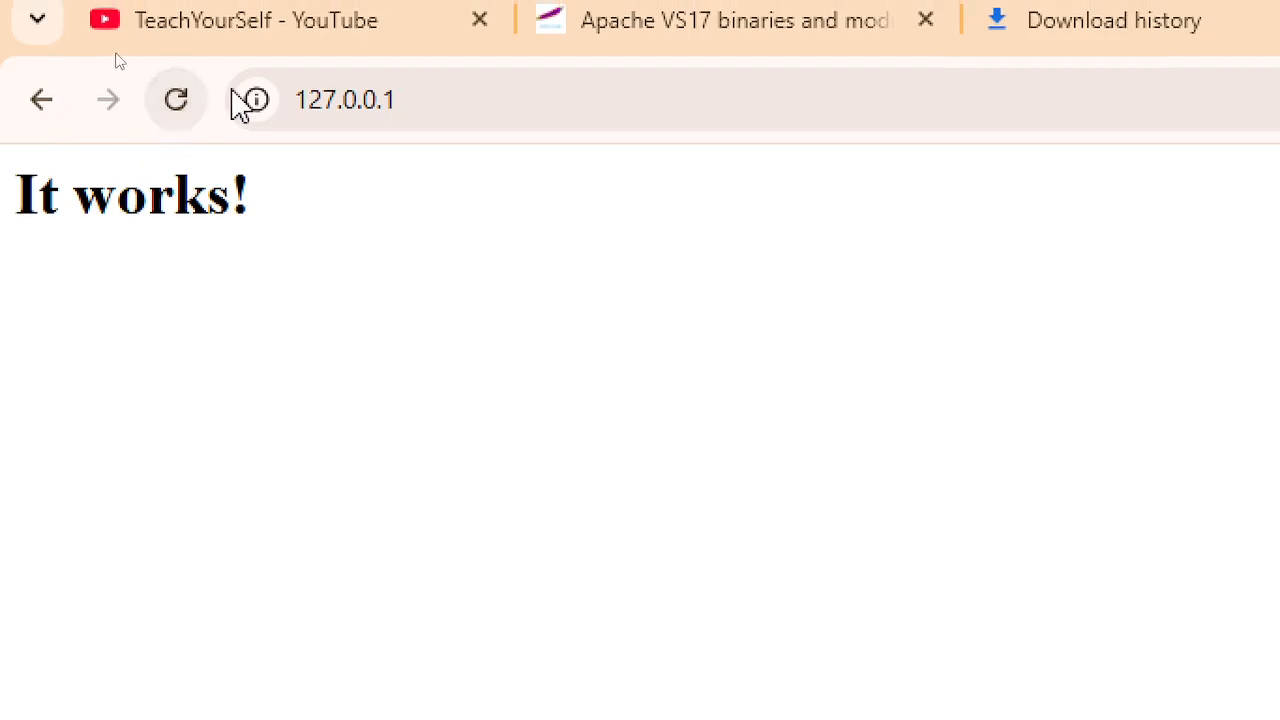
{"action": "left_click", "coordinate": [177, 108]}
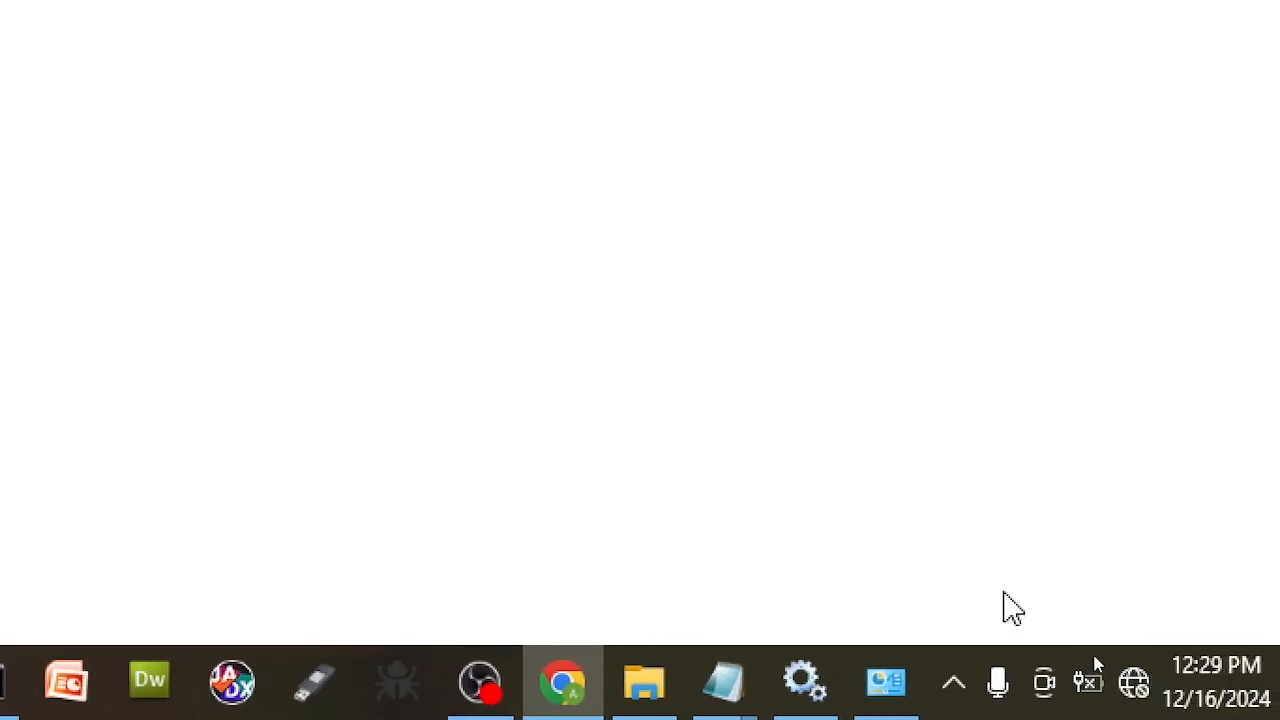
{"action": "left_click", "coordinate": [954, 688]}
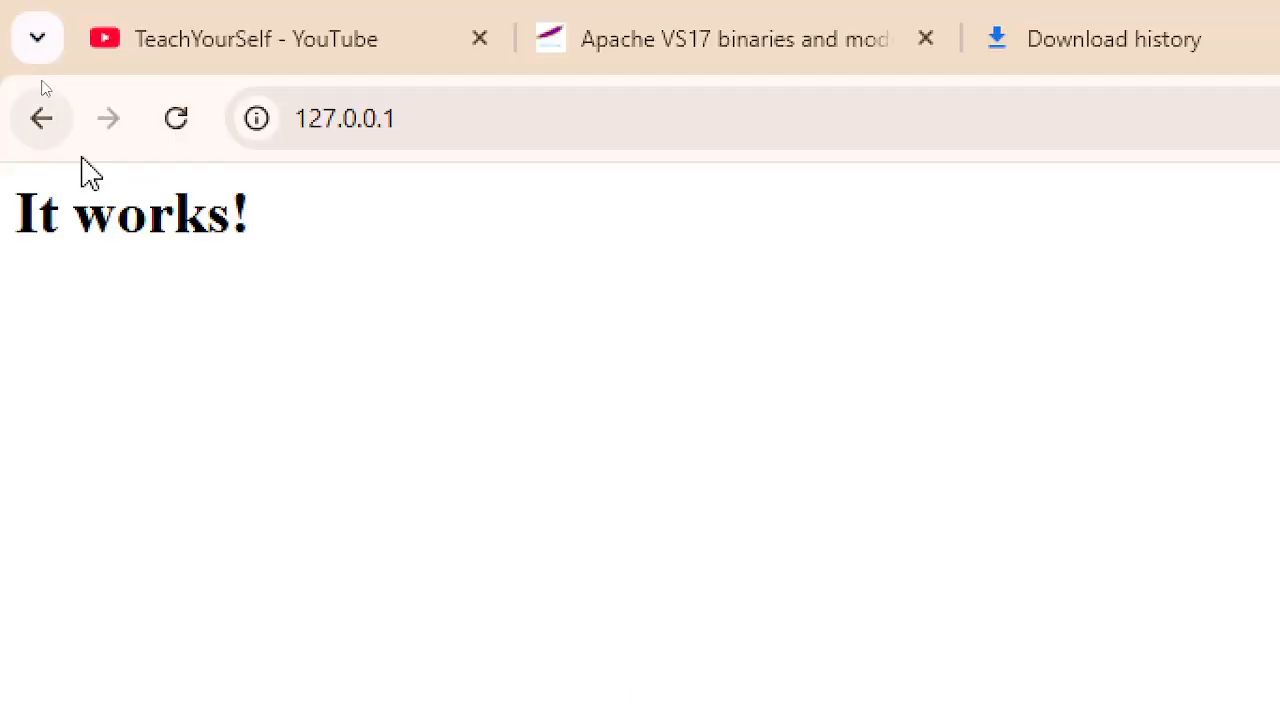
{"action": "left_click", "coordinate": [475, 115]}
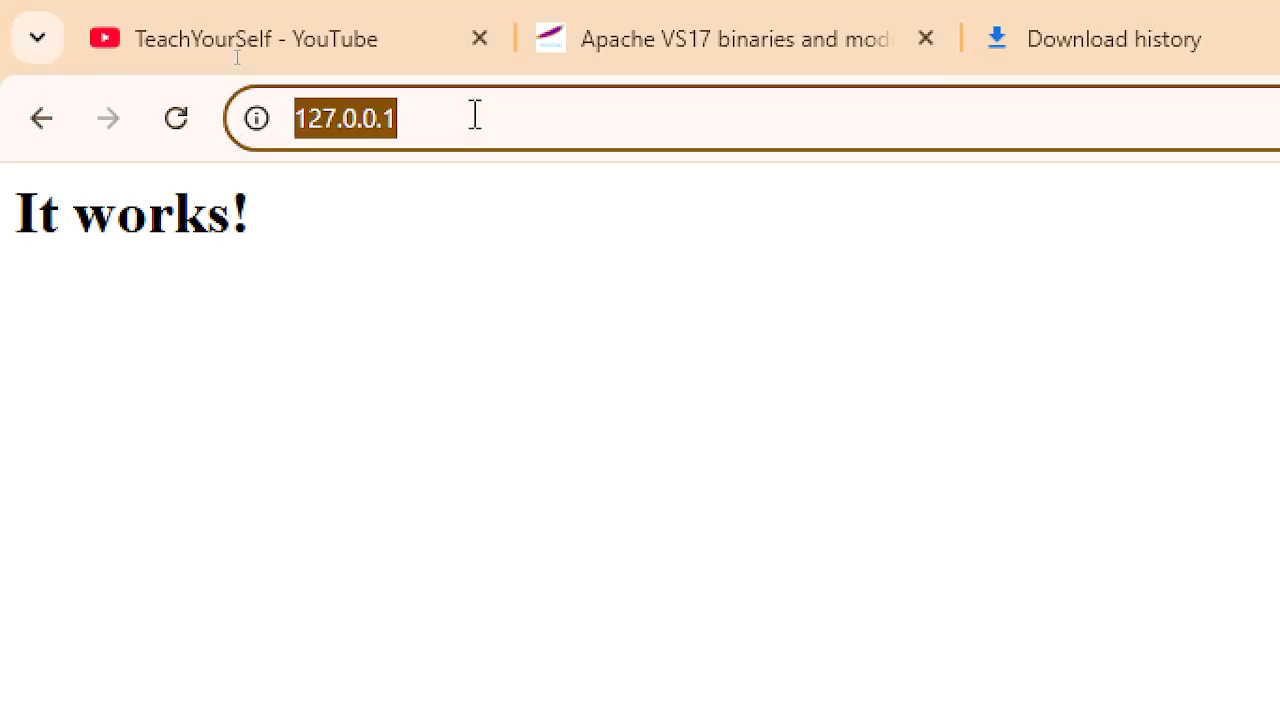
{"action": "type", "text": "www."}
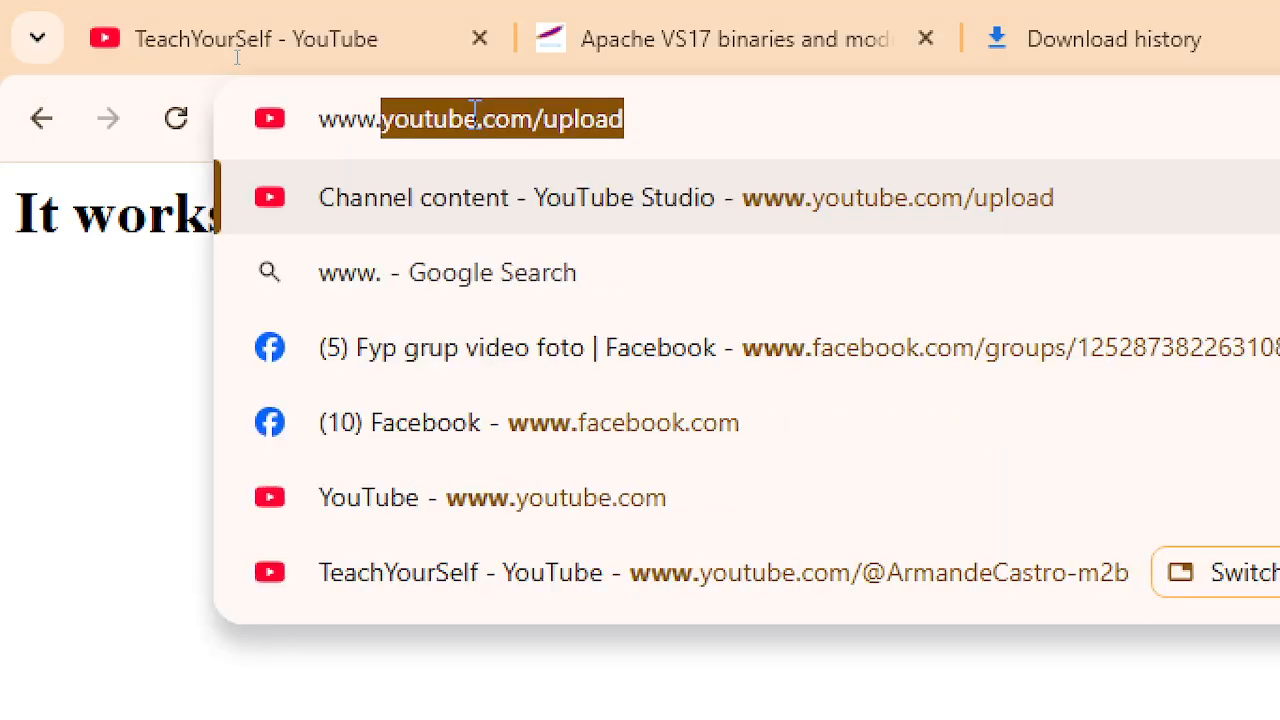
{"action": "type", "text": "teach"}
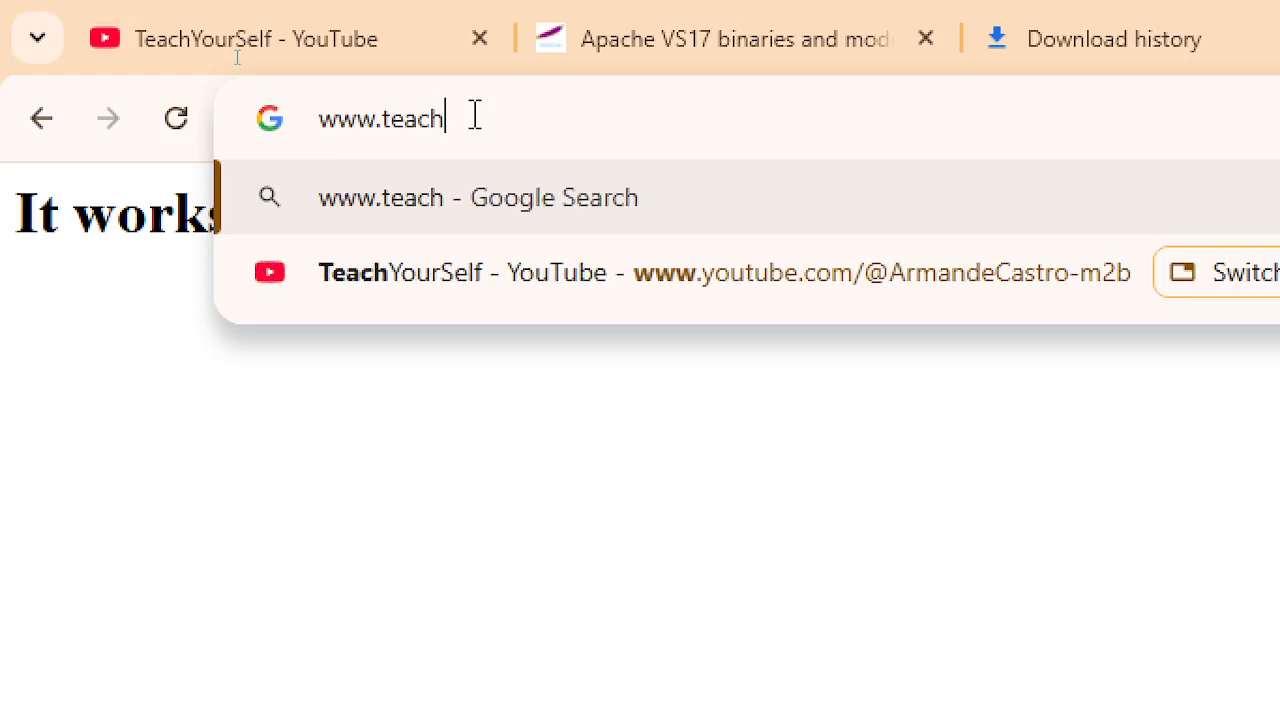
{"action": "type", "text": "yourself"}
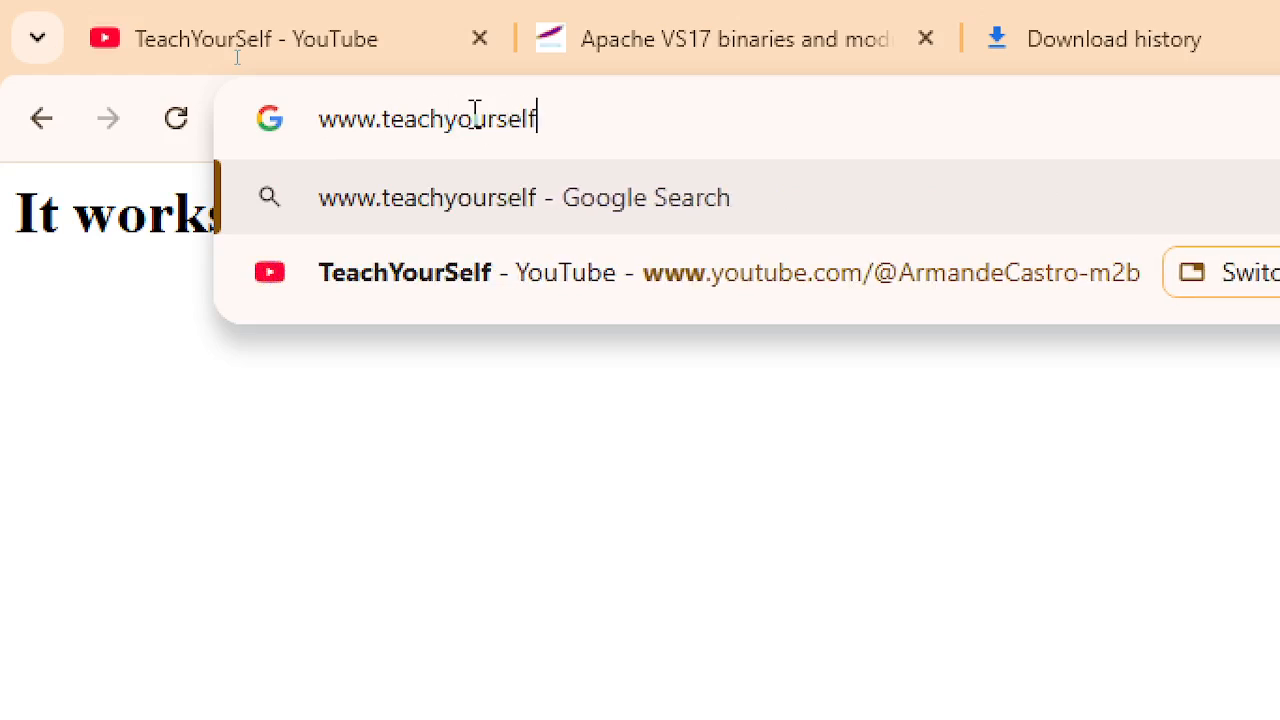
{"action": "type", "text": ".com"}
{"action": "key", "text": "Return"}
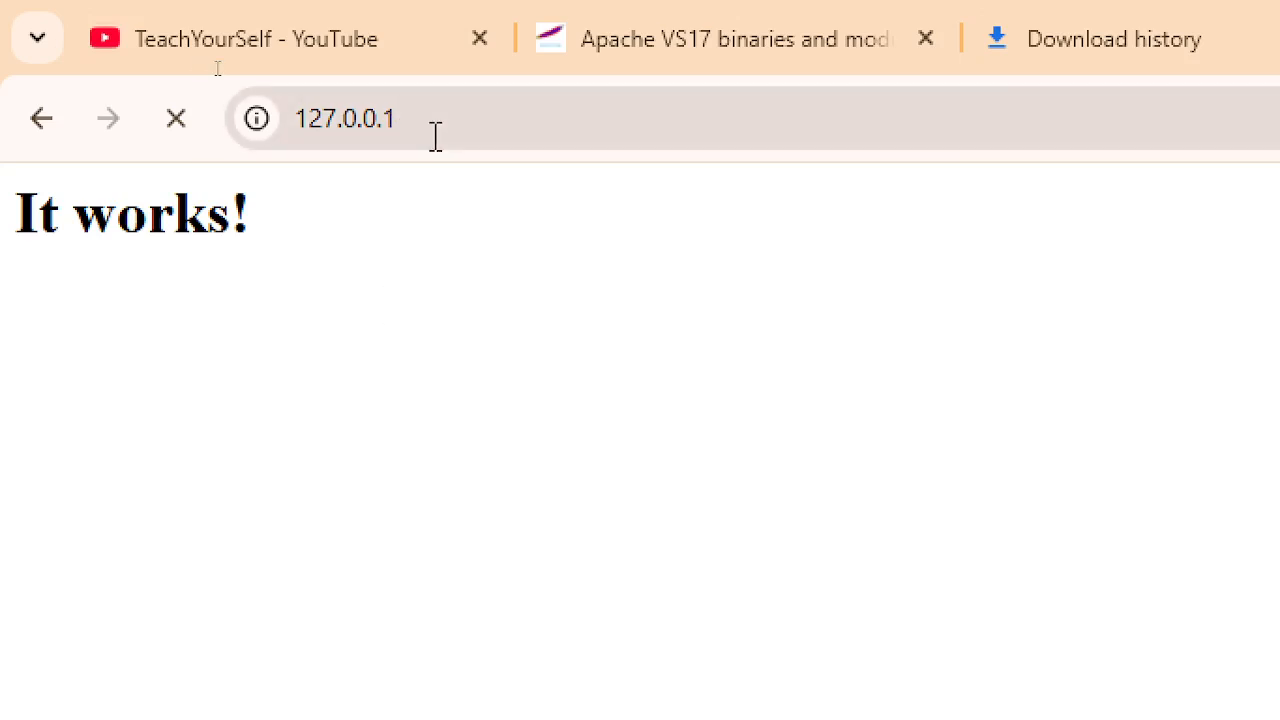
{"action": "left_click", "coordinate": [436, 136]}
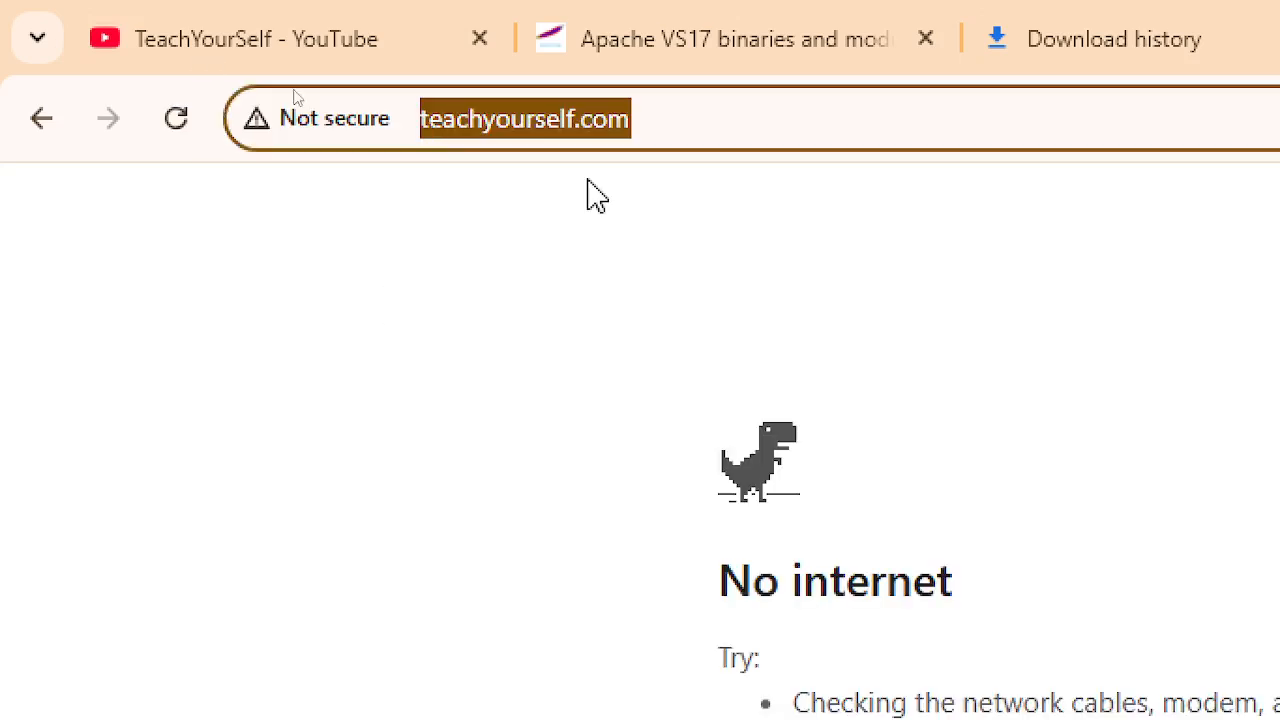
{"action": "key", "text": "Home"}
{"action": "type", "text": "www."}
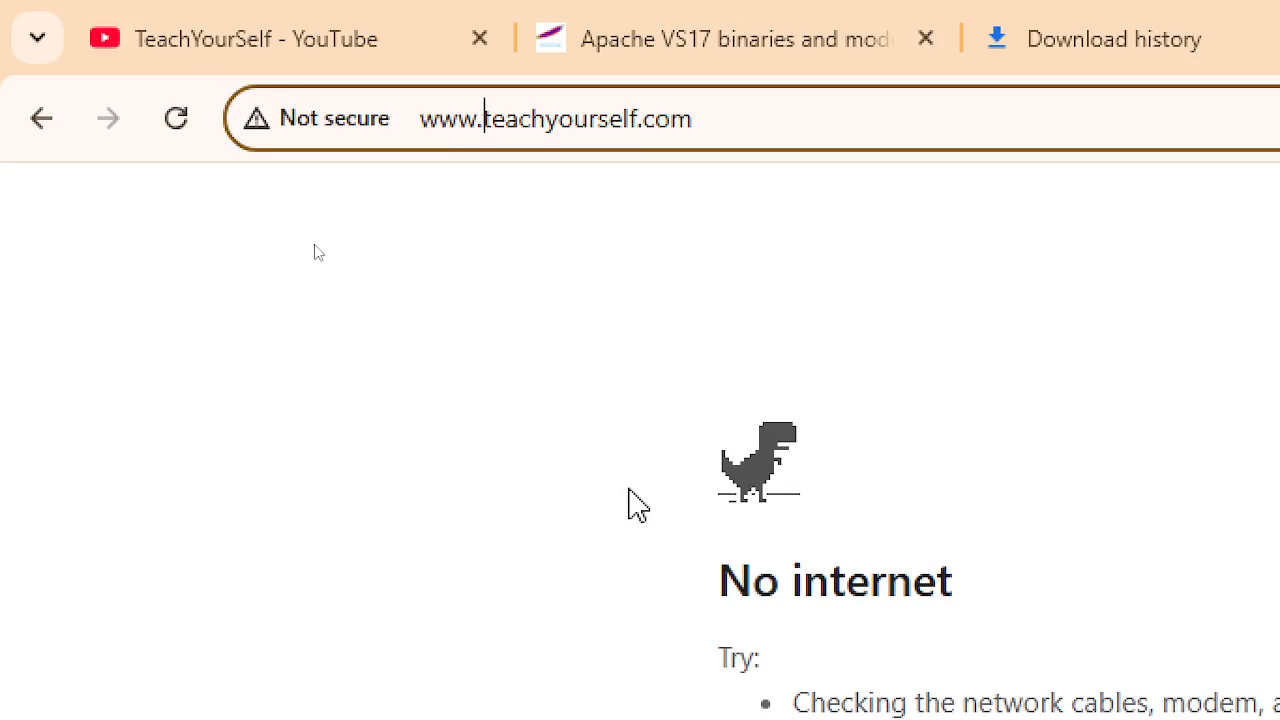
{"action": "key", "text": "Home"}
{"action": "type", "text": "http://"}
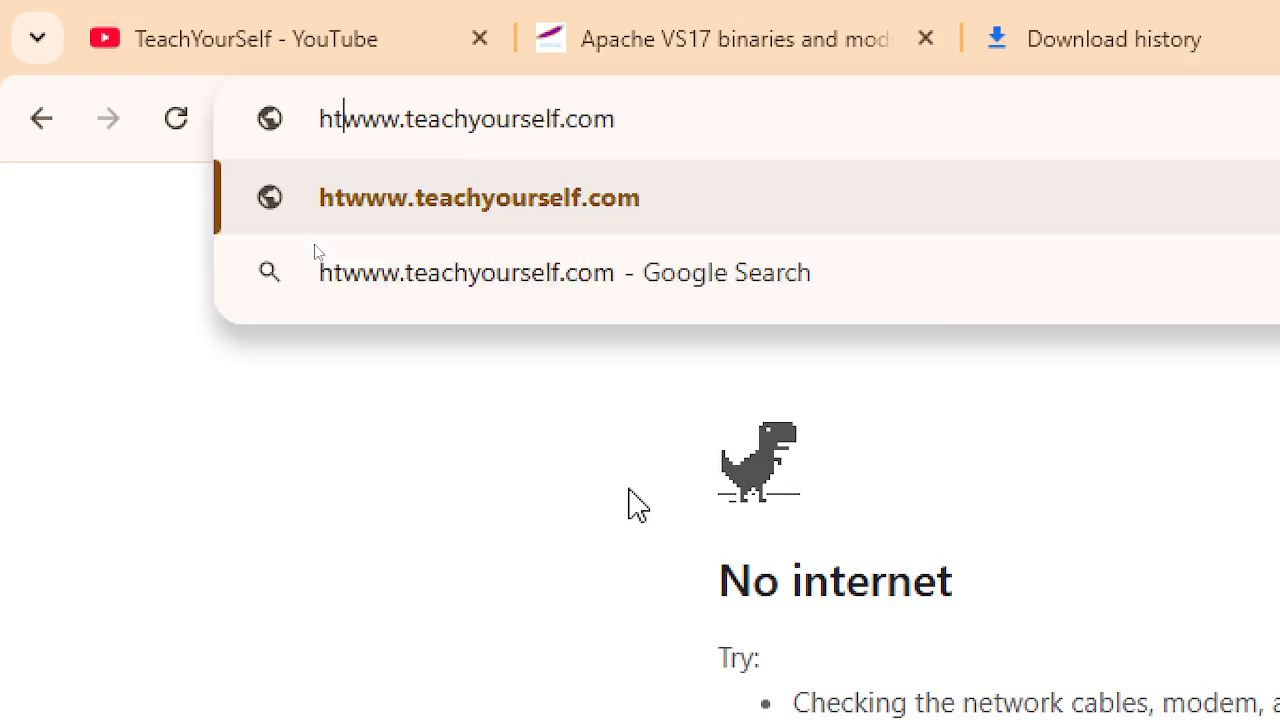
{"action": "key", "text": "Return"}
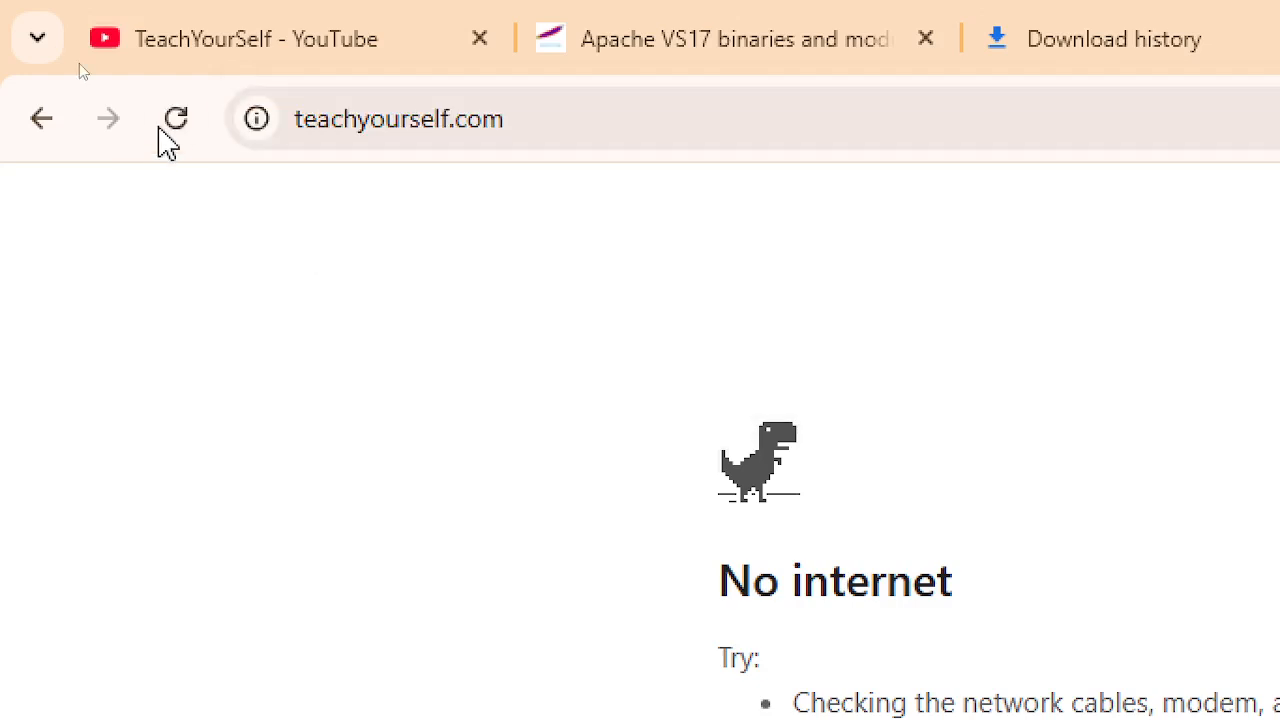
{"action": "left_click", "coordinate": [174, 122]}
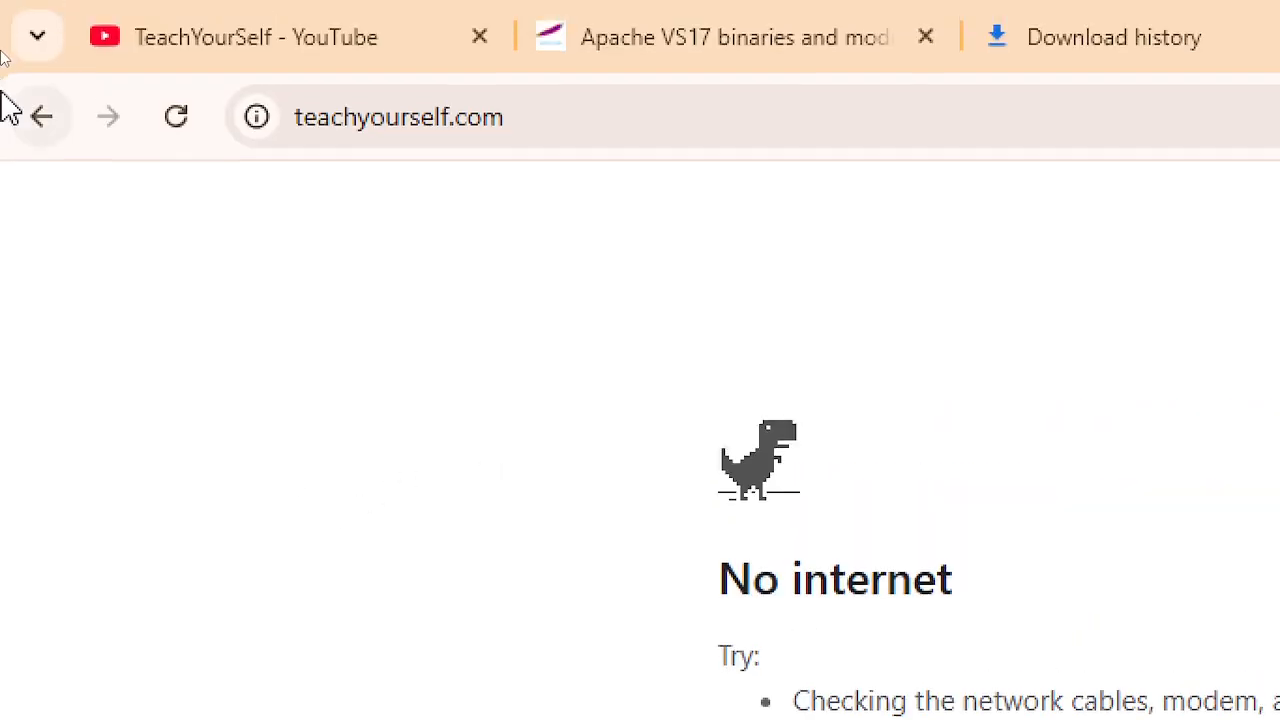
{"action": "left_click", "coordinate": [36, 128]}
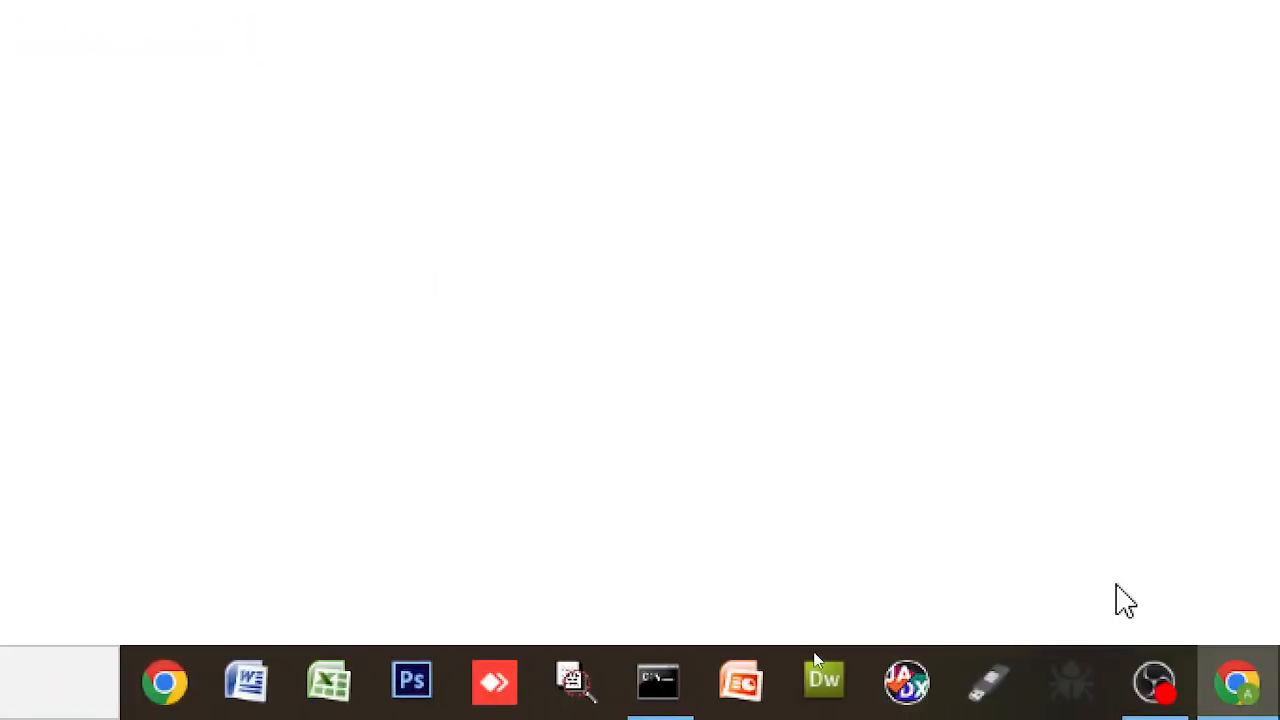
- Rerun notepad hosts from Command Prompt to view the hosts file, then close Notepad
{"action": "left_click", "coordinate": [866, 690]}
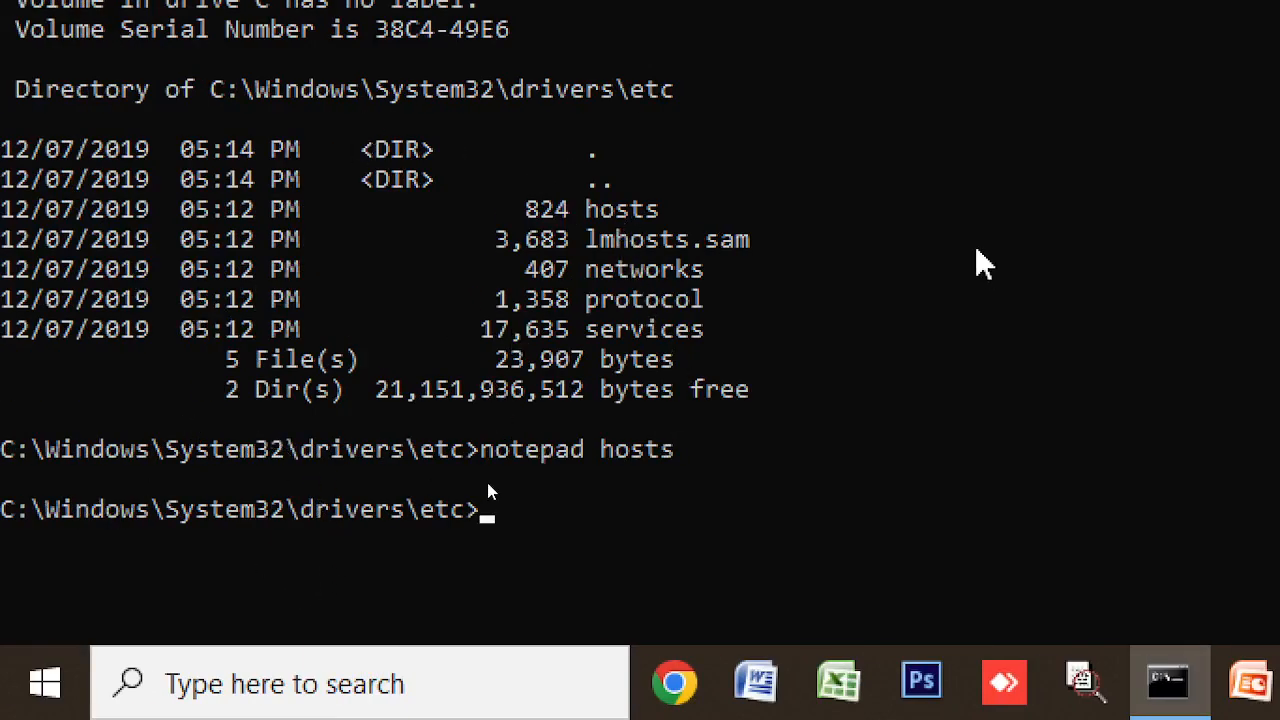
{"action": "key", "text": "Up"}
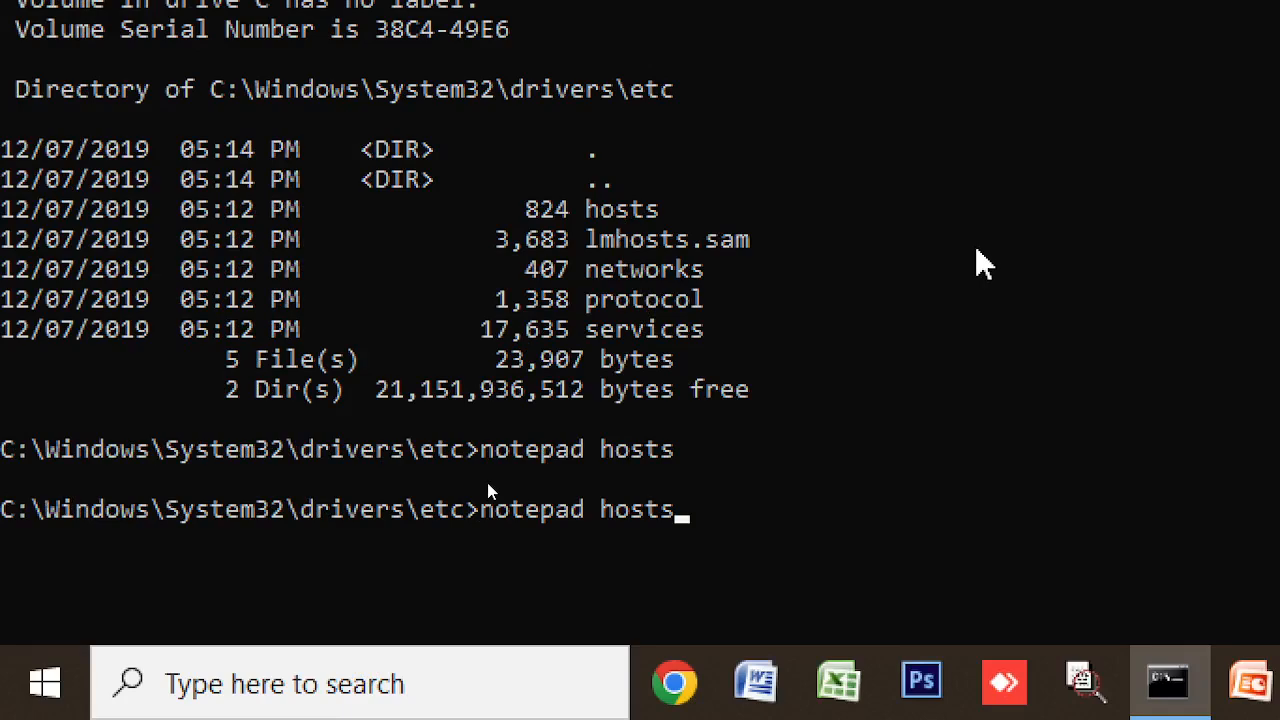
{"action": "key", "text": "Return"}
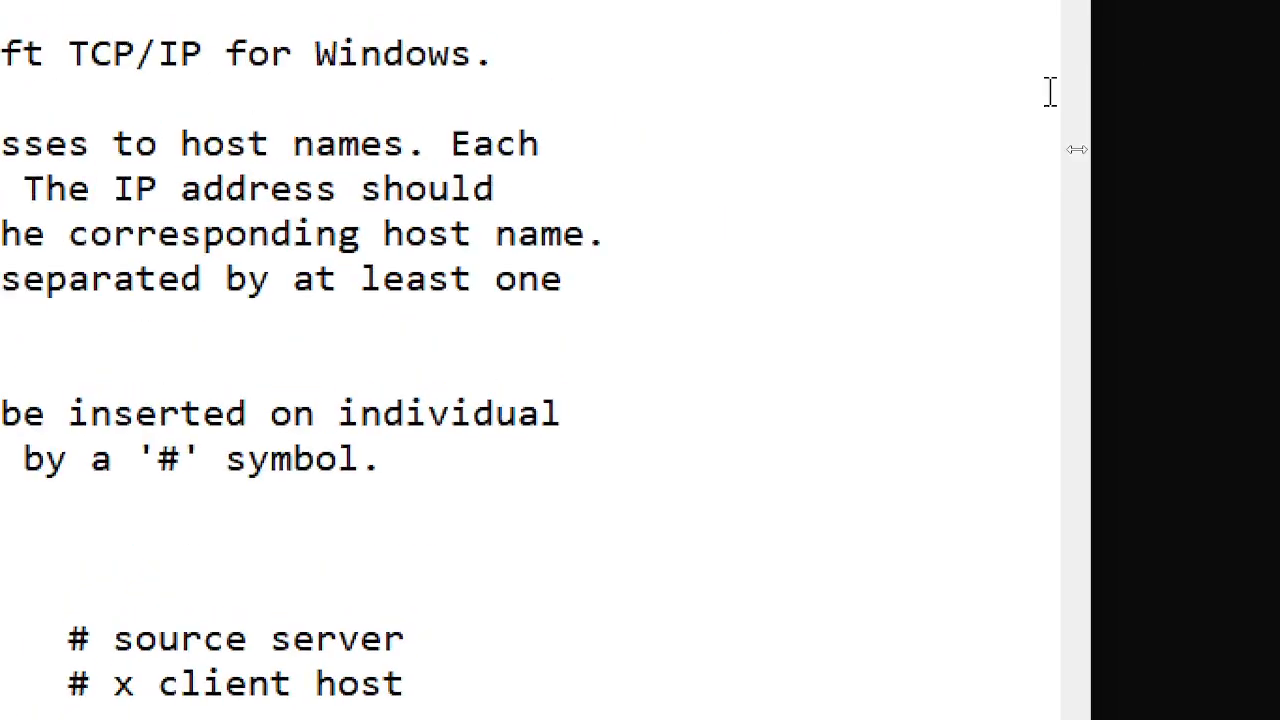
{"action": "left_click", "coordinate": [1037, 67]}
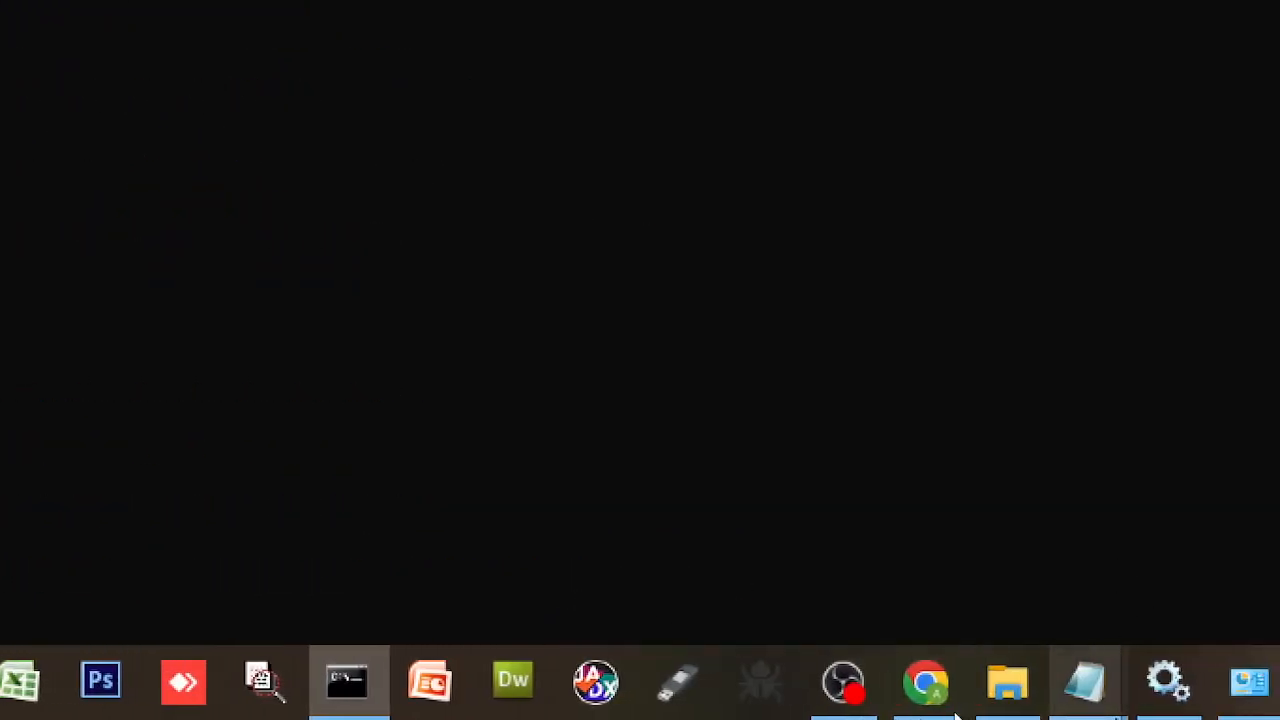
- Switch to the httpd Notepad window and stretch its bottom edge down to the taskbar
{"action": "left_click", "coordinate": [1083, 706]}
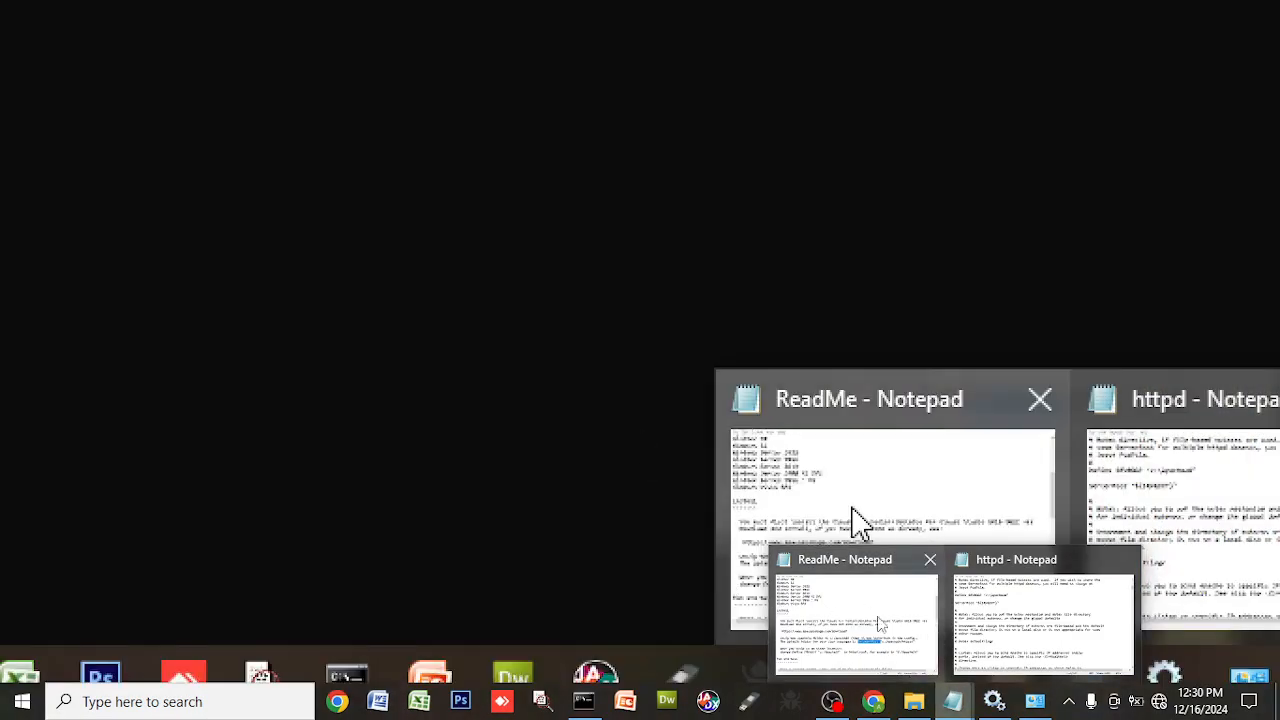
{"action": "left_click", "coordinate": [1157, 509]}
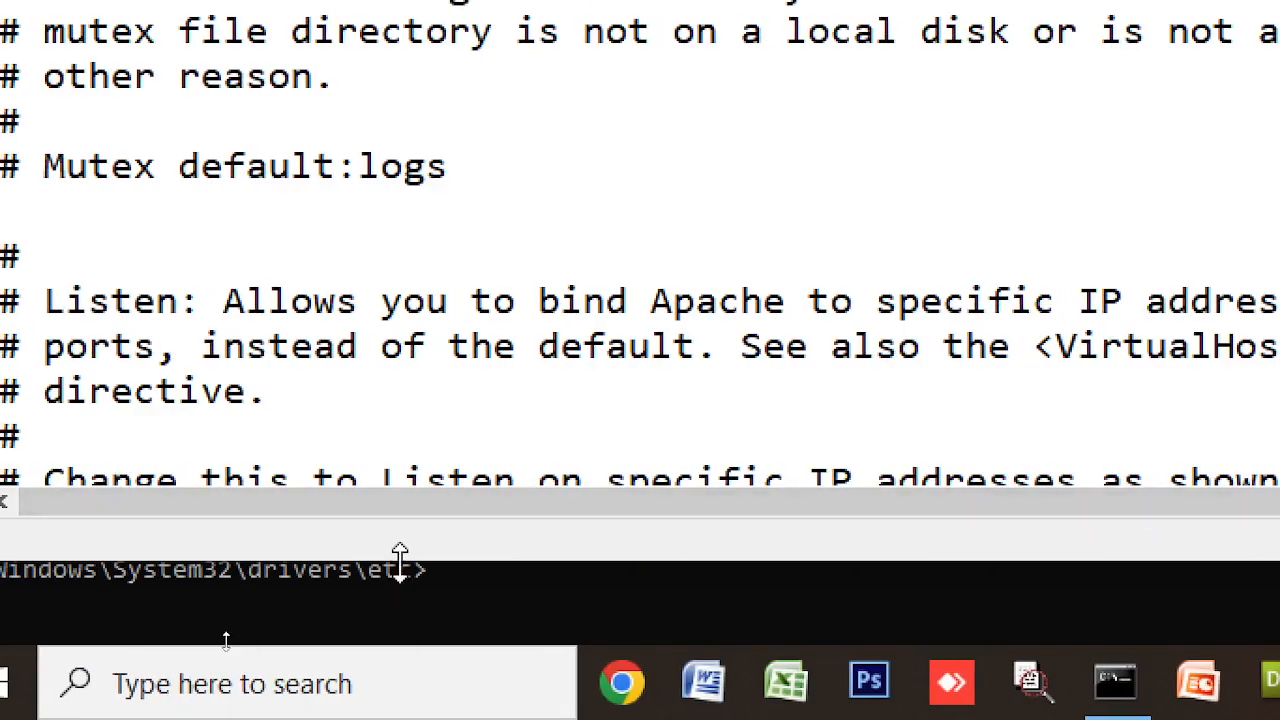
{"action": "left_click_drag", "start_coordinate": [400, 560], "coordinate": [383, 623]}
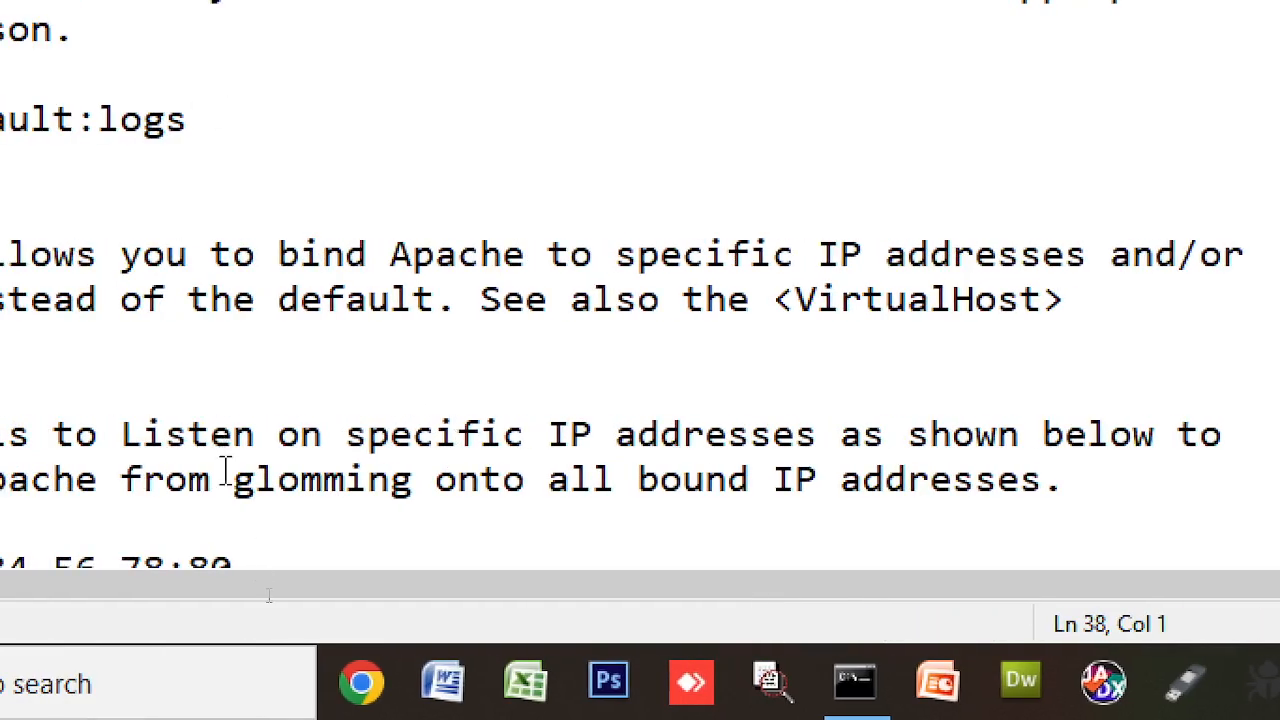
- Add a new line c:\myweb\apache24" below the Define SRVROOT line
{"action": "scroll", "coordinate": [340, 185], "scroll_direction": "up", "scroll_amount": 3}
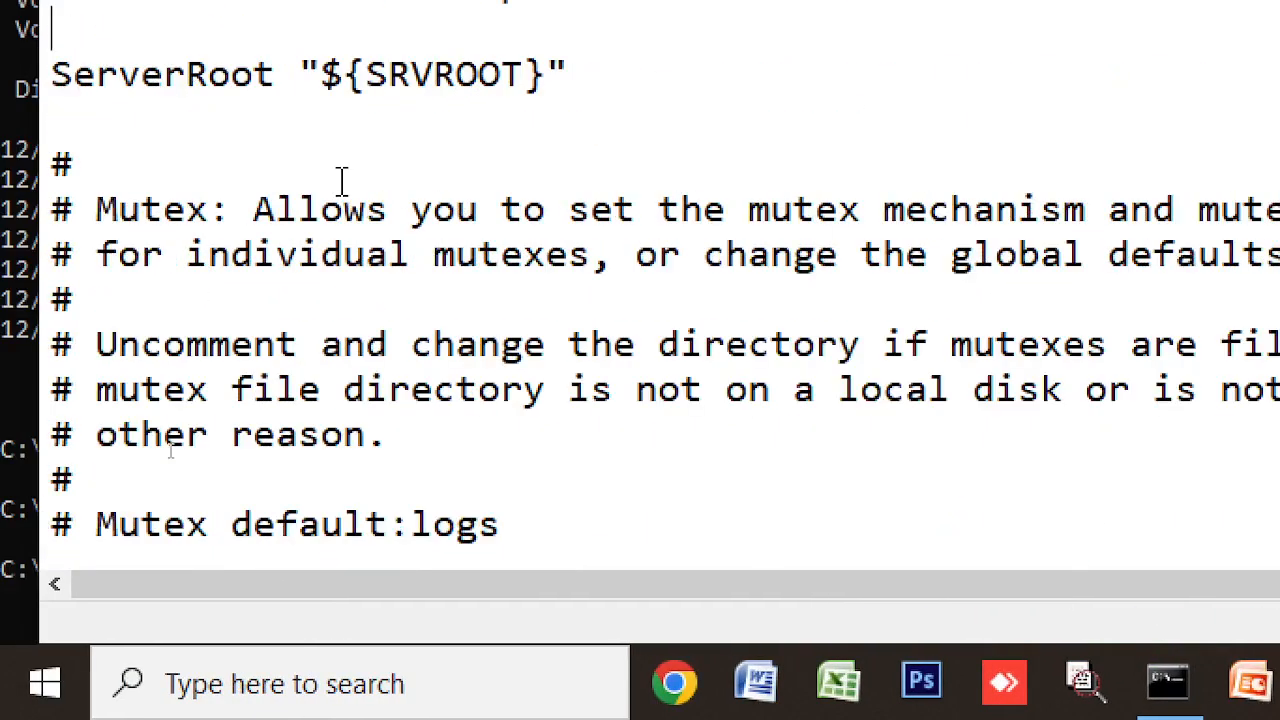
{"action": "scroll", "coordinate": [340, 180], "scroll_direction": "up", "scroll_amount": 1}
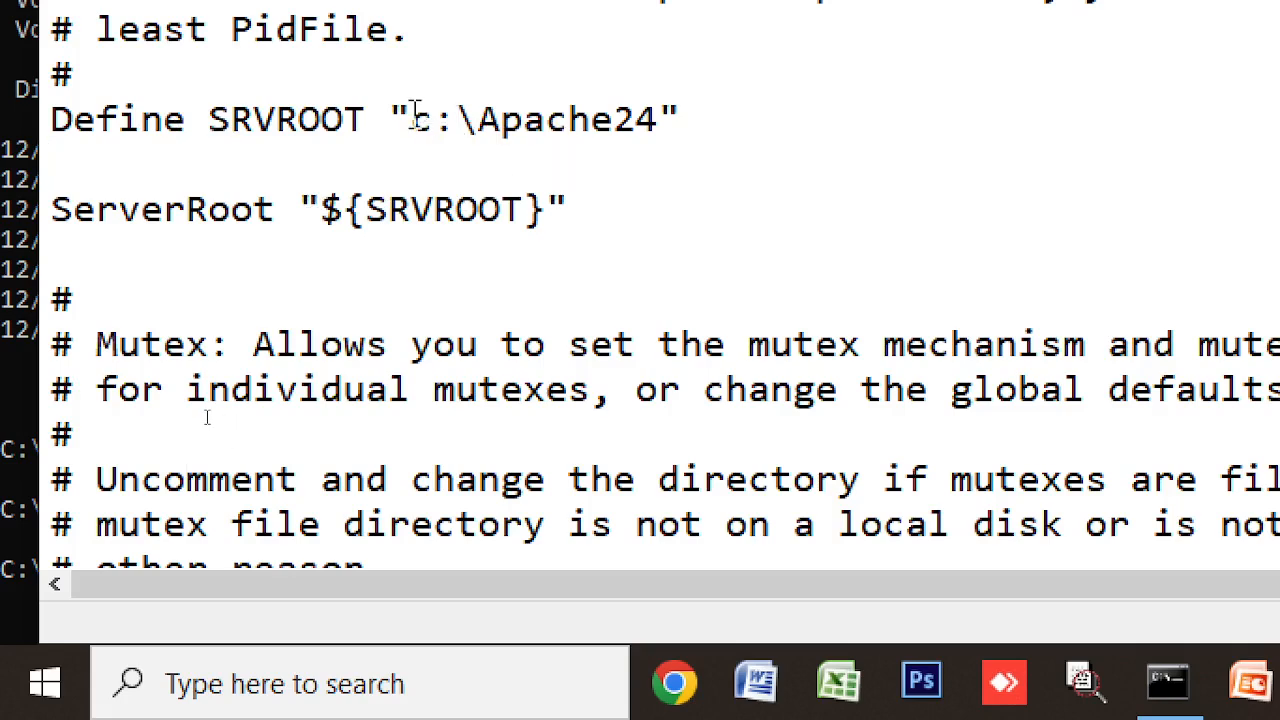
{"action": "left_click_drag", "start_coordinate": [412, 118], "coordinate": [658, 100]}
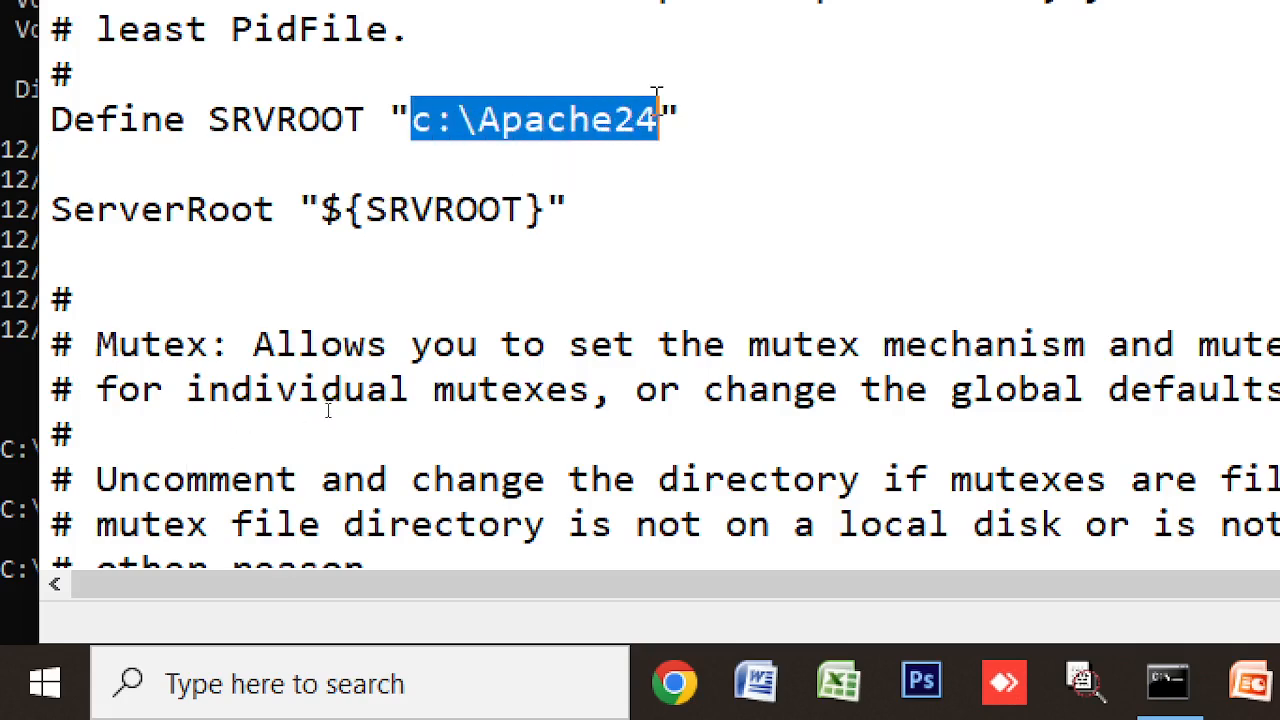
{"action": "left_click", "coordinate": [702, 135]}
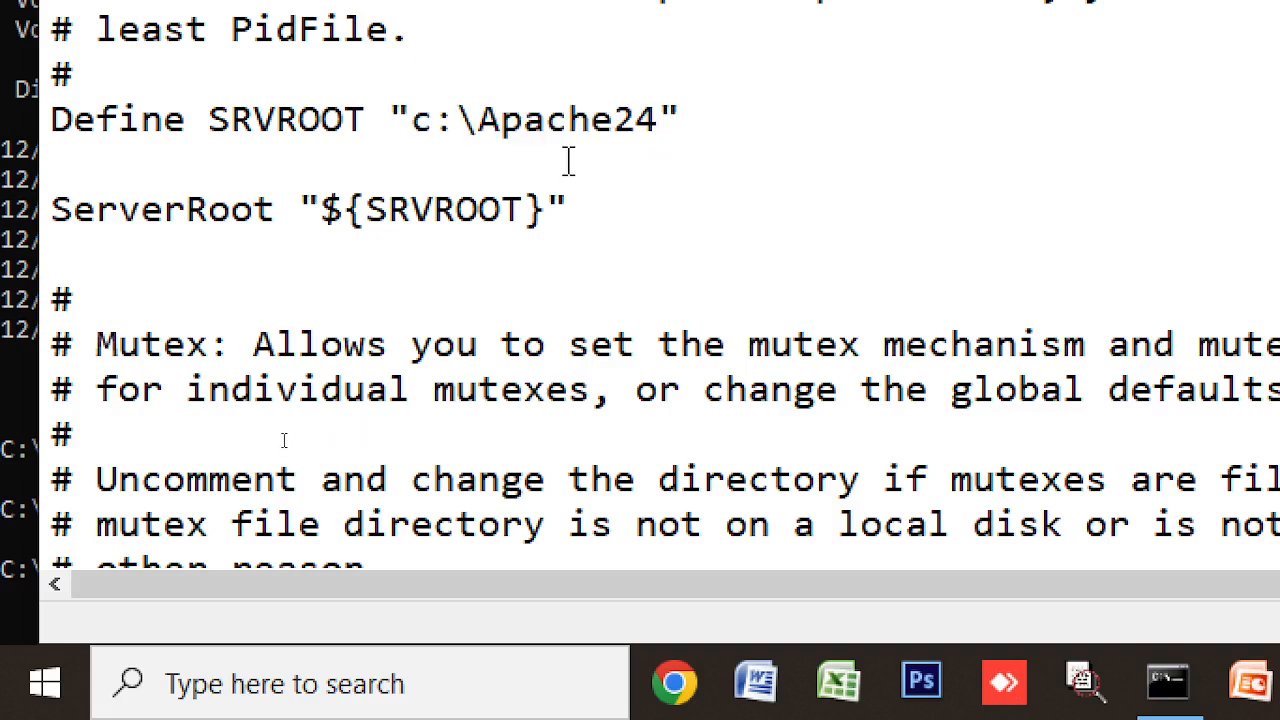
{"action": "key", "text": "Return"}
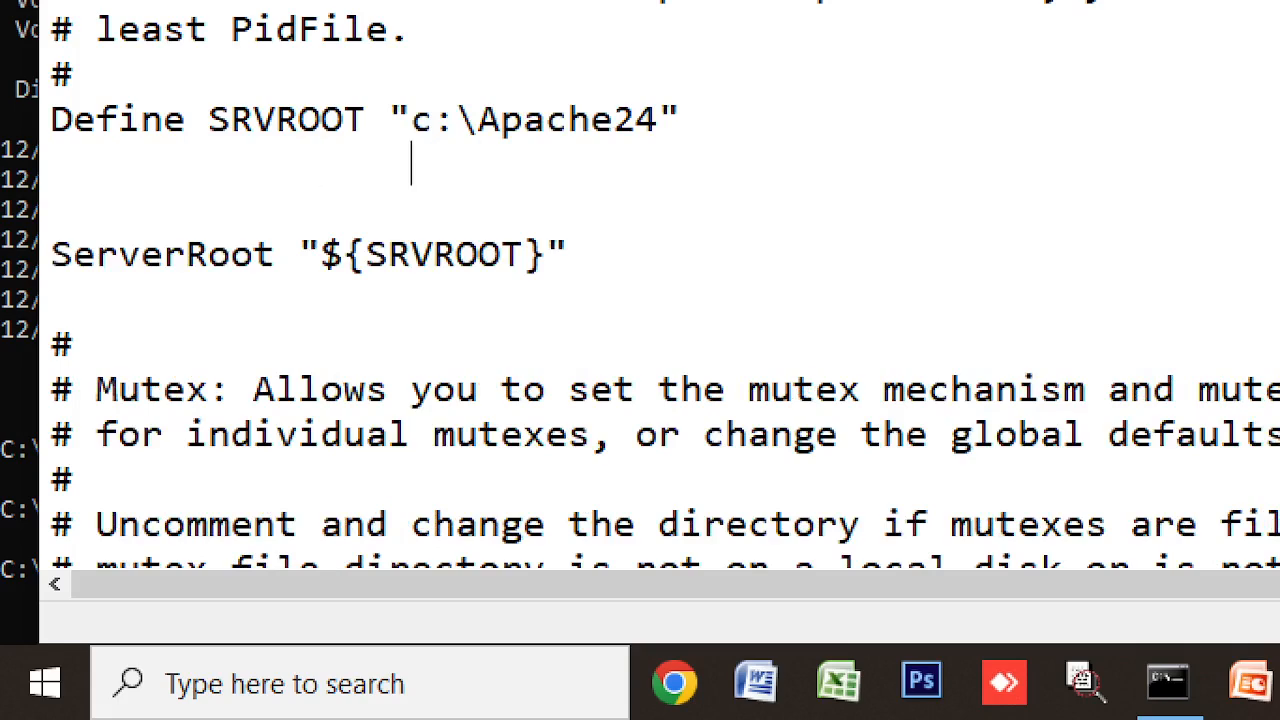
{"action": "type", "text": "c:\\t"}
{"action": "key", "text": "BackSpace"}
{"action": "type", "text": "m"}
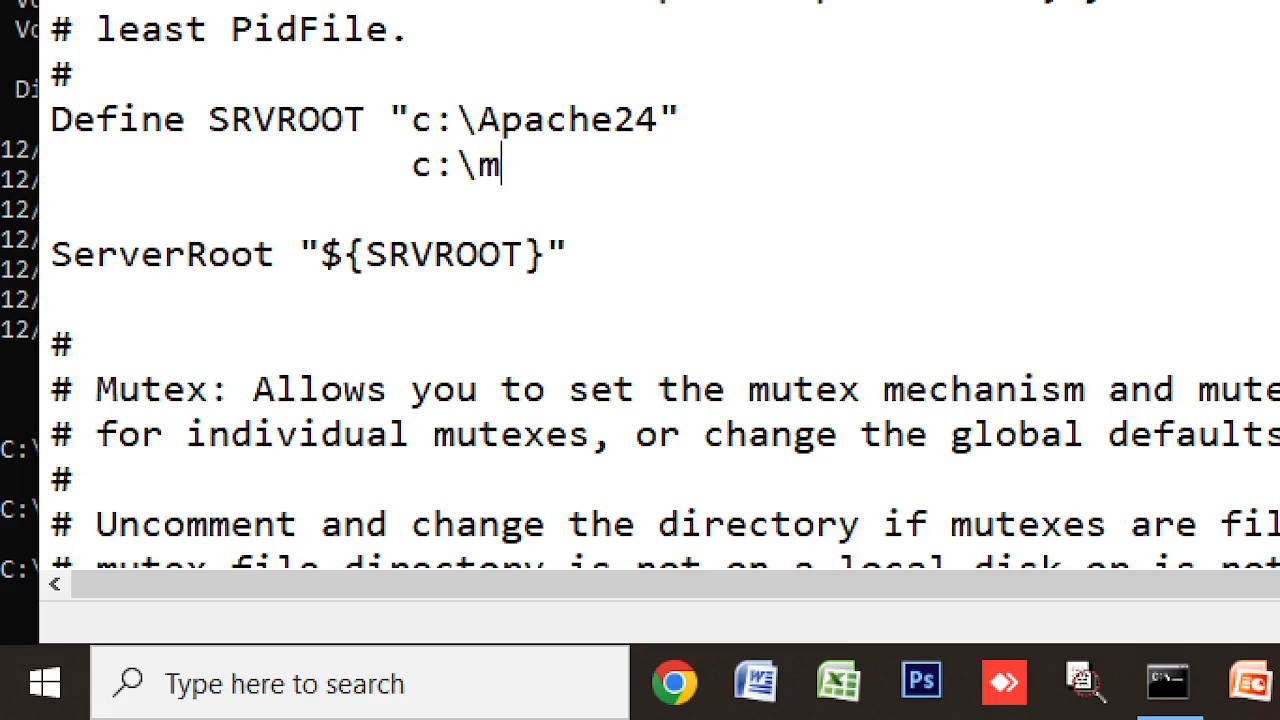
{"action": "type", "text": "yweb\\"}
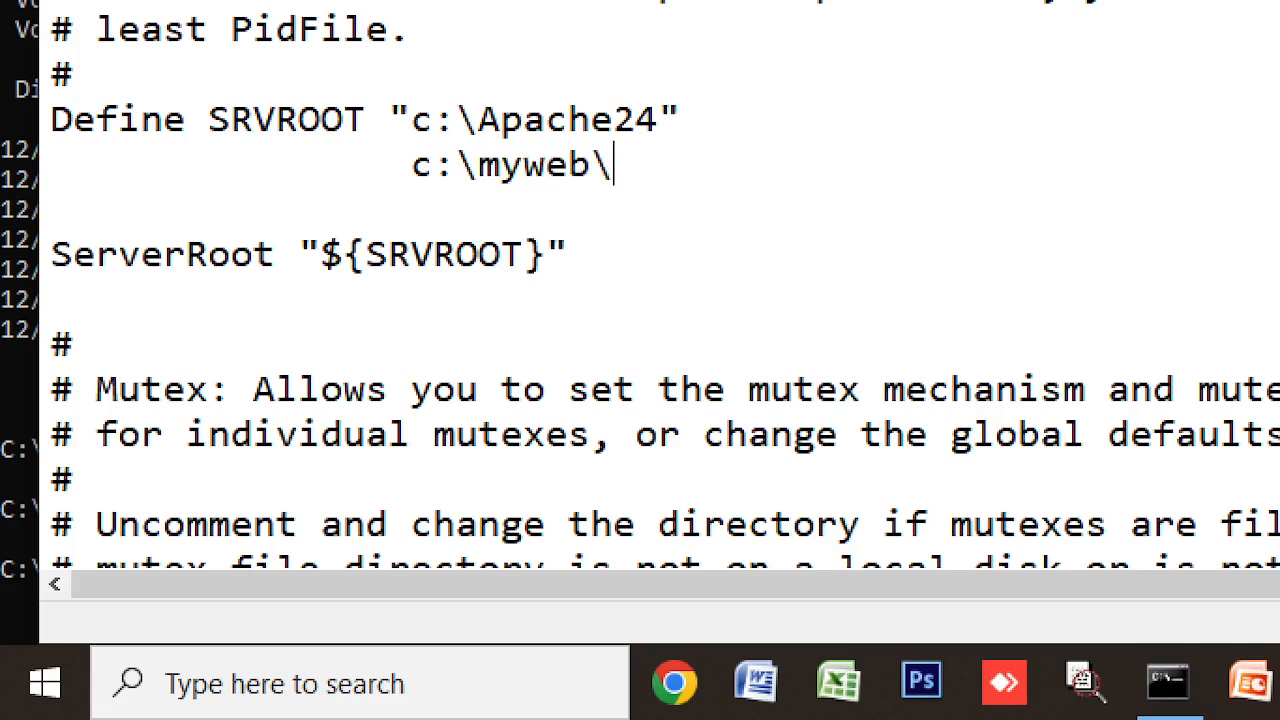
{"action": "type", "text": "apache24"}
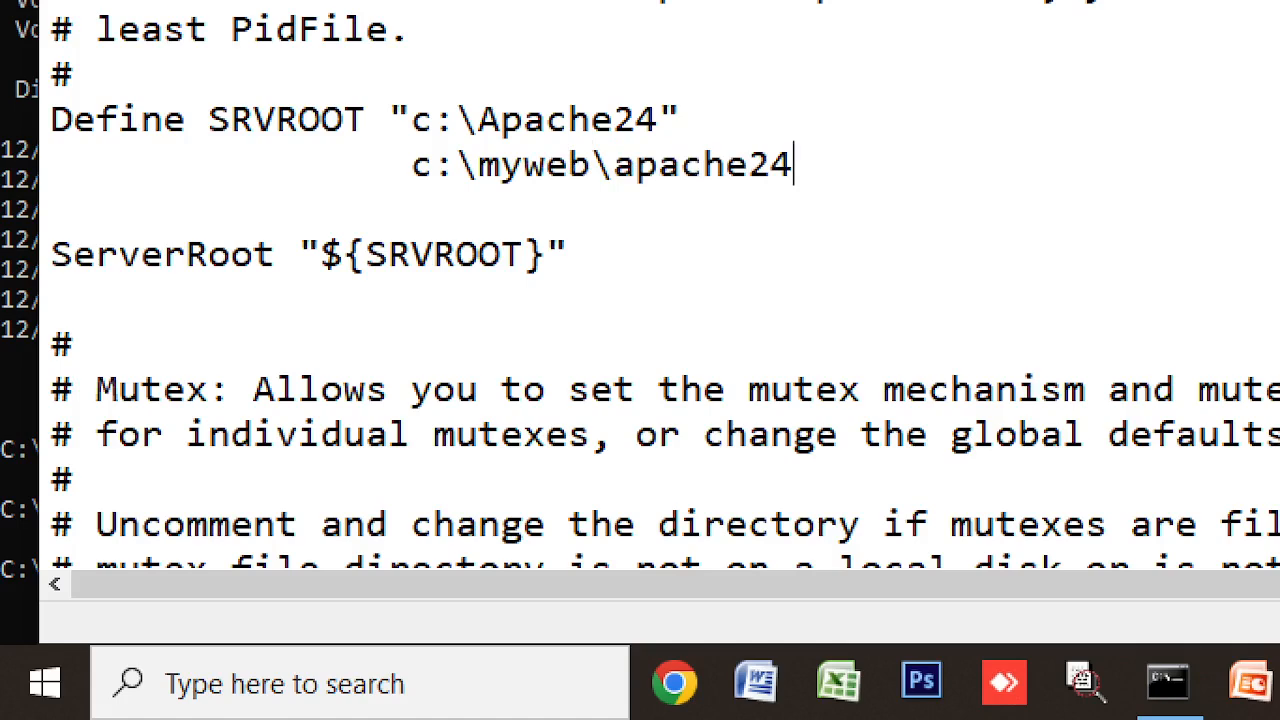
{"action": "type", "text": "\""}
{"action": "key", "text": "Home"}
{"action": "key", "text": "Right"}
{"action": "key", "text": "Right"}
{"action": "key", "text": "Right"}
{"action": "key", "text": "Right"}
{"action": "key", "text": "Right"}
{"action": "key", "text": "Right"}
{"action": "key", "text": "Right"}
{"action": "key", "text": "Right"}
{"action": "key", "text": "Right"}
{"action": "key", "text": "Right"}
{"action": "key", "text": "Right"}
{"action": "key", "text": "Right"}
{"action": "key", "text": "Right"}
{"action": "key", "text": "Right"}
{"action": "key", "text": "Right"}
{"action": "key", "text": "Right"}
{"action": "type", "text": "\""}
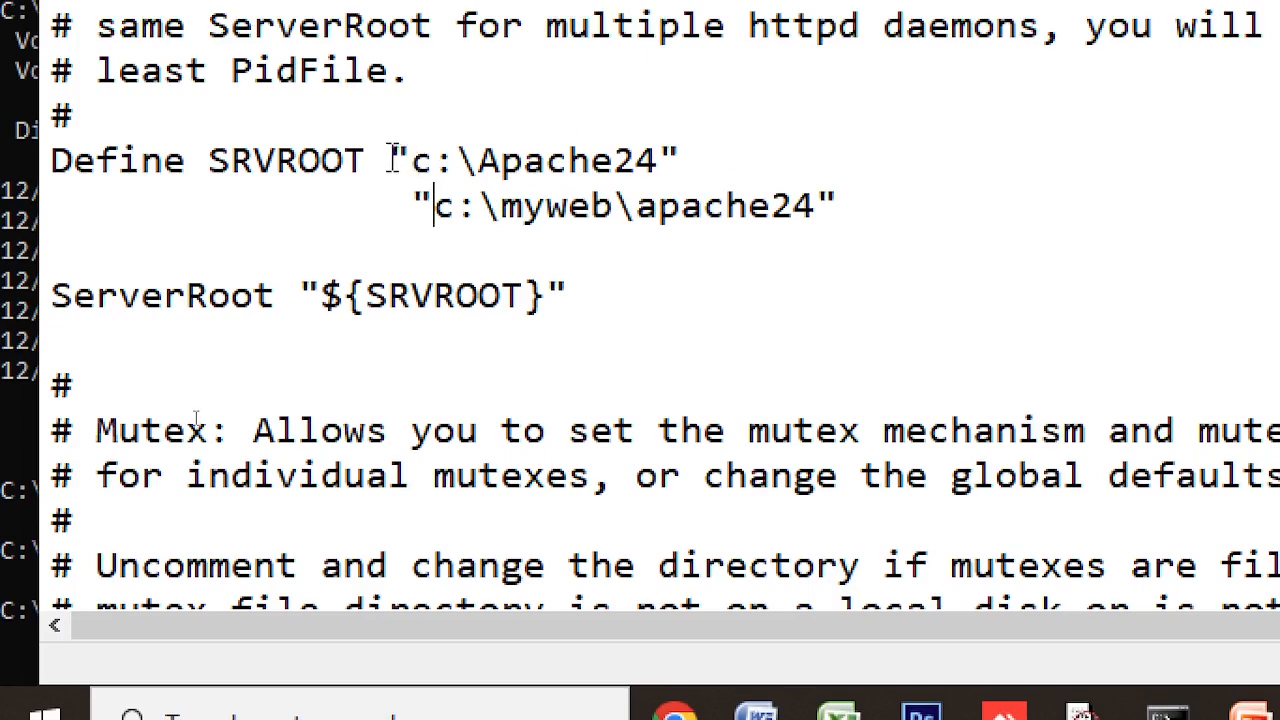
- Cut the c:\myweb\apache24 line so Define SRVROOT keeps "c:\Apache24"
{"action": "left_click_drag", "start_coordinate": [390, 119], "coordinate": [705, 139]}
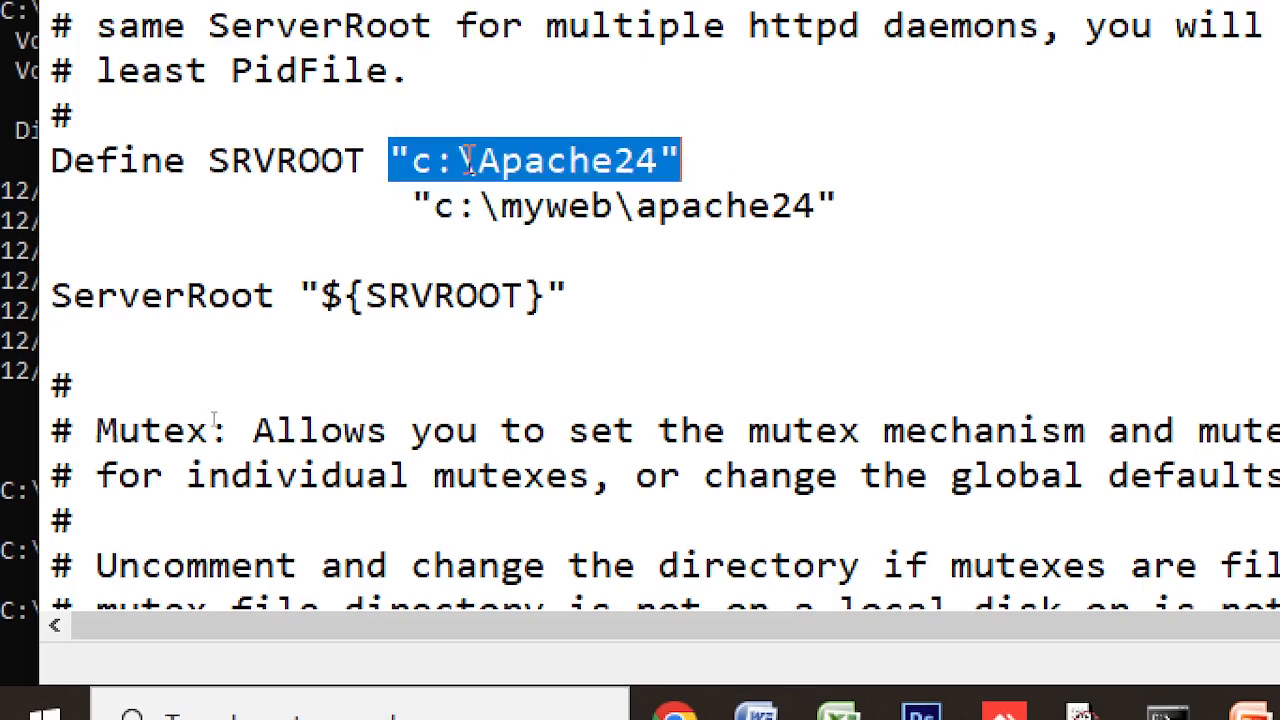
{"action": "left_click", "coordinate": [280, 156]}
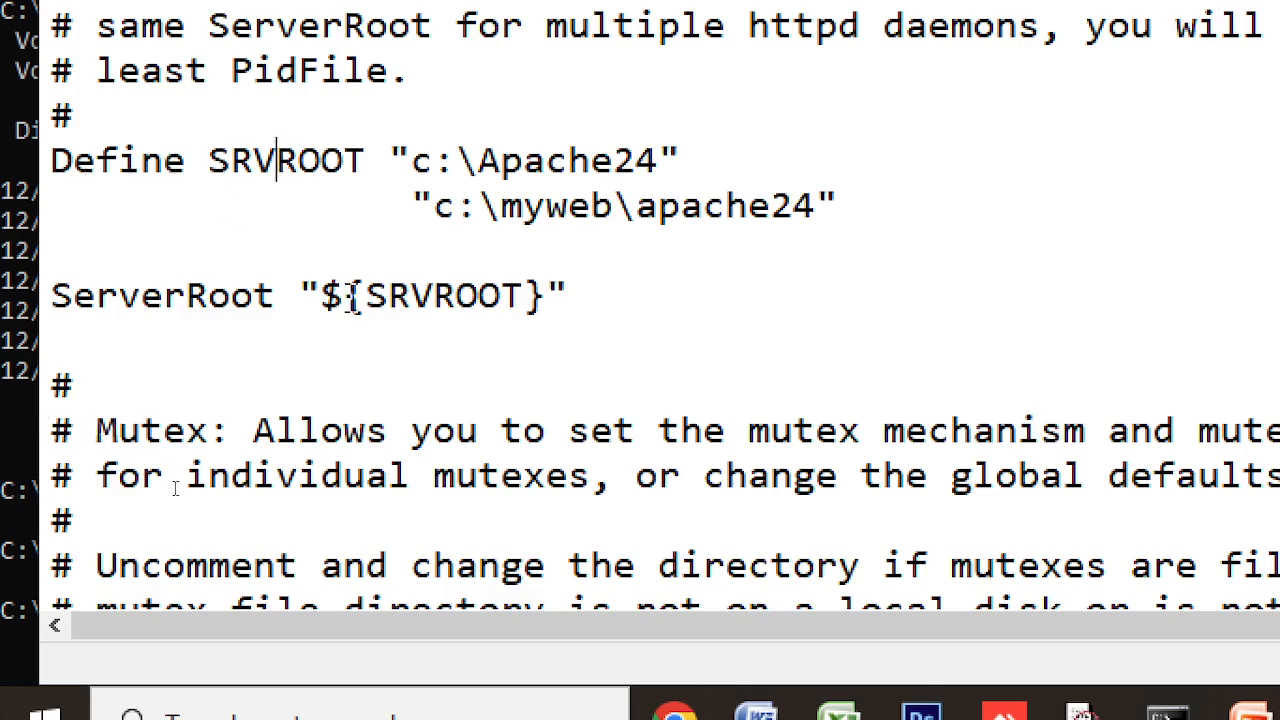
{"action": "left_click_drag", "start_coordinate": [366, 296], "coordinate": [527, 302]}
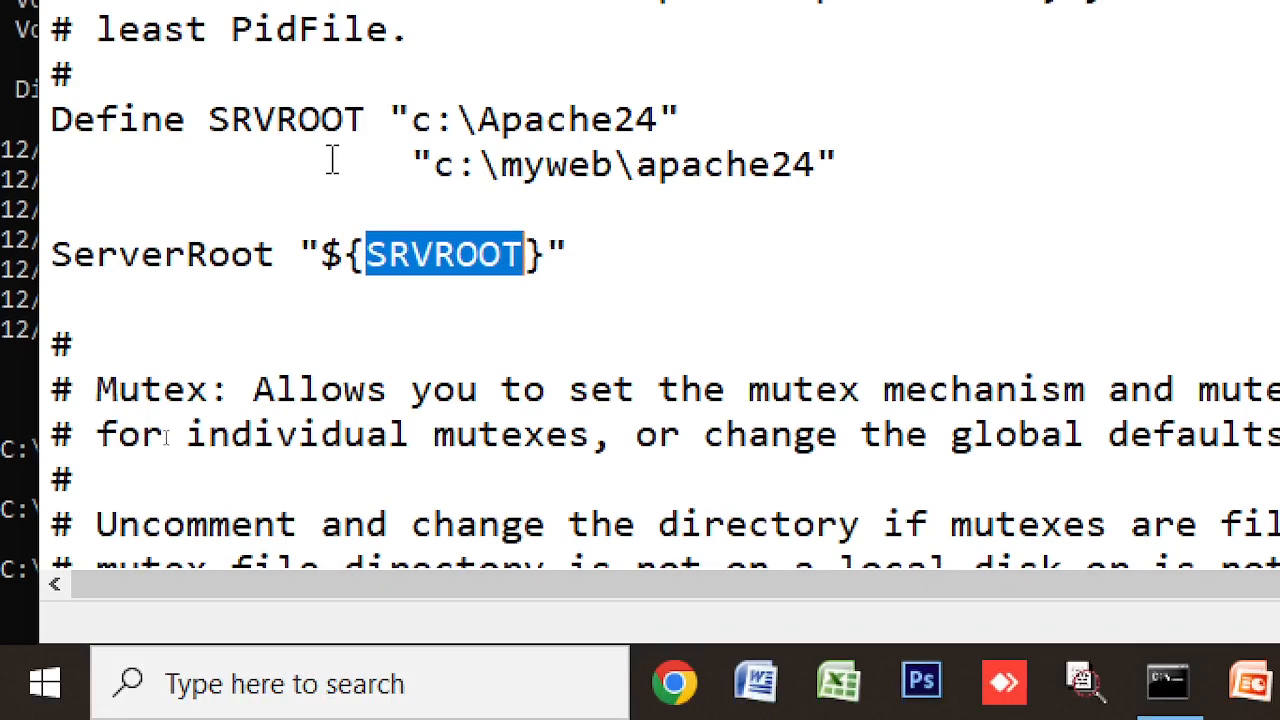
{"action": "left_click_drag", "start_coordinate": [391, 119], "coordinate": [637, 116]}
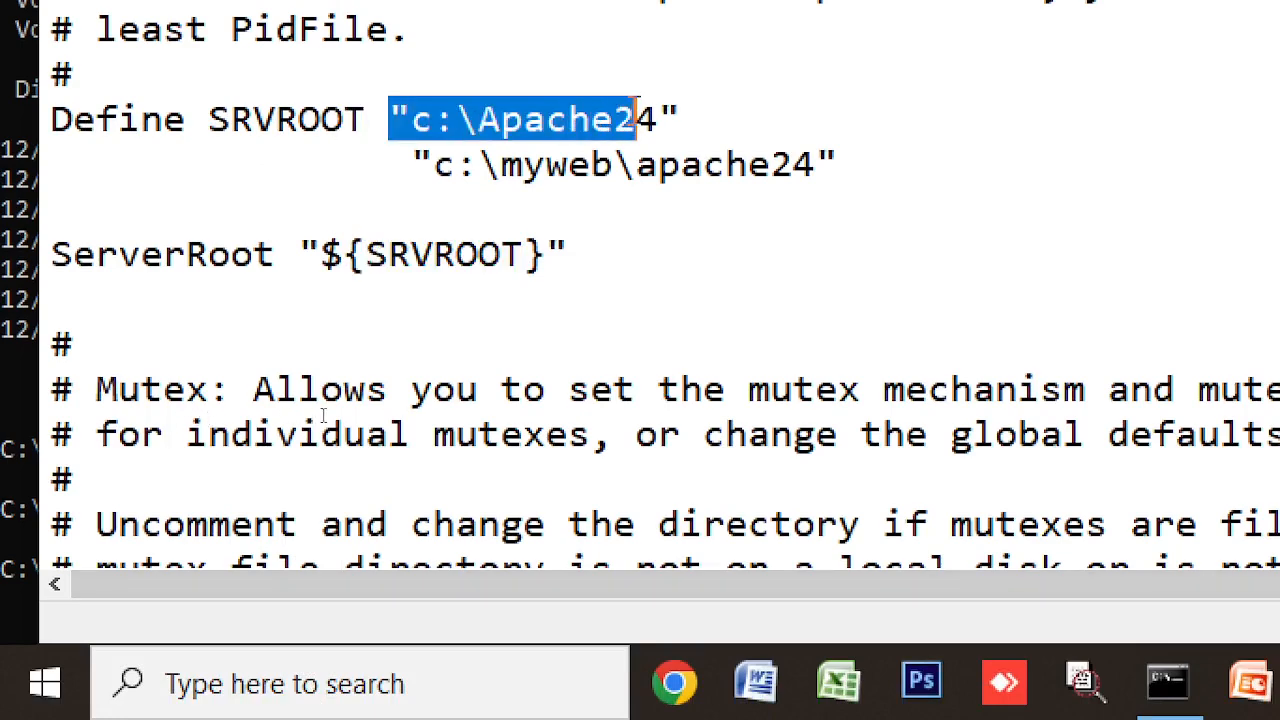
{"action": "left_click", "coordinate": [705, 163]}
{"action": "left_click_drag", "start_coordinate": [411, 163], "coordinate": [851, 160]}
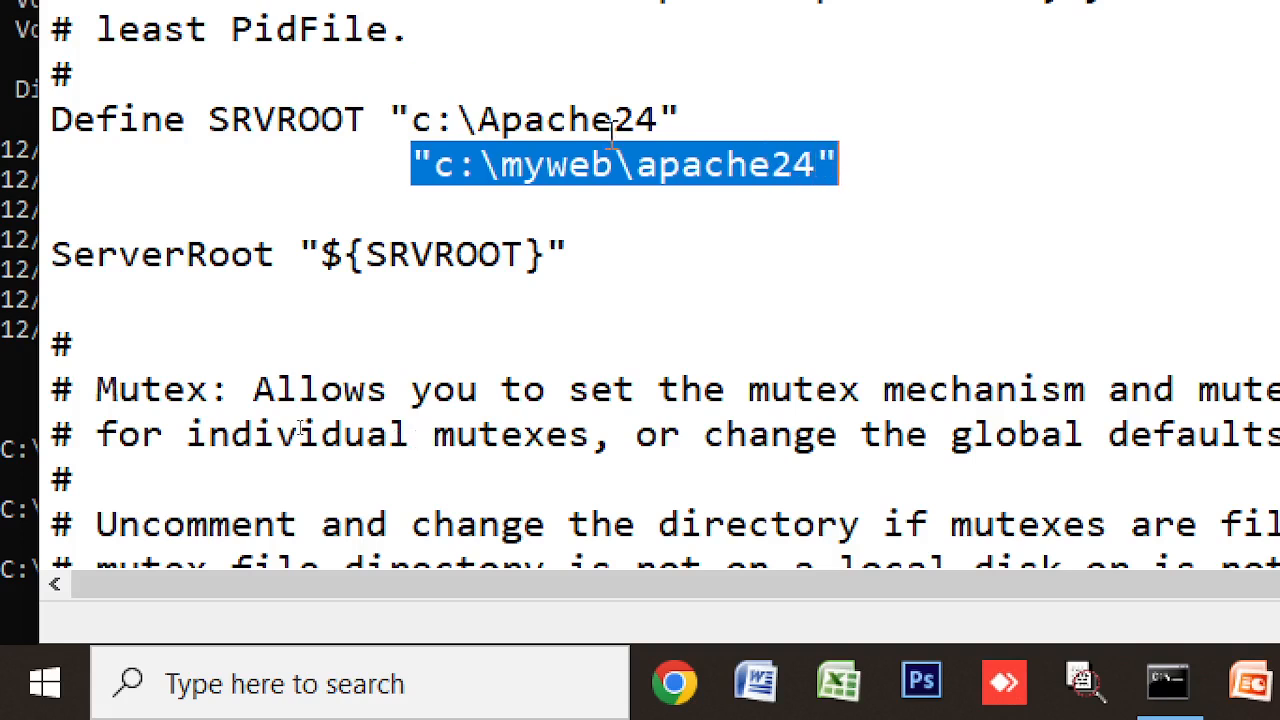
{"action": "left_click_drag", "start_coordinate": [698, 121], "coordinate": [835, 165]}
{"action": "key", "text": "ctrl+x"}
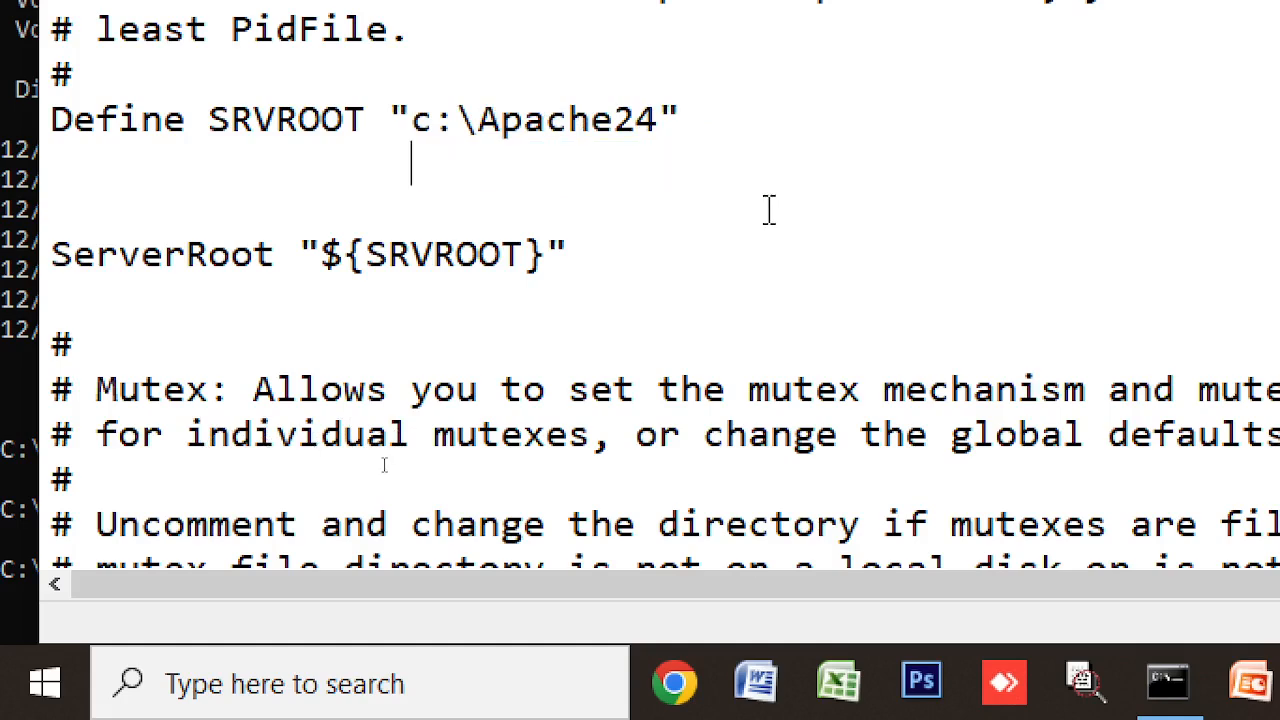
{"action": "type", "text": "e:"}
{"action": "key", "text": "BackSpace"}
{"action": "key", "text": "BackSpace"}
{"action": "type", "text": "f"}
{"action": "type", "text": ":"}
{"action": "key", "text": "BackSpace"}
{"action": "key", "text": "BackSpace"}
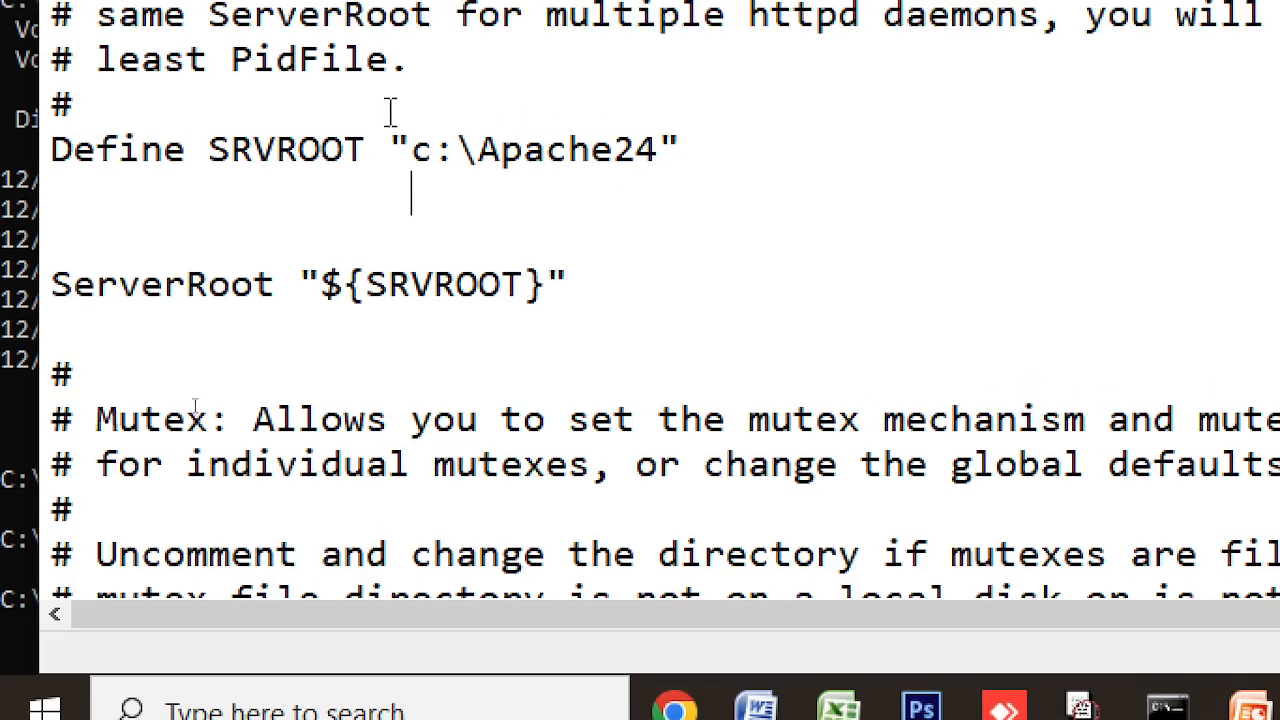
{"action": "left_click", "coordinate": [431, 120]}
- Scroll to the Listen section and select port 80 on the active Listen line
{"action": "scroll", "coordinate": [389, 200], "scroll_direction": "down", "scroll_amount": 7}
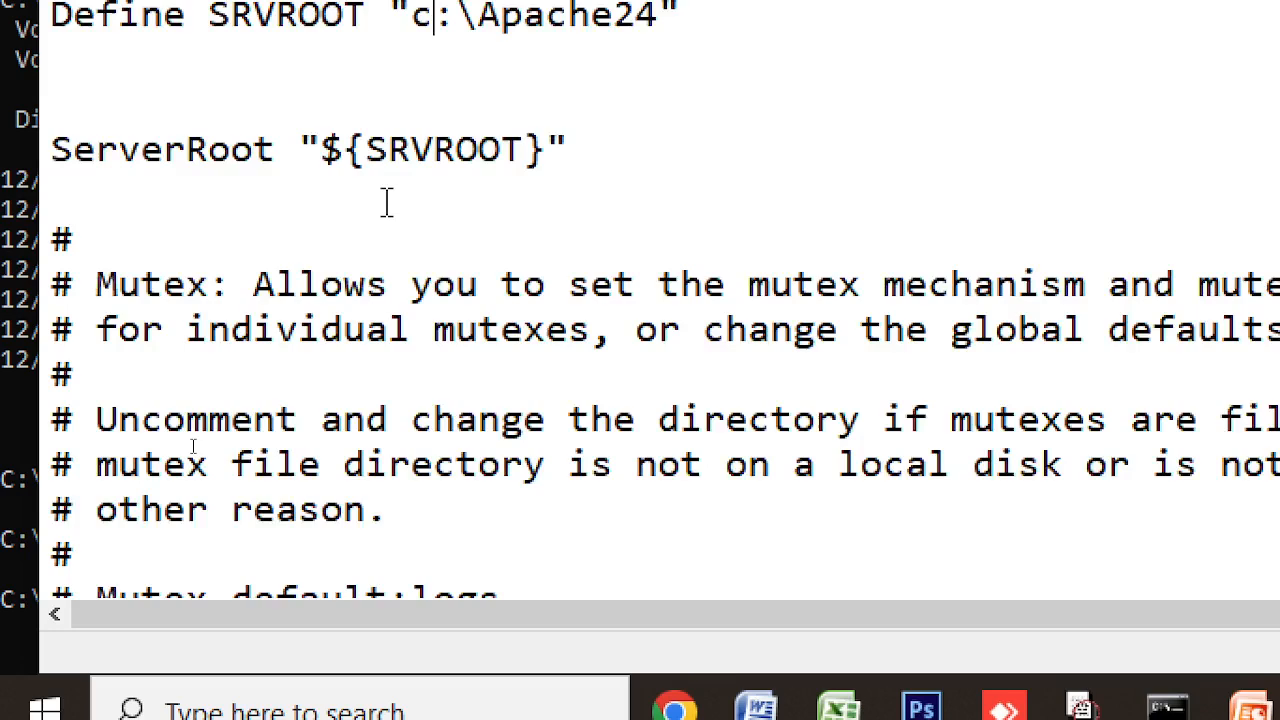
{"action": "scroll", "coordinate": [389, 200], "scroll_direction": "down", "scroll_amount": 1}
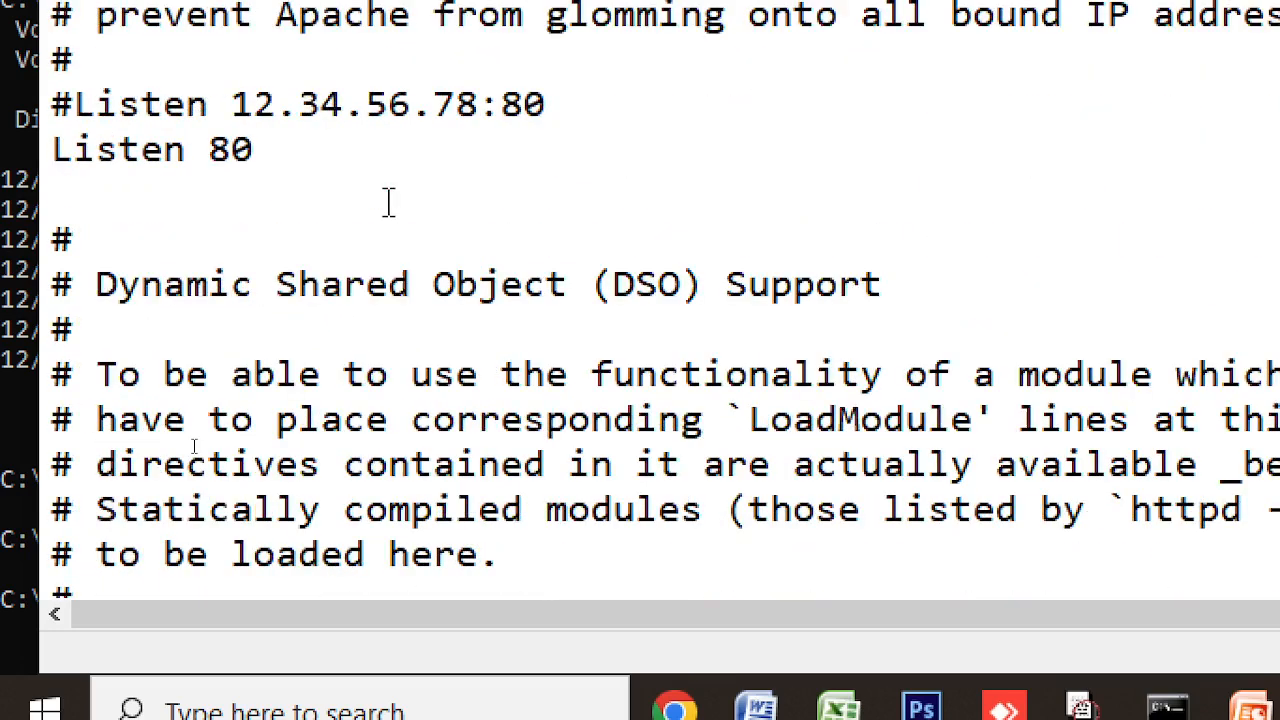
{"action": "scroll", "coordinate": [390, 202], "scroll_direction": "up", "scroll_amount": 1}
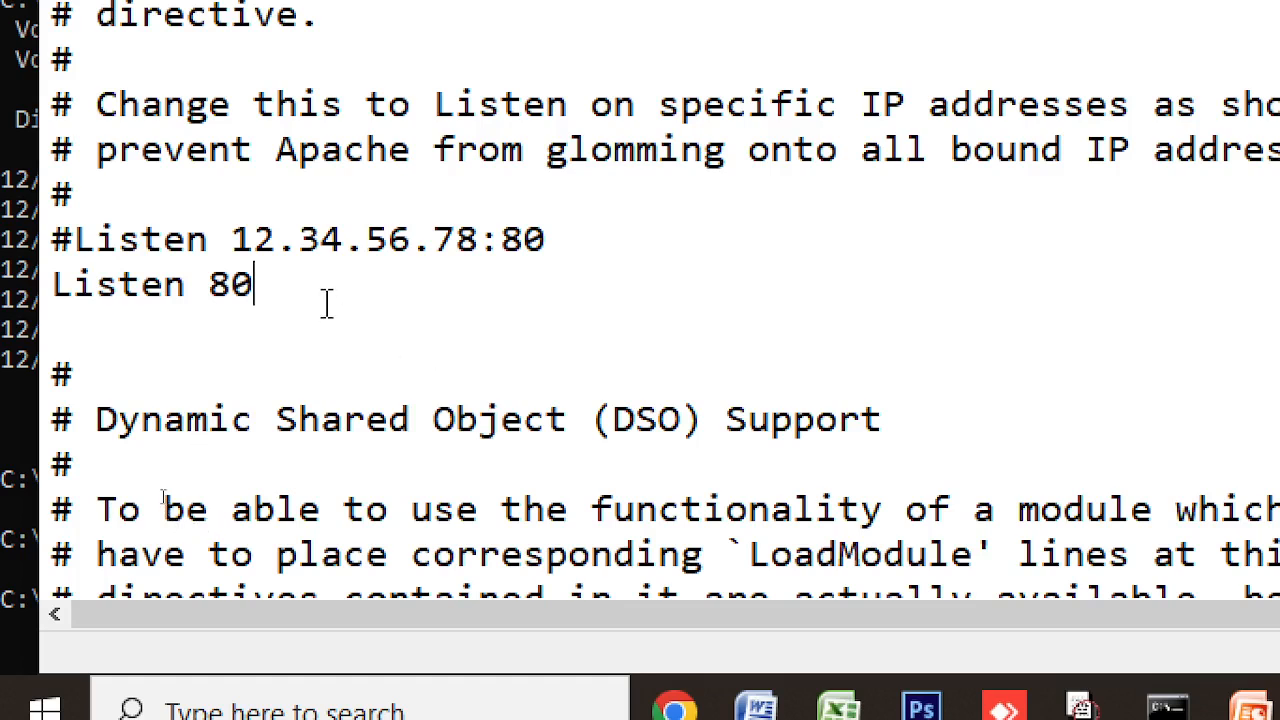
{"action": "left_click", "coordinate": [504, 241]}
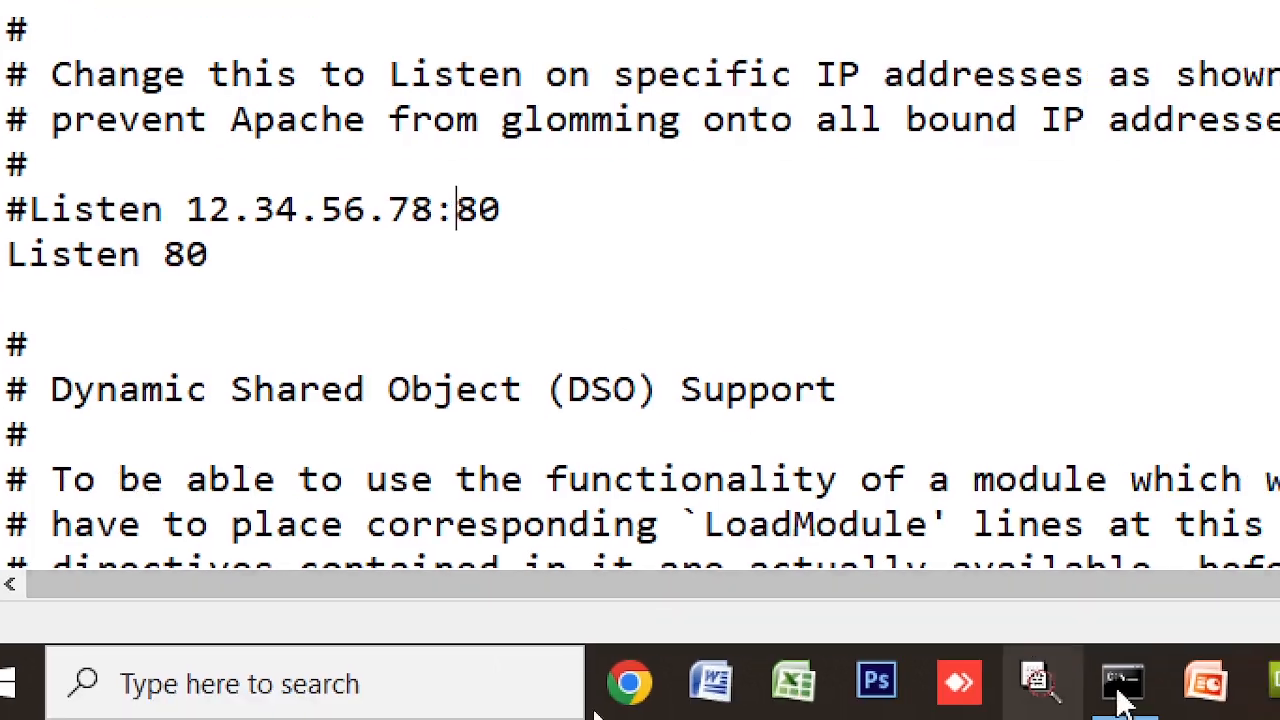
{"action": "mouse_move", "coordinate": [1121, 688]}
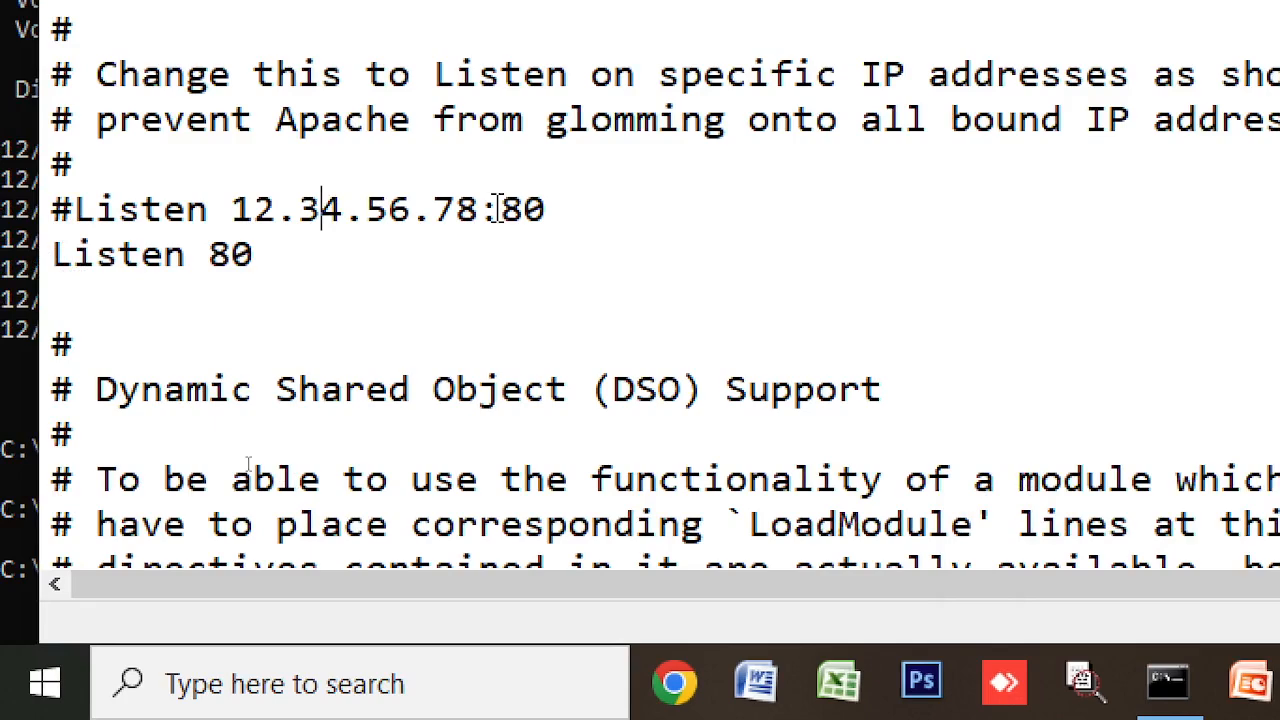
{"action": "left_click", "coordinate": [522, 240]}
{"action": "left_click_drag", "start_coordinate": [500, 215], "coordinate": [543, 228]}
{"action": "left_click", "coordinate": [370, 274]}
{"action": "left_click_drag", "start_coordinate": [210, 255], "coordinate": [260, 254]}
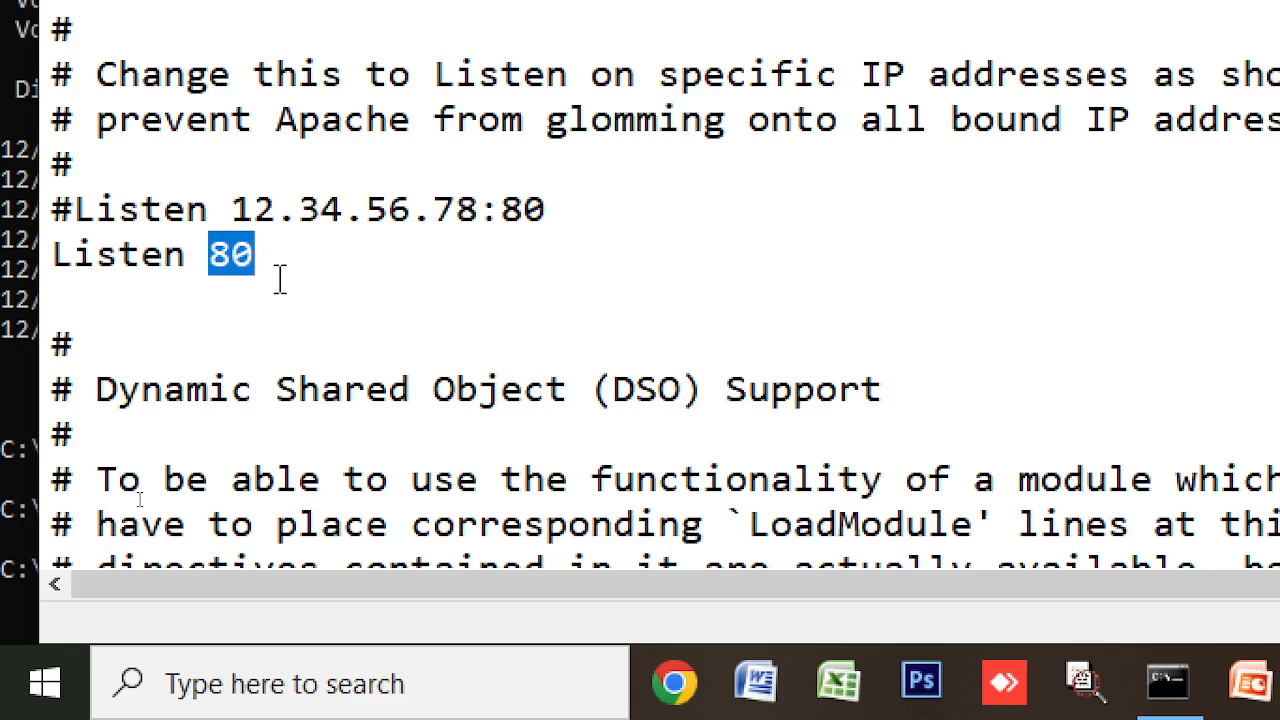
- Try port values 7777, 222 and 1-65535, then erase them, leaving just "Listen"
{"action": "type", "text": "7777"}
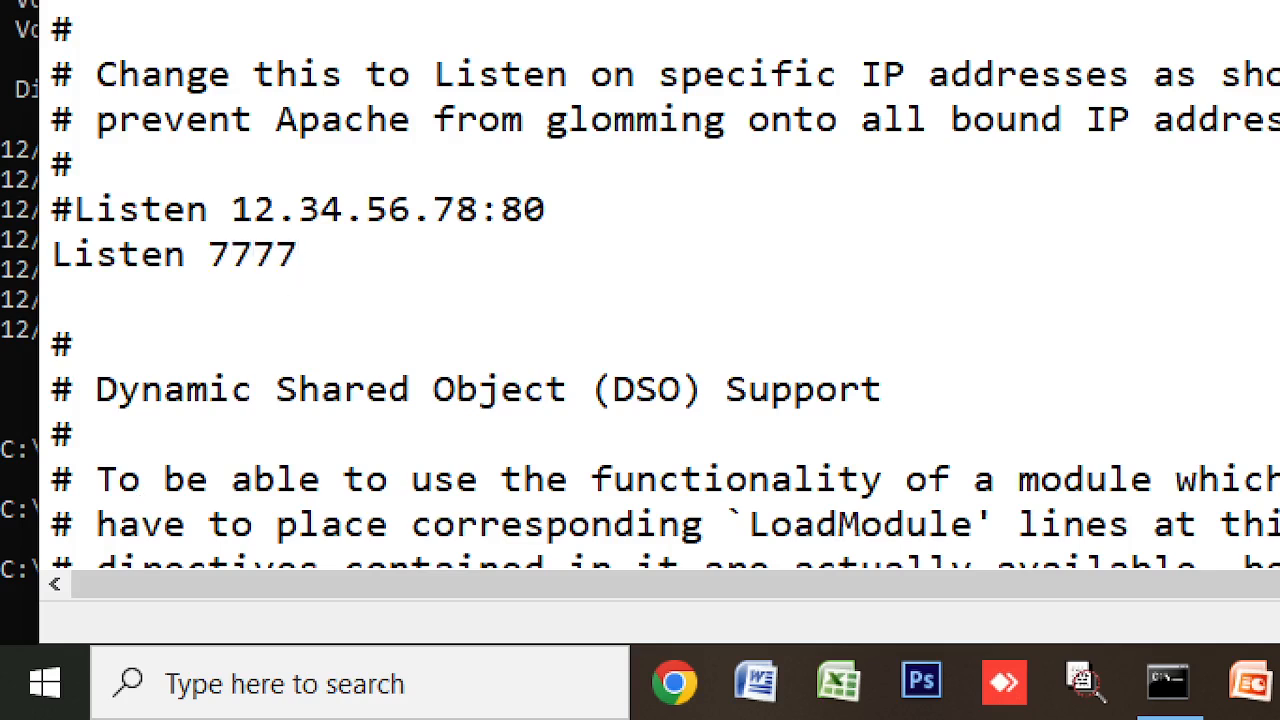
{"action": "key", "text": "BackSpace"}
{"action": "key", "text": "BackSpace"}
{"action": "key", "text": "BackSpace"}
{"action": "key", "text": "BackSpace"}
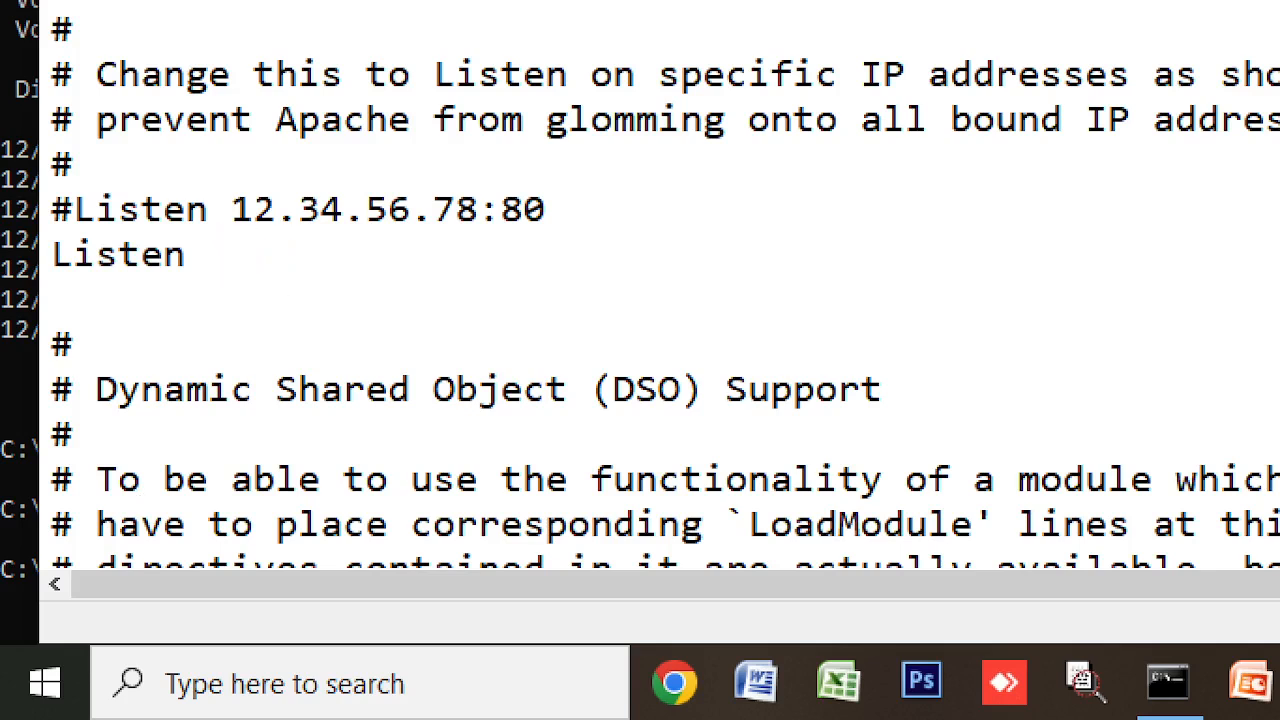
{"action": "type", "text": "222"}
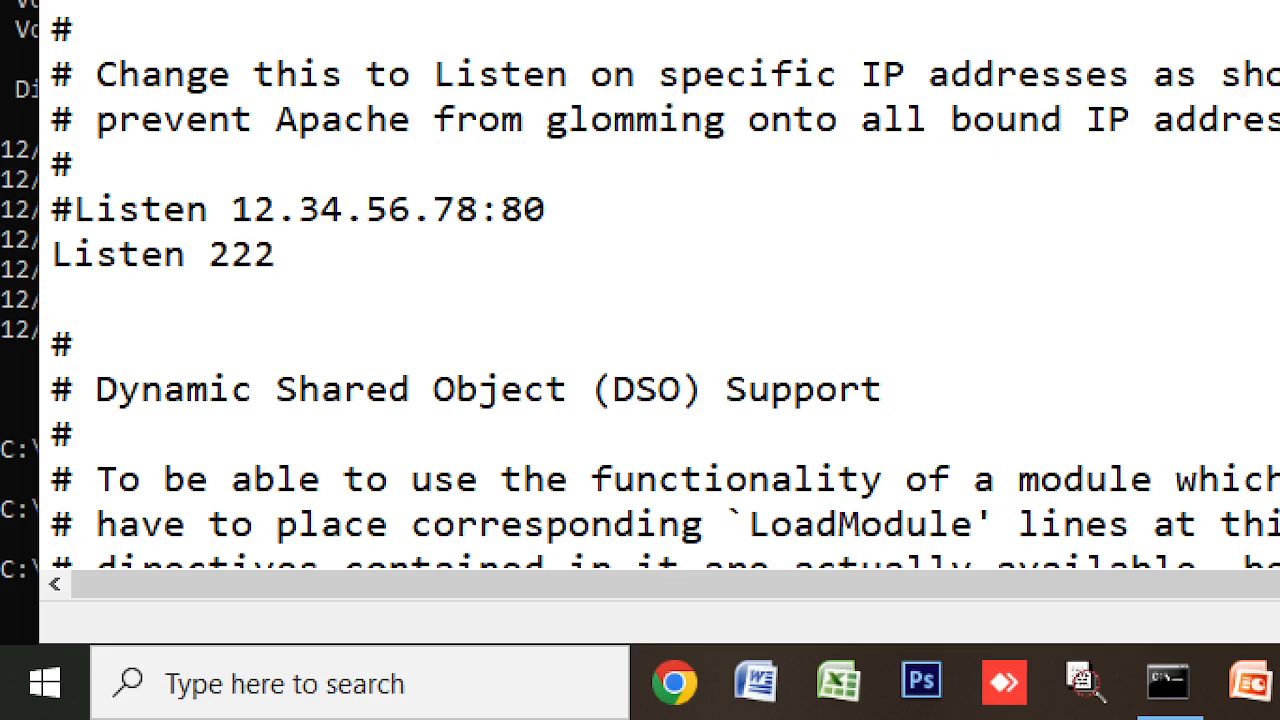
{"action": "key", "text": "BackSpace"}
{"action": "key", "text": "BackSpace"}
{"action": "key", "text": "BackSpace"}
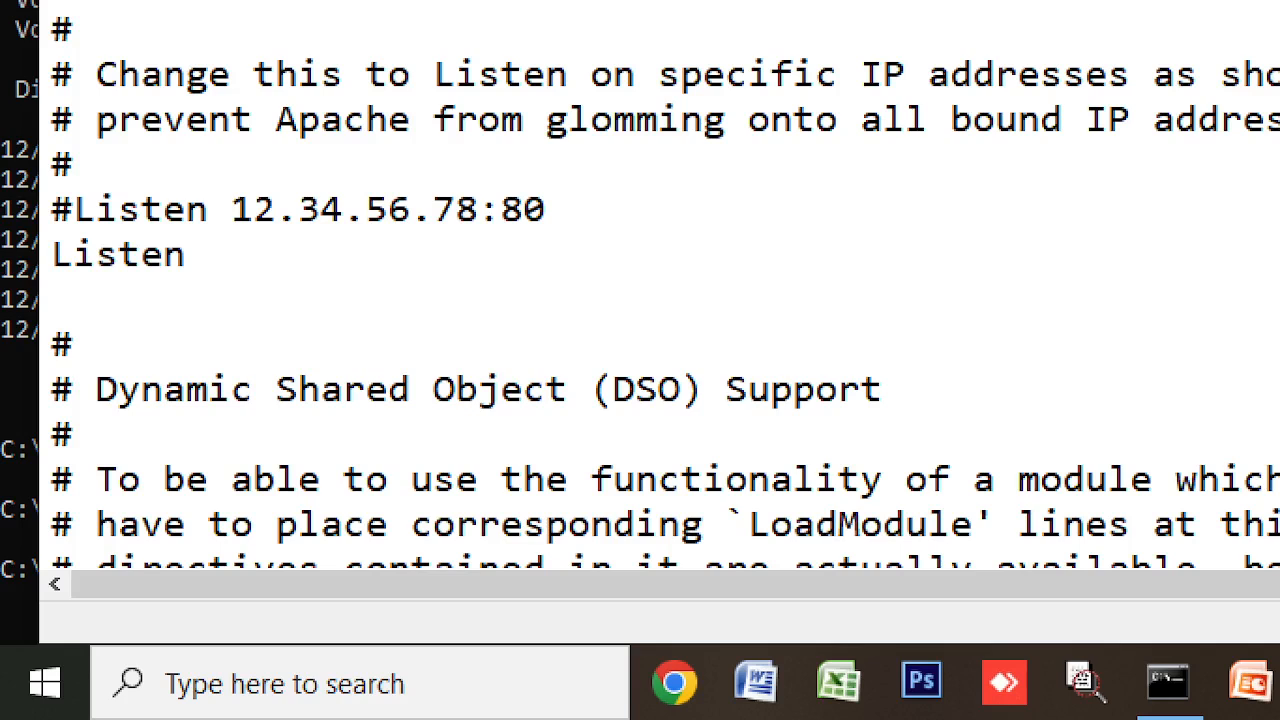
{"action": "type", "text": "1+"}
{"action": "key", "text": "BackSpace"}
{"action": "type", "text": "-36553"}
{"action": "key", "text": "BackSpace"}
{"action": "key", "text": "BackSpace"}
{"action": "key", "text": "BackSpace"}
{"action": "key", "text": "BackSpace"}
{"action": "key", "text": "BackSpace"}
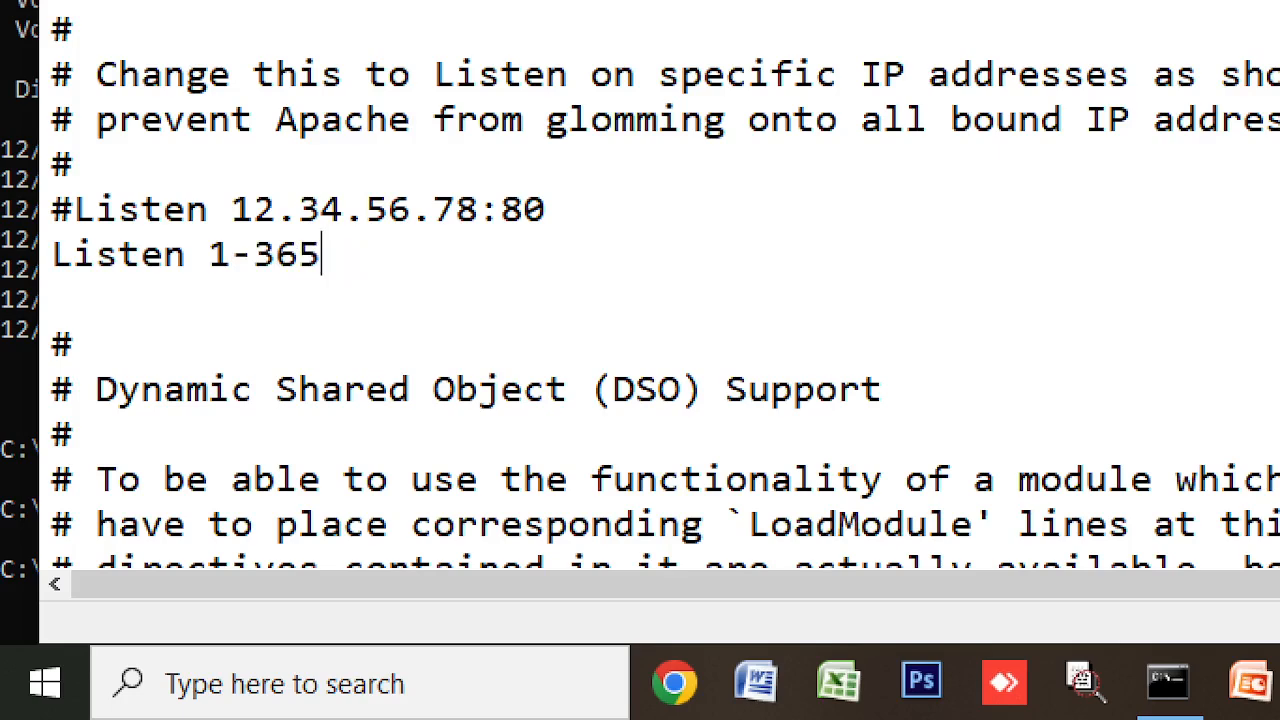
{"action": "type", "text": "65535"}
{"action": "key", "text": "BackSpace"}
{"action": "key", "text": "BackSpace"}
{"action": "key", "text": "BackSpace"}
{"action": "key", "text": "BackSpace"}
{"action": "key", "text": "BackSpace"}
{"action": "key", "text": "BackSpace"}
{"action": "key", "text": "BackSpace"}
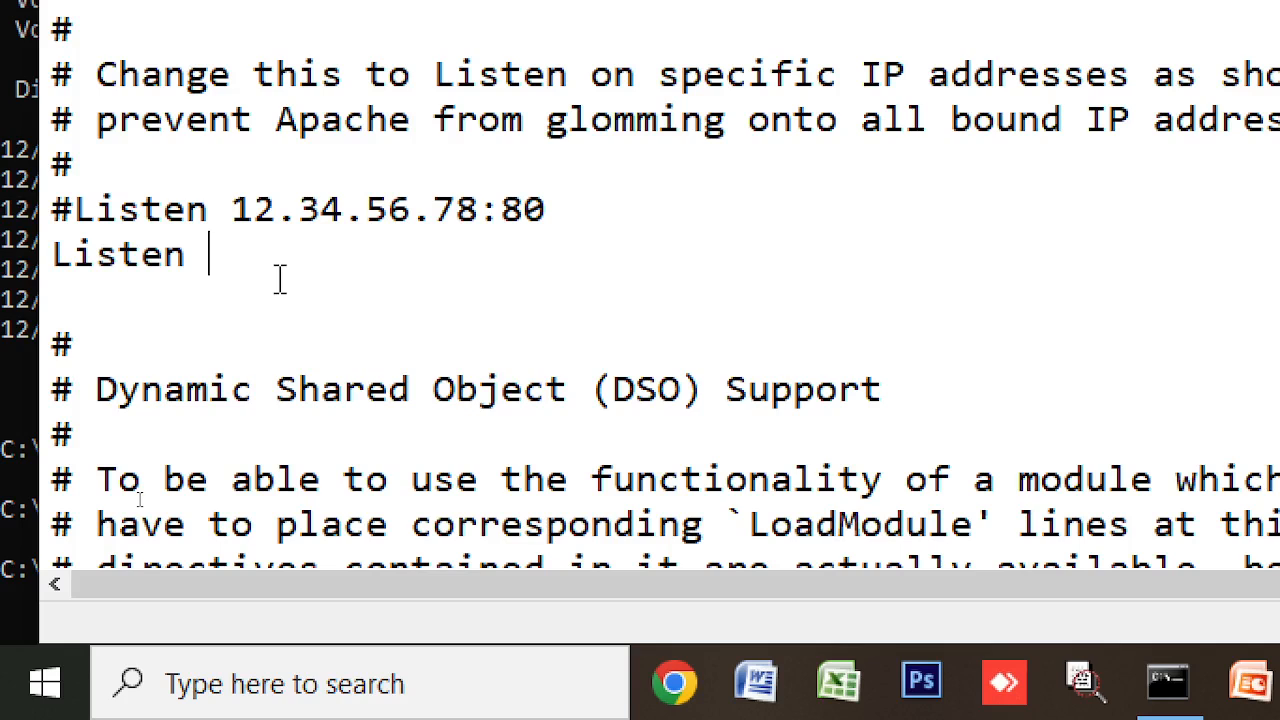
- Try 4444 and 7777 on the Listen line, finally overwriting it to read Listen 4444
{"action": "type", "text": "4444"}
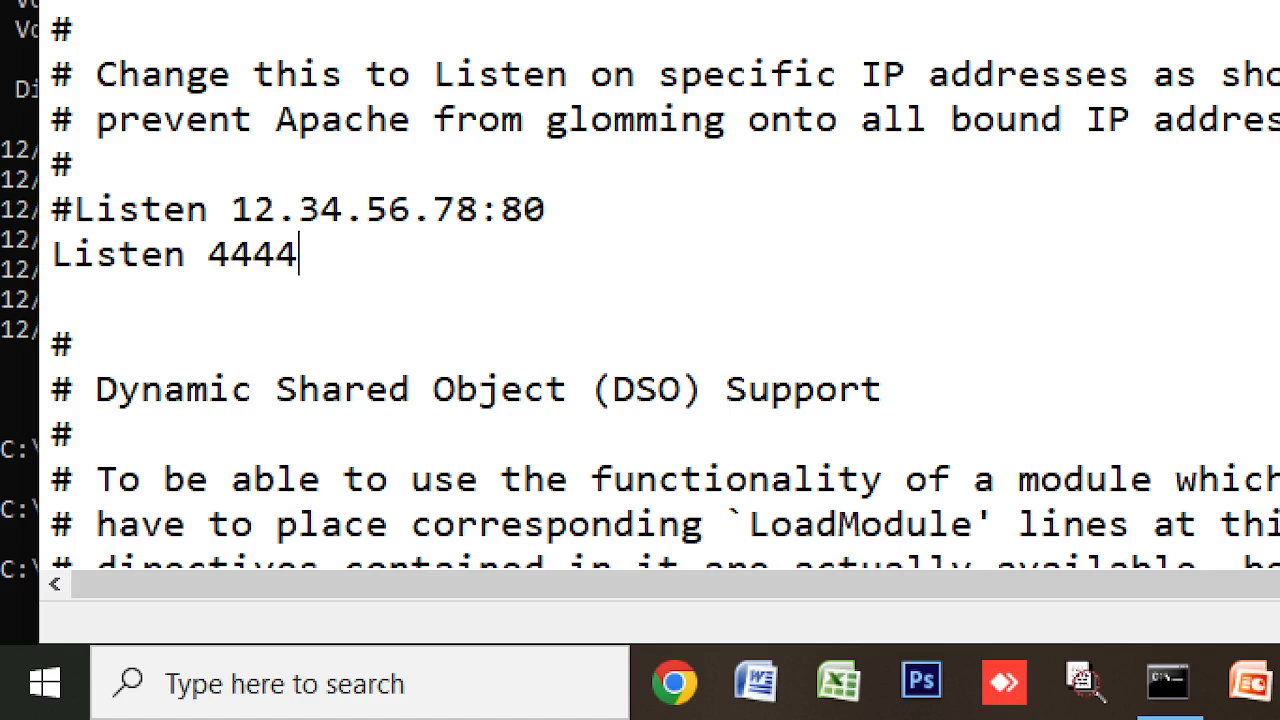
{"action": "key", "text": "BackSpace"}
{"action": "key", "text": "BackSpace"}
{"action": "key", "text": "BackSpace"}
{"action": "key", "text": "BackSpace"}
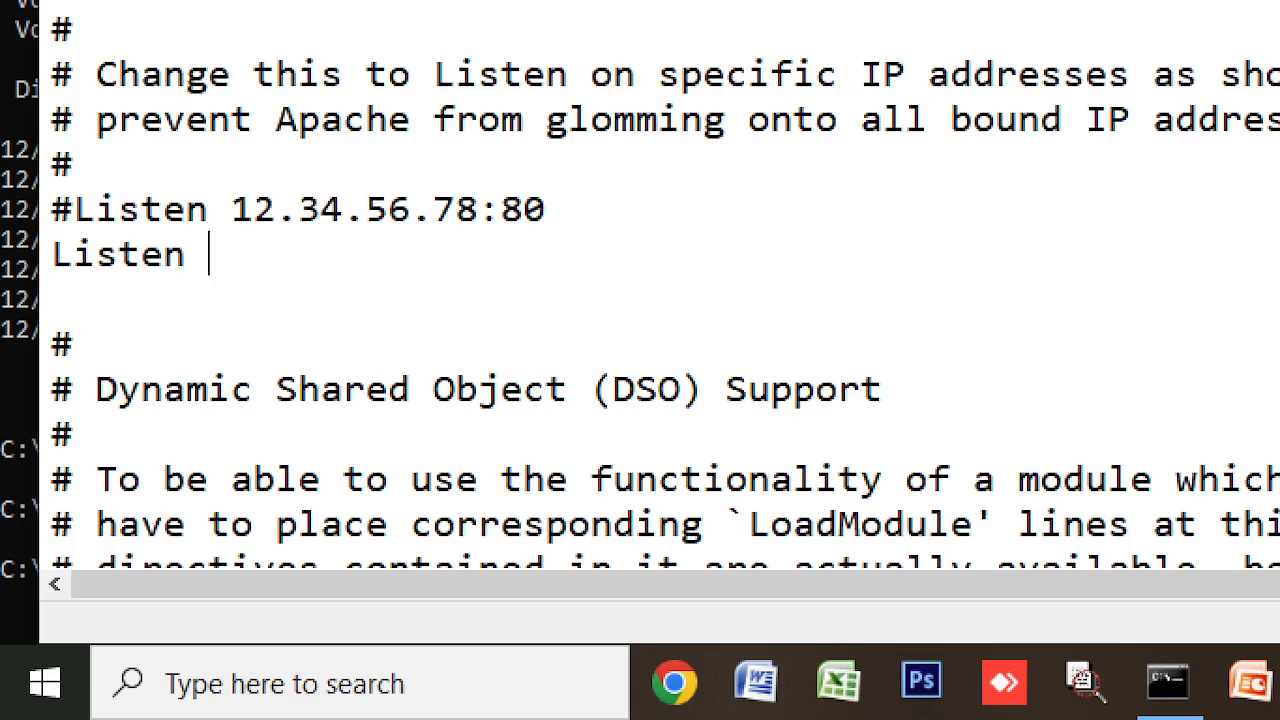
{"action": "type", "text": "2"}
{"action": "key", "text": "BackSpace"}
{"action": "type", "text": "7777"}
{"action": "left_click_drag", "start_coordinate": [206, 254], "coordinate": [300, 254]}
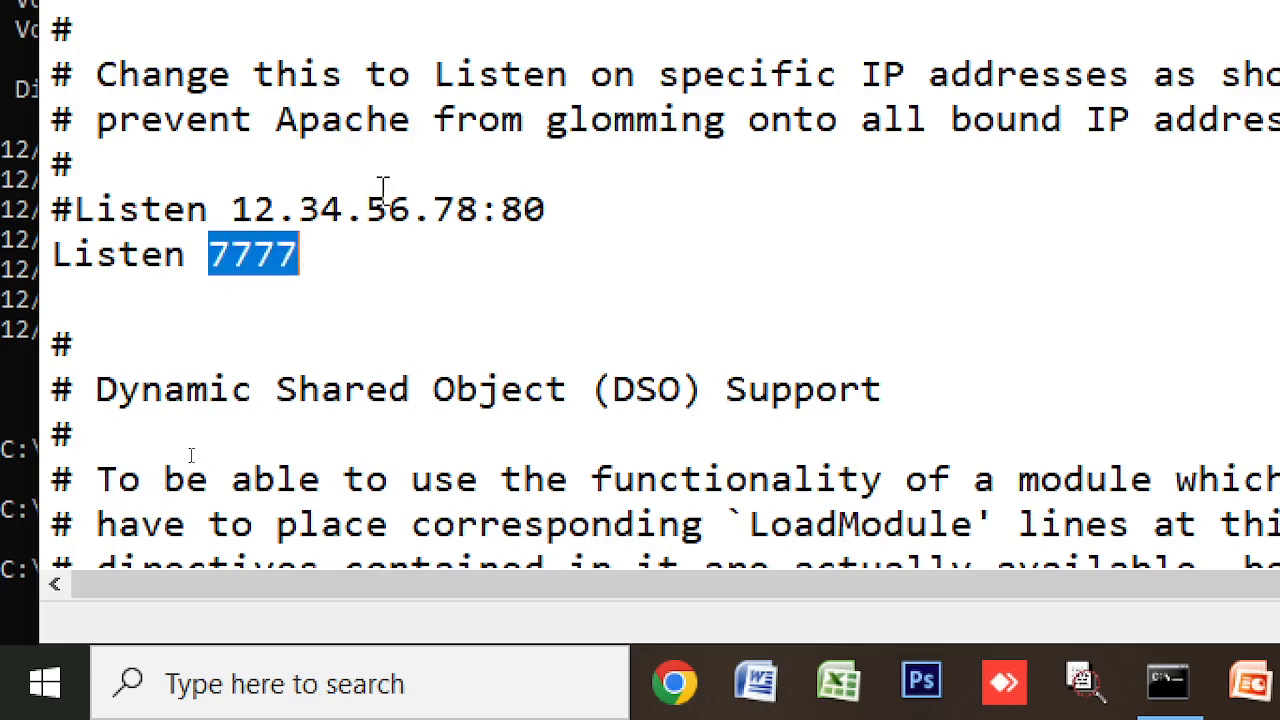
{"action": "type", "text": "4444"}
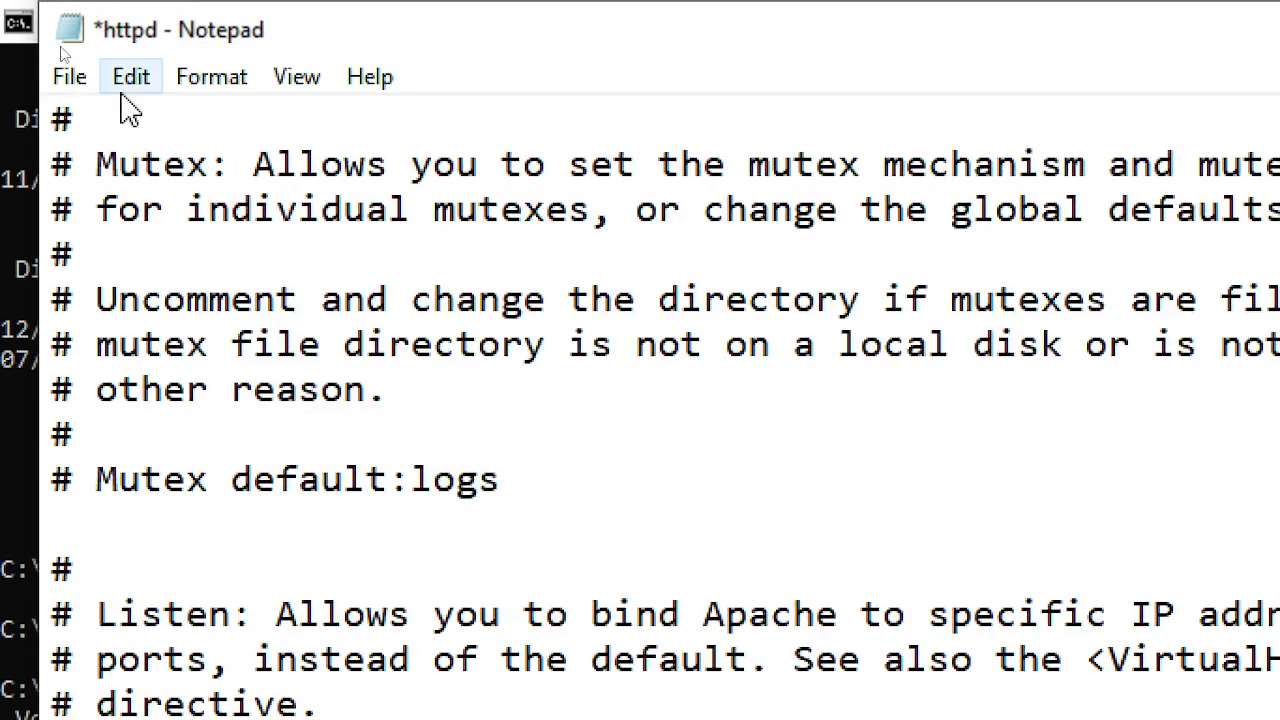
- Save httpd.conf, check the 127.0.0.1 page in Chrome, and run cd\ in Command Prompt
{"action": "left_click", "coordinate": [70, 32]}
{"action": "left_click", "coordinate": [192, 245]}
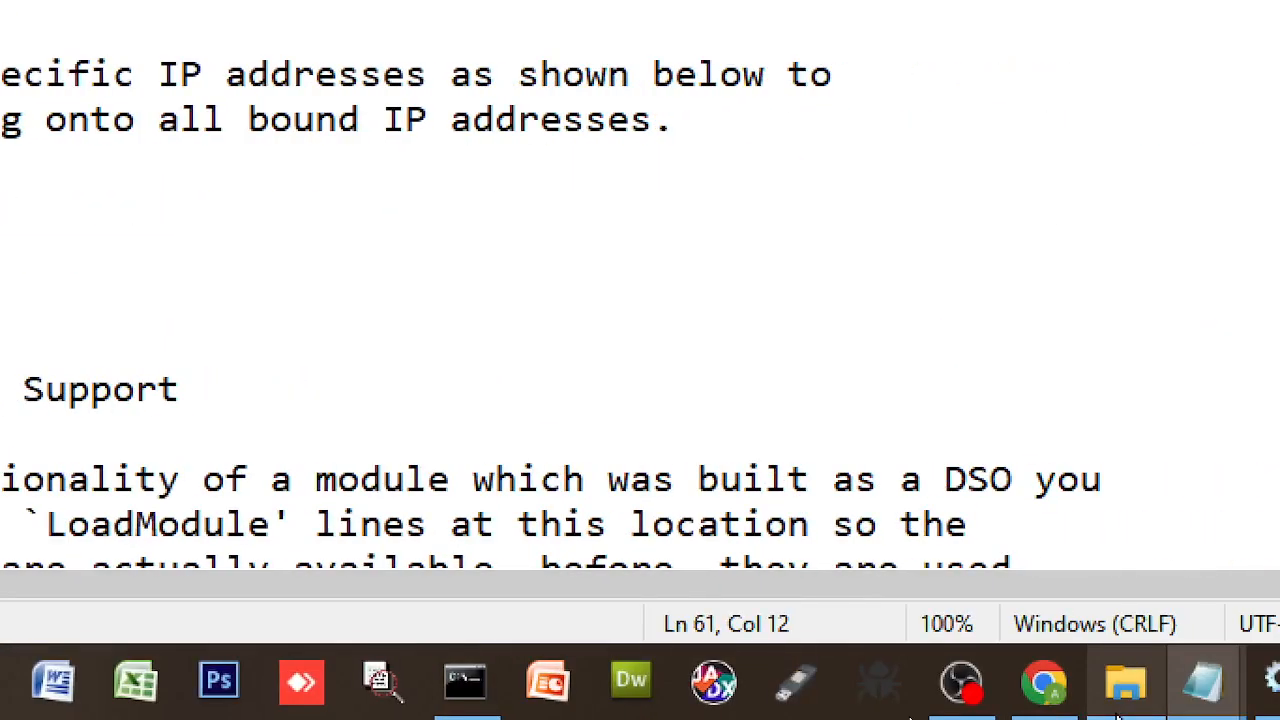
{"action": "left_click", "coordinate": [1033, 700]}
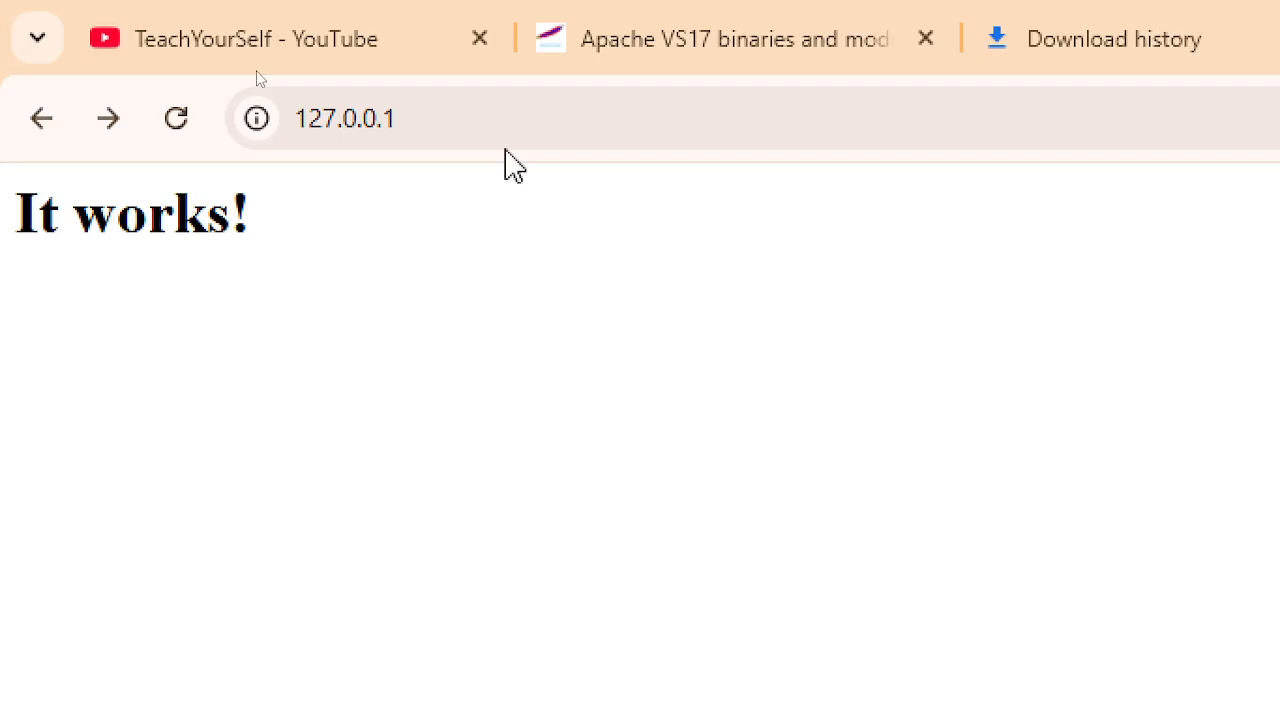
{"action": "left_click", "coordinate": [505, 115]}
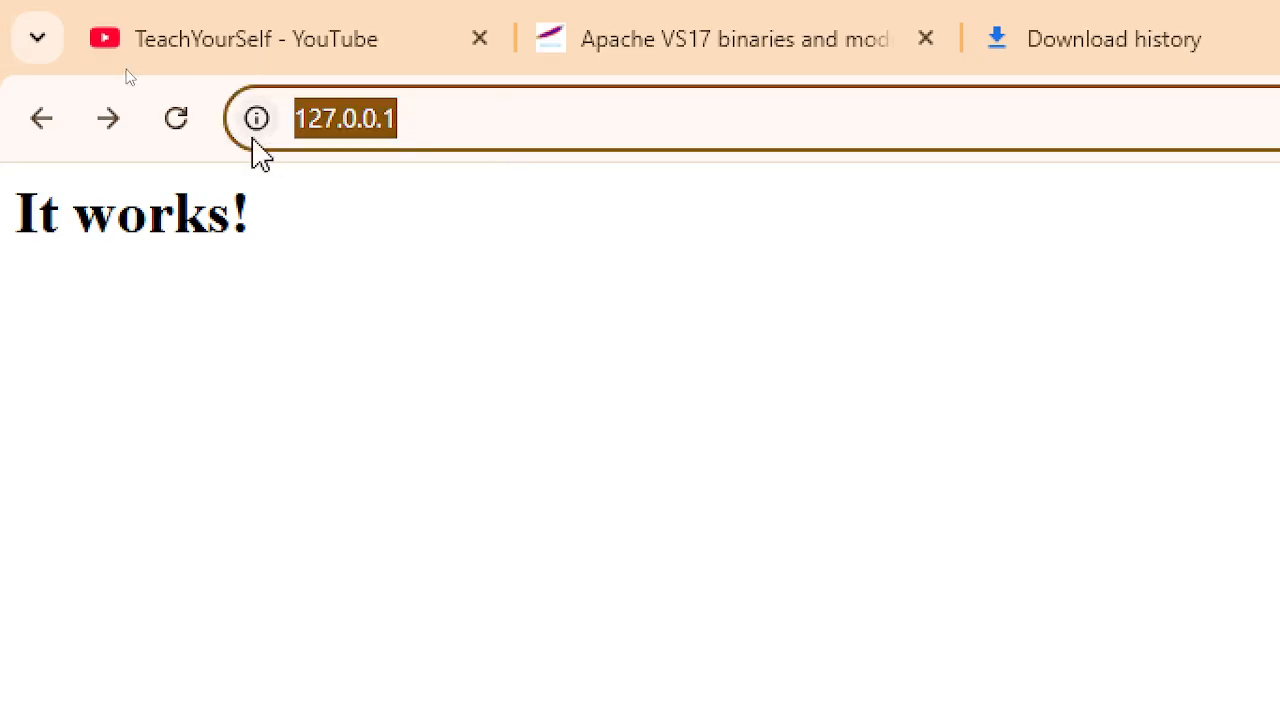
{"action": "left_click", "coordinate": [420, 322]}
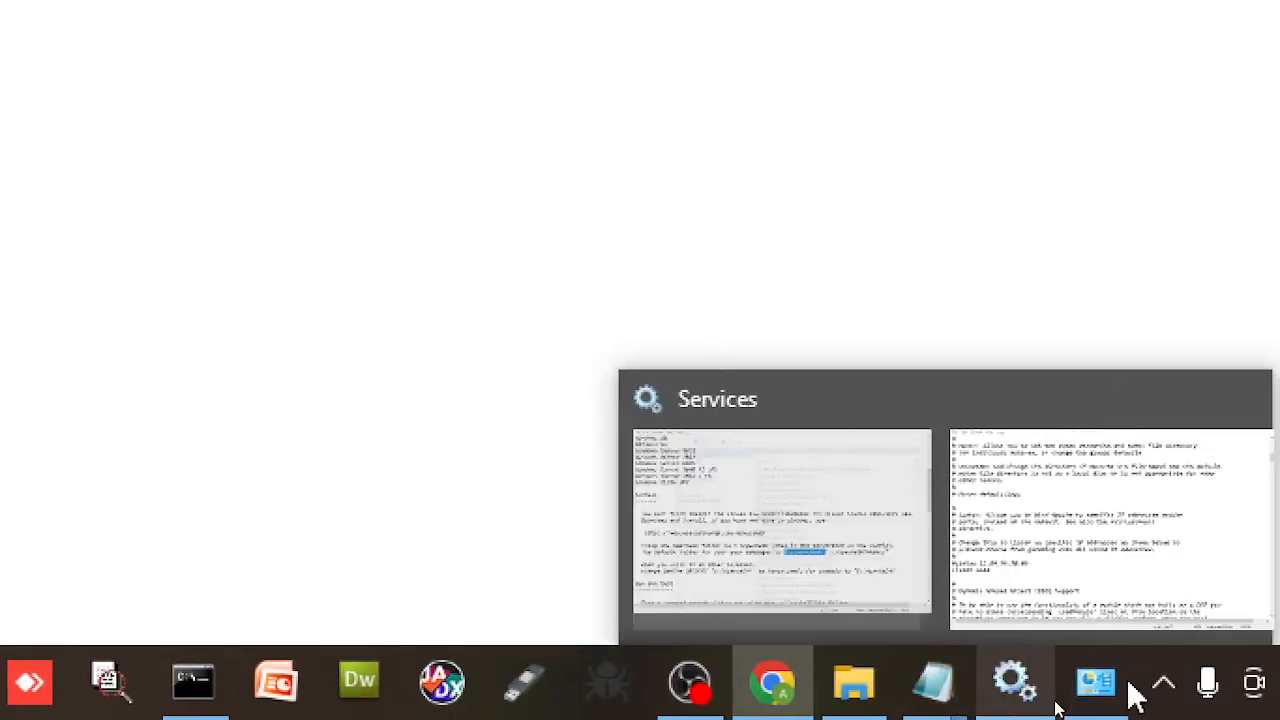
{"action": "left_click", "coordinate": [238, 704]}
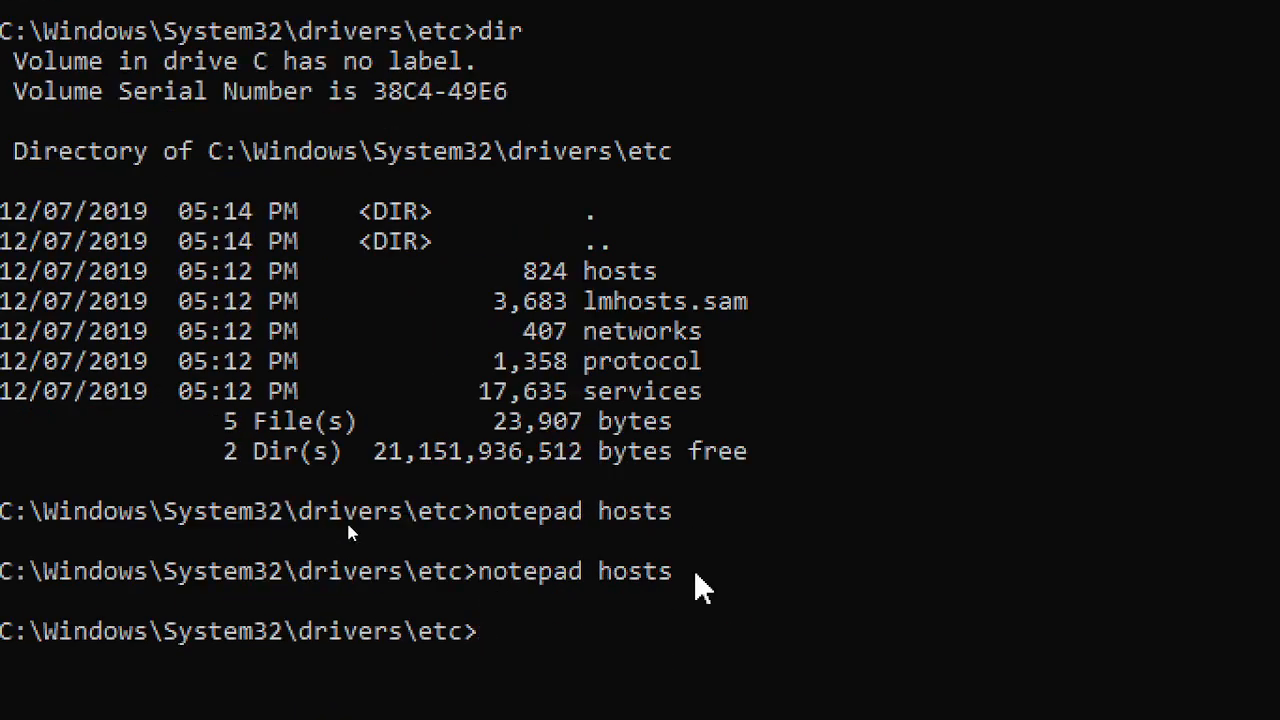
{"action": "type", "text": "cd\\"}
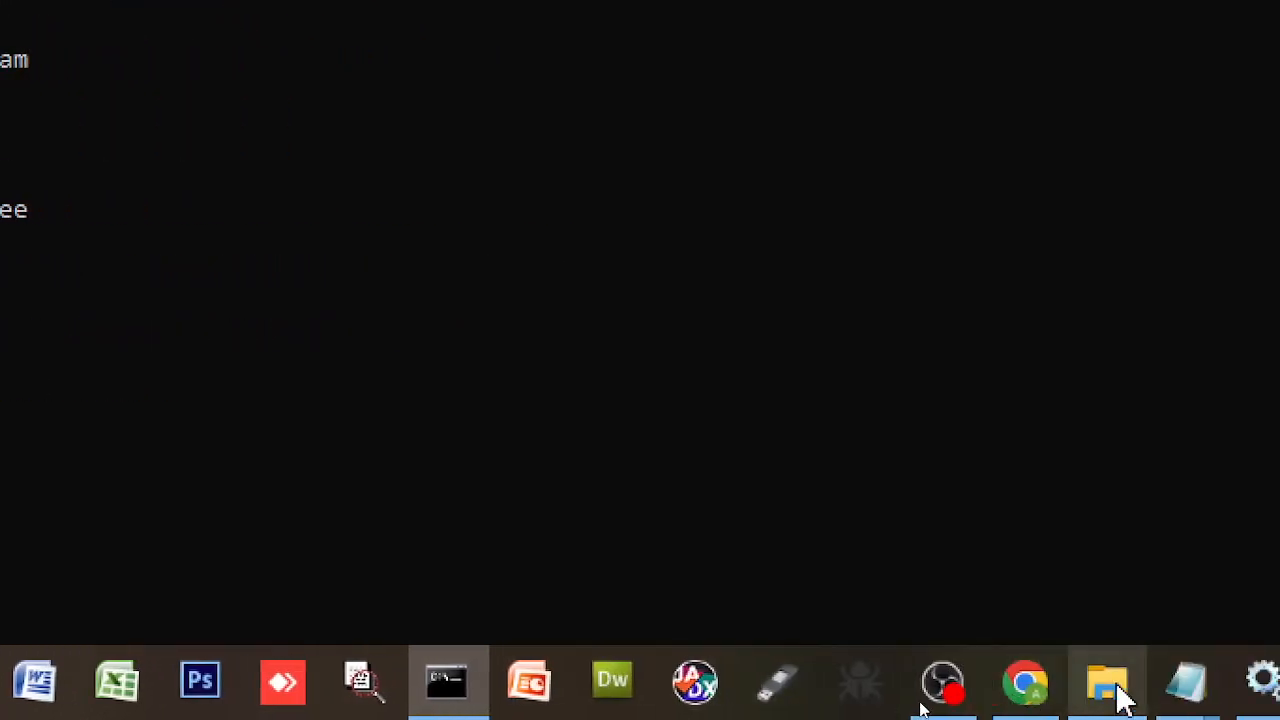
- Open Apache2.4's properties in Services and stop the service
{"action": "left_click", "coordinate": [1124, 690]}
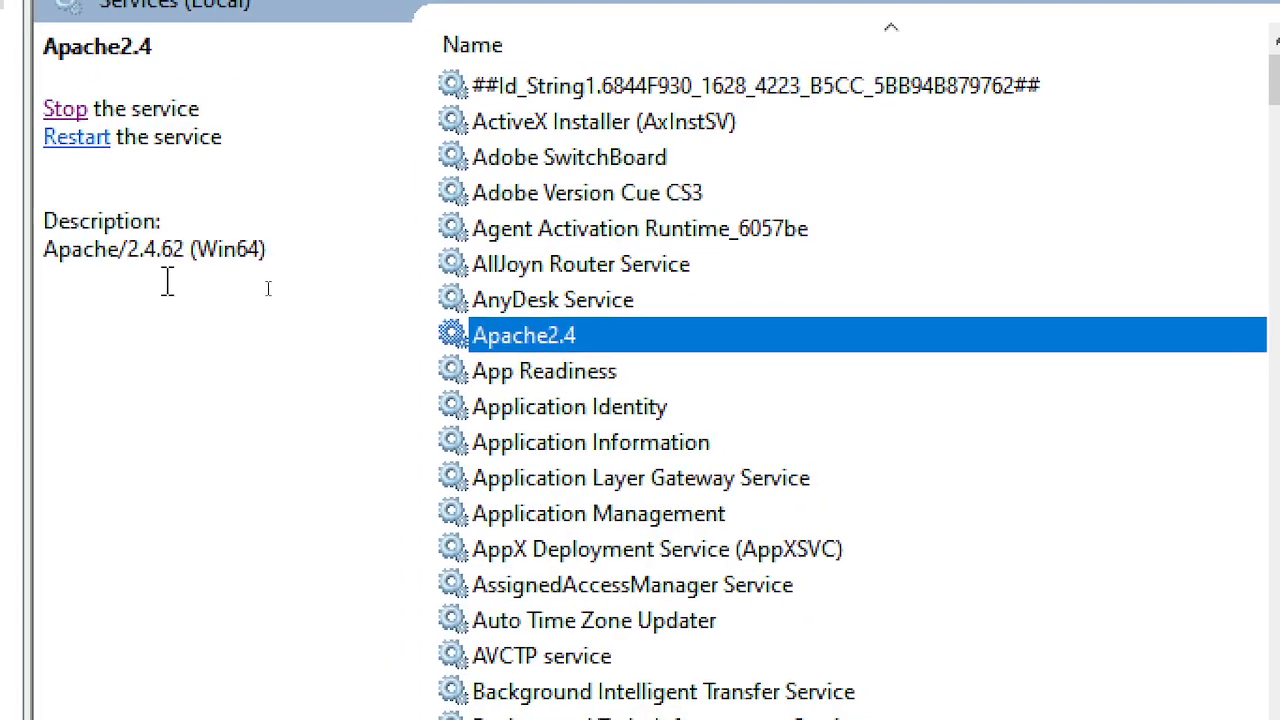
{"action": "double_click", "coordinate": [586, 340]}
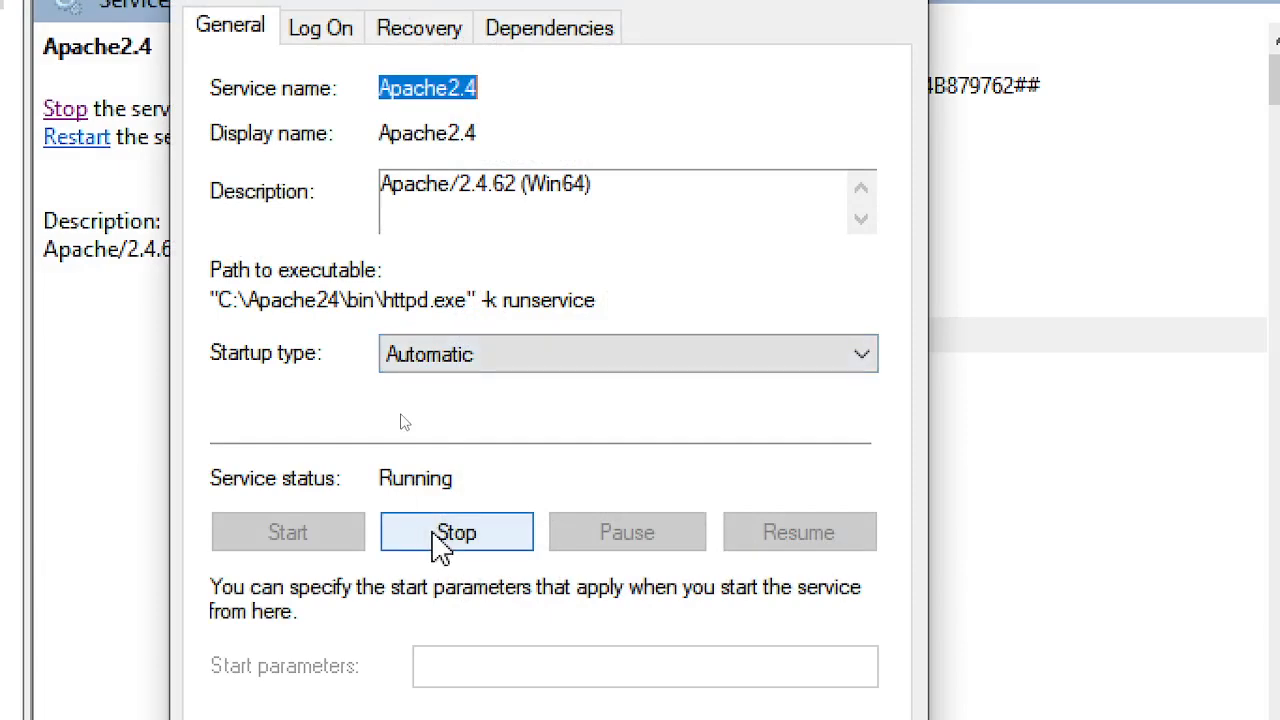
{"action": "left_click", "coordinate": [445, 532]}
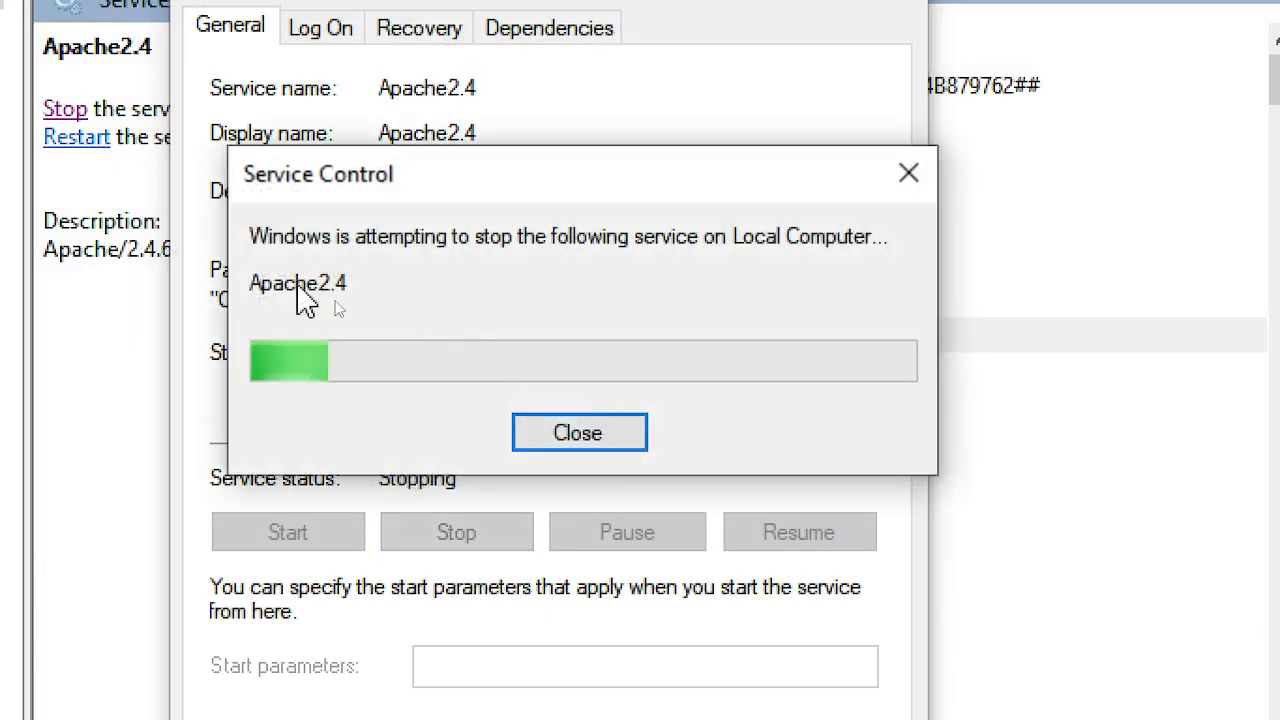
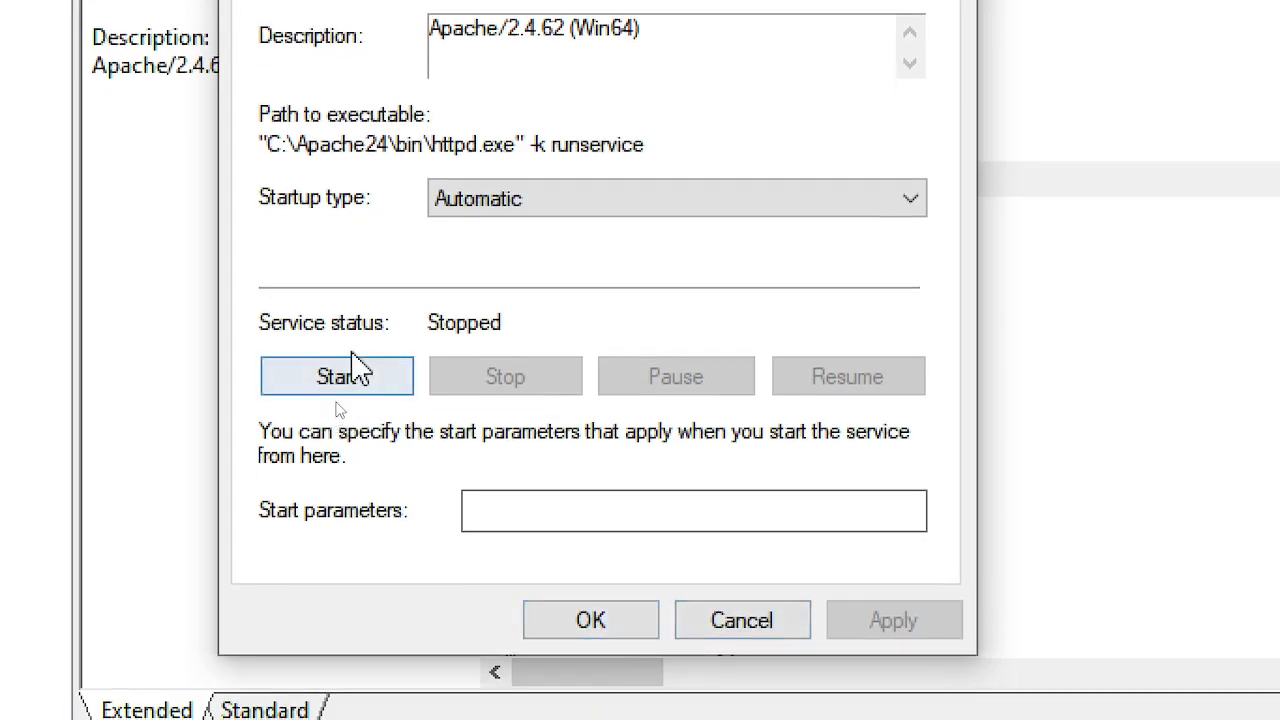
- Start the Apache2.4 service until it shows Running, then return to the Command Prompt
{"action": "left_click", "coordinate": [344, 390]}
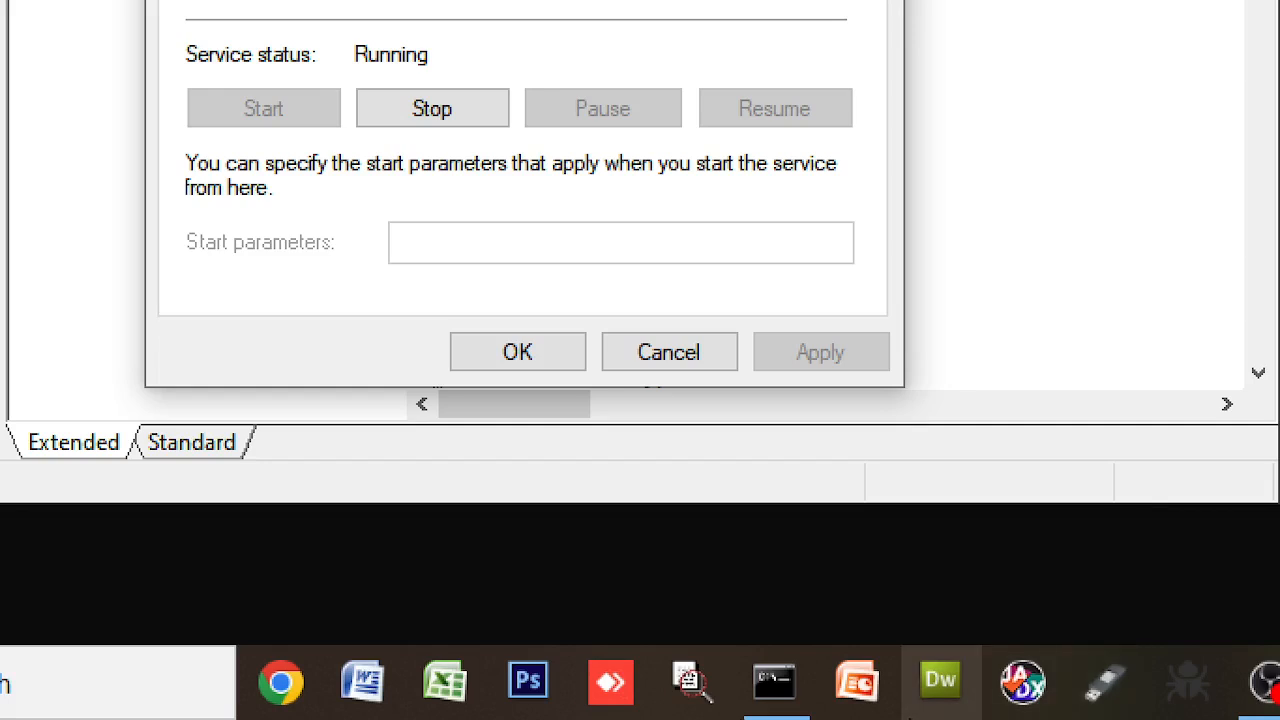
{"action": "left_click", "coordinate": [790, 695]}
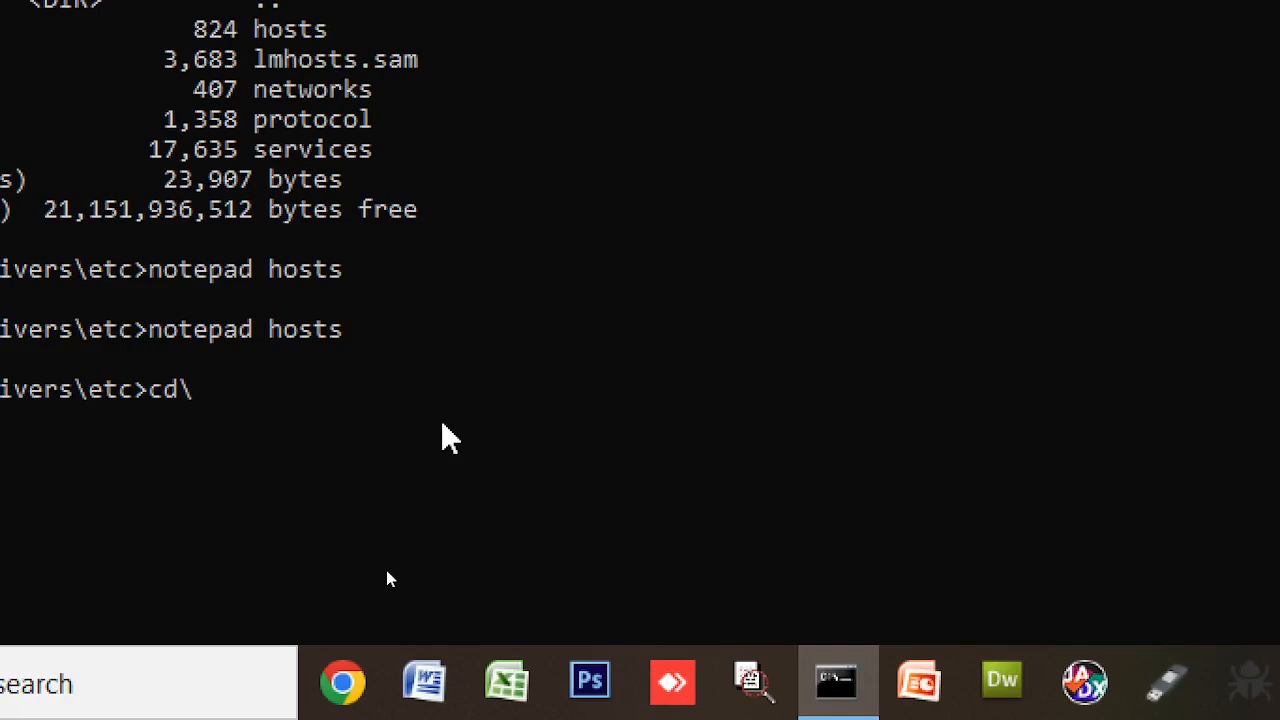
- Run cd\ to reach C:\, then launch wf.msc to open Windows Defender Firewall with Advanced Security
{"action": "key", "text": "Return"}
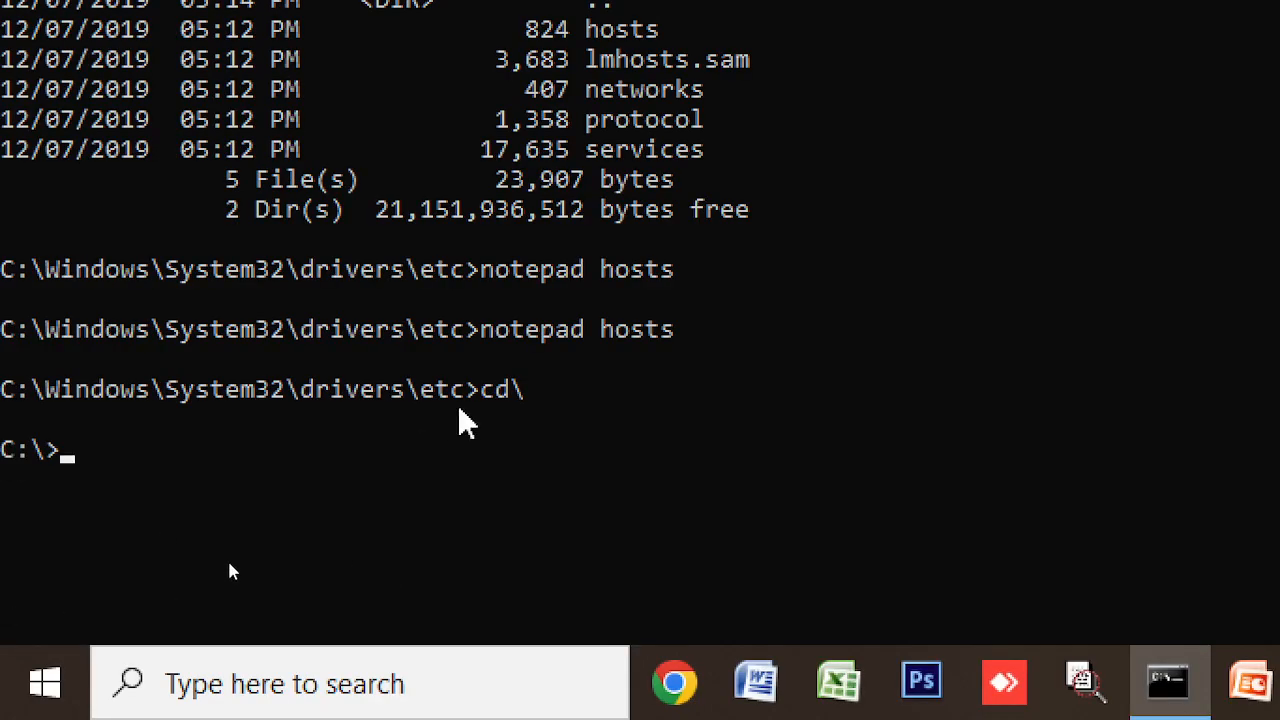
{"action": "type", "text": "wf.ms"}
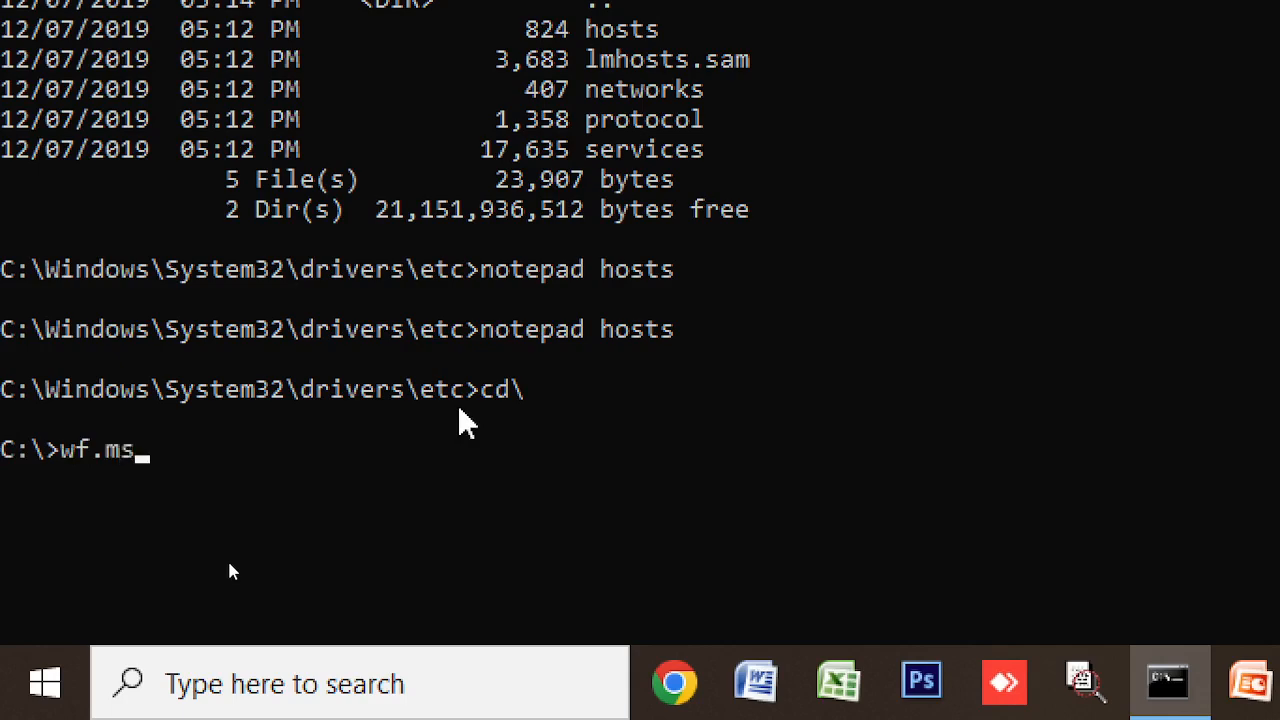
{"action": "type", "text": "c"}
{"action": "key", "text": "Return"}
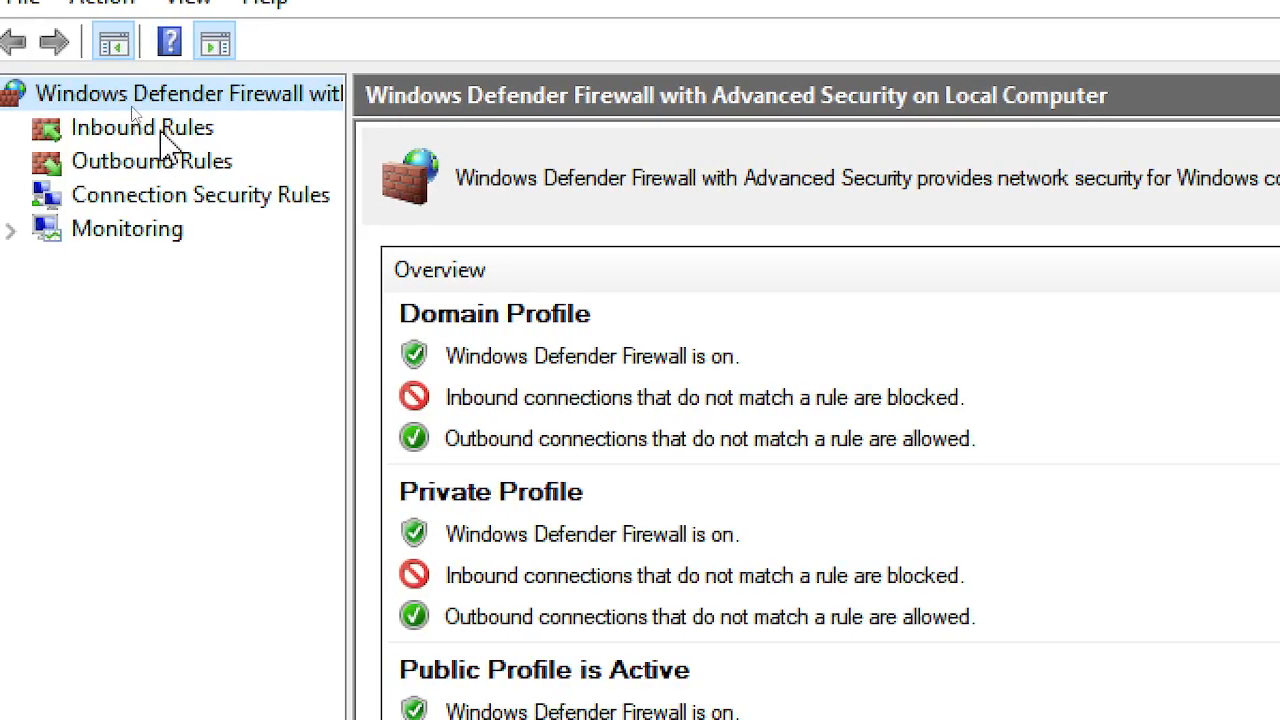
- Start a new port-based inbound rule for TCP local port 4444, up to the action step
{"action": "left_click", "coordinate": [160, 130]}
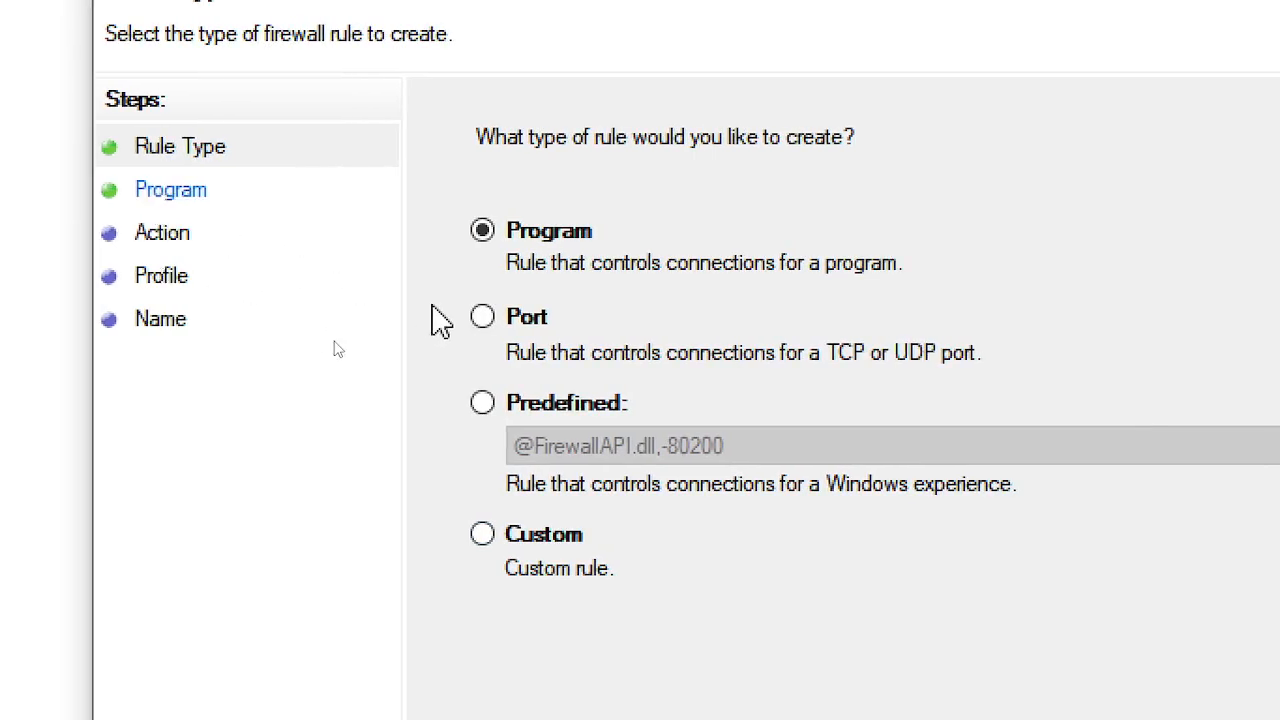
{"action": "left_click", "coordinate": [487, 322]}
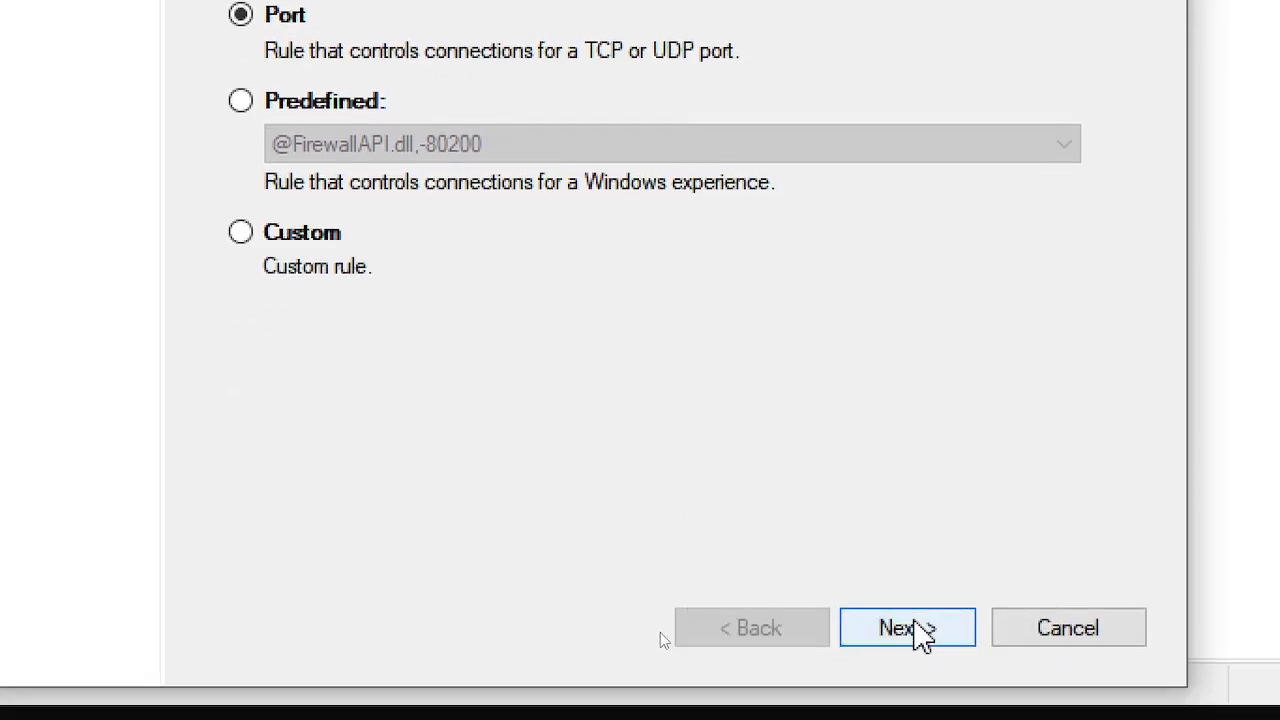
{"action": "left_click", "coordinate": [914, 632]}
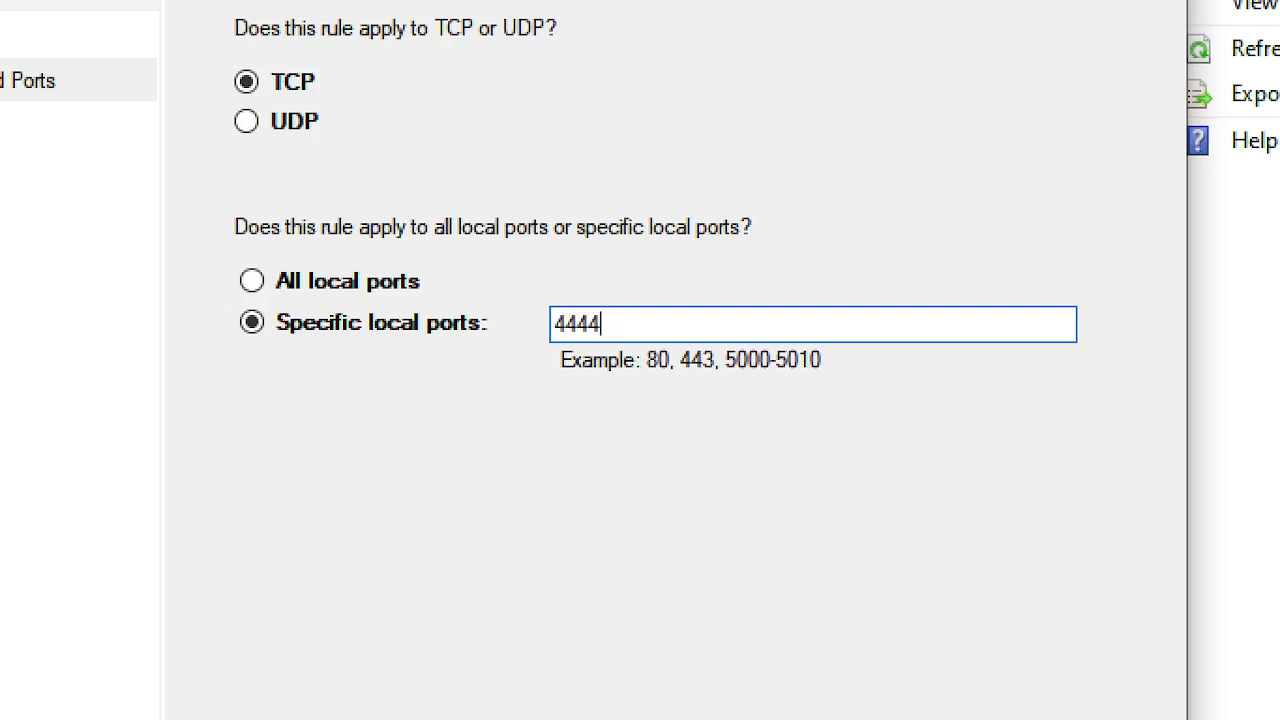
{"action": "left_click", "coordinate": [908, 596]}
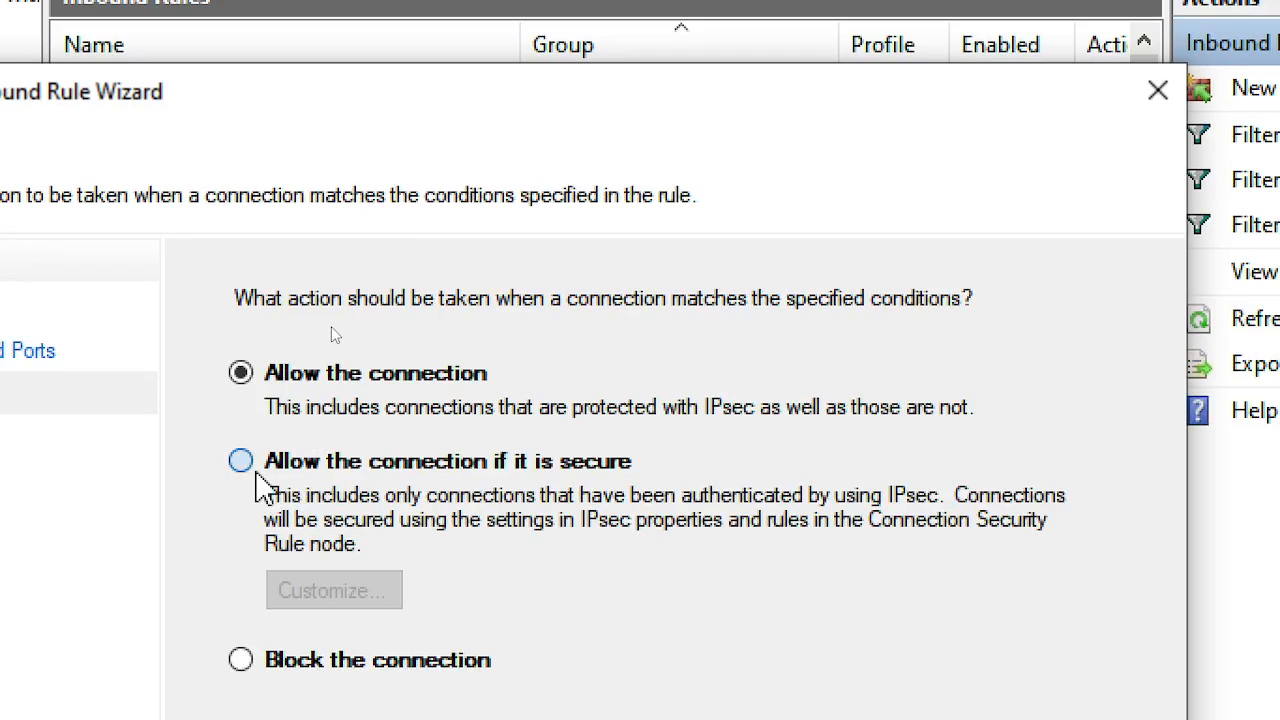
- Allow connections on port 4444 for all profiles and create the rule 'TeachYourSelf website port'
{"action": "left_click", "coordinate": [258, 470]}
{"action": "left_click", "coordinate": [240, 378]}
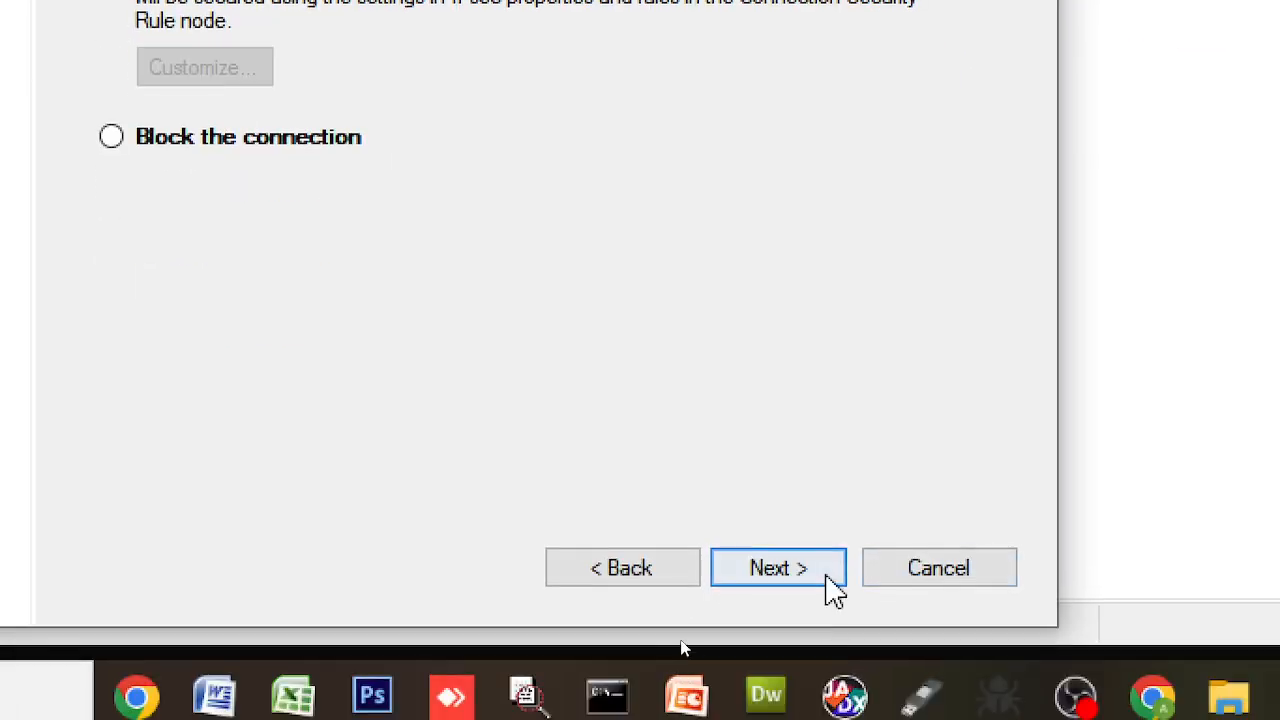
{"action": "left_click", "coordinate": [824, 584]}
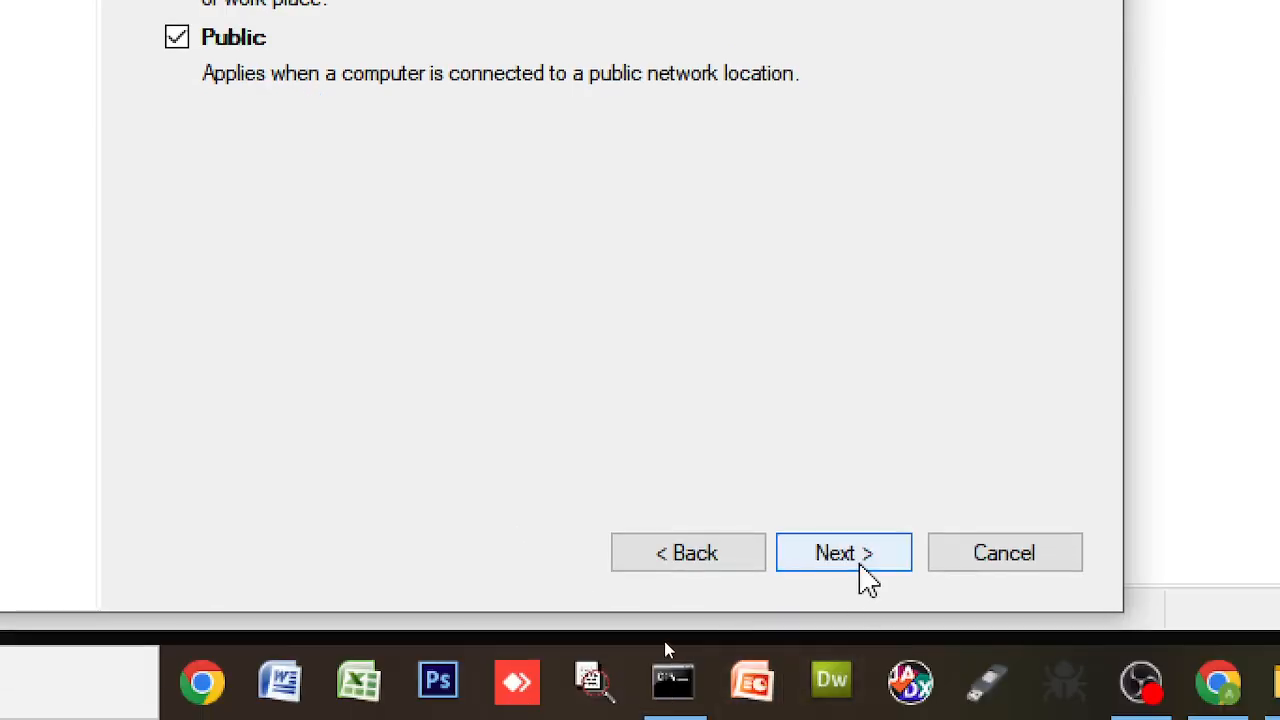
{"action": "left_click", "coordinate": [860, 562]}
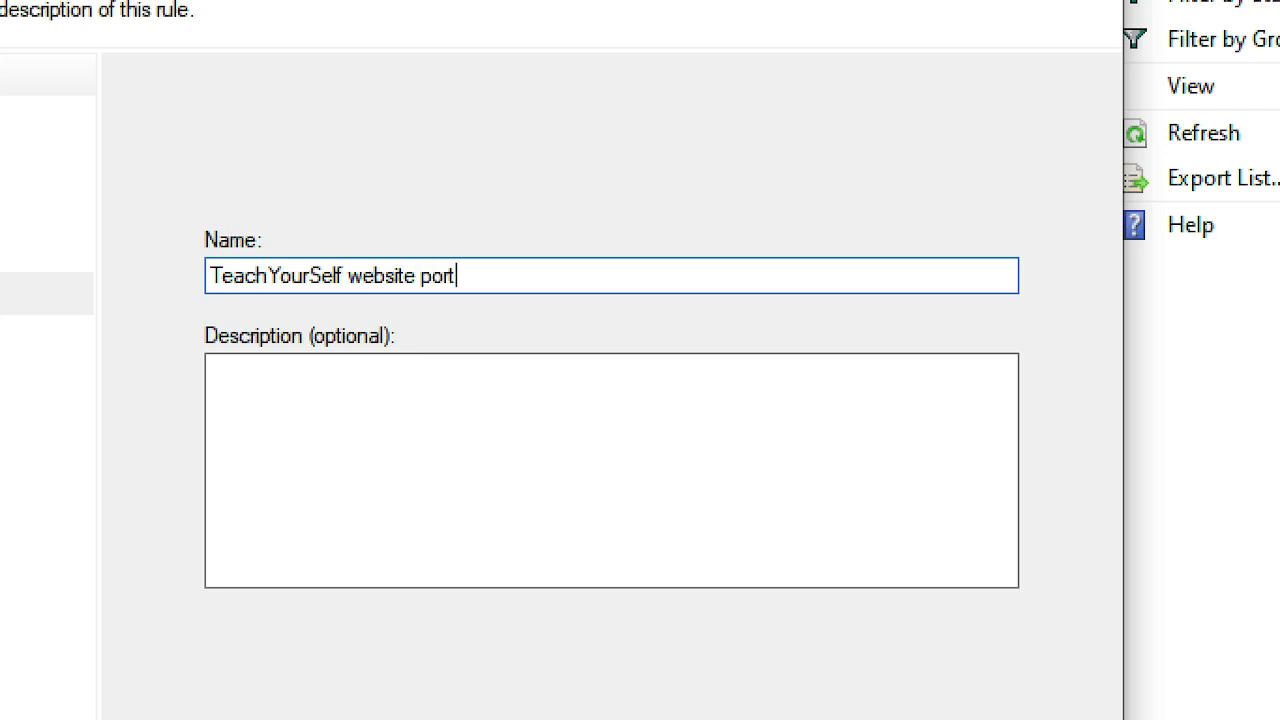
{"action": "left_click", "coordinate": [481, 440]}
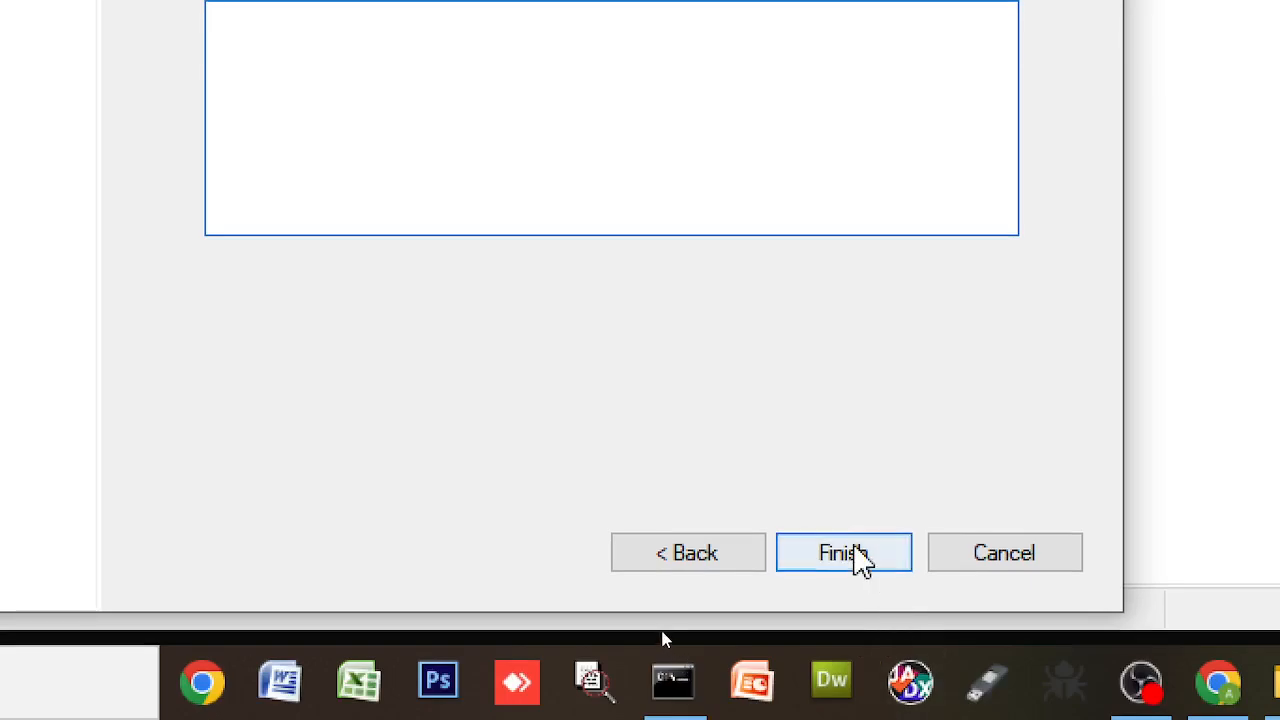
{"action": "left_click", "coordinate": [860, 562]}
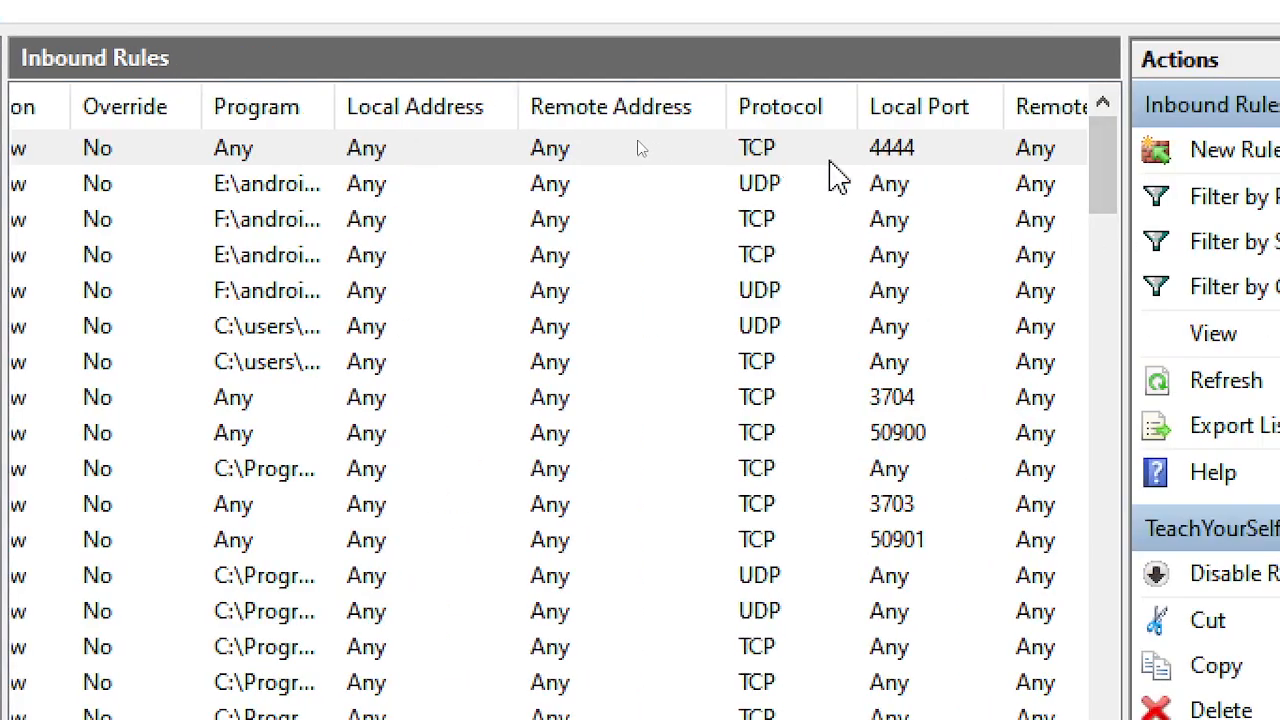
- Delete the 'TeachYourSelf website port' inbound rule for port 4444, then switch to Chrome
{"action": "right_click", "coordinate": [828, 155]}
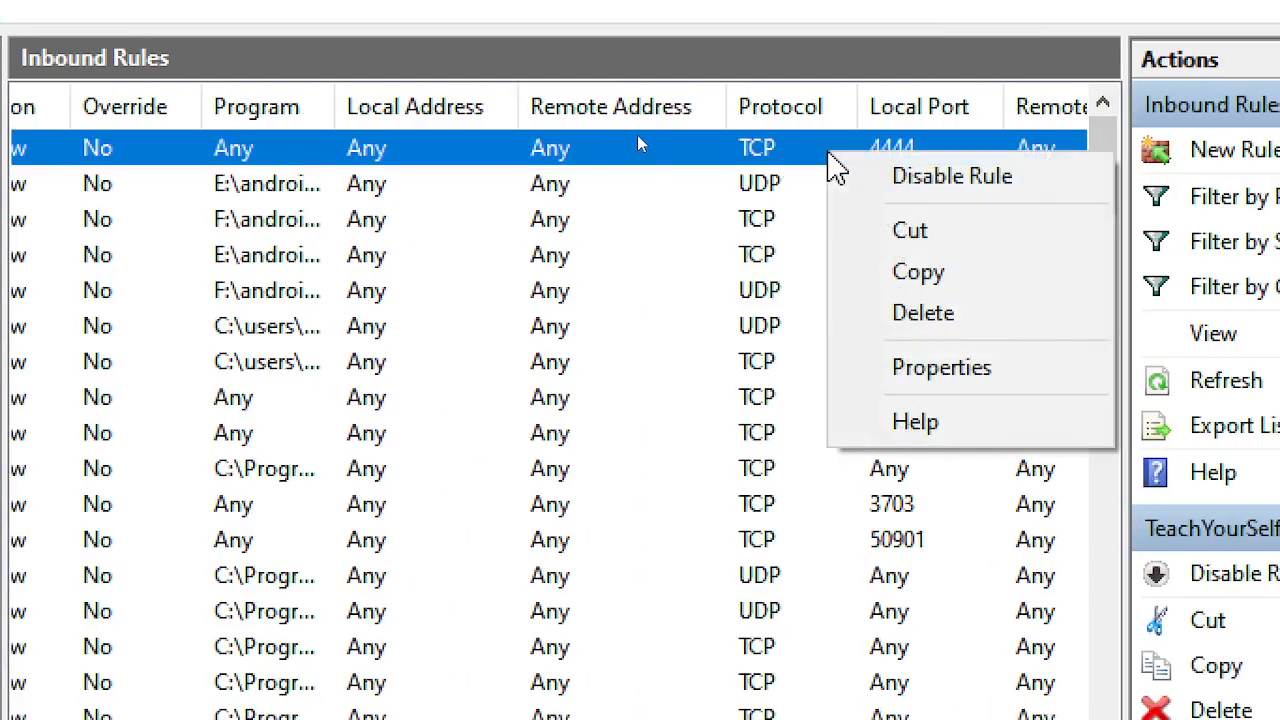
{"action": "left_click", "coordinate": [976, 322]}
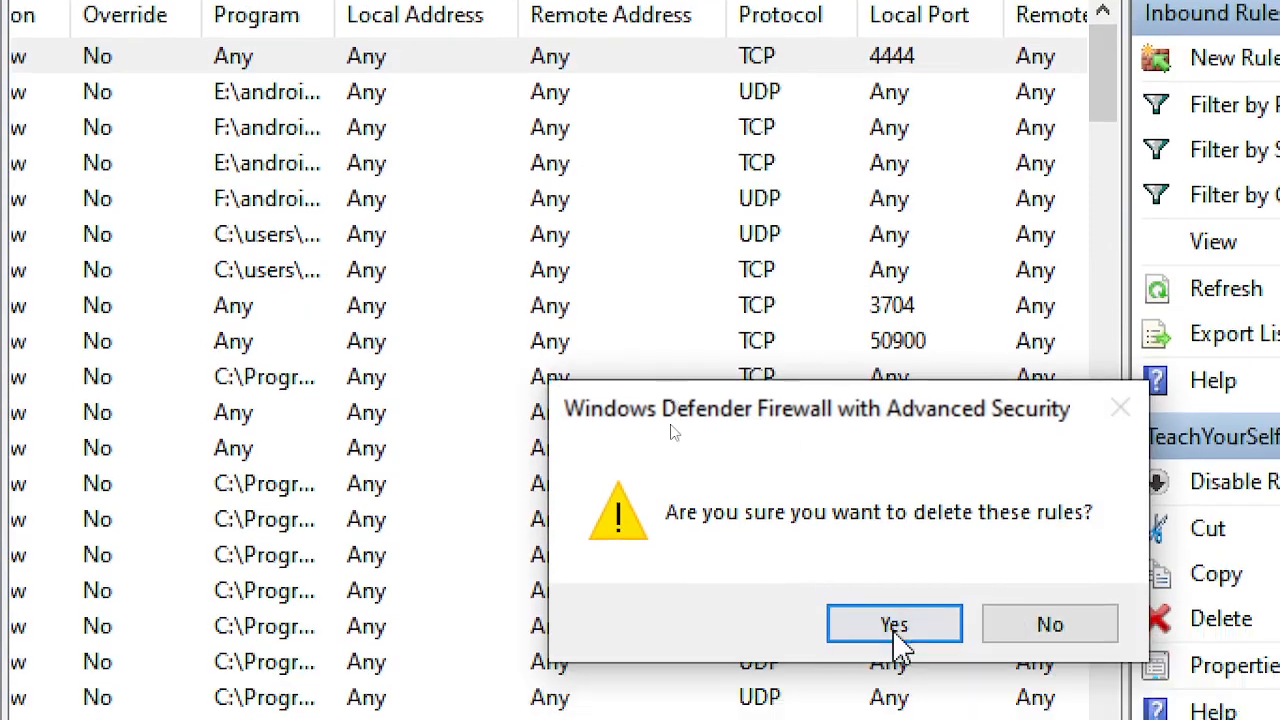
{"action": "left_click", "coordinate": [897, 717]}
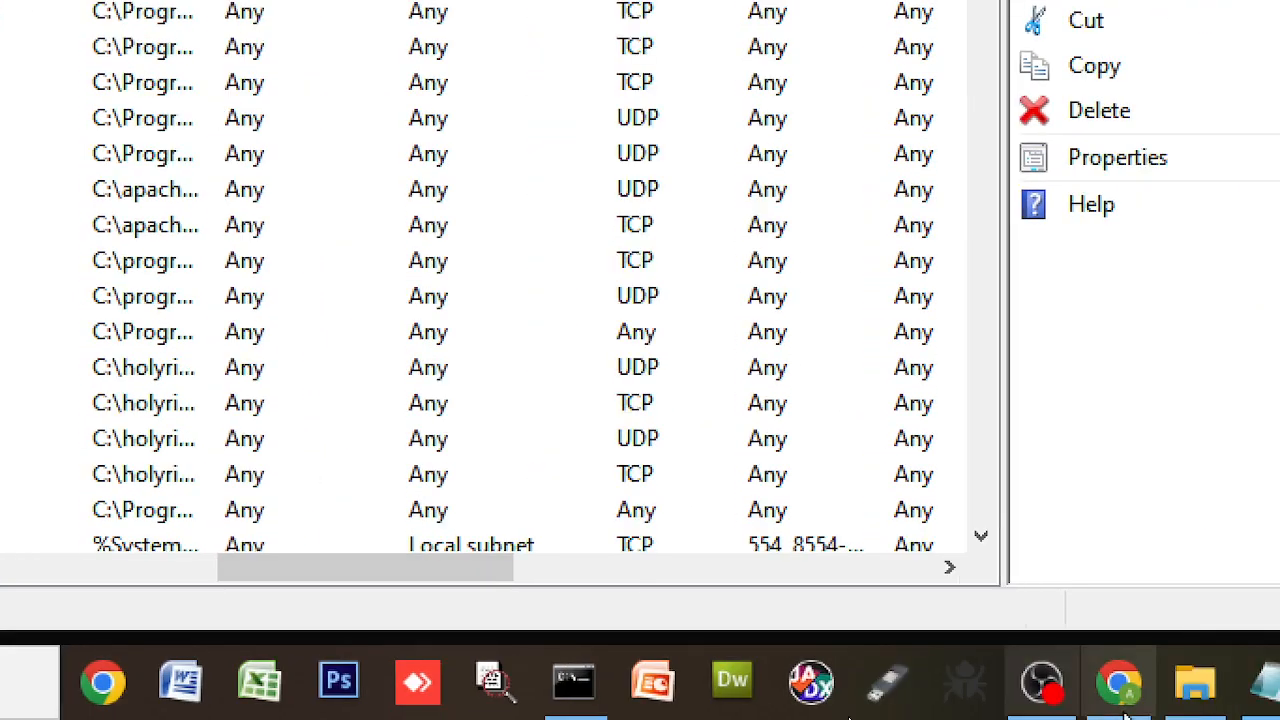
{"action": "mouse_move", "coordinate": [1123, 712]}
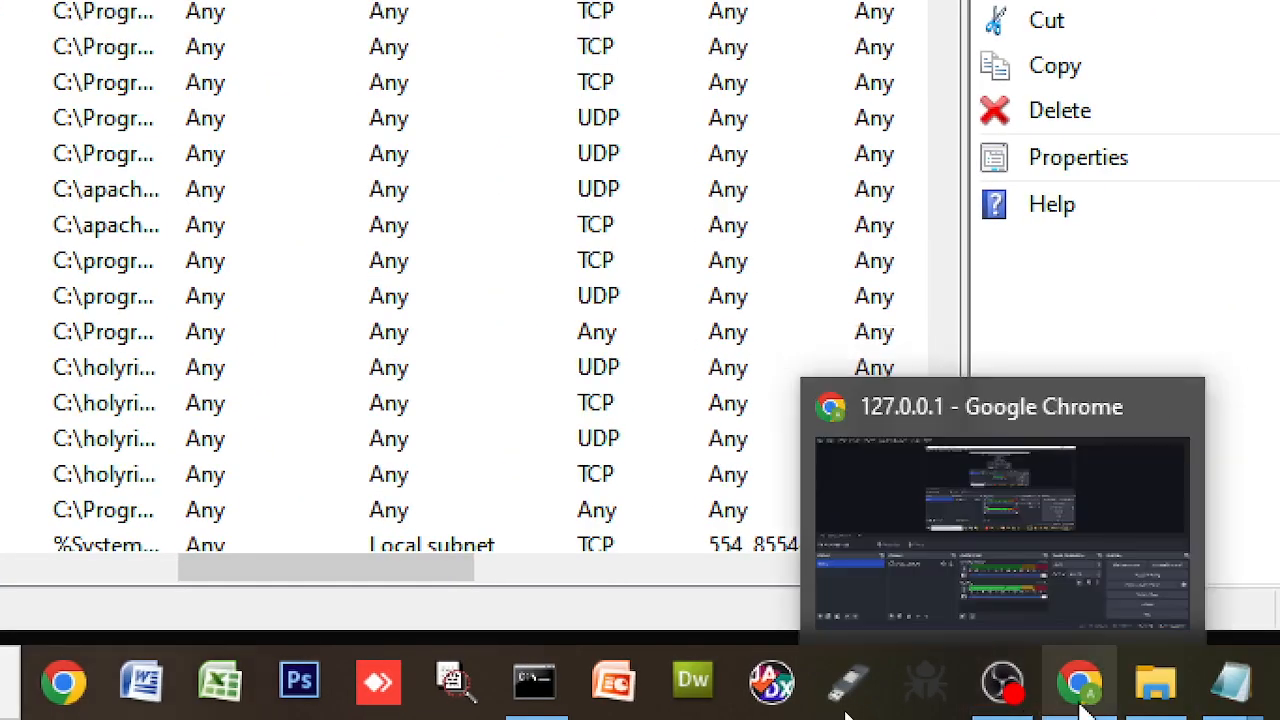
{"action": "left_click", "coordinate": [1080, 700]}
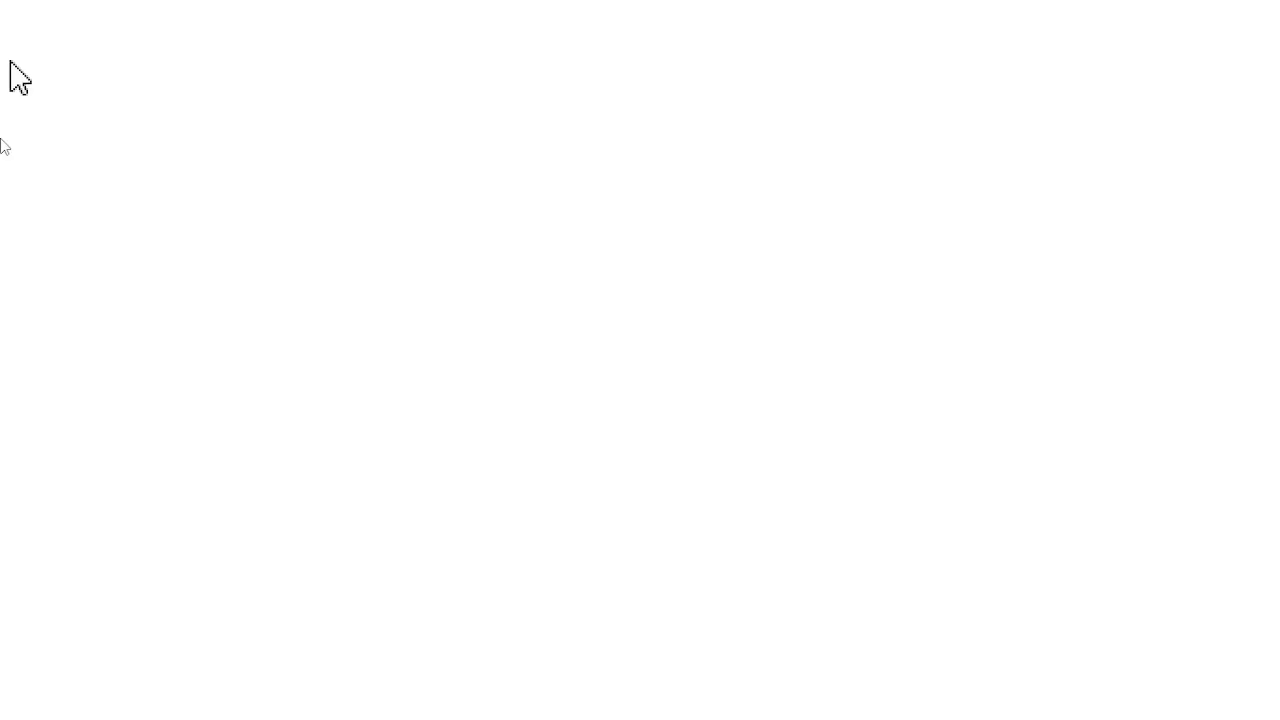
- Load 127.0.0.1:4444 in Chrome and confirm 'It works!' appears
{"action": "left_click", "coordinate": [451, 118]}
{"action": "left_click", "coordinate": [481, 118]}
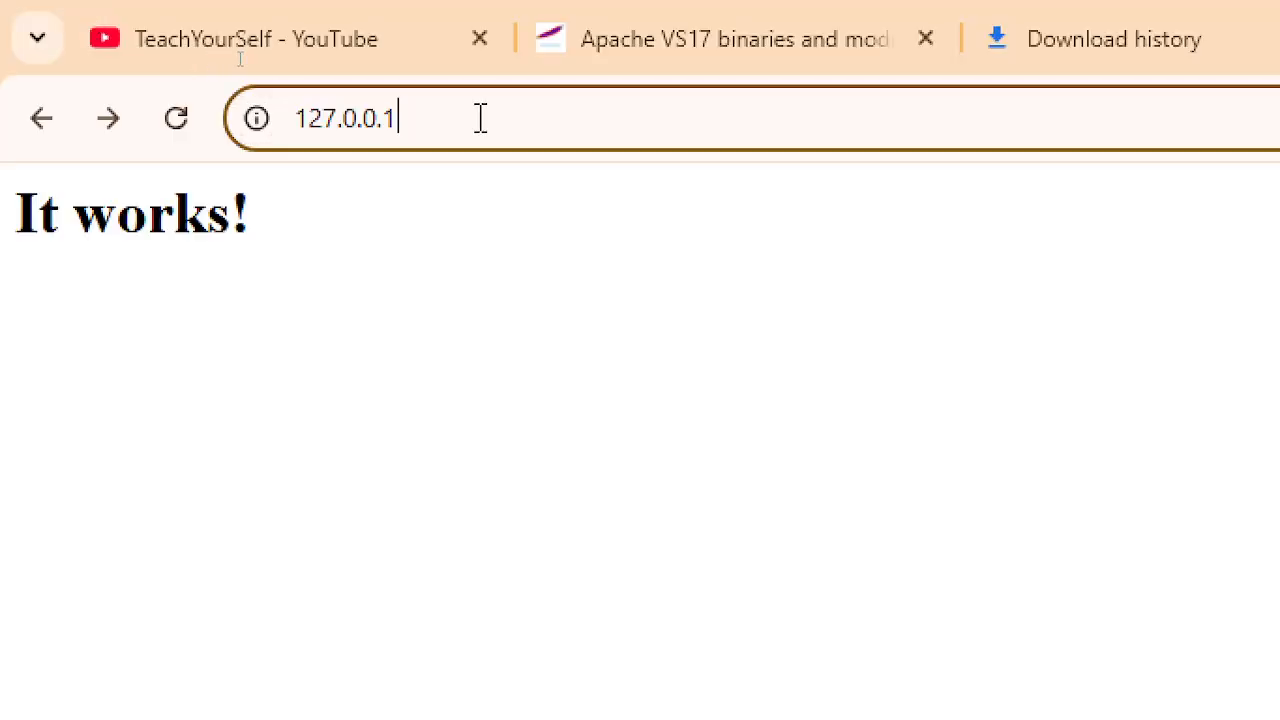
{"action": "type", "text": ":4444"}
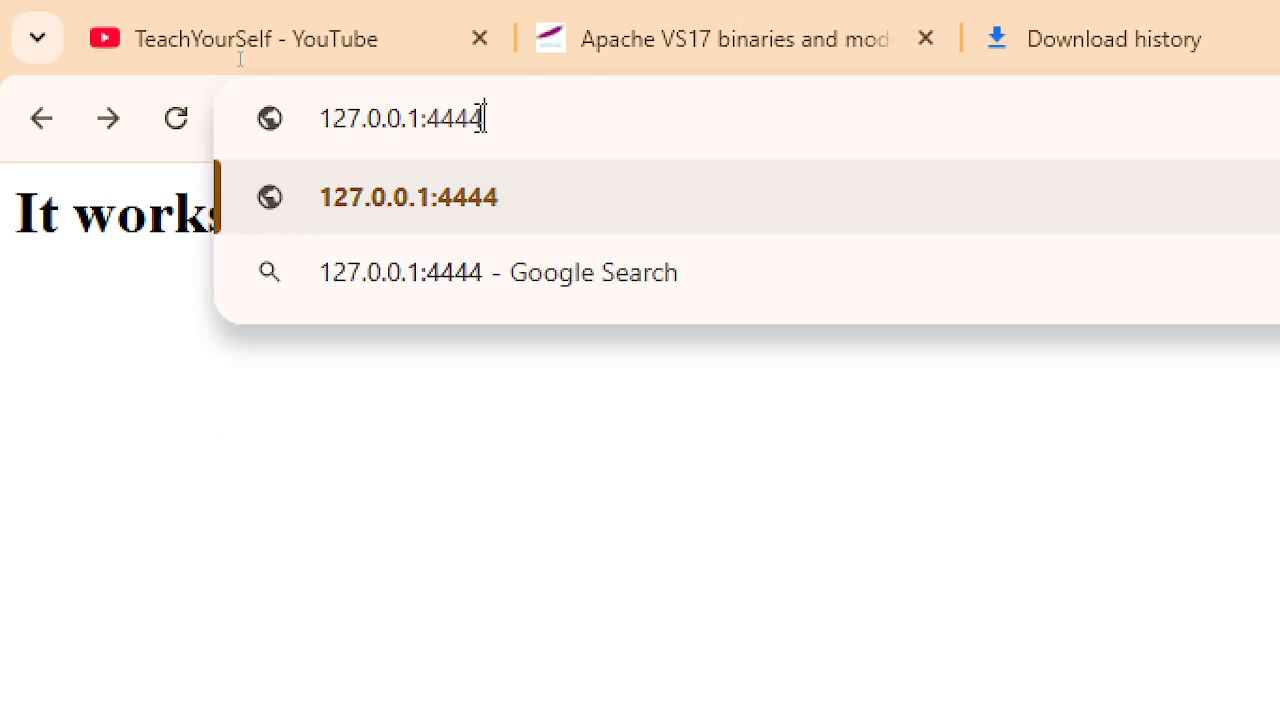
{"action": "key", "text": "Return"}
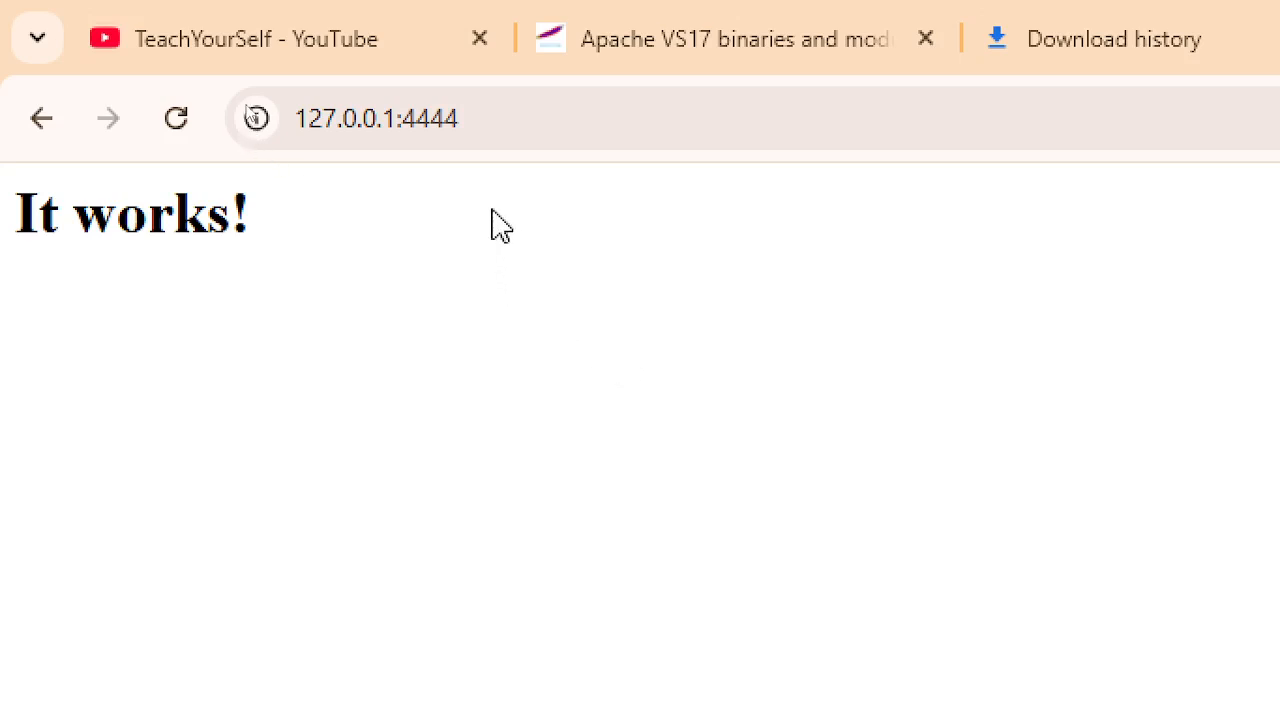
{"action": "left_click", "coordinate": [477, 118]}
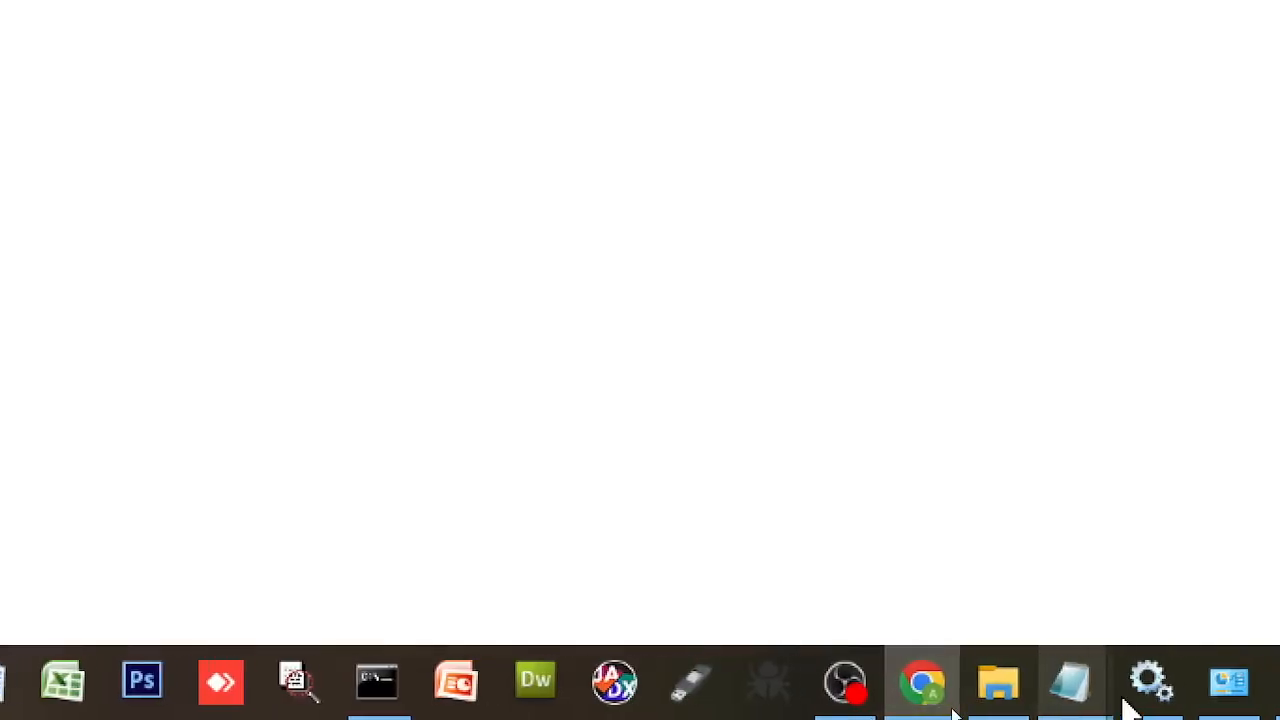
- Open the Apache2.4 service properties in Services, showing Running with Automatic startup
{"action": "left_click", "coordinate": [1198, 702]}
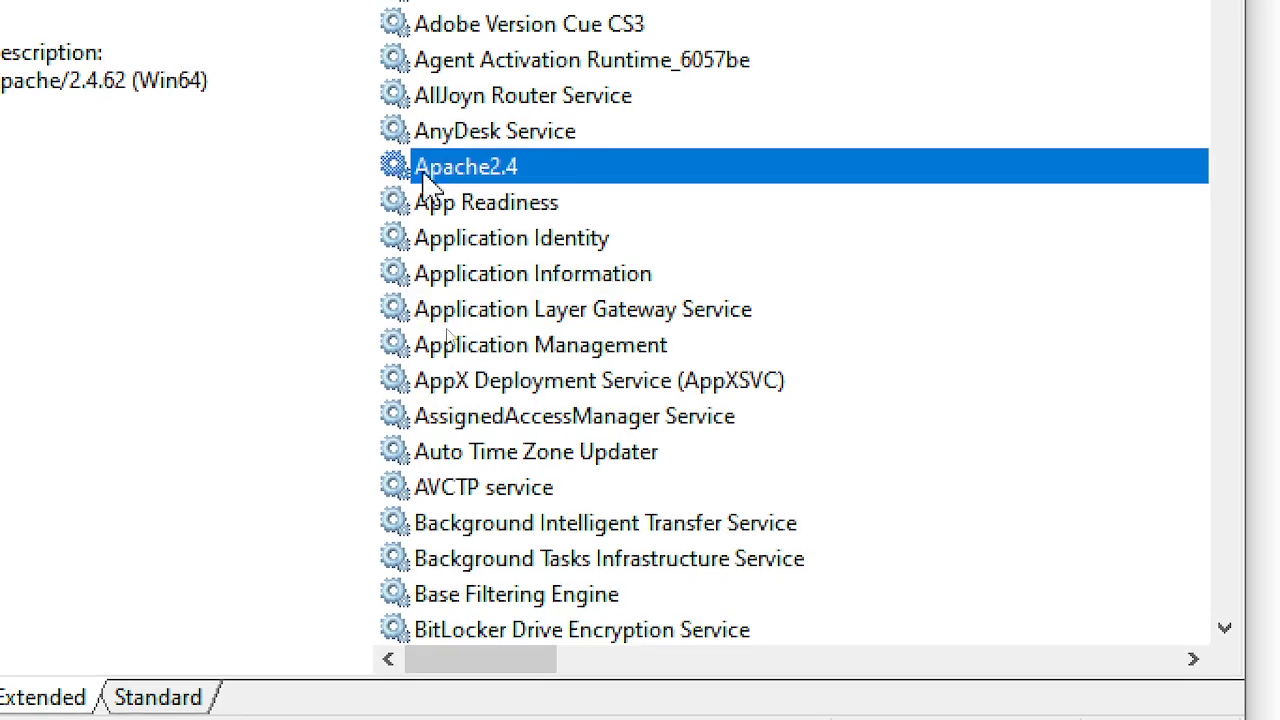
{"action": "double_click", "coordinate": [475, 178]}
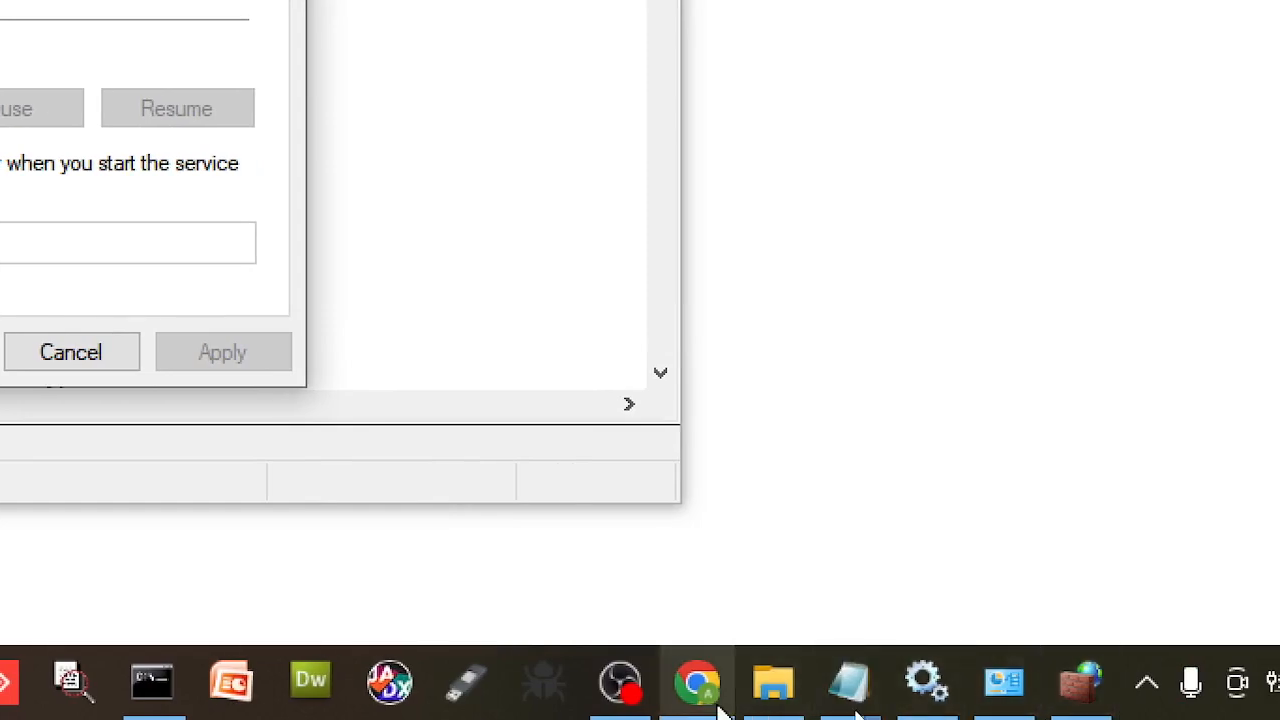
{"action": "mouse_move", "coordinate": [736, 708]}
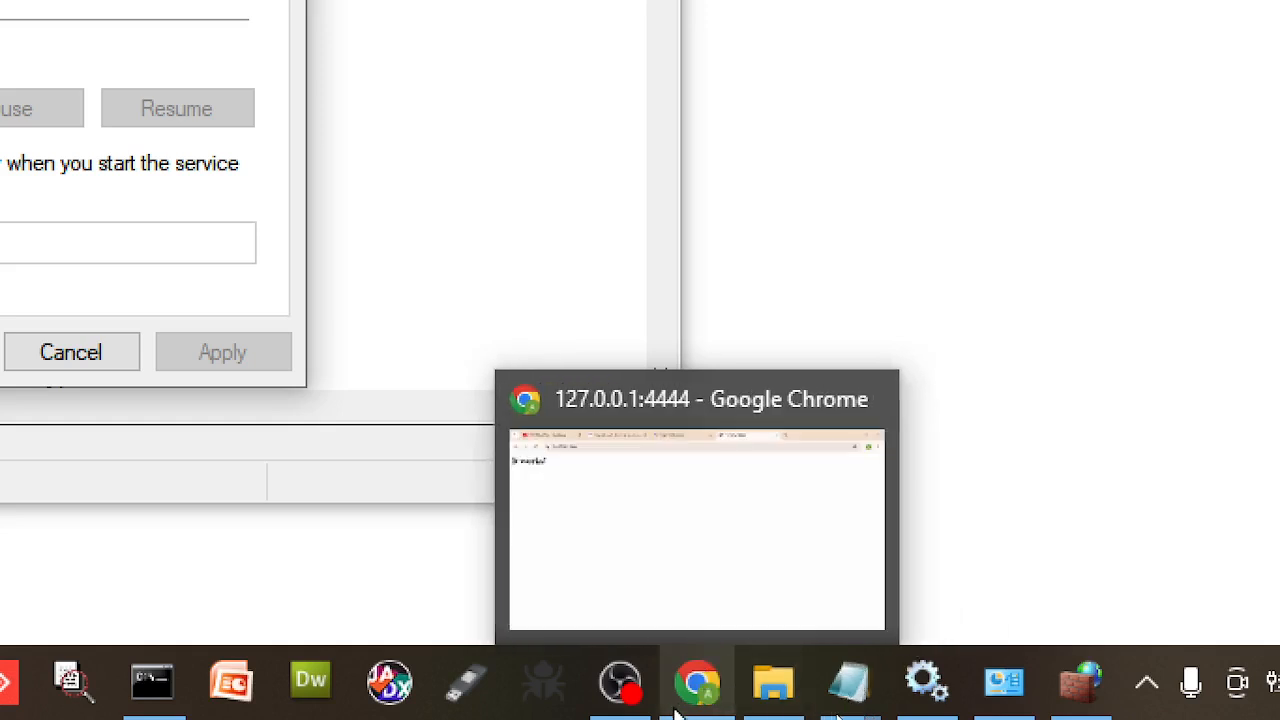
- Load localhost:4444 in Chrome from the address suggestion, showing 'It works!'
{"action": "left_click", "coordinate": [710, 698]}
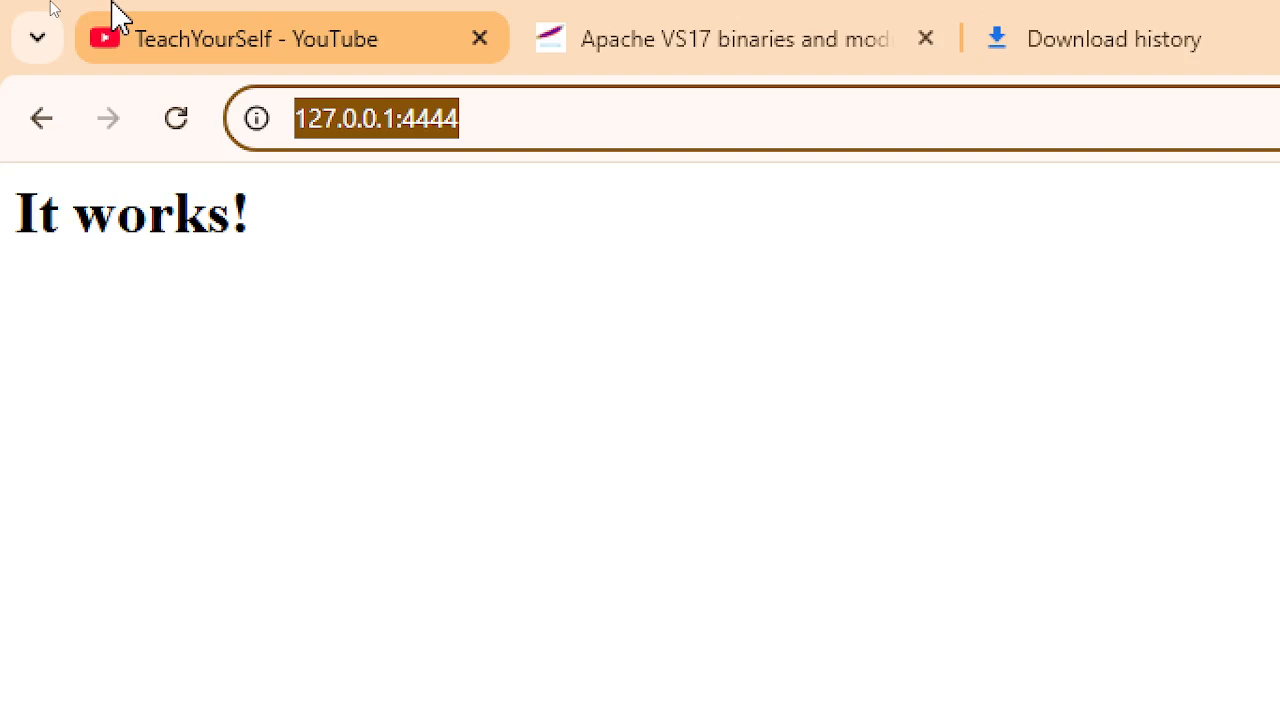
{"action": "left_click", "coordinate": [606, 128]}
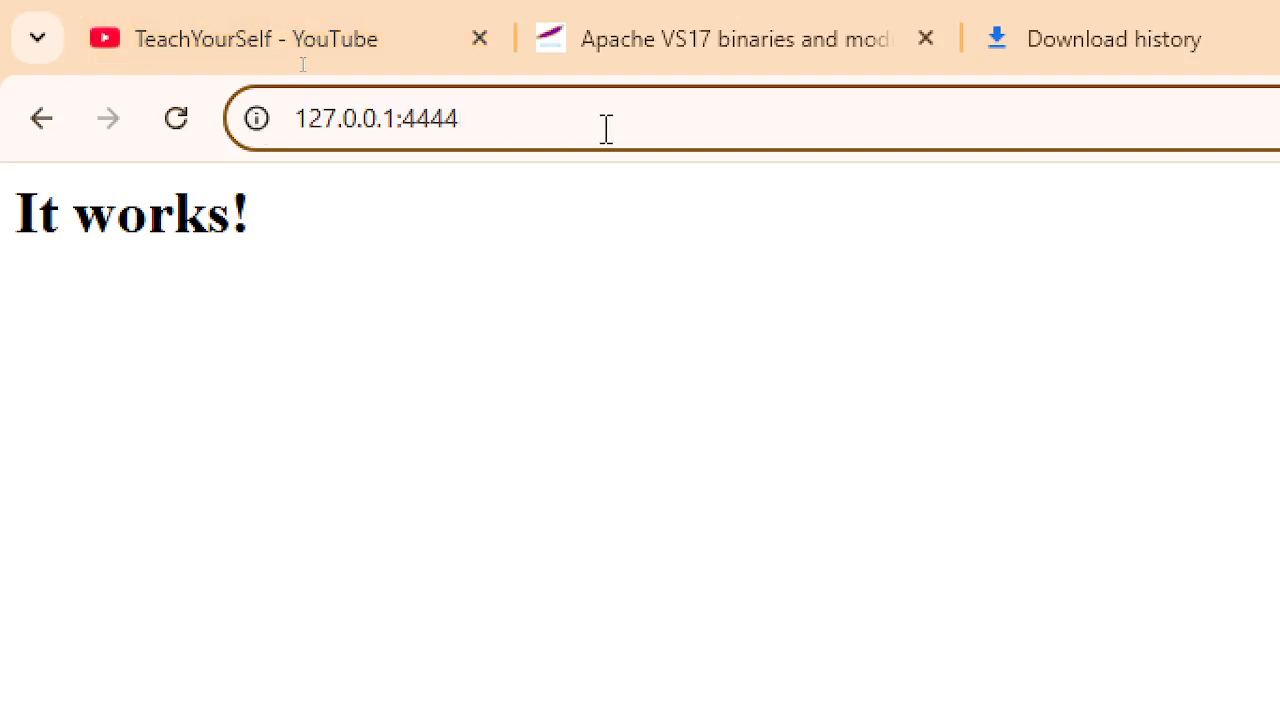
{"action": "key", "text": "ctrl+a"}
{"action": "type", "text": "loc"}
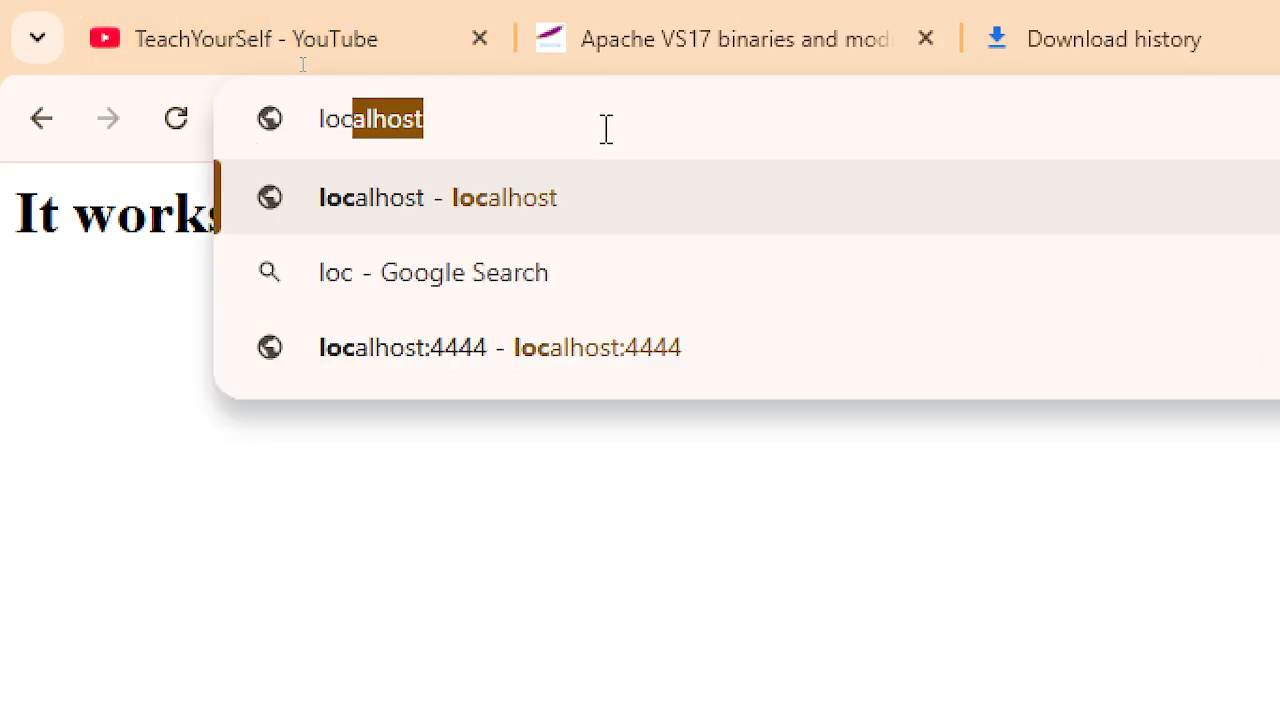
{"action": "key", "text": "Right"}
{"action": "key", "text": "Down"}
{"action": "key", "text": "Down"}
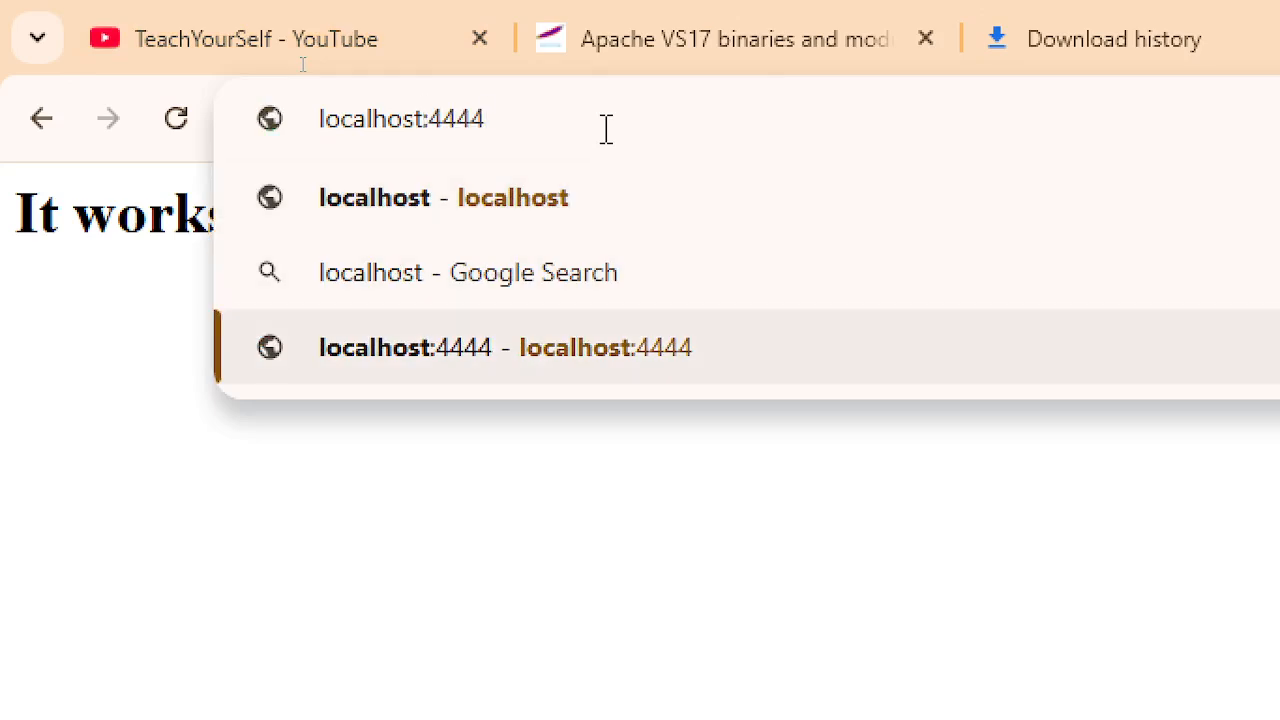
{"action": "key", "text": "Return"}
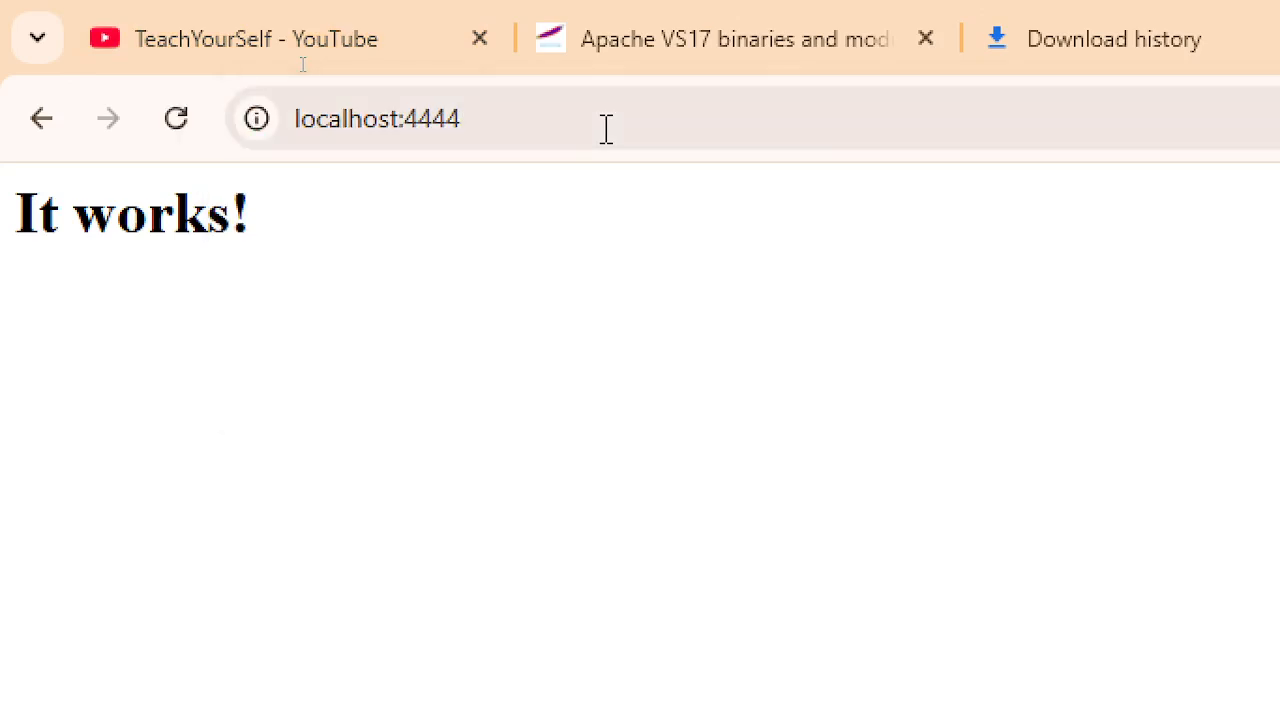
- Change the port to 5555; localhost:5555 fails with ERR_CONNECTION_REFUSED
{"action": "left_click", "coordinate": [590, 118]}
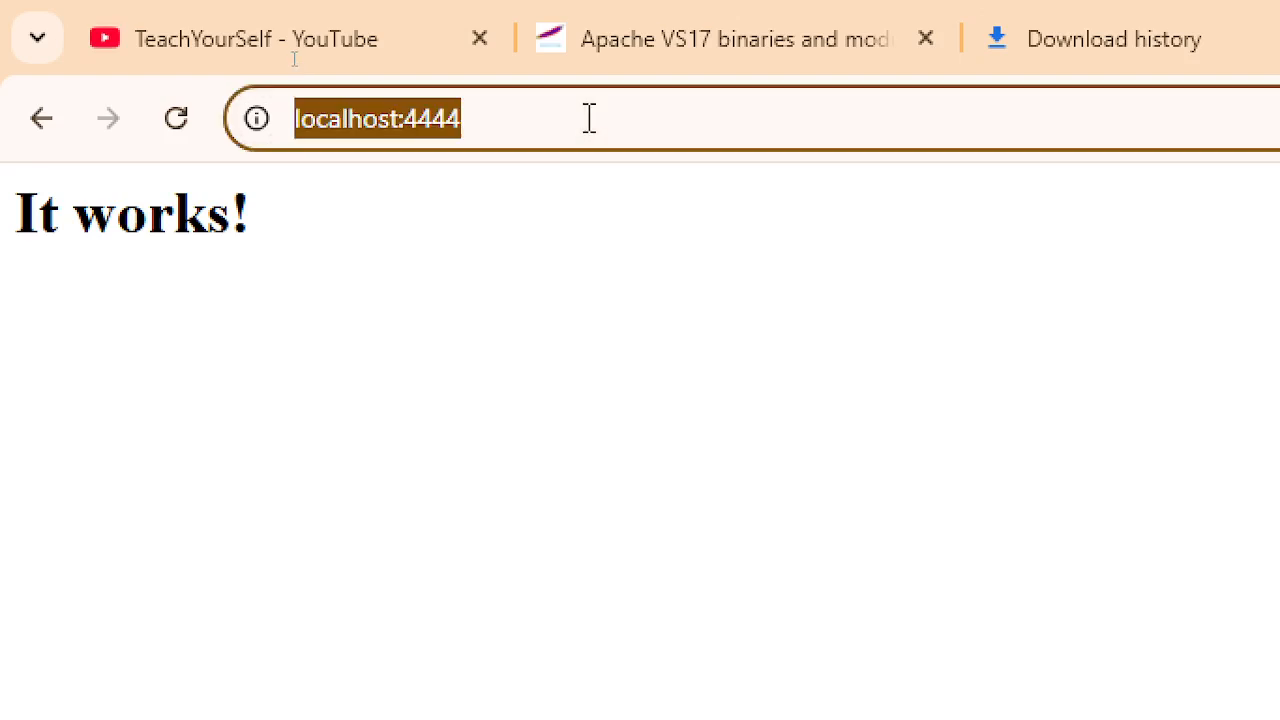
{"action": "left_click", "coordinate": [590, 118]}
{"action": "left_click_drag", "start_coordinate": [405, 118], "coordinate": [622, 135]}
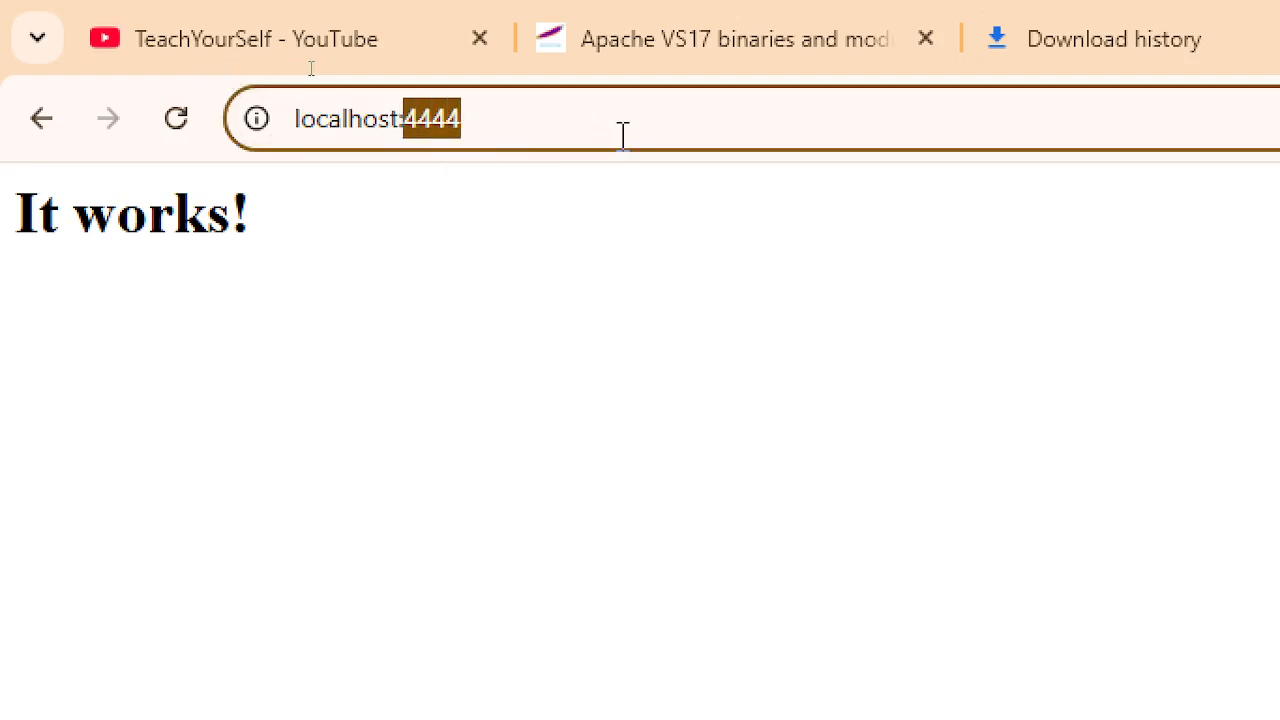
{"action": "type", "text": "5555"}
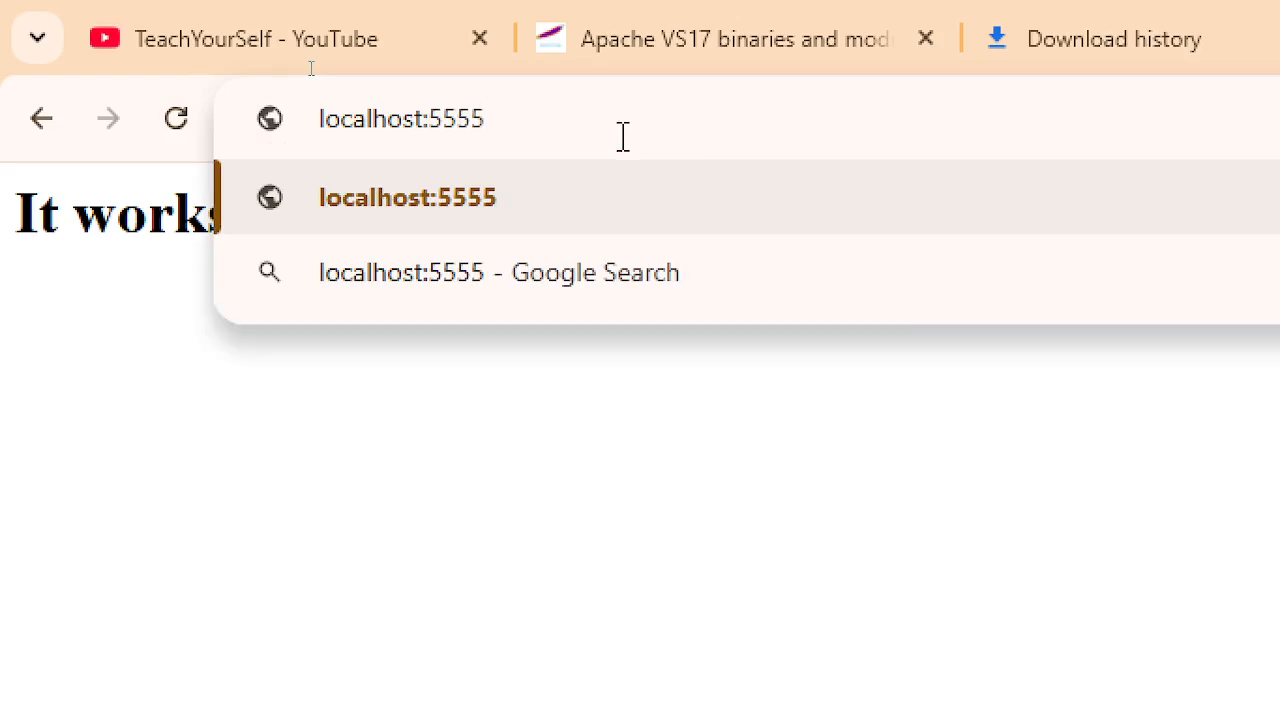
{"action": "key", "text": "Return"}
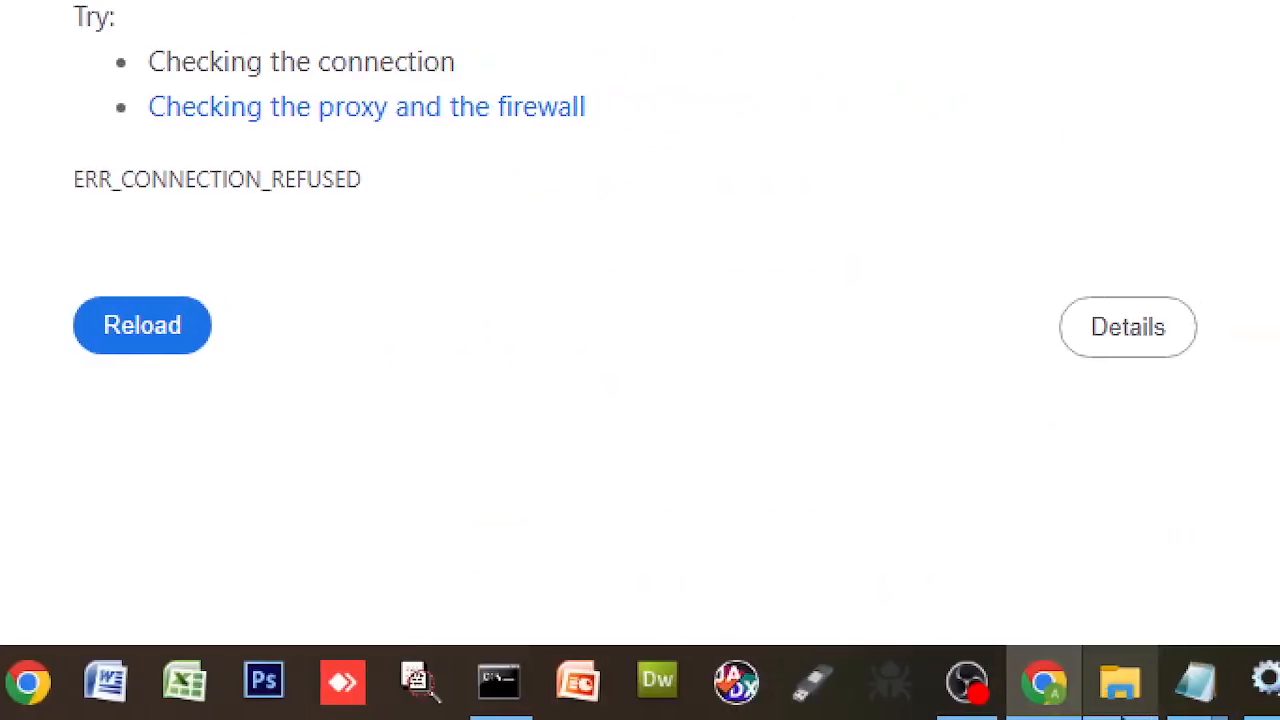
- Bring the firewall console forward, show Inbound Rules, and open the New Inbound Rule Wizard
{"action": "mouse_move", "coordinate": [1079, 703]}
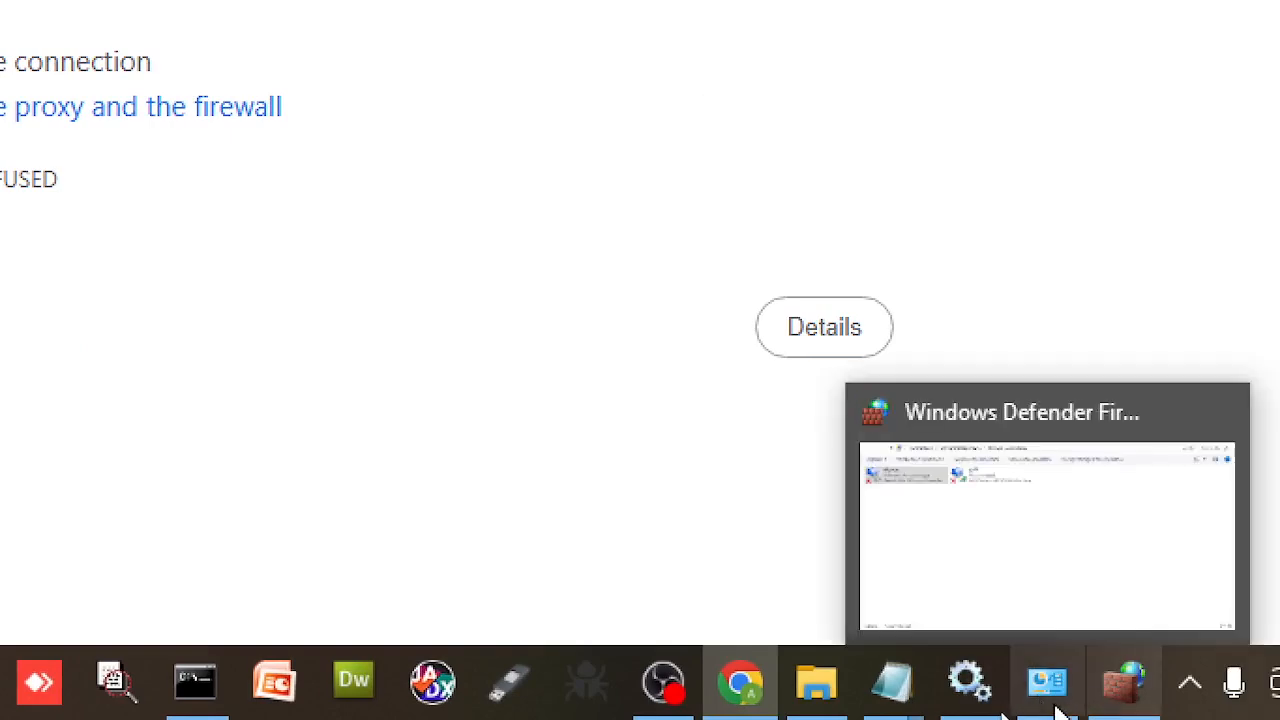
{"action": "left_click", "coordinate": [1047, 688]}
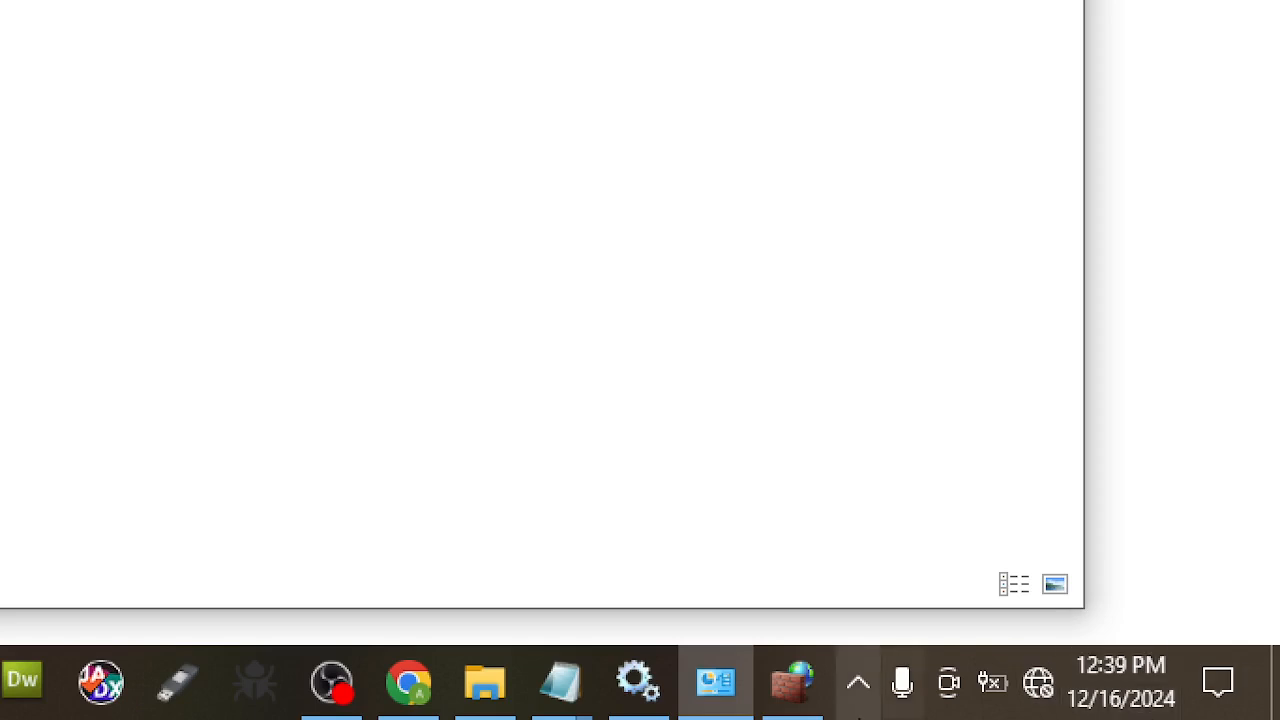
{"action": "mouse_move", "coordinate": [662, 706]}
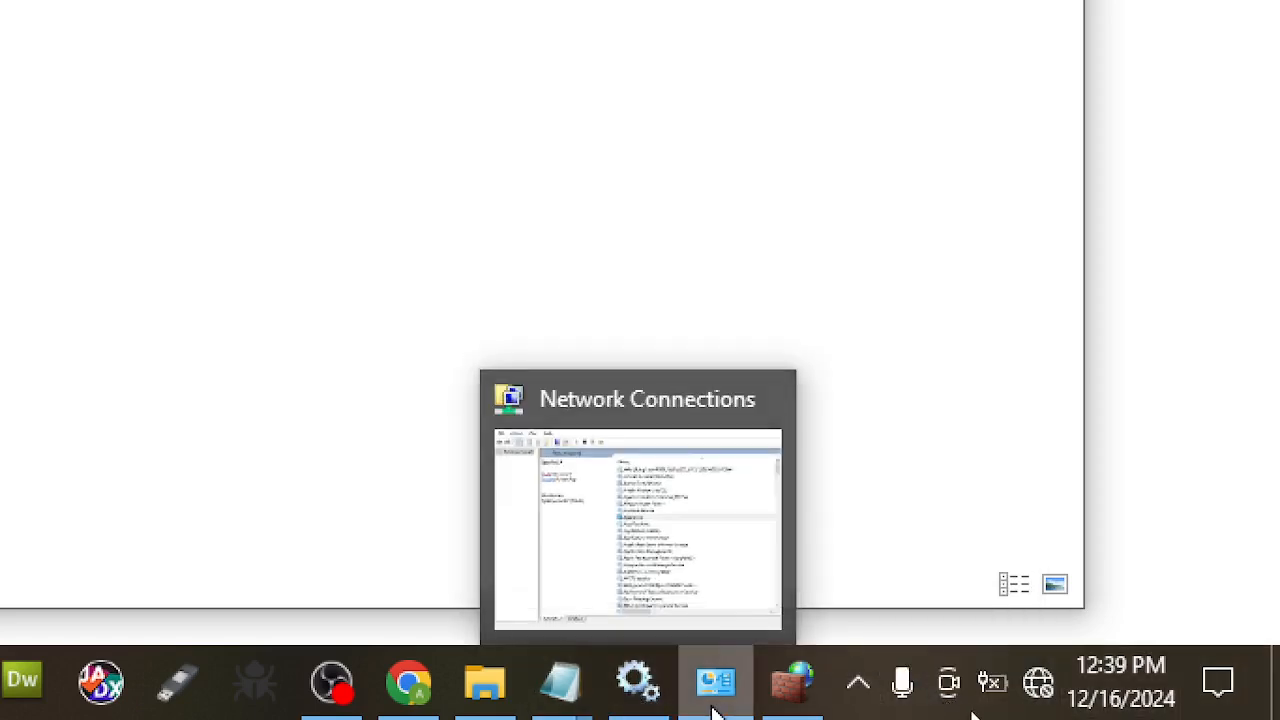
{"action": "left_click", "coordinate": [806, 702]}
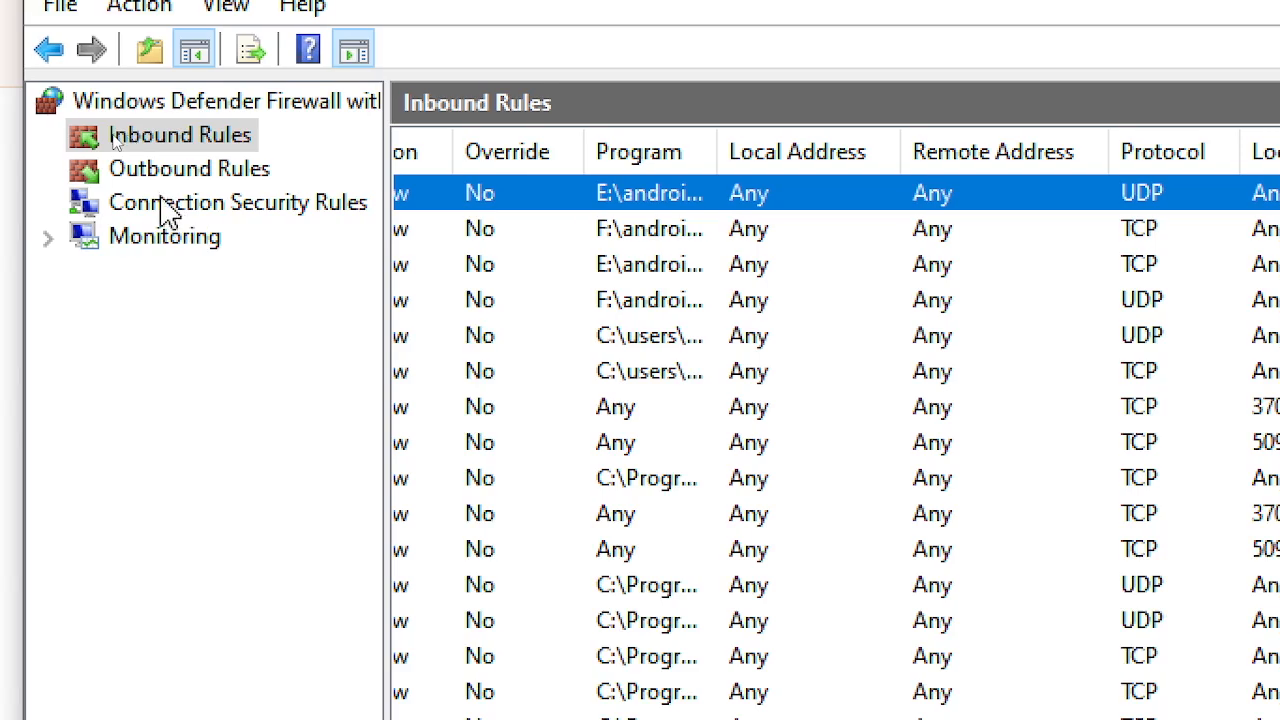
{"action": "left_click", "coordinate": [161, 141]}
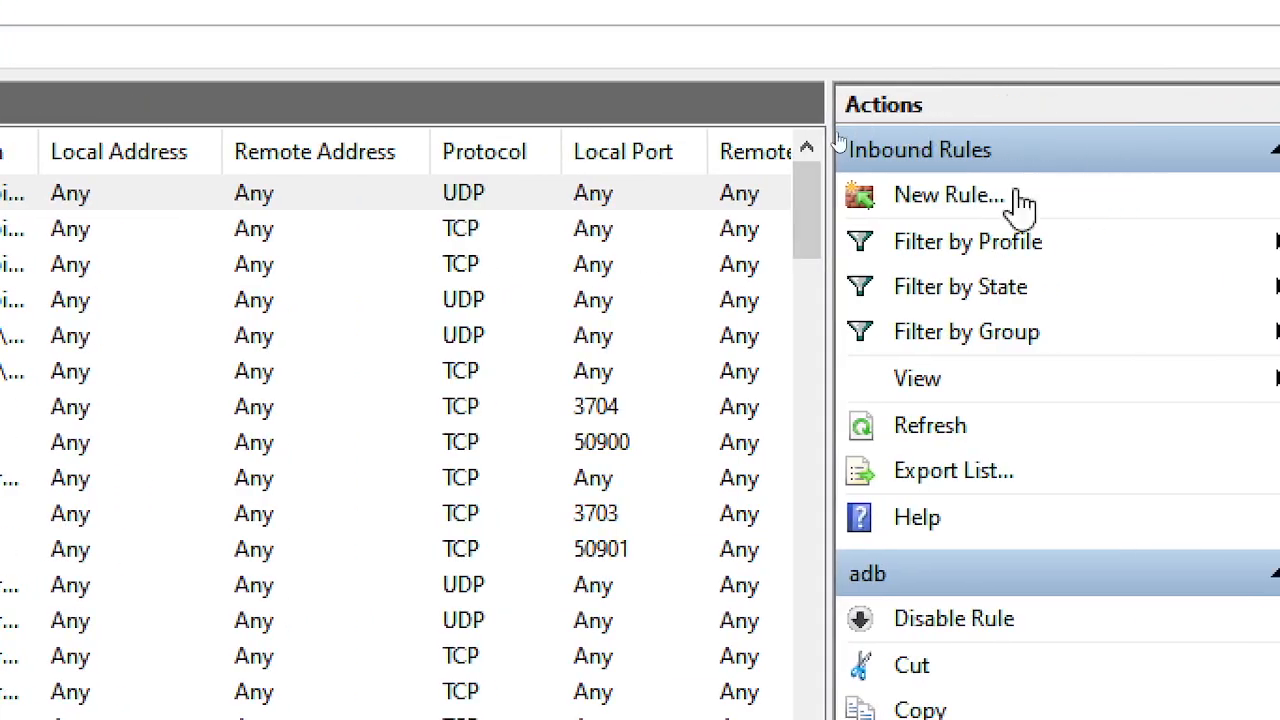
{"action": "left_click", "coordinate": [918, 198]}
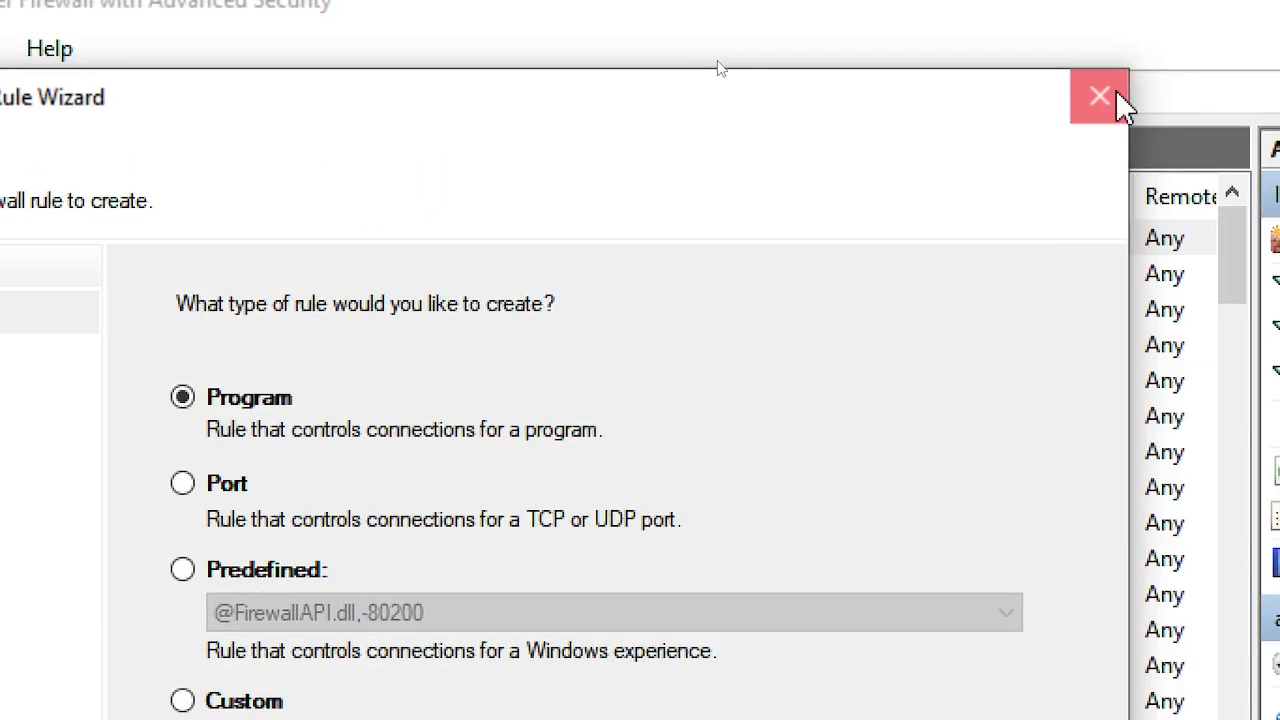
{"action": "left_click", "coordinate": [834, 50]}
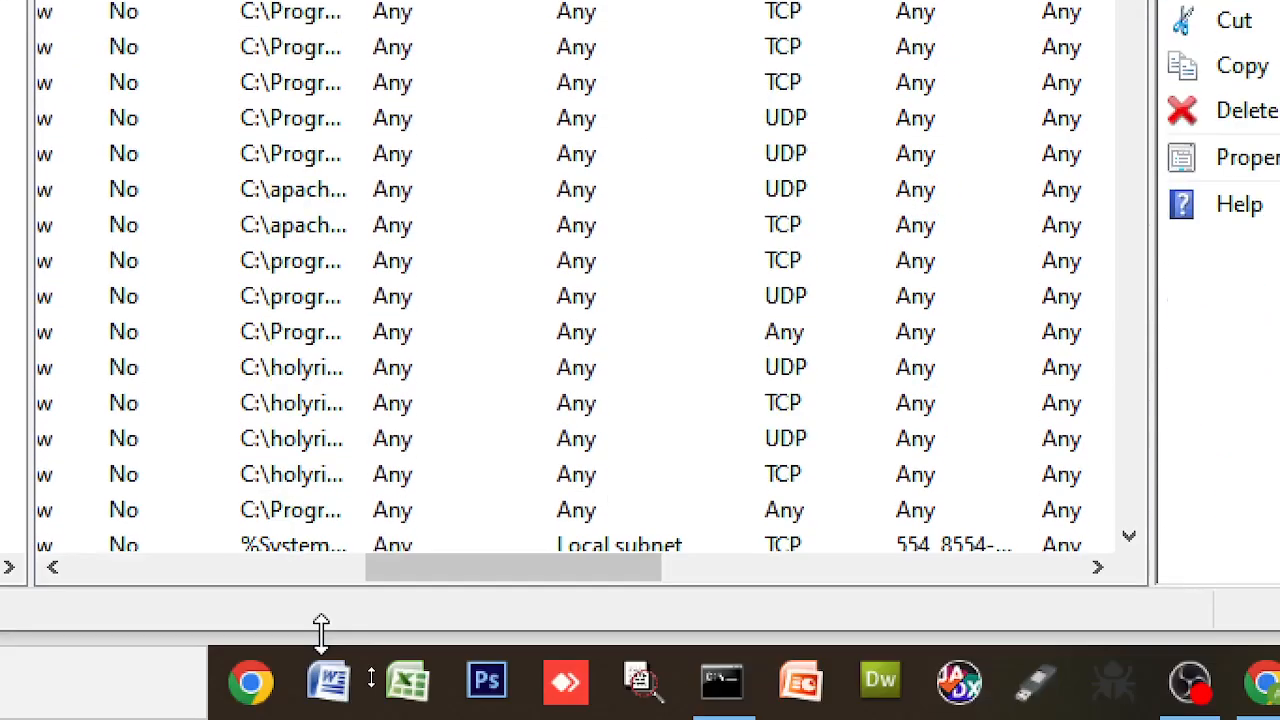
{"action": "left_click_drag", "start_coordinate": [430, 581], "coordinate": [6, 566]}
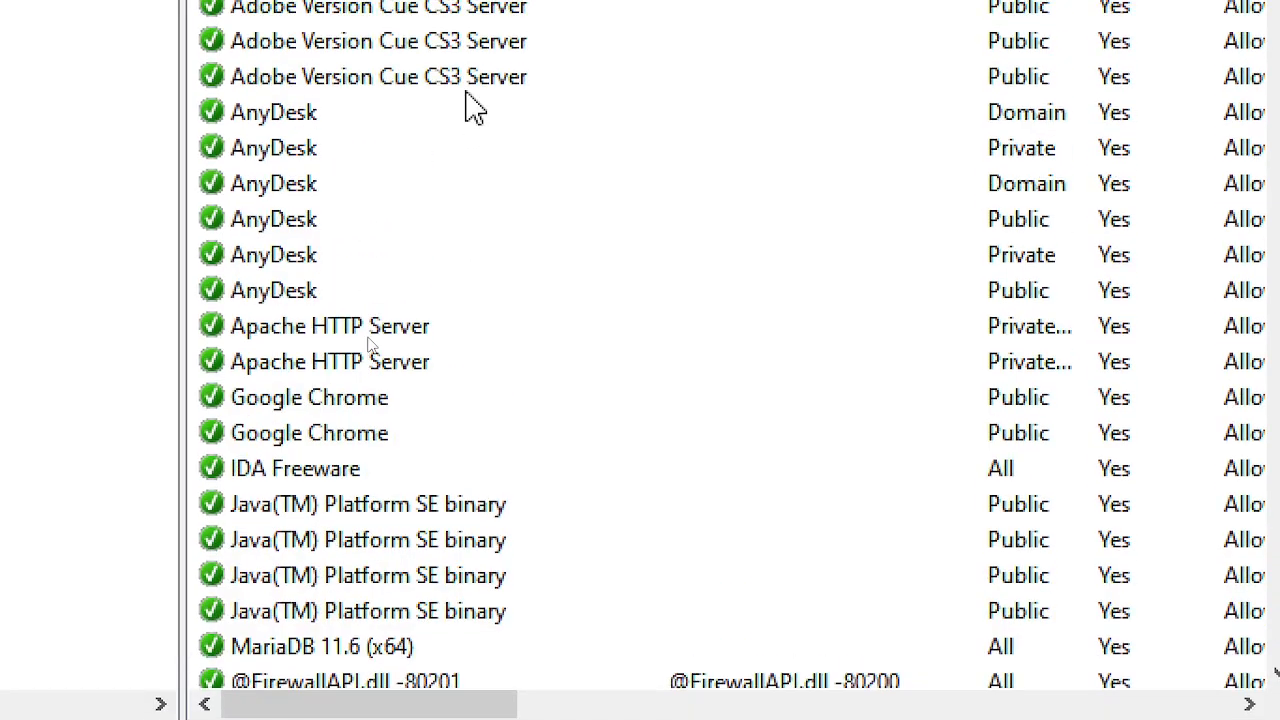
{"action": "scroll", "coordinate": [625, 275], "scroll_direction": "down", "scroll_amount": 5}
{"action": "scroll", "coordinate": [620, 278], "scroll_direction": "down", "scroll_amount": 3}
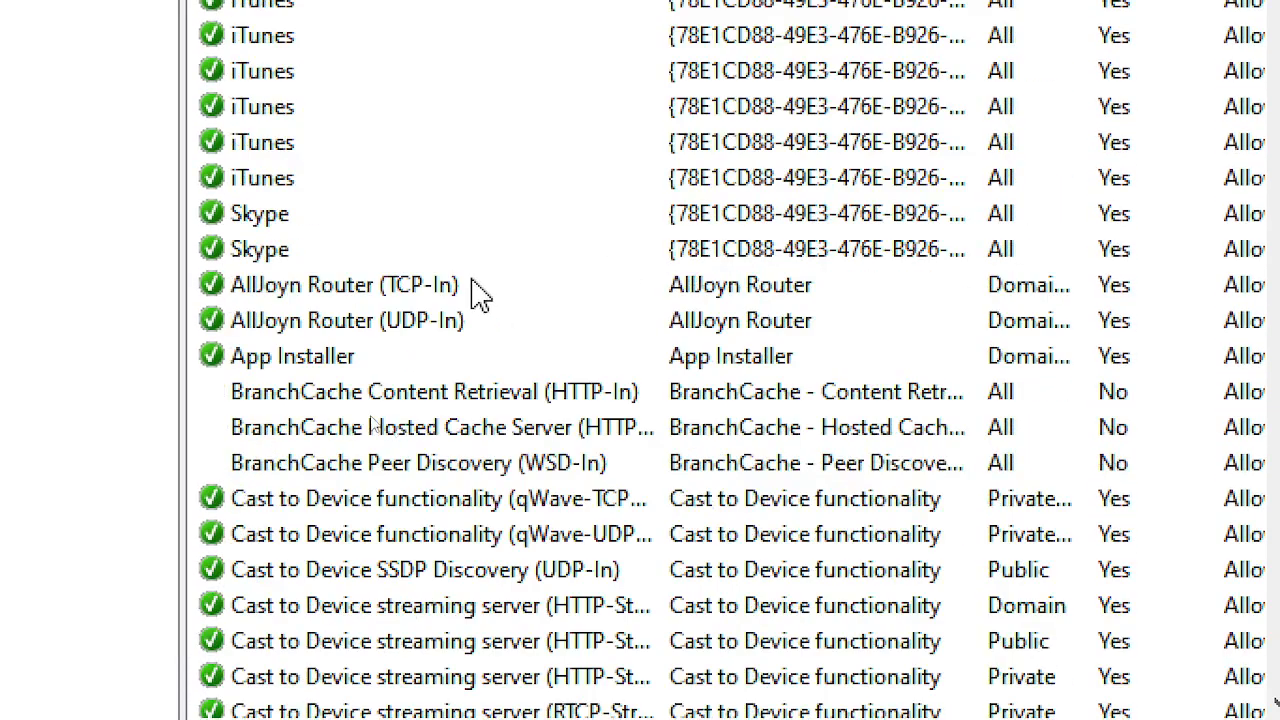
{"action": "scroll", "coordinate": [620, 265], "scroll_direction": "down", "scroll_amount": 3}
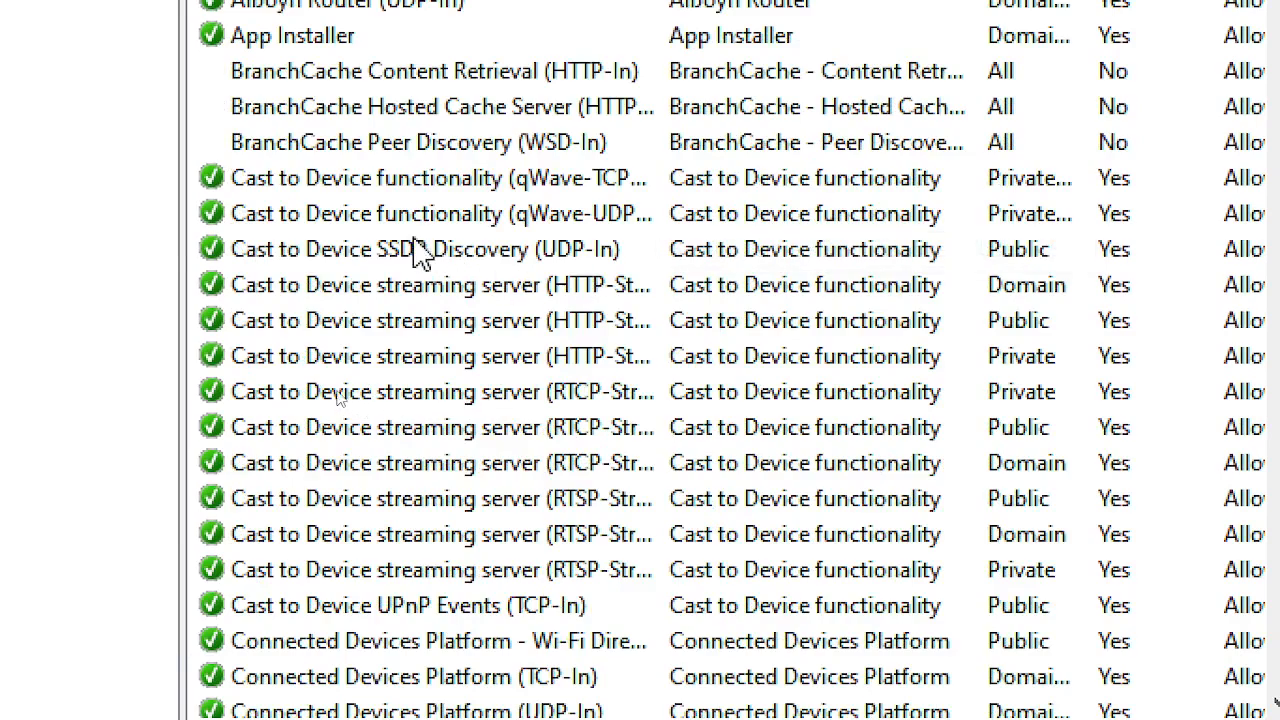
{"action": "scroll", "coordinate": [375, 200], "scroll_direction": "up", "scroll_amount": 4}
{"action": "scroll", "coordinate": [375, 180], "scroll_direction": "up", "scroll_amount": 7}
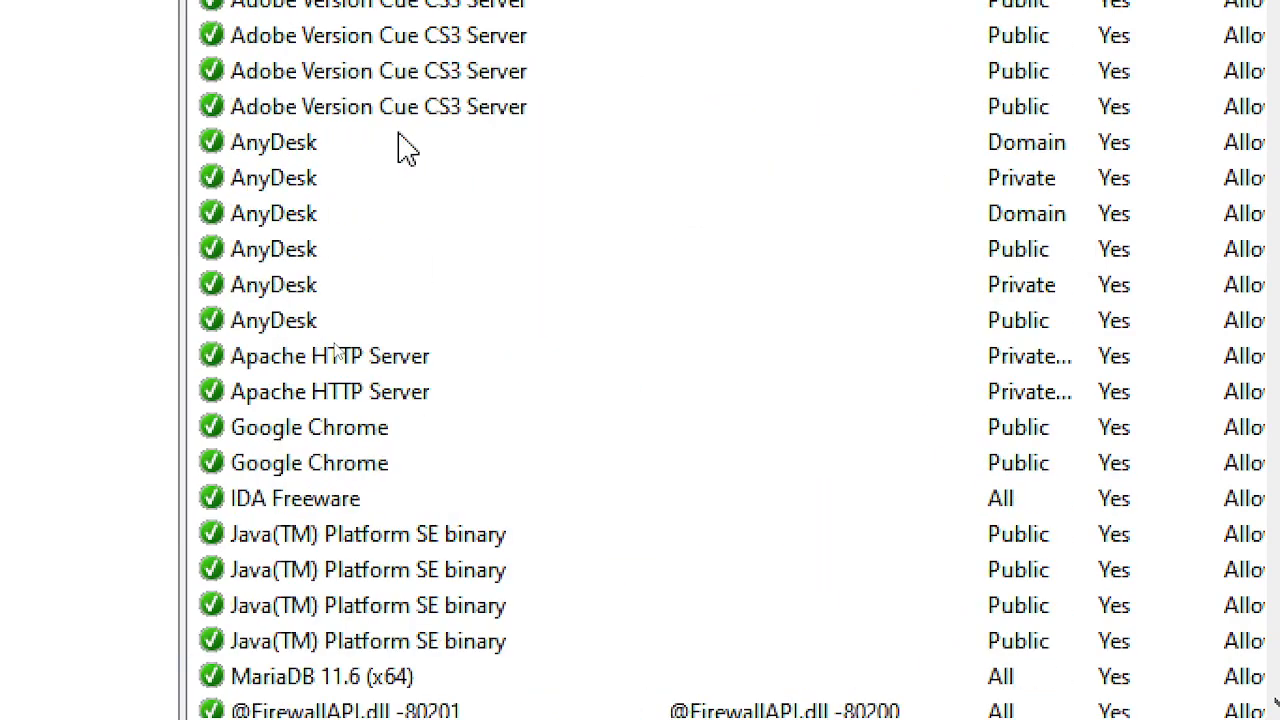
{"action": "scroll", "coordinate": [410, 105], "scroll_direction": "up", "scroll_amount": 3}
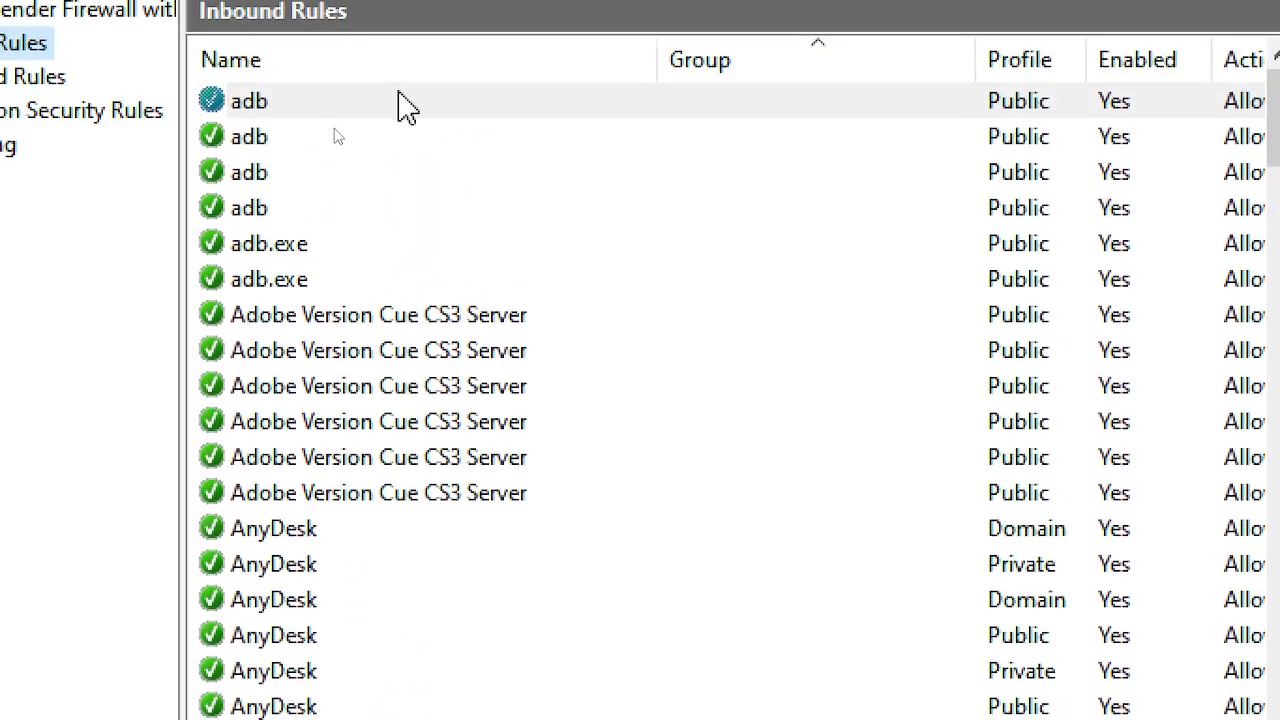
{"action": "scroll", "coordinate": [420, 258], "scroll_direction": "down", "scroll_amount": 10}
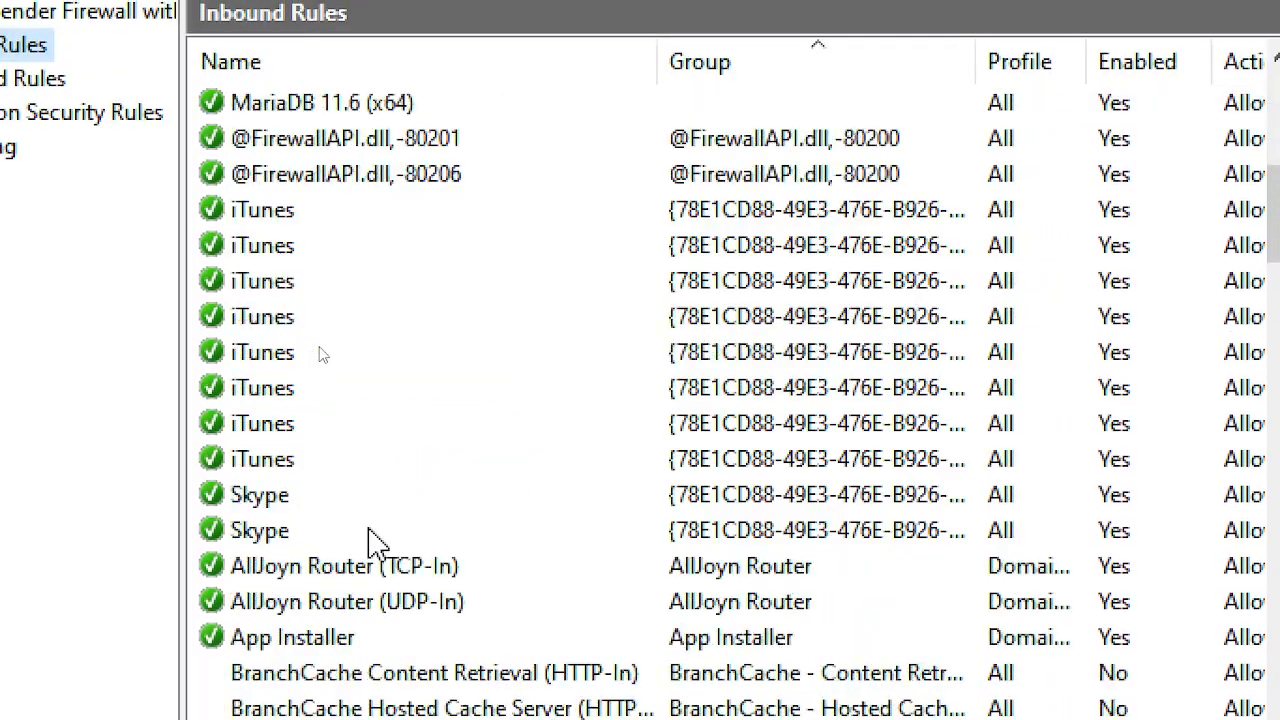
{"action": "scroll", "coordinate": [375, 540], "scroll_direction": "down", "scroll_amount": 12}
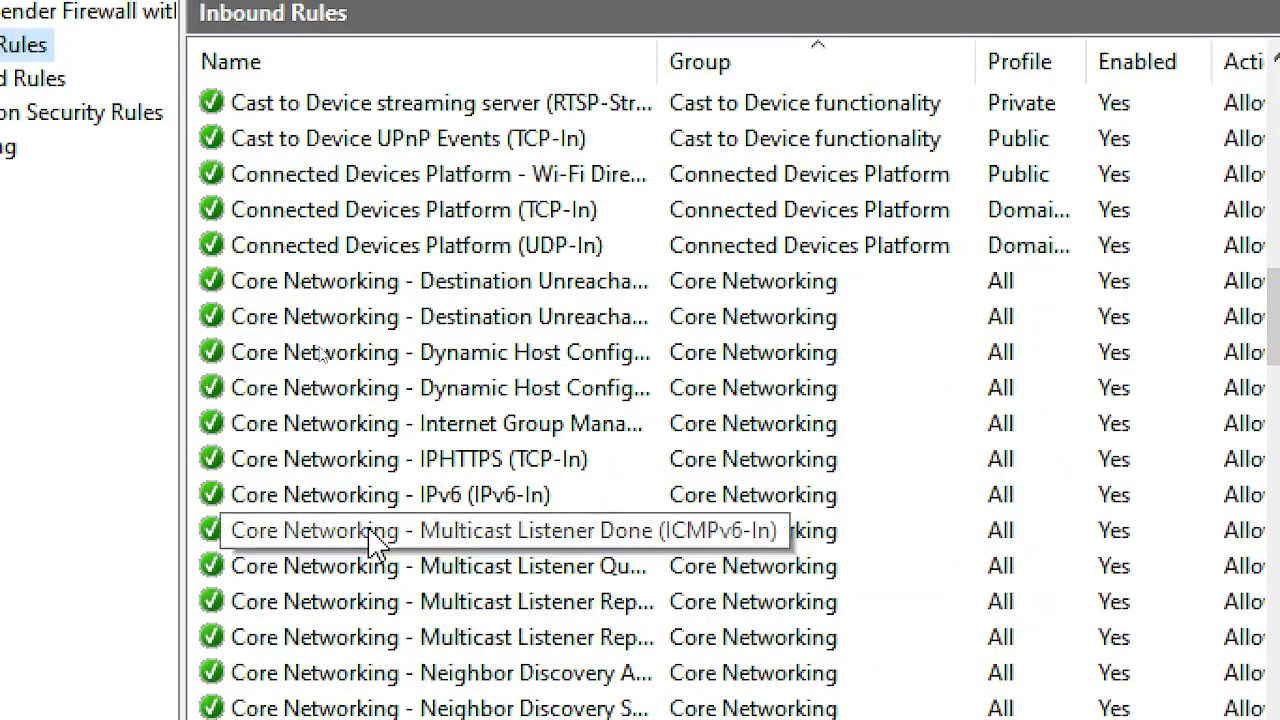
{"action": "scroll", "coordinate": [375, 540], "scroll_direction": "down", "scroll_amount": 4}
{"action": "scroll", "coordinate": [375, 540], "scroll_direction": "down", "scroll_amount": 9}
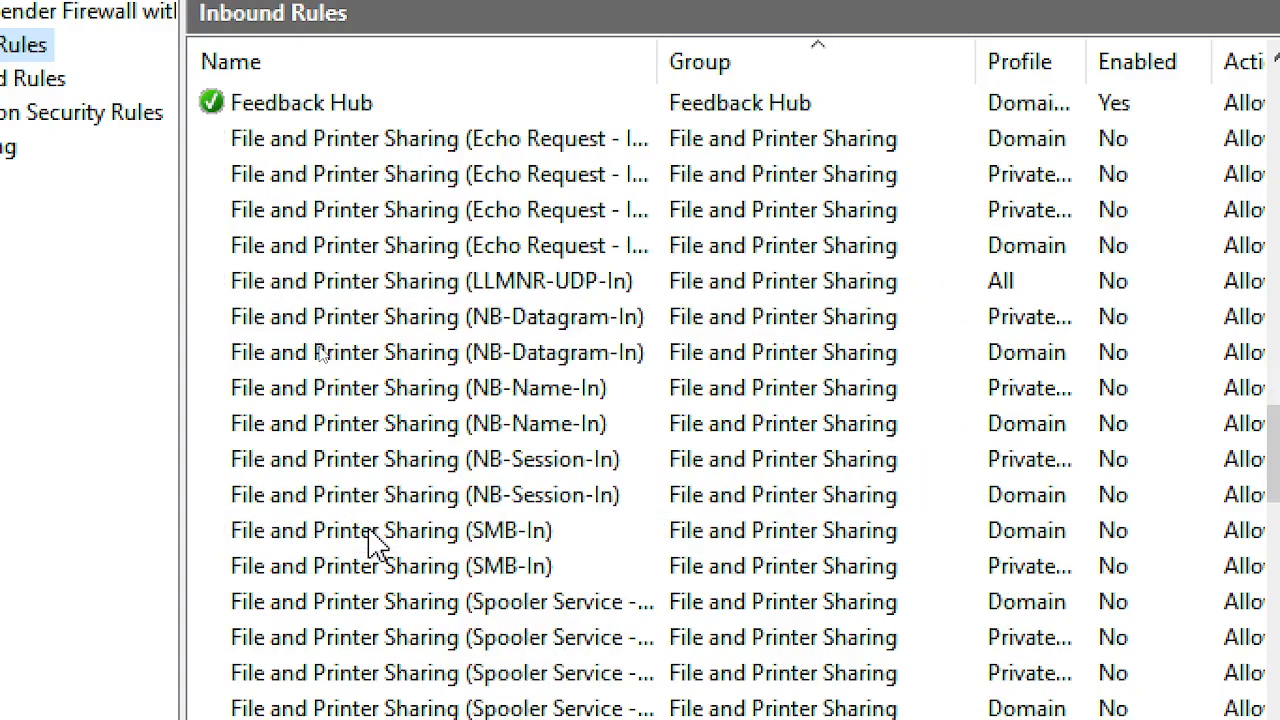
{"action": "scroll", "coordinate": [375, 540], "scroll_direction": "down", "scroll_amount": 8}
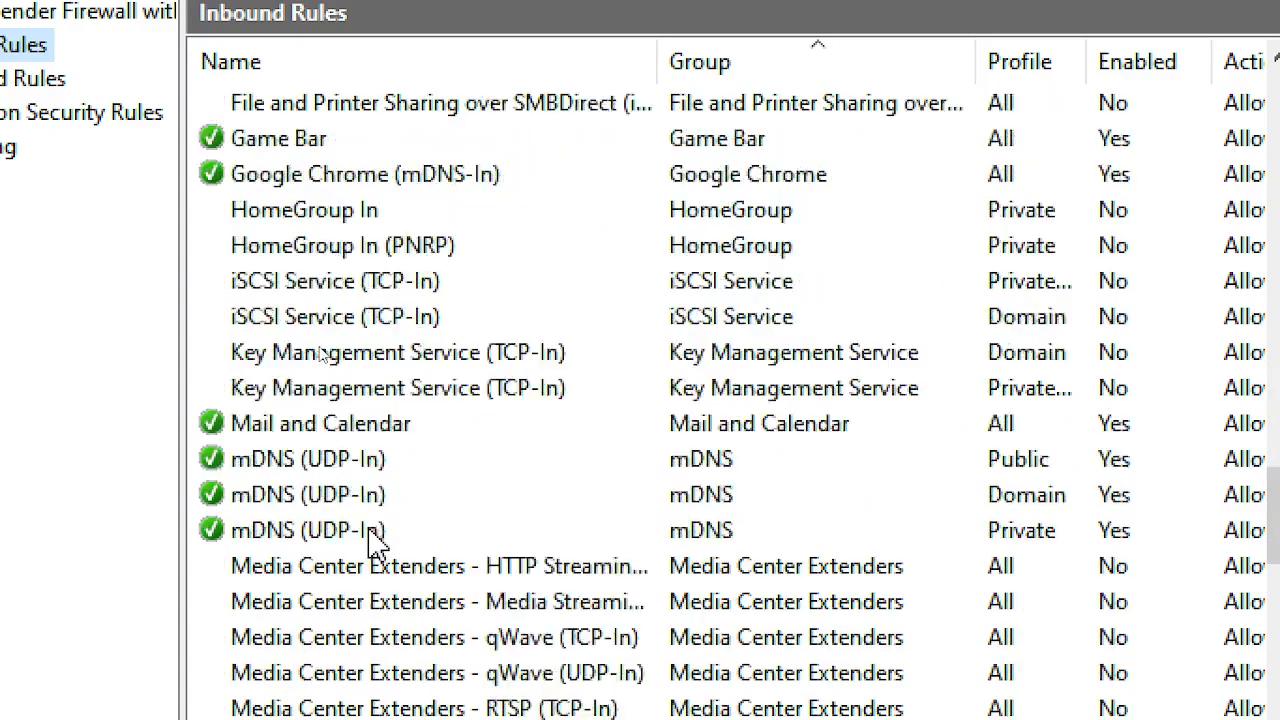
{"action": "scroll", "coordinate": [375, 540], "scroll_direction": "down", "scroll_amount": 10}
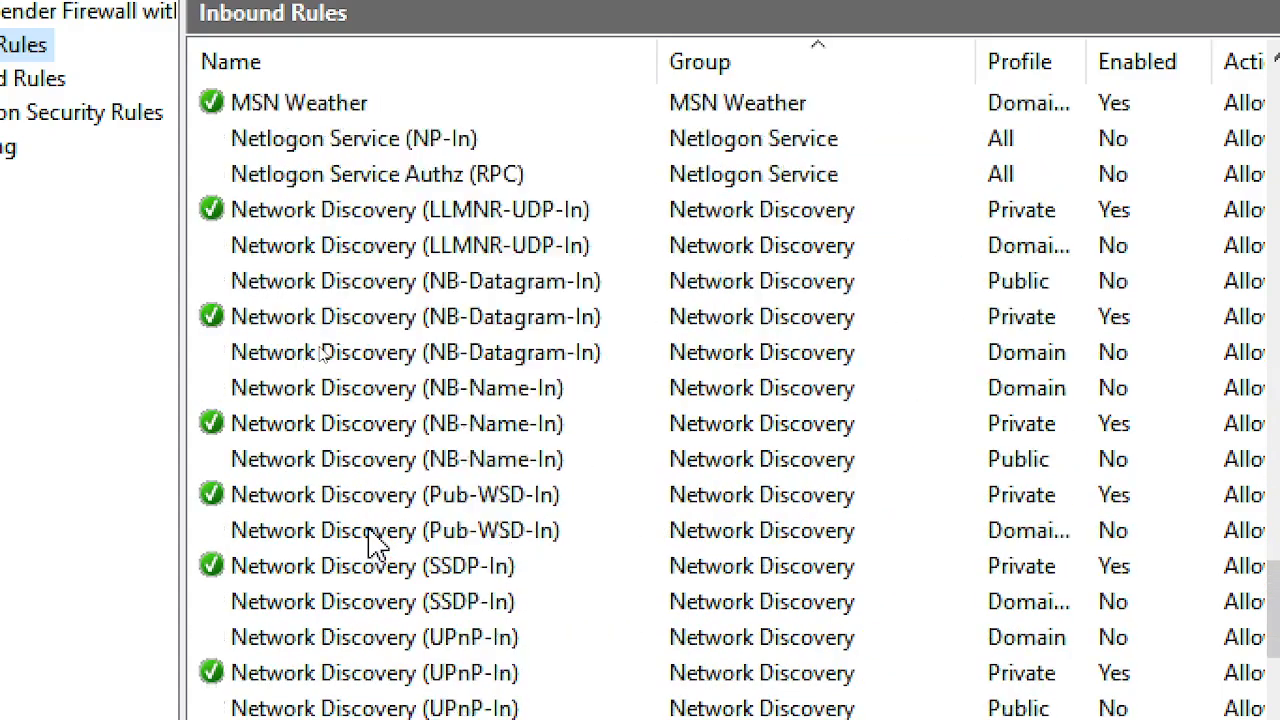
{"action": "scroll", "coordinate": [386, 545], "scroll_direction": "down", "scroll_amount": 2}
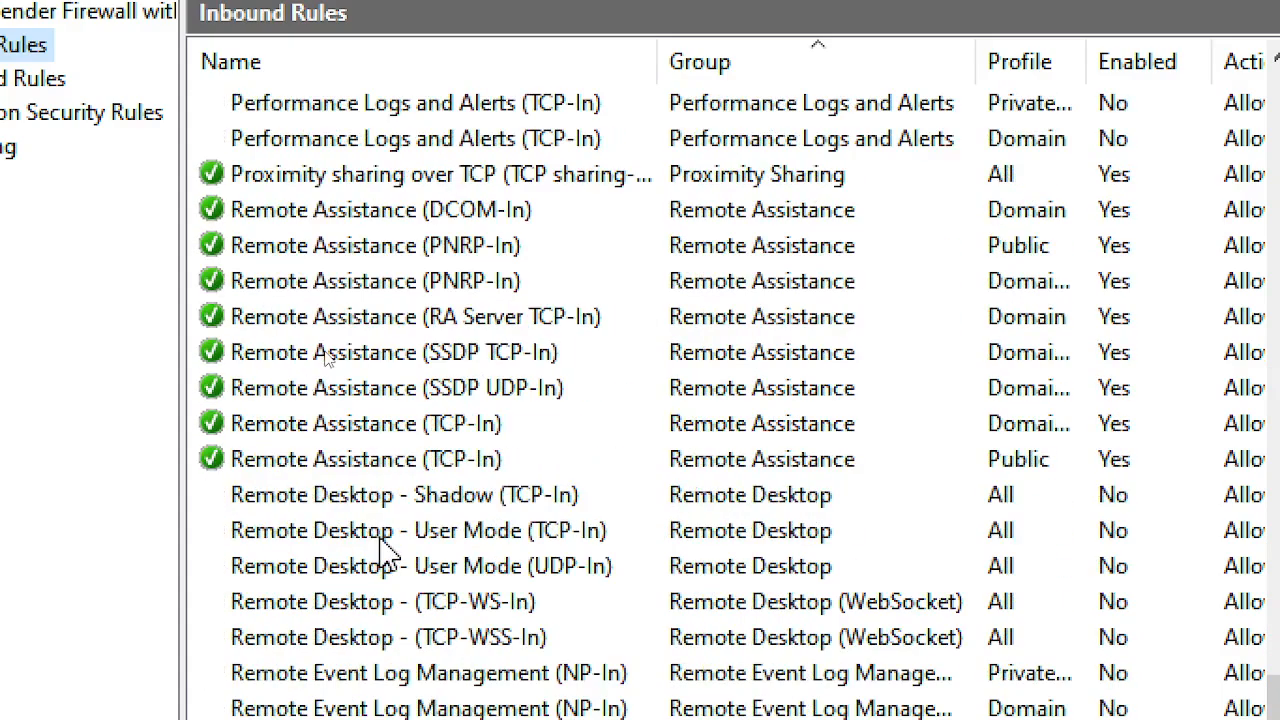
{"action": "scroll", "coordinate": [386, 545], "scroll_direction": "up", "scroll_amount": 15}
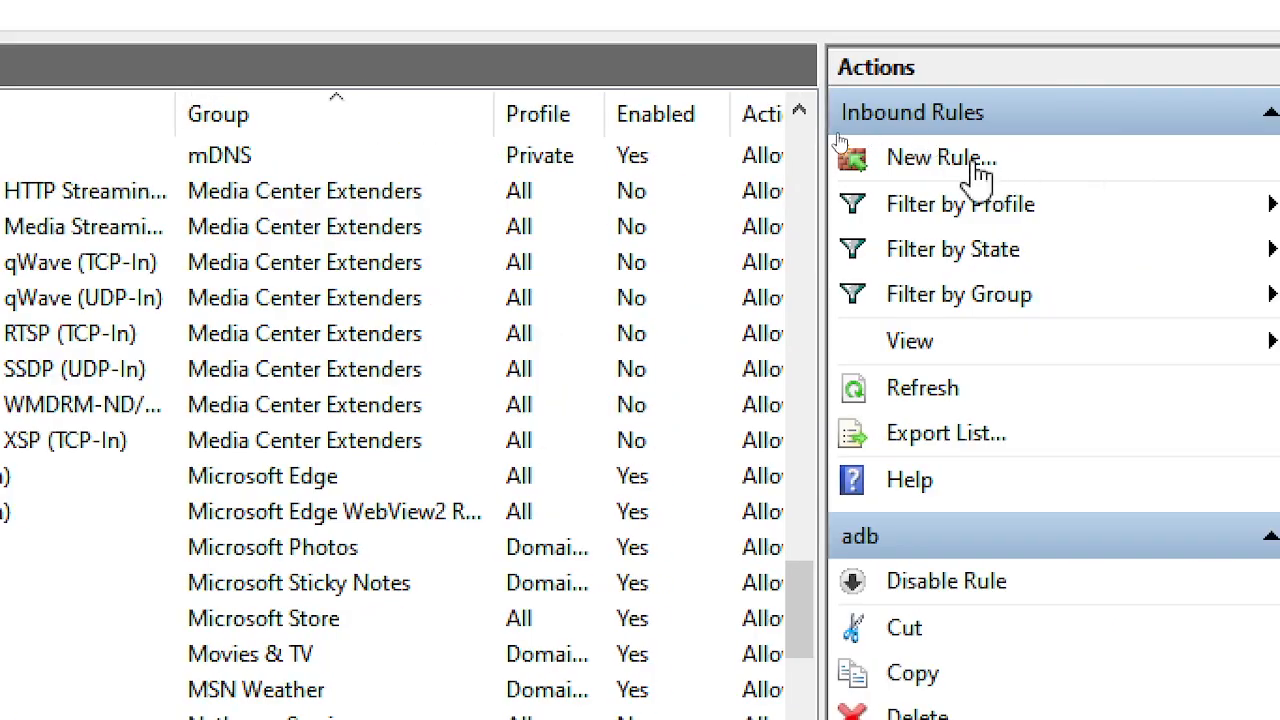
- Create an inbound port rule for 5555 on Domain, Private and Public profiles, named TeachYourself-5555
{"action": "left_click", "coordinate": [922, 152]}
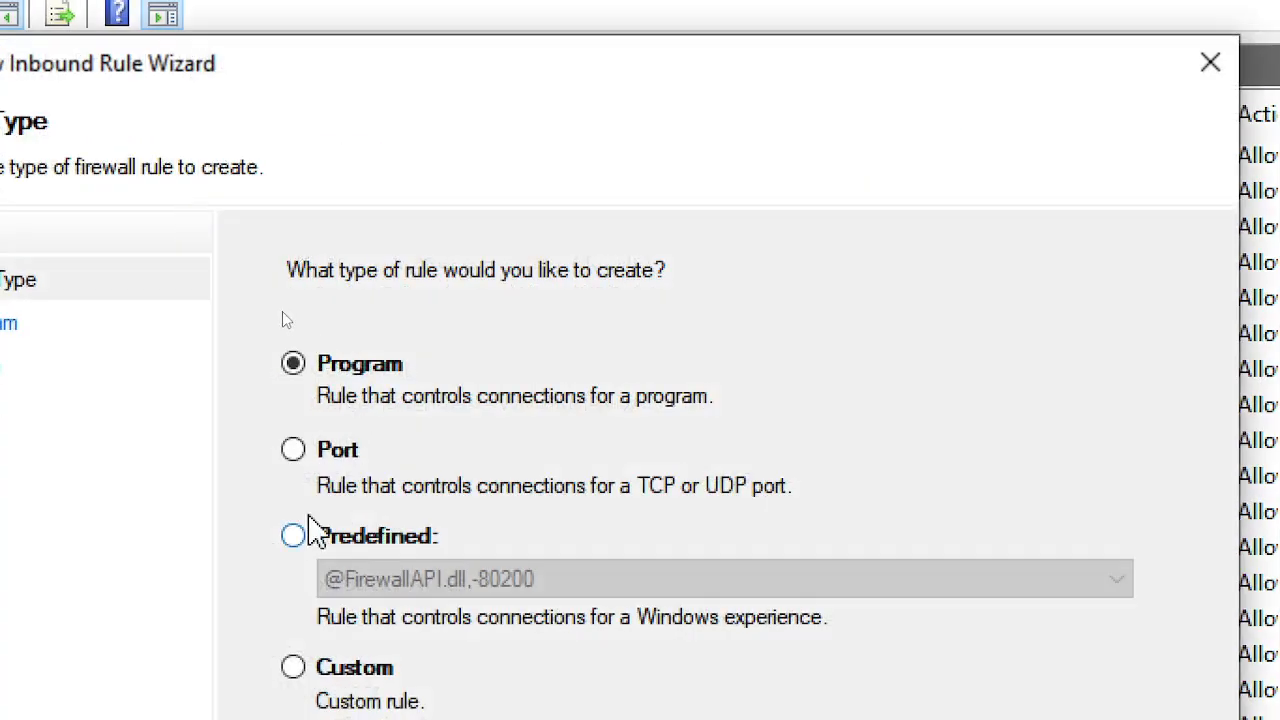
{"action": "left_click", "coordinate": [294, 449]}
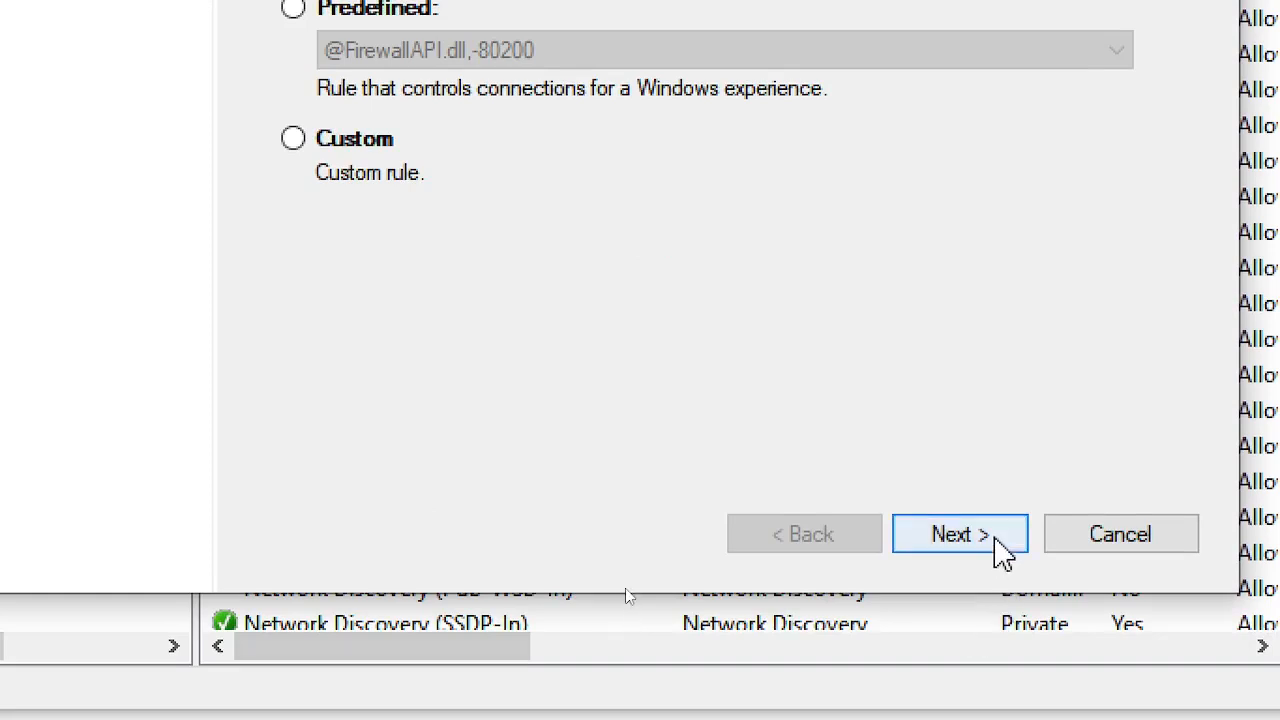
{"action": "left_click", "coordinate": [997, 547]}
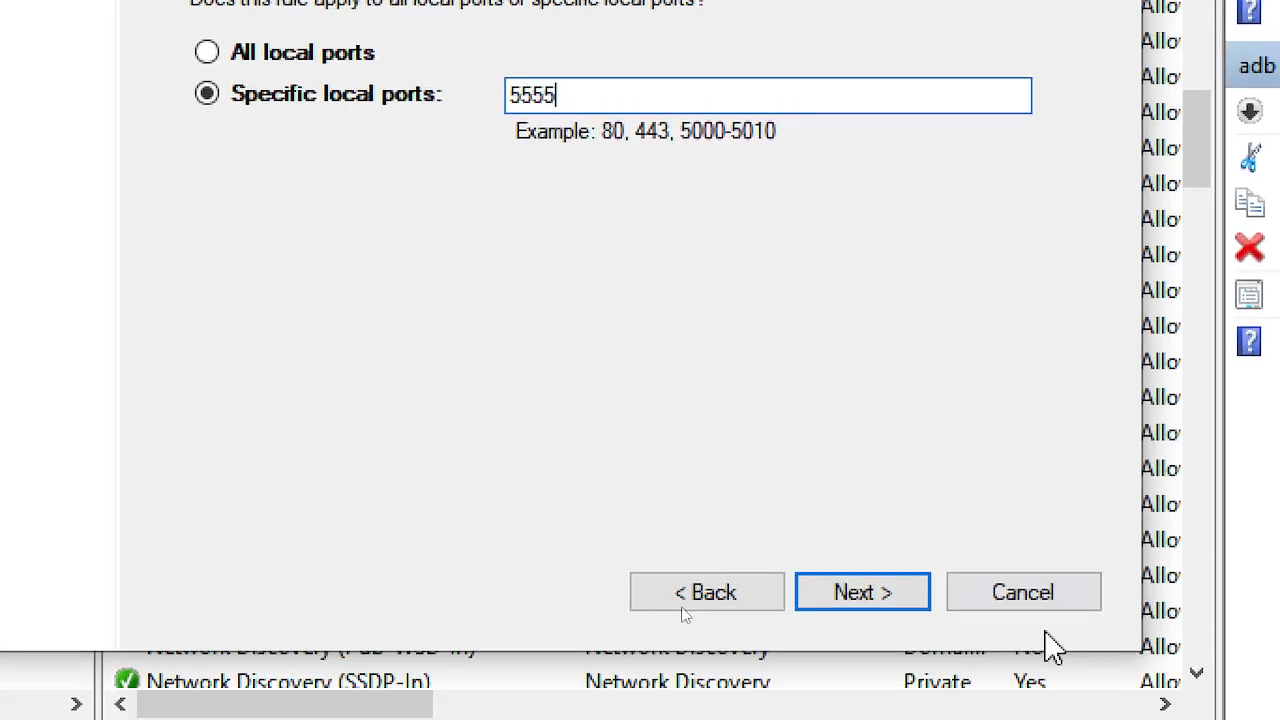
{"action": "left_click", "coordinate": [860, 597]}
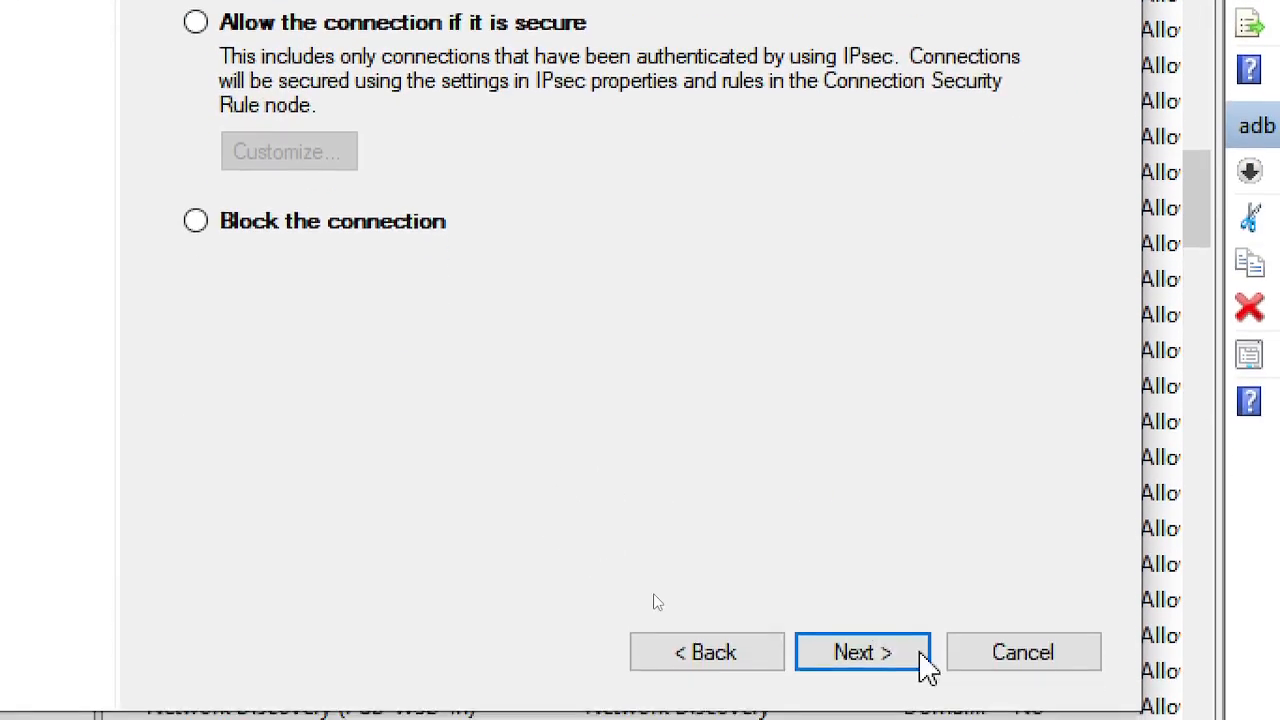
{"action": "left_click", "coordinate": [908, 626]}
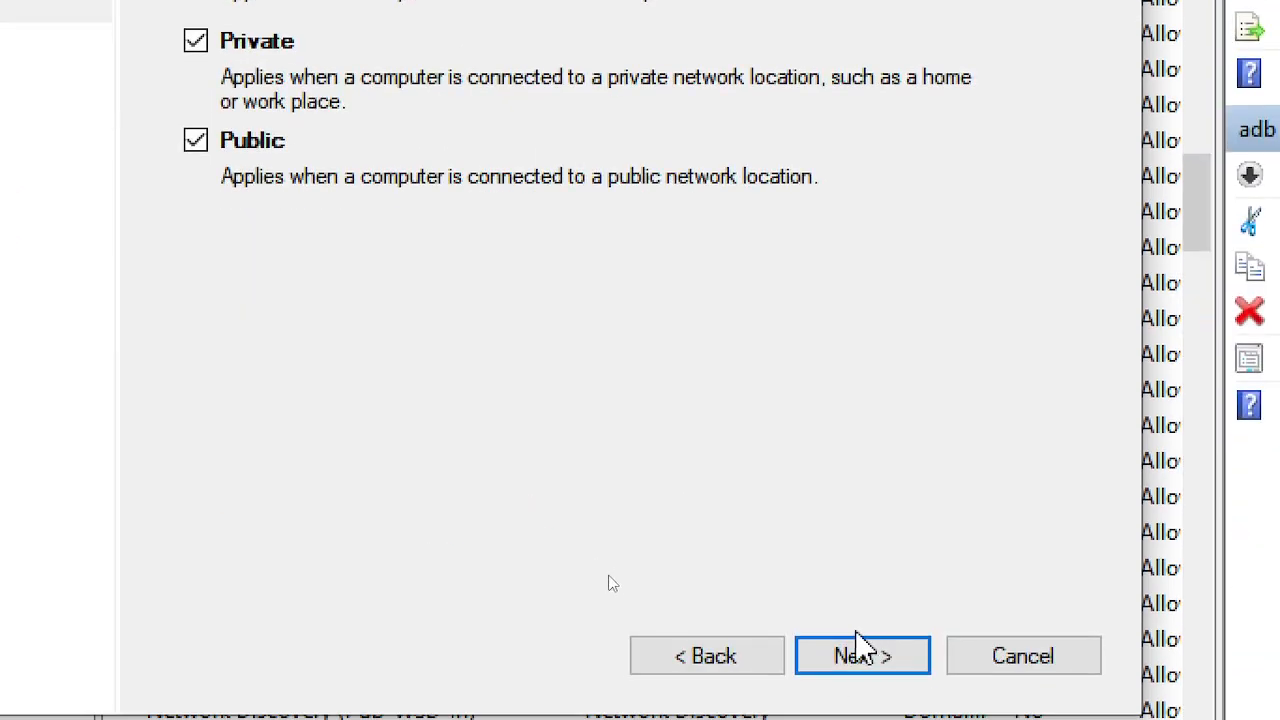
{"action": "left_click", "coordinate": [879, 661]}
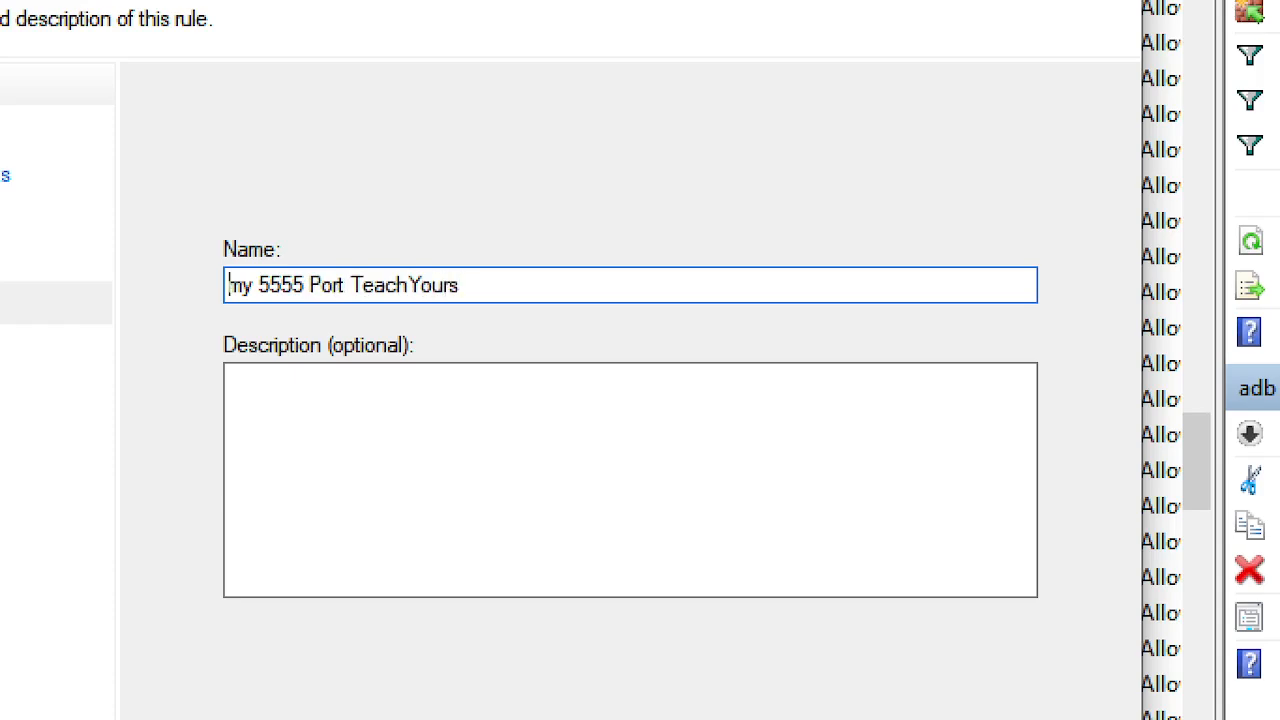
{"action": "key", "text": "Delete"}
{"action": "key", "text": "Delete"}
{"action": "key", "text": "Delete"}
{"action": "key", "text": "Delete"}
{"action": "key", "text": "Delete"}
{"action": "key", "text": "Delete"}
{"action": "key", "text": "Delete"}
{"action": "key", "text": "Delete"}
{"action": "key", "text": "Delete"}
{"action": "key", "text": "Delete"}
{"action": "key", "text": "Delete"}
{"action": "key", "text": "Delete"}
{"action": "key", "text": "Delete"}
{"action": "key", "text": "Delete"}
{"action": "key", "text": "Delete"}
{"action": "key", "text": "Delete"}
{"action": "key", "text": "Delete"}
{"action": "key", "text": "Delete"}
{"action": "key", "text": "Delete"}
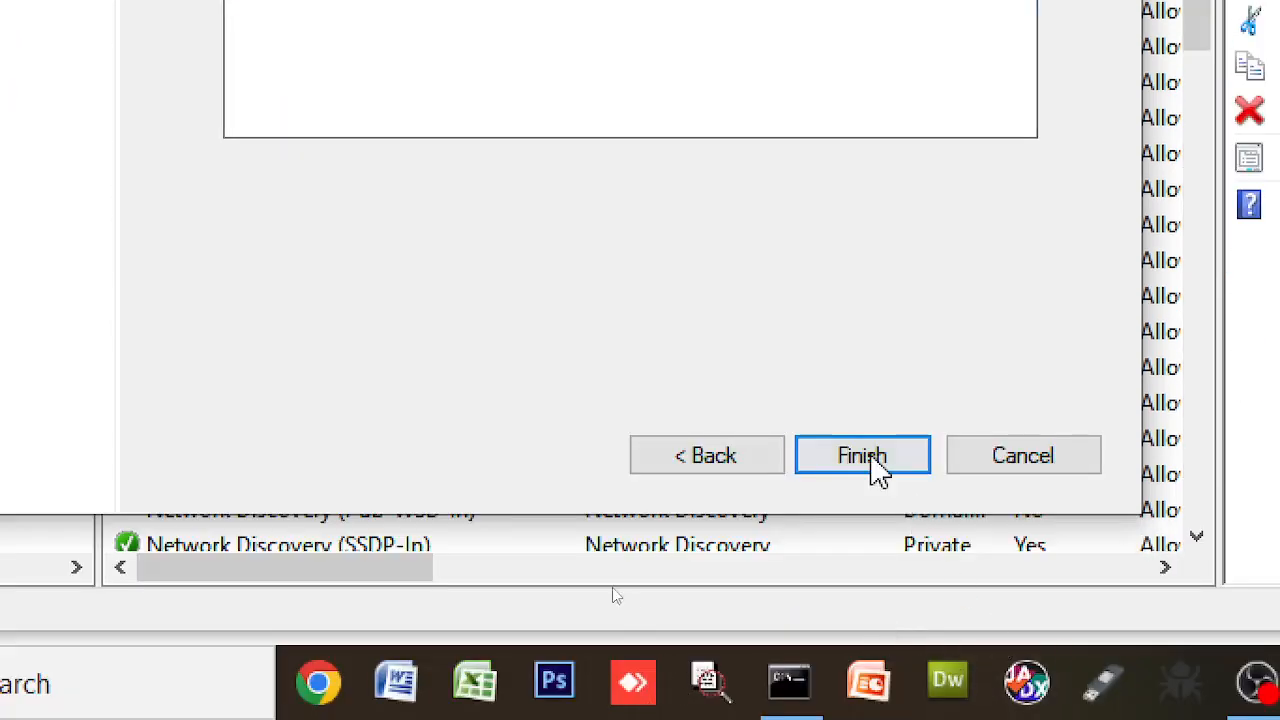
{"action": "left_click", "coordinate": [870, 460]}
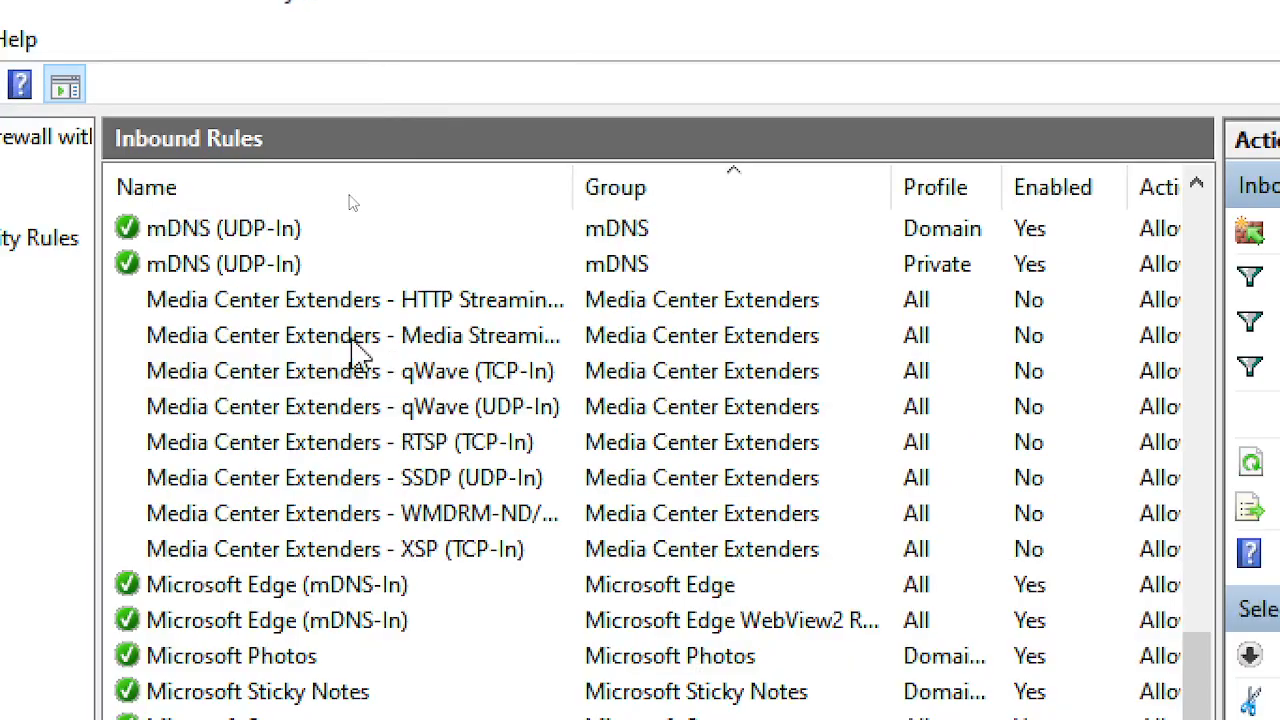
{"action": "scroll", "coordinate": [222, 512], "scroll_direction": "up", "scroll_amount": 12}
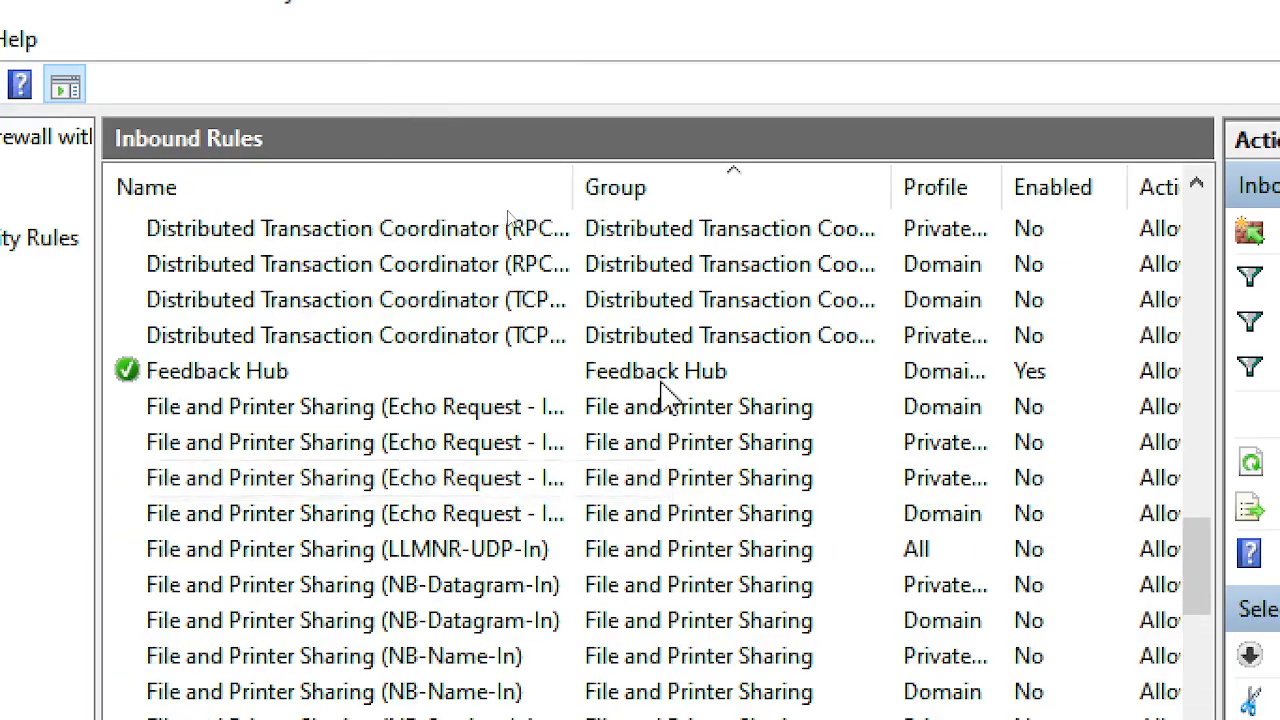
{"action": "left_click_drag", "start_coordinate": [1147, 566], "coordinate": [1165, 194]}
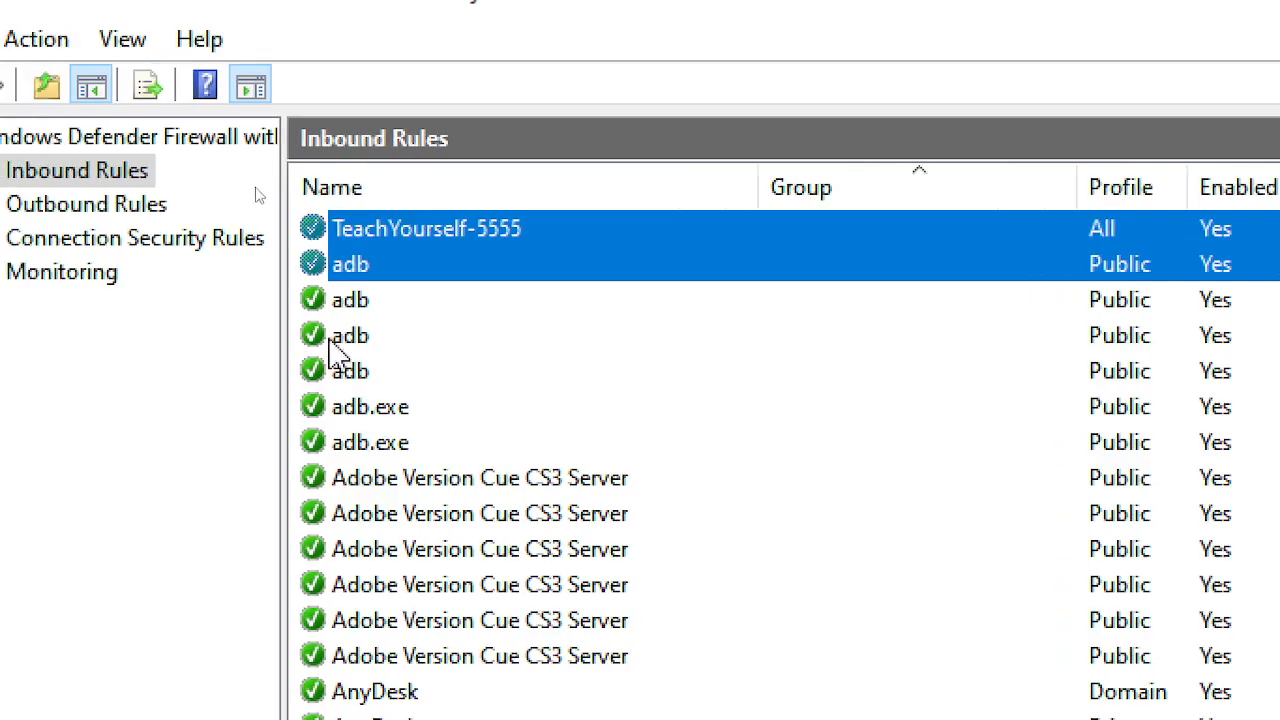
{"action": "left_click", "coordinate": [440, 276]}
{"action": "left_click", "coordinate": [480, 236]}
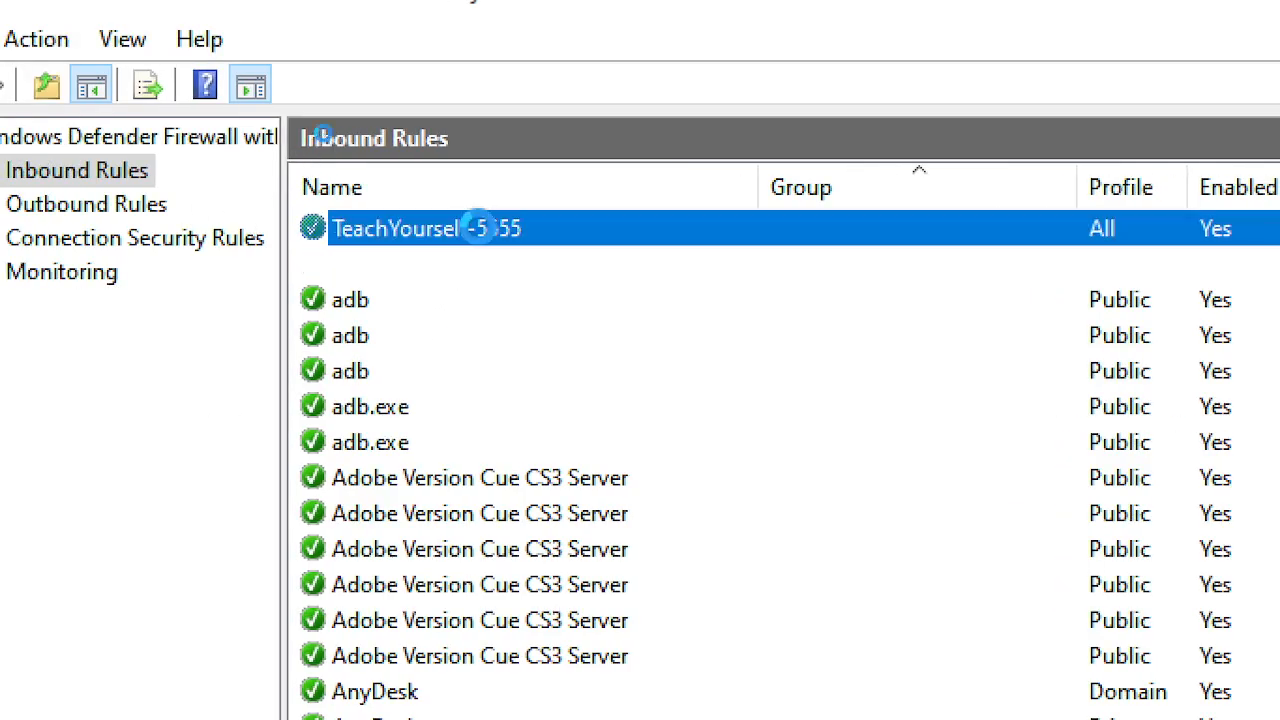
{"action": "scroll", "coordinate": [663, 543], "scroll_direction": "down", "scroll_amount": 8}
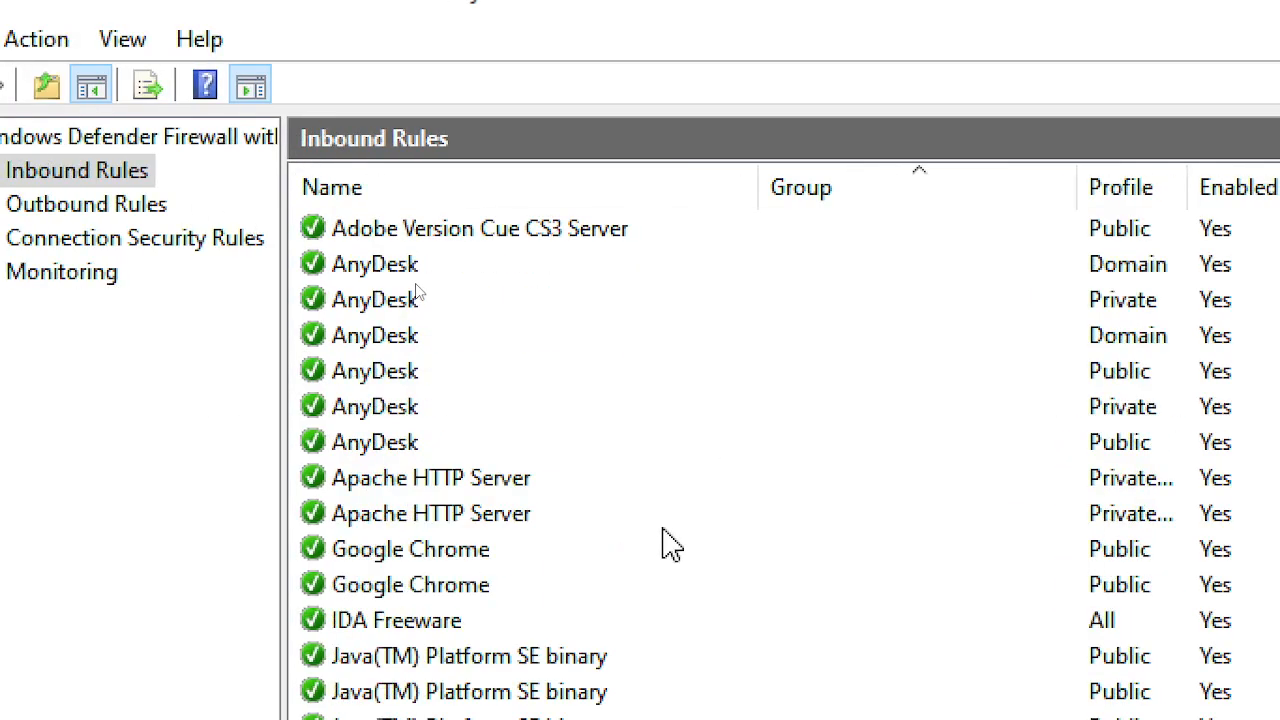
{"action": "scroll", "coordinate": [514, 560], "scroll_direction": "down", "scroll_amount": 3}
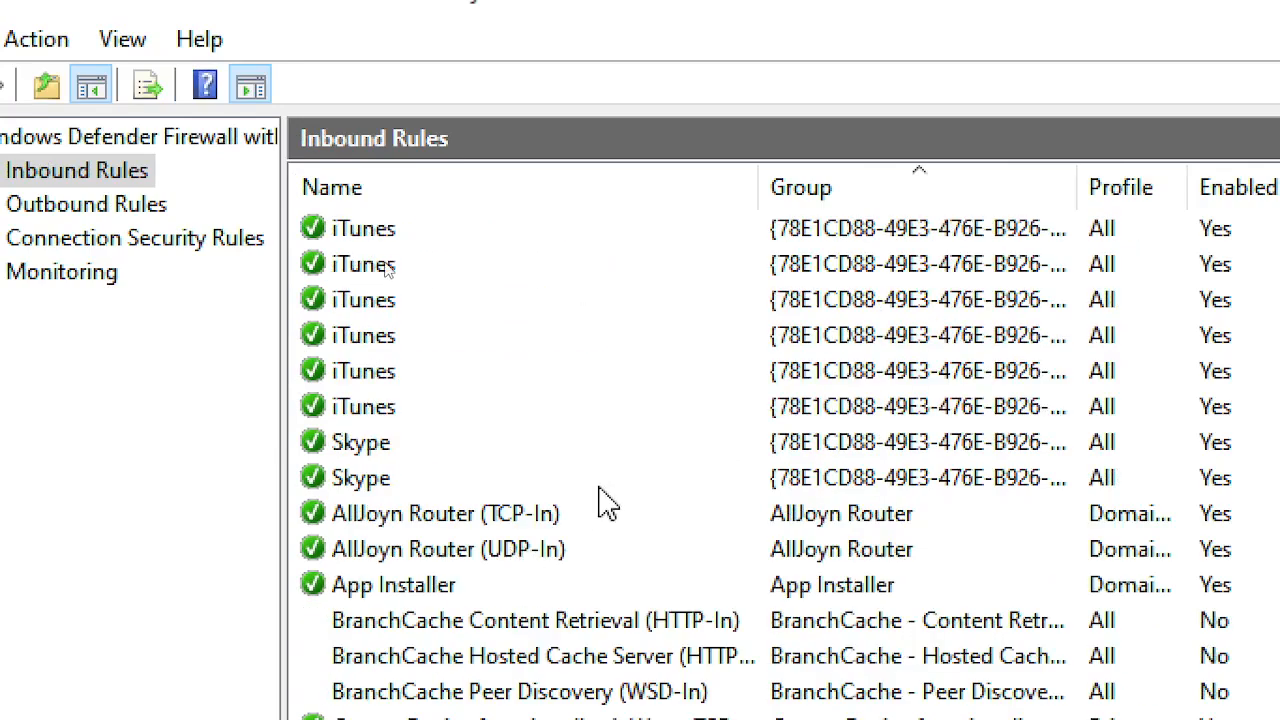
{"action": "scroll", "coordinate": [605, 500], "scroll_direction": "down", "scroll_amount": 3}
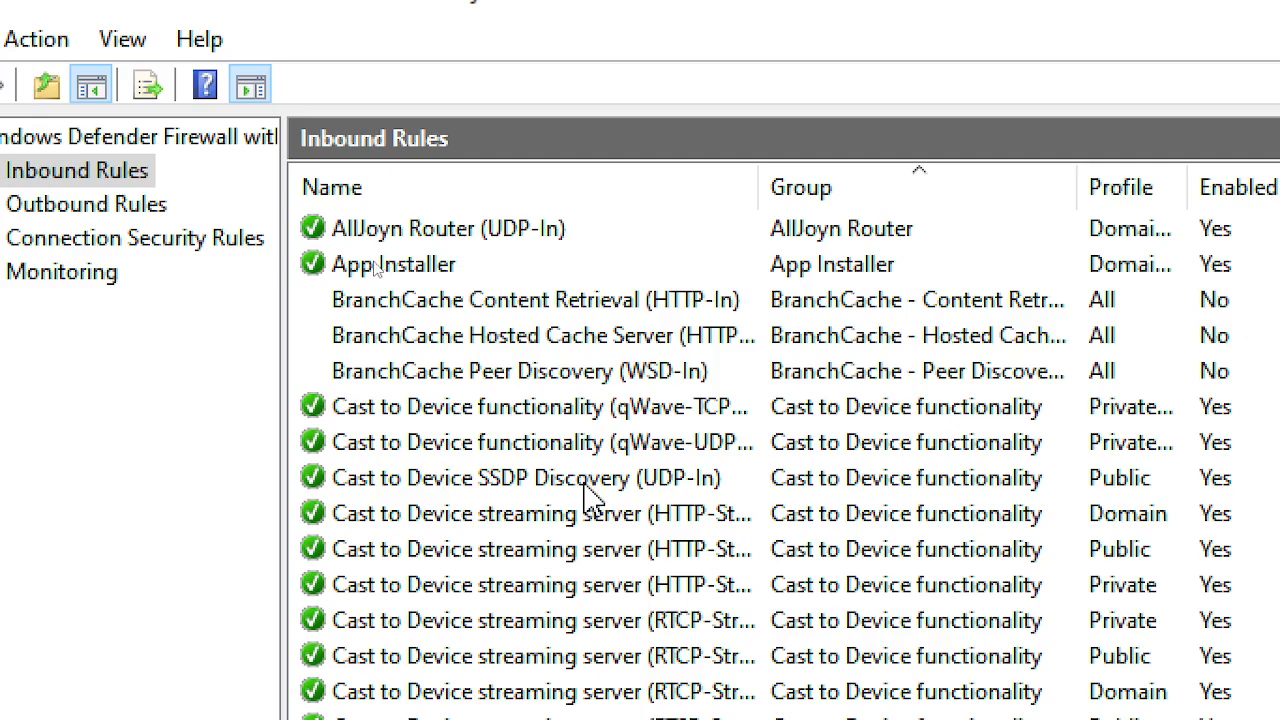
{"action": "scroll", "coordinate": [590, 495], "scroll_direction": "down", "scroll_amount": 16}
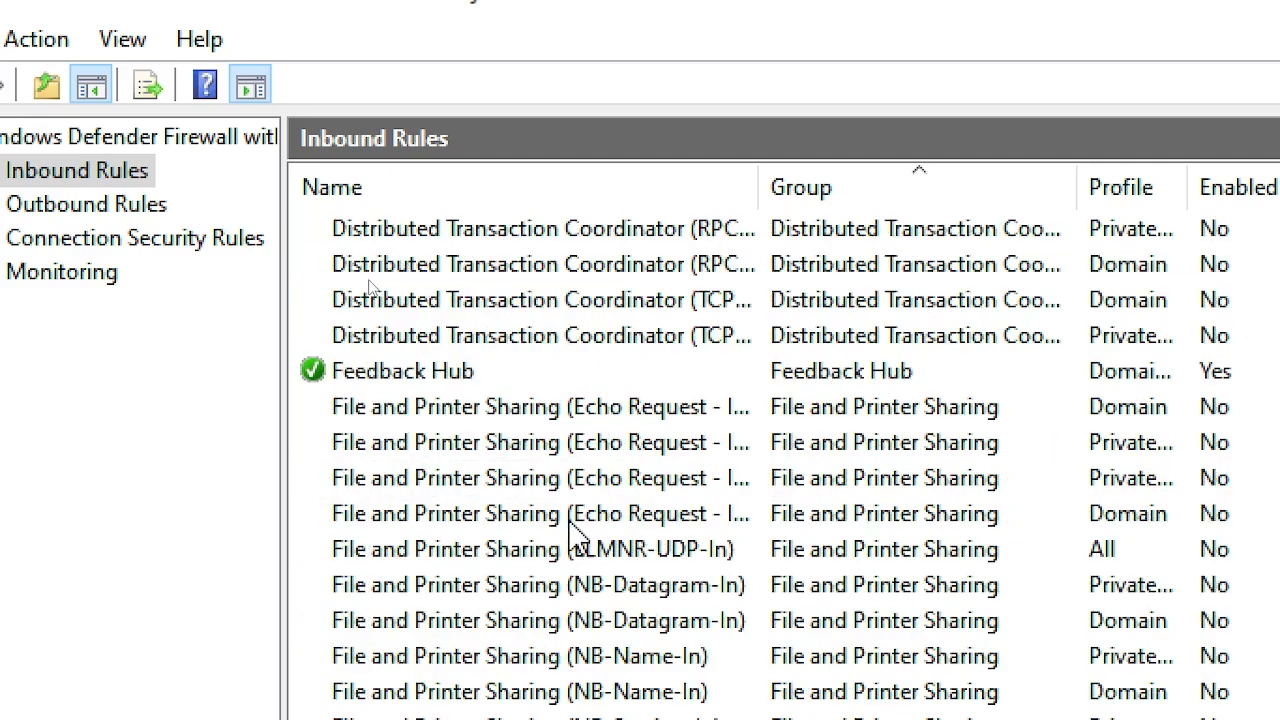
{"action": "scroll", "coordinate": [551, 575], "scroll_direction": "down", "scroll_amount": 8}
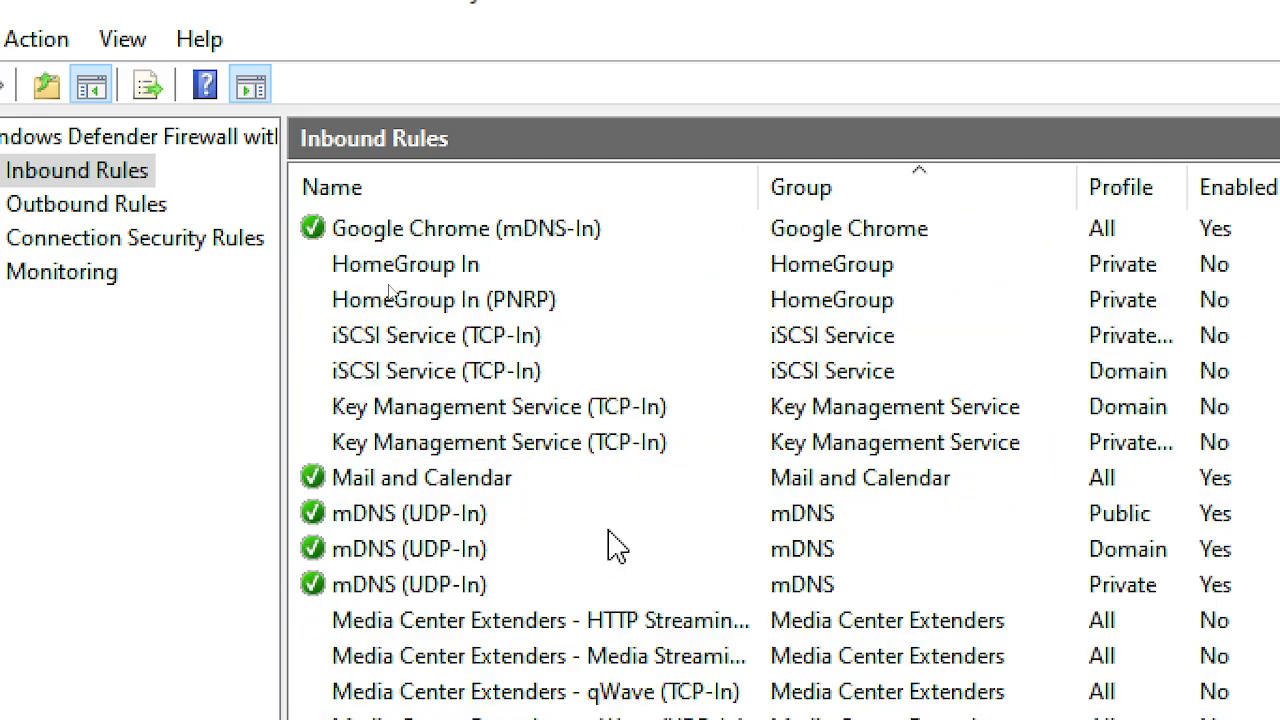
{"action": "scroll", "coordinate": [612, 545], "scroll_direction": "down", "scroll_amount": 3}
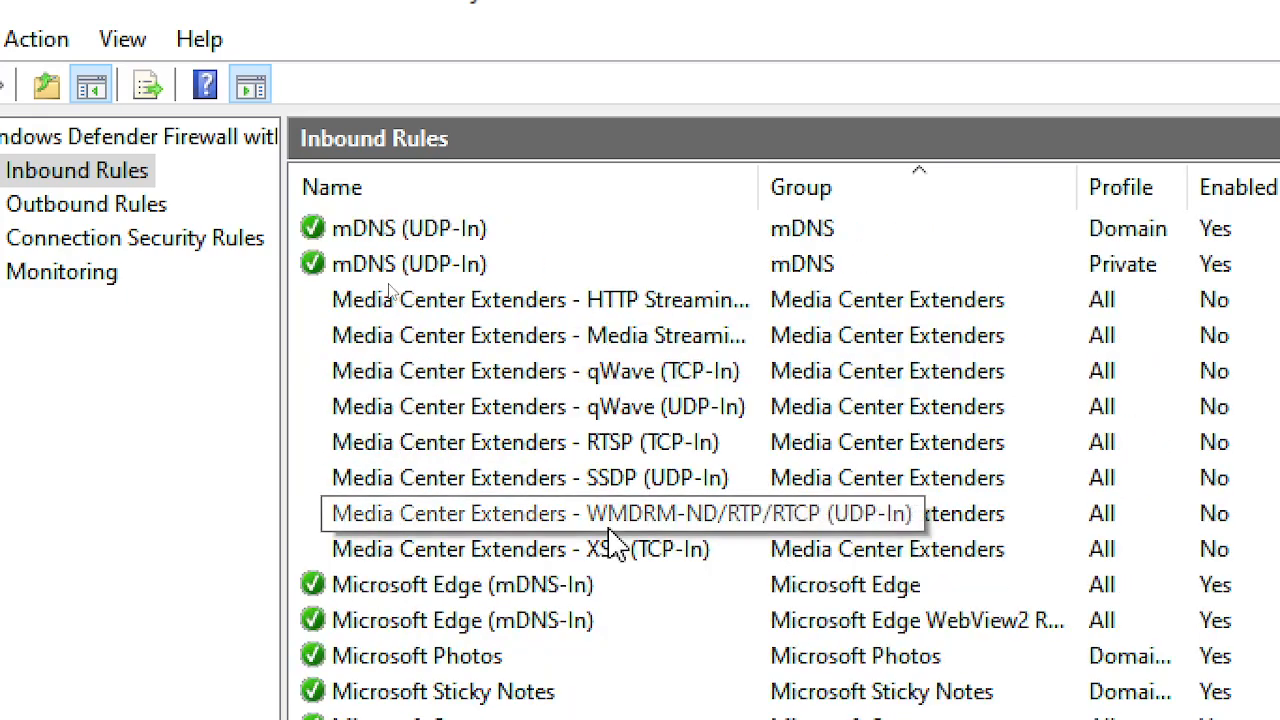
{"action": "scroll", "coordinate": [615, 547], "scroll_direction": "down", "scroll_amount": 3}
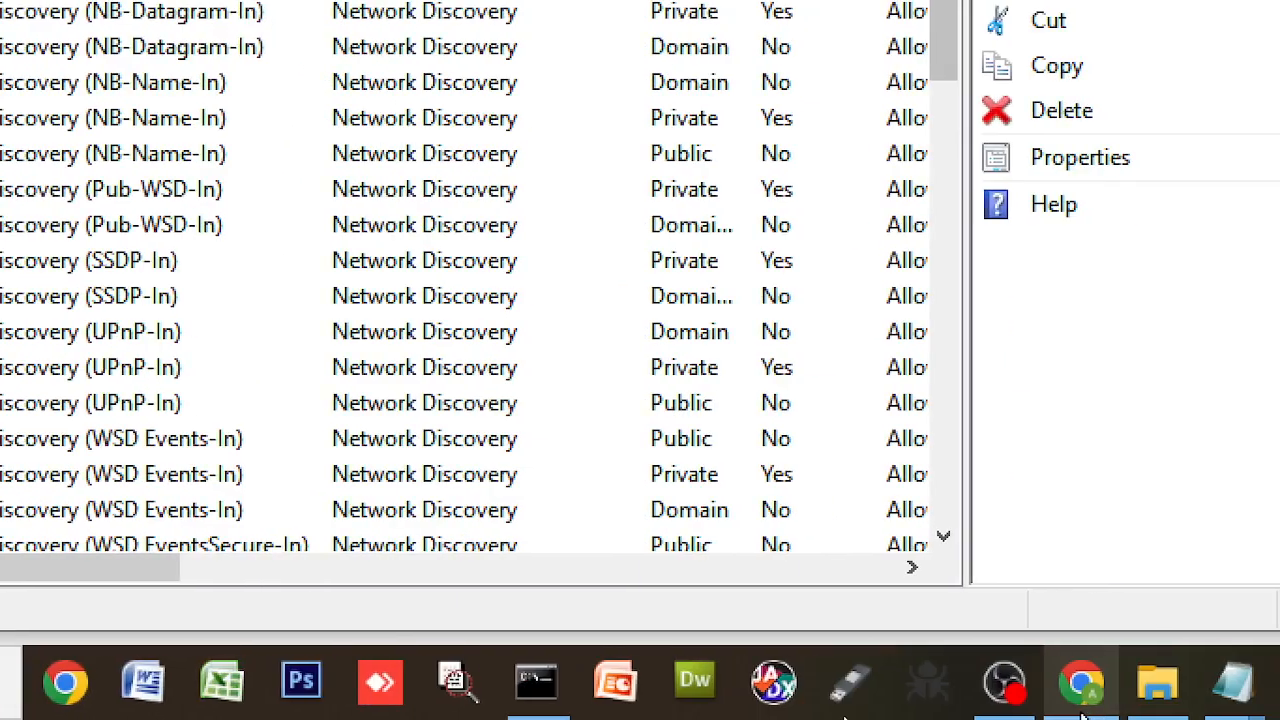
- Reload localhost:5555 in Chrome, still refused, then return to the administrator Command Prompt
{"action": "left_click", "coordinate": [1081, 700]}
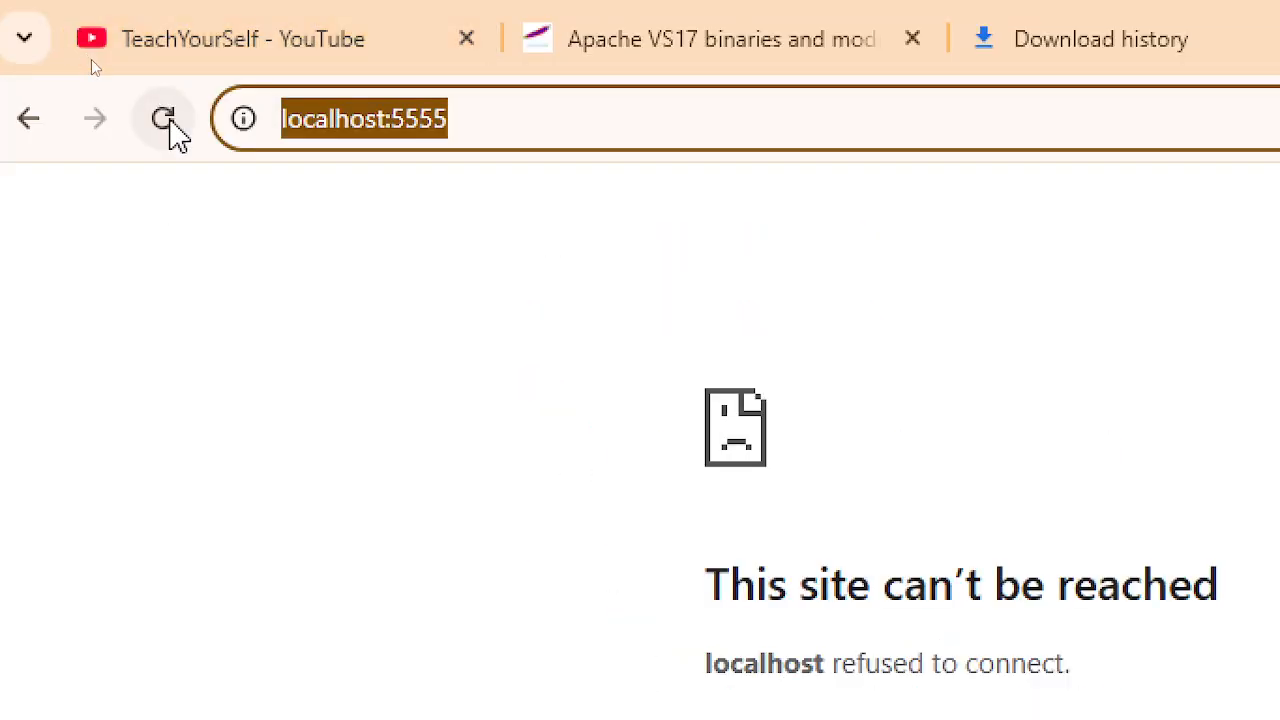
{"action": "left_click", "coordinate": [167, 117]}
{"action": "left_click", "coordinate": [172, 116]}
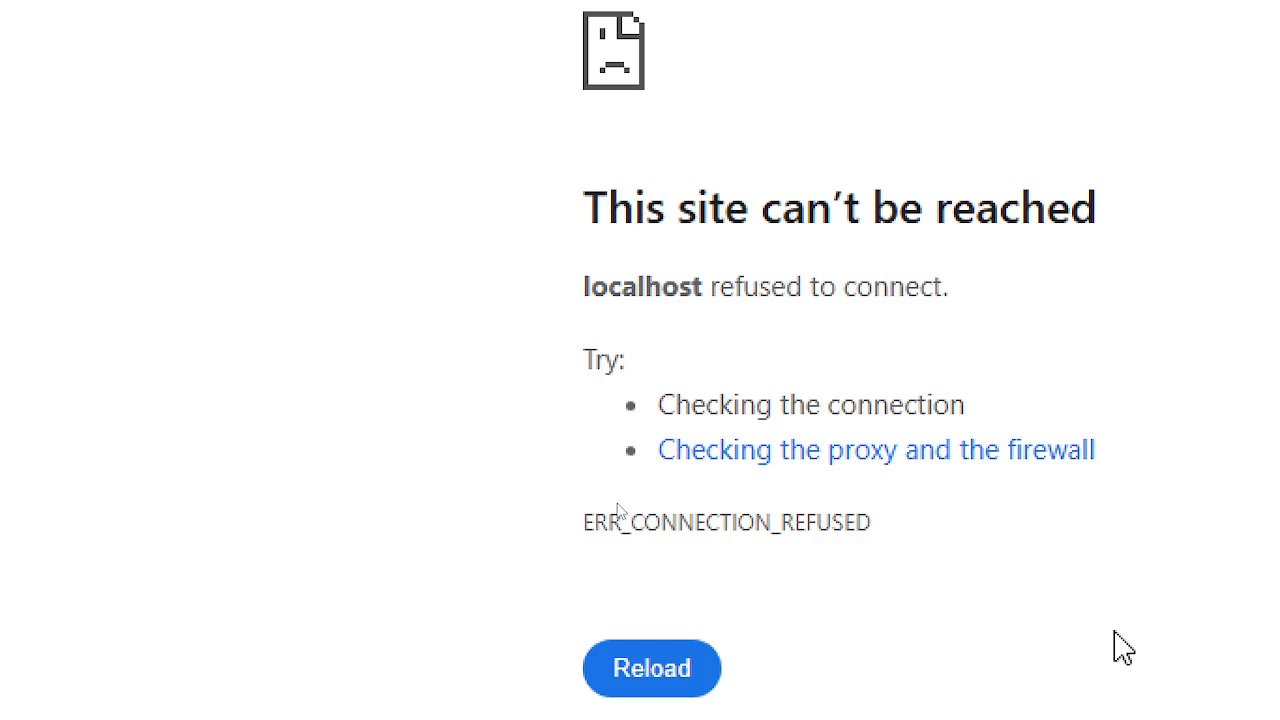
{"action": "mouse_move", "coordinate": [1115, 700]}
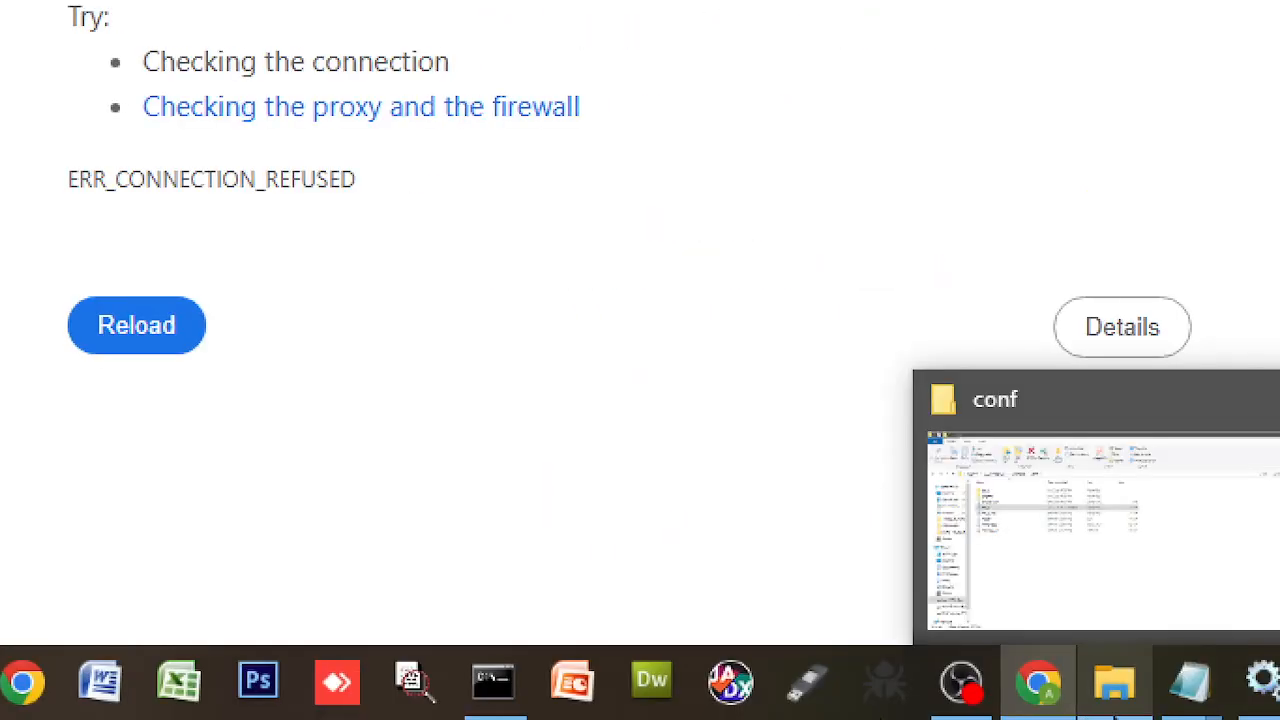
{"action": "mouse_move", "coordinate": [496, 700]}
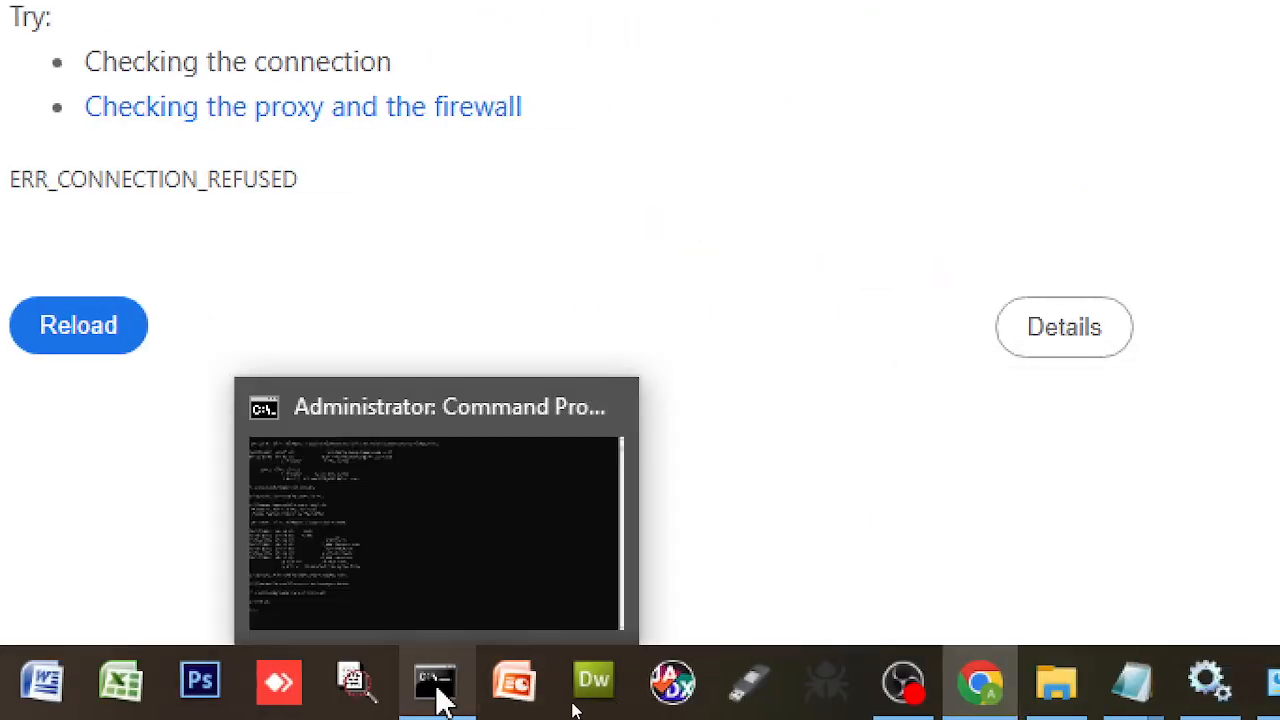
{"action": "left_click", "coordinate": [437, 688]}
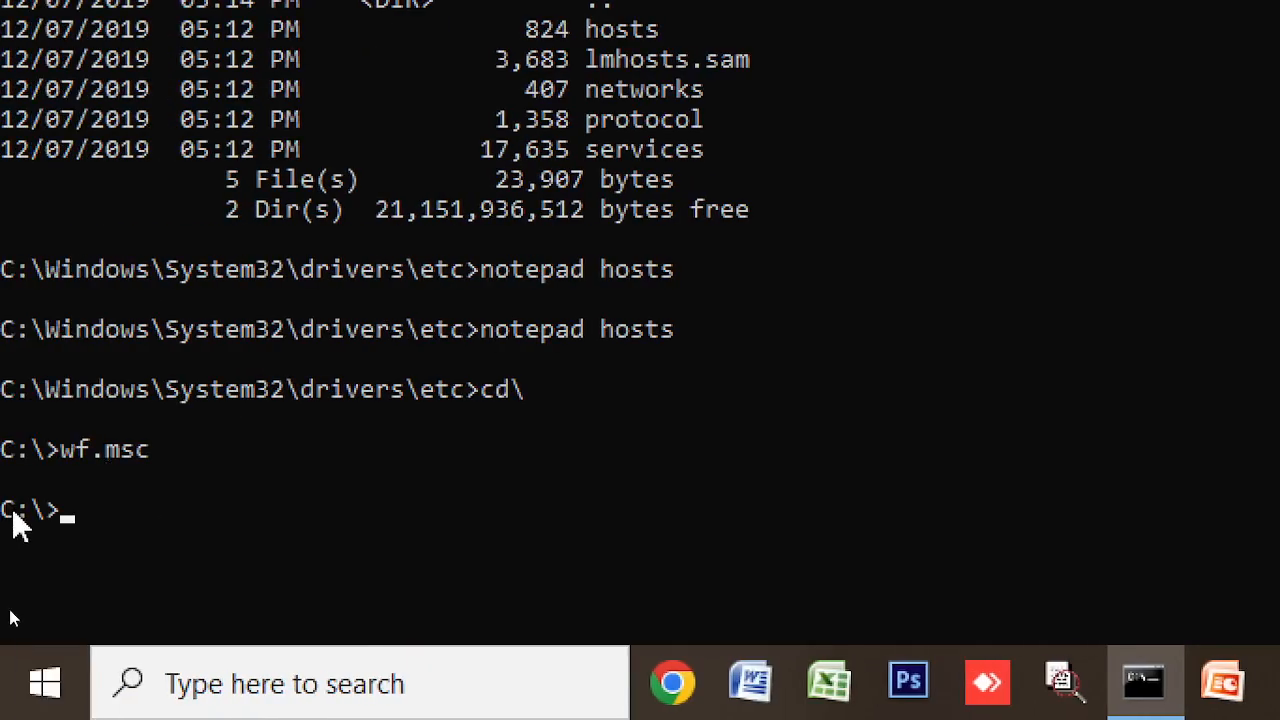
- Change the Command Prompt directory to C:\Apache24, then into its bin folder
{"action": "type", "text": "cd pa"}
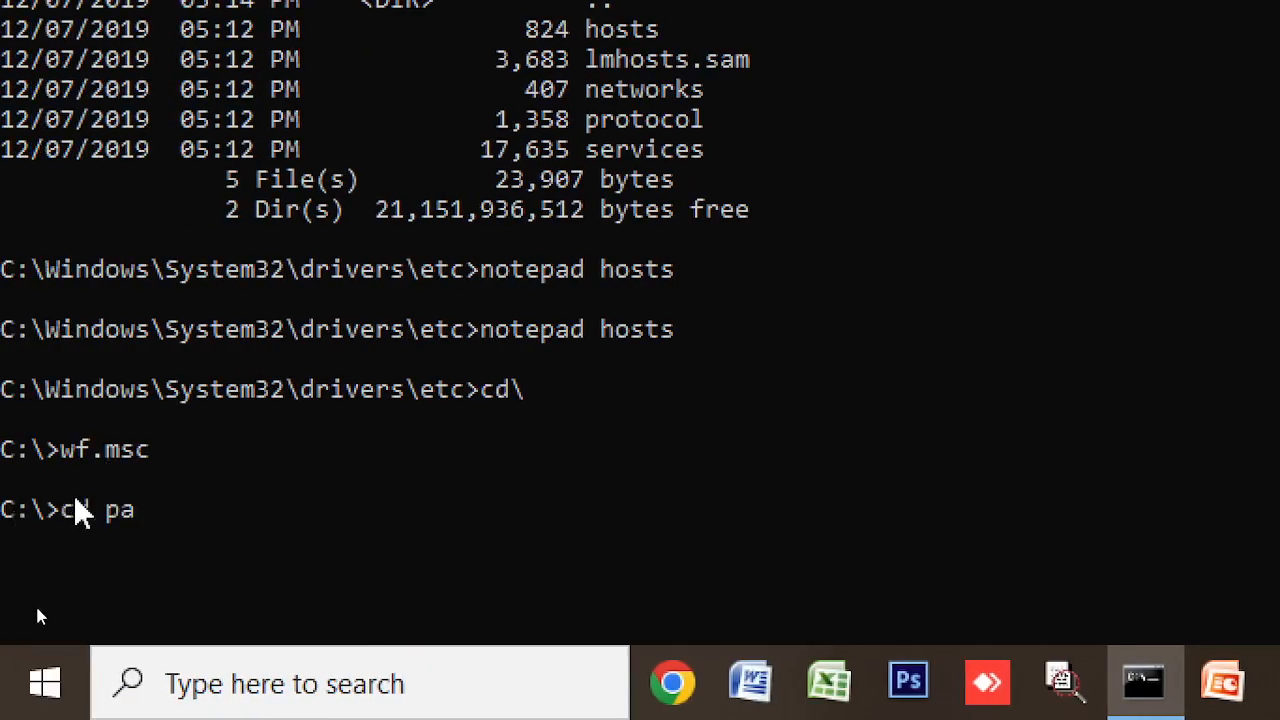
{"action": "key", "text": "BackSpace"}
{"action": "key", "text": "BackSpace"}
{"action": "type", "text": "ap"}
{"action": "key", "text": "Tab"}
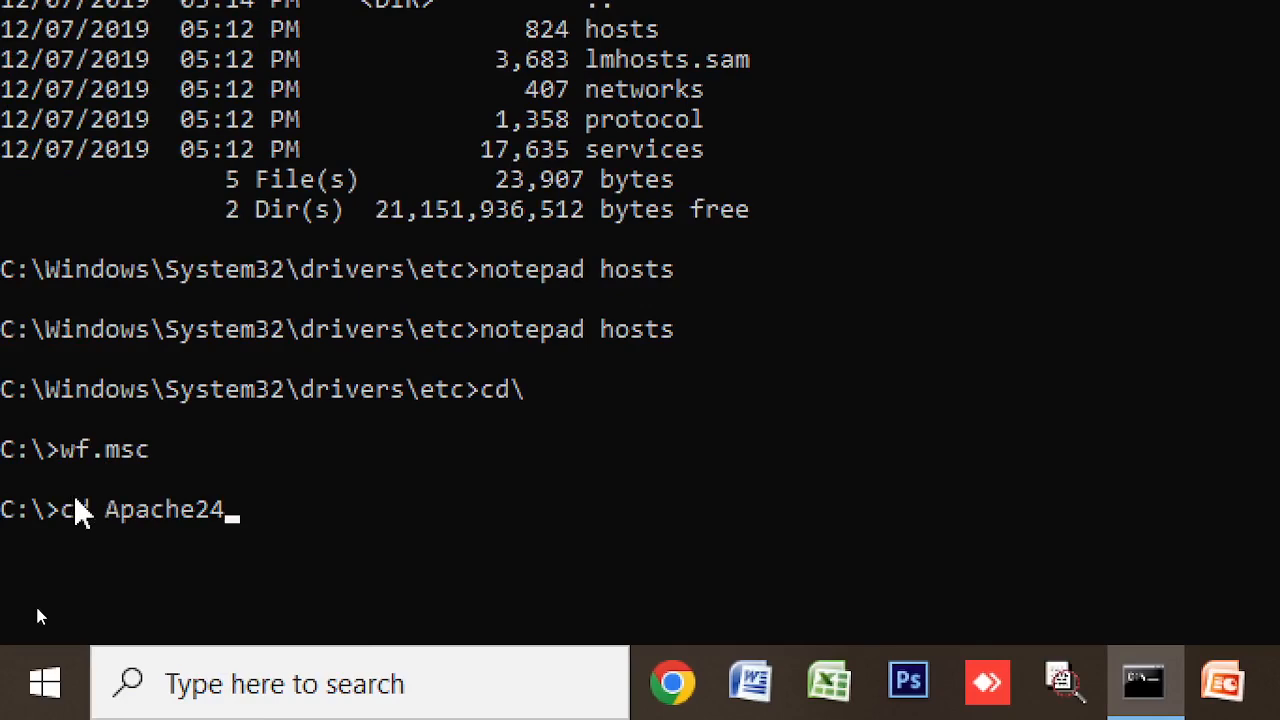
{"action": "key", "text": "Return"}
{"action": "type", "text": "cd bin"}
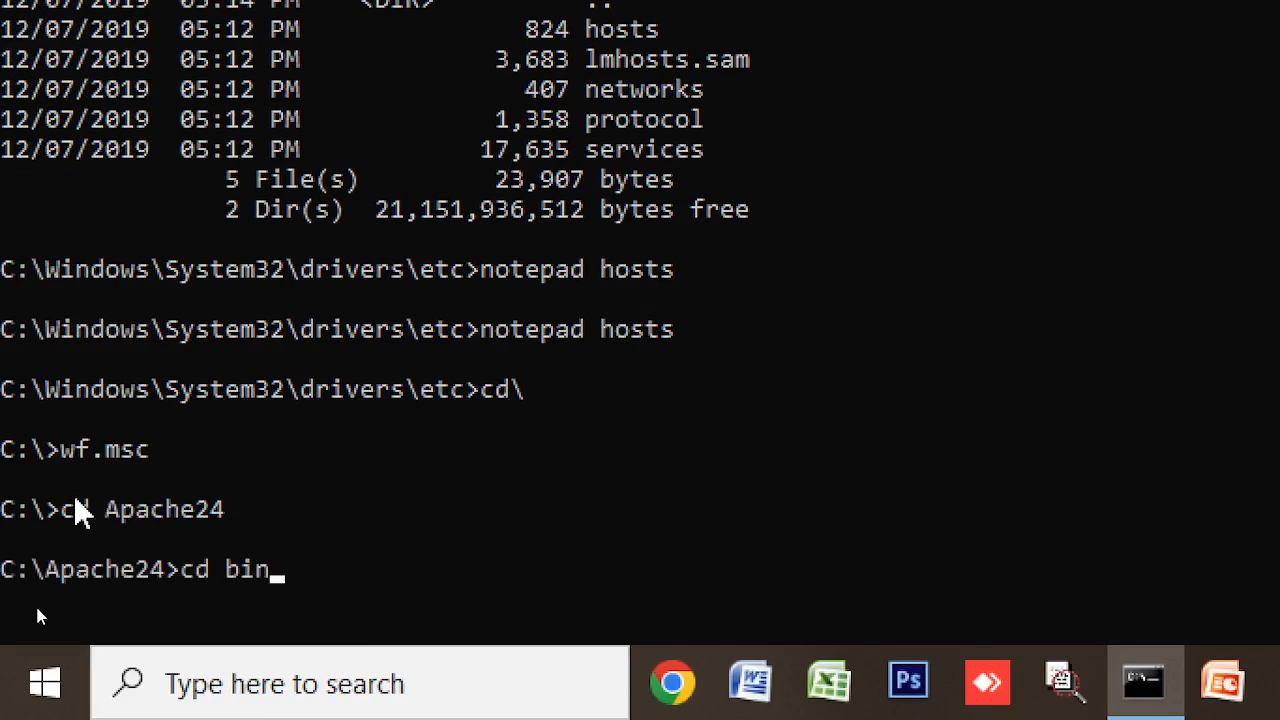
{"action": "key", "text": "Return"}
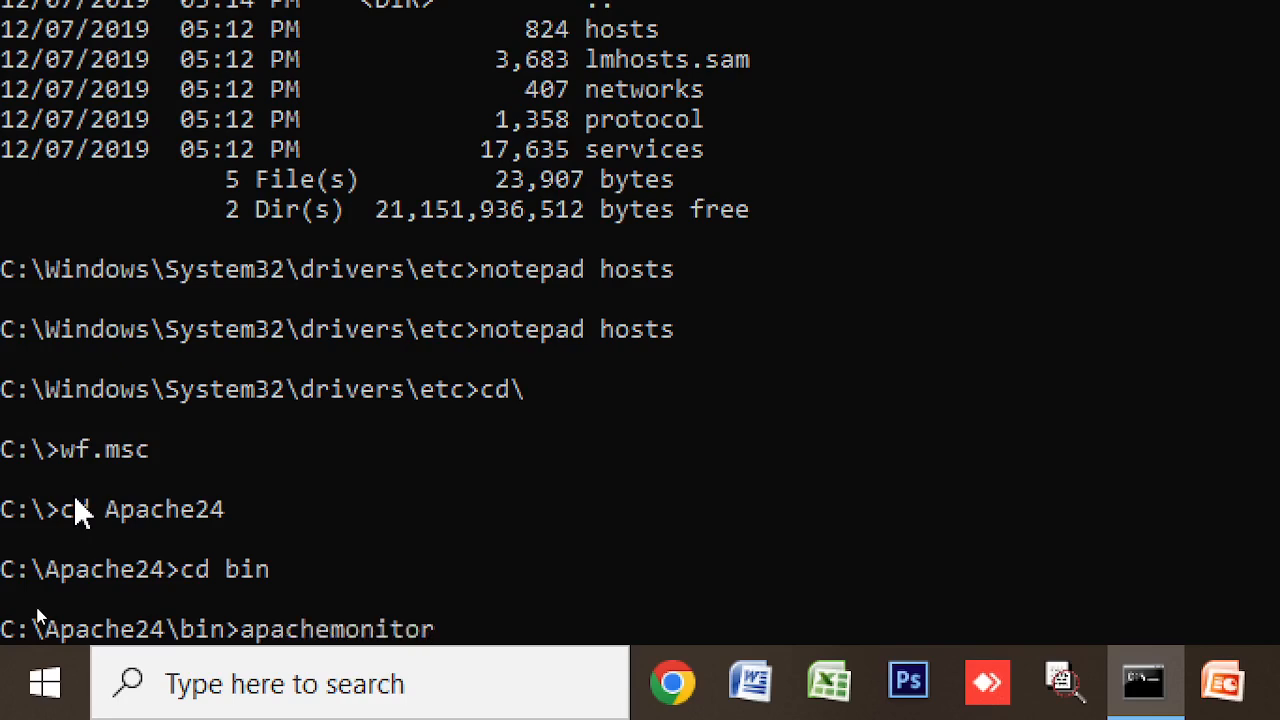
- Launch apachemonitor and restart the Apache2.4 service from its tray menu
{"action": "type", "text": "apachemonitor"}
{"action": "key", "text": "Return"}
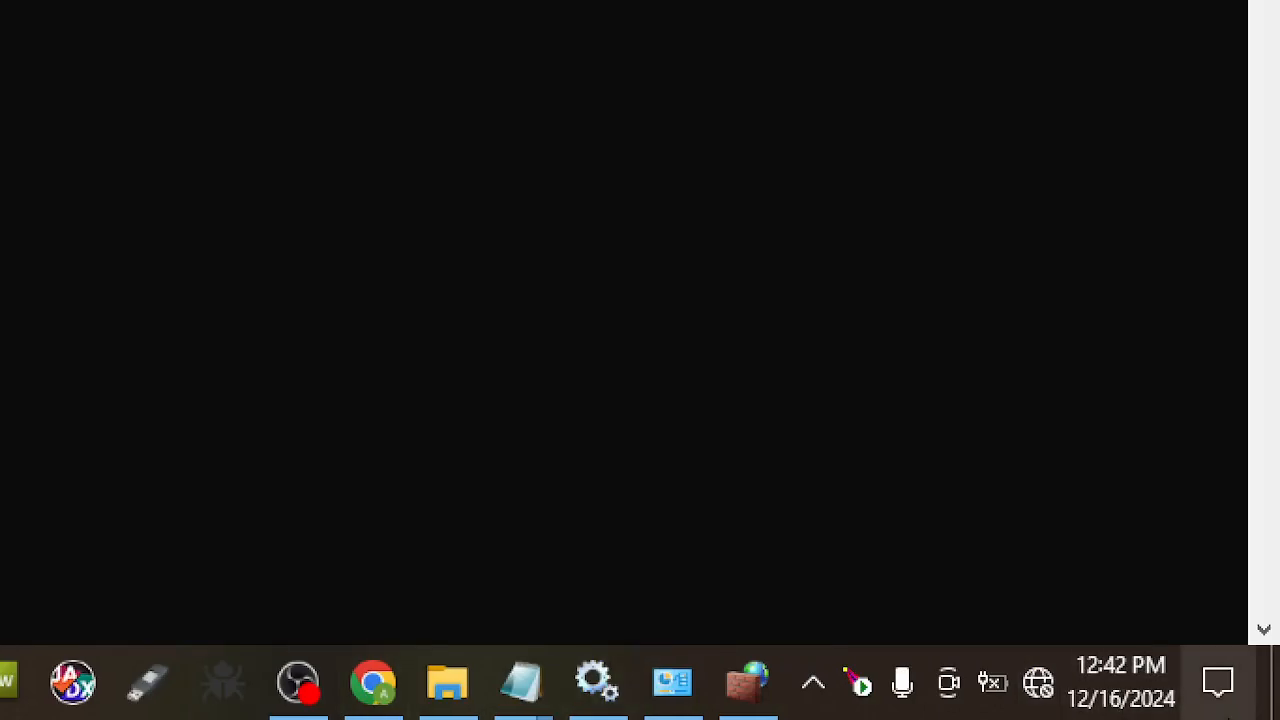
{"action": "left_click", "coordinate": [857, 690]}
{"action": "mouse_move", "coordinate": [948, 660]}
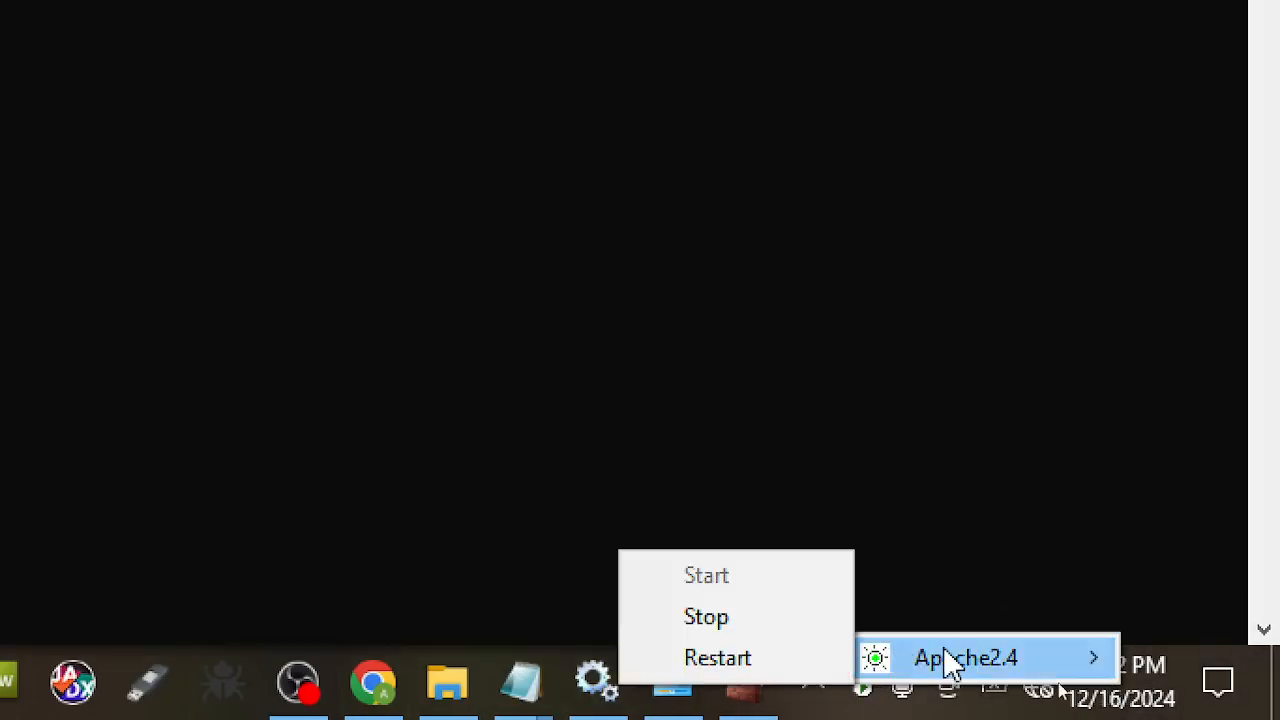
{"action": "left_click", "coordinate": [735, 657]}
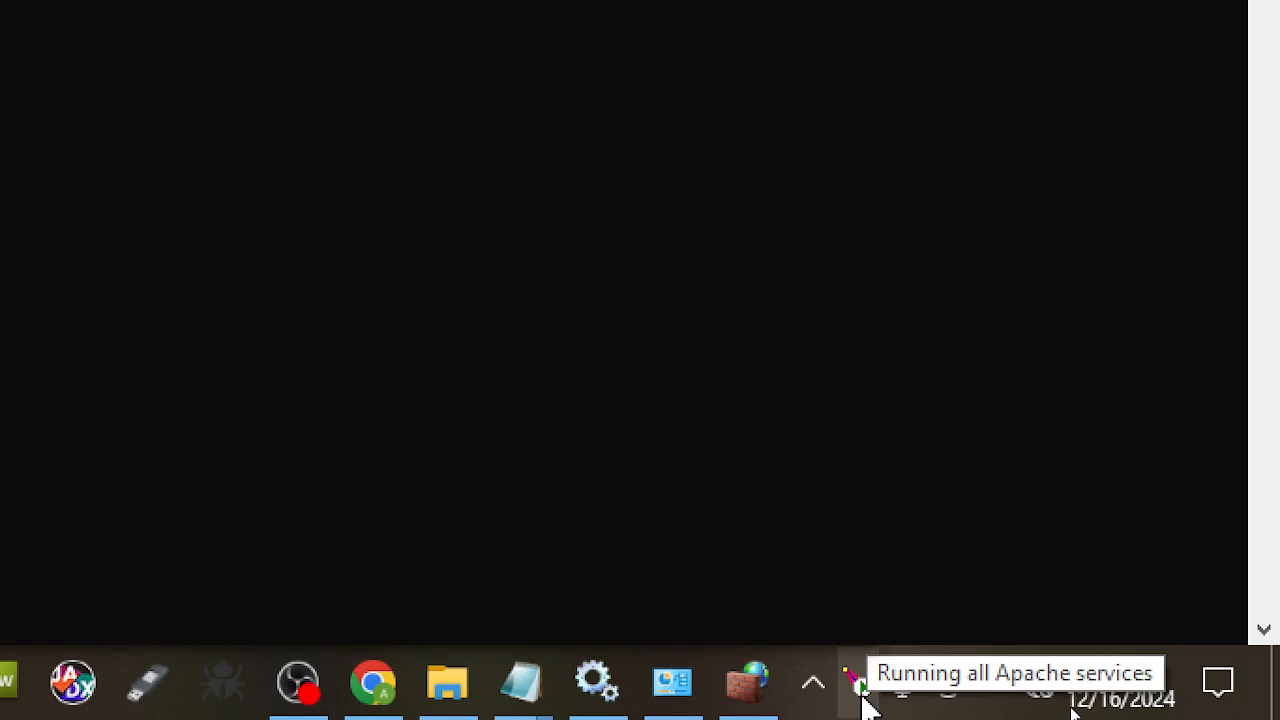
- Stop the Apache2.4 service from the tray menu, then return to Chrome
{"action": "left_click", "coordinate": [862, 694]}
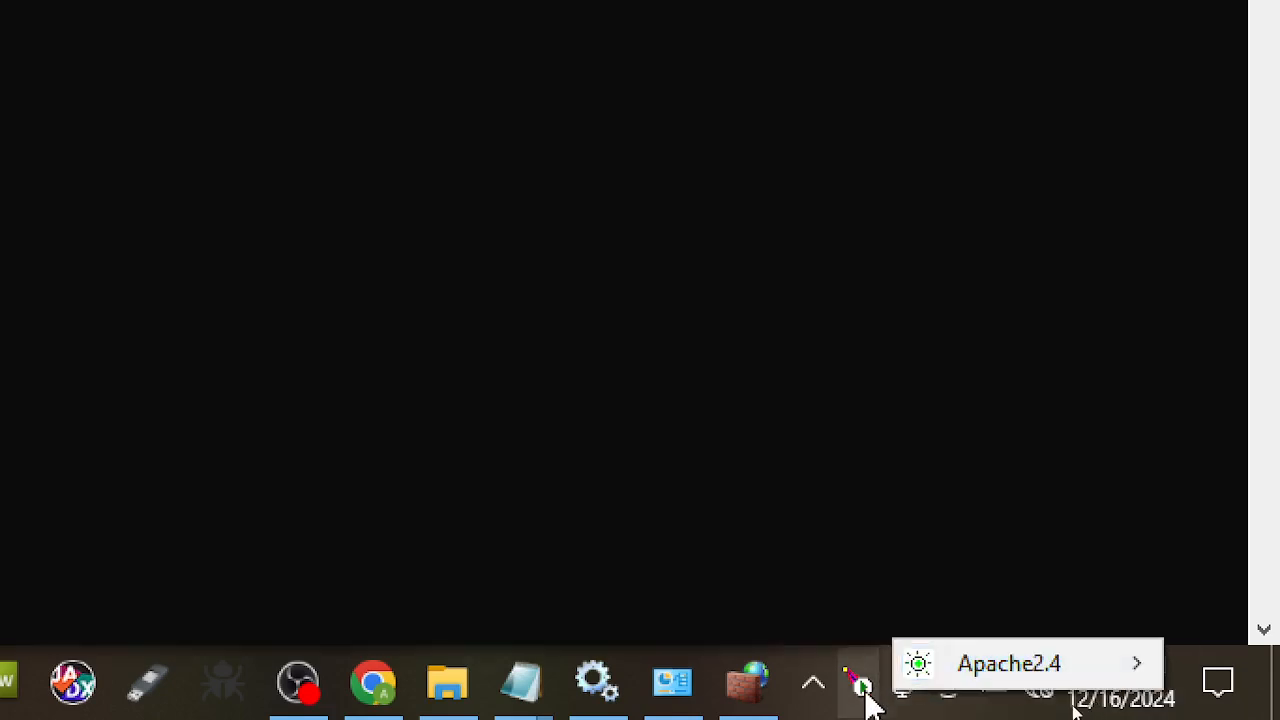
{"action": "left_click", "coordinate": [866, 700]}
{"action": "mouse_move", "coordinate": [935, 680]}
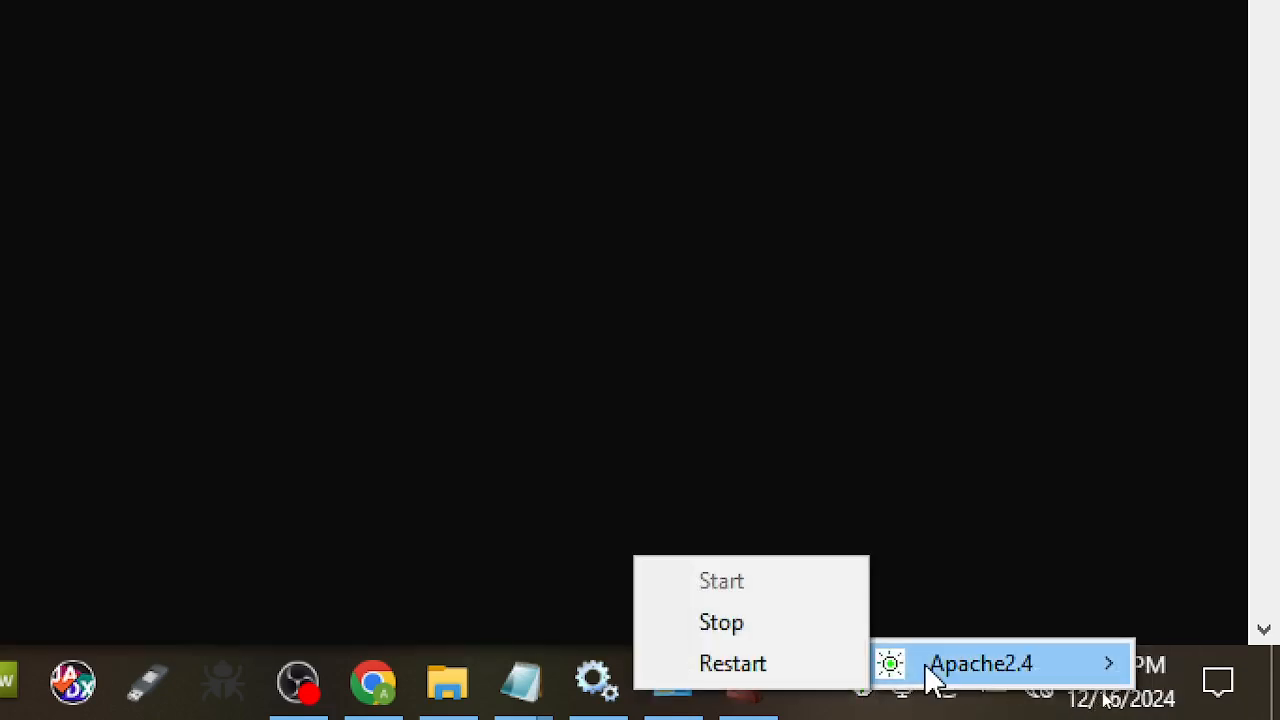
{"action": "left_click", "coordinate": [743, 632]}
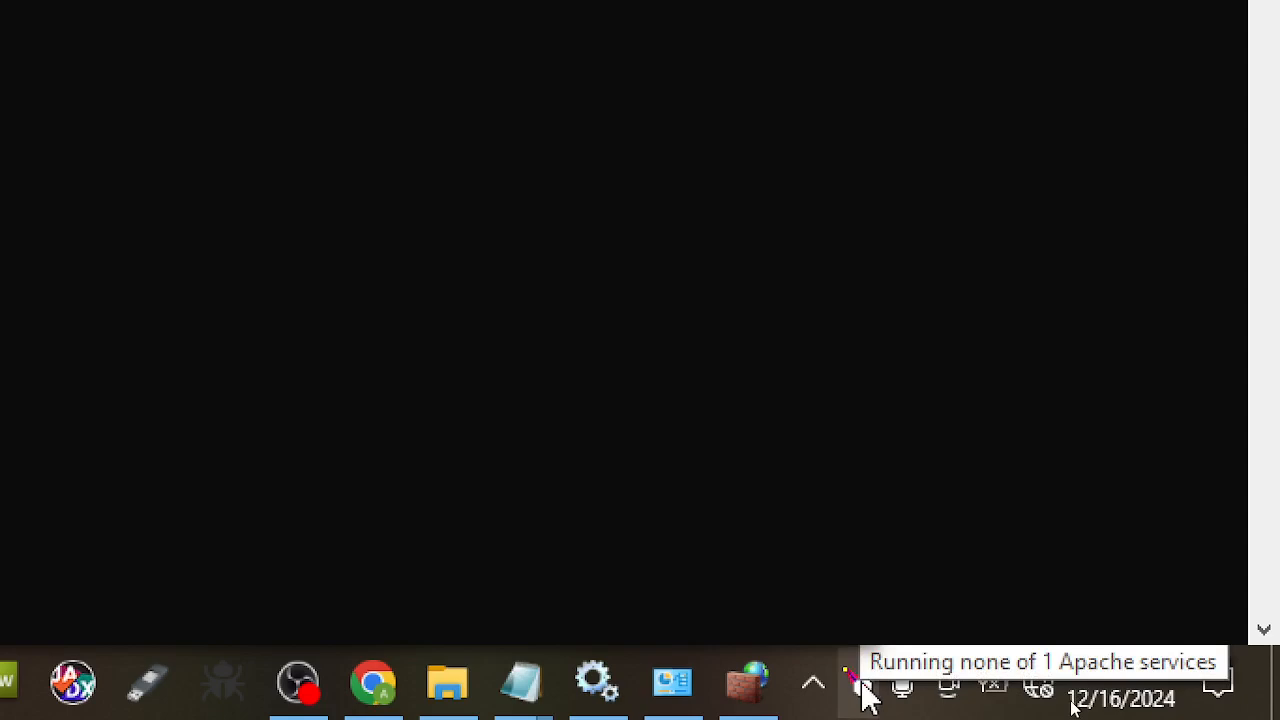
{"action": "left_click", "coordinate": [358, 700]}
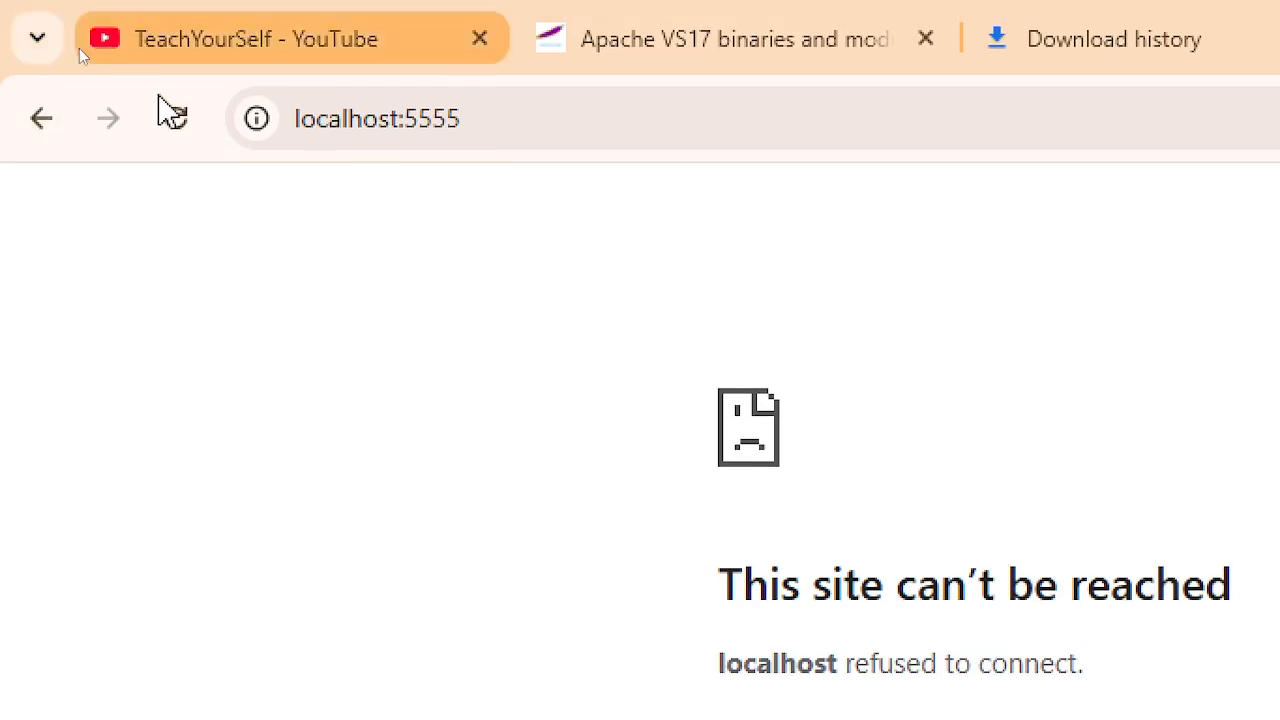
- Reload localhost:5555, still refused, then bring up File Explorer on the Apache conf folder
{"action": "left_click", "coordinate": [176, 120]}
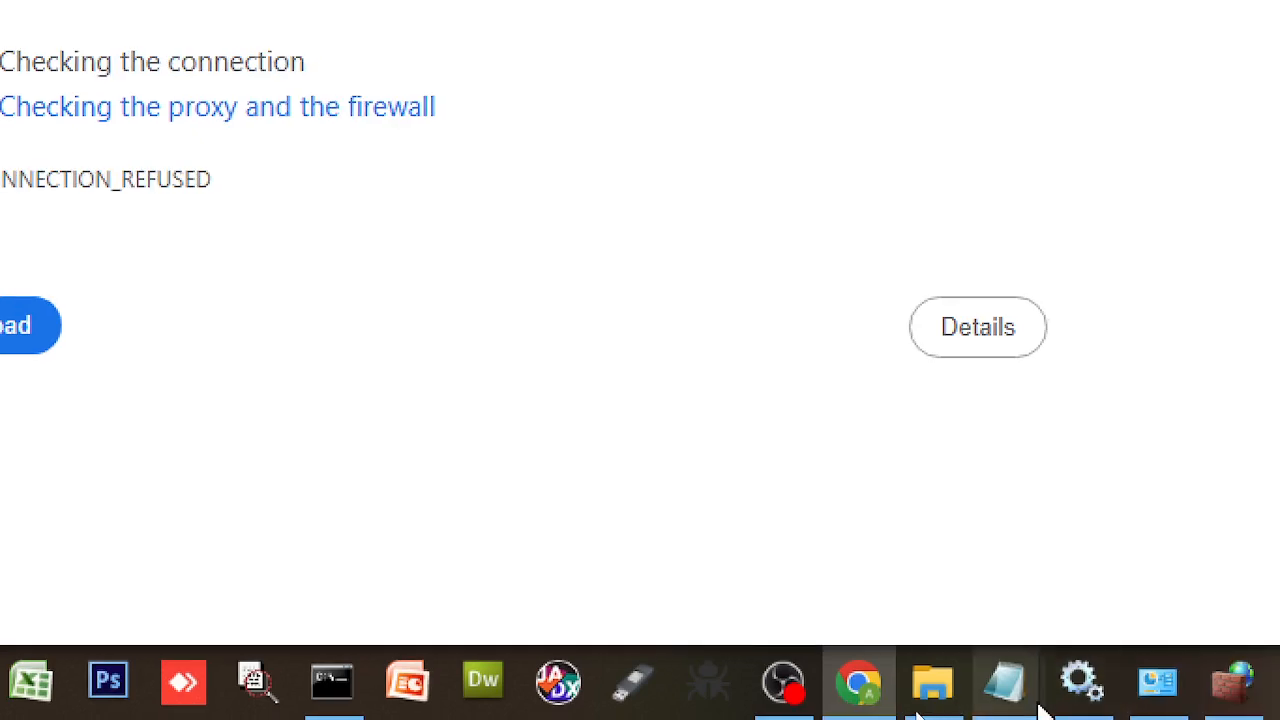
{"action": "mouse_move", "coordinate": [1010, 700]}
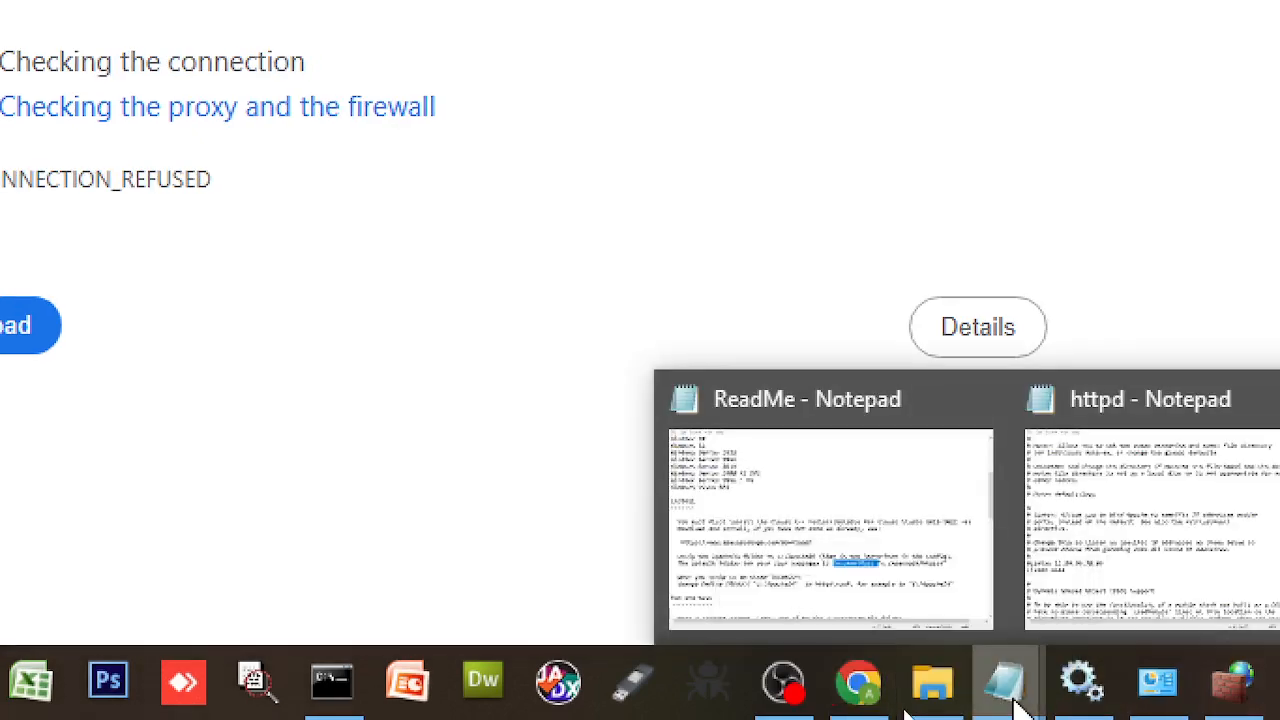
{"action": "left_click", "coordinate": [931, 683]}
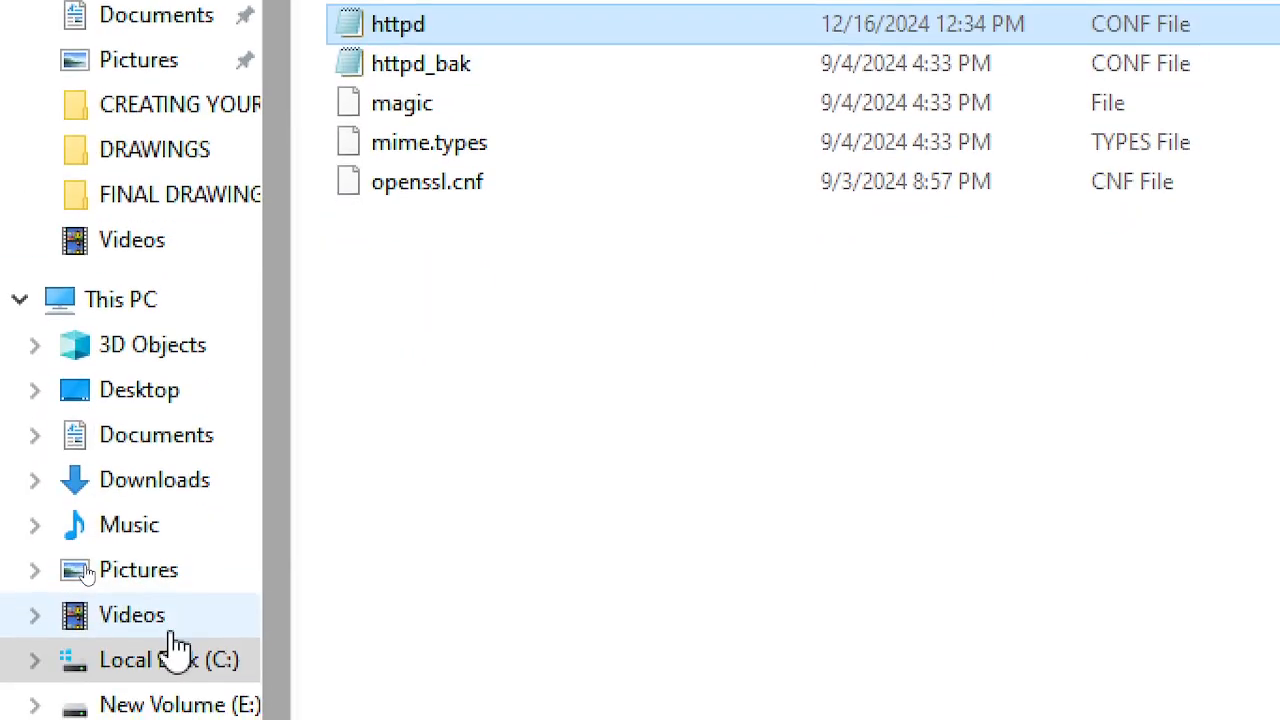
- Browse to C:\Apache24\htdocs and try editing index, closing the Word window that opens
{"action": "left_click", "coordinate": [186, 640]}
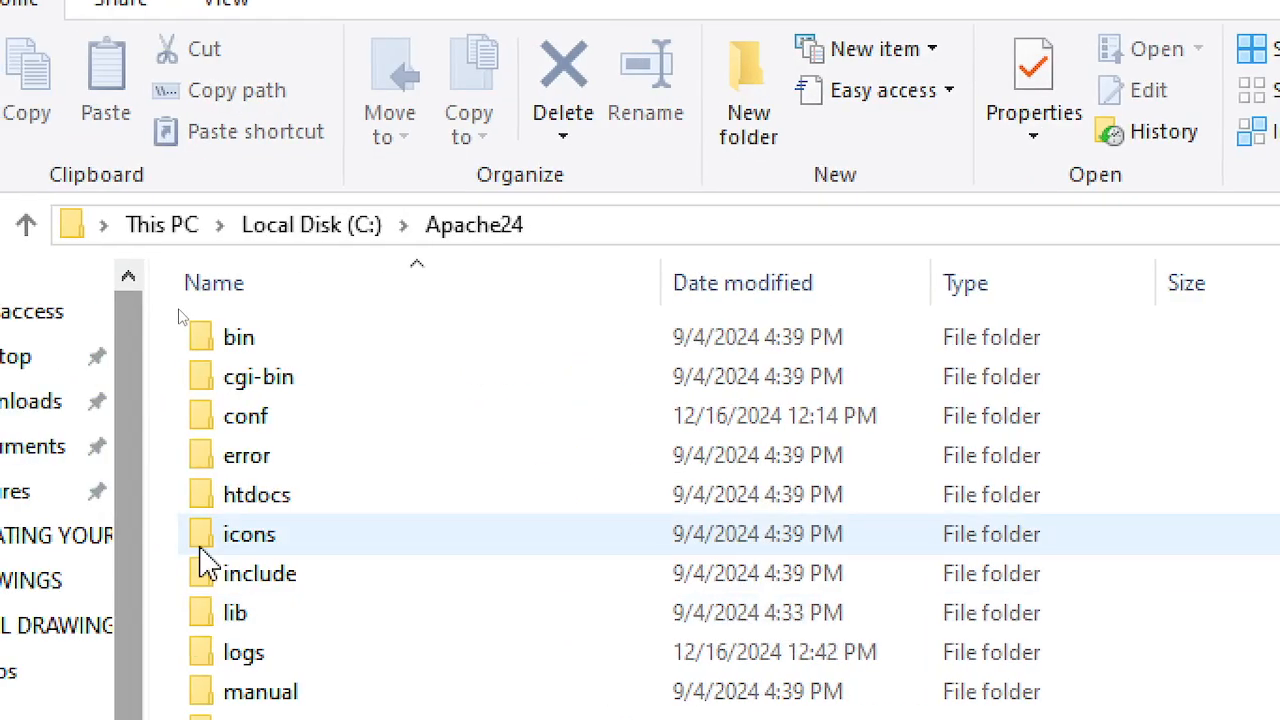
{"action": "double_click", "coordinate": [255, 518]}
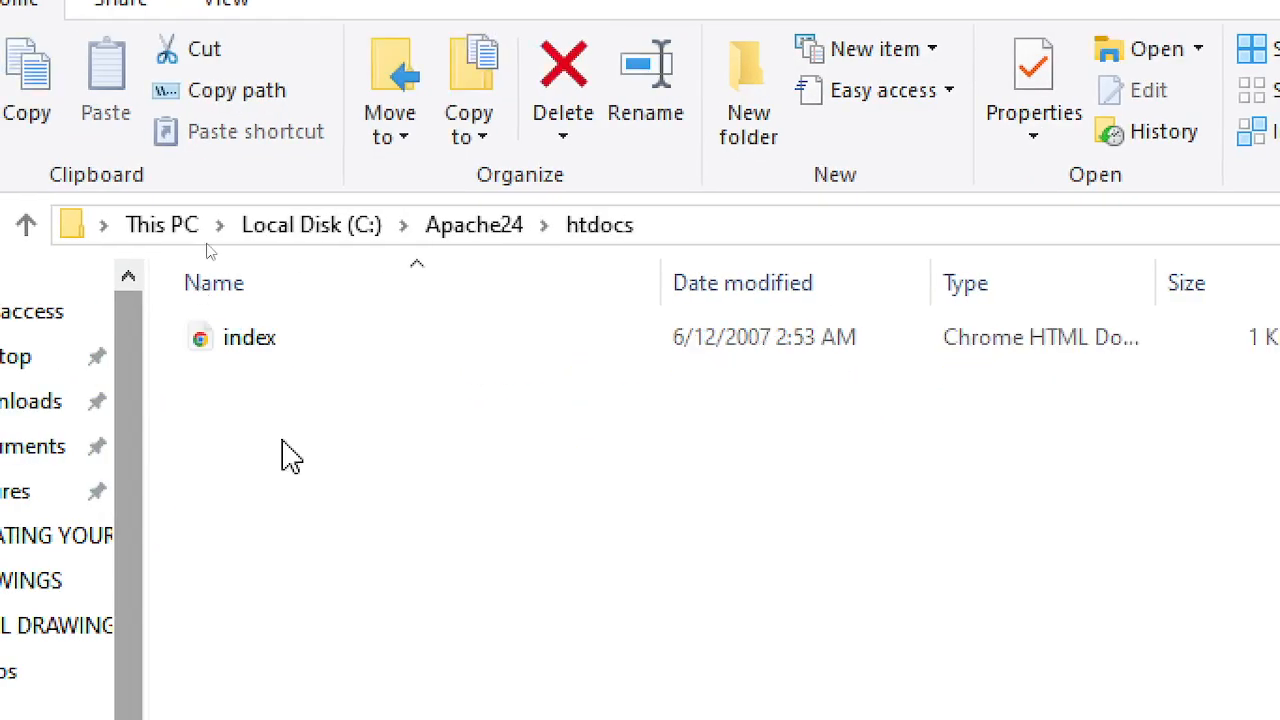
{"action": "left_click", "coordinate": [235, 339]}
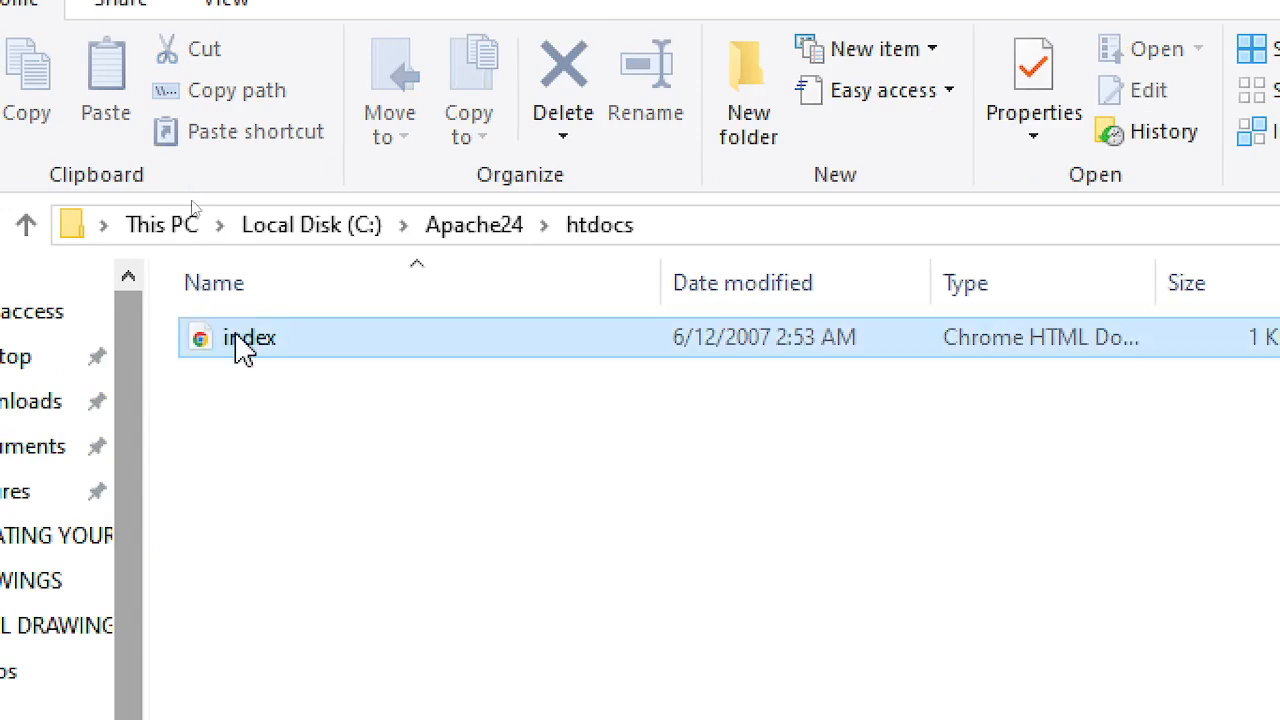
{"action": "right_click", "coordinate": [235, 335]}
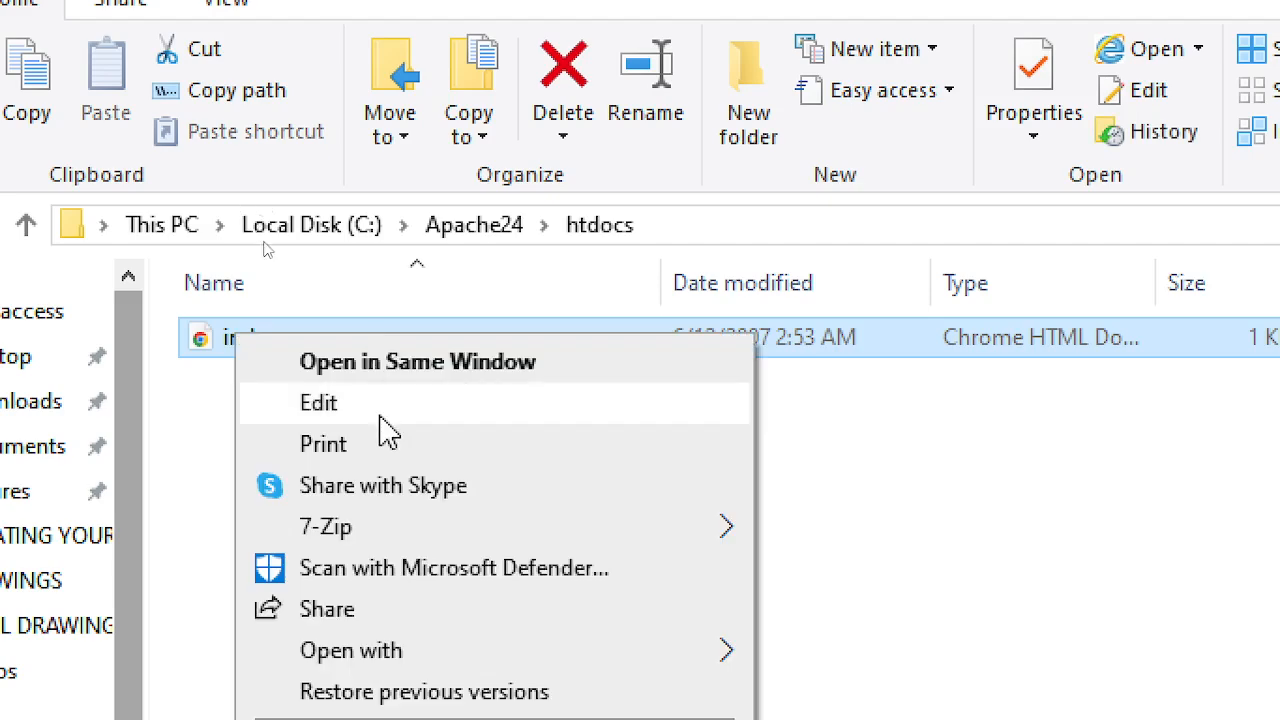
{"action": "left_click", "coordinate": [381, 418]}
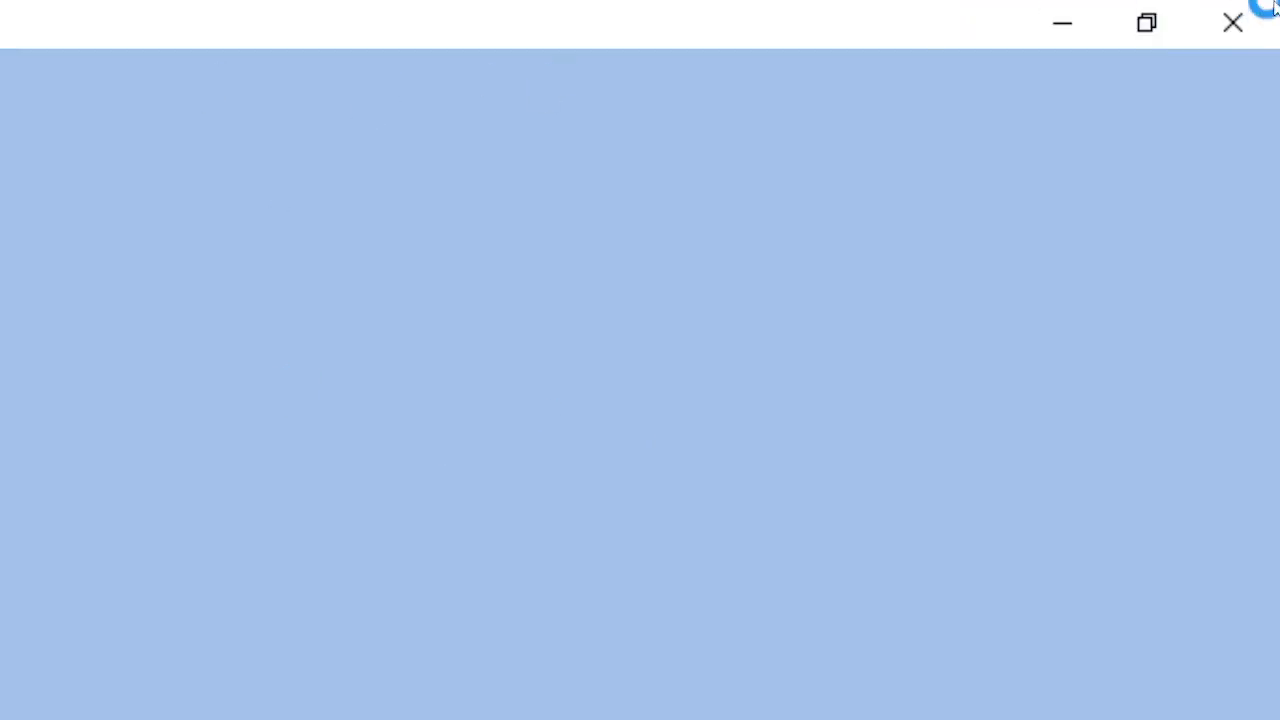
{"action": "left_click", "coordinate": [1233, 15]}
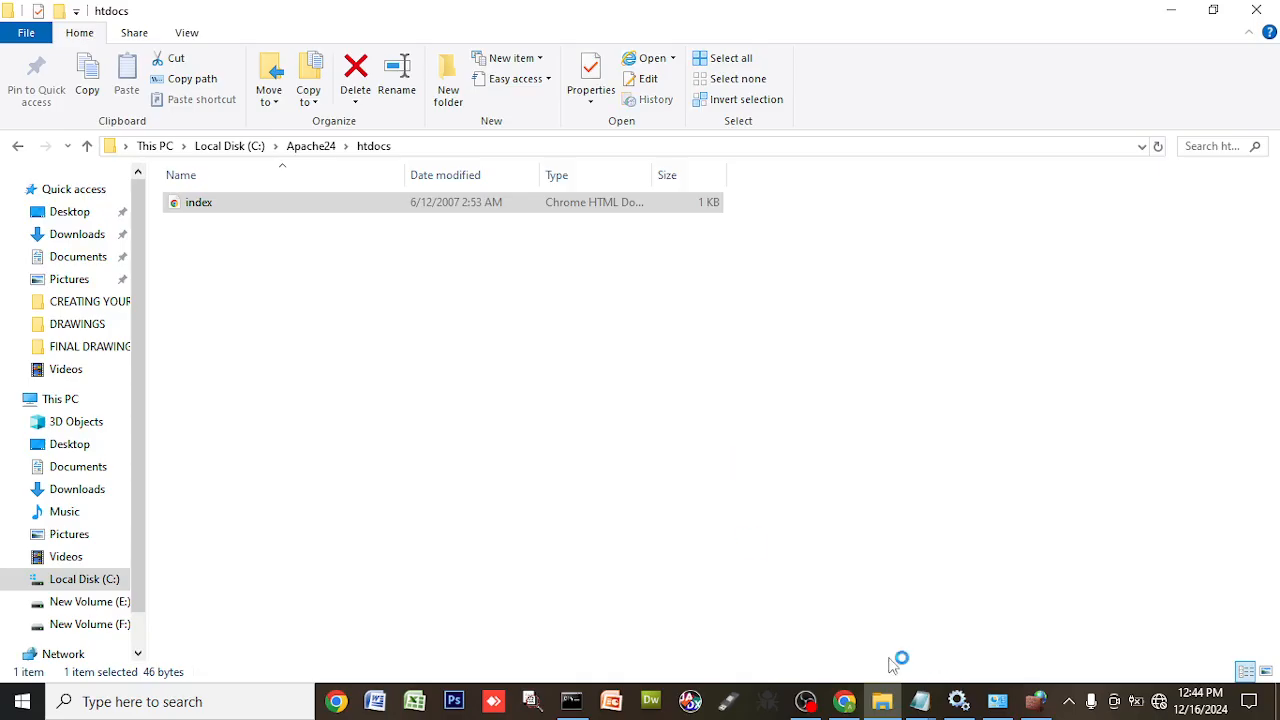
- Open the htdocs index file in Notepad via Open with
{"action": "double_click", "coordinate": [239, 208]}
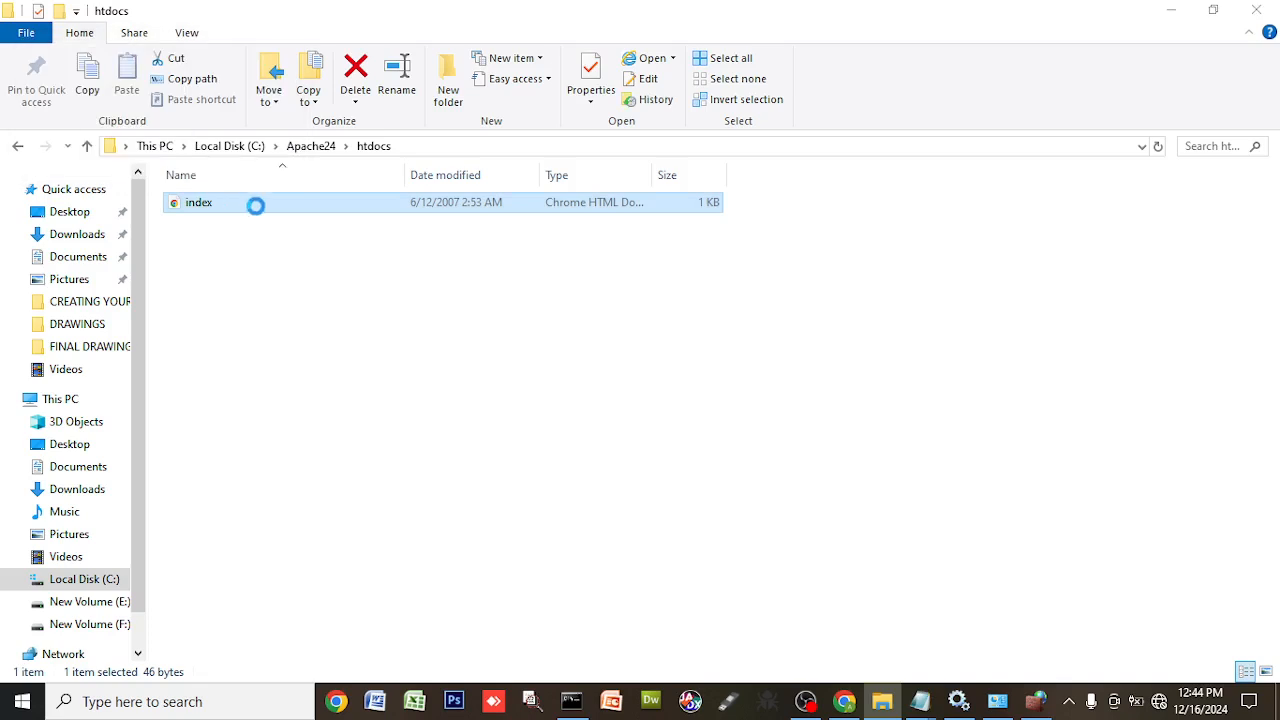
{"action": "right_click", "coordinate": [257, 210]}
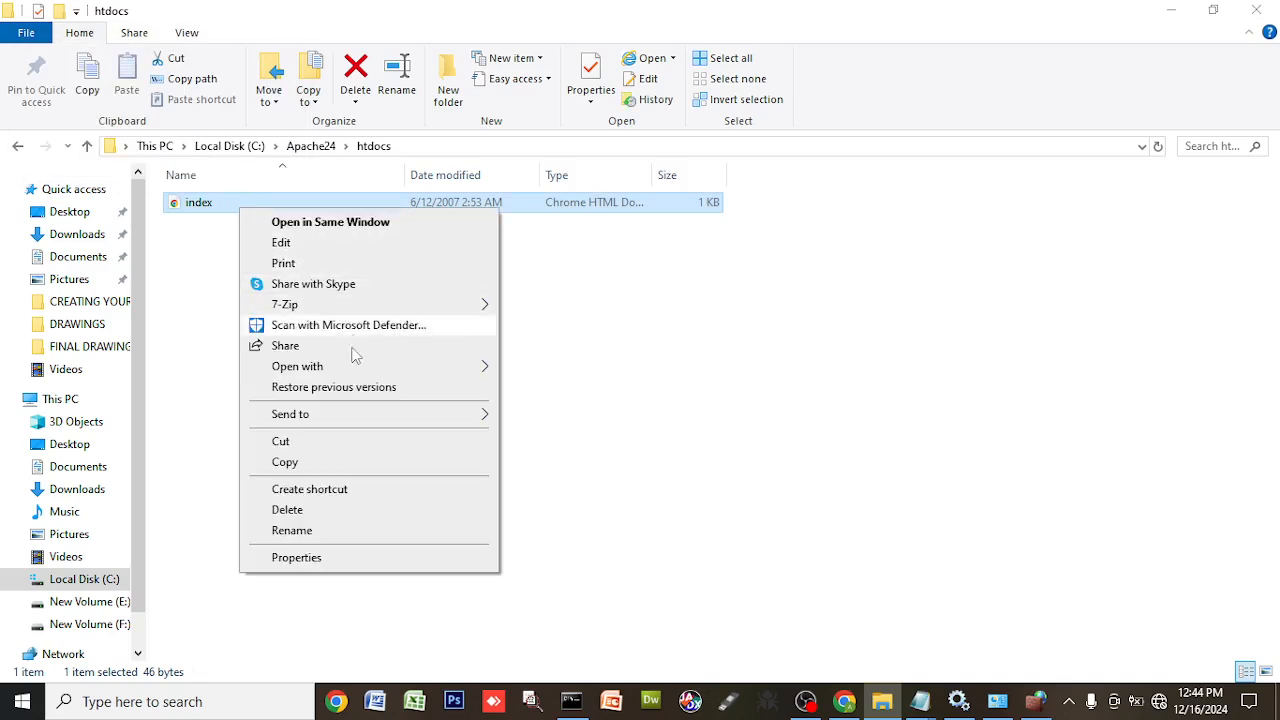
{"action": "mouse_move", "coordinate": [410, 370]}
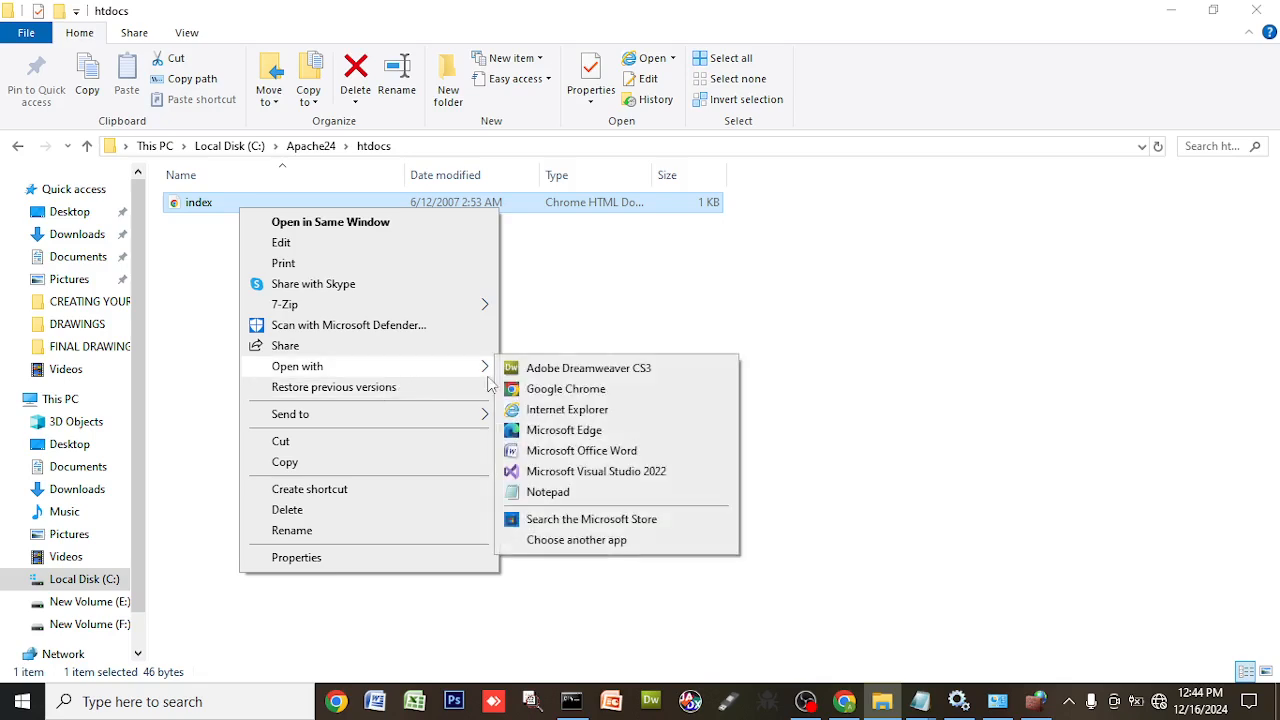
{"action": "left_click", "coordinate": [573, 497]}
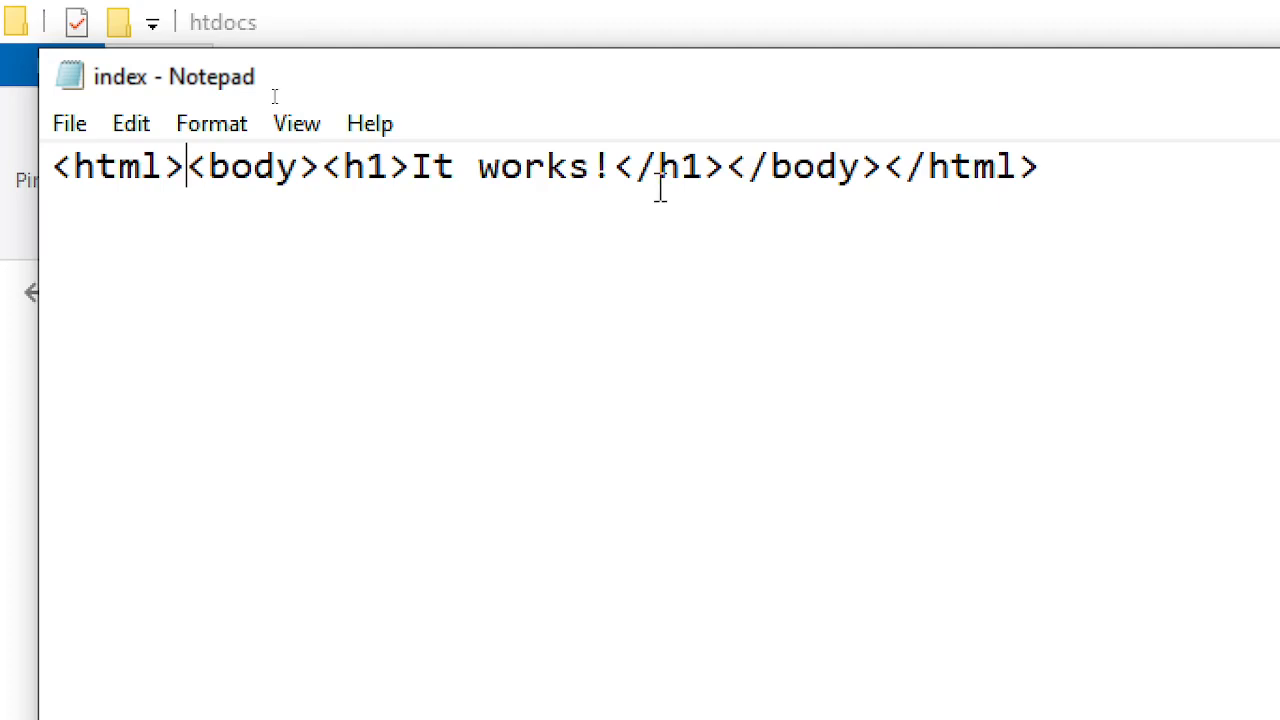
- Extend the heading after 'It works!' to read 'I love TeachYourself Youtube Blog!'
{"action": "left_click", "coordinate": [618, 180]}
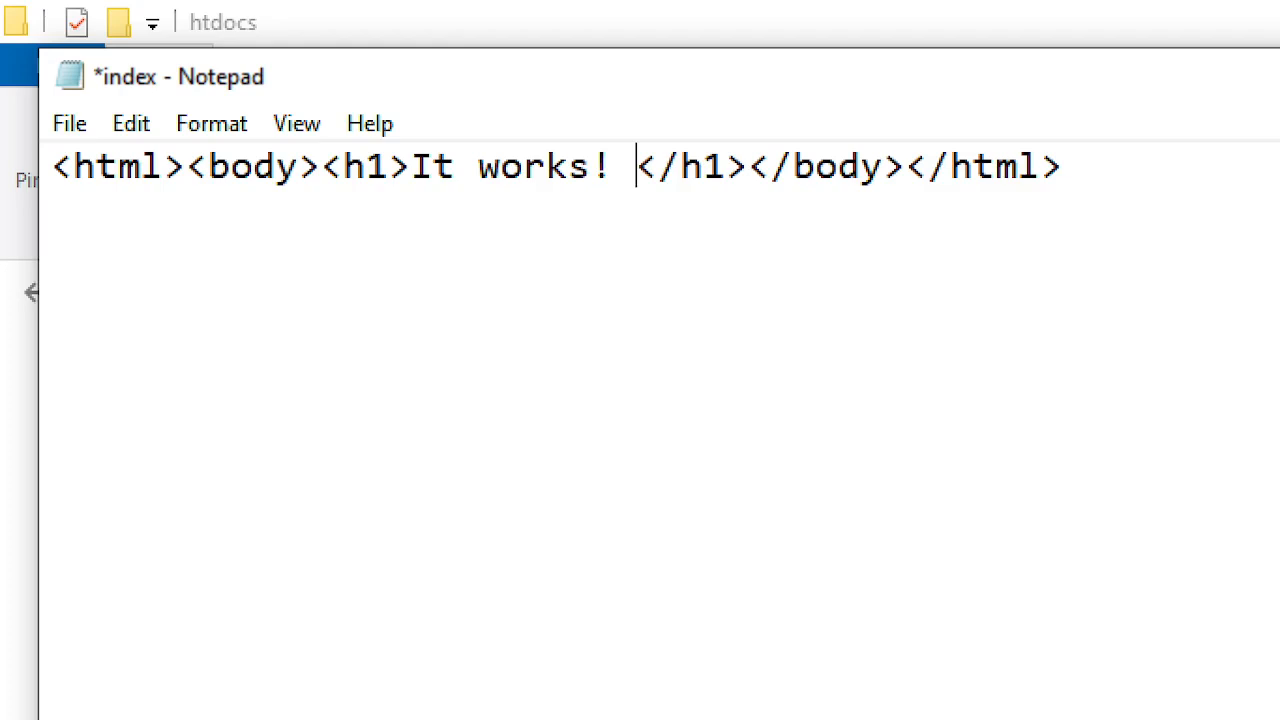
{"action": "type", "text": "Teach"}
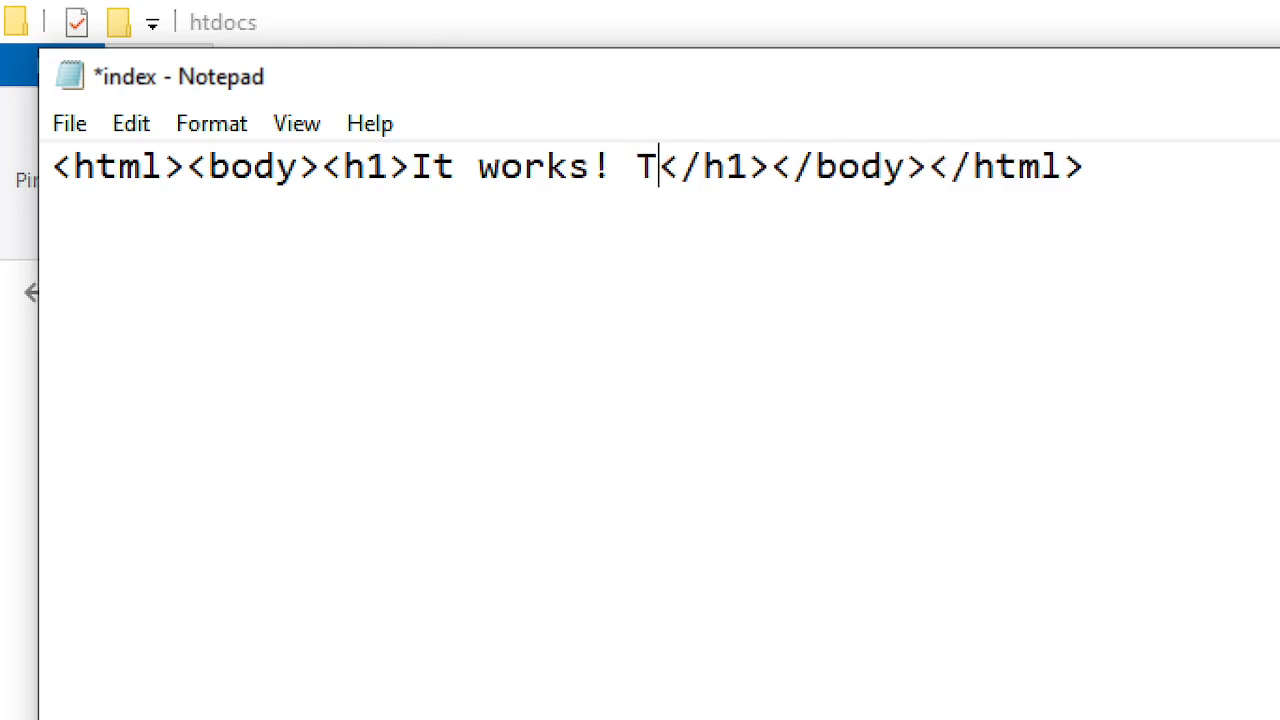
{"action": "key", "text": "BackSpace"}
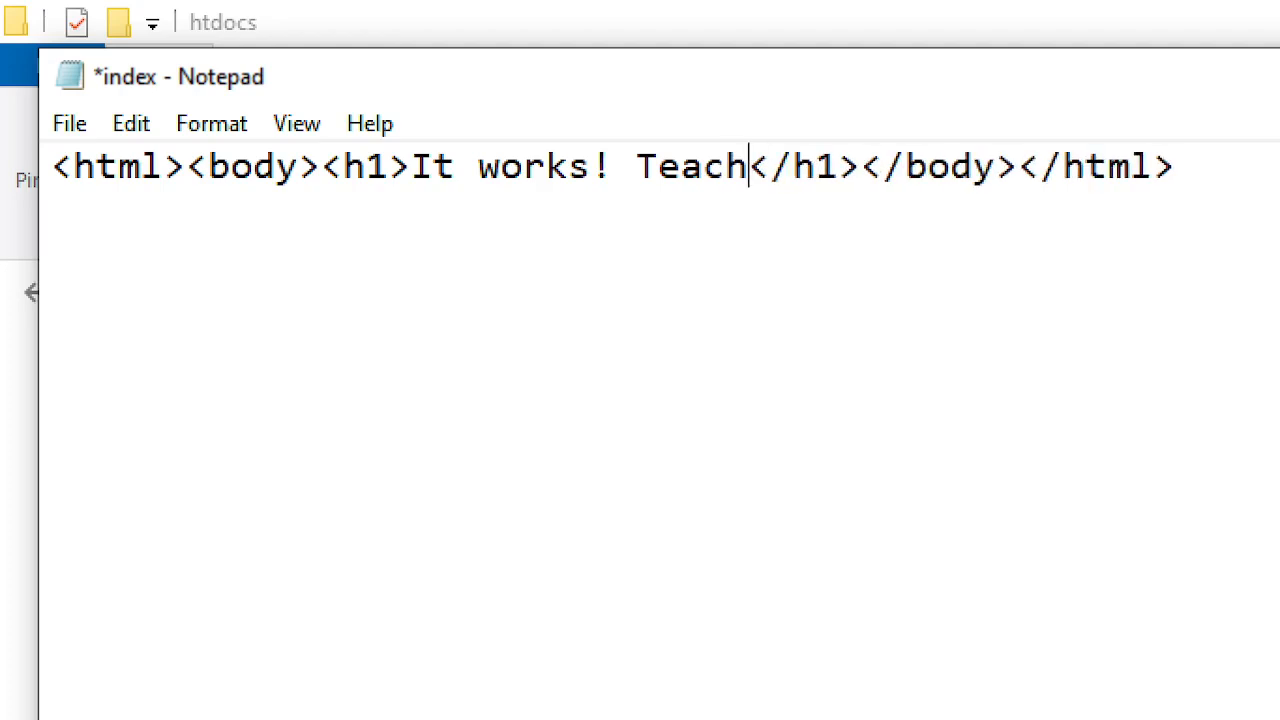
{"action": "type", "text": "yourS"}
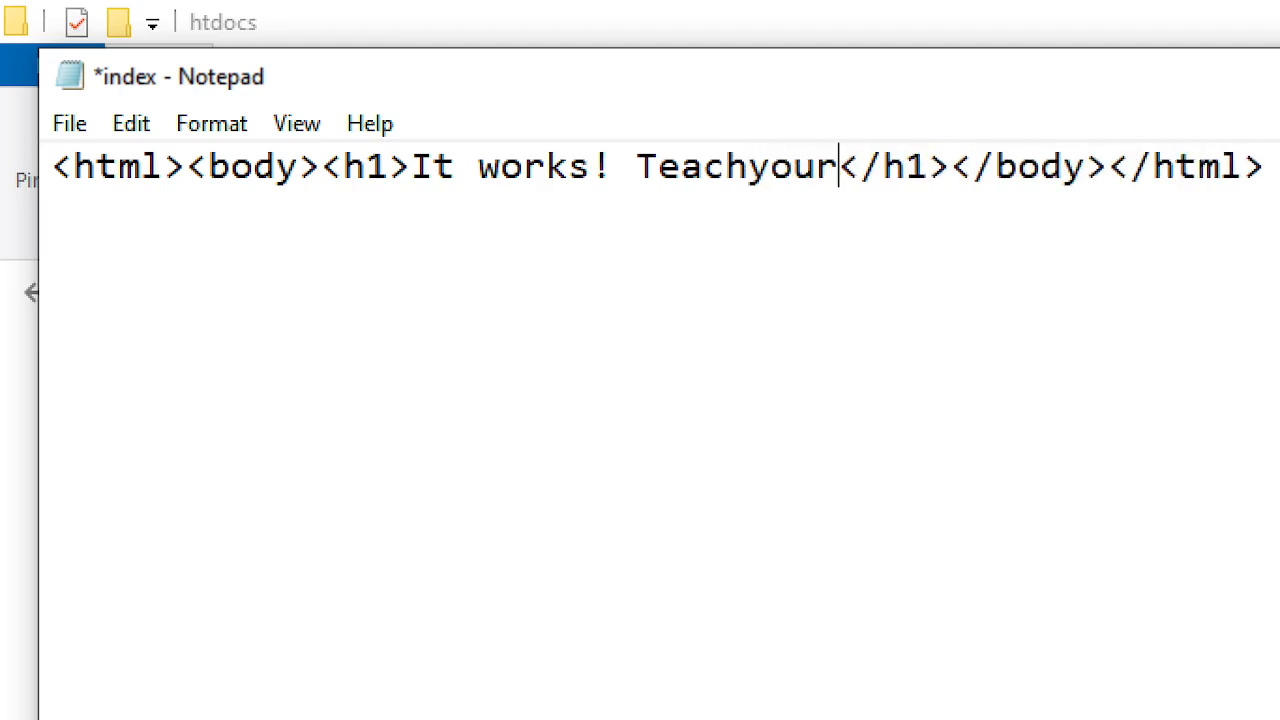
{"action": "type", "text": "el"}
{"action": "key", "text": "BackSpace"}
{"action": "key", "text": "BackSpace"}
{"action": "key", "text": "BackSpace"}
{"action": "key", "text": "BackSpace"}
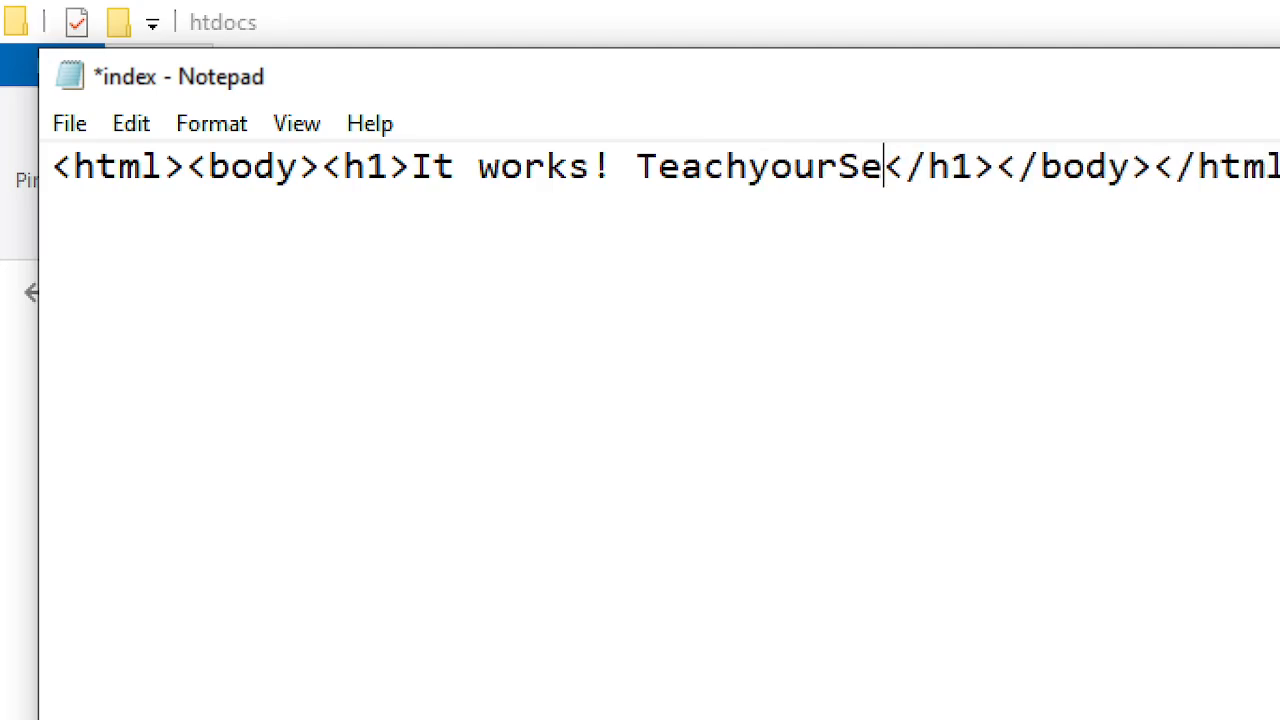
{"action": "key", "text": "BackSpace"}
{"action": "key", "text": "BackSpace"}
{"action": "key", "text": "BackSpace"}
{"action": "key", "text": "BackSpace"}
{"action": "key", "text": "BackSpace"}
{"action": "key", "text": "BackSpace"}
{"action": "key", "text": "BackSpace"}
{"action": "key", "text": "BackSpace"}
{"action": "type", "text": "I love"}
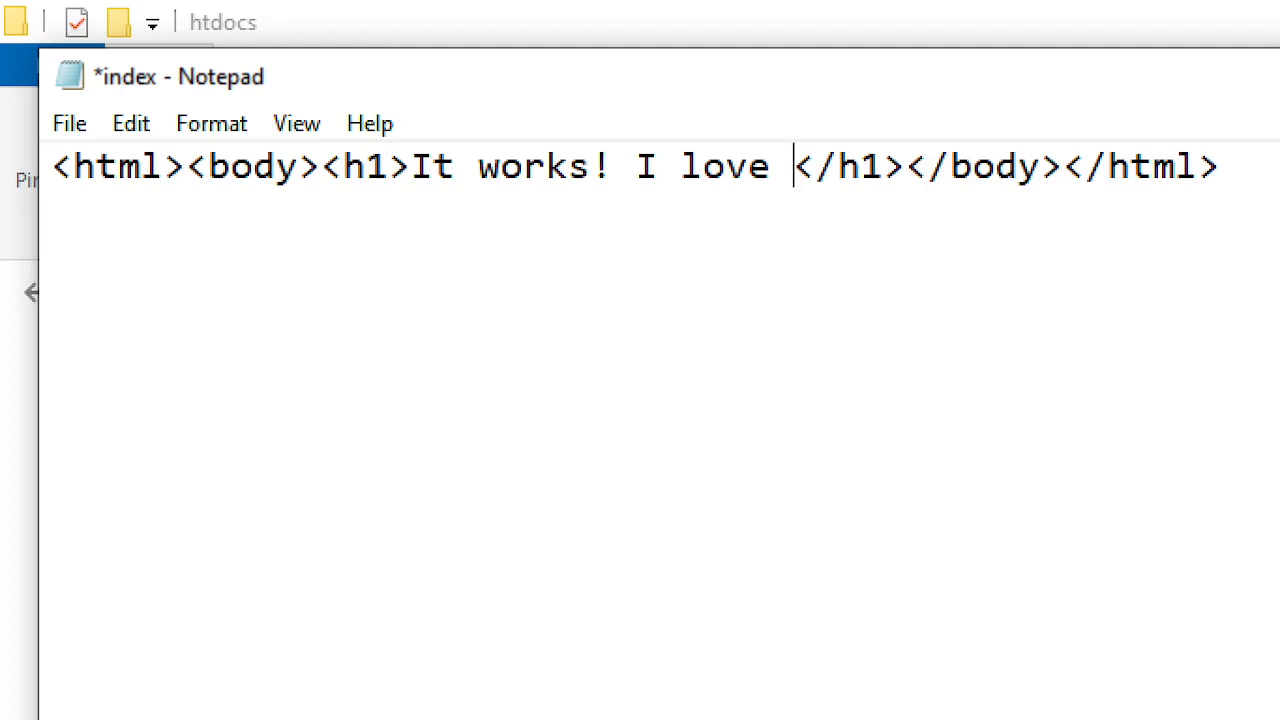
{"action": "type", "text": " TeachY"}
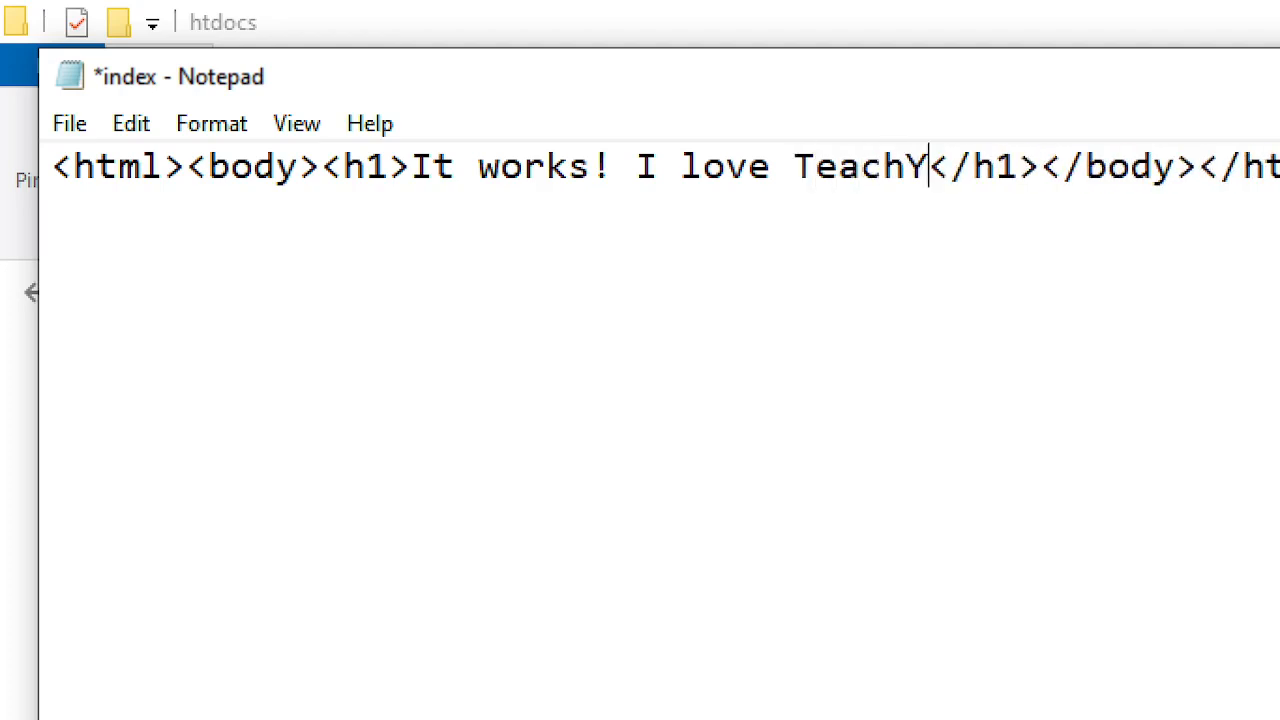
{"action": "type", "text": "oursel"}
{"action": "type", "text": "f You"}
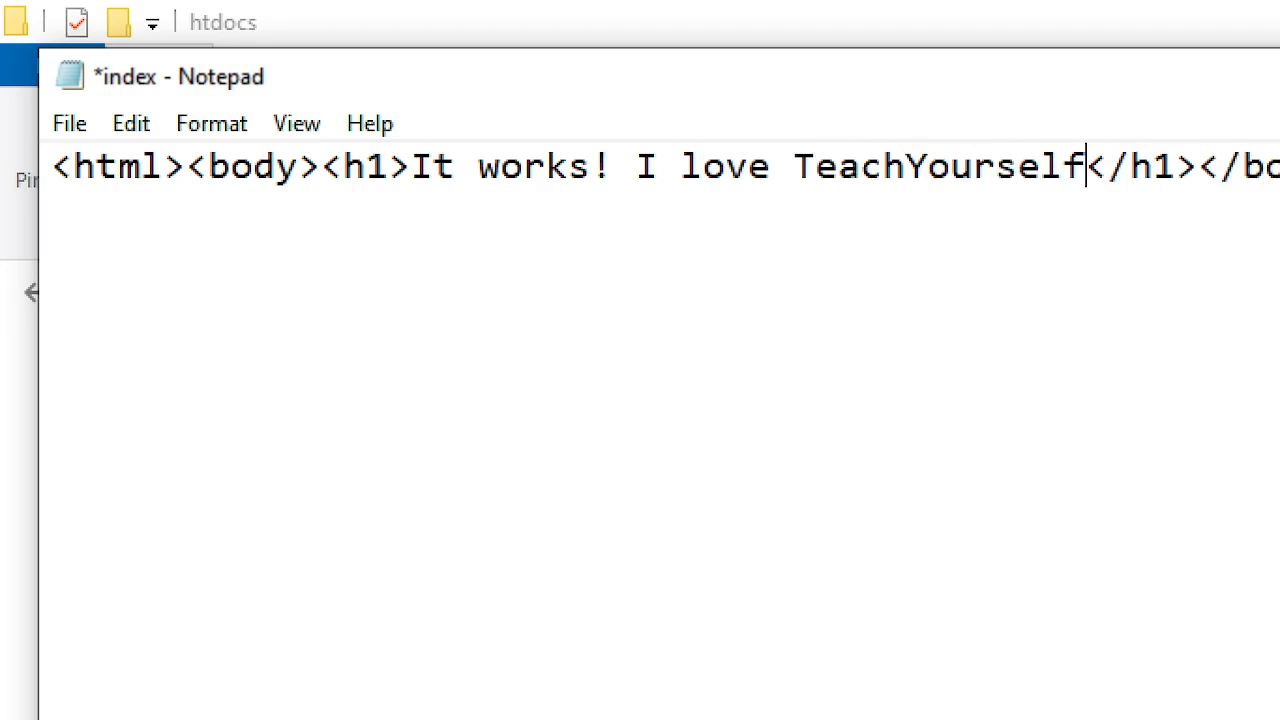
{"action": "type", "text": "tube"}
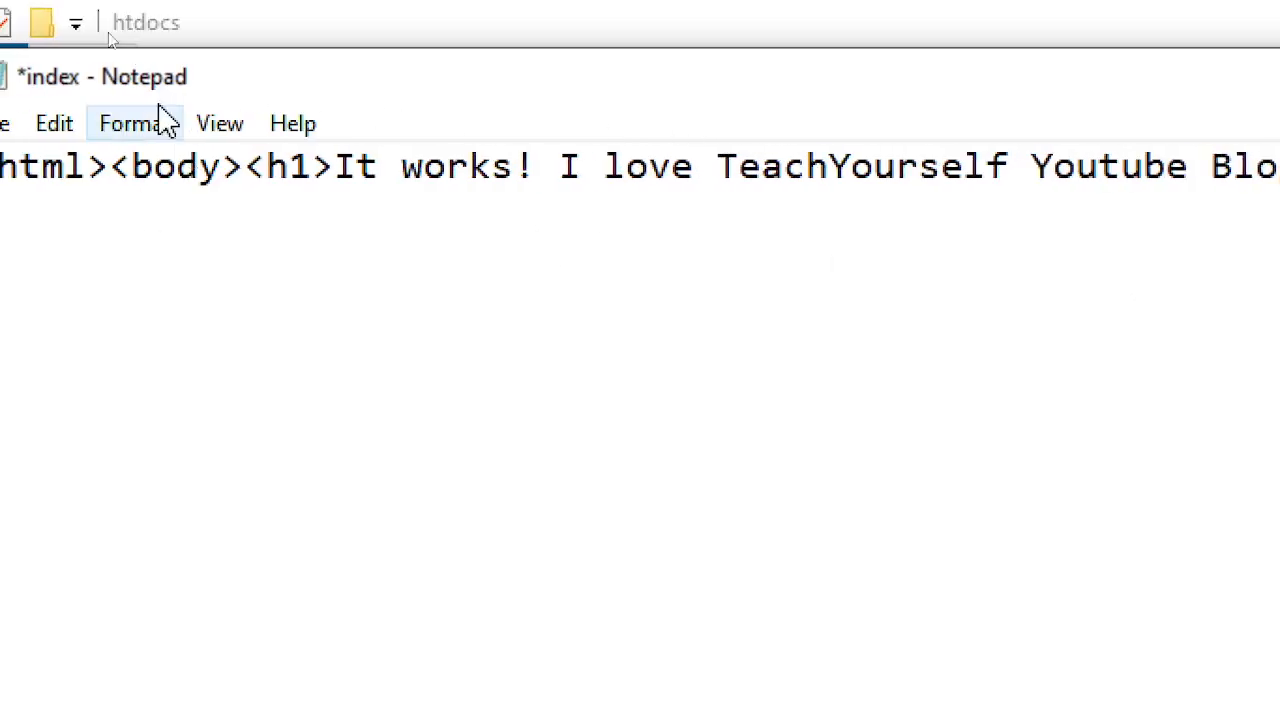
- Save the edited index file and close Notepad
{"action": "left_click", "coordinate": [1, 125]}
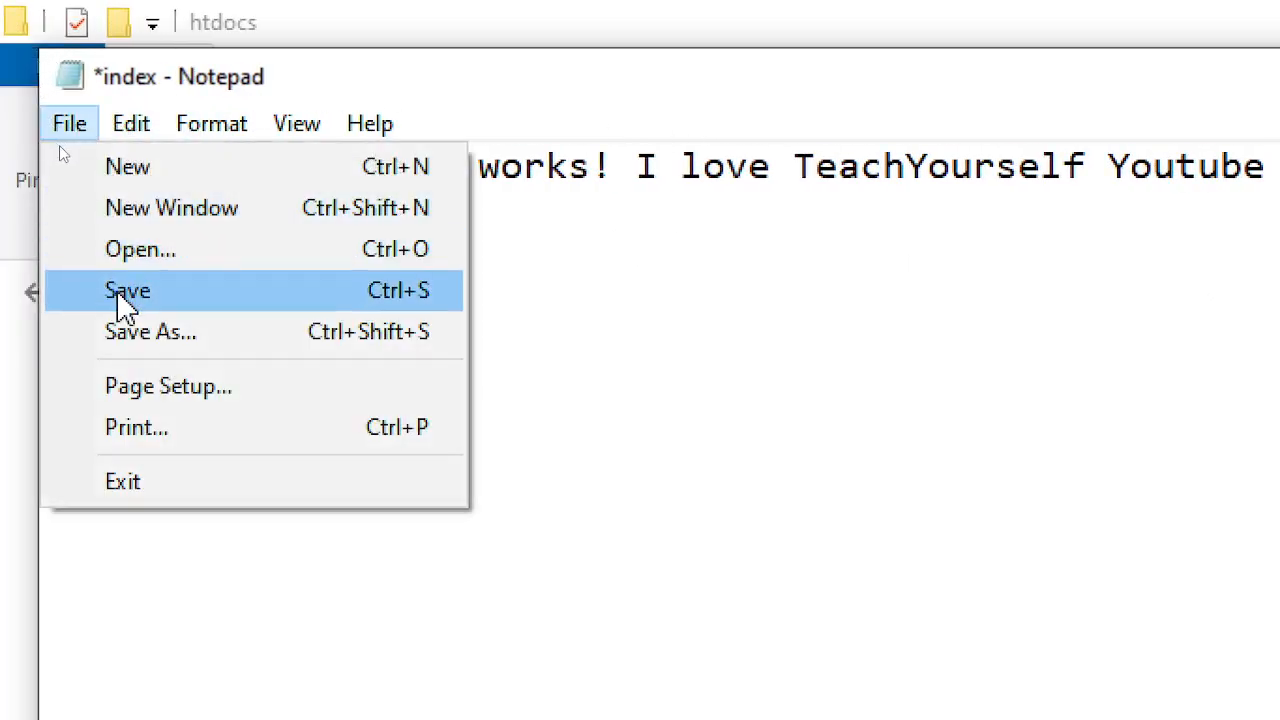
{"action": "left_click", "coordinate": [118, 296]}
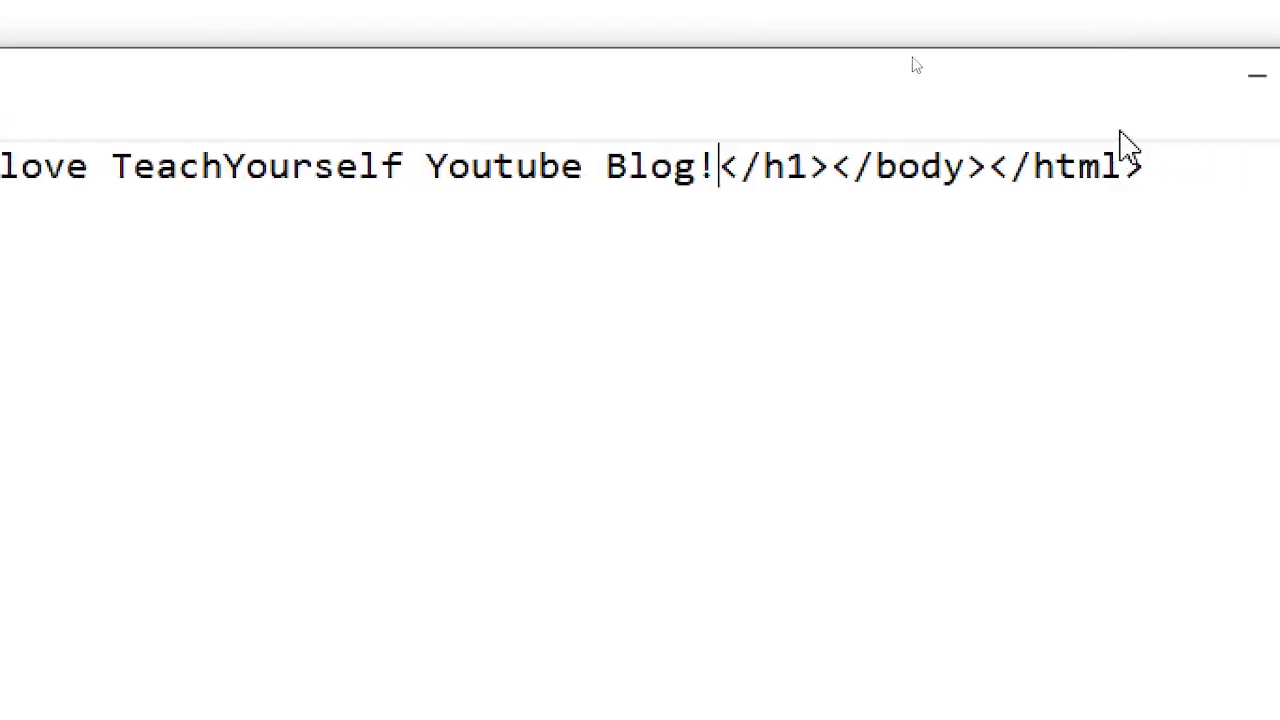
{"action": "left_click", "coordinate": [1119, 86]}
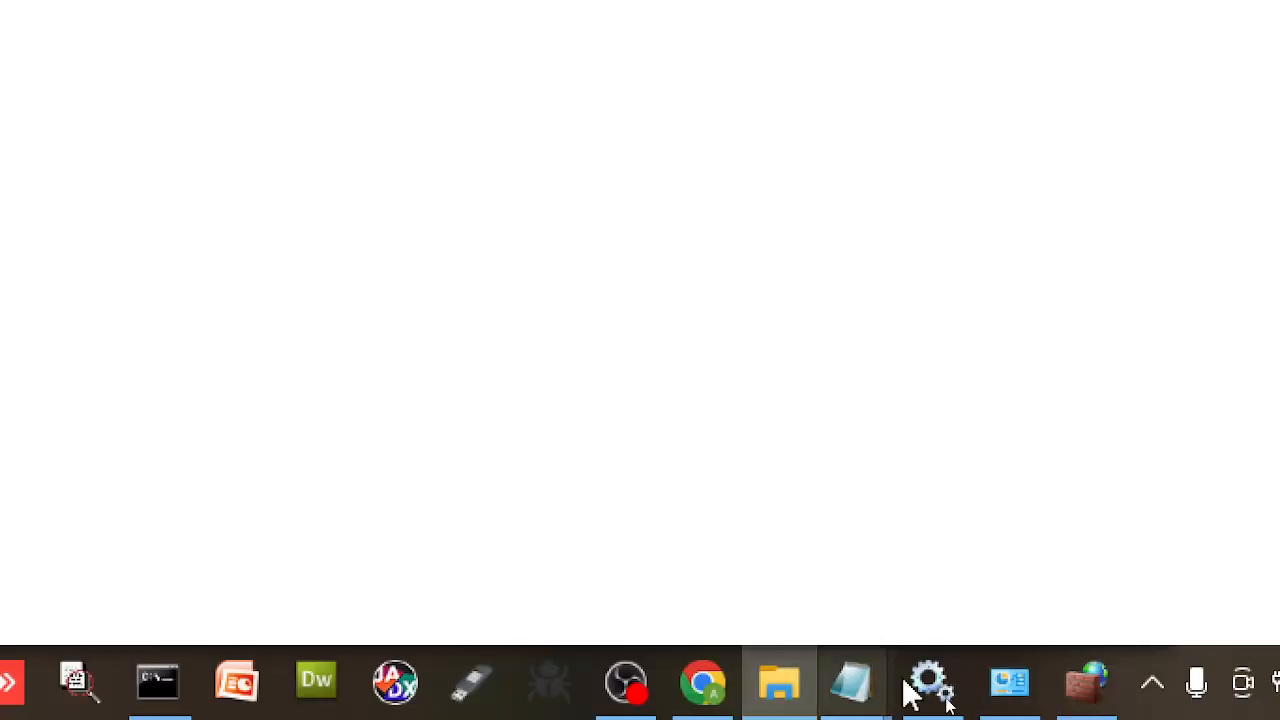
- Reload localhost:5555 in Chrome, then start Apache2.4 from the Apache Monitor tray icon
{"action": "left_click", "coordinate": [702, 690]}
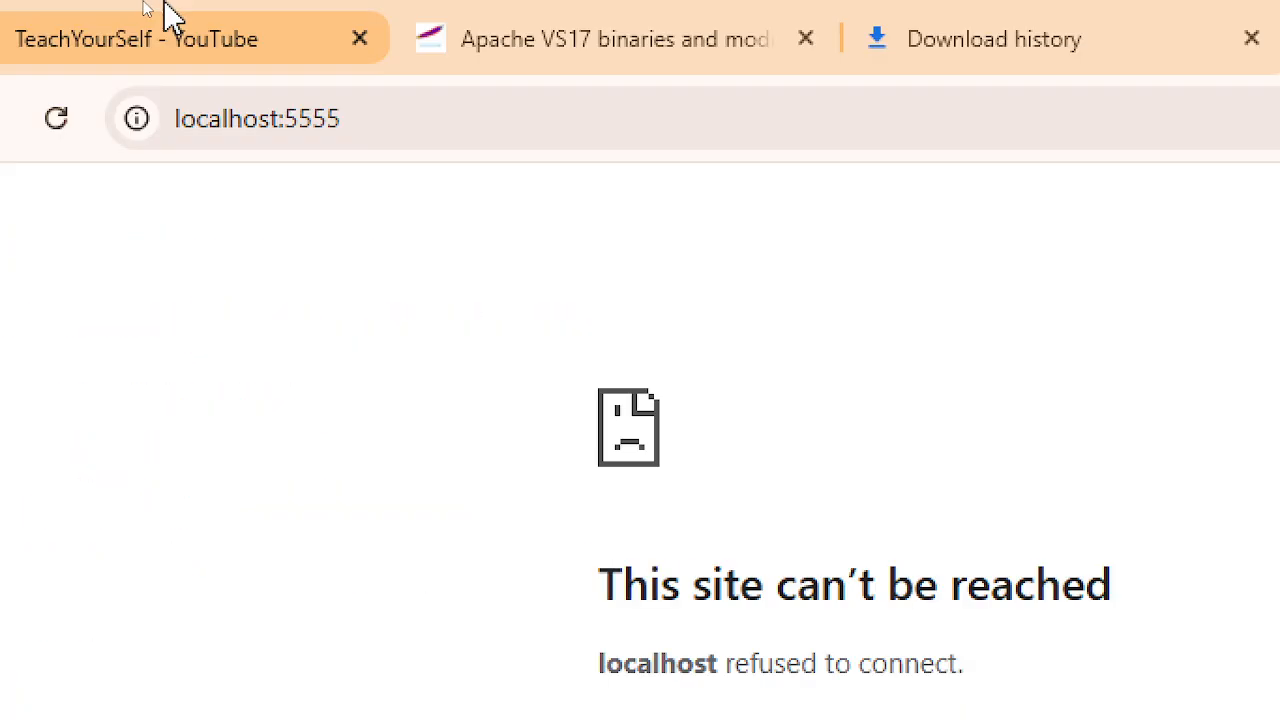
{"action": "left_click", "coordinate": [162, 120]}
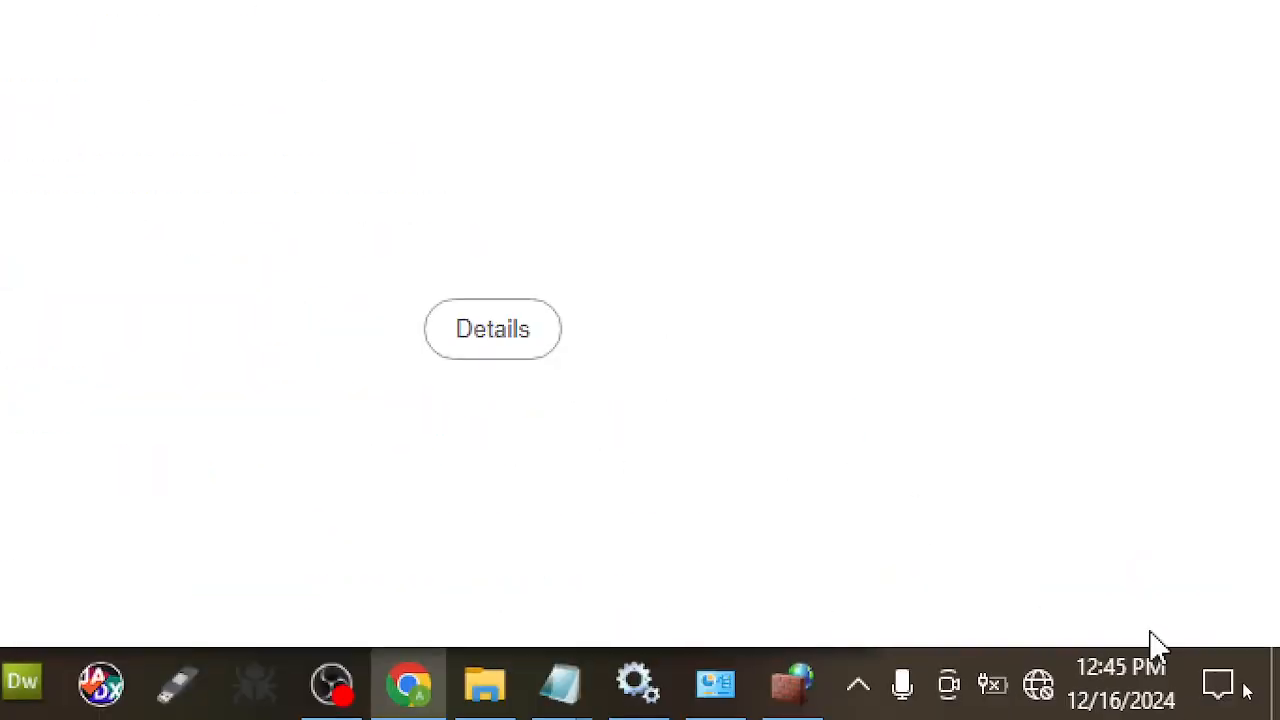
{"action": "left_click", "coordinate": [859, 688]}
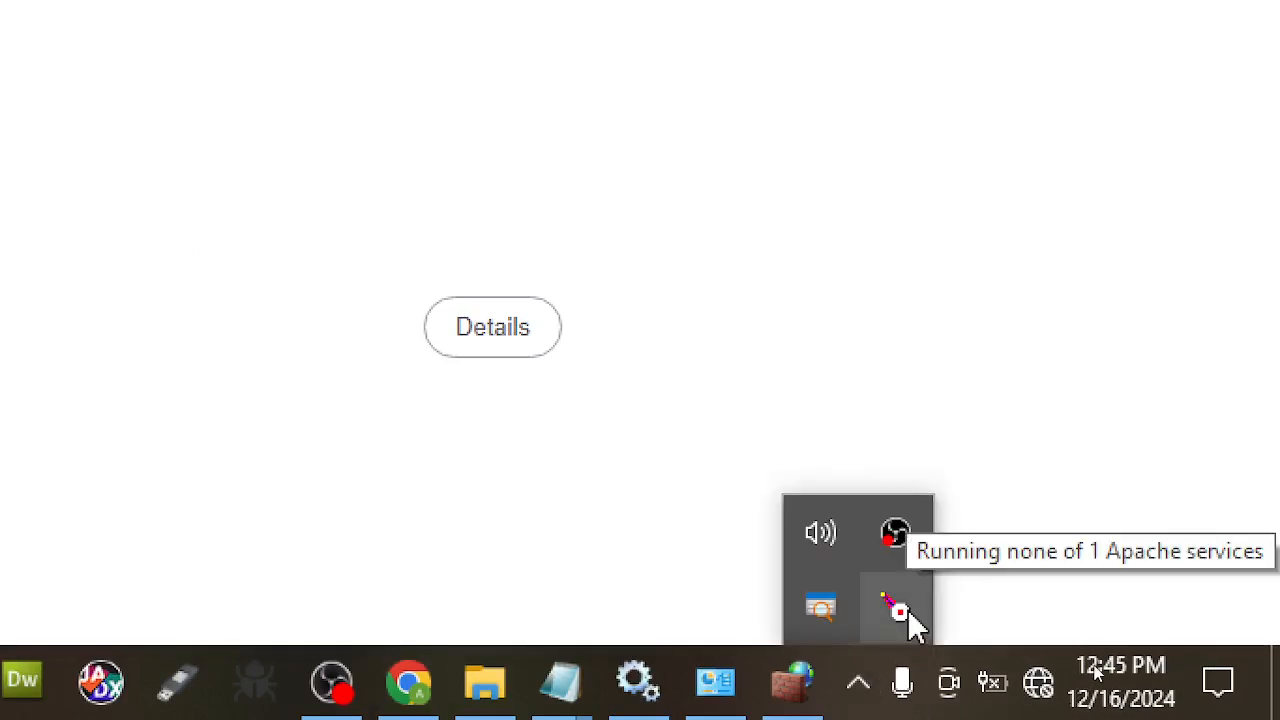
{"action": "right_click", "coordinate": [908, 609]}
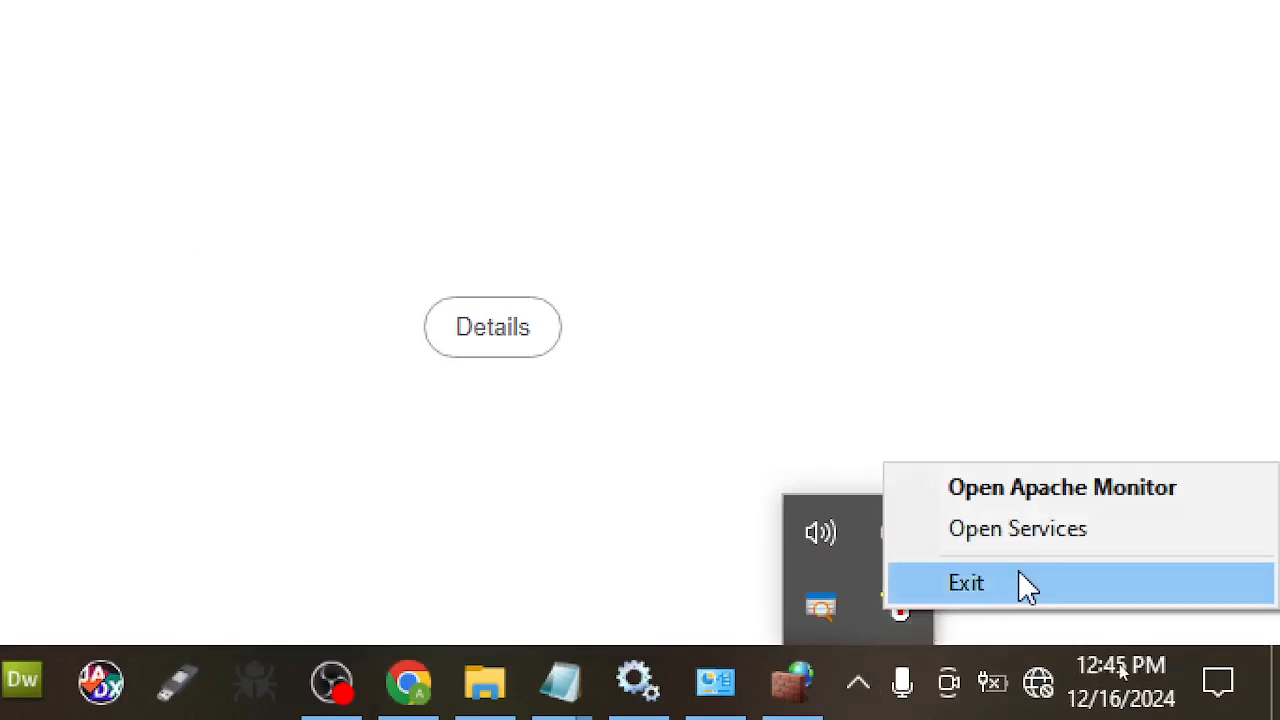
{"action": "left_click", "coordinate": [906, 617]}
{"action": "mouse_move", "coordinate": [1137, 597]}
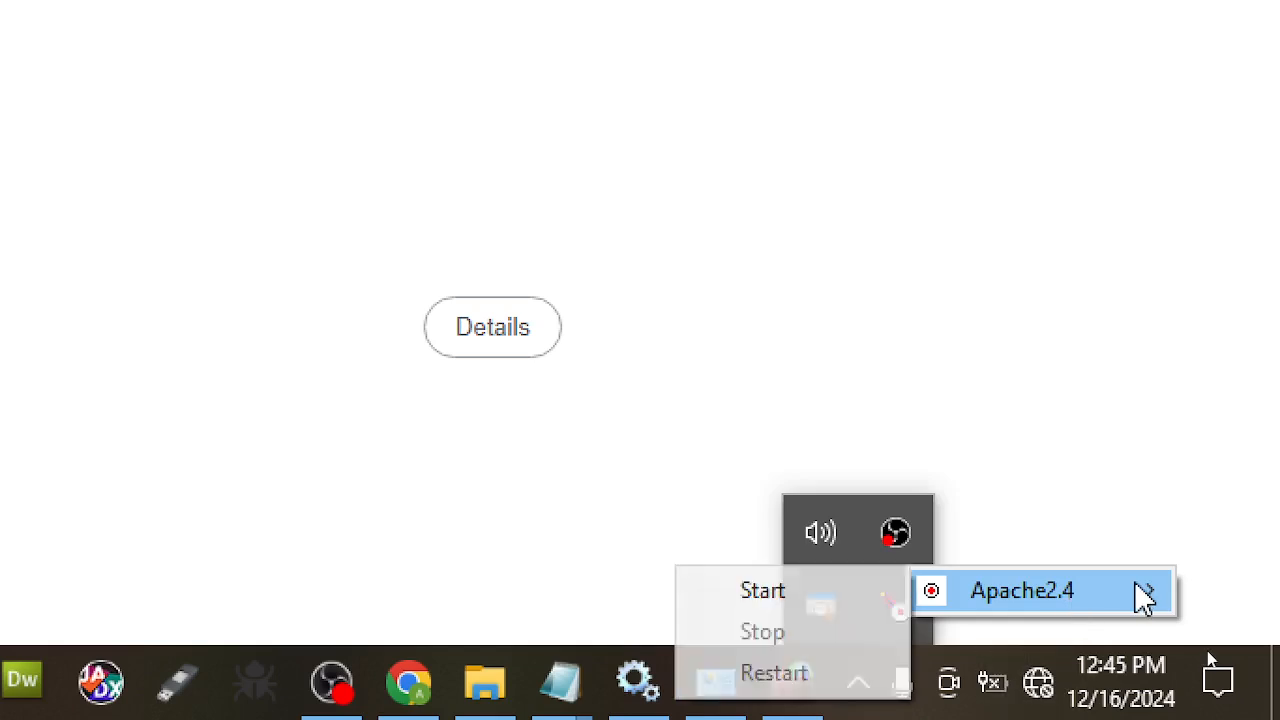
{"action": "left_click", "coordinate": [826, 600]}
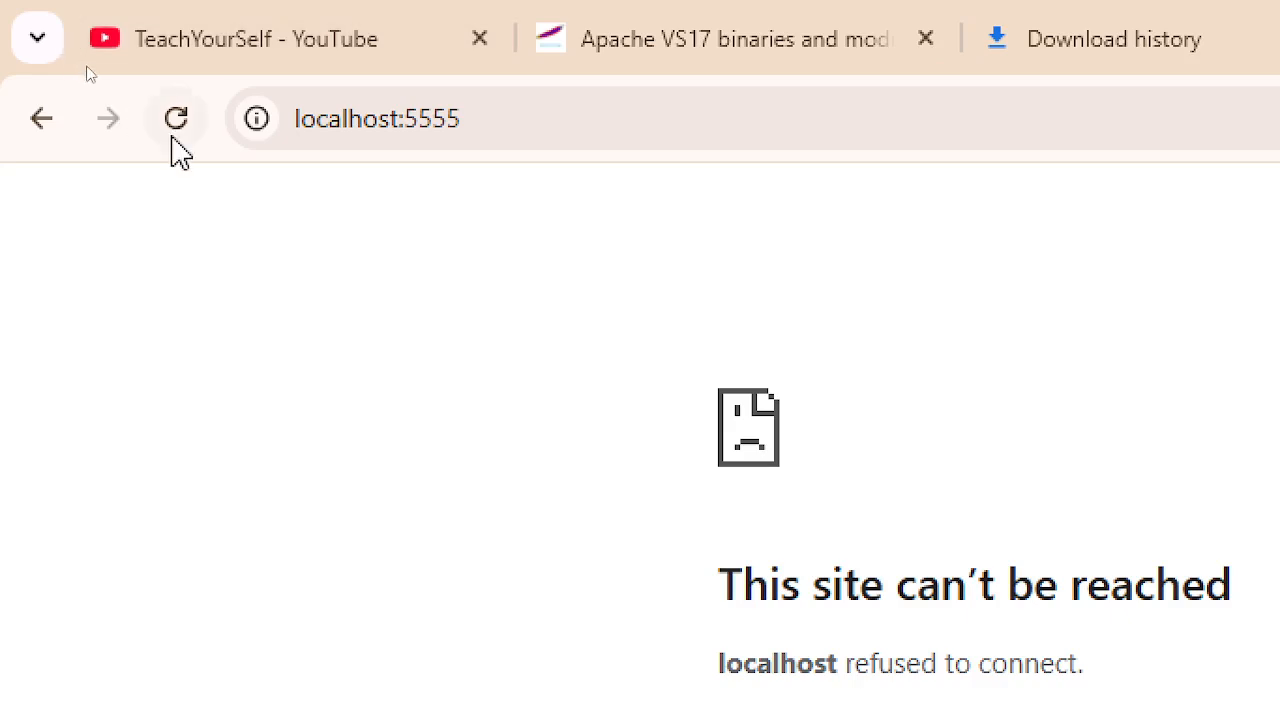
{"action": "left_click", "coordinate": [180, 122]}
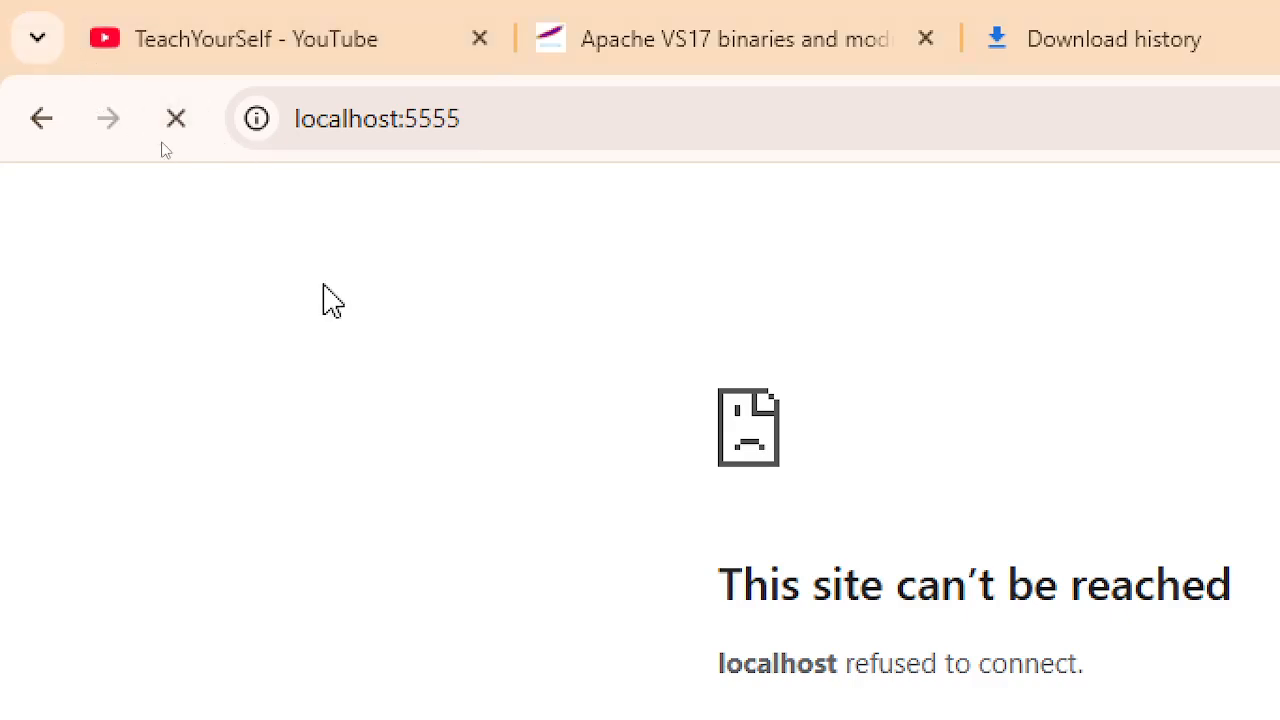
{"action": "left_click", "coordinate": [400, 115]}
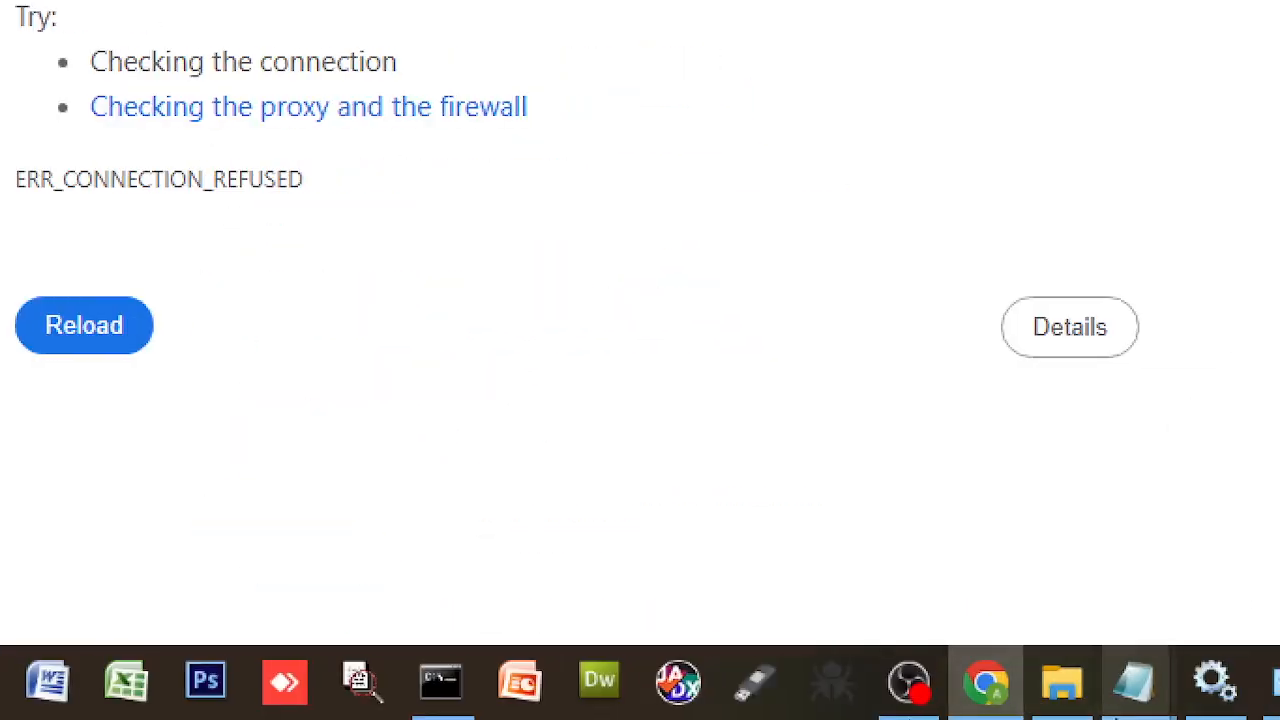
{"action": "mouse_move", "coordinate": [1045, 710]}
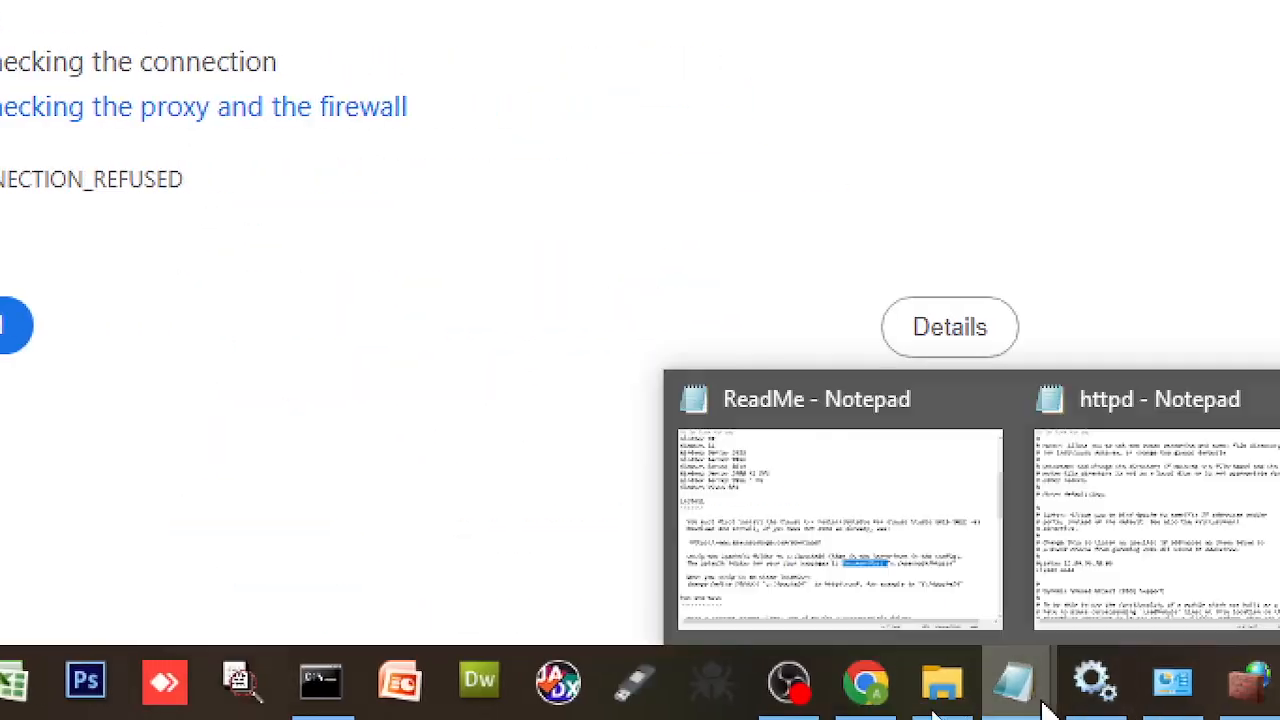
- Replace Listen port 4444 with 5555 in httpd.conf and save the file
{"action": "left_click", "coordinate": [1080, 571]}
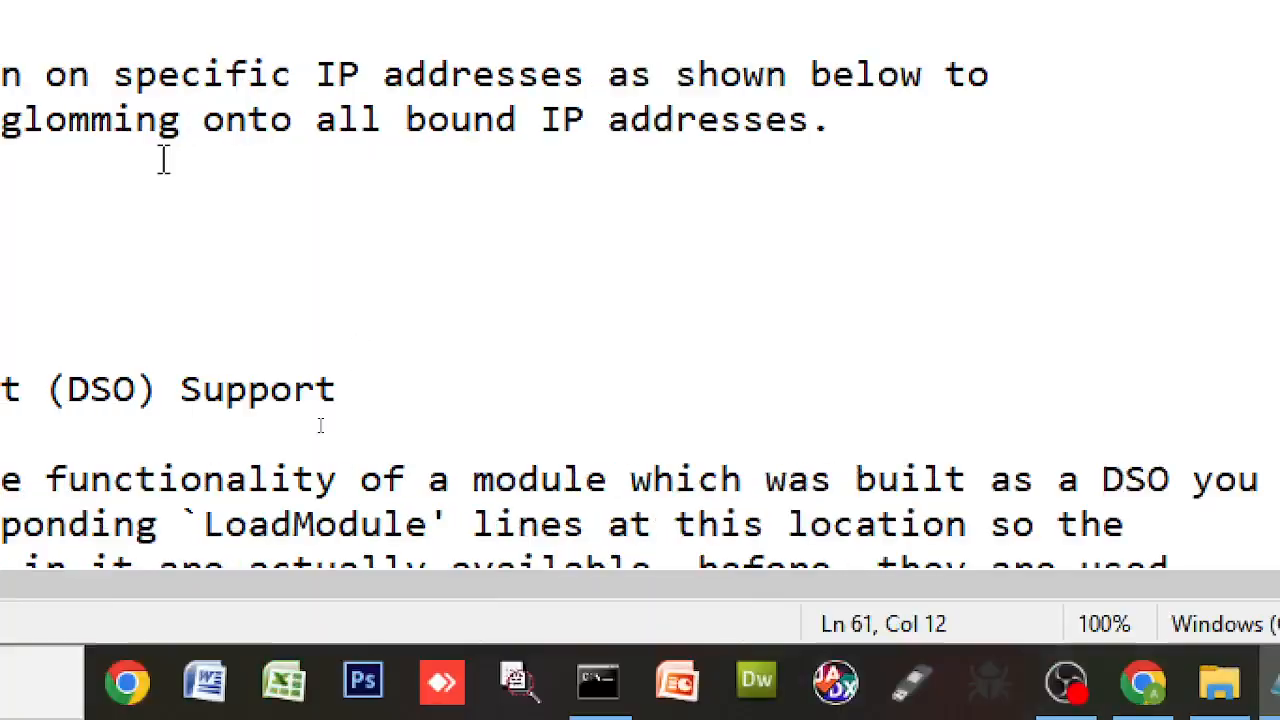
{"action": "left_click_drag", "start_coordinate": [220, 255], "coordinate": [320, 245]}
{"action": "type", "text": "5555"}
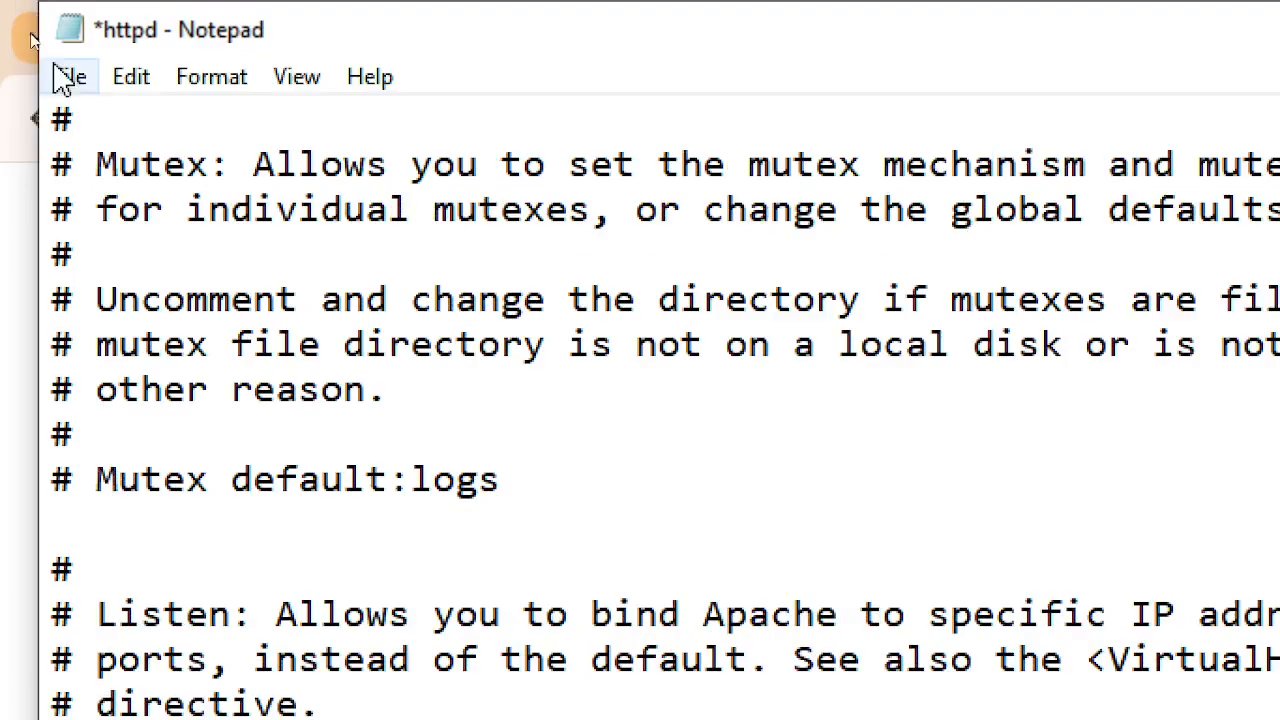
{"action": "left_click", "coordinate": [66, 77]}
{"action": "left_click", "coordinate": [130, 244]}
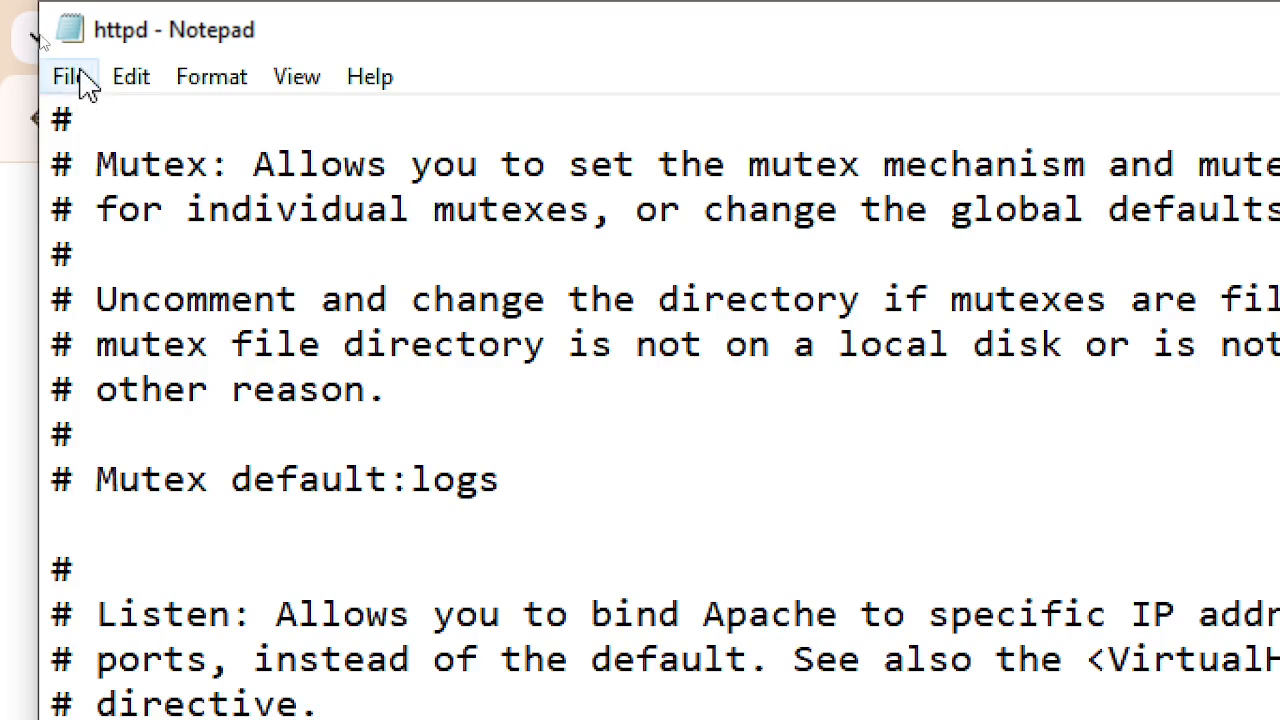
{"action": "left_click", "coordinate": [72, 80]}
{"action": "left_click", "coordinate": [189, 249]}
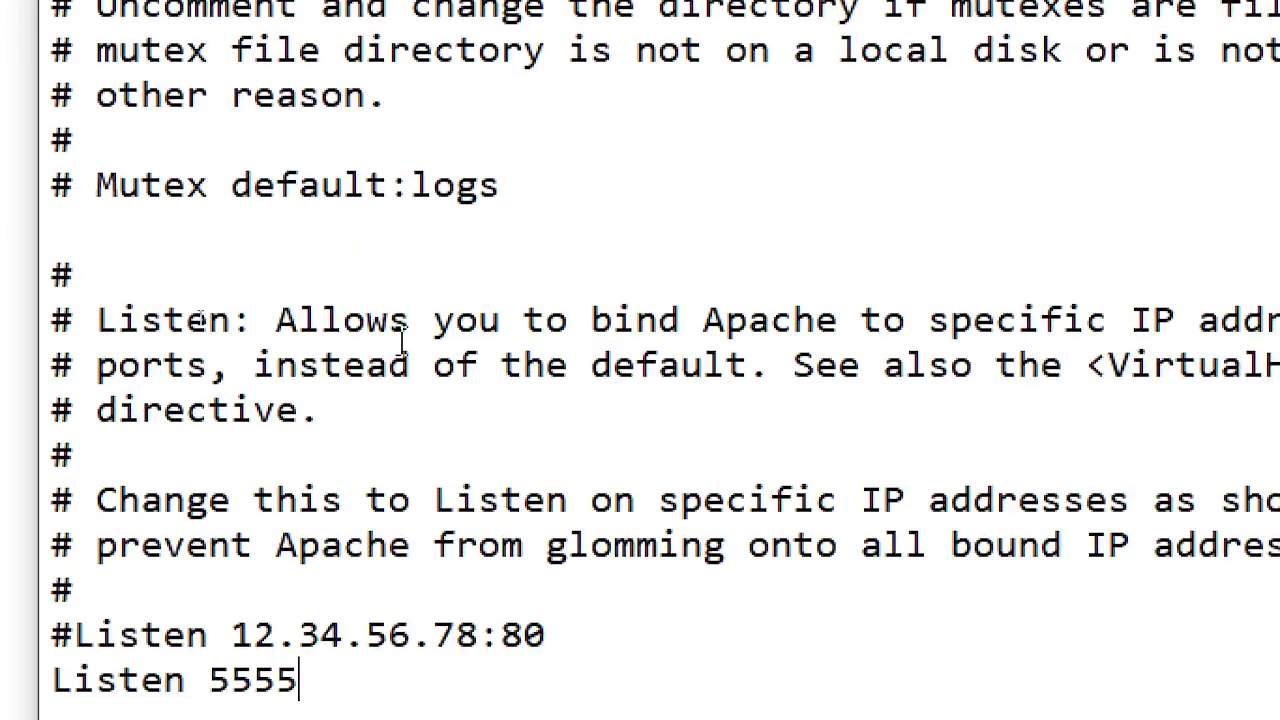
- Scroll through httpd.conf down to the ScriptAlias /cgi-bin/ section and back up
{"action": "scroll", "coordinate": [430, 460], "scroll_direction": "down", "scroll_amount": 4}
{"action": "scroll", "coordinate": [514, 543], "scroll_direction": "down", "scroll_amount": 4}
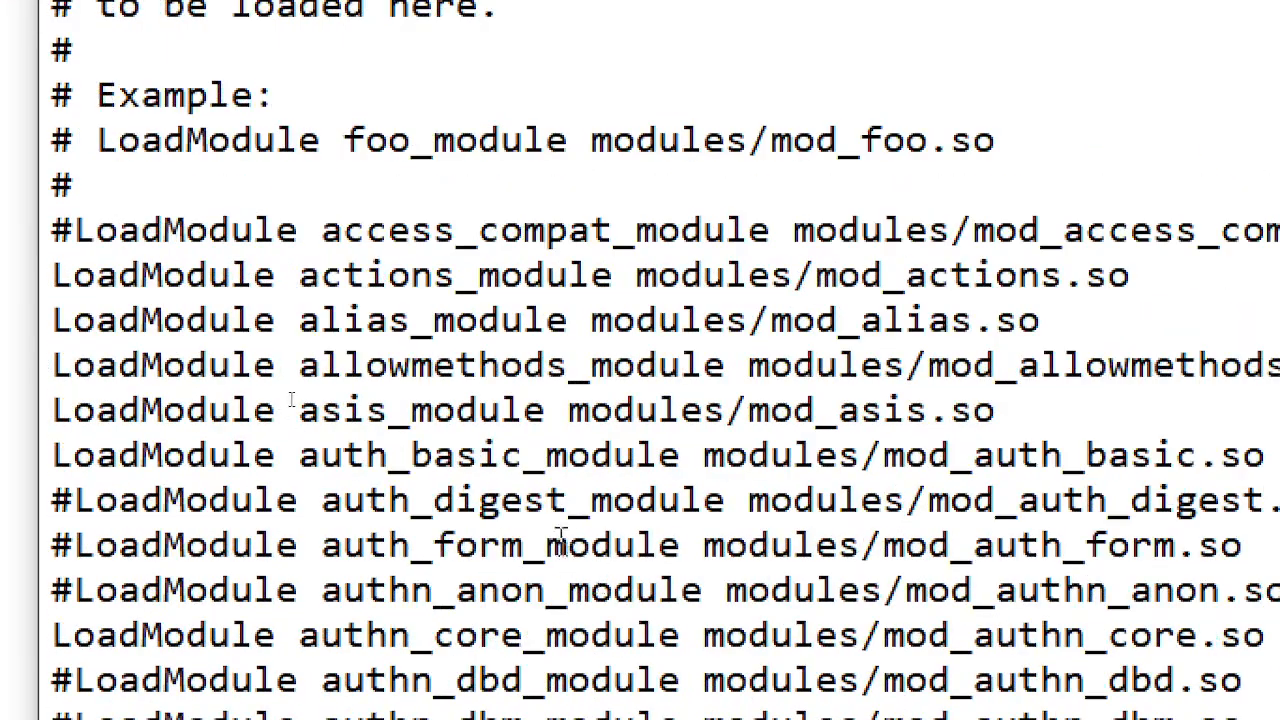
{"action": "scroll", "coordinate": [560, 541], "scroll_direction": "down", "scroll_amount": 20}
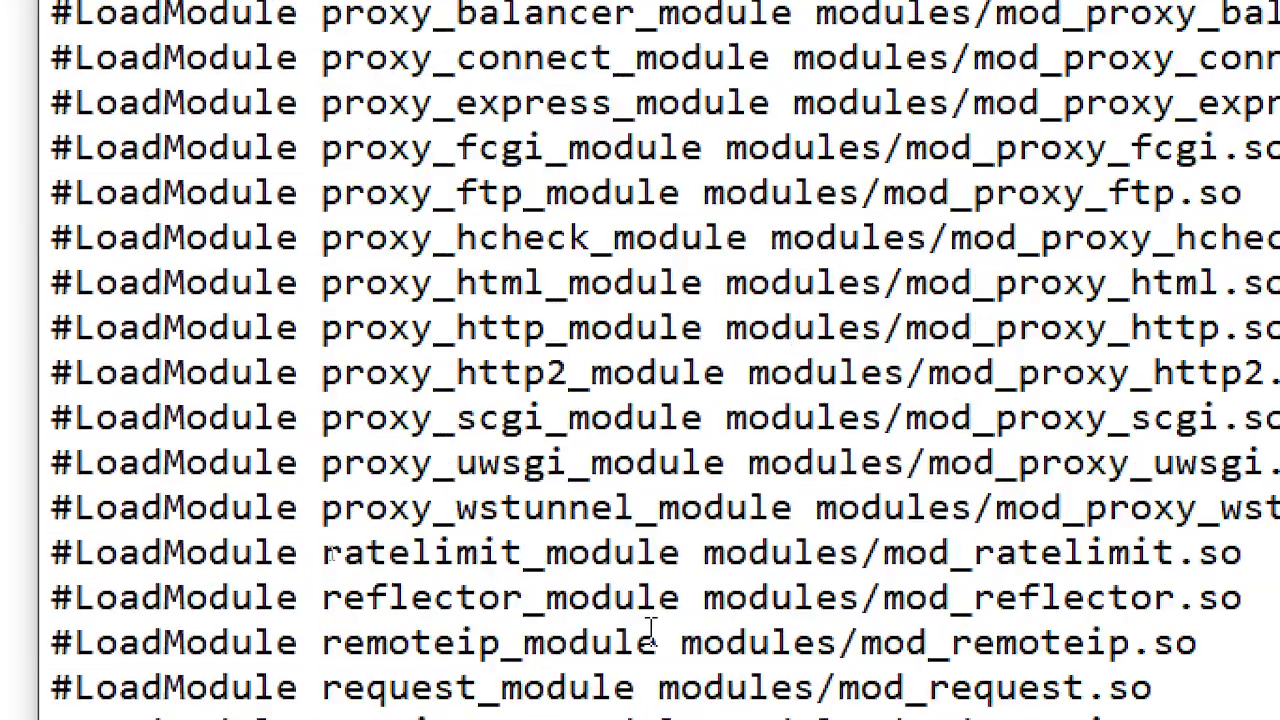
{"action": "scroll", "coordinate": [650, 628], "scroll_direction": "down", "scroll_amount": 20}
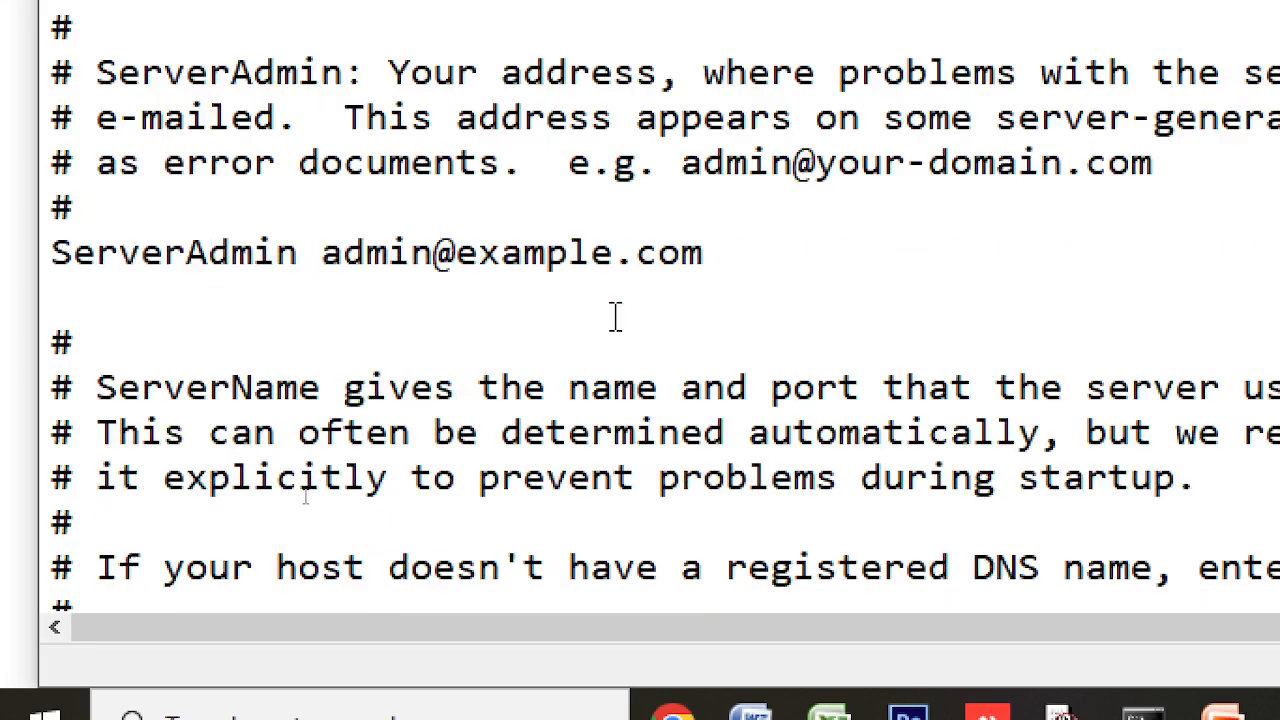
{"action": "scroll", "coordinate": [470, 318], "scroll_direction": "down", "scroll_amount": 4}
{"action": "scroll", "coordinate": [470, 318], "scroll_direction": "down", "scroll_amount": 15}
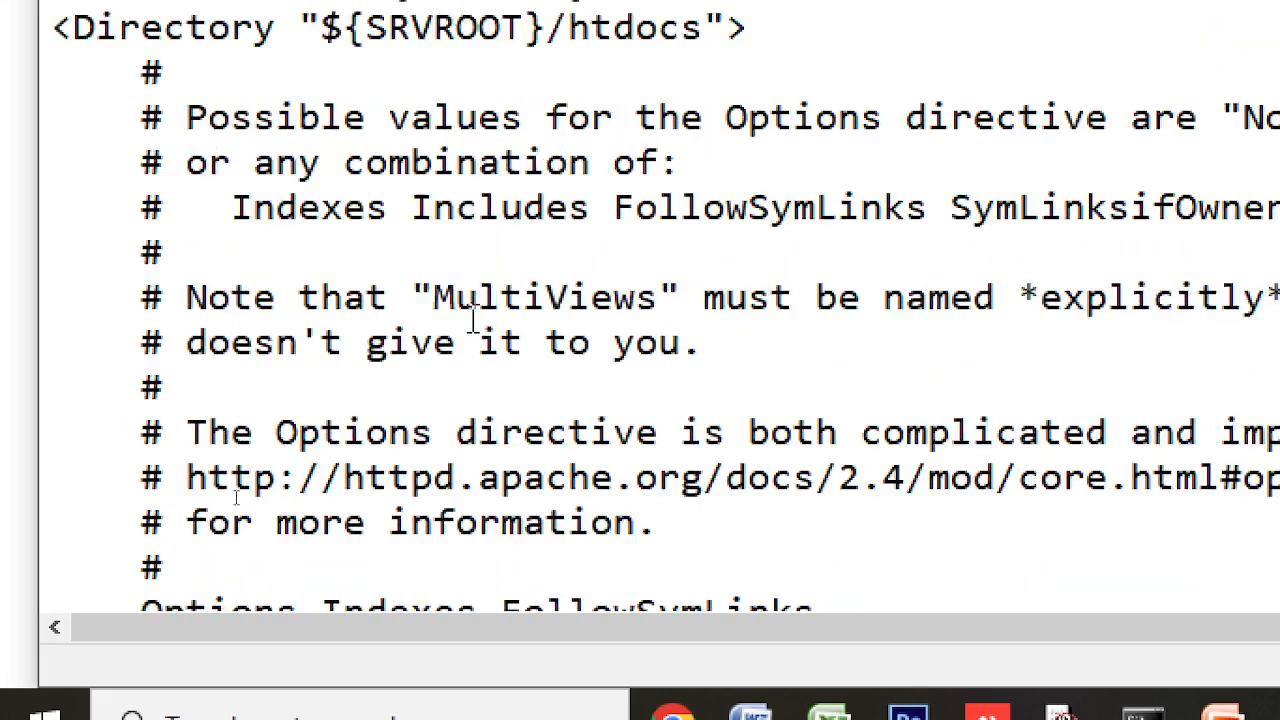
{"action": "scroll", "coordinate": [473, 318], "scroll_direction": "down", "scroll_amount": 9}
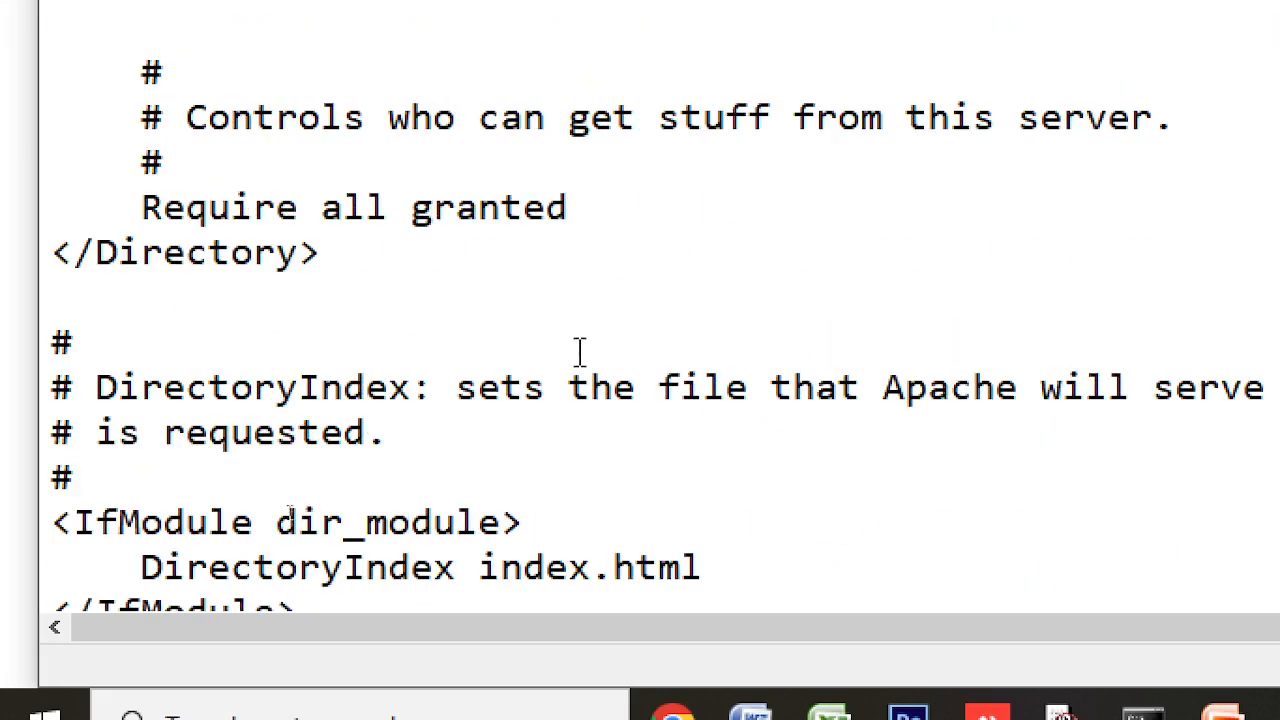
{"action": "scroll", "coordinate": [578, 332], "scroll_direction": "down", "scroll_amount": 9}
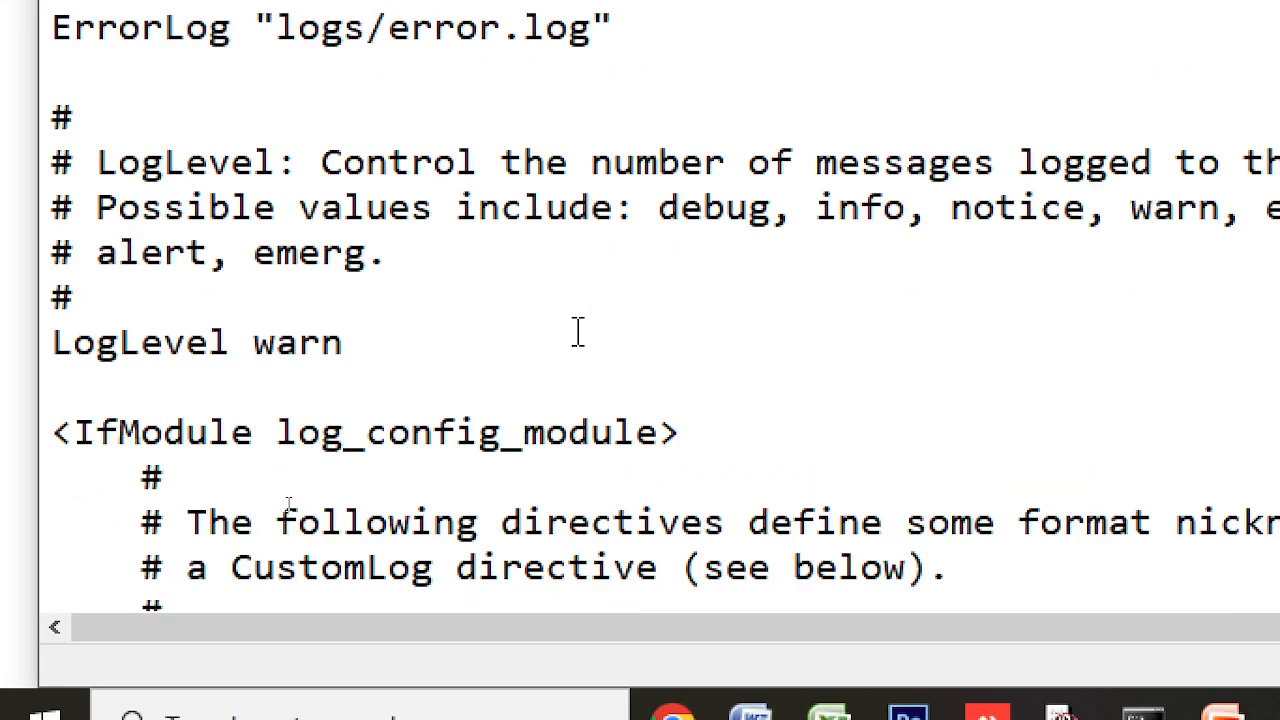
{"action": "scroll", "coordinate": [757, 306], "scroll_direction": "down", "scroll_amount": 7}
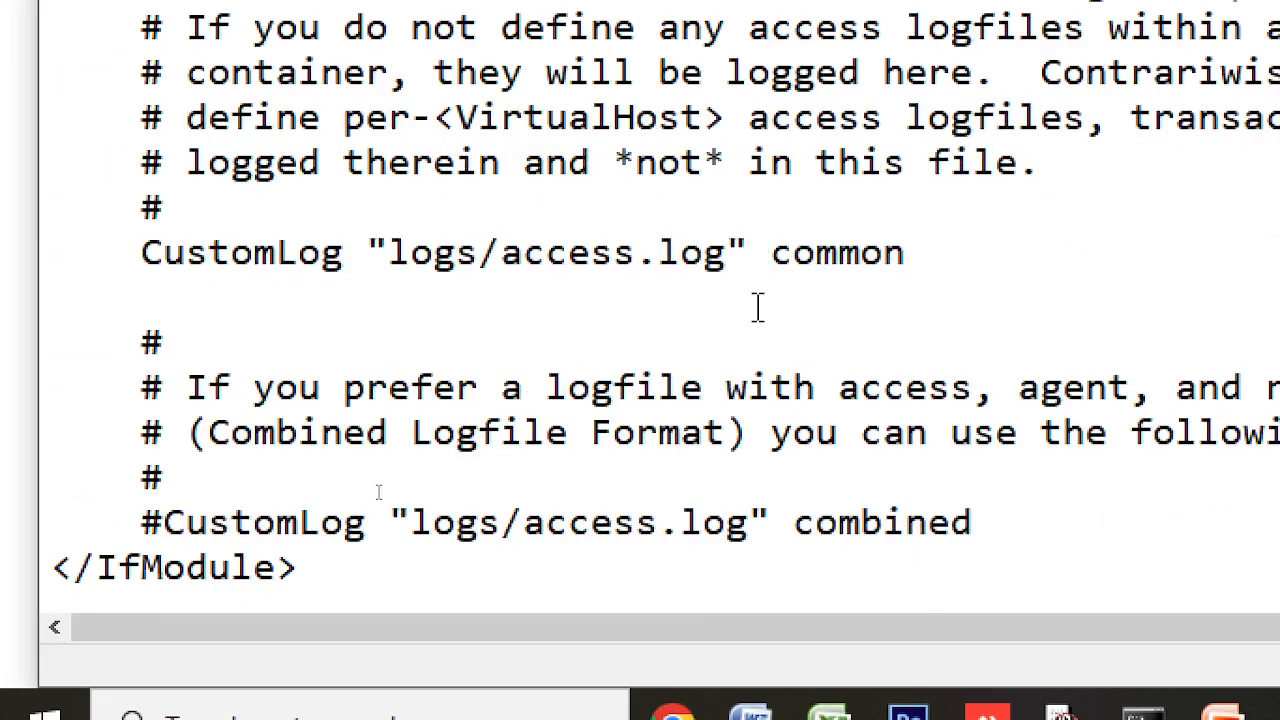
{"action": "scroll", "coordinate": [757, 306], "scroll_direction": "down", "scroll_amount": 3}
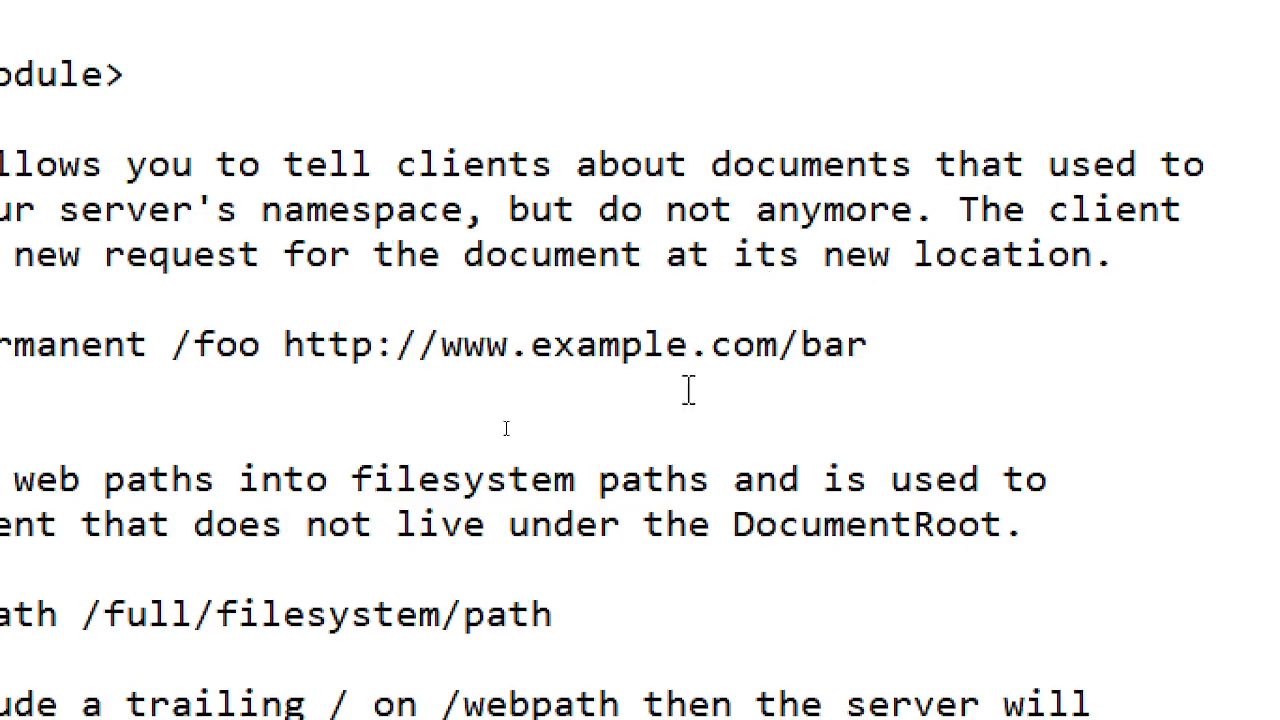
{"action": "scroll", "coordinate": [405, 368], "scroll_direction": "down", "scroll_amount": 4}
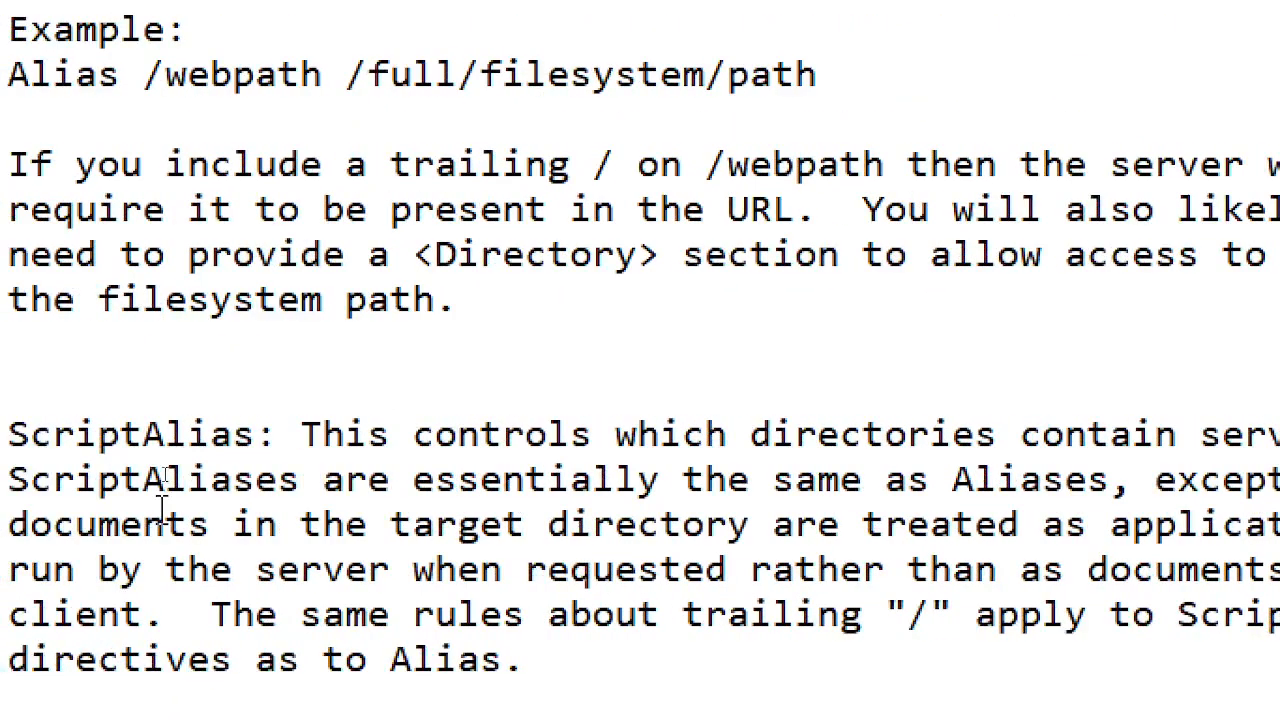
{"action": "scroll", "coordinate": [163, 522], "scroll_direction": "down", "scroll_amount": 3}
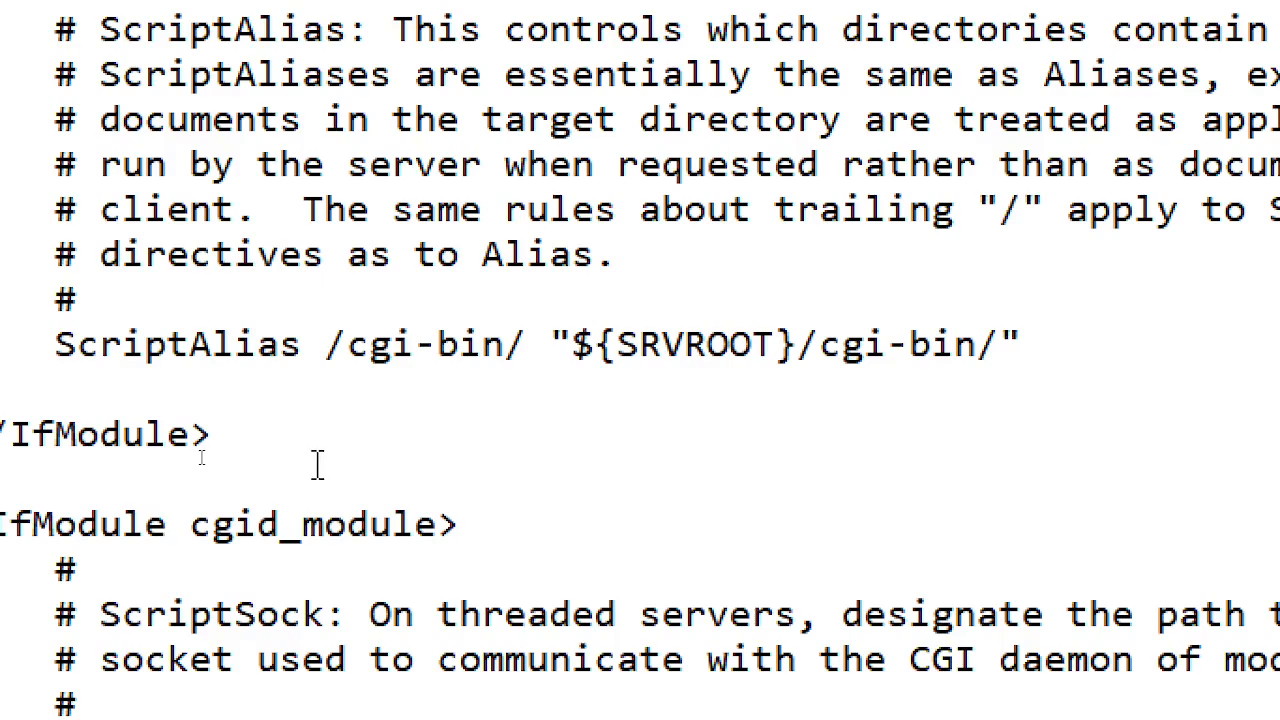
{"action": "scroll", "coordinate": [317, 465], "scroll_direction": "down", "scroll_amount": 1}
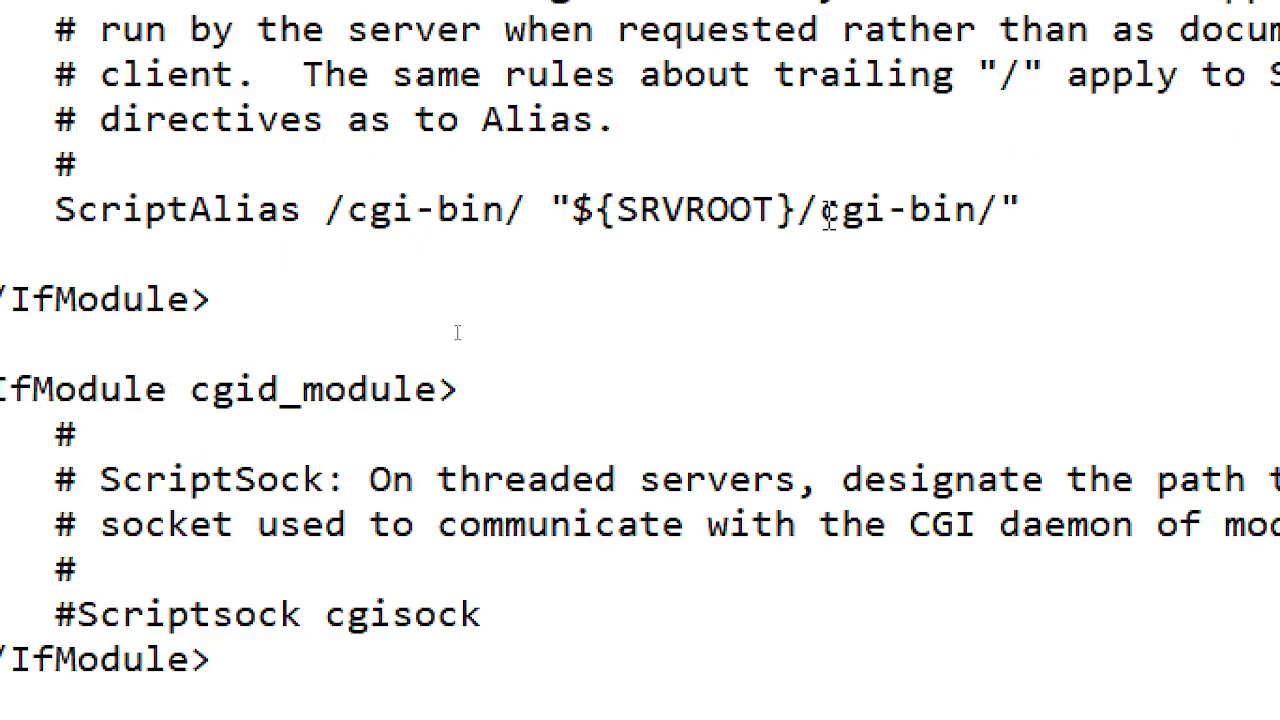
{"action": "scroll", "coordinate": [192, 77], "scroll_direction": "up", "scroll_amount": 2}
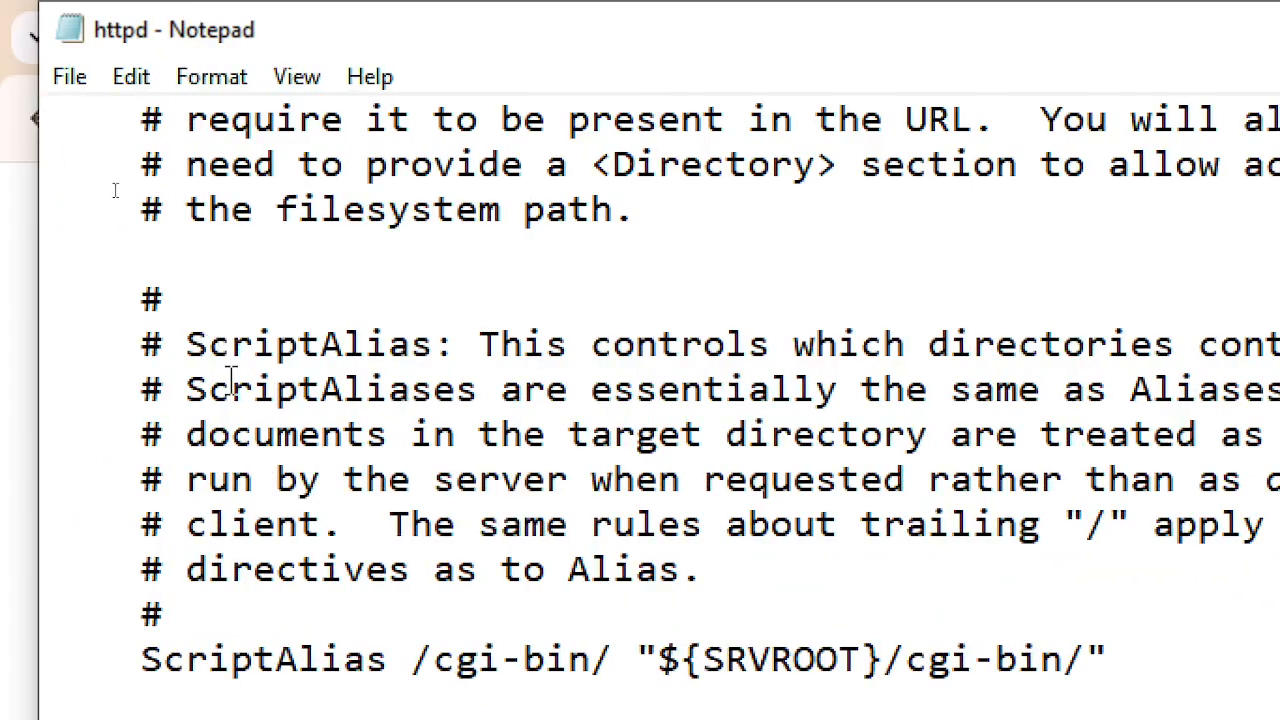
{"action": "scroll", "coordinate": [171, 257], "scroll_direction": "up", "scroll_amount": 5}
{"action": "scroll", "coordinate": [230, 380], "scroll_direction": "up", "scroll_amount": 1}
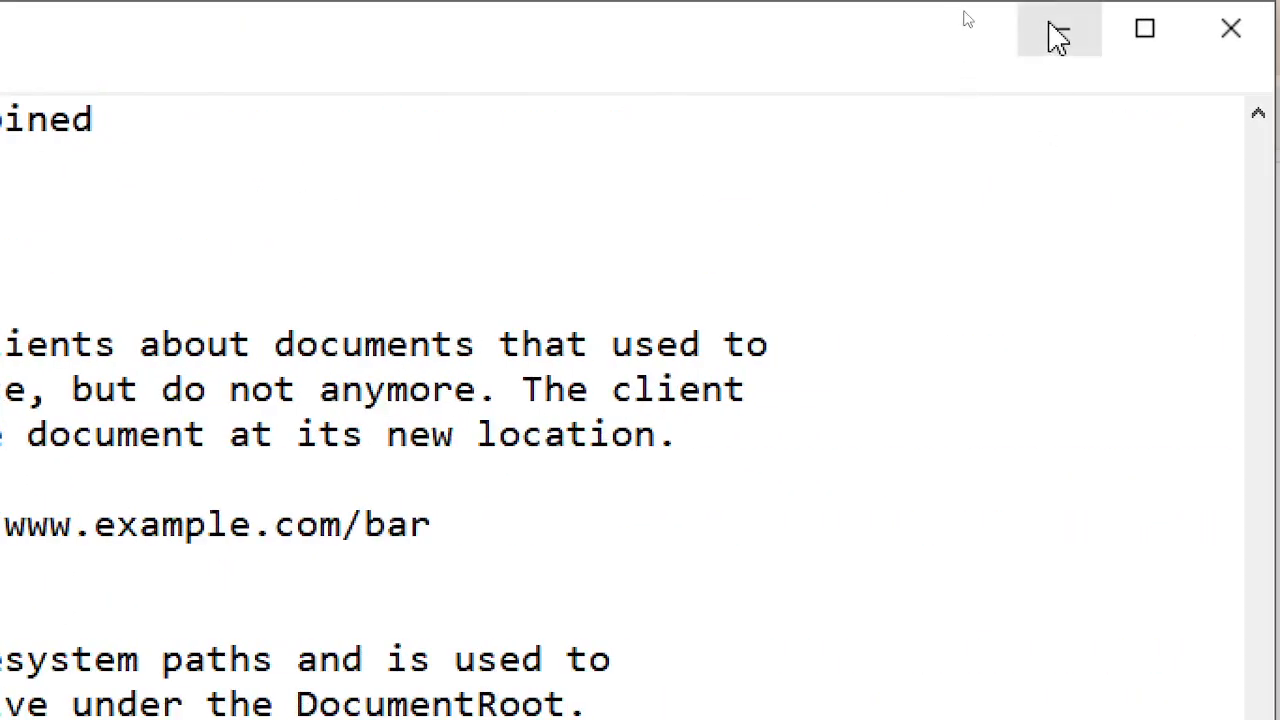
{"action": "left_click", "coordinate": [1058, 38]}
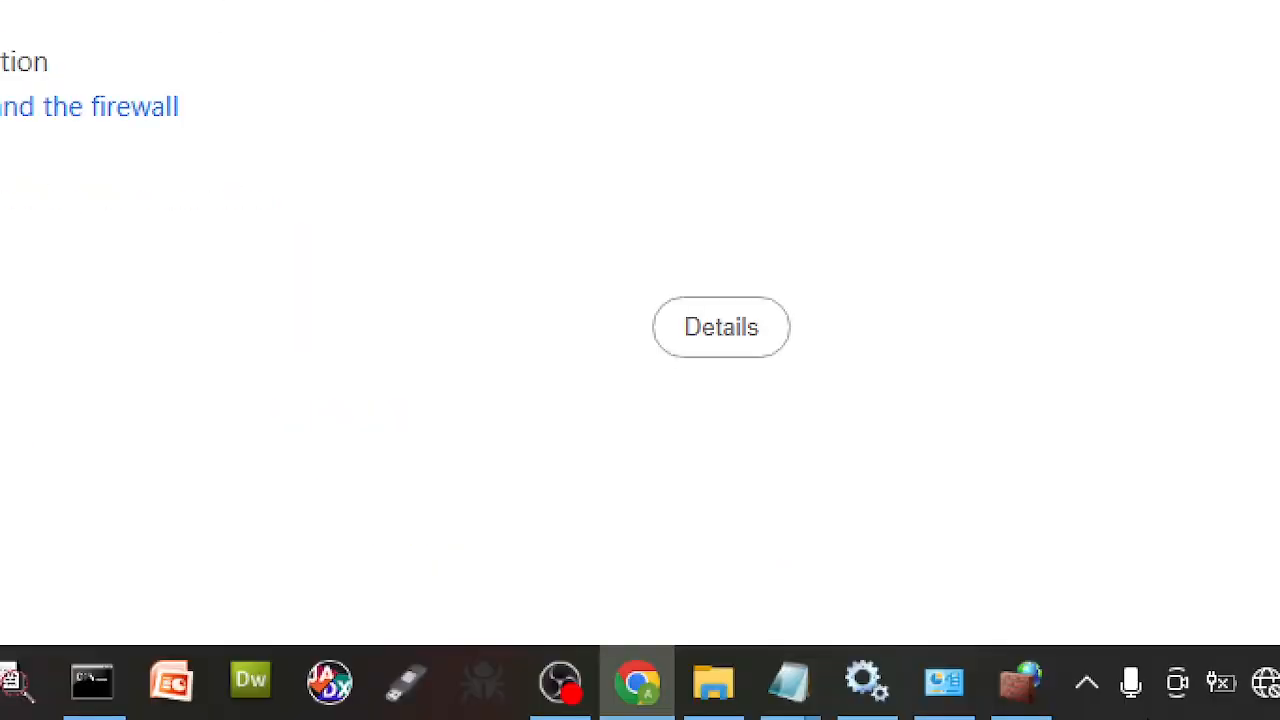
{"action": "left_click", "coordinate": [1098, 690]}
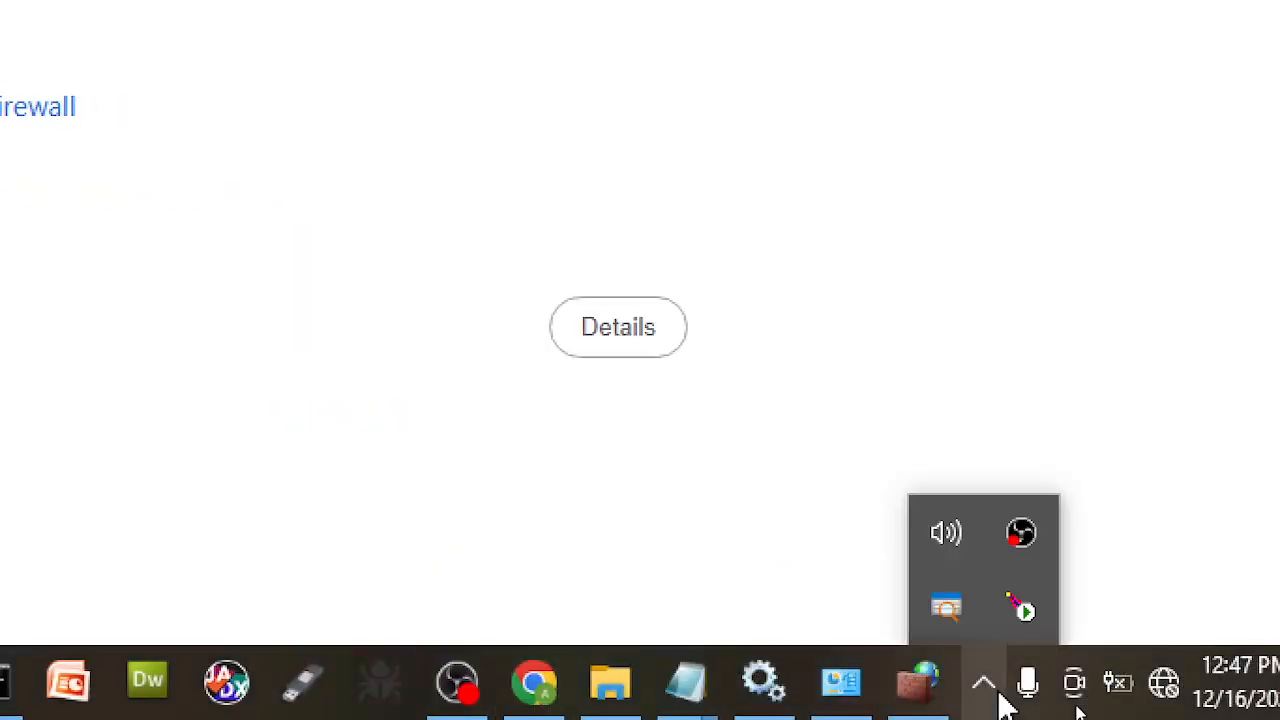
{"action": "left_click", "coordinate": [1026, 608]}
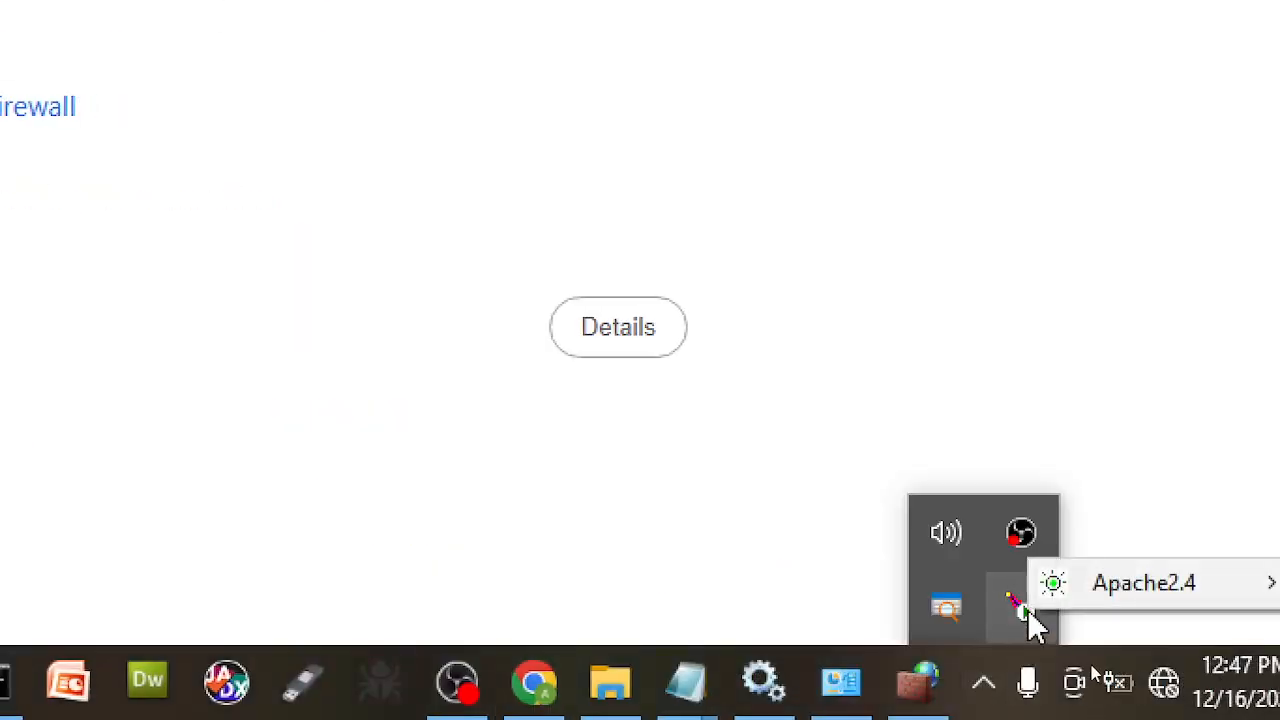
{"action": "left_click", "coordinate": [193, 213]}
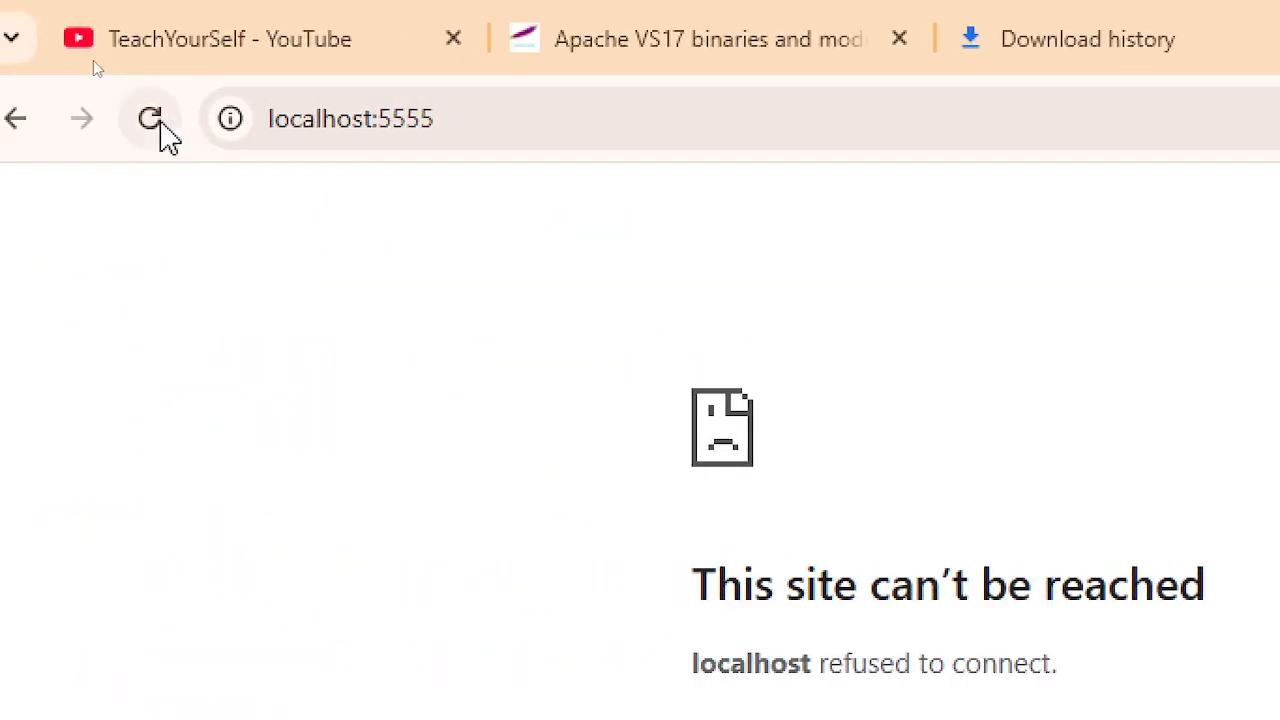
{"action": "left_click", "coordinate": [160, 126]}
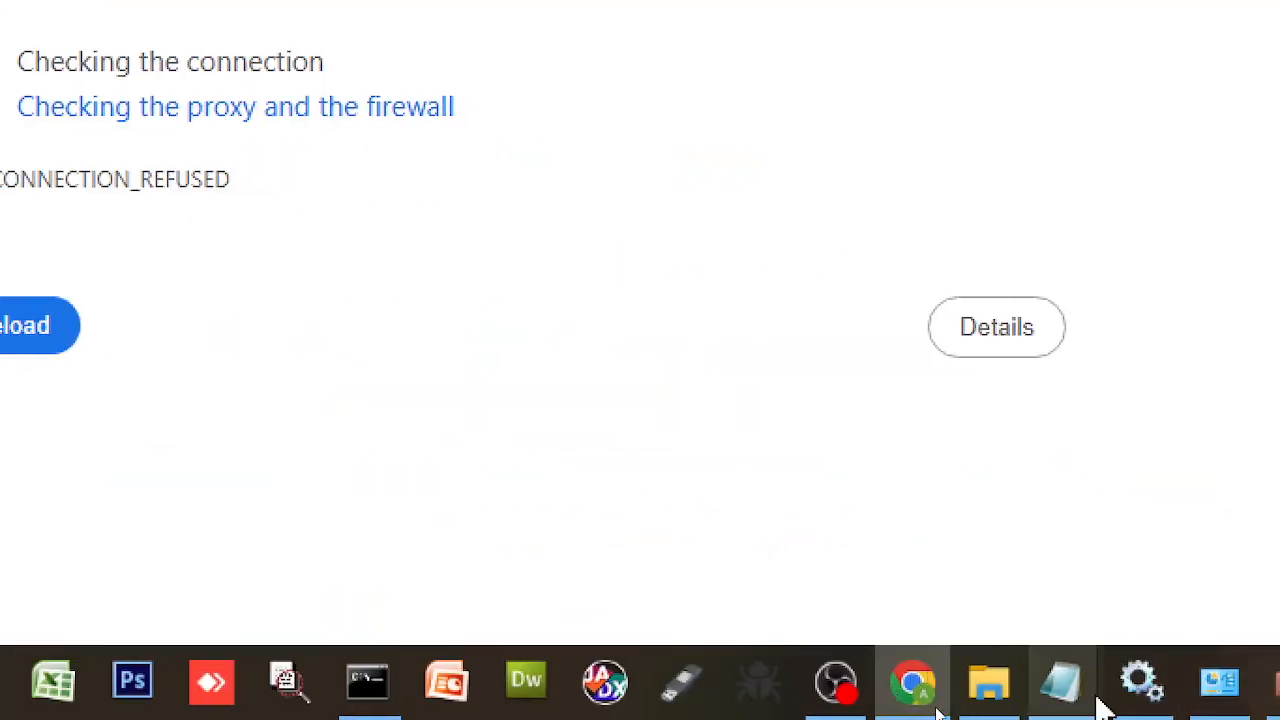
{"action": "mouse_move", "coordinate": [1090, 695]}
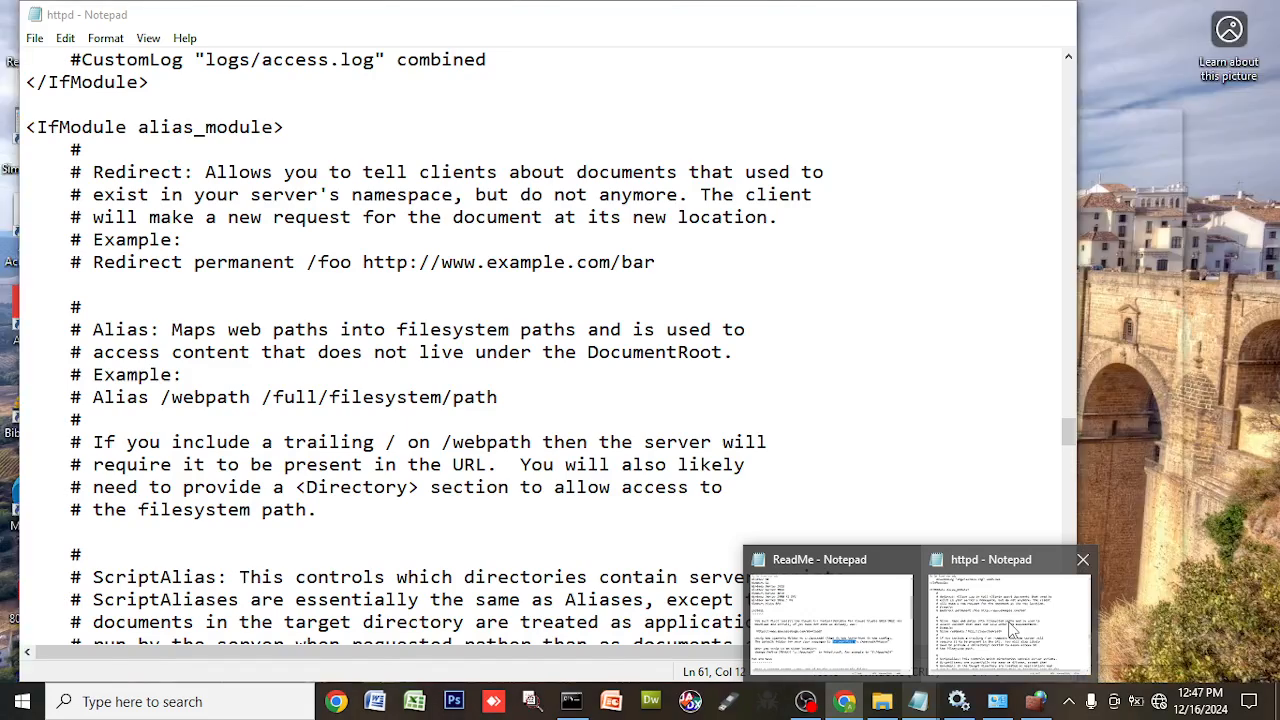
{"action": "mouse_move", "coordinate": [995, 695]}
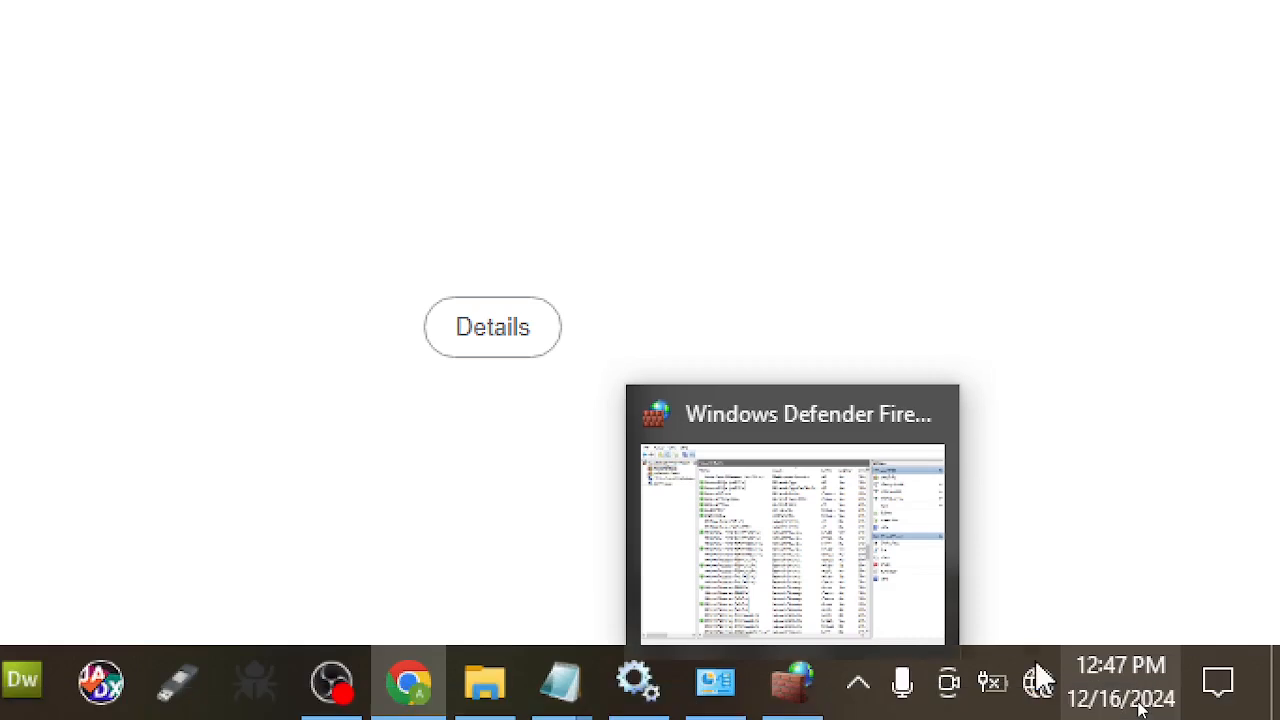
- Stop the Apache2.4 service from the Apache Monitor tray menu
{"action": "left_click", "coordinate": [860, 698]}
{"action": "left_click", "coordinate": [897, 607]}
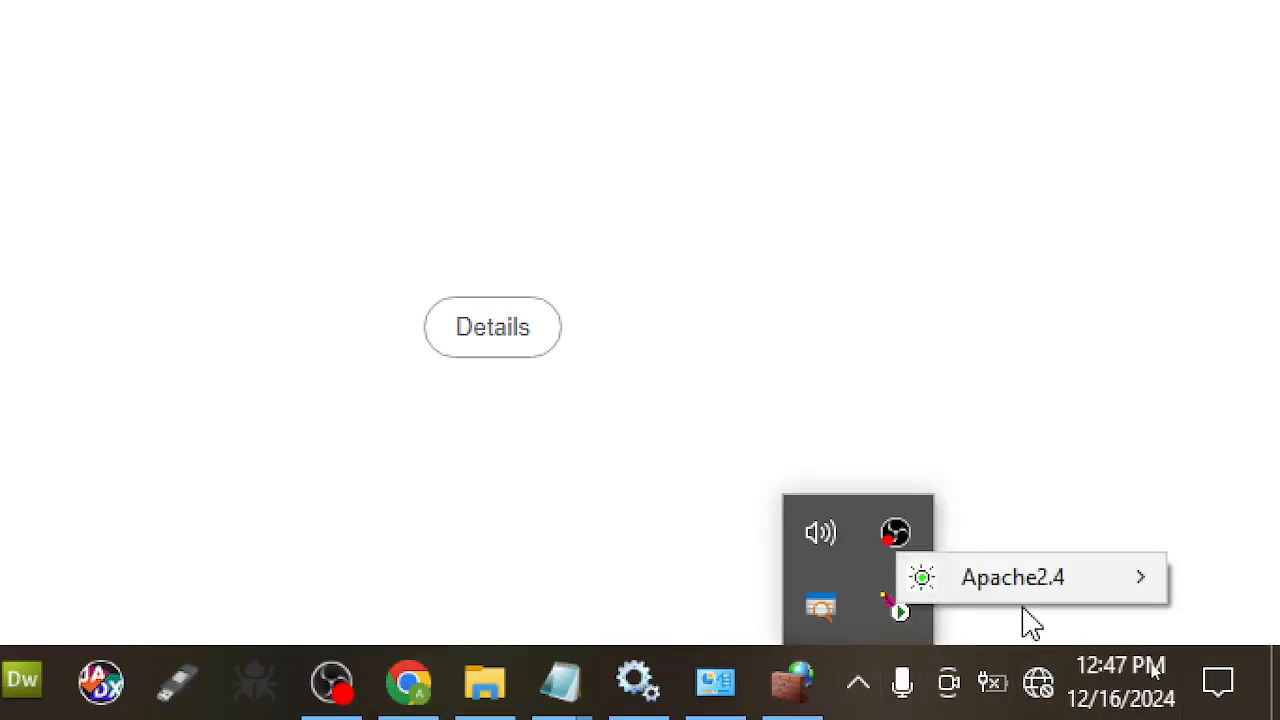
{"action": "mouse_move", "coordinate": [1105, 595]}
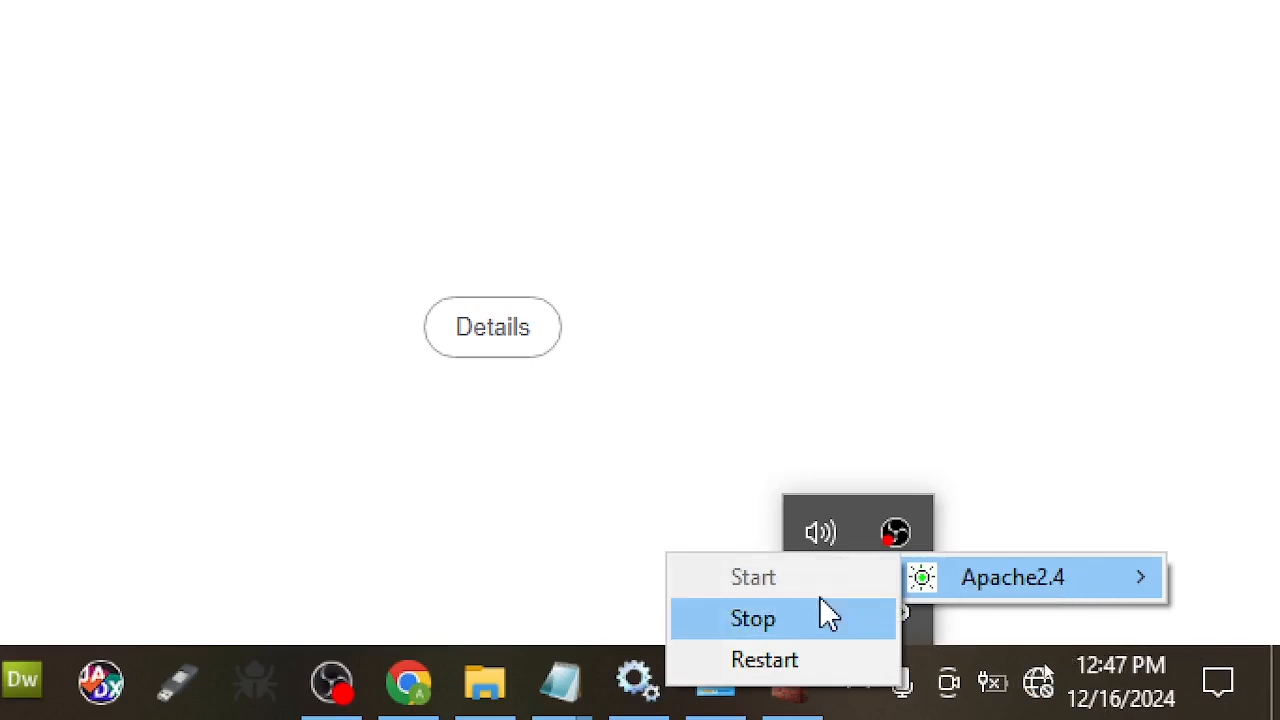
{"action": "left_click", "coordinate": [806, 623]}
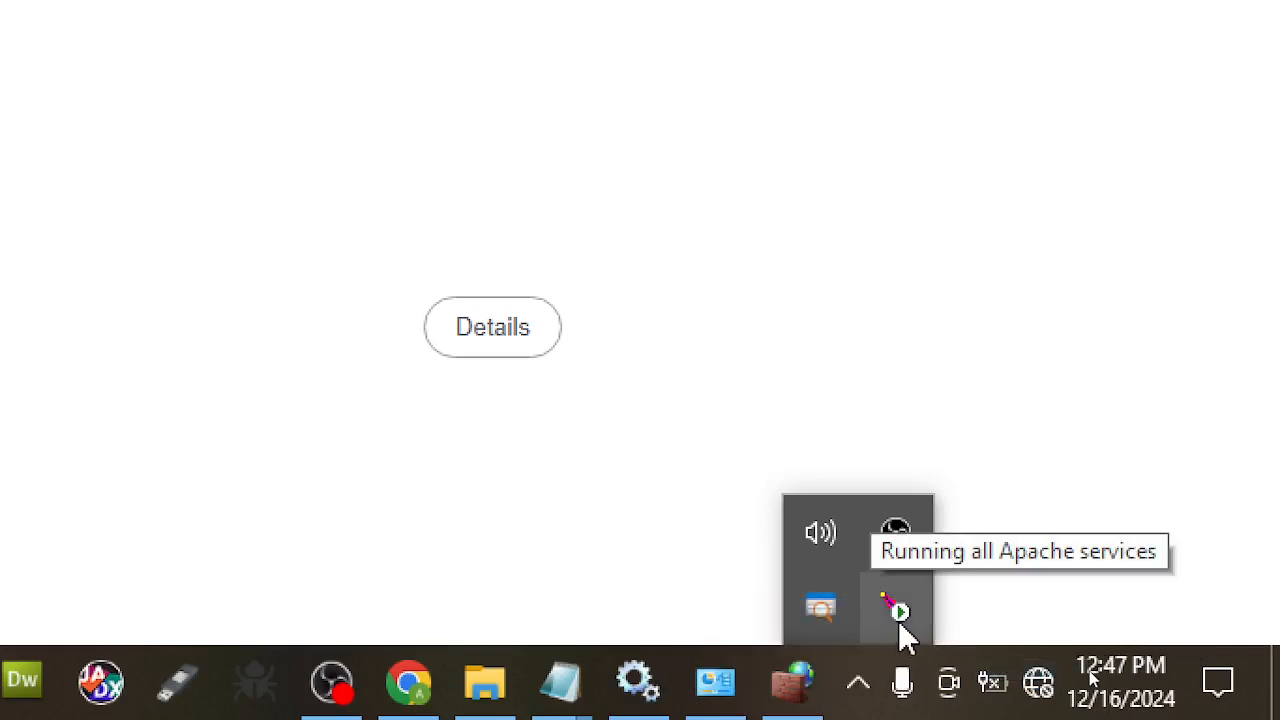
- Try restarting Apache2.4 and dismiss the failed-operation error
{"action": "left_click", "coordinate": [897, 615]}
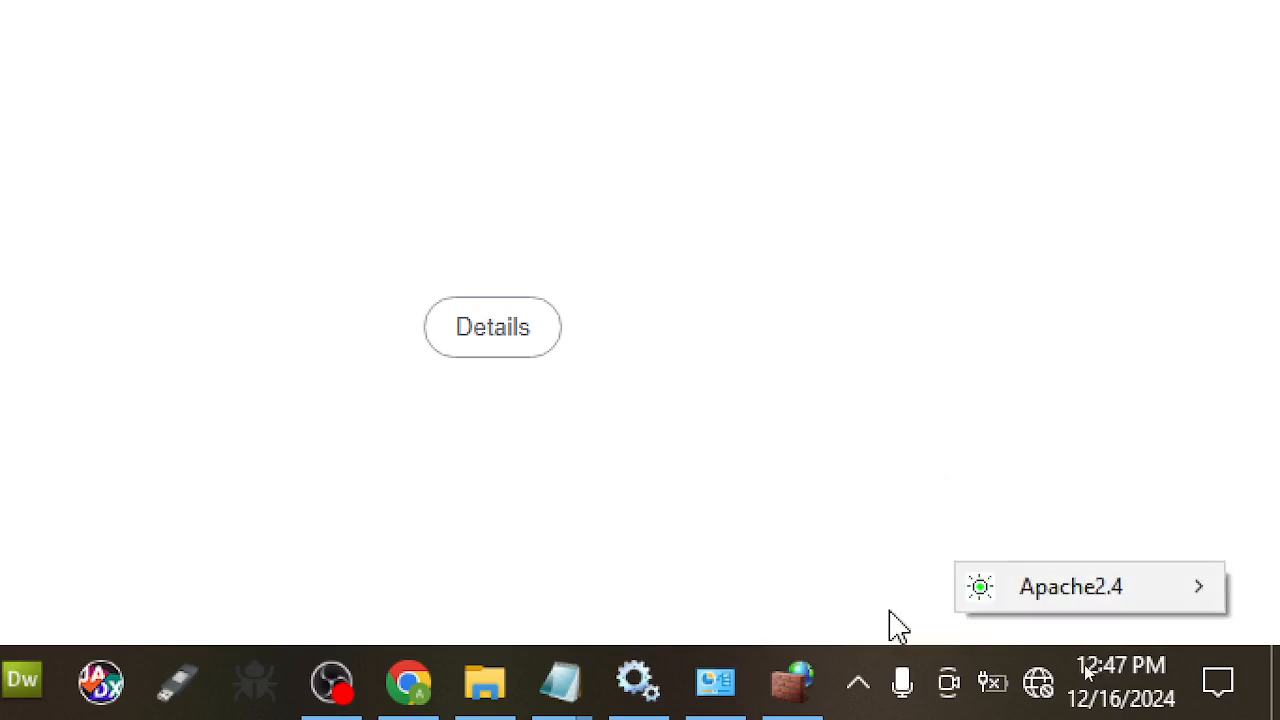
{"action": "mouse_move", "coordinate": [1083, 600]}
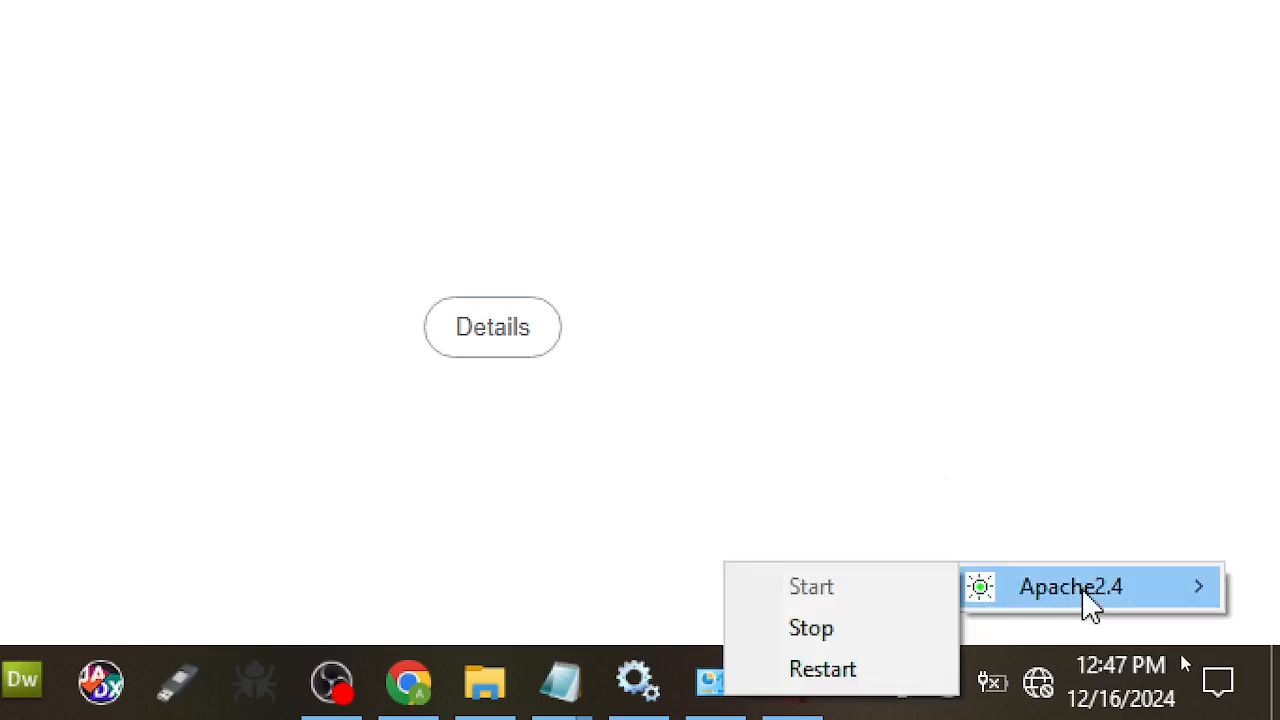
{"action": "left_click", "coordinate": [843, 680]}
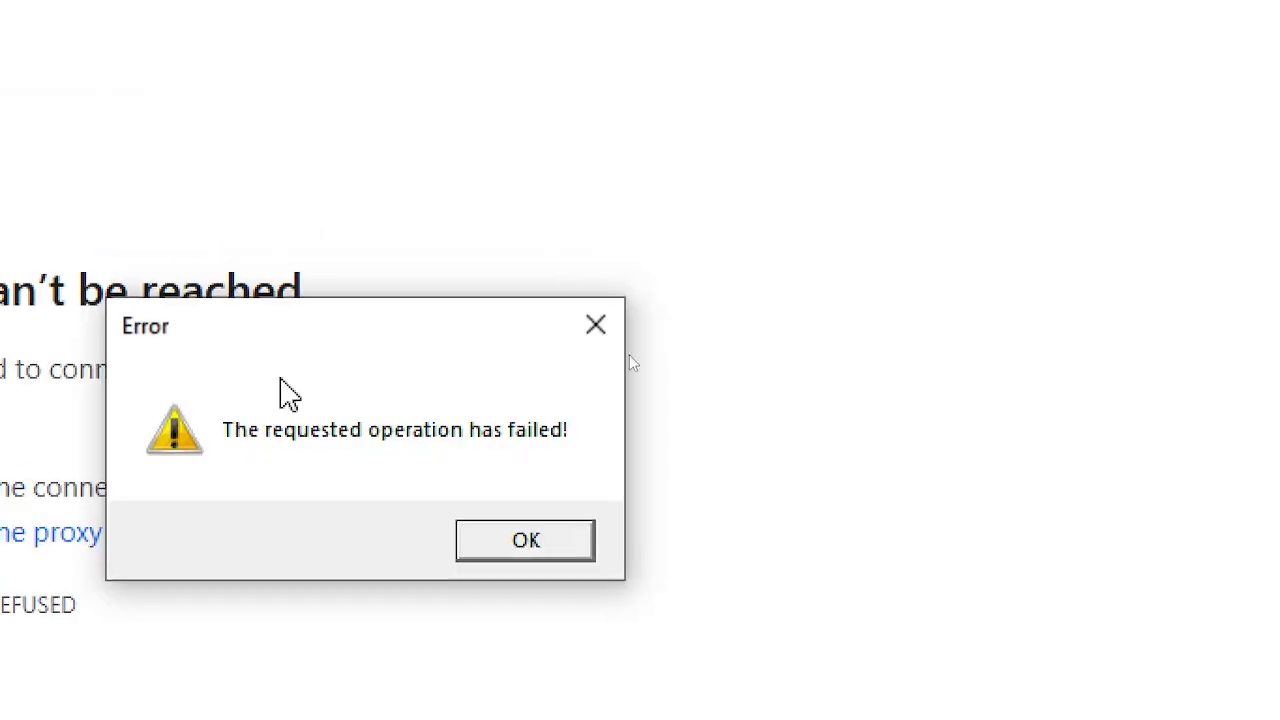
{"action": "left_click", "coordinate": [547, 562]}
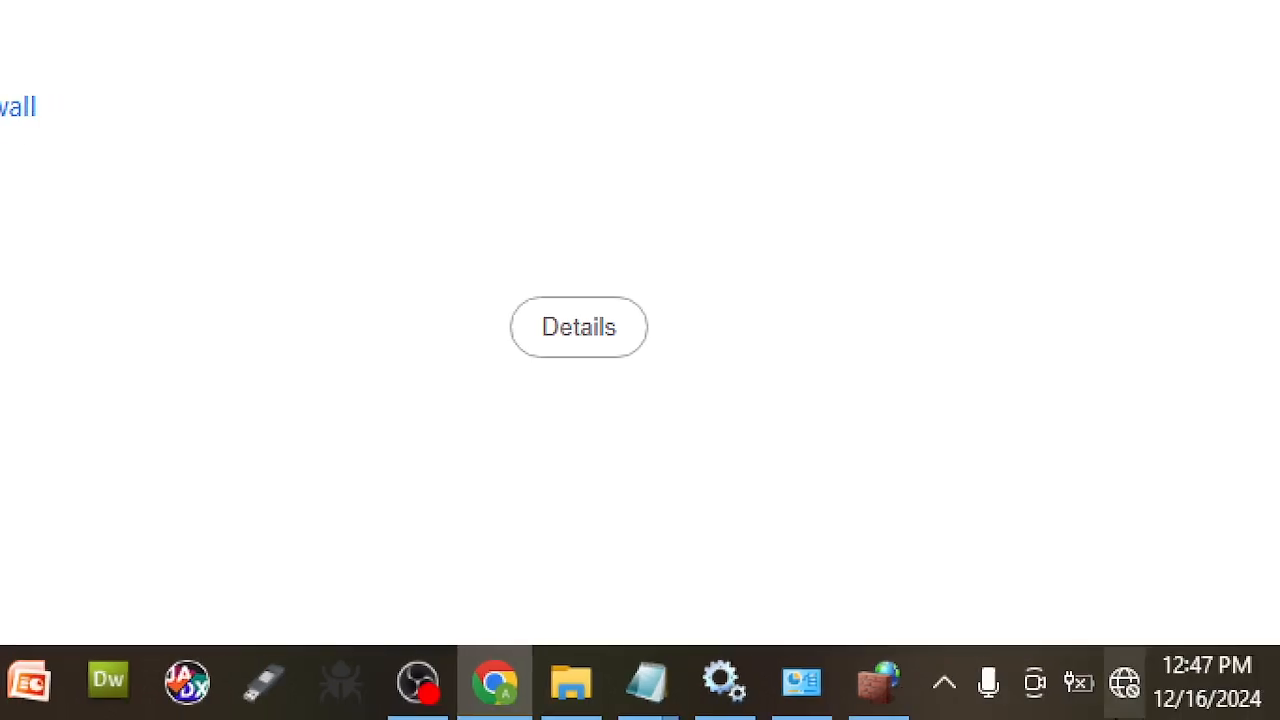
- Start the Apache2.4 service from the Apache Monitor tray menu
{"action": "left_click", "coordinate": [958, 690]}
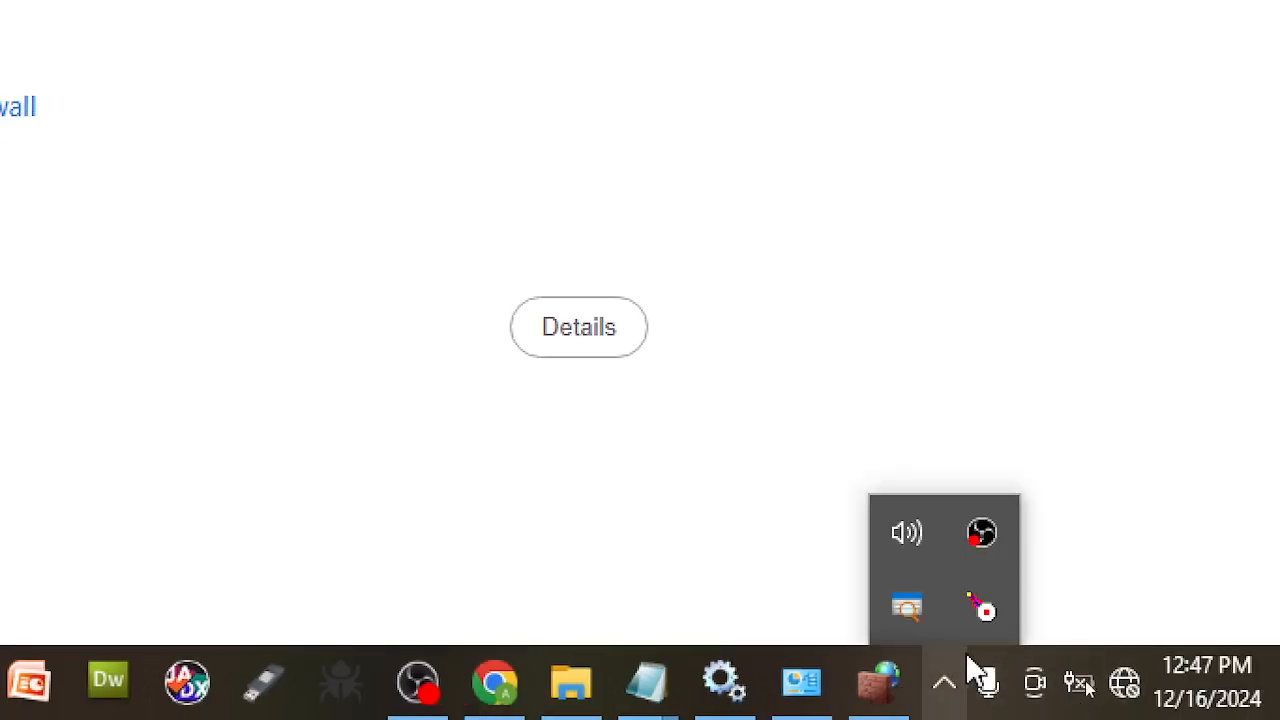
{"action": "left_click", "coordinate": [1002, 618]}
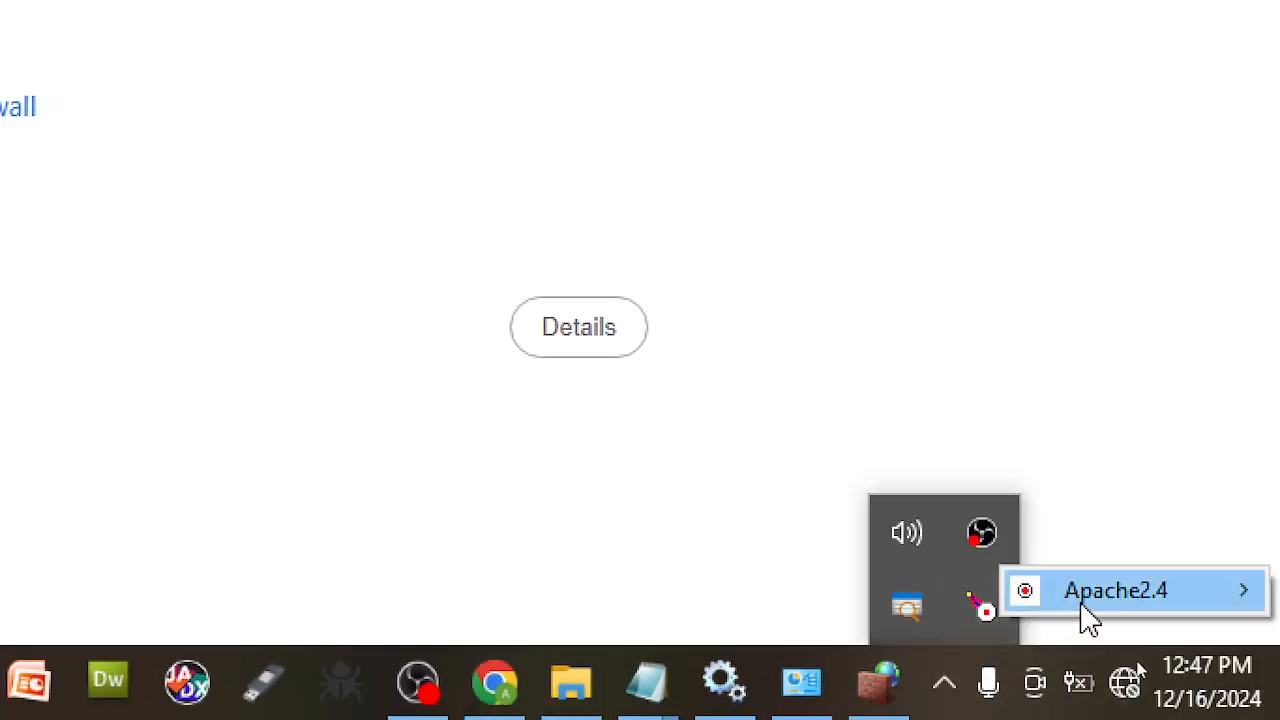
{"action": "mouse_move", "coordinate": [1068, 600]}
{"action": "left_click", "coordinate": [893, 600]}
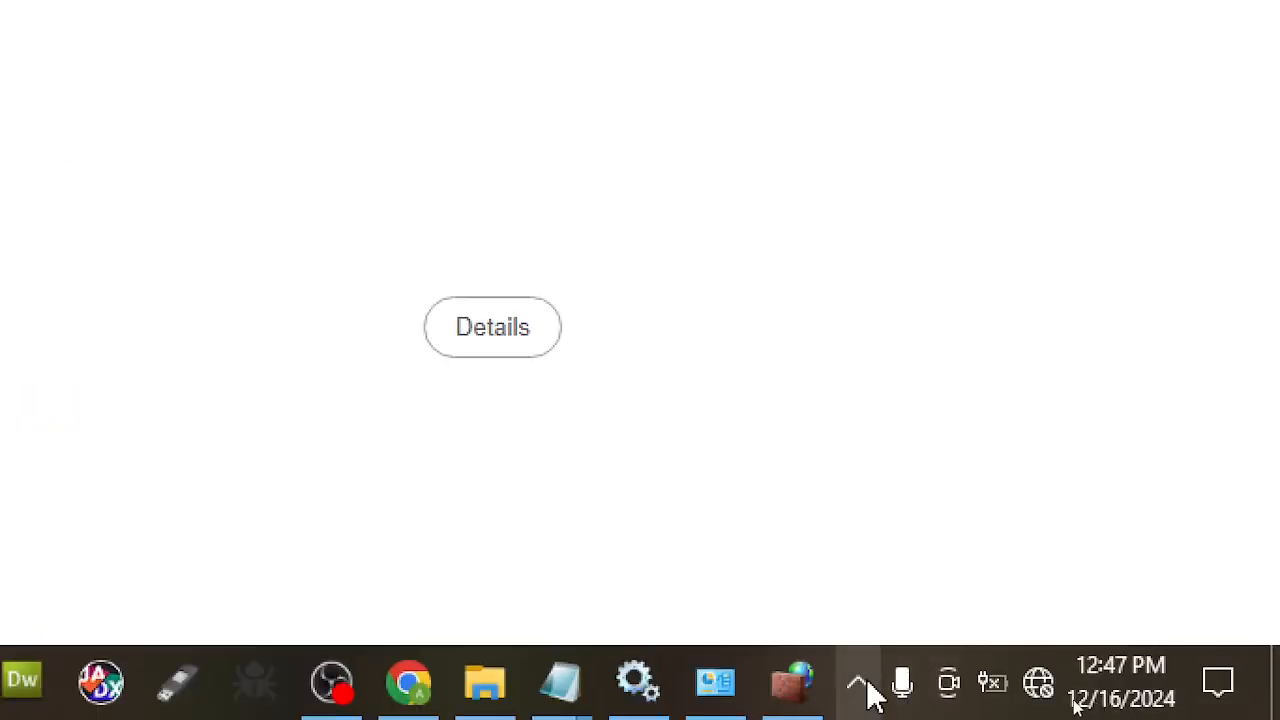
{"action": "left_click", "coordinate": [866, 684]}
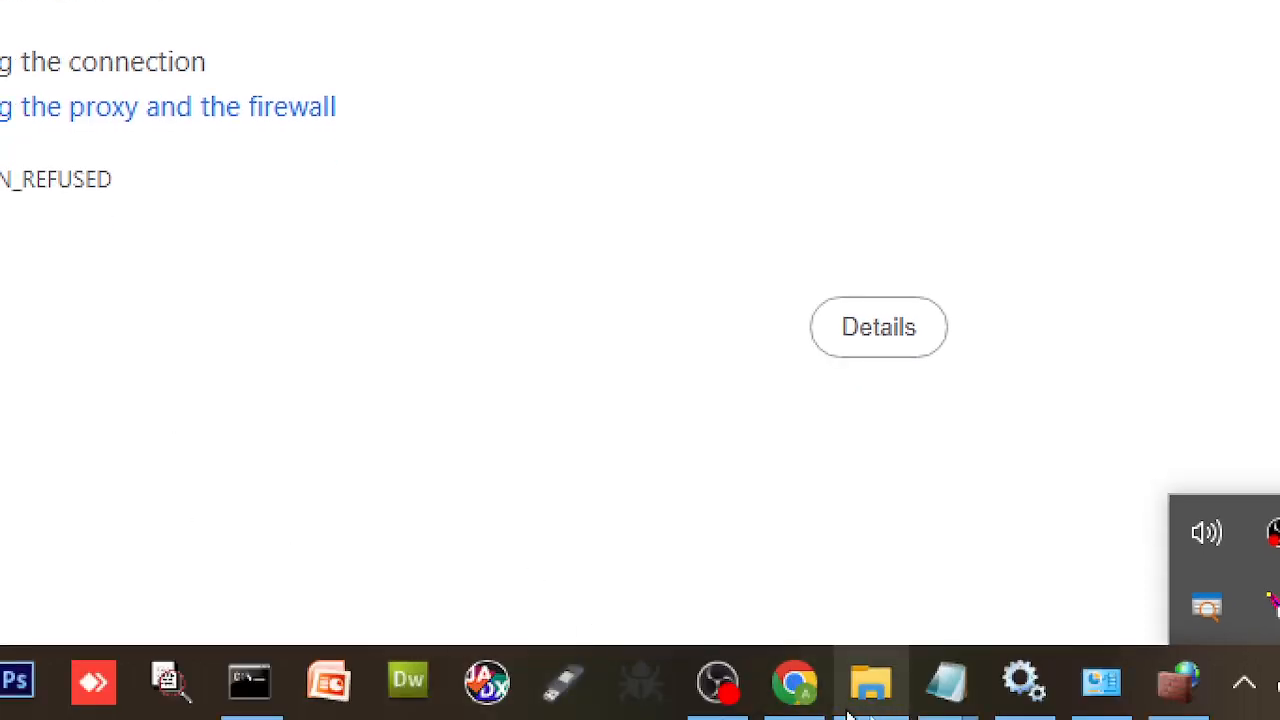
- Open the error log from C:\Apache24\logs in Notepad
{"action": "left_click", "coordinate": [868, 700]}
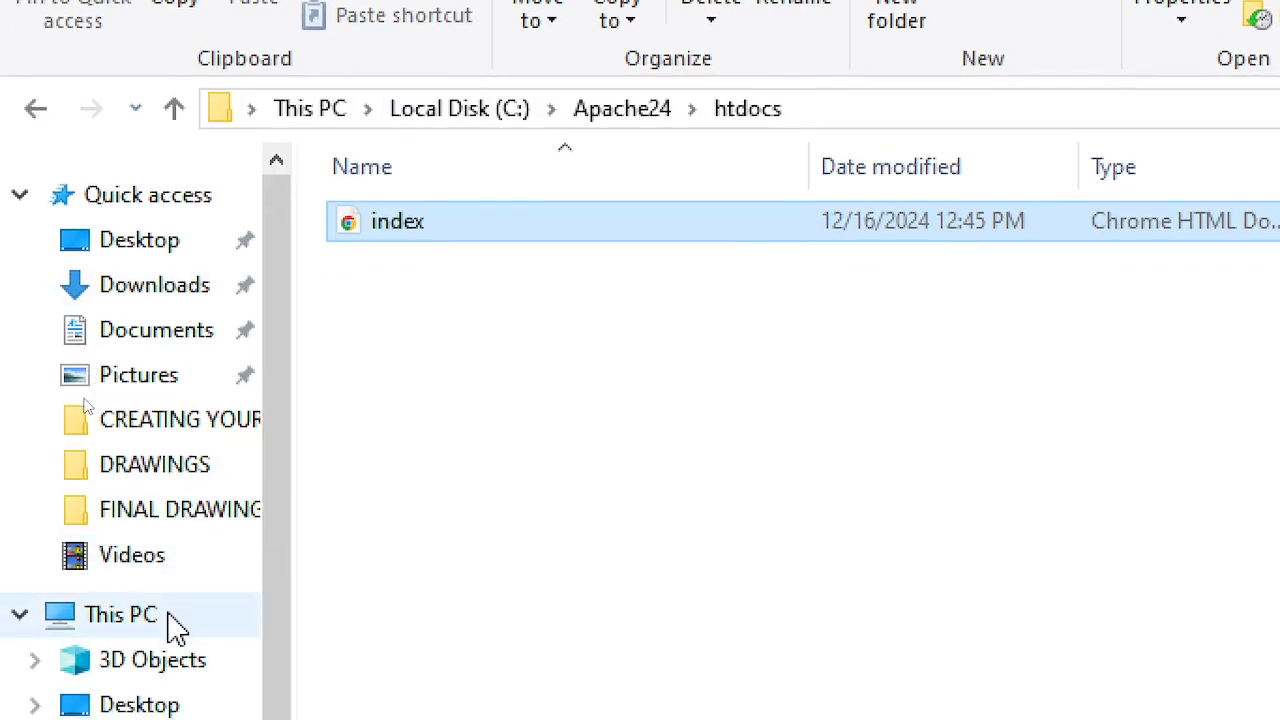
{"action": "left_click", "coordinate": [175, 625]}
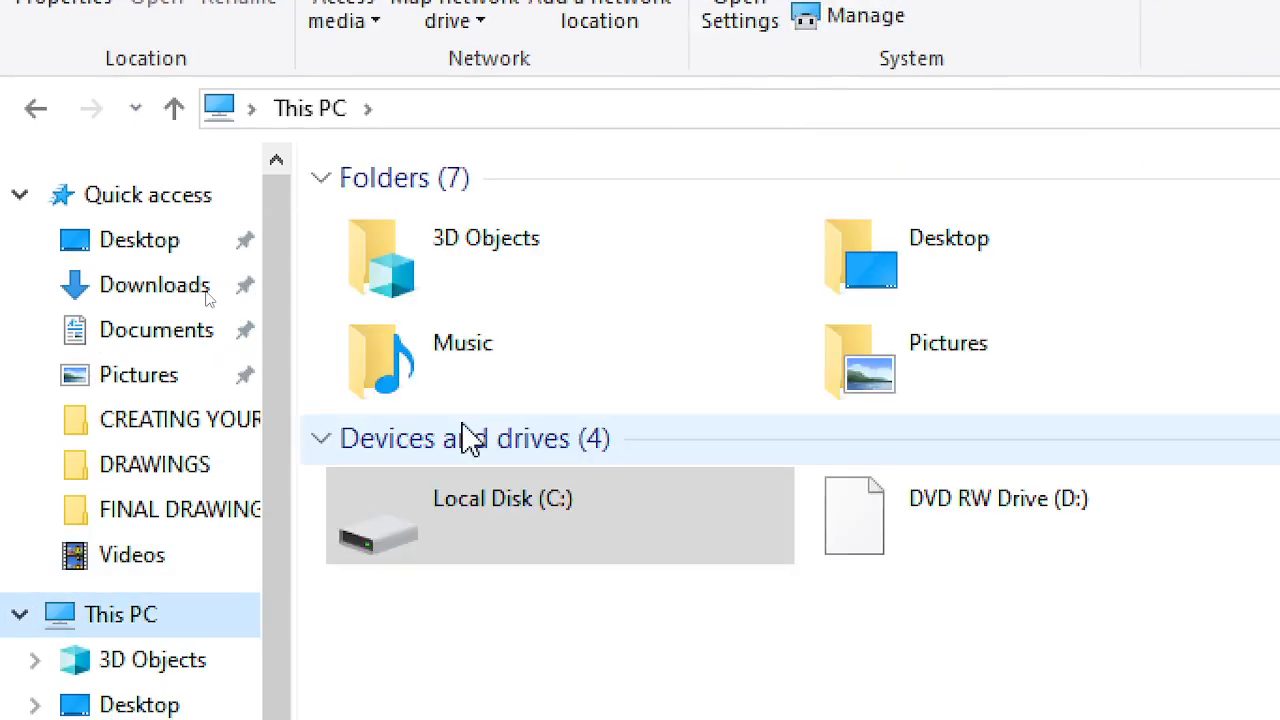
{"action": "left_click", "coordinate": [505, 520]}
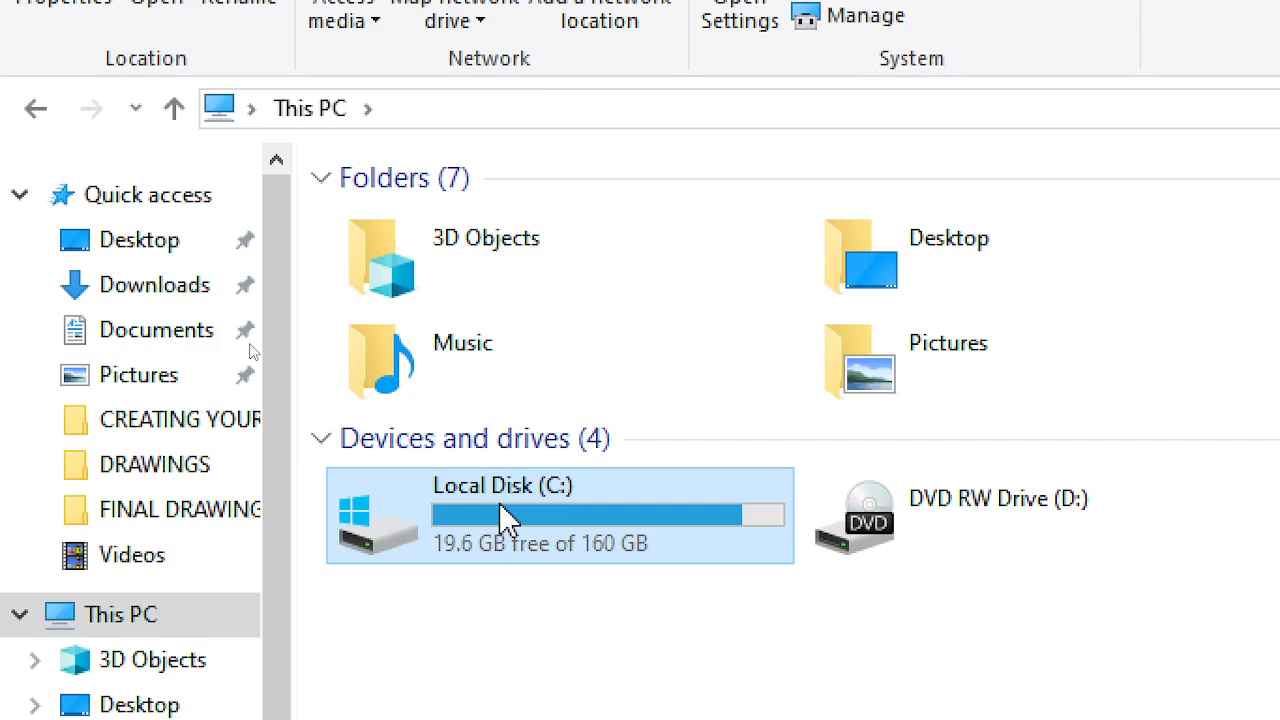
{"action": "double_click", "coordinate": [500, 503]}
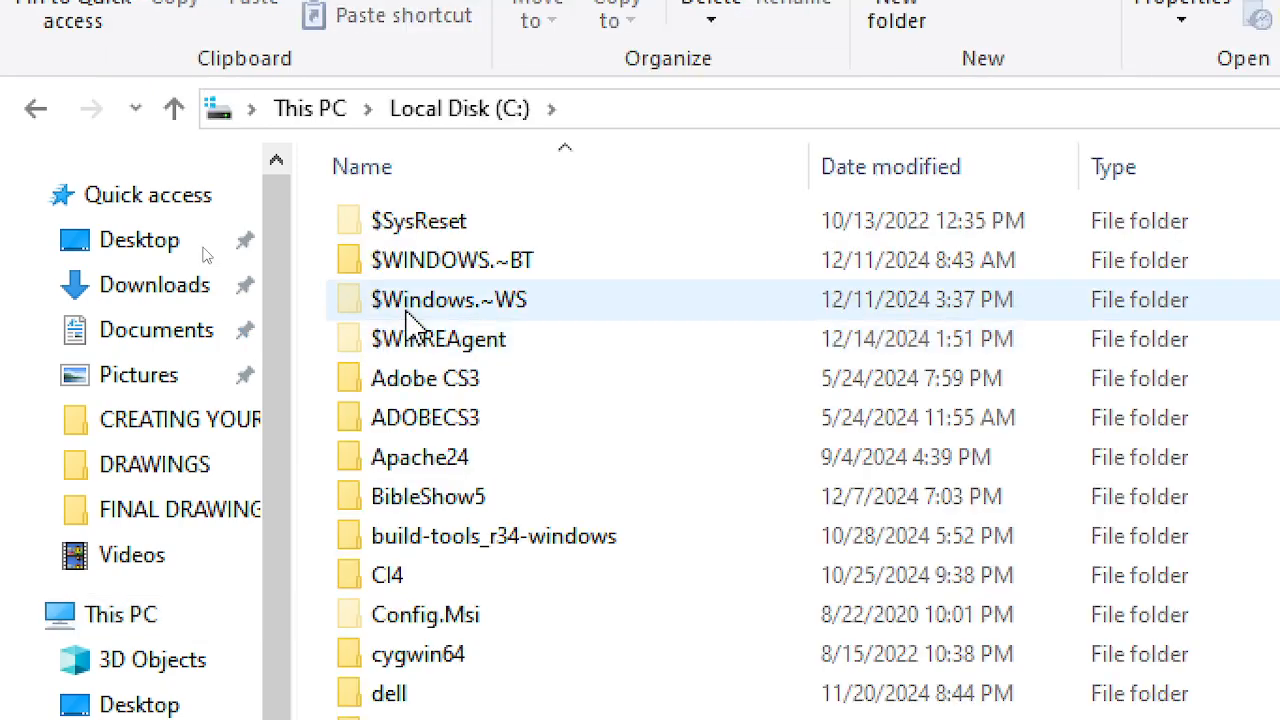
{"action": "double_click", "coordinate": [420, 470]}
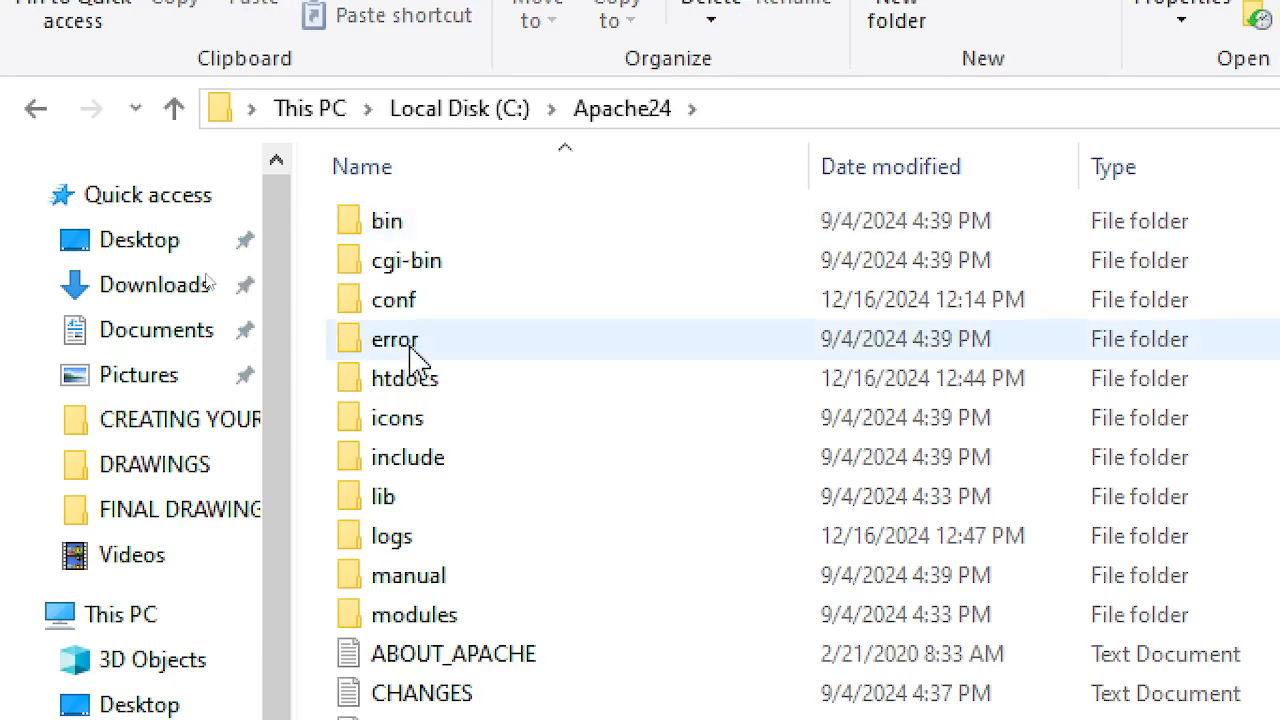
{"action": "double_click", "coordinate": [411, 540]}
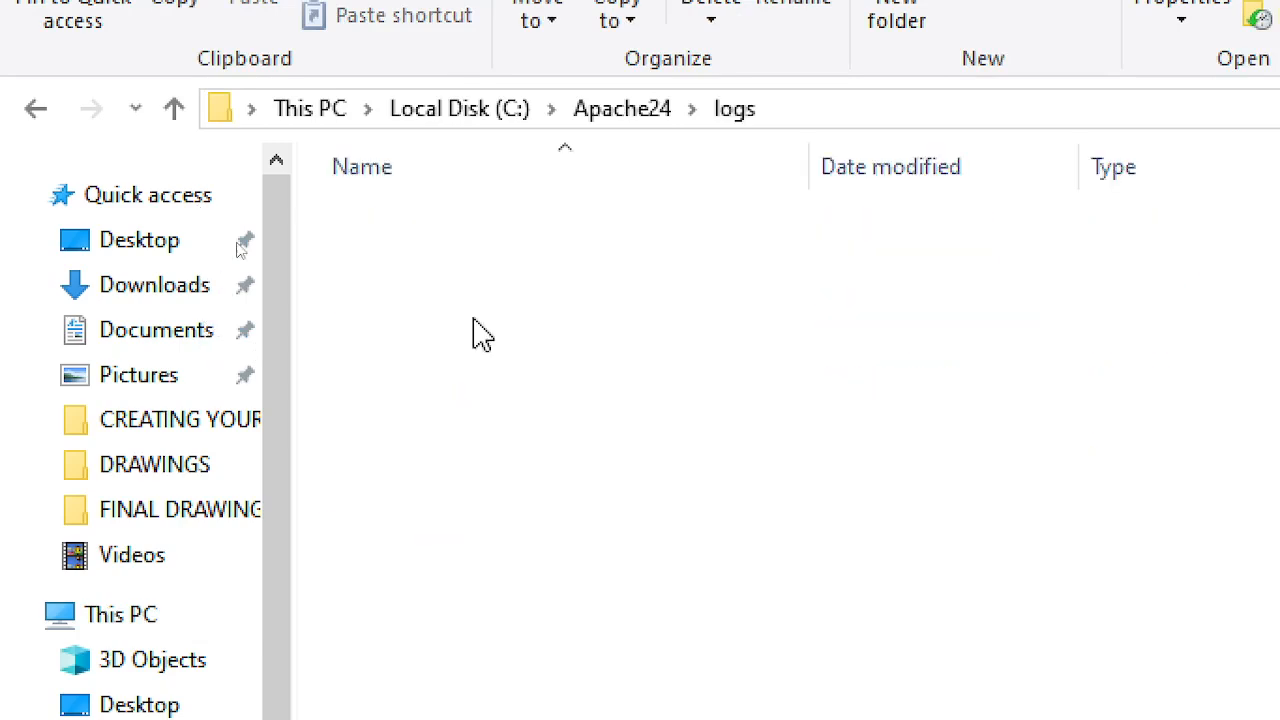
{"action": "double_click", "coordinate": [425, 262]}
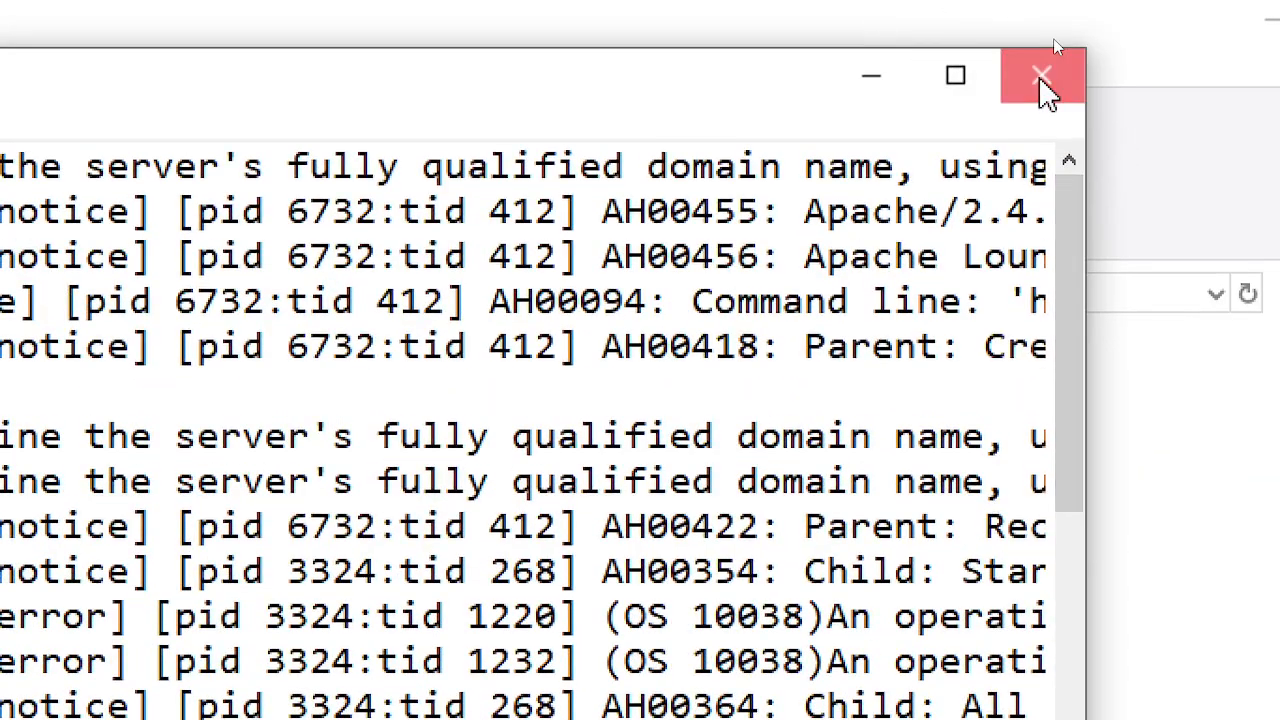
- Close the Notepad window showing the Apache error log from C:\Apache24\logs
{"action": "left_click", "coordinate": [1043, 84]}
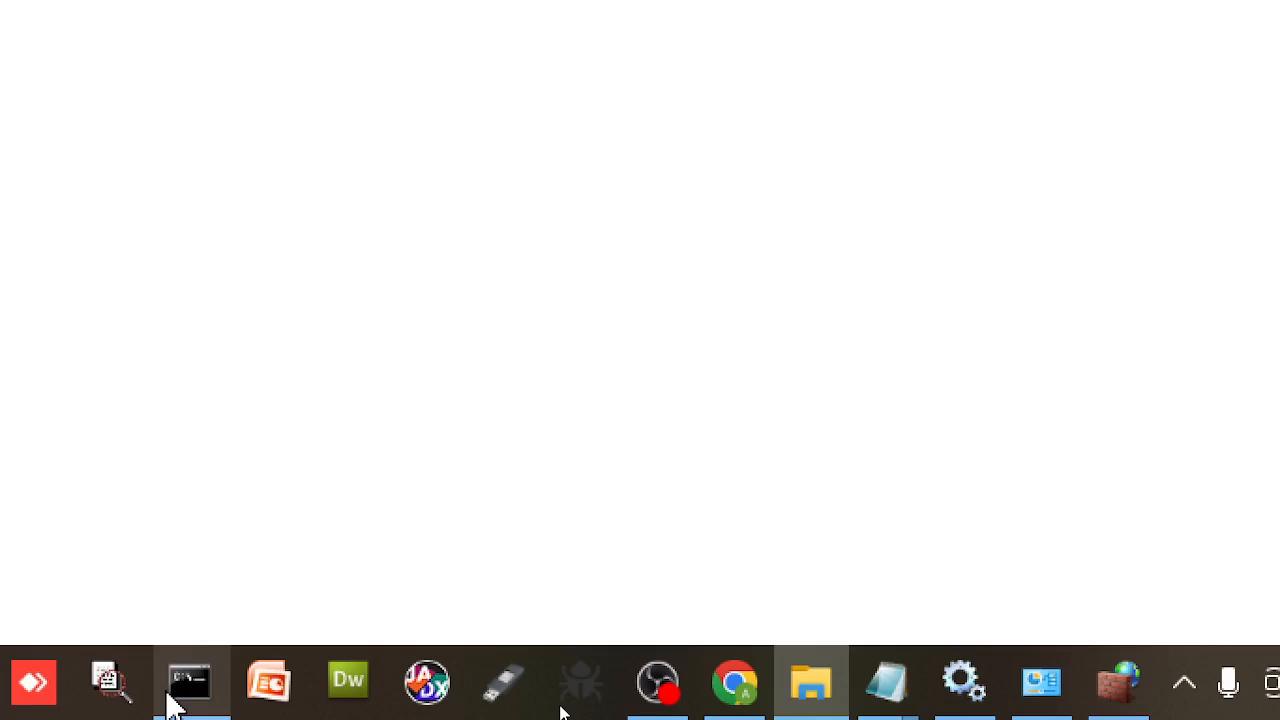
{"action": "mouse_move", "coordinate": [171, 705]}
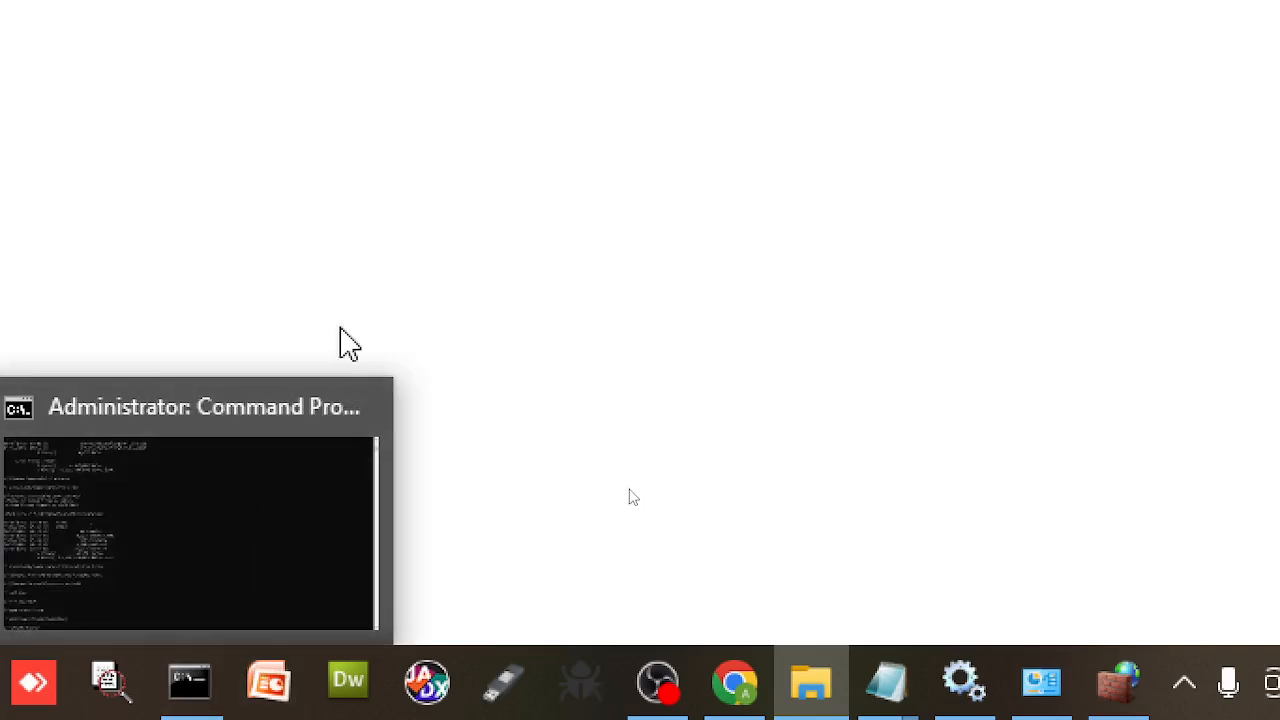
- Run sc /? in Command Prompt, scroll through the service-control help, then minimize the console
{"action": "left_click", "coordinate": [196, 700]}
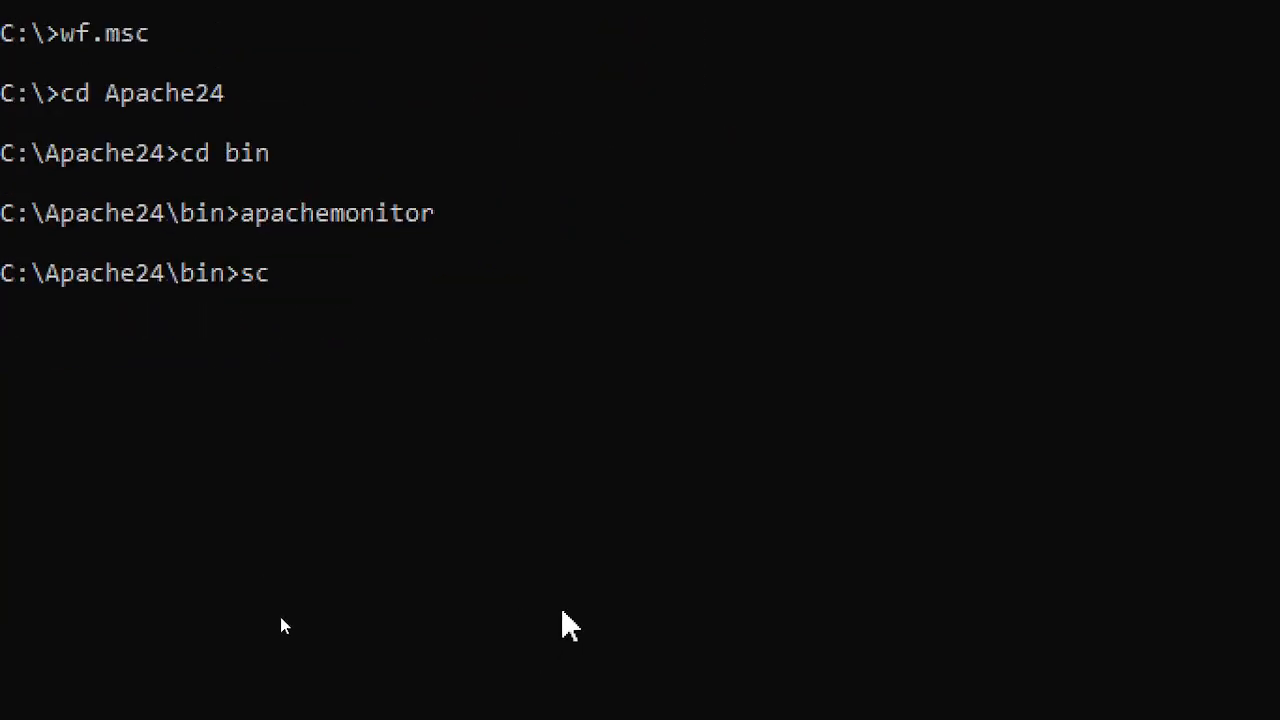
{"action": "key", "text": "Return"}
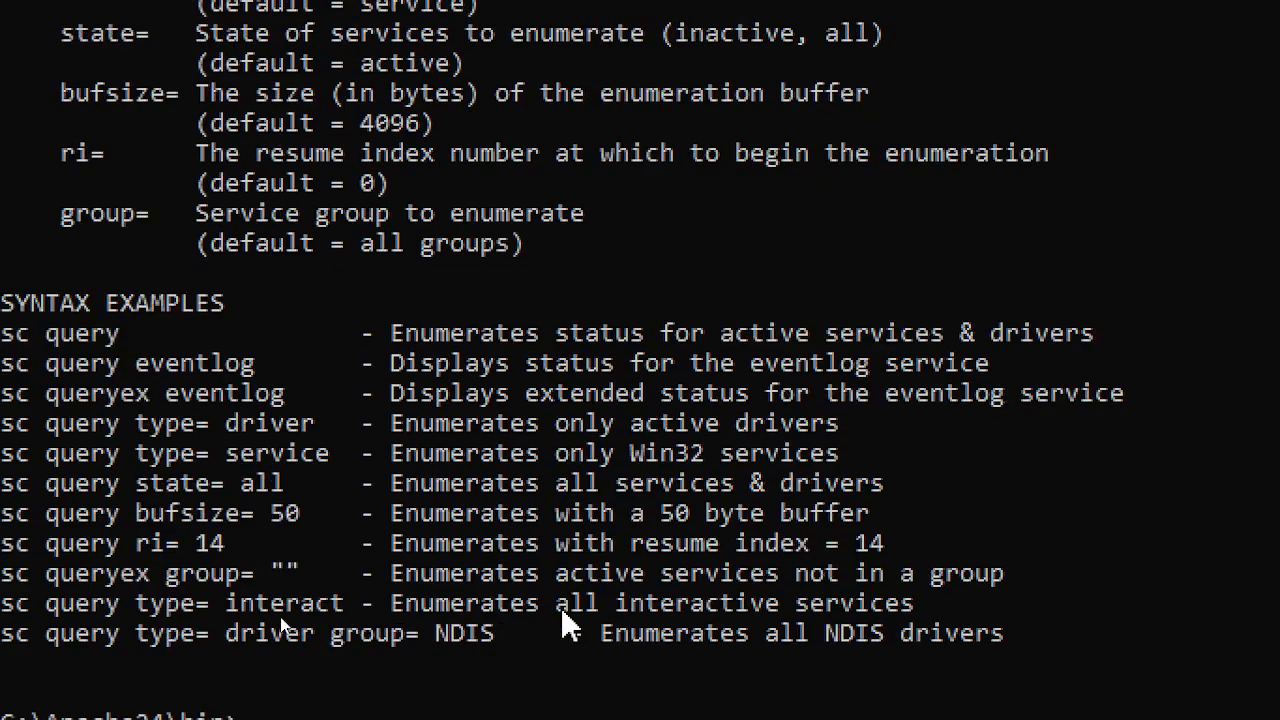
{"action": "scroll", "coordinate": [193, 575], "scroll_direction": "up", "scroll_amount": 16}
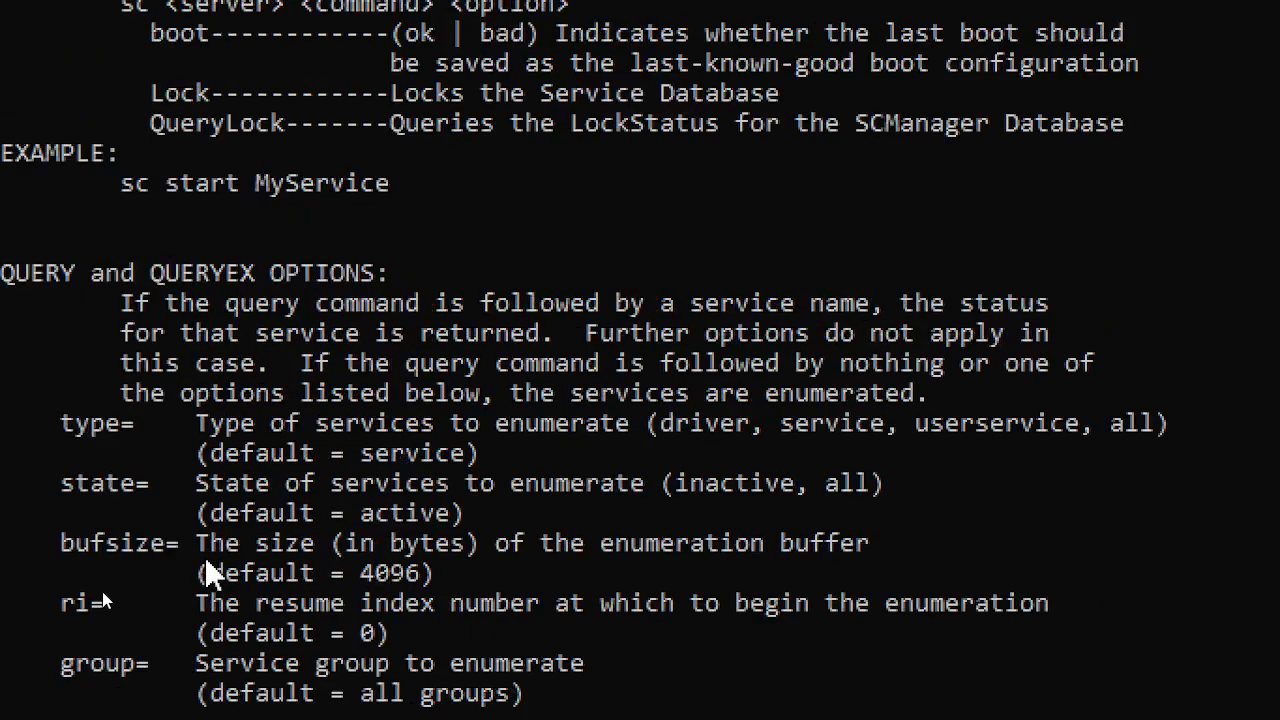
{"action": "scroll", "coordinate": [278, 437], "scroll_direction": "up", "scroll_amount": 11}
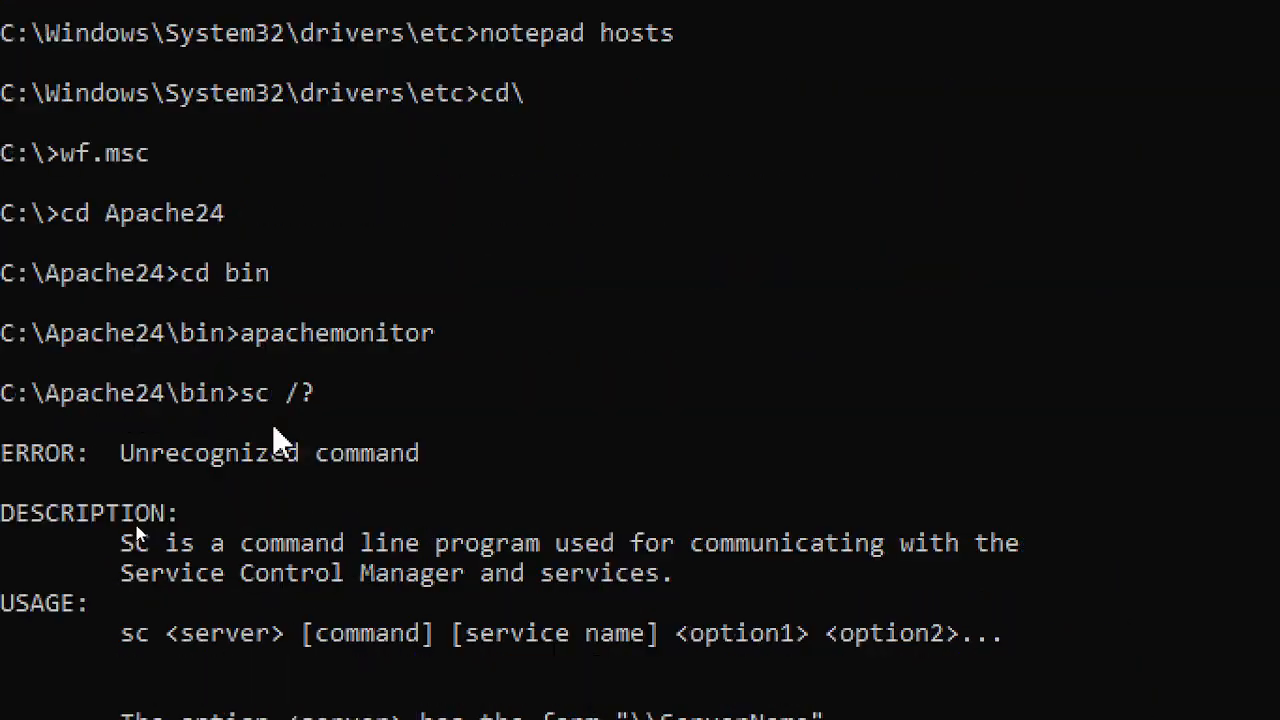
{"action": "scroll", "coordinate": [278, 437], "scroll_direction": "down", "scroll_amount": 2}
{"action": "scroll", "coordinate": [285, 440], "scroll_direction": "down", "scroll_amount": 3}
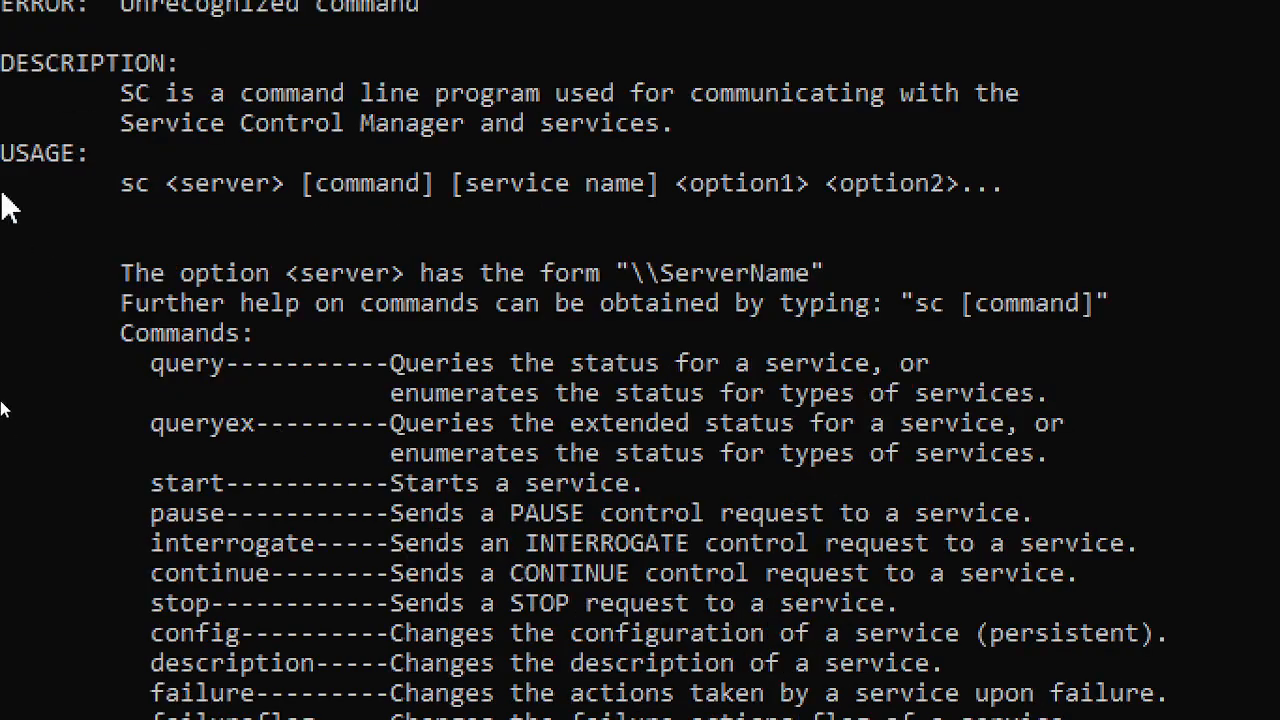
{"action": "scroll", "coordinate": [249, 630], "scroll_direction": "down", "scroll_amount": 2}
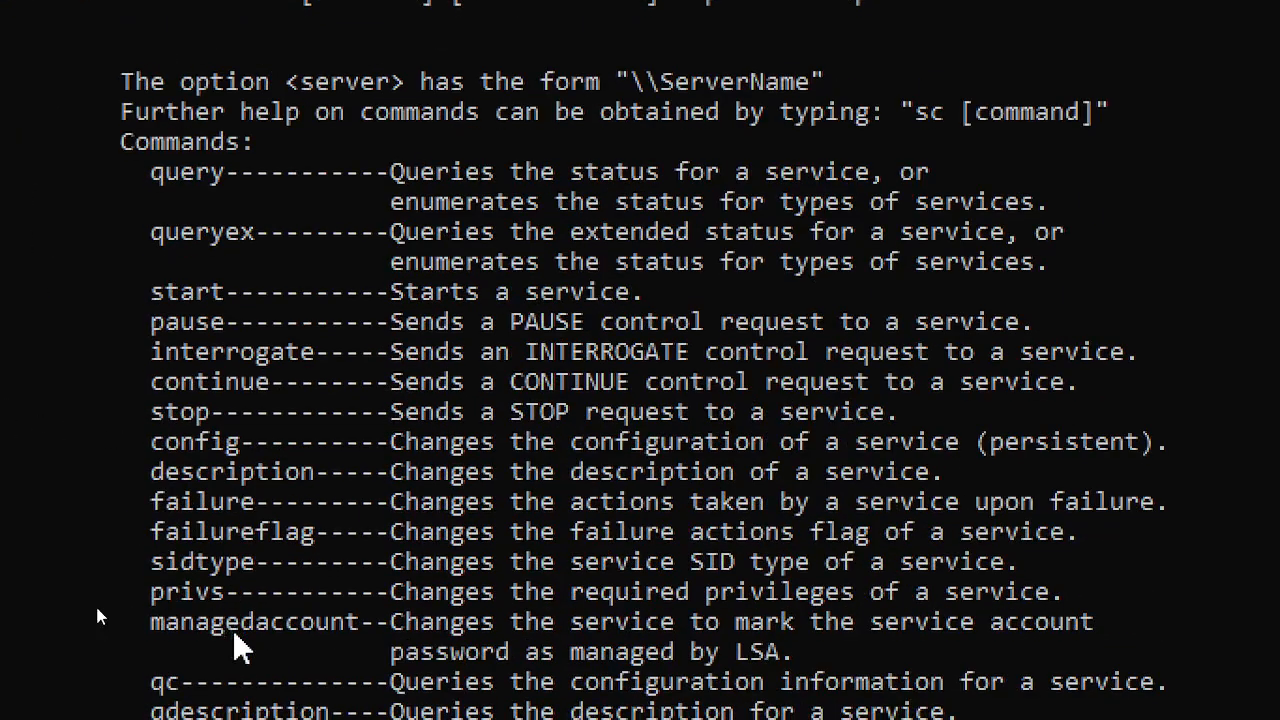
{"action": "scroll", "coordinate": [258, 645], "scroll_direction": "down", "scroll_amount": 3}
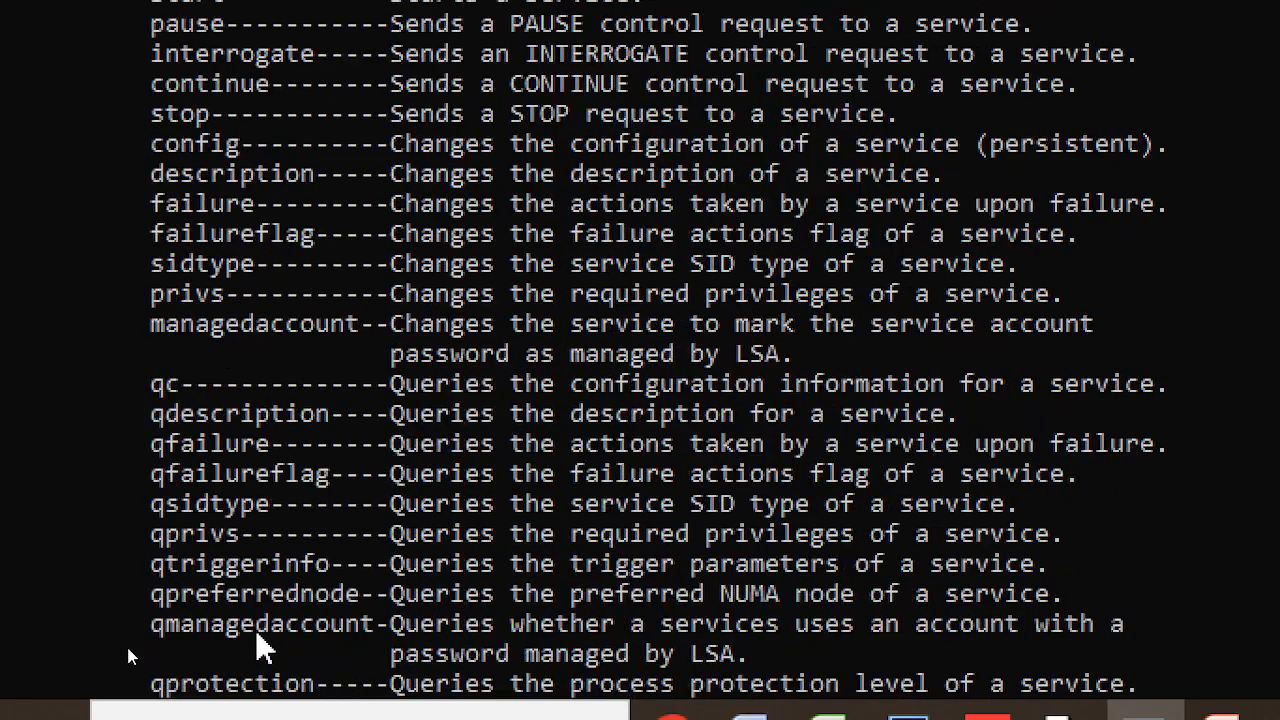
{"action": "scroll", "coordinate": [214, 132], "scroll_direction": "up", "scroll_amount": 3}
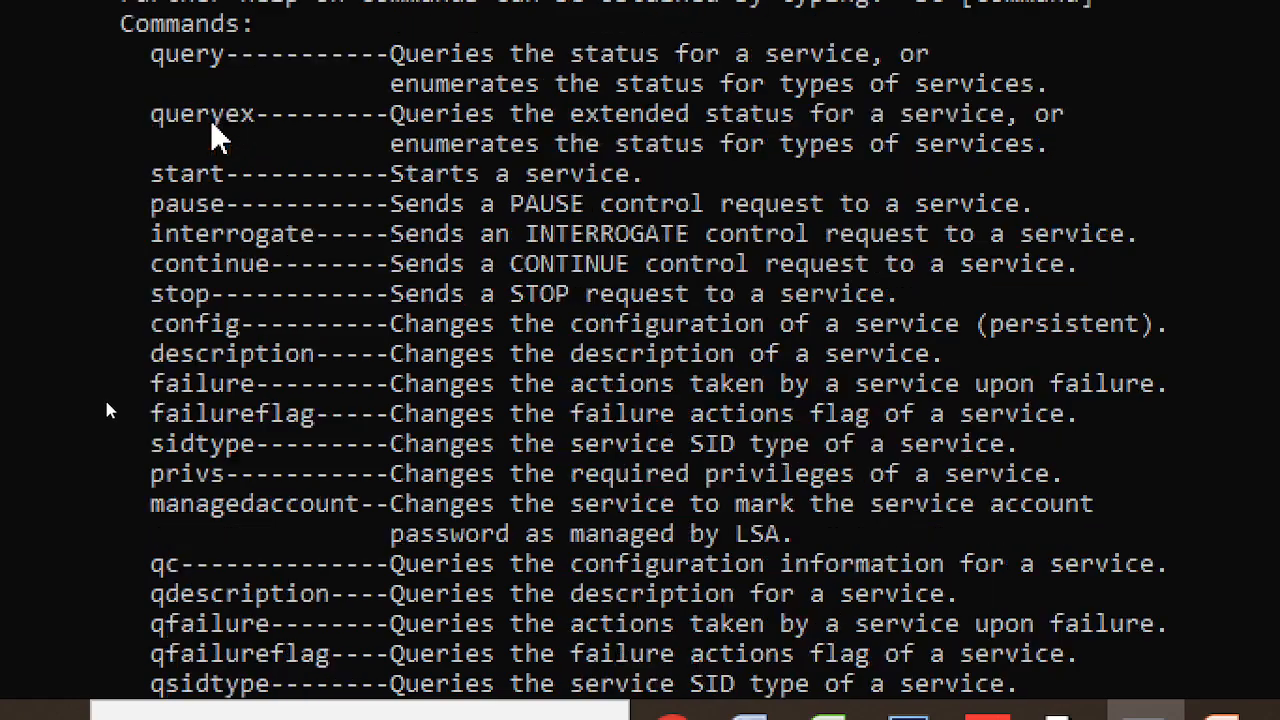
{"action": "scroll", "coordinate": [240, 250], "scroll_direction": "down", "scroll_amount": 7}
{"action": "scroll", "coordinate": [245, 390], "scroll_direction": "down", "scroll_amount": 1}
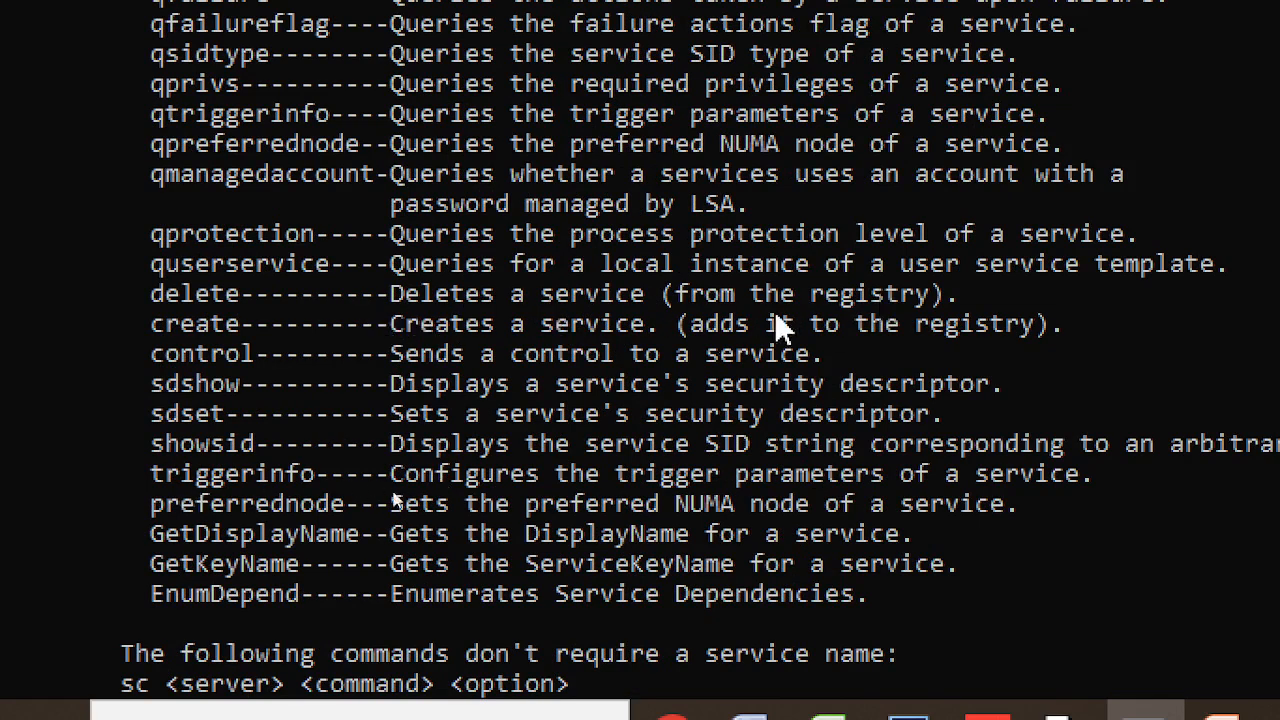
{"action": "scroll", "coordinate": [911, 80], "scroll_direction": "up", "scroll_amount": 3}
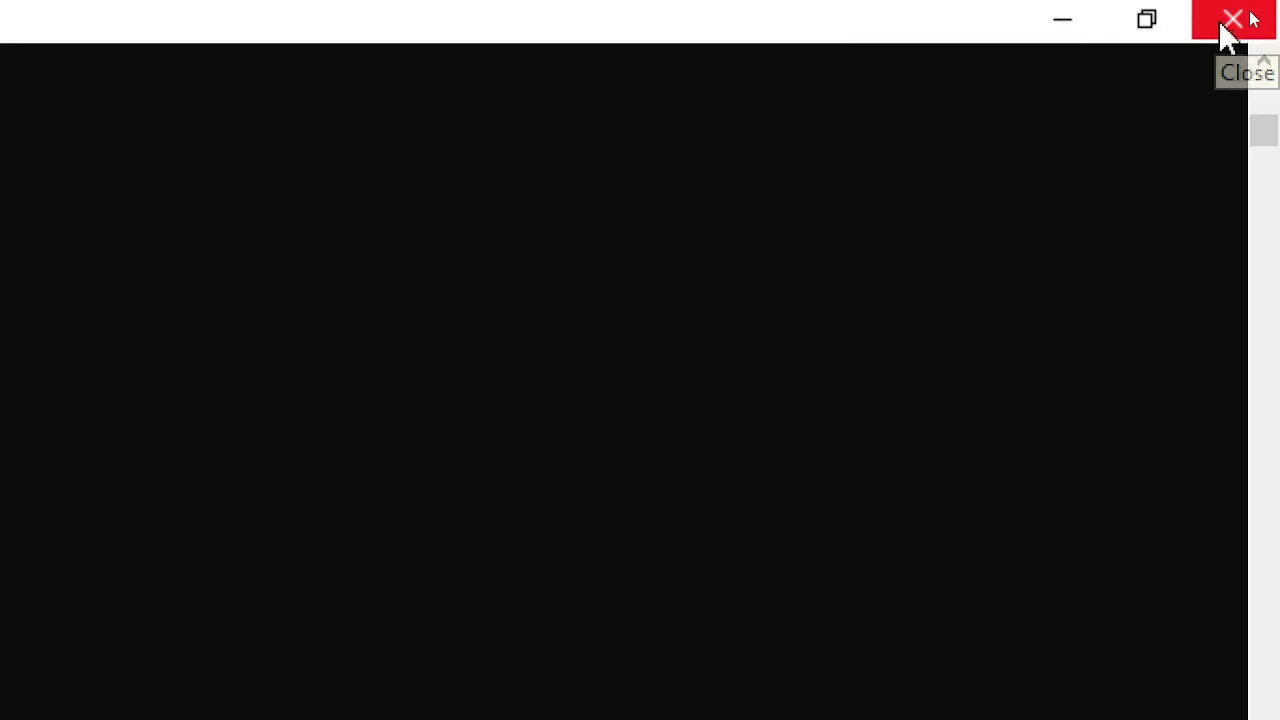
{"action": "left_click", "coordinate": [1060, 35]}
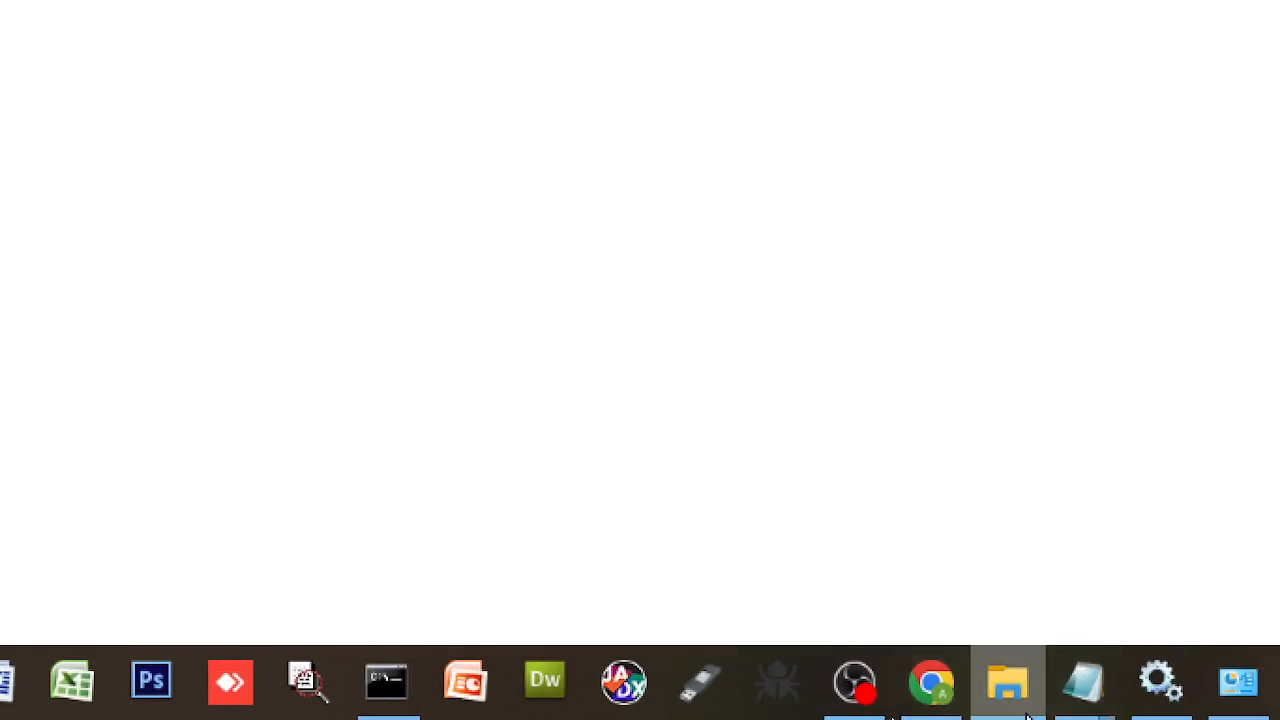
- Switch to the Chrome window still showing localhost:5555 refusing to connect
{"action": "mouse_move", "coordinate": [1027, 716]}
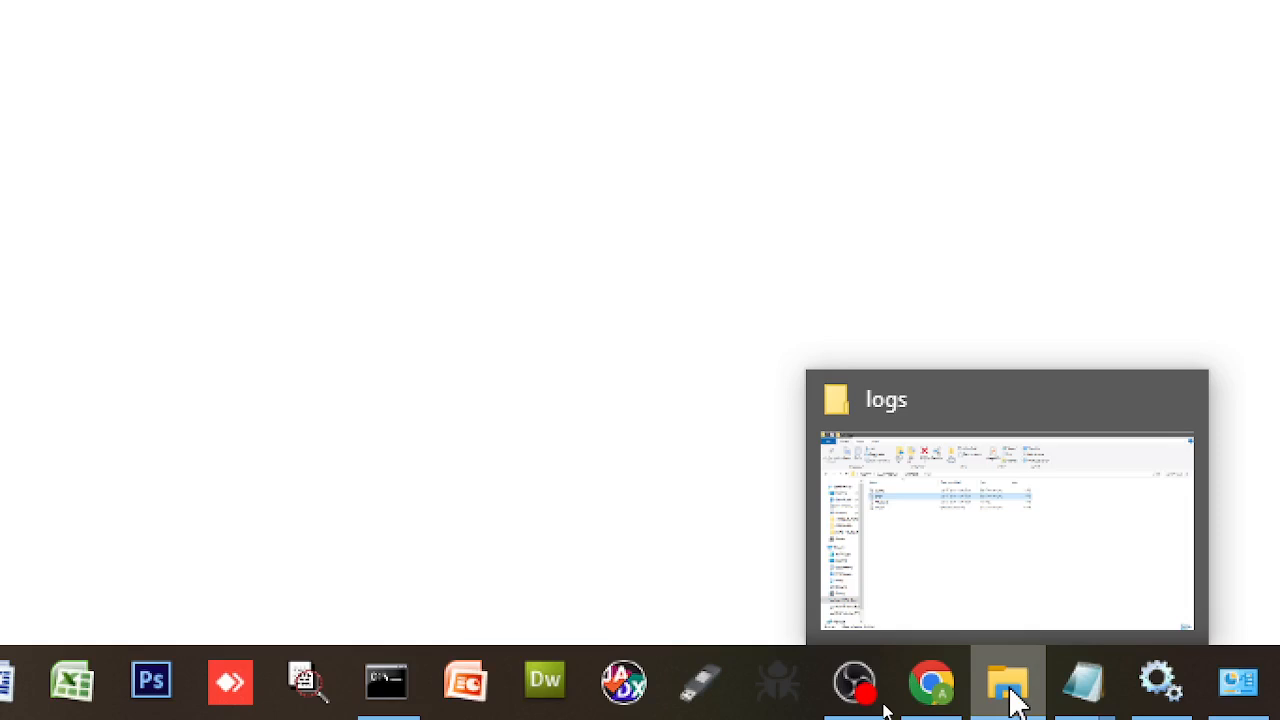
{"action": "mouse_move", "coordinate": [970, 706]}
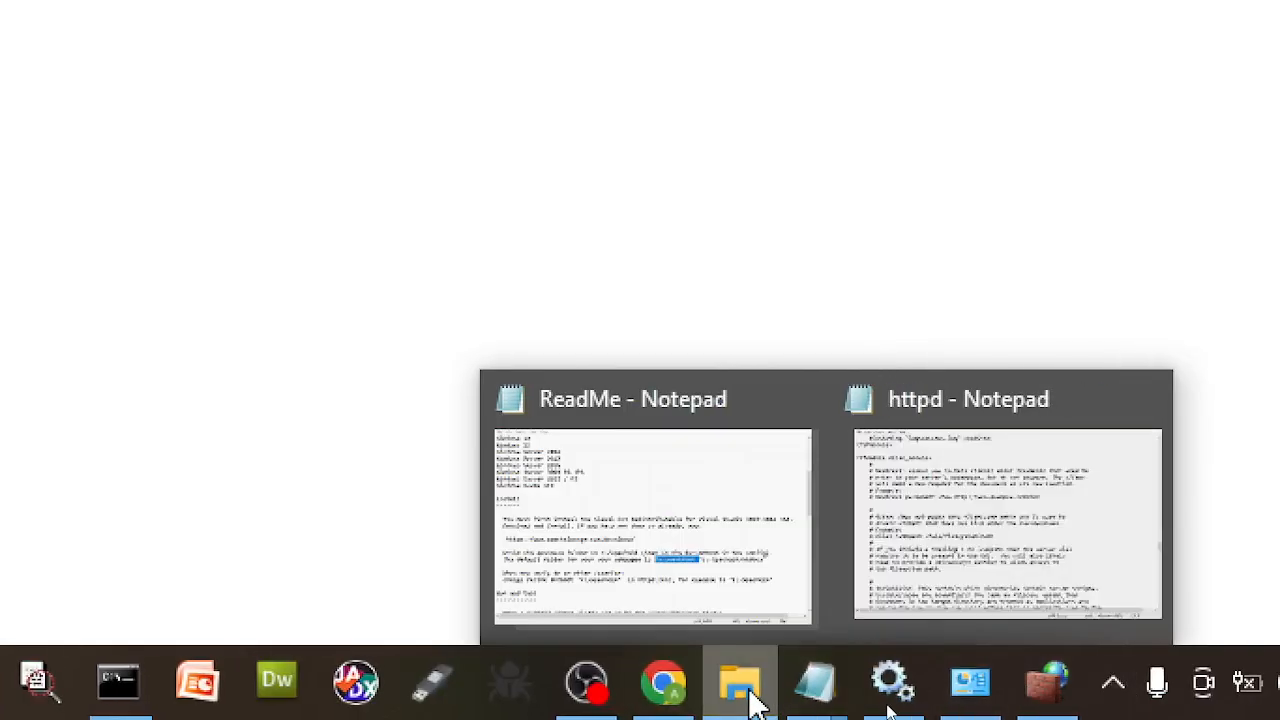
{"action": "mouse_move", "coordinate": [835, 700]}
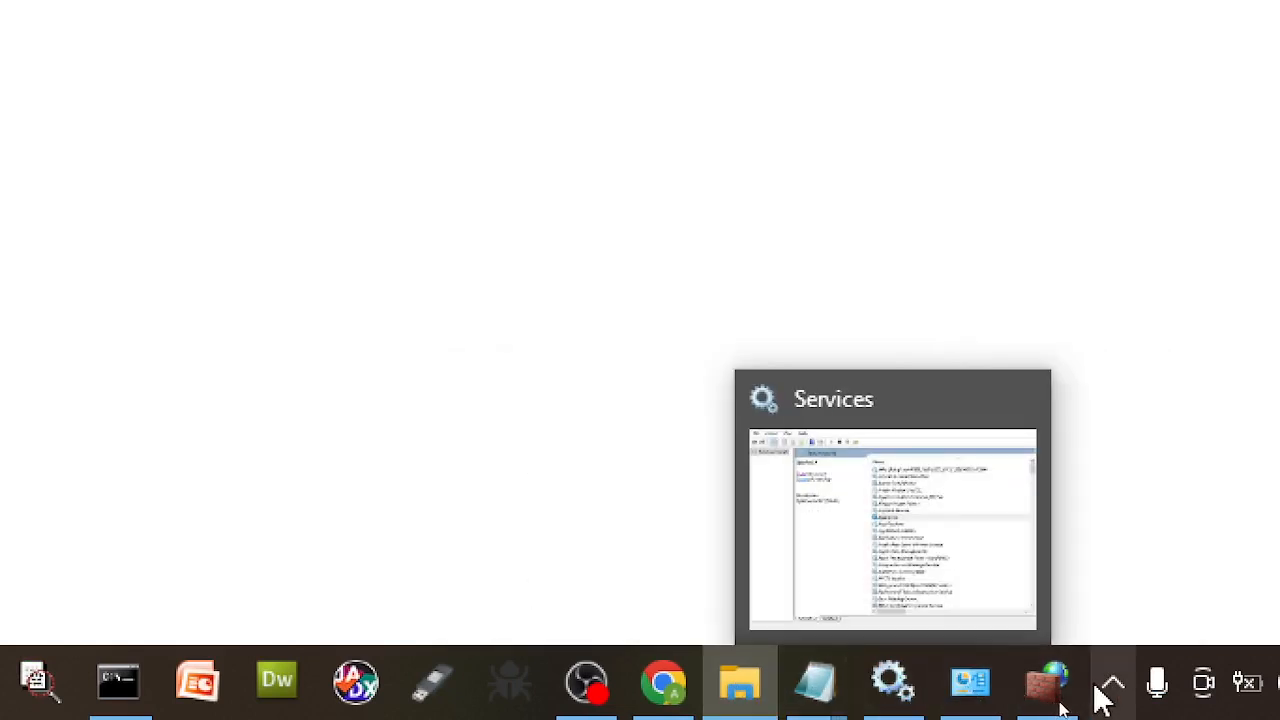
{"action": "left_click", "coordinate": [678, 675]}
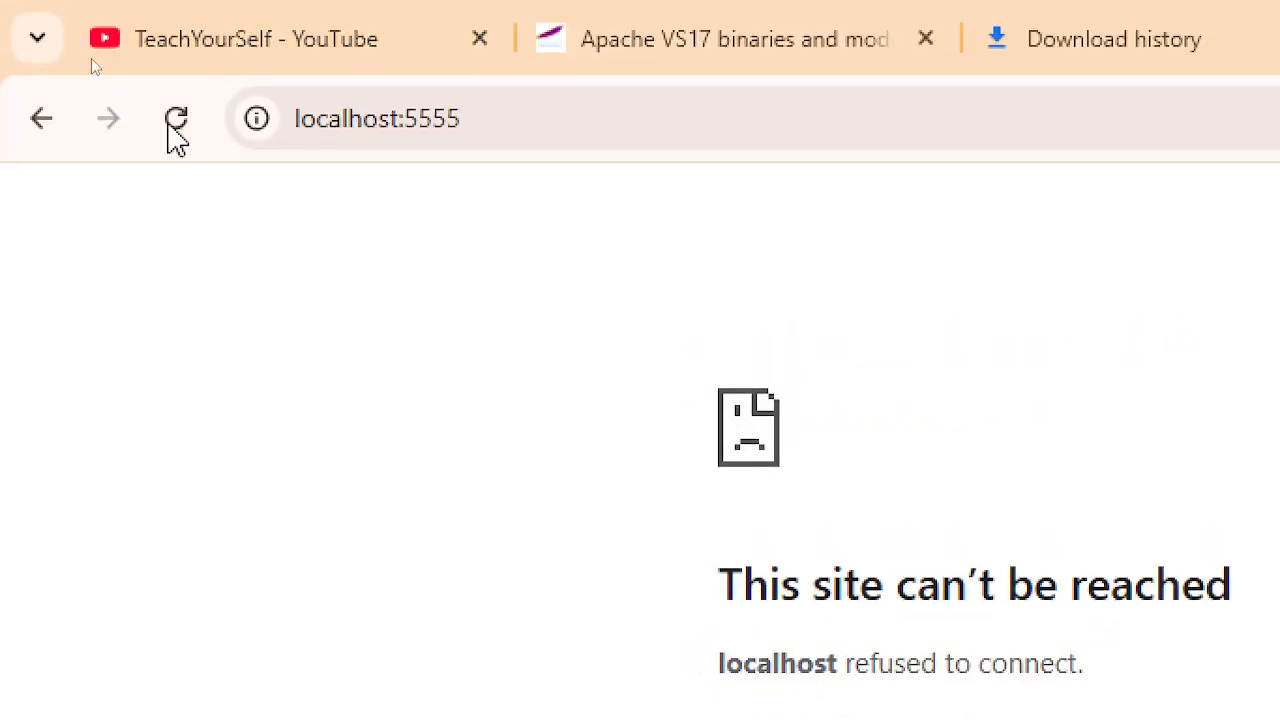
- Reload localhost:5555 to show 'It works!', then start replacing localhost with 127.0.0.1 in the address
{"action": "left_click", "coordinate": [180, 127]}
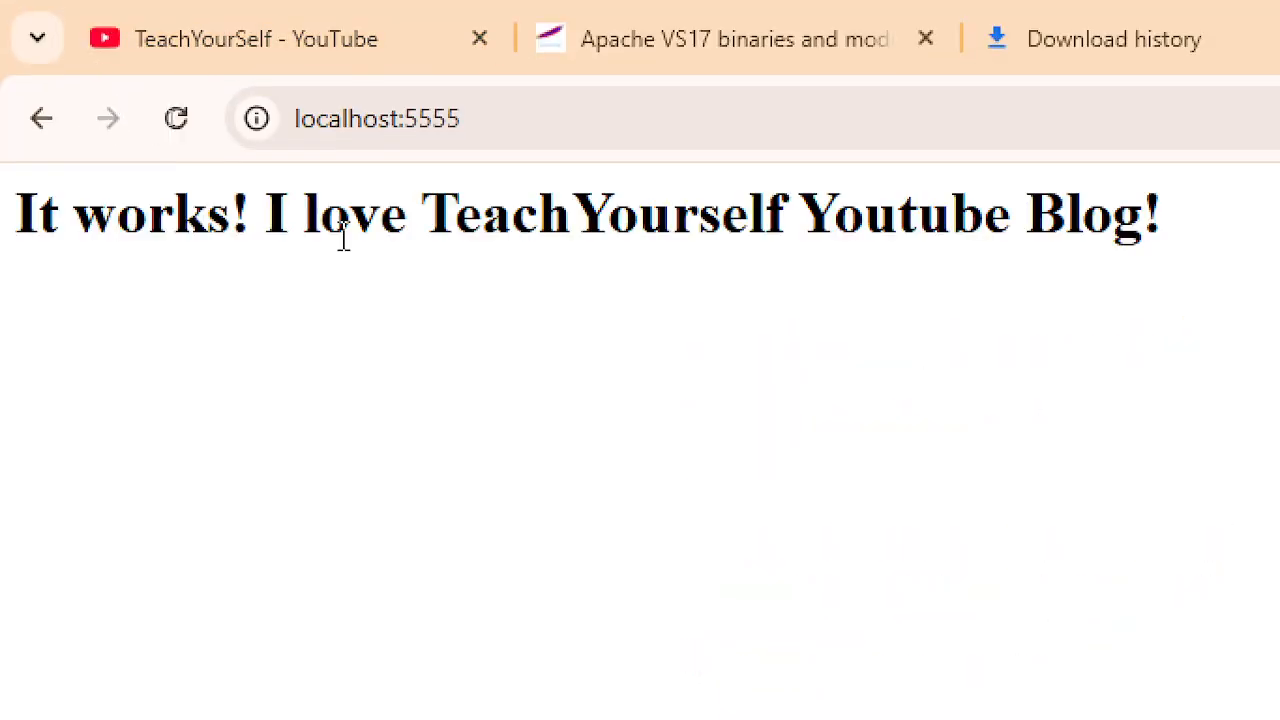
{"action": "left_click", "coordinate": [473, 112]}
{"action": "left_click", "coordinate": [417, 128]}
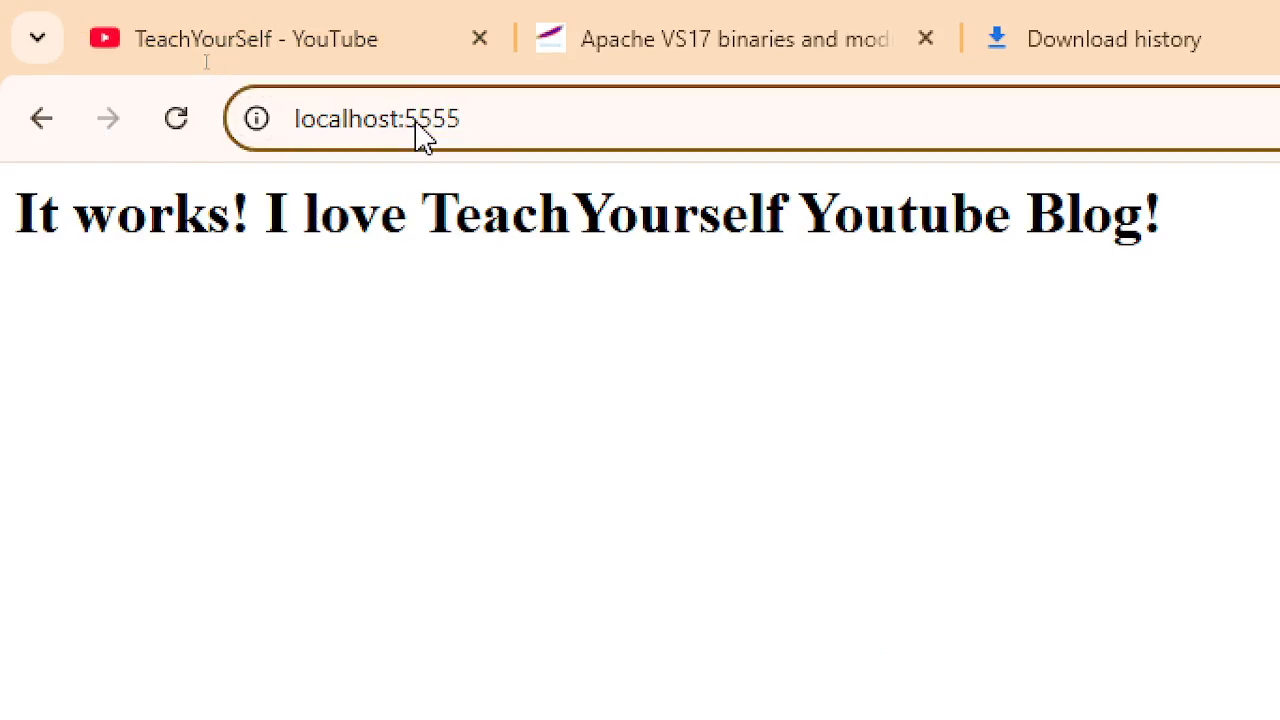
{"action": "left_click_drag", "start_coordinate": [409, 128], "coordinate": [177, 137]}
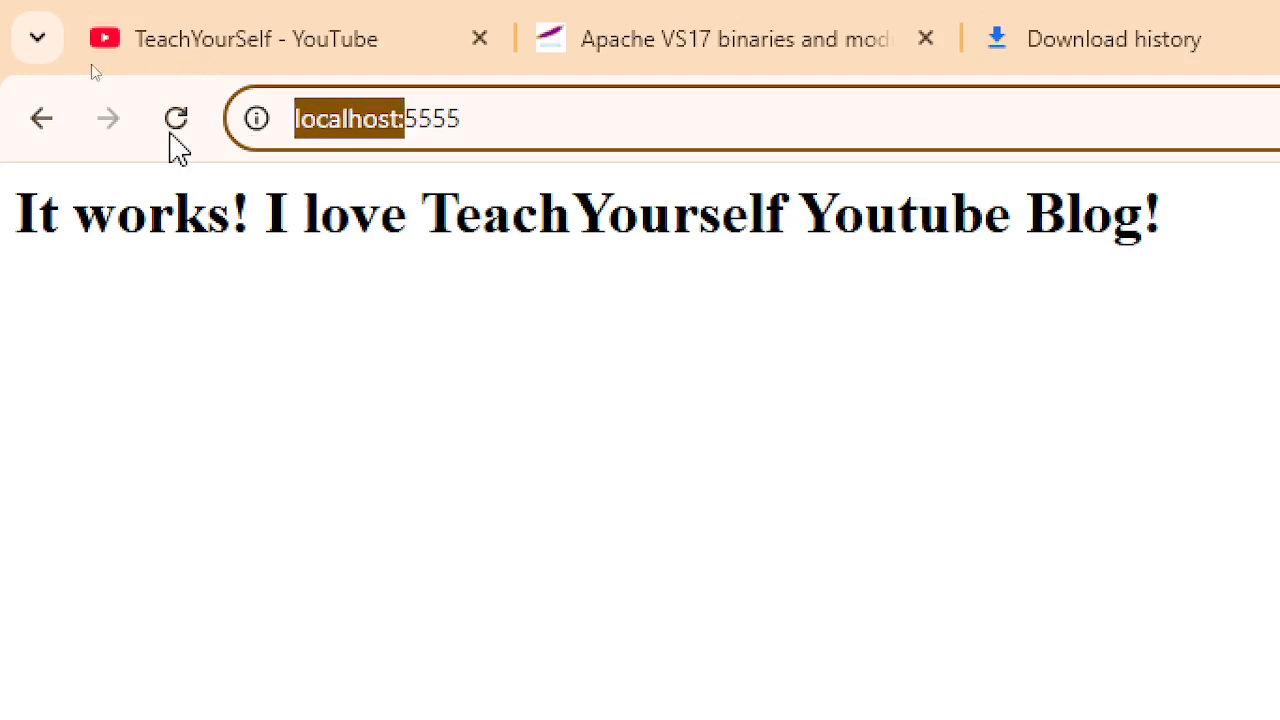
{"action": "type", "text": "1"}
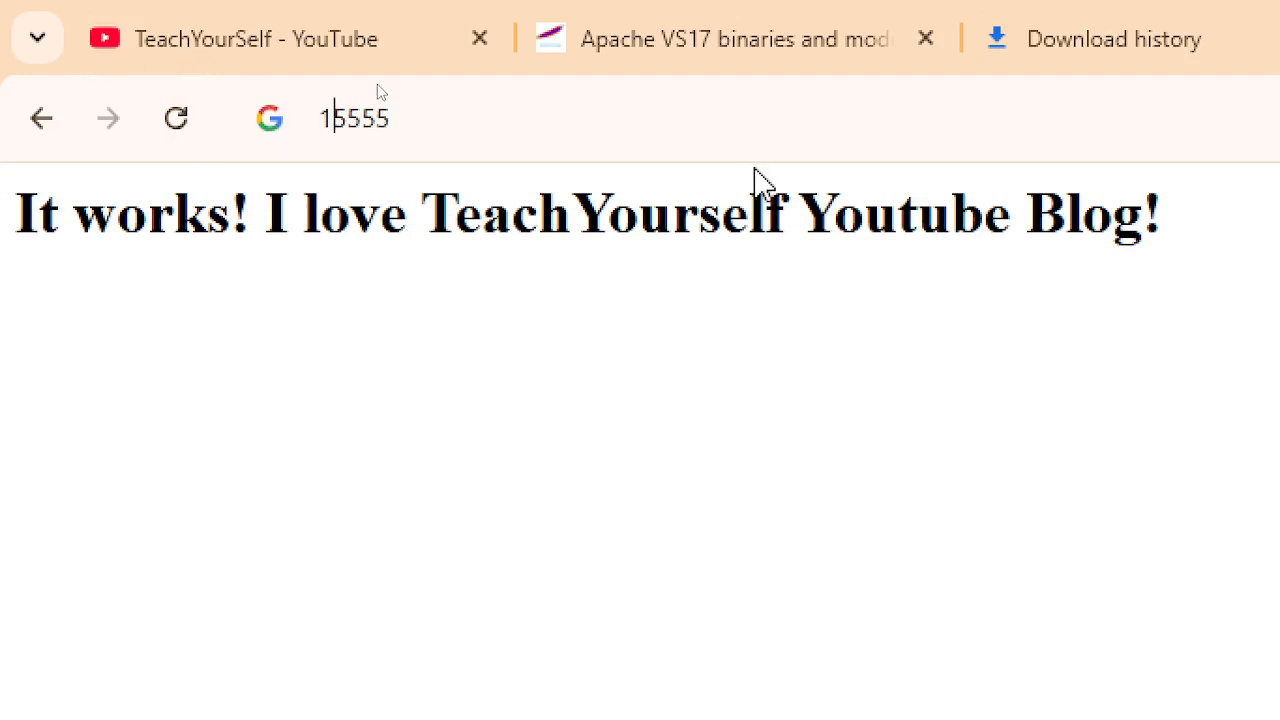
{"action": "type", "text": "07."}
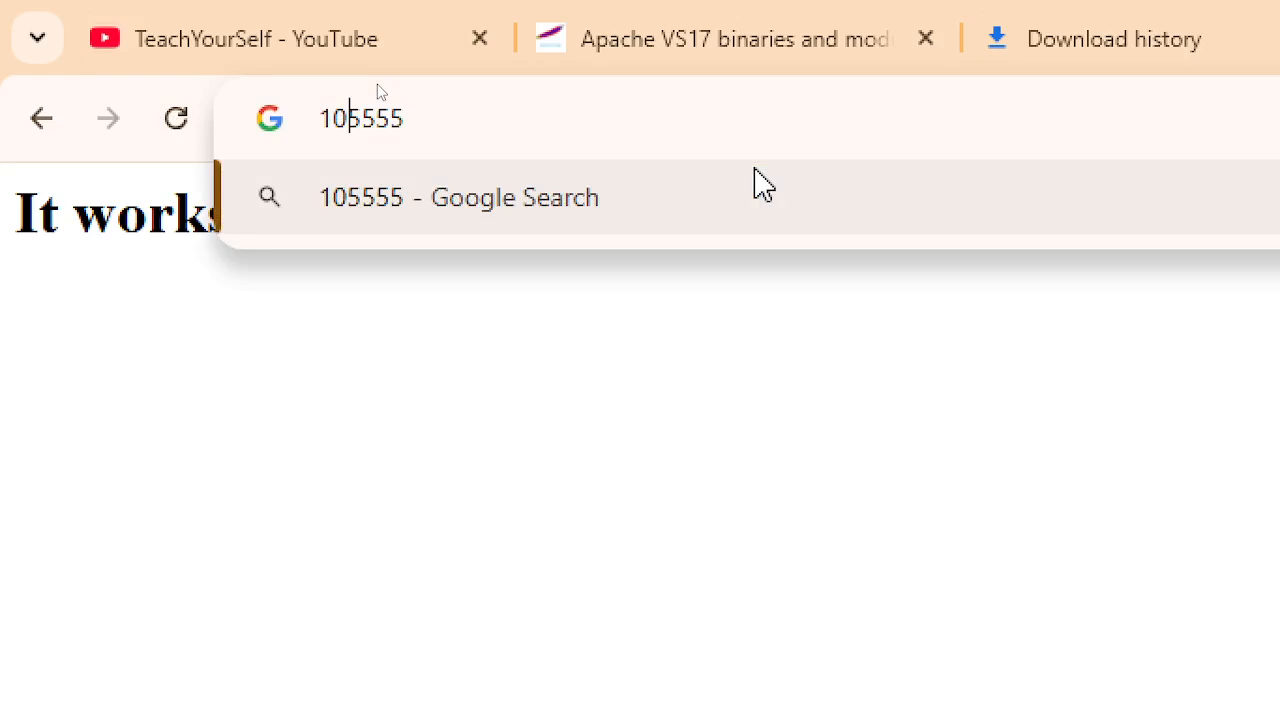
{"action": "type", "text": "0.0."}
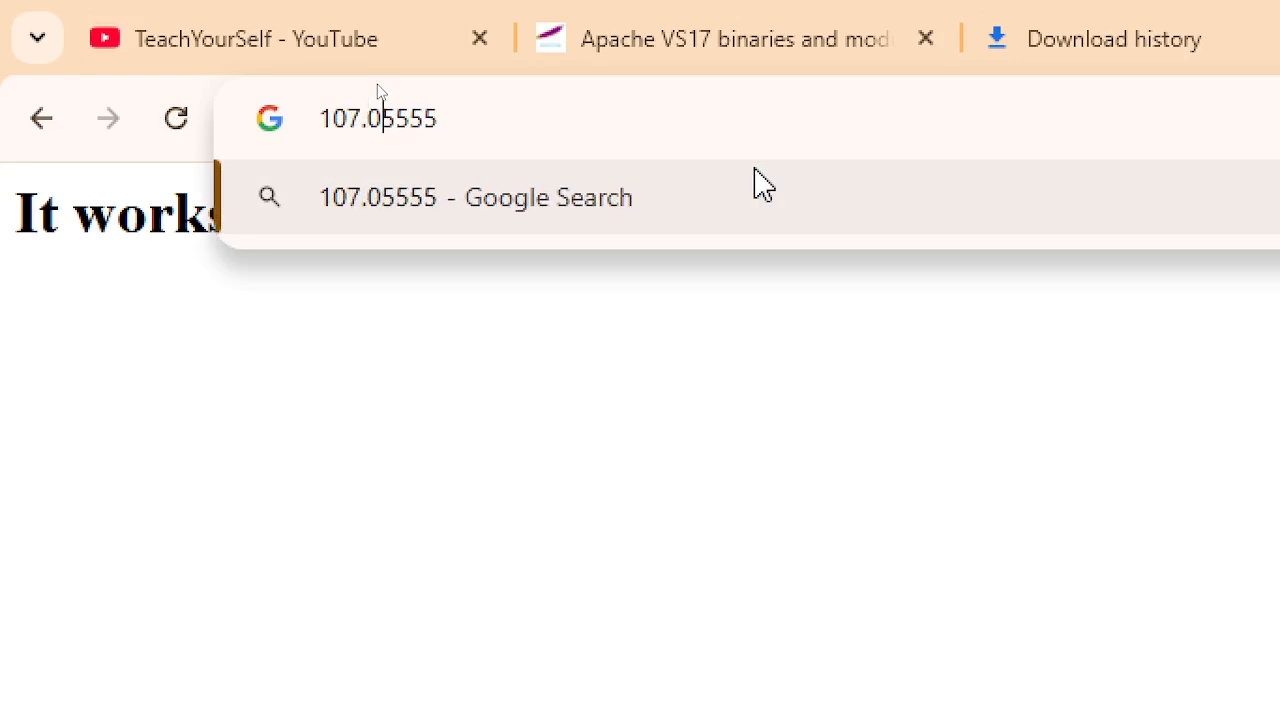
{"action": "type", "text": "1"}
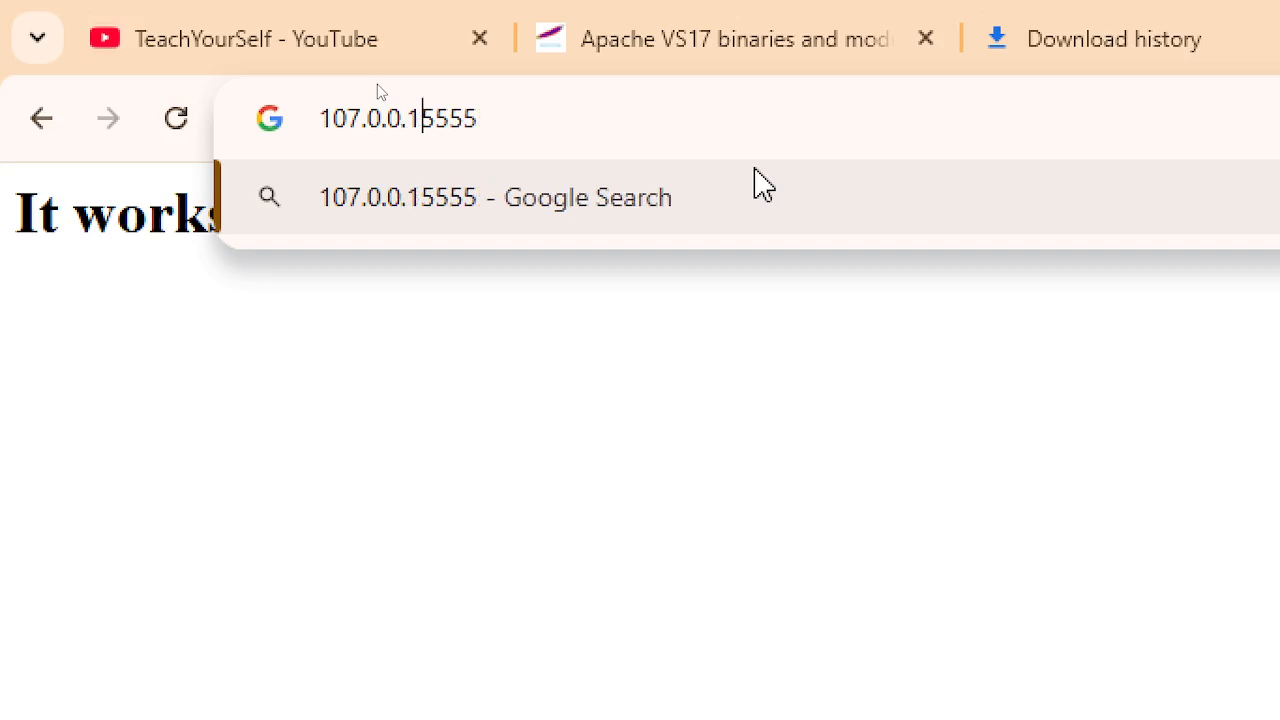
{"action": "key", "text": "shift+End"}
{"action": "key", "text": "BackSpace"}
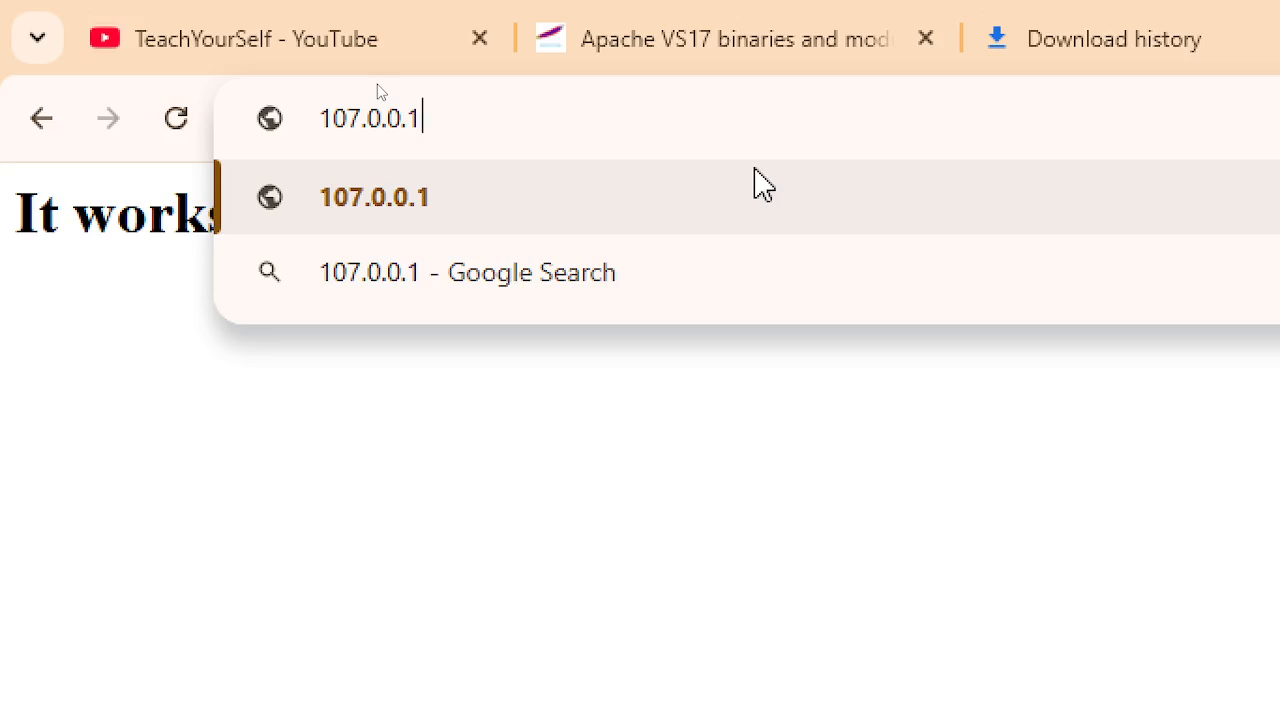
{"action": "type", "text": ":"}
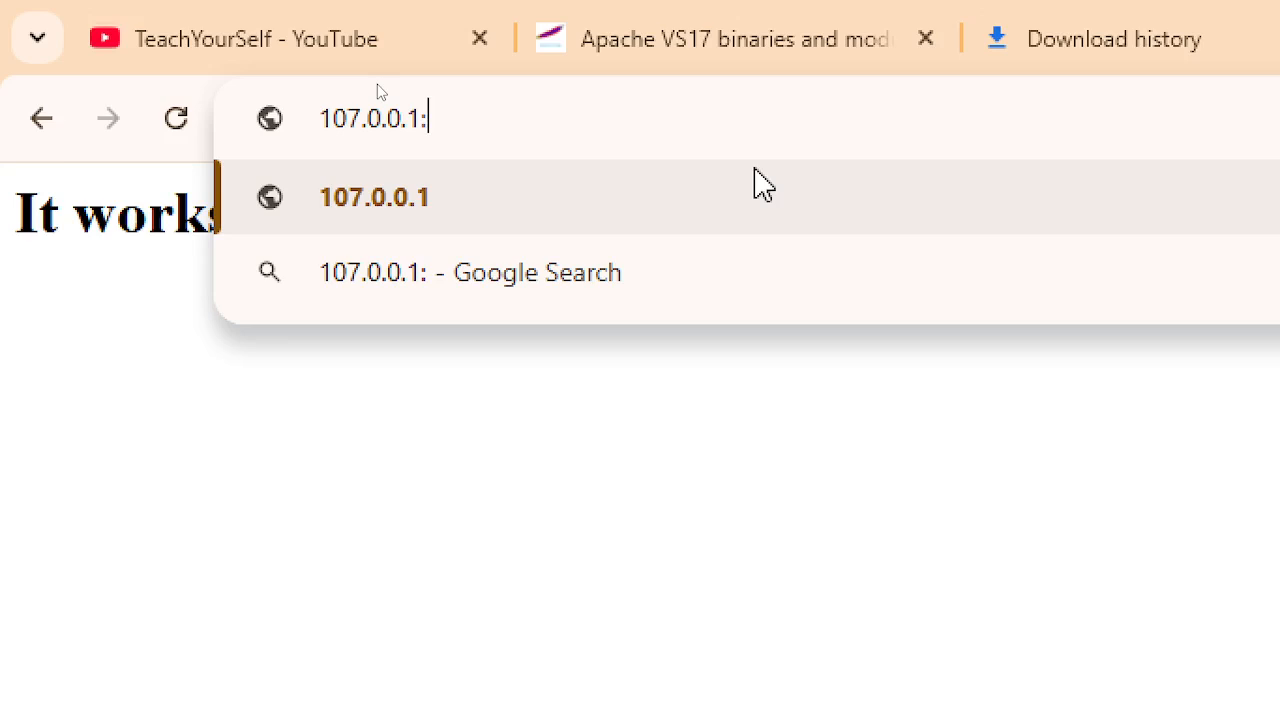
{"action": "type", "text": "555"}
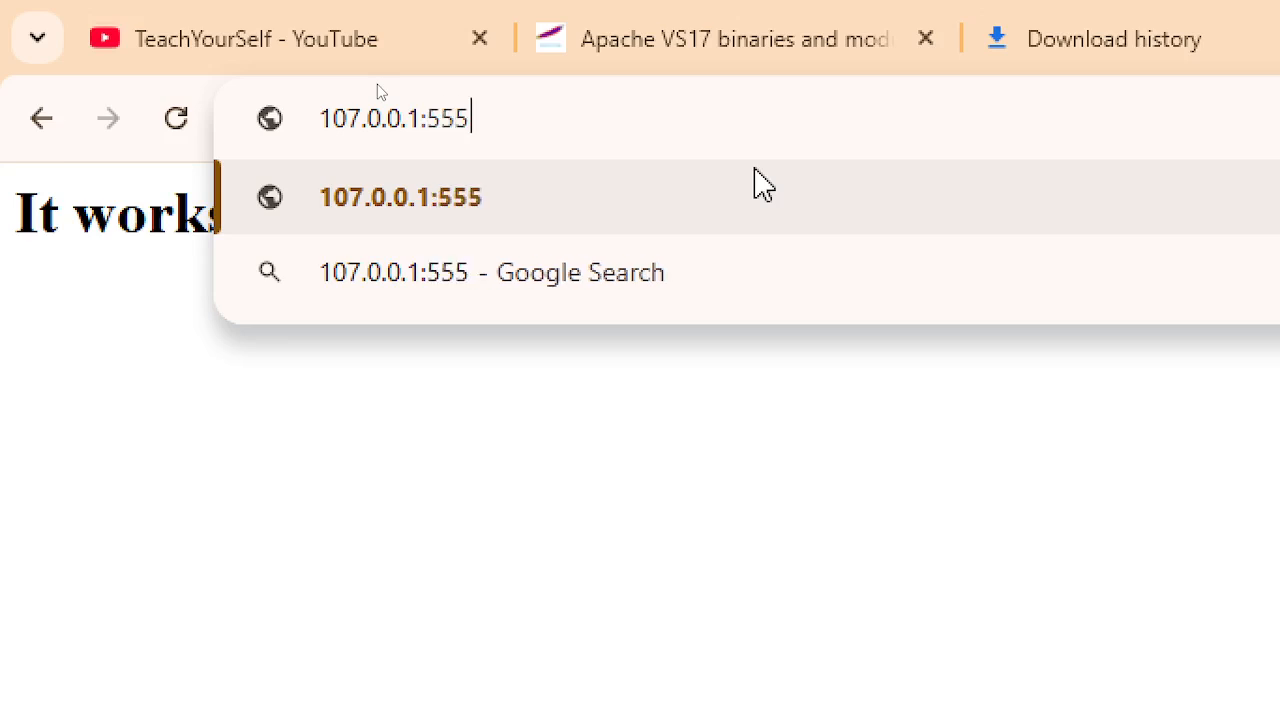
{"action": "key", "text": "BackSpace"}
{"action": "key", "text": "BackSpace"}
{"action": "key", "text": "BackSpace"}
{"action": "key", "text": "BackSpace"}
{"action": "key", "text": "BackSpace"}
{"action": "key", "text": "BackSpace"}
{"action": "key", "text": "BackSpace"}
{"action": "key", "text": "BackSpace"}
{"action": "key", "text": "BackSpace"}
{"action": "key", "text": "BackSpace"}
{"action": "key", "text": "BackSpace"}
{"action": "key", "text": "BackSpace"}
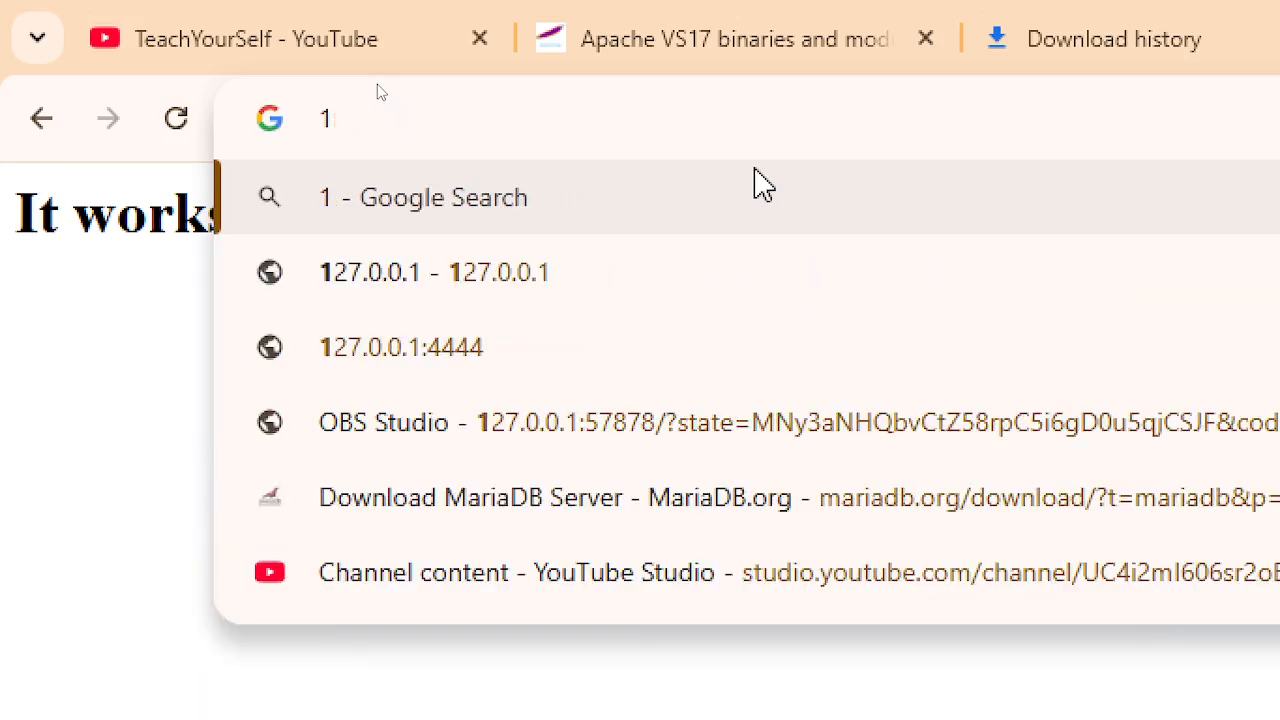
- Load the 127.0.0.1:4444 suggestion, then change its port to 5555 and open it
{"action": "key", "text": "Down"}
{"action": "key", "text": "Down"}
{"action": "key", "text": "Down"}
{"action": "key", "text": "Up"}
{"action": "key", "text": "Return"}
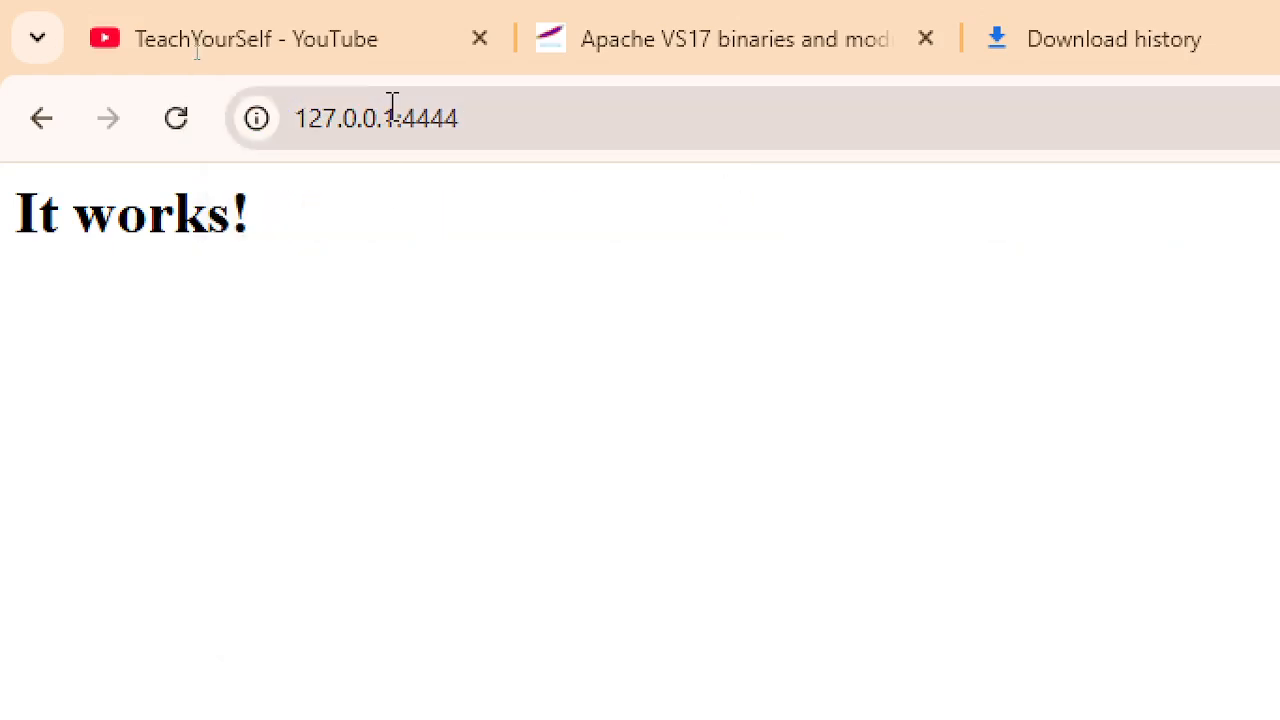
{"action": "double_click", "coordinate": [405, 115]}
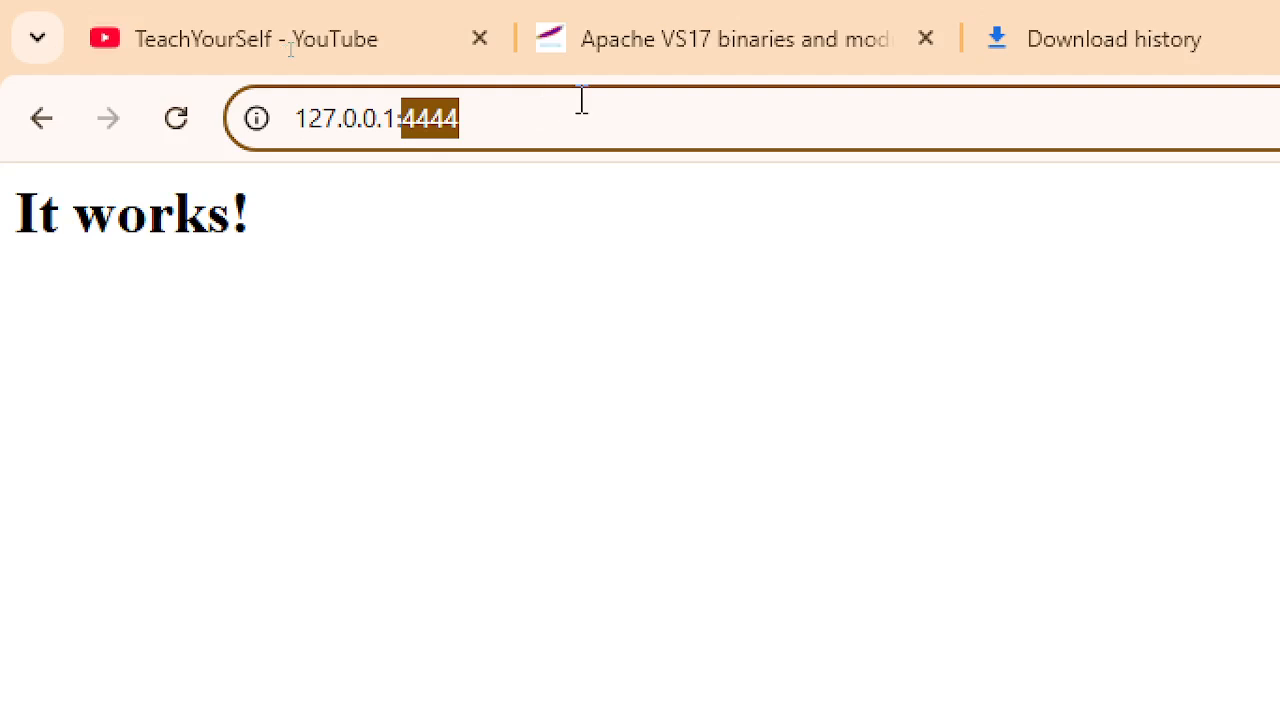
{"action": "type", "text": "55555"}
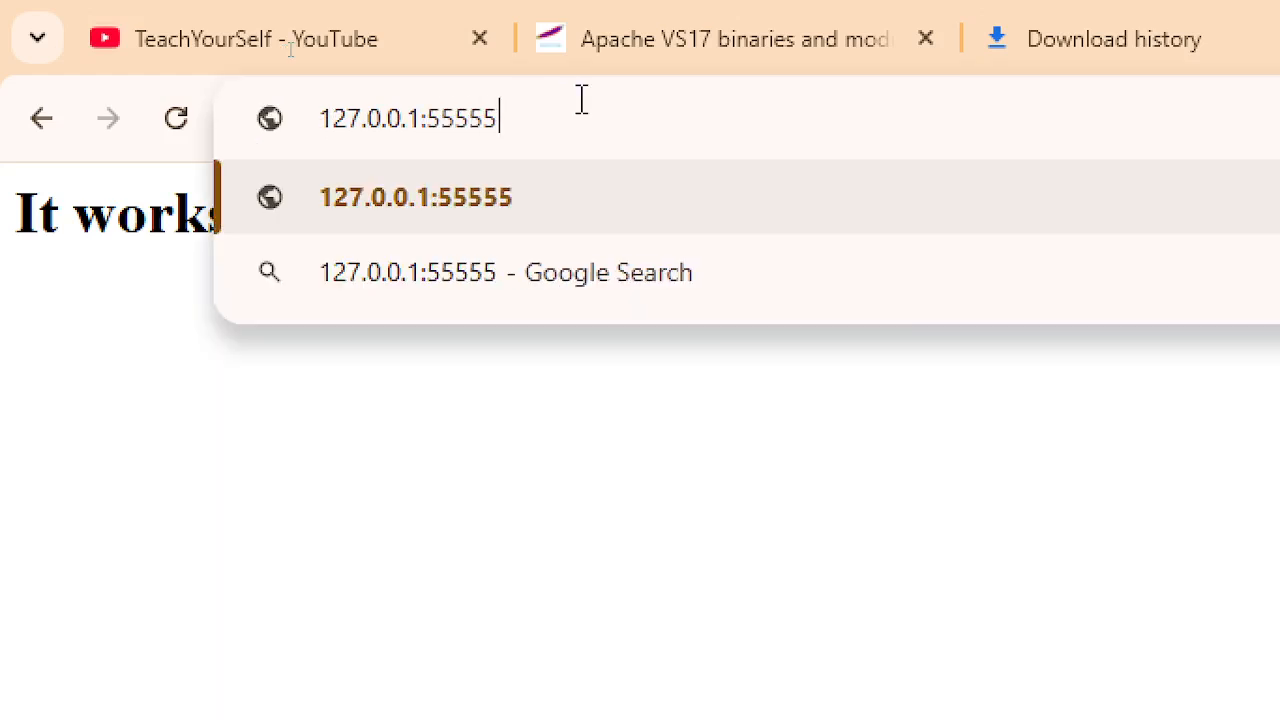
{"action": "key", "text": "BackSpace"}
{"action": "key", "text": "Return"}
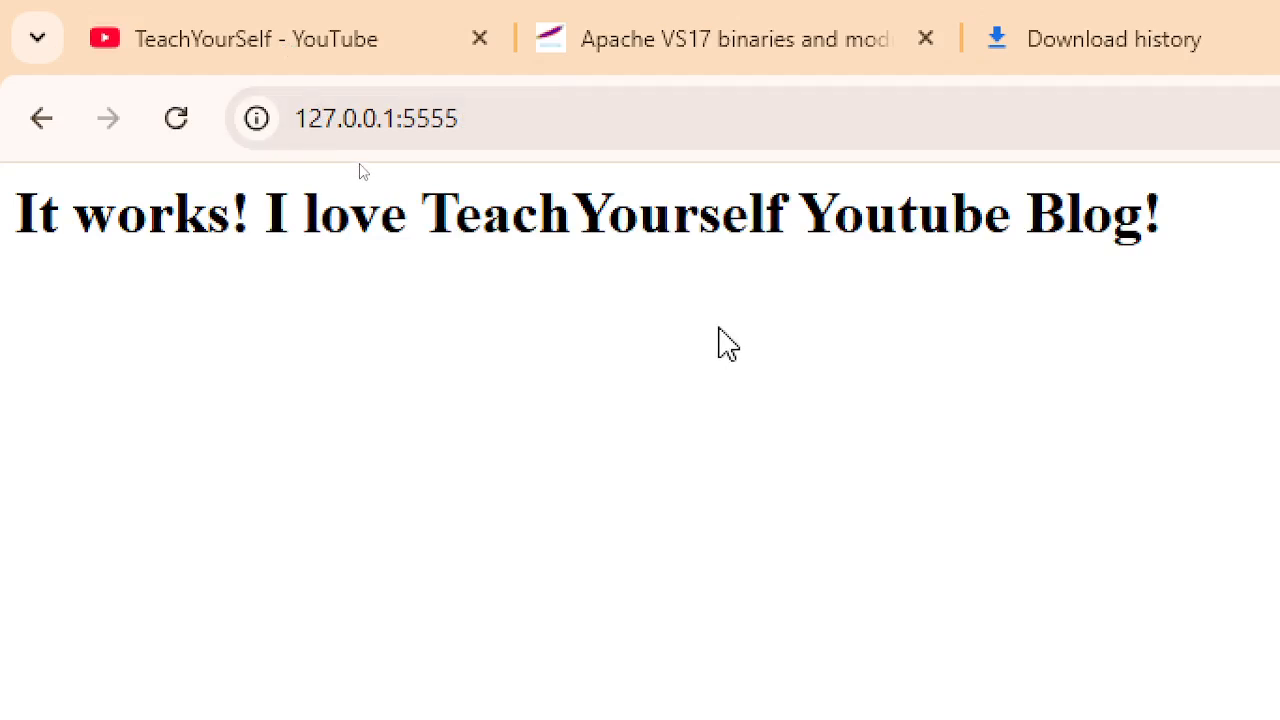
- Toggle F11 full screen, then highlight the 127.0.0.1:5555 address and the 'It works!' heading
{"action": "key", "text": "F11"}
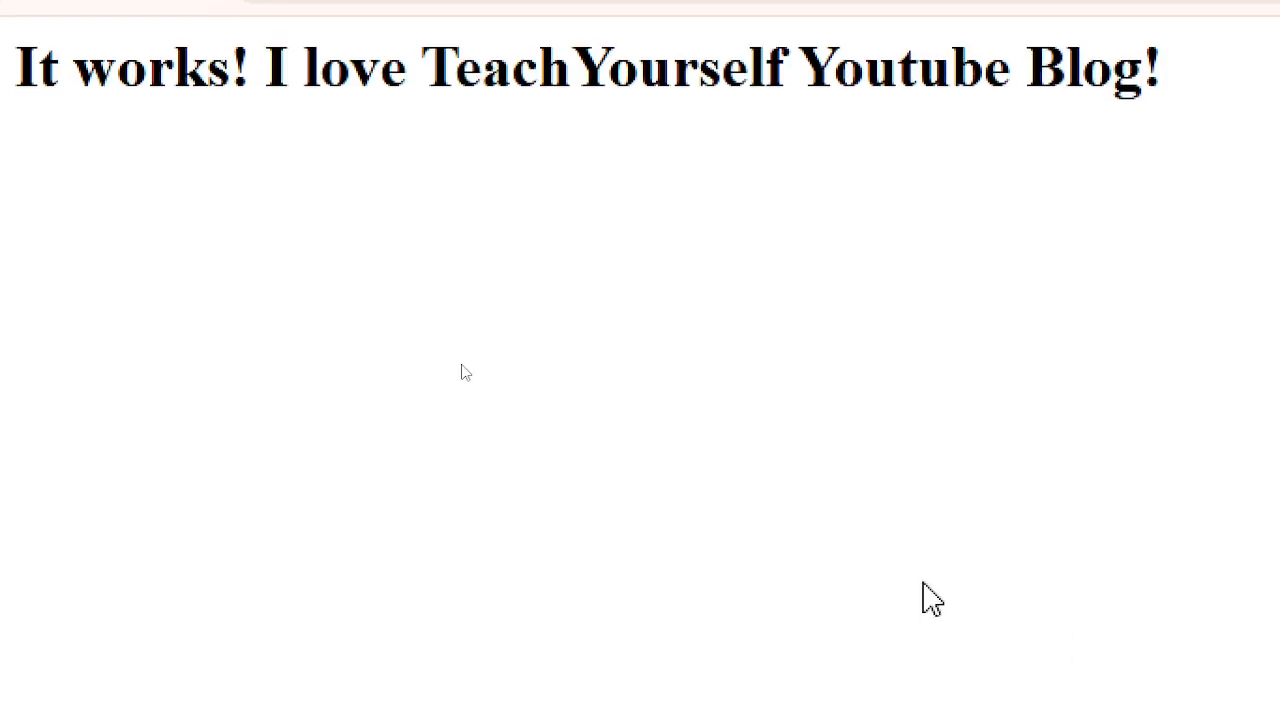
{"action": "key", "text": "F11"}
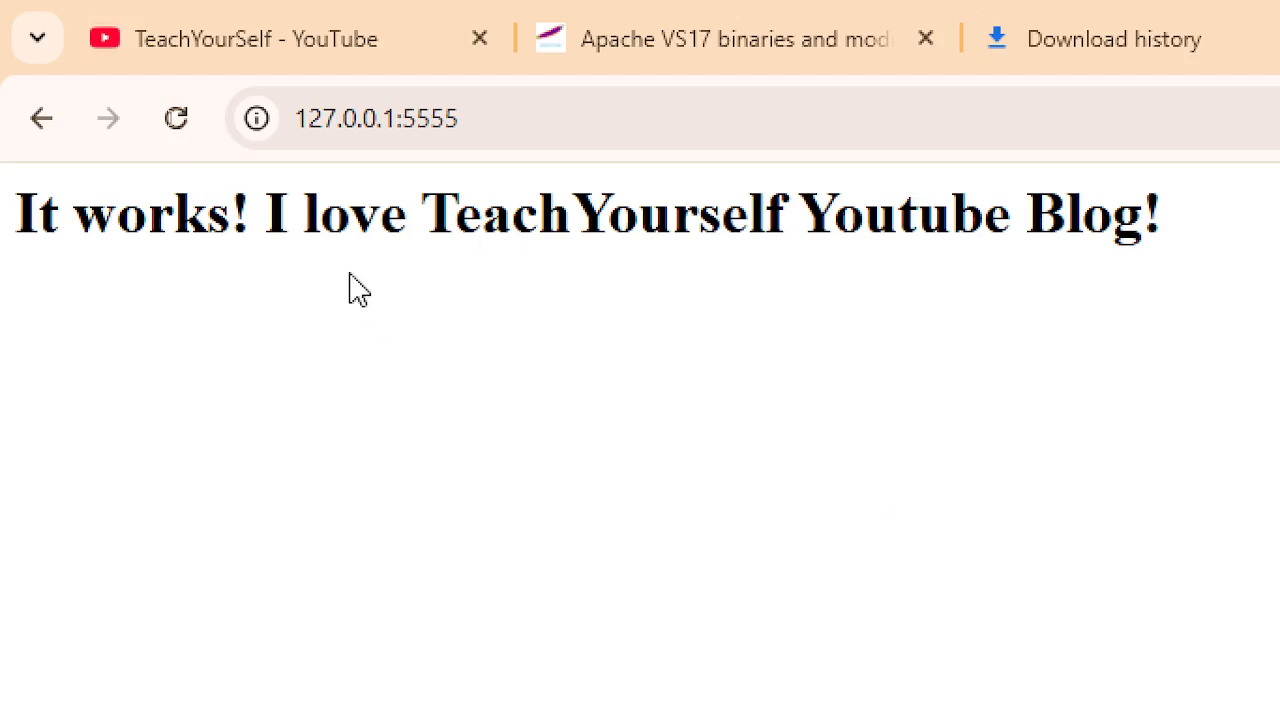
{"action": "left_click_drag", "start_coordinate": [297, 117], "coordinate": [557, 131]}
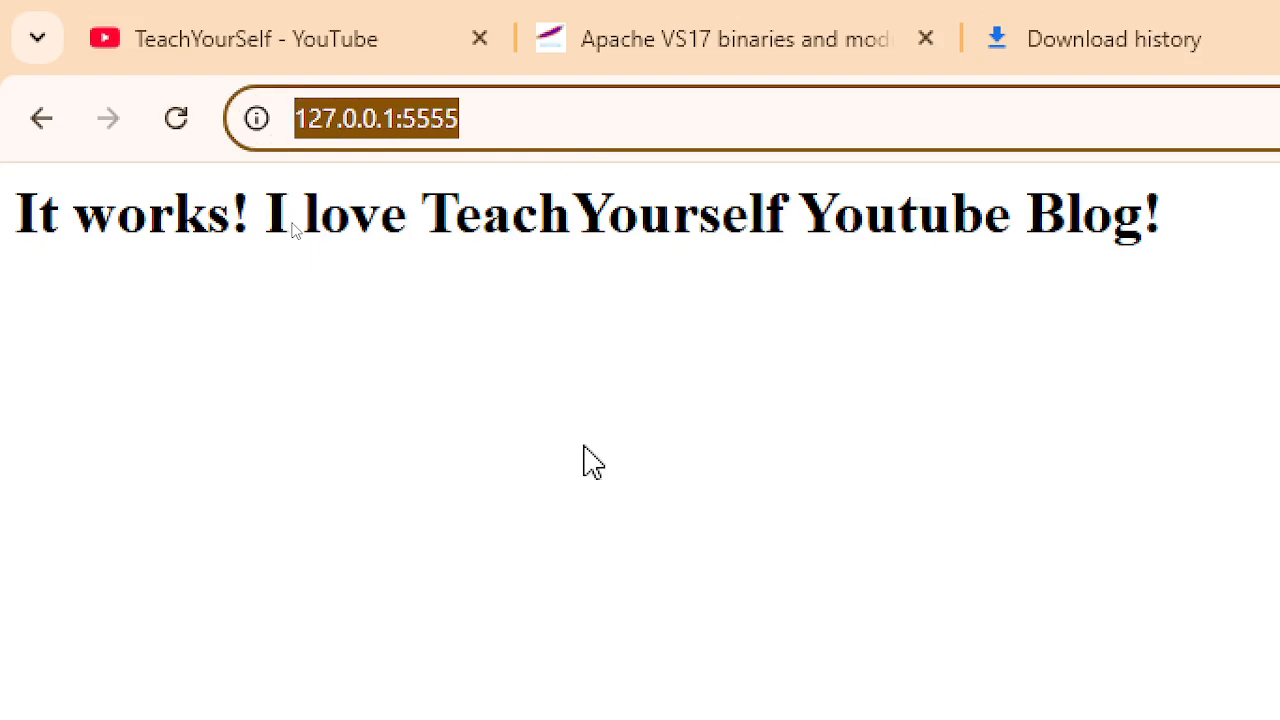
{"action": "left_click_drag", "start_coordinate": [63, 234], "coordinate": [1275, 229]}
{"action": "left_click", "coordinate": [630, 430]}
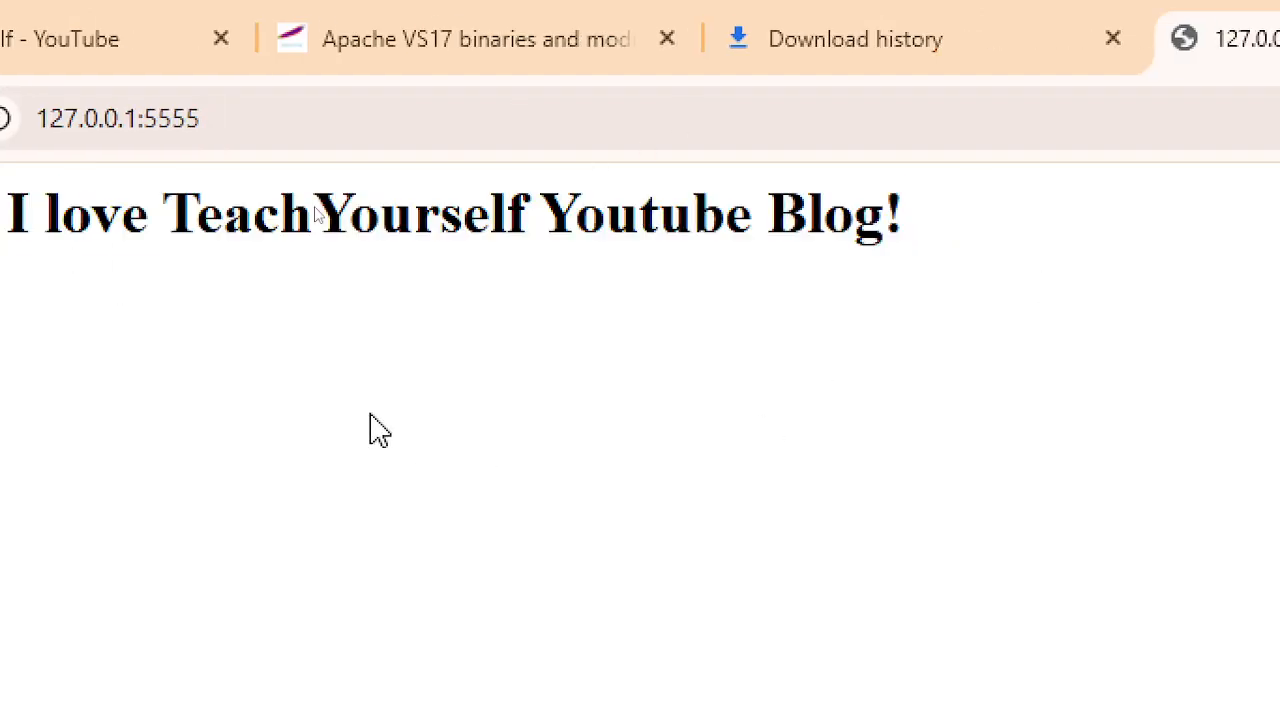